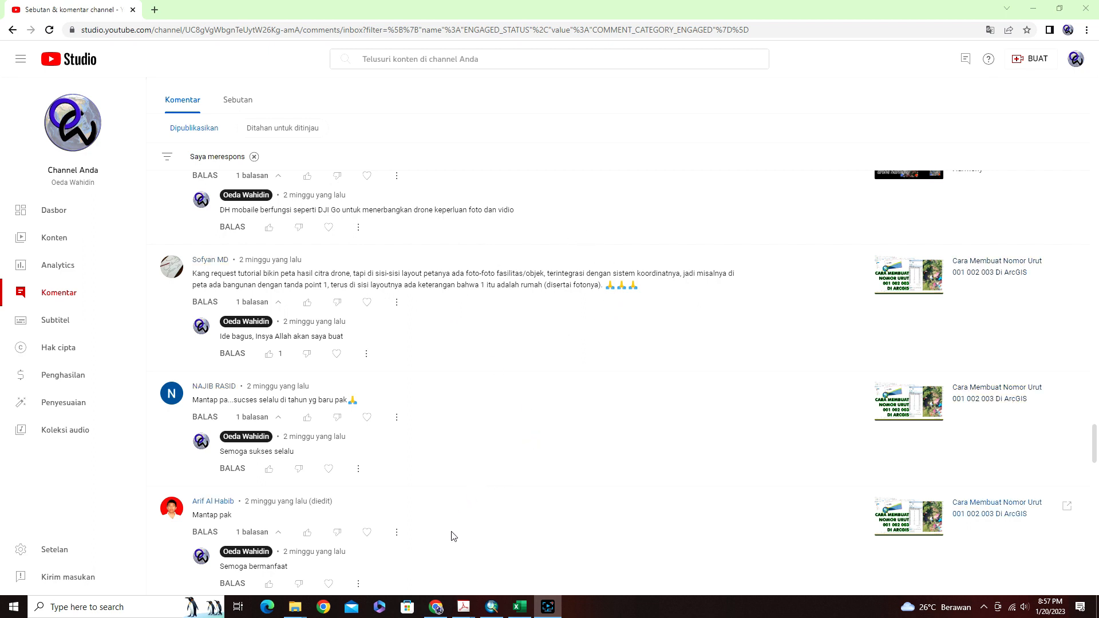
# Review the finished Ubo-Ubo landscape and Kota Baru portrait map PDFs in Acrobat, and bring up LAYOUT A0 LANDSCAPE.mxd in ArcMap.
pyautogui.moveTo(463, 606)
pyautogui.click(468, 579)
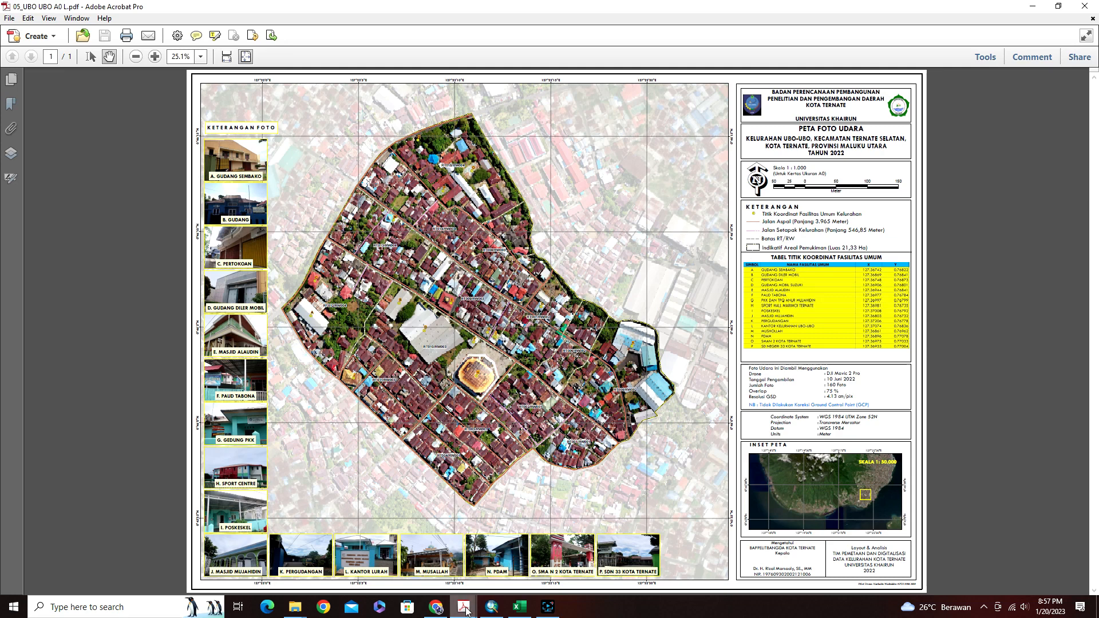
pyautogui.click(411, 558)
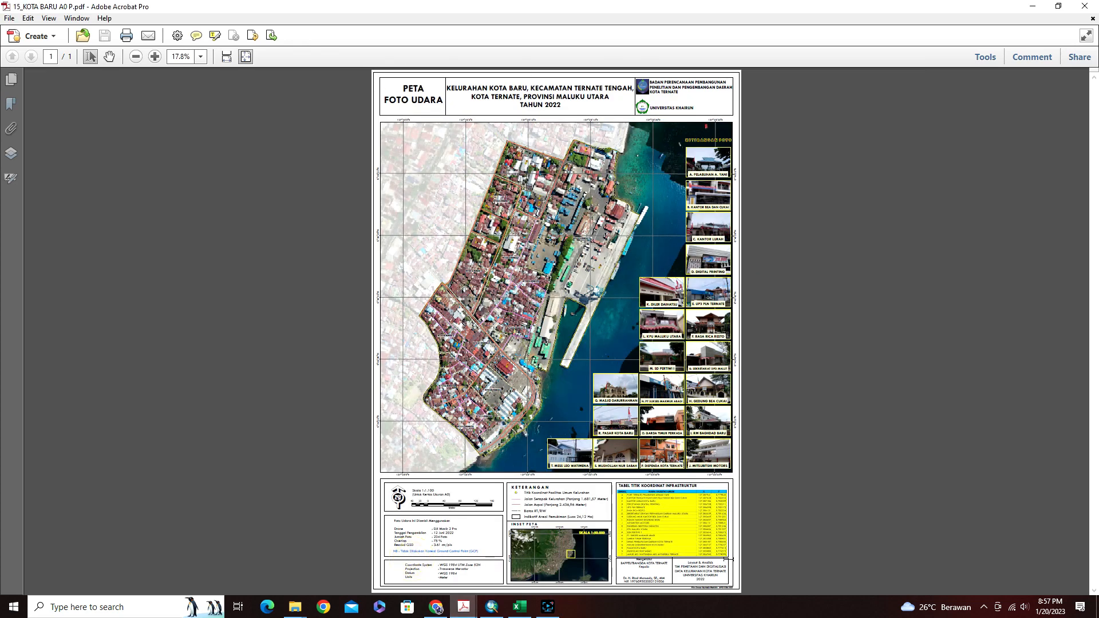
pyautogui.moveTo(464, 606)
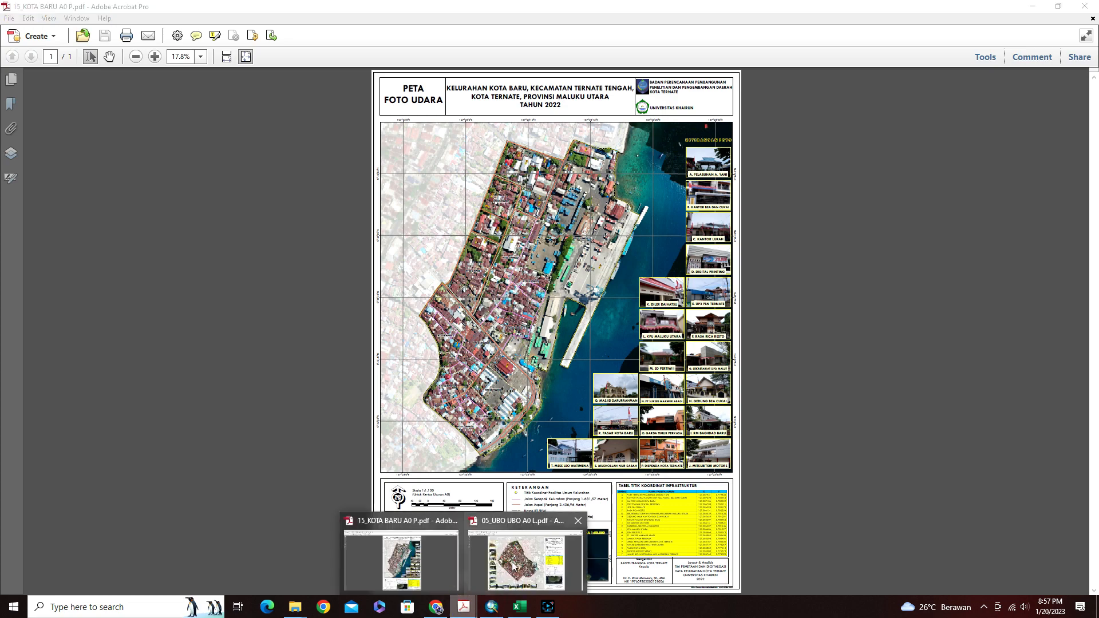
pyautogui.click(513, 567)
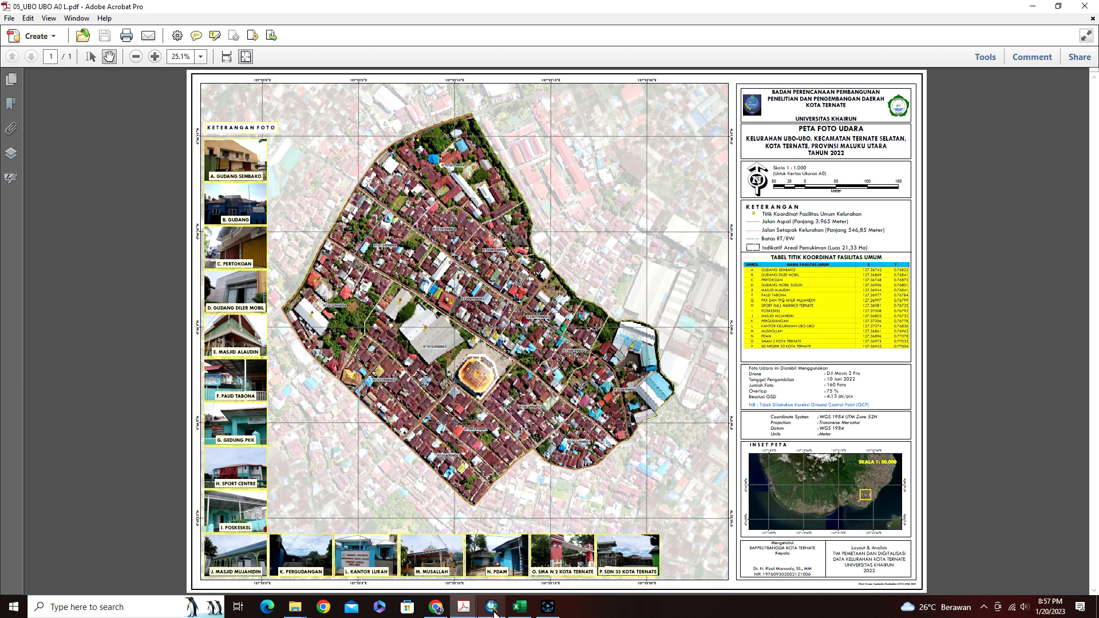
pyautogui.moveTo(492, 615)
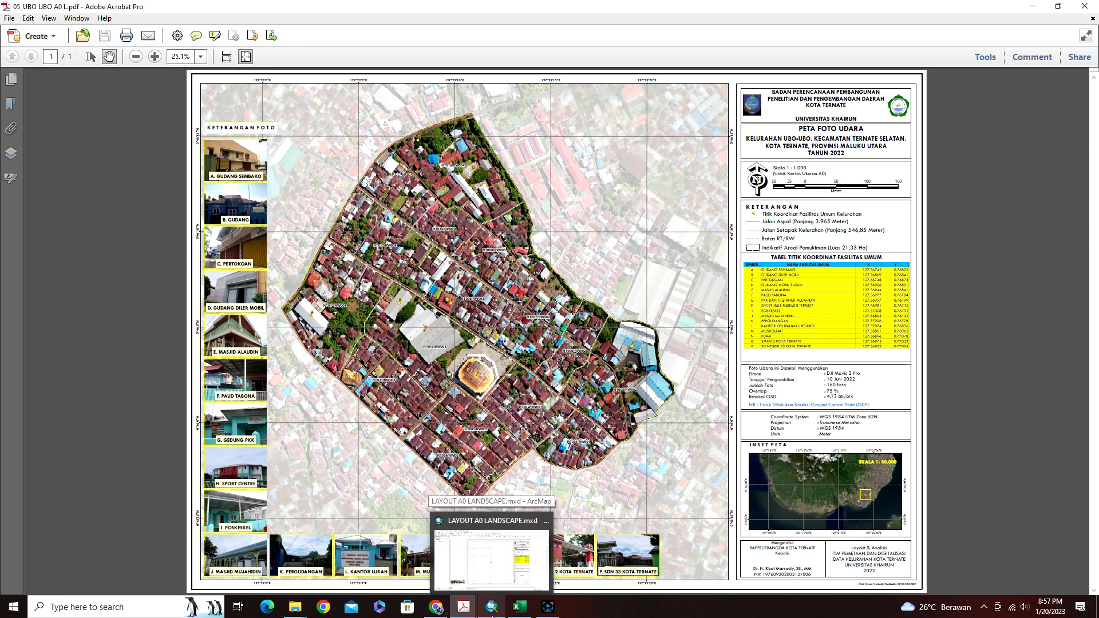
pyautogui.click(493, 612)
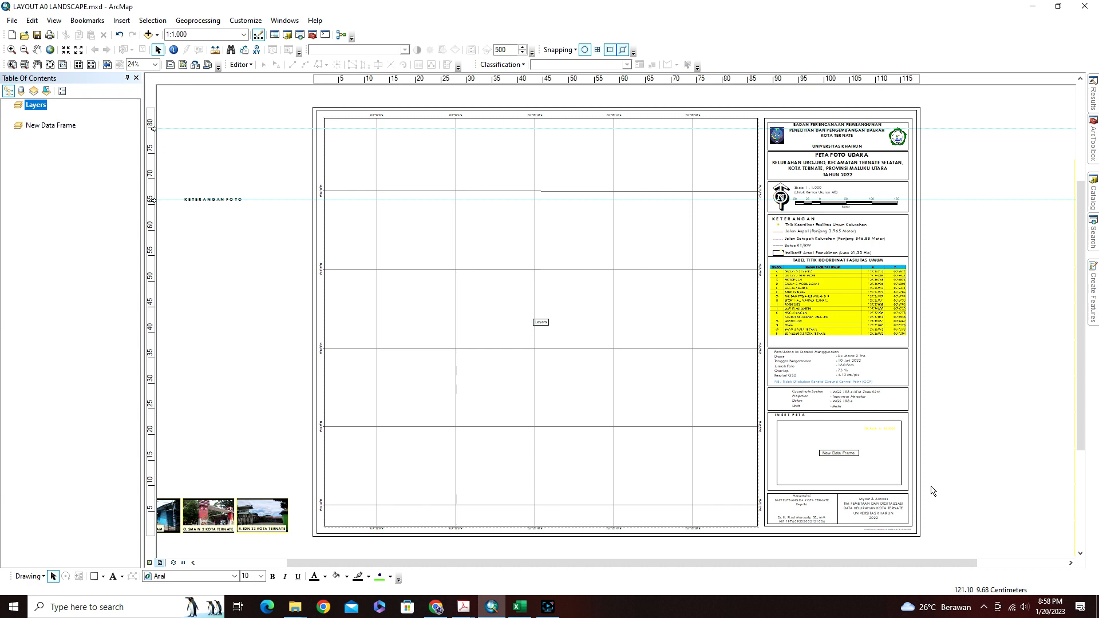
# Switch to File Explorer and examine the source data in the FOTO FASUM and PETA folders inside the DATA folder.
pyautogui.click(293, 607)
pyautogui.click(185, 552)
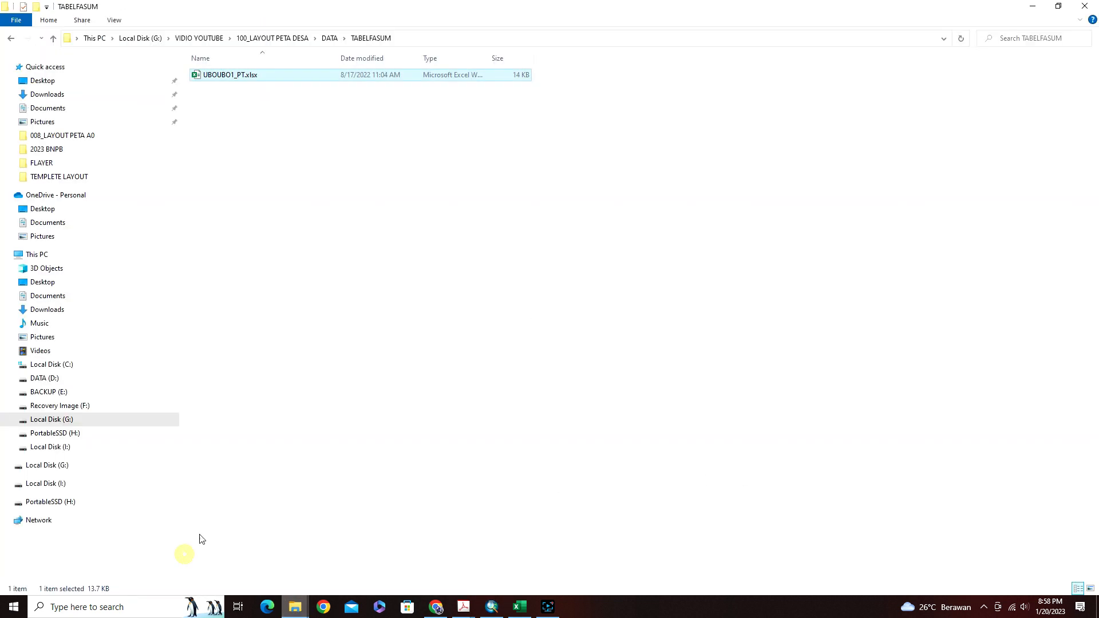
pyautogui.click(325, 38)
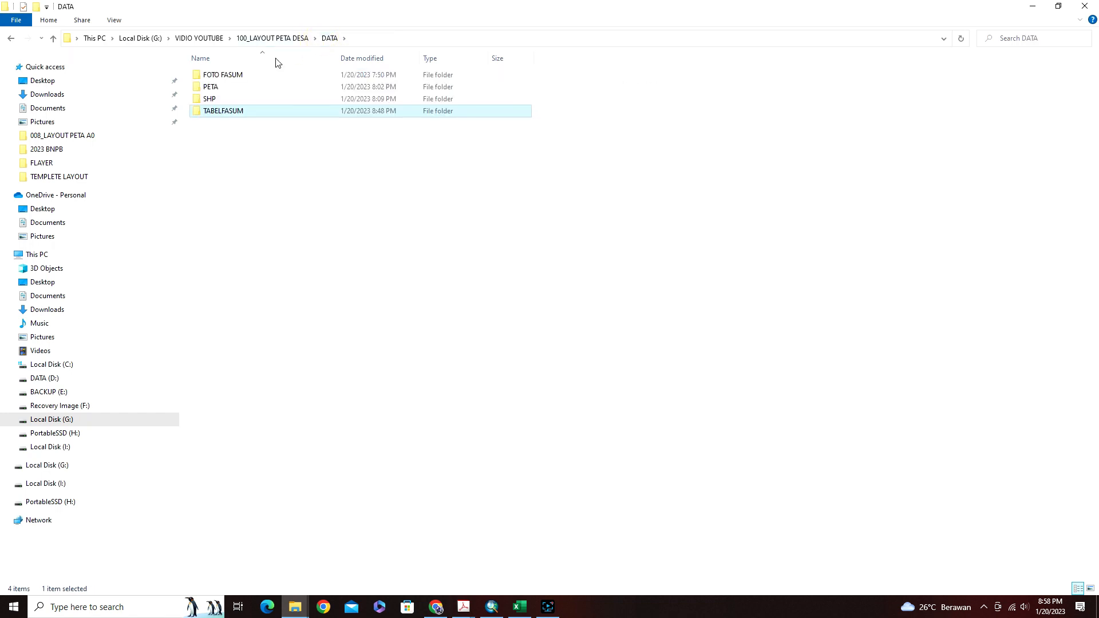
pyautogui.doubleClick(229, 76)
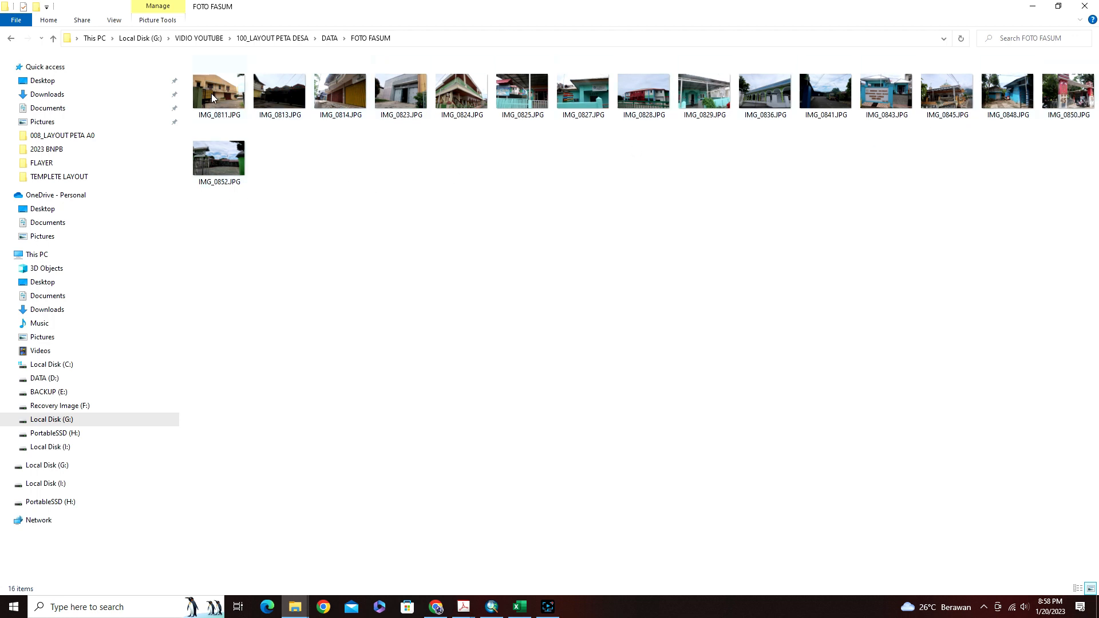
pyautogui.click(330, 38)
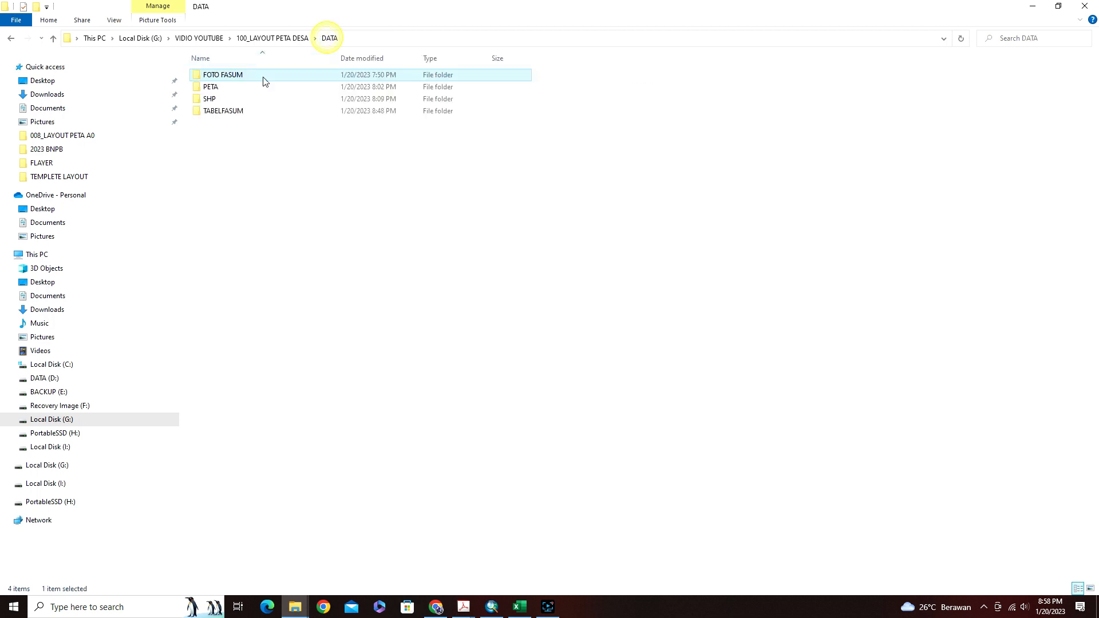
pyautogui.doubleClick(216, 88)
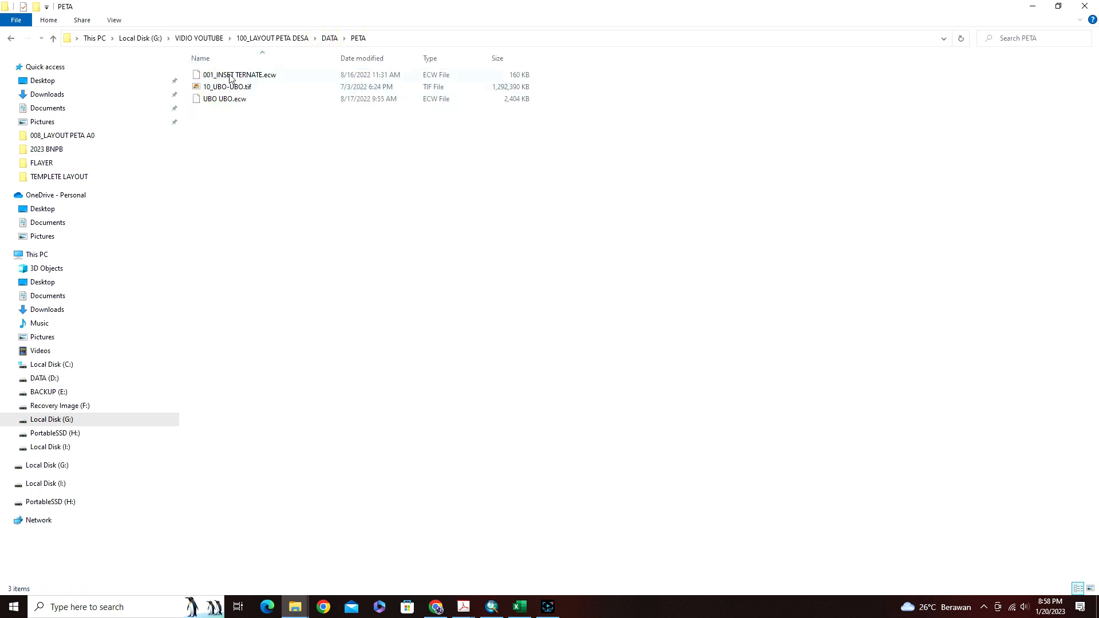
pyautogui.click(211, 102)
pyautogui.click(223, 77)
pyautogui.click(224, 101)
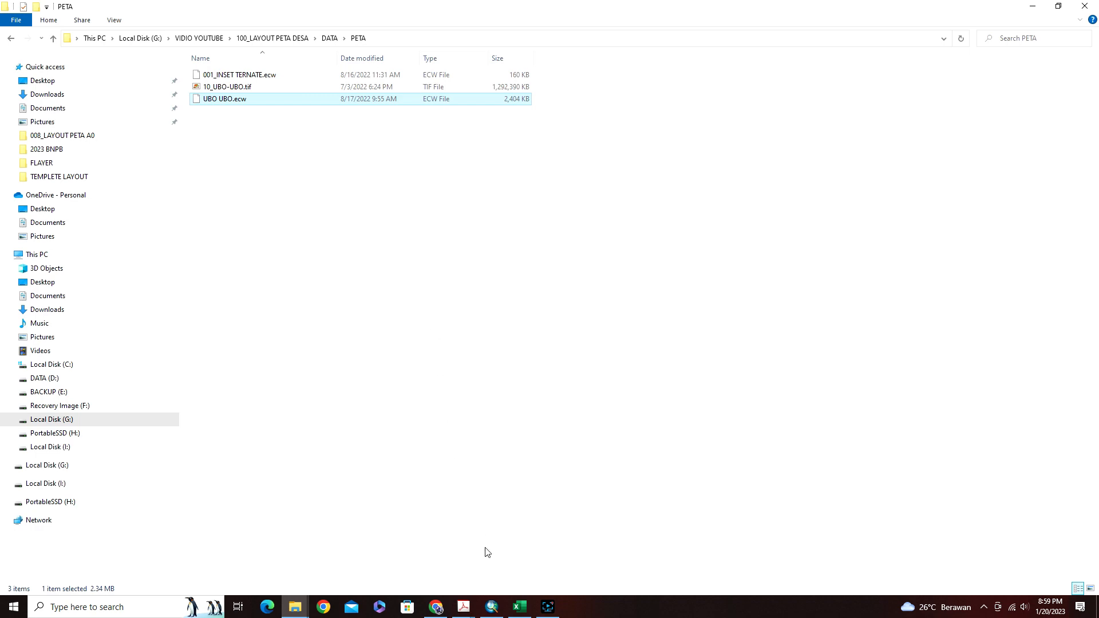
# Return to ArcMap and check the map page size and orientation in Page and Print Setup, leaving the settings as they are.
pyautogui.click(491, 608)
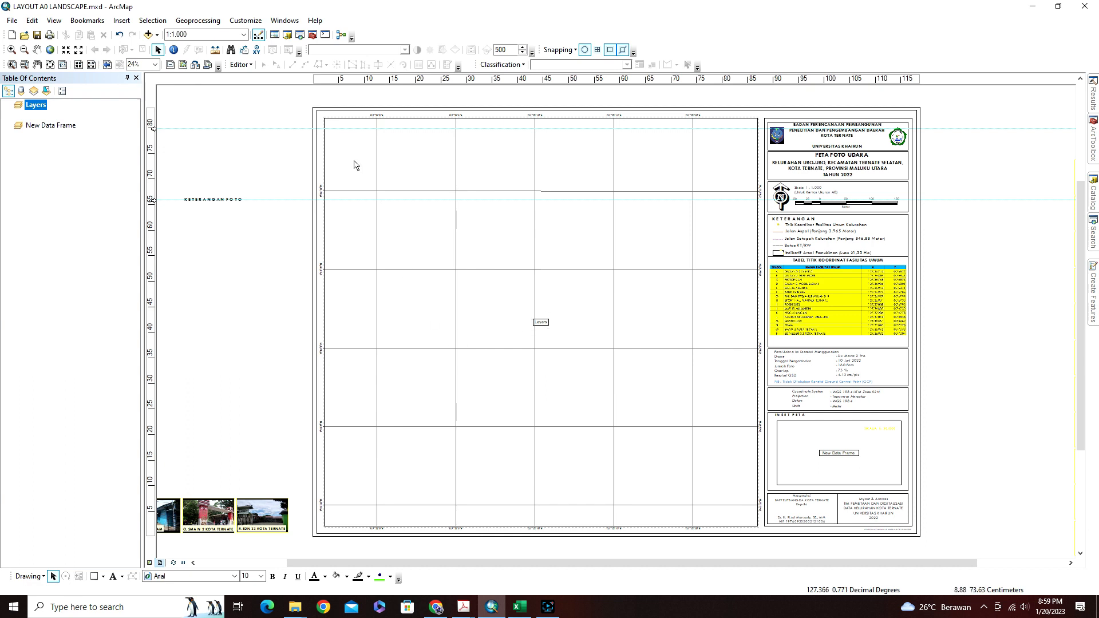
pyautogui.moveTo(297, 98); pyautogui.dragTo(769, 512)
pyautogui.moveTo(872, 539); pyautogui.dragTo(945, 554)
pyautogui.click(984, 346)
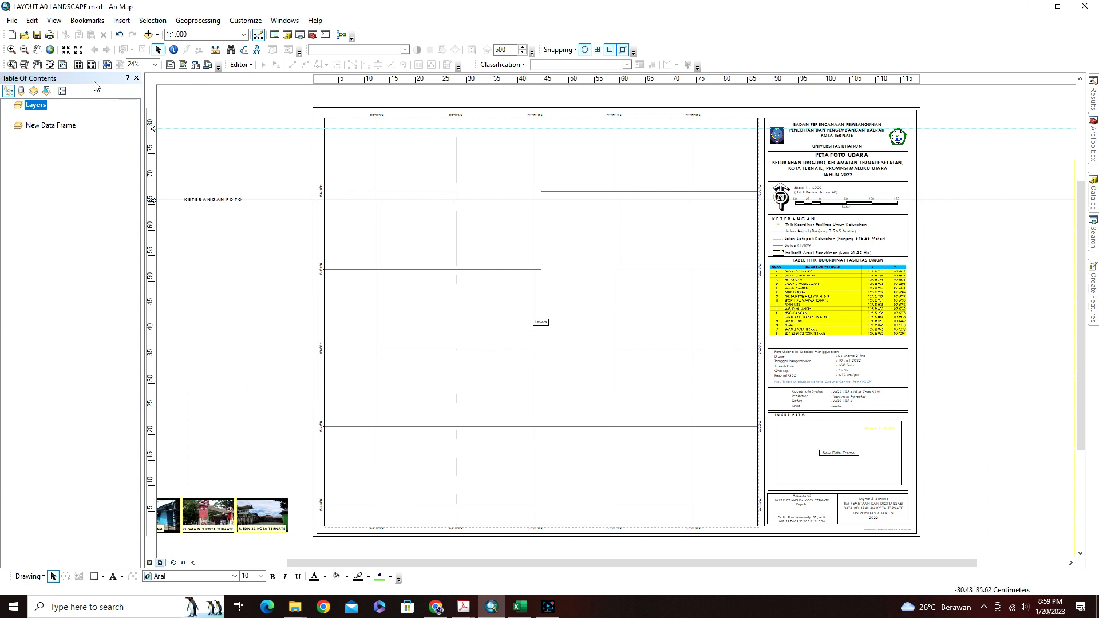
pyautogui.click(12, 20)
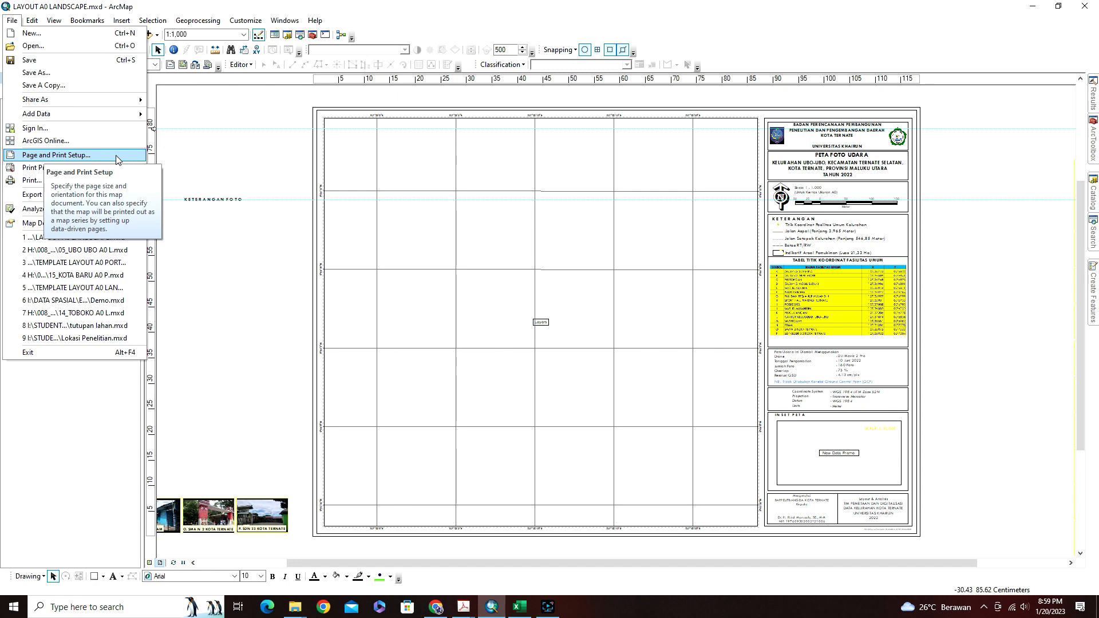
pyautogui.click(58, 155)
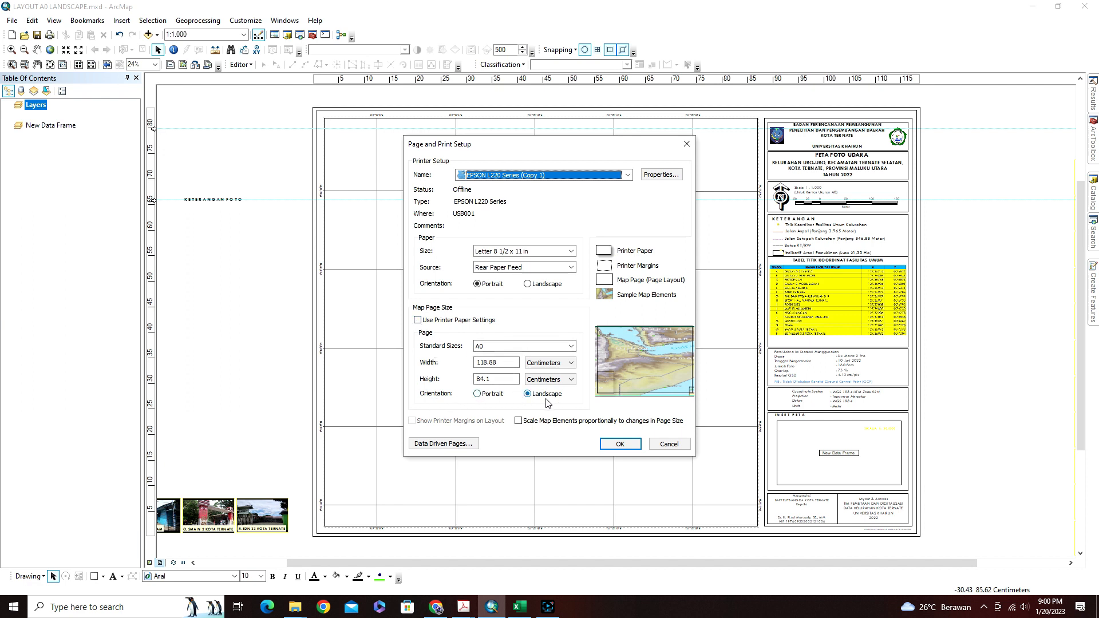
pyautogui.click(668, 443)
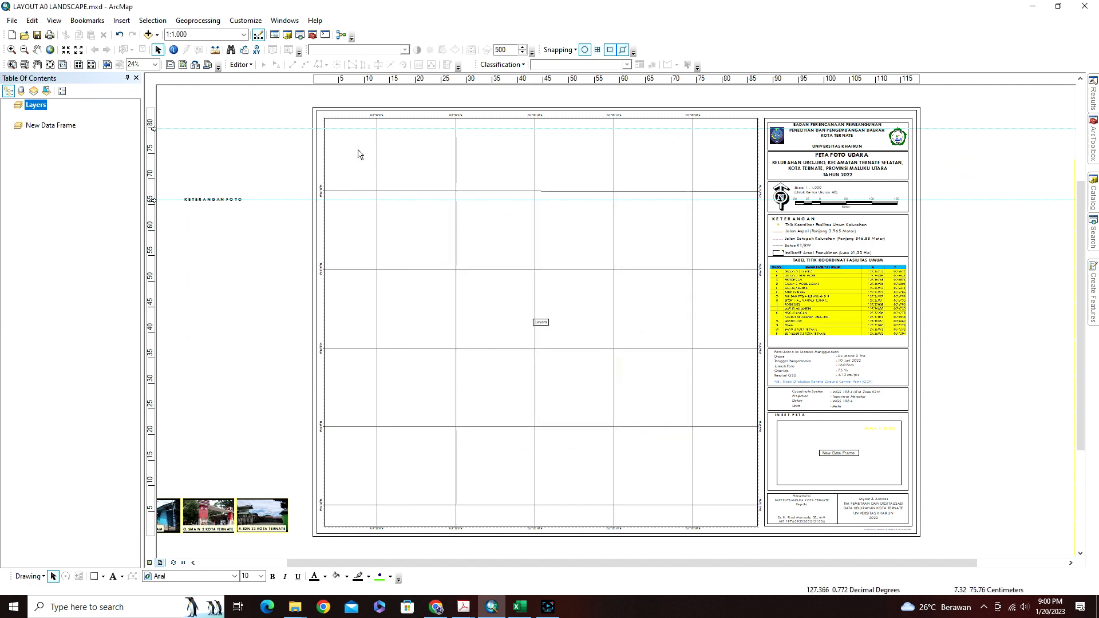
pyautogui.click(410, 154)
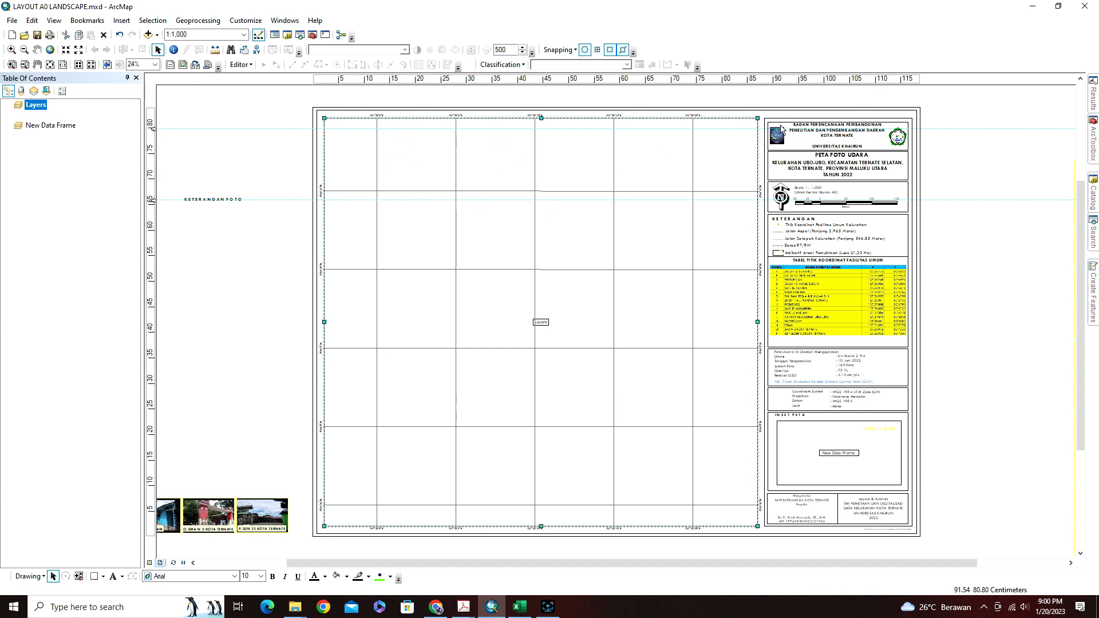
pyautogui.click(727, 547)
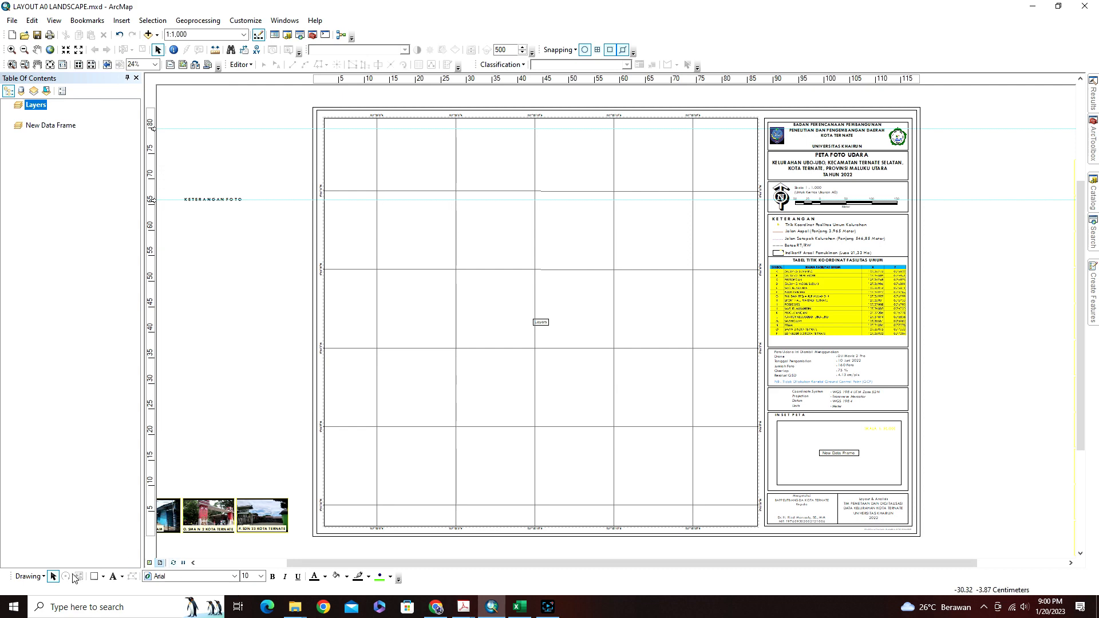
pyautogui.rightClick(725, 36)
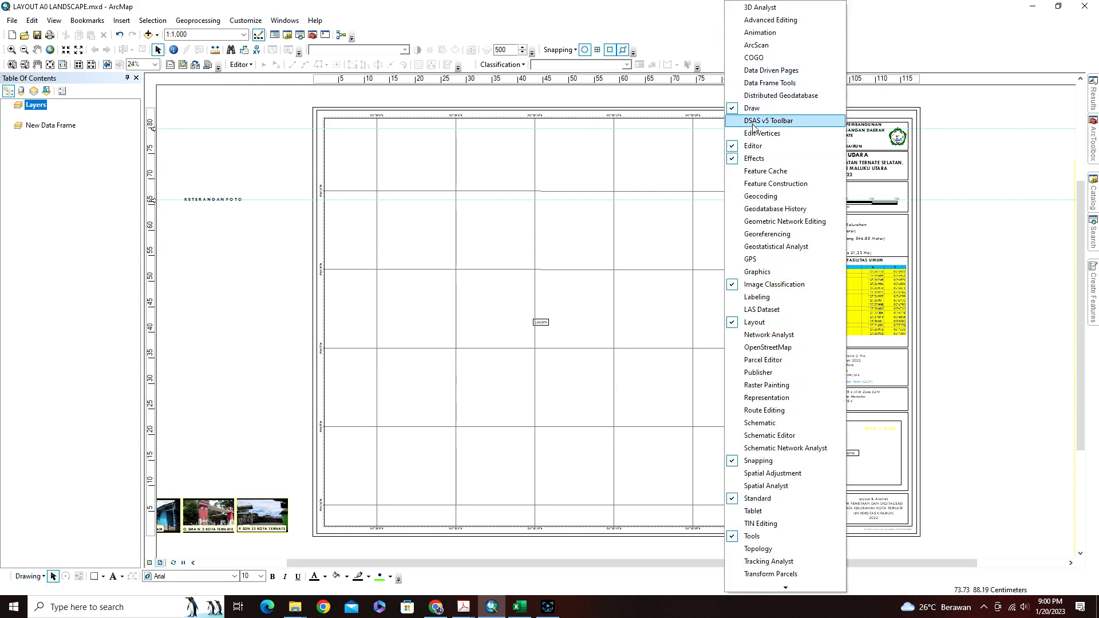
pyautogui.click(103, 595)
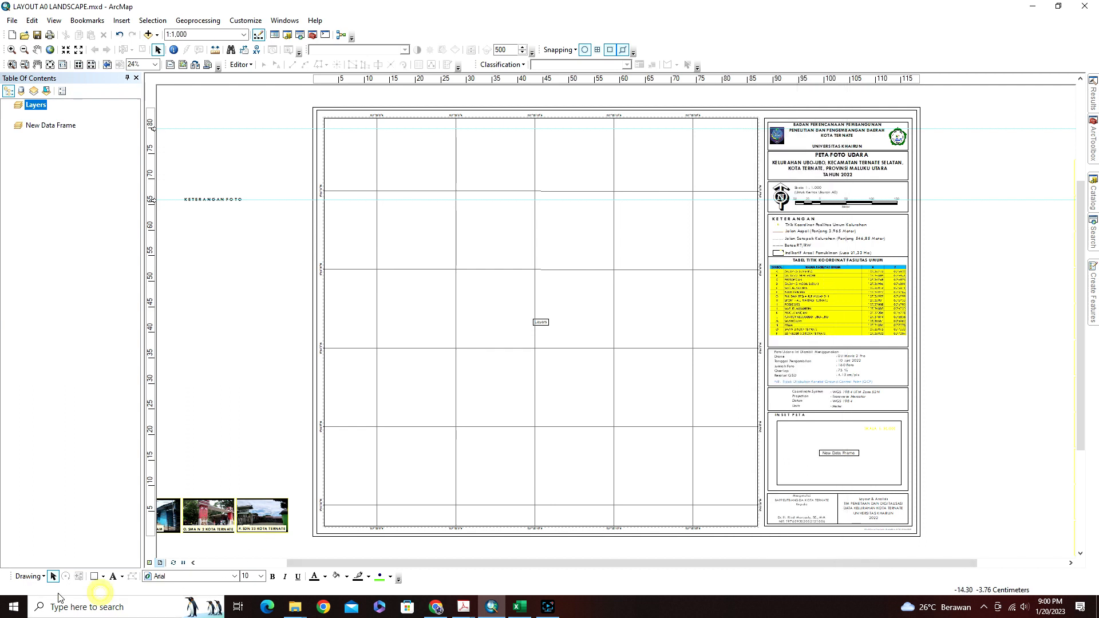
# Draw a wide rectangle in the empty area beside the layout page and a horizontal line about 21.5 cm long below it.
pyautogui.click(94, 576)
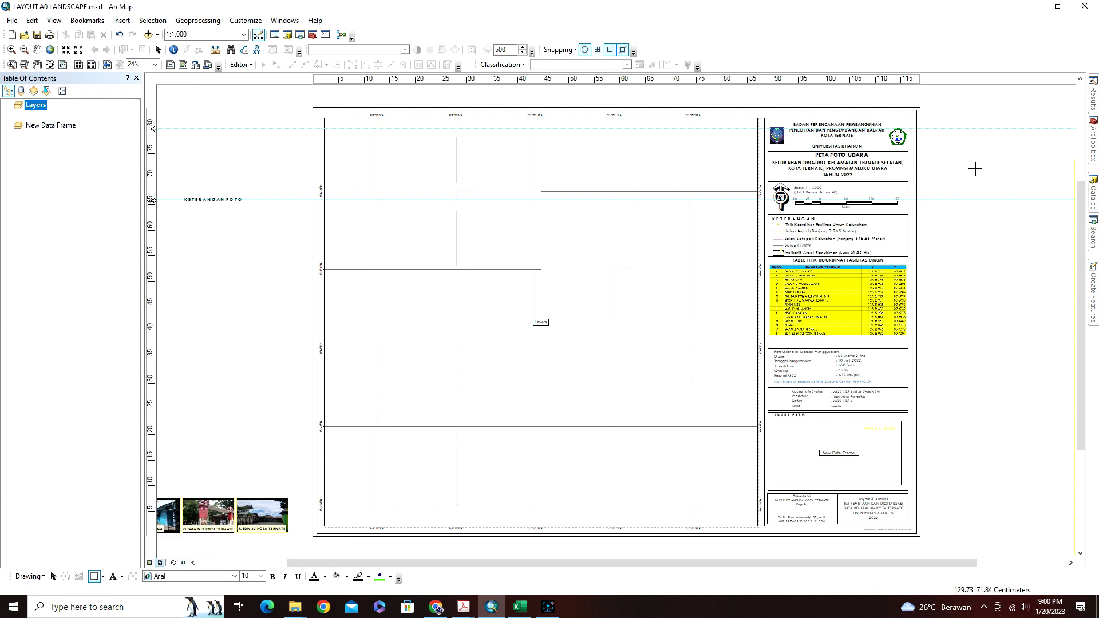
pyautogui.moveTo(952, 217); pyautogui.dragTo(1057, 248)
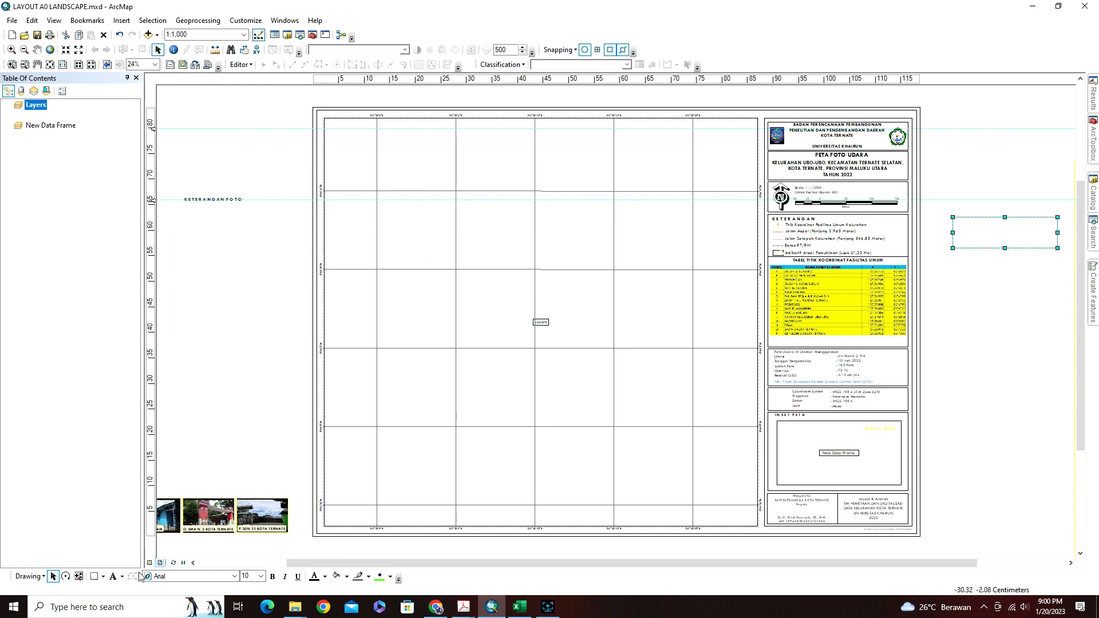
pyautogui.click(103, 576)
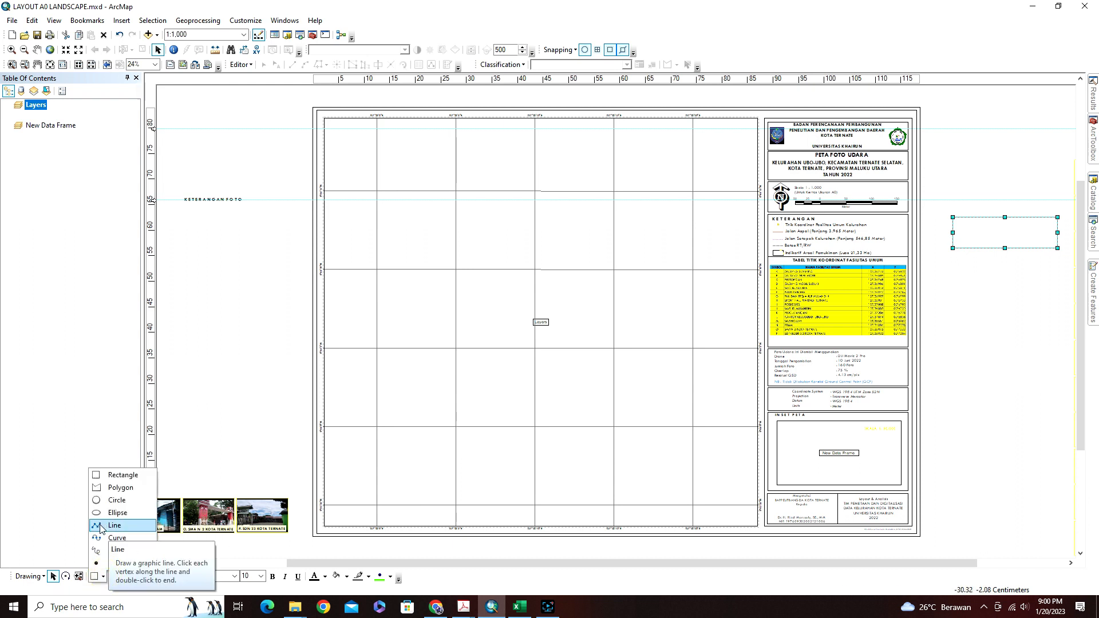
pyautogui.click(100, 527)
pyautogui.click(948, 274)
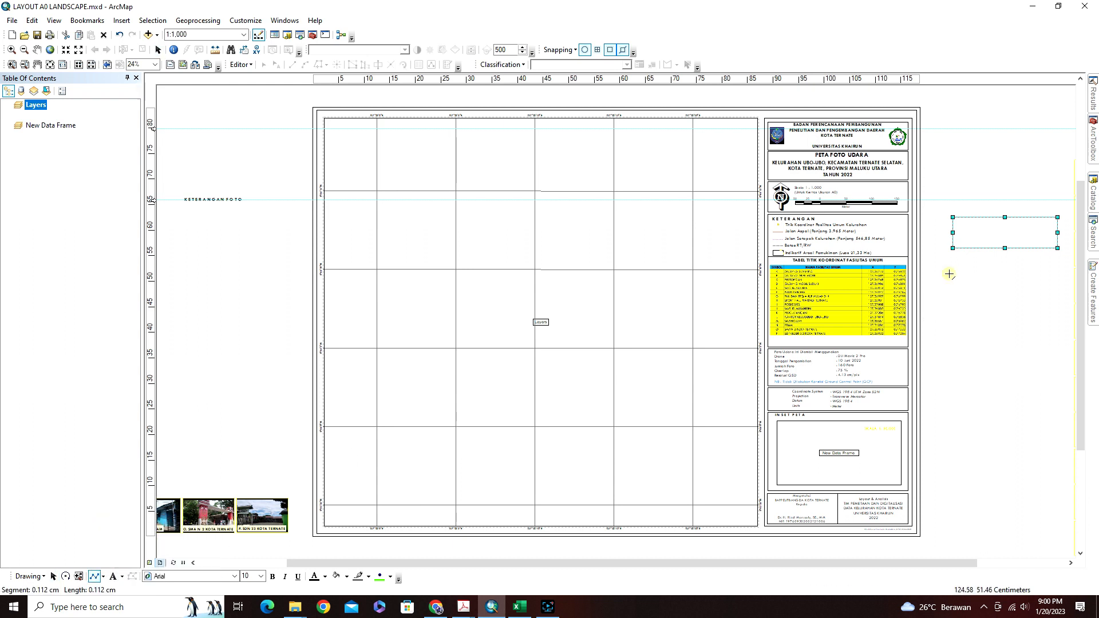
pyautogui.click(1058, 274)
pyautogui.doubleClick(1059, 275)
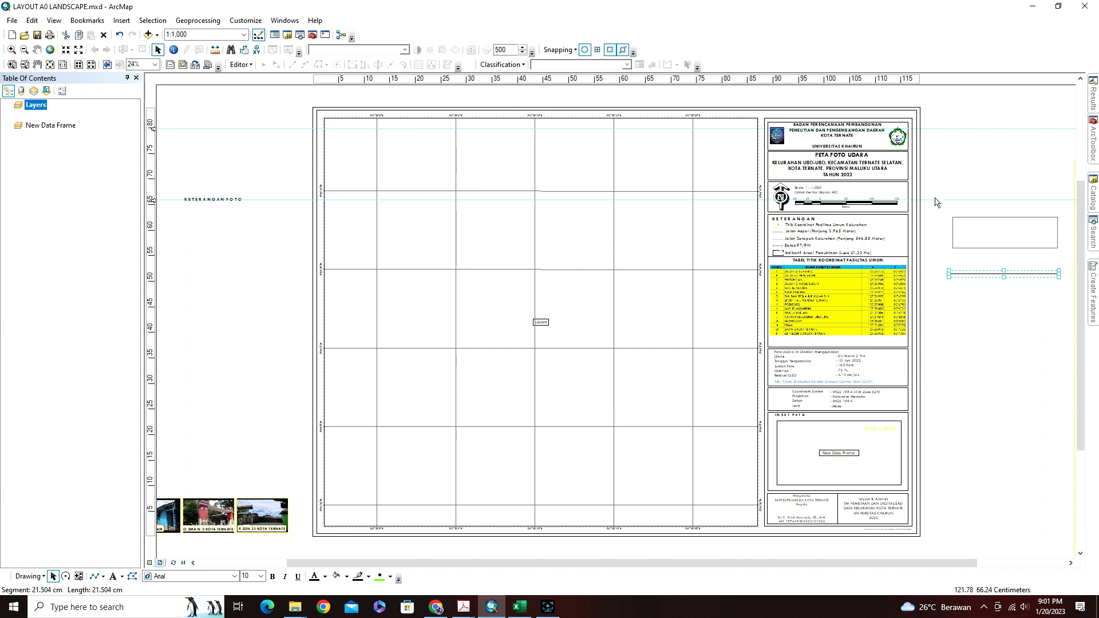
# Delete both the rectangle and the line graphics beside the layout page.
pyautogui.moveTo(936, 189); pyautogui.dragTo(1068, 309)
pyautogui.press('Delete')
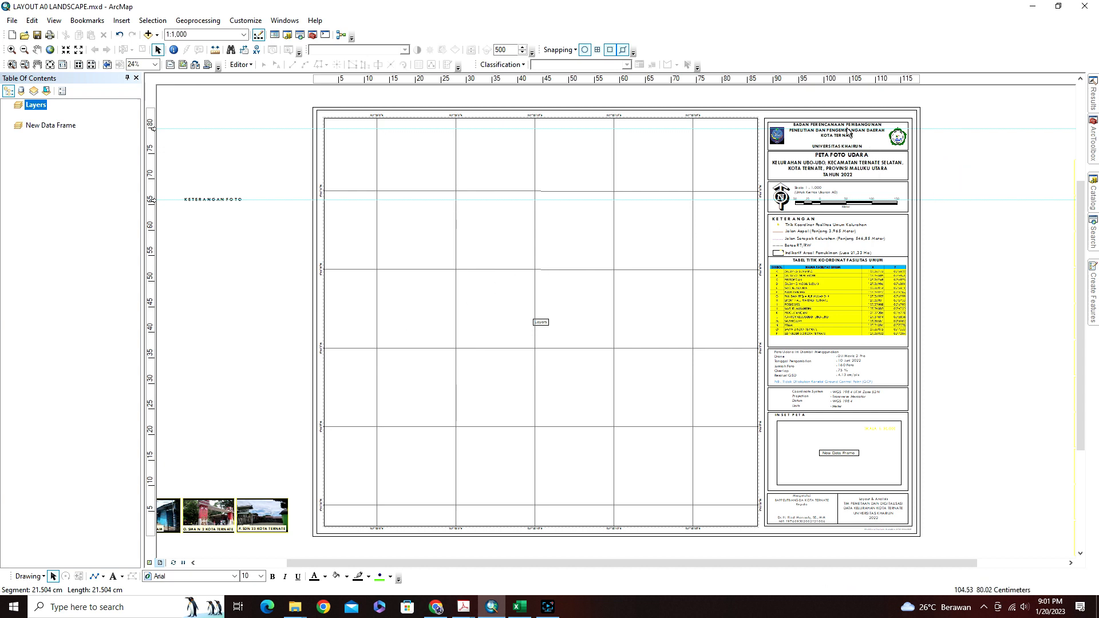
# Add a text element reading "badan perencanaan" in the empty area beside the layout page.
pyautogui.click(112, 576)
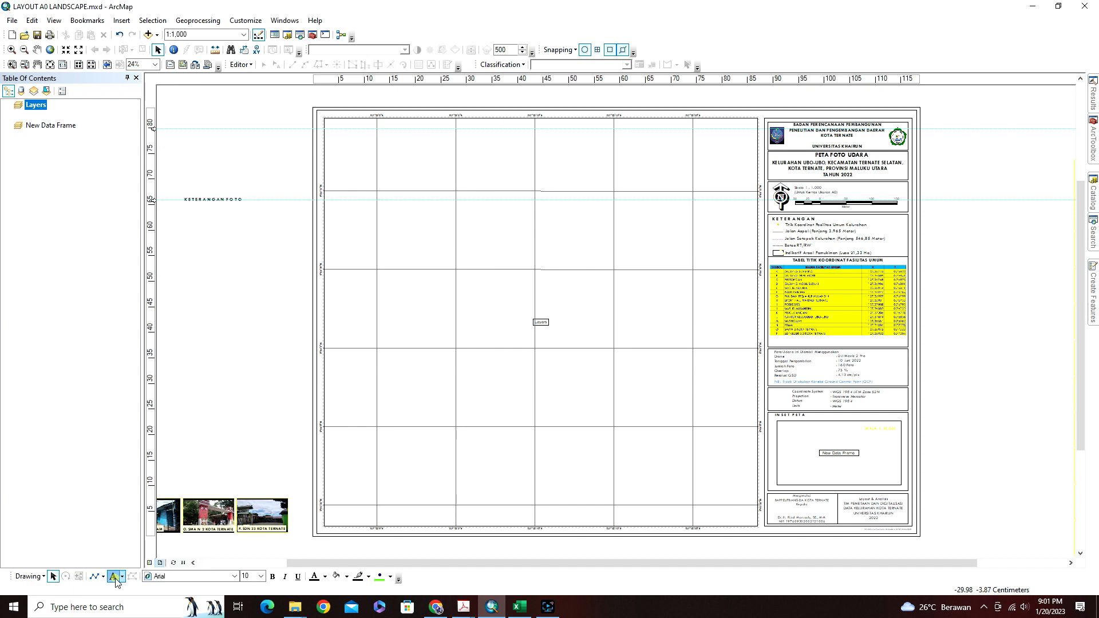
pyautogui.click(954, 271)
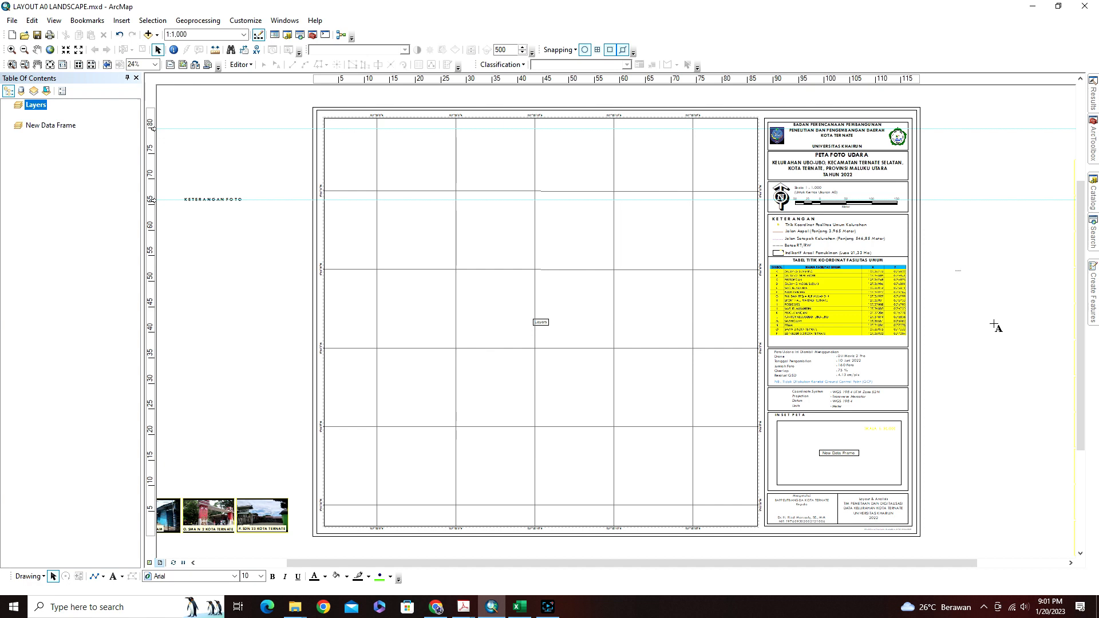
pyautogui.write('ternate')
pyautogui.scroll(2, 1001, 267)
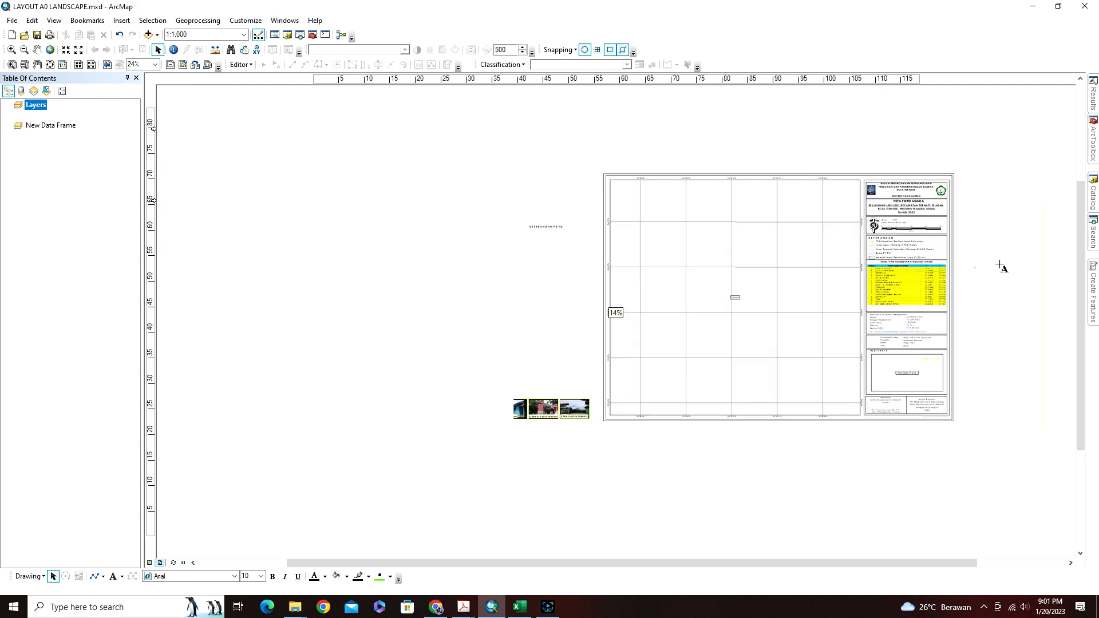
pyautogui.scroll(-6, 998, 269)
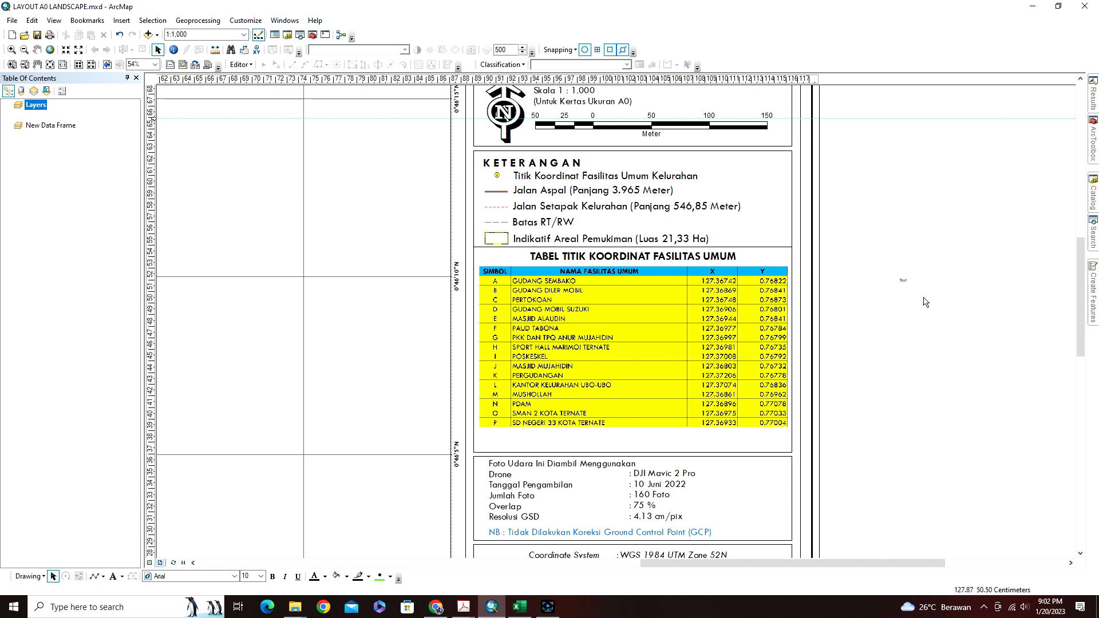
pyautogui.click(922, 297)
# Change the wording of the text element beside the page to uppercase "BADAN PERENCANAAN".
pyautogui.doubleClick(918, 283)
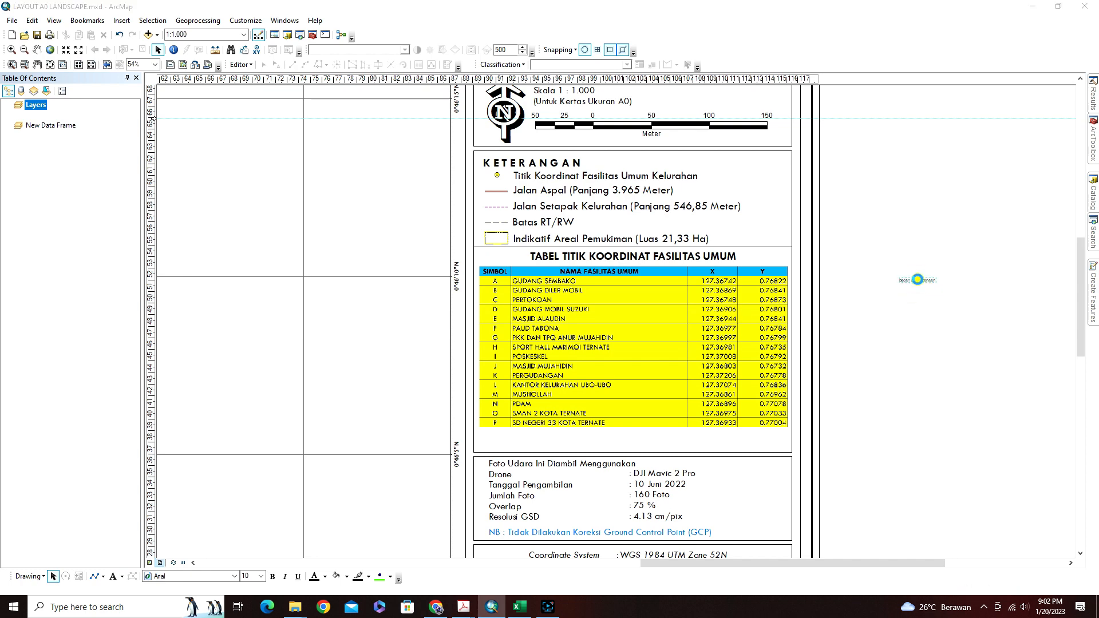
pyautogui.moveTo(541, 246); pyautogui.dragTo(450, 240)
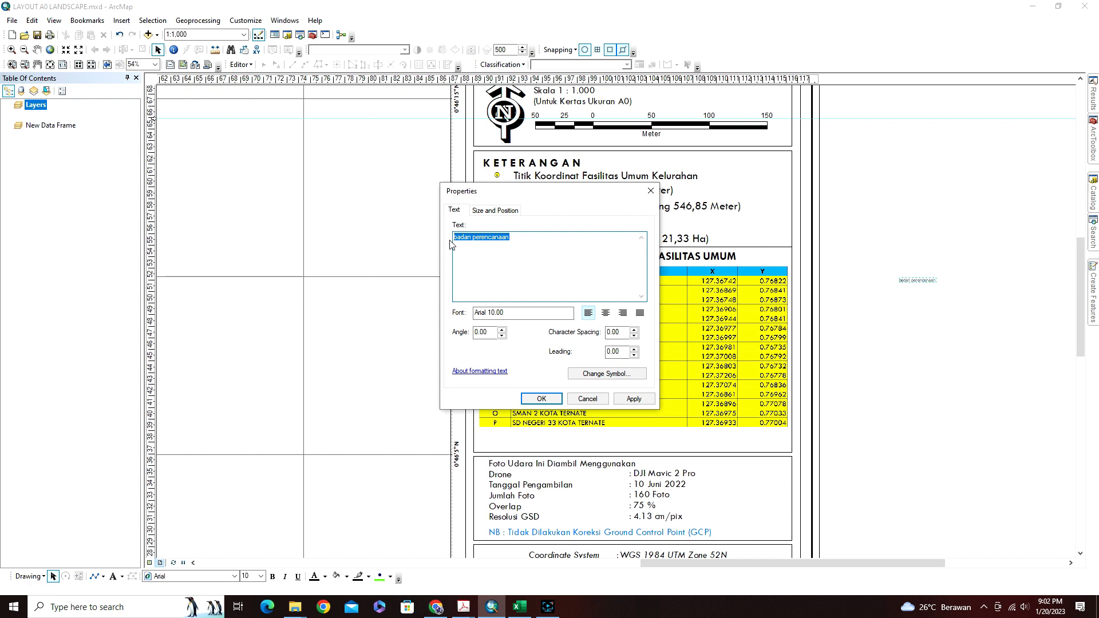
pyautogui.write('B')
pyautogui.write('ADAN PERENCANAAN')
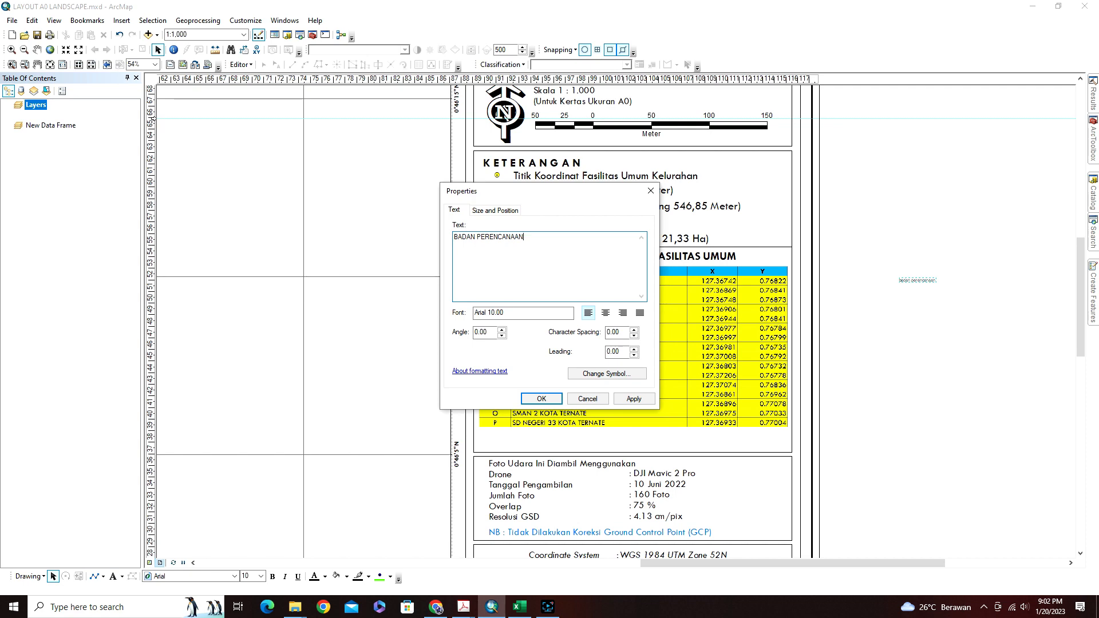
pyautogui.click(541, 398)
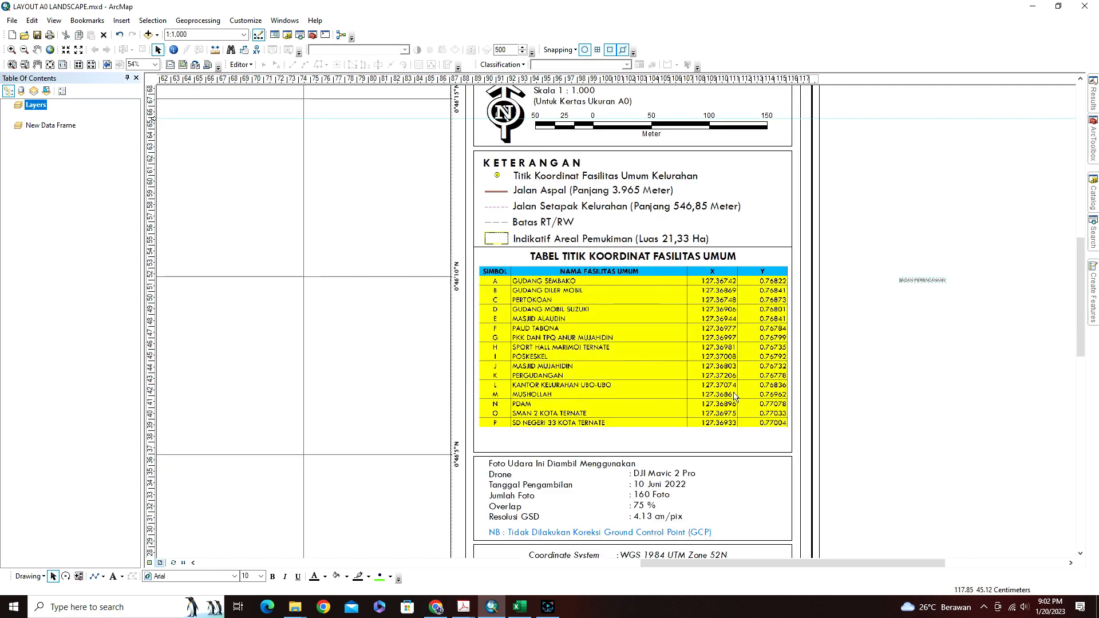
# Set the "BADAN PERENCANAAN" text element beside the page to font size 22 and bold.
pyautogui.click(261, 576)
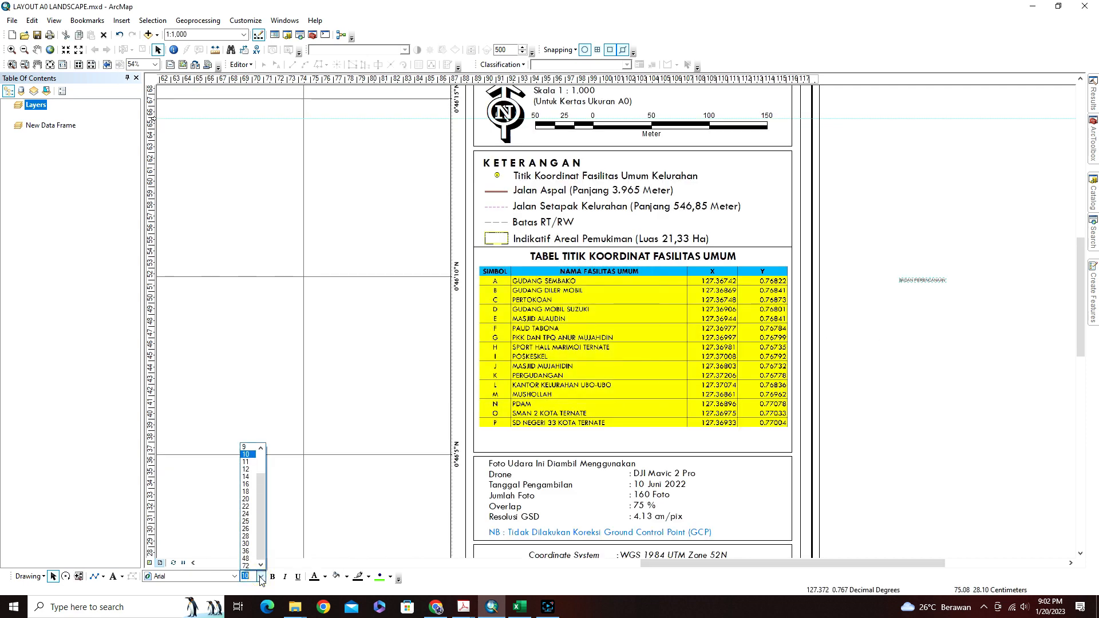
pyautogui.click(246, 506)
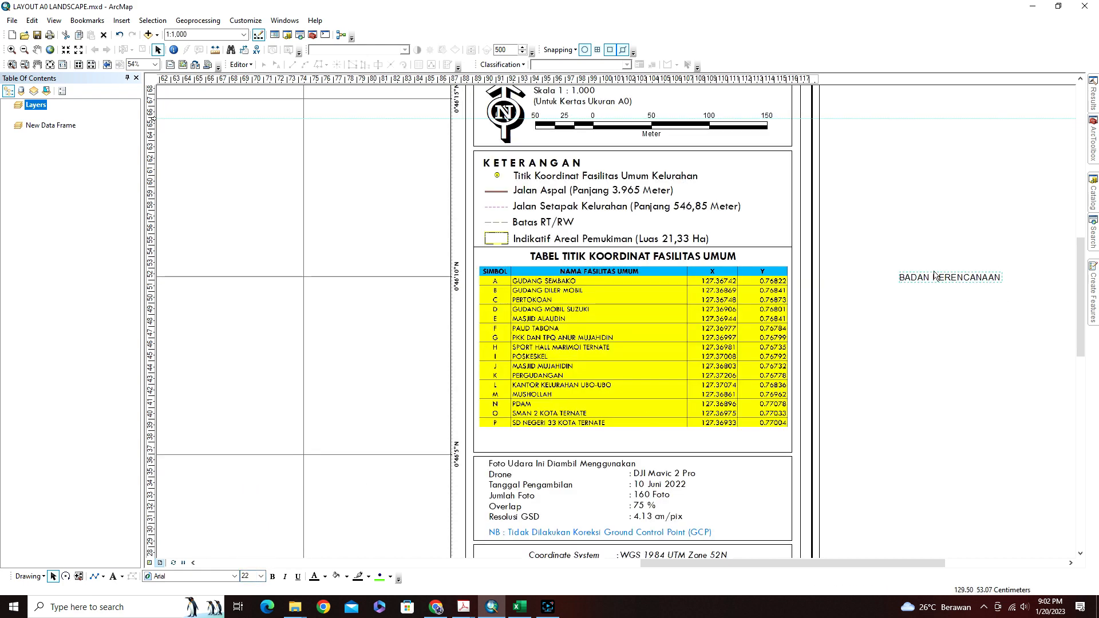
pyautogui.click(273, 577)
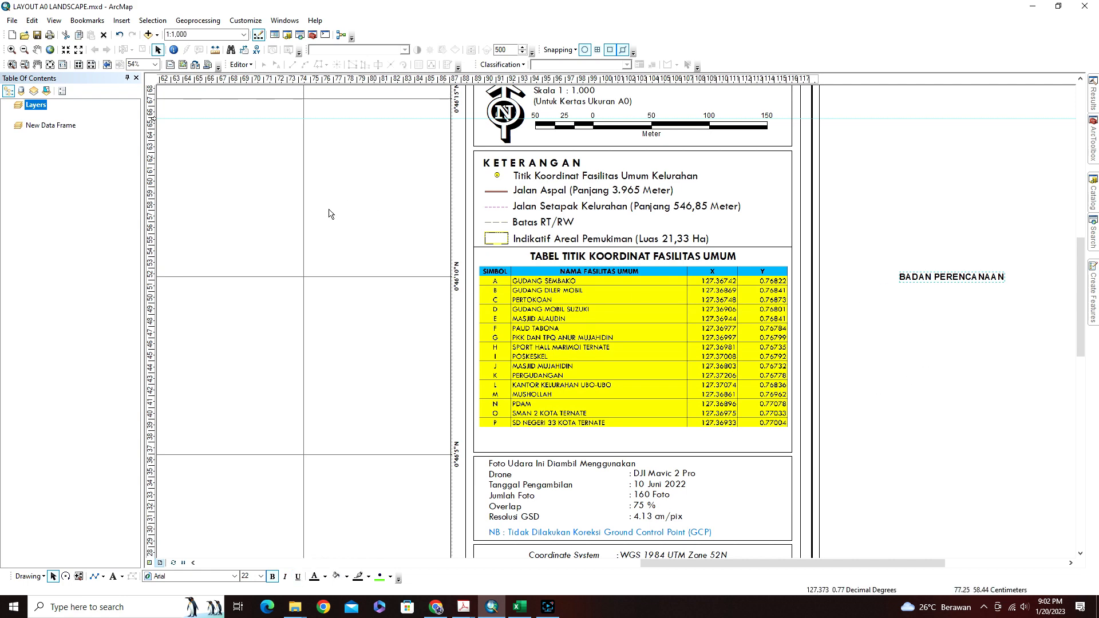
# Delete the "BADAN PERENCANAAN" text element beside the layout page.
pyautogui.click(63, 65)
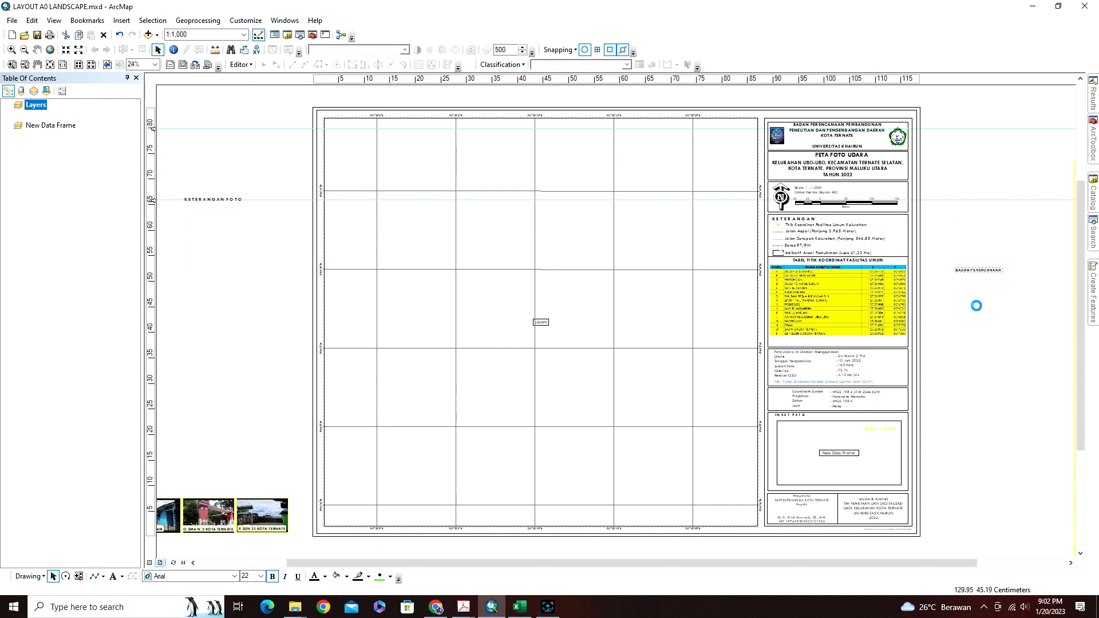
pyautogui.press('Delete')
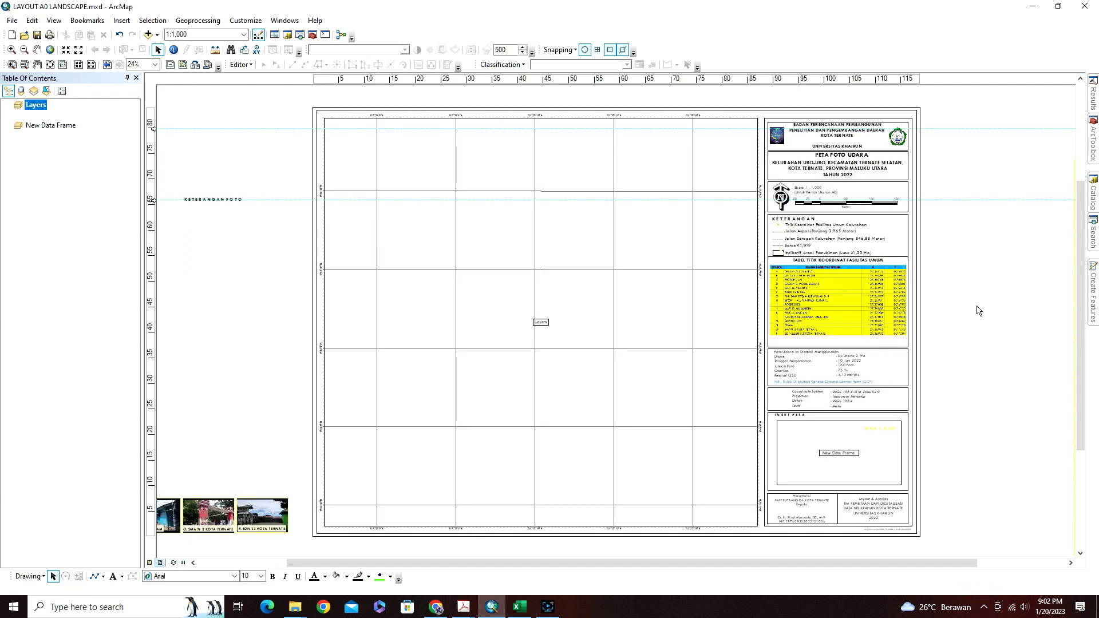
# Check the font settings of the agency heading, location title, scale and drone information texts in the layout's information column.
pyautogui.click(835, 131)
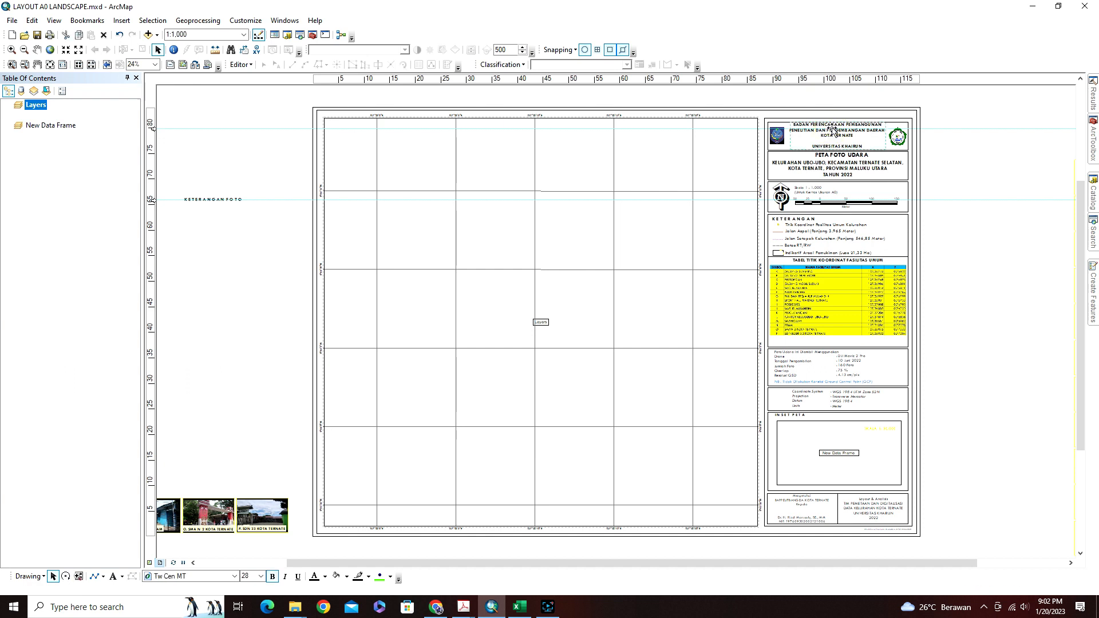
pyautogui.click(836, 165)
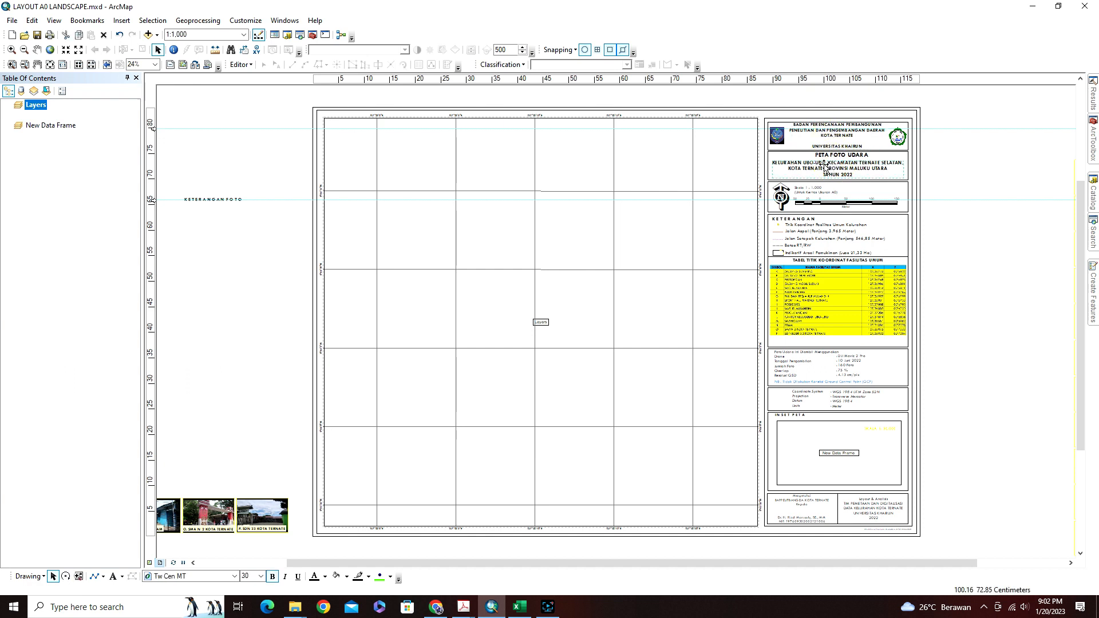
pyautogui.click(801, 190)
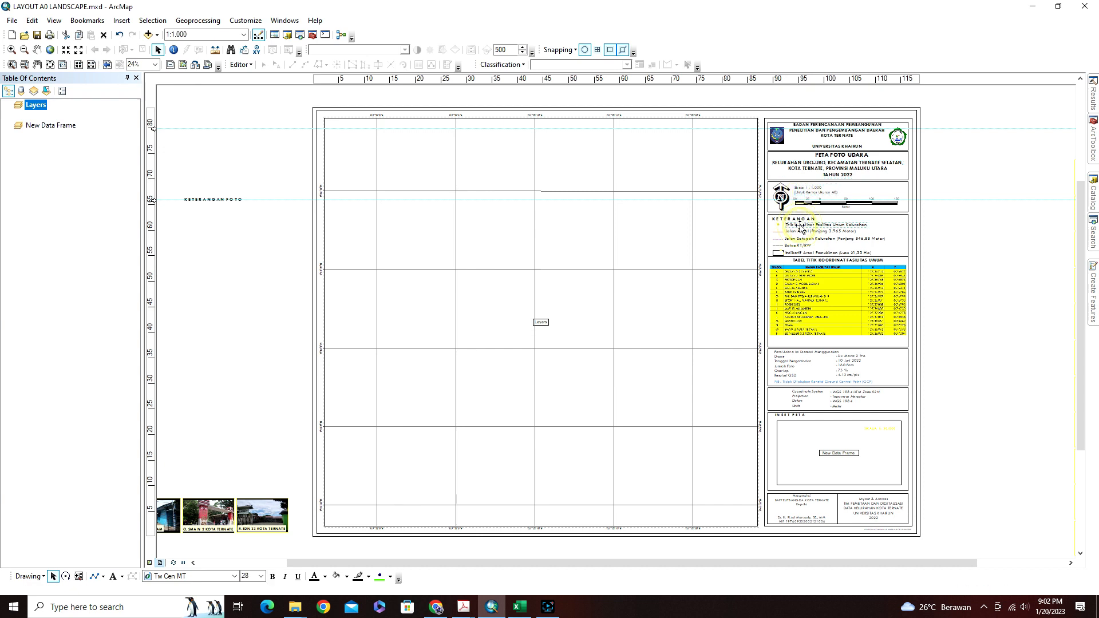
pyautogui.click(950, 240)
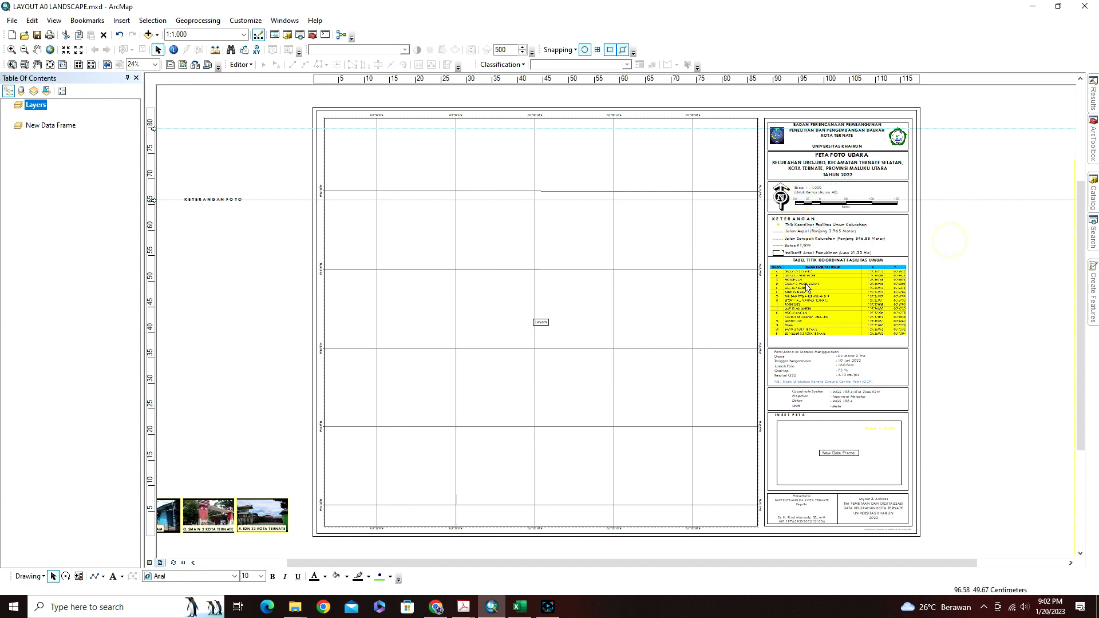
pyautogui.click(783, 364)
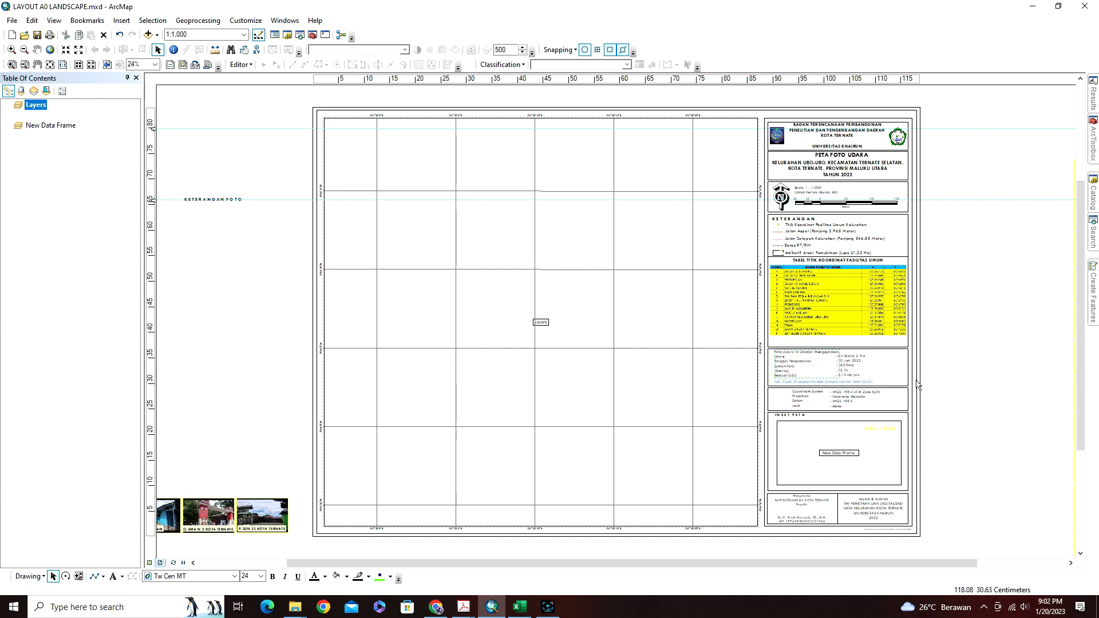
pyautogui.click(968, 361)
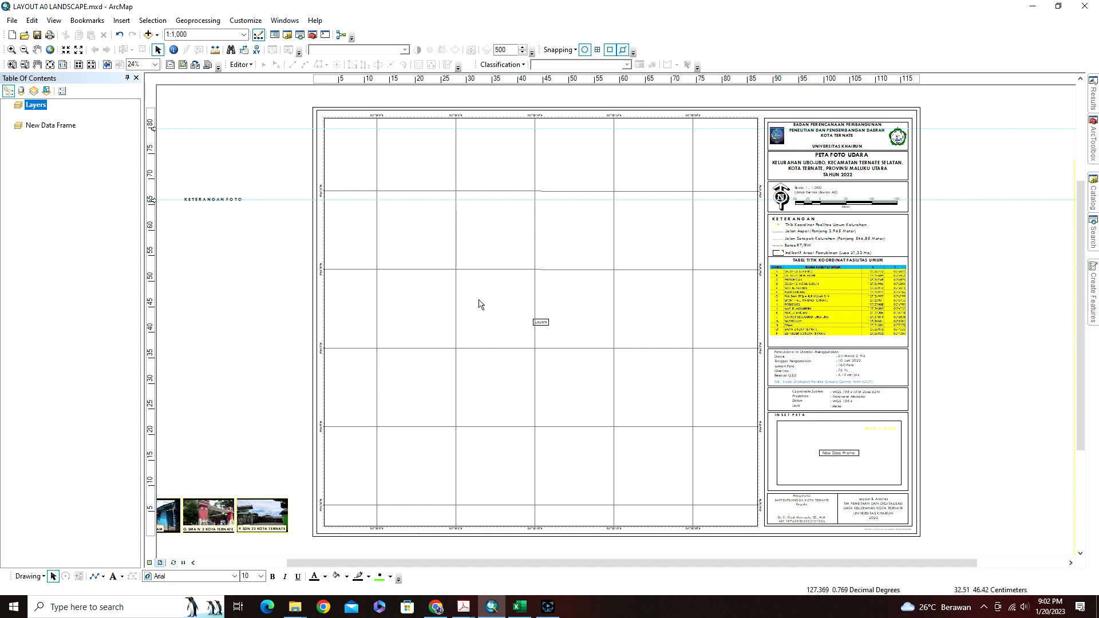
# Add the aerial photo raster 10_UBO-UBO.tif from the PETA folder to the Layers data frame.
pyautogui.click(148, 35)
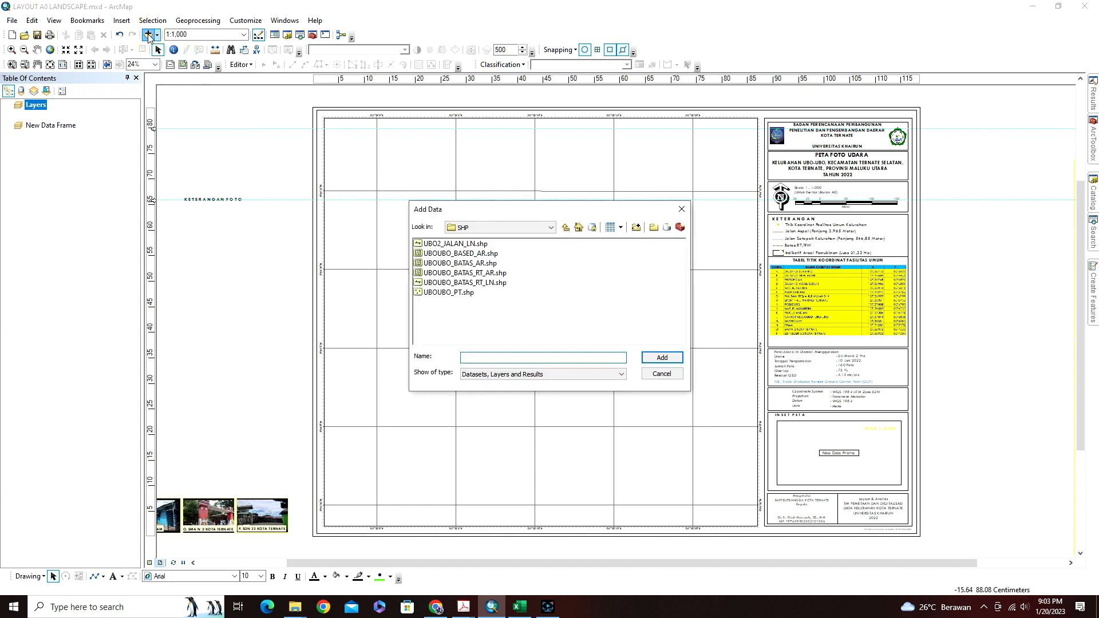
pyautogui.click(566, 227)
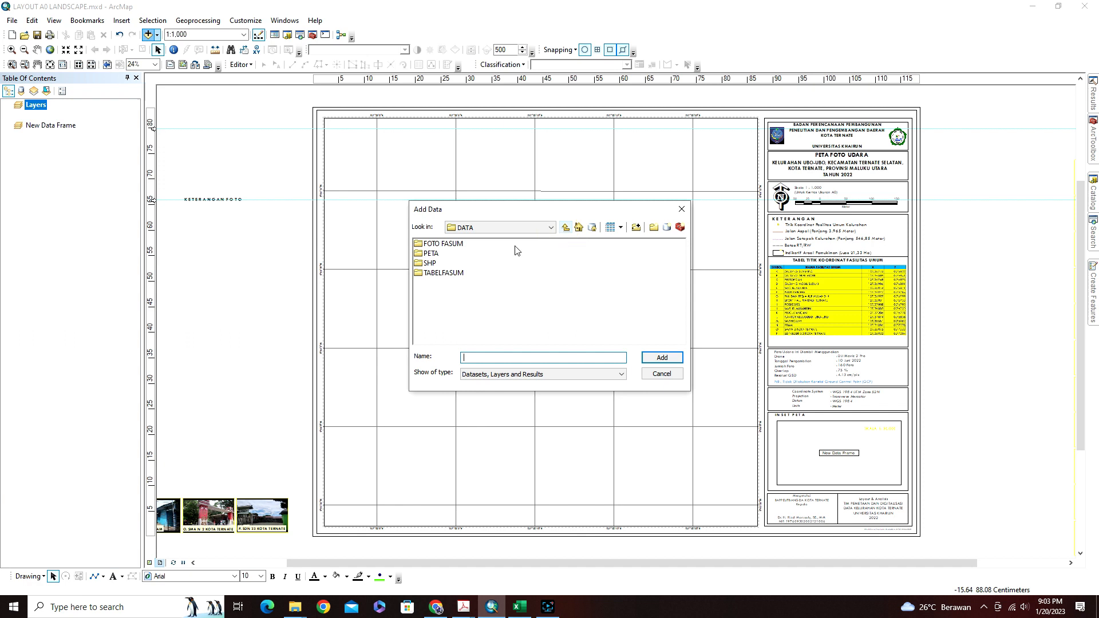
pyautogui.doubleClick(436, 254)
pyautogui.click(445, 254)
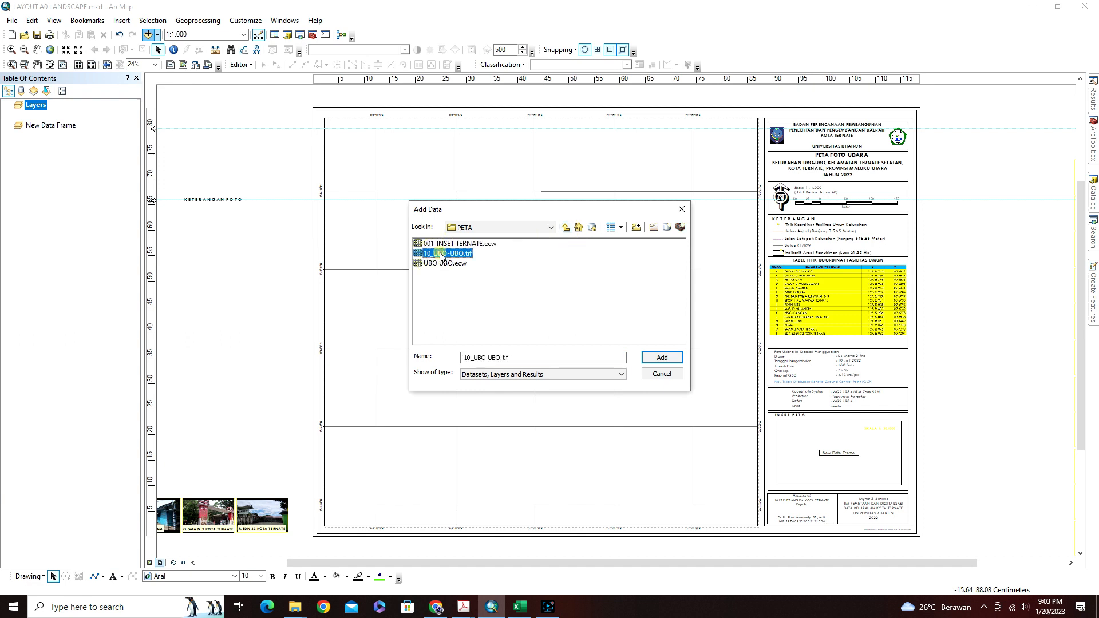
pyautogui.click(663, 358)
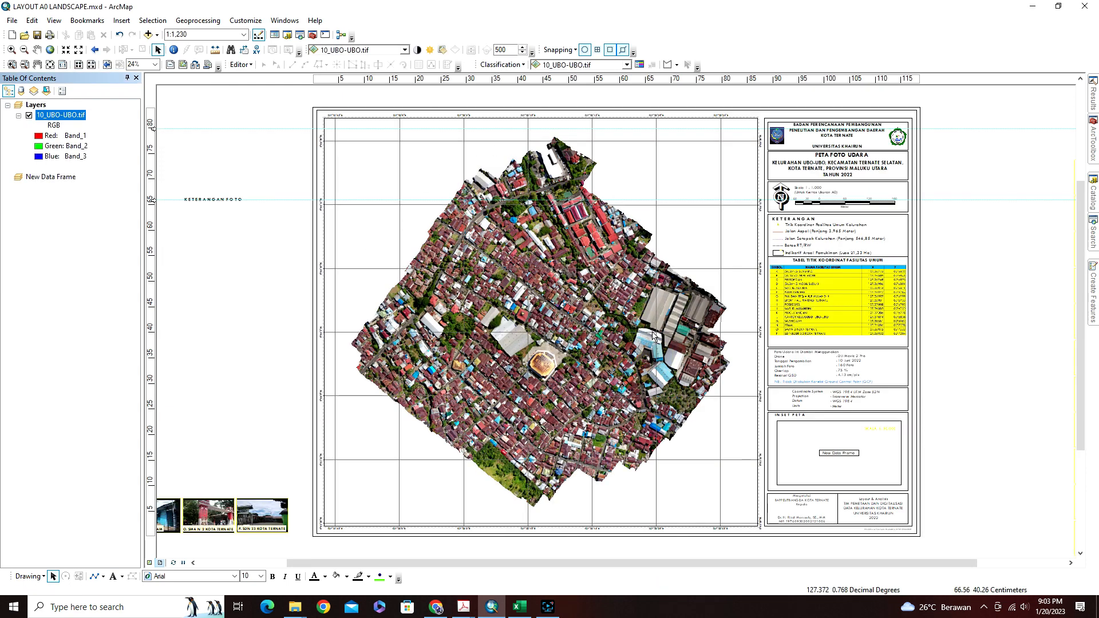
# Look at the finished reference map 05_UBO UBO A0 L.pdf in Adobe Acrobat and return to ArcMap.
pyautogui.moveTo(464, 606)
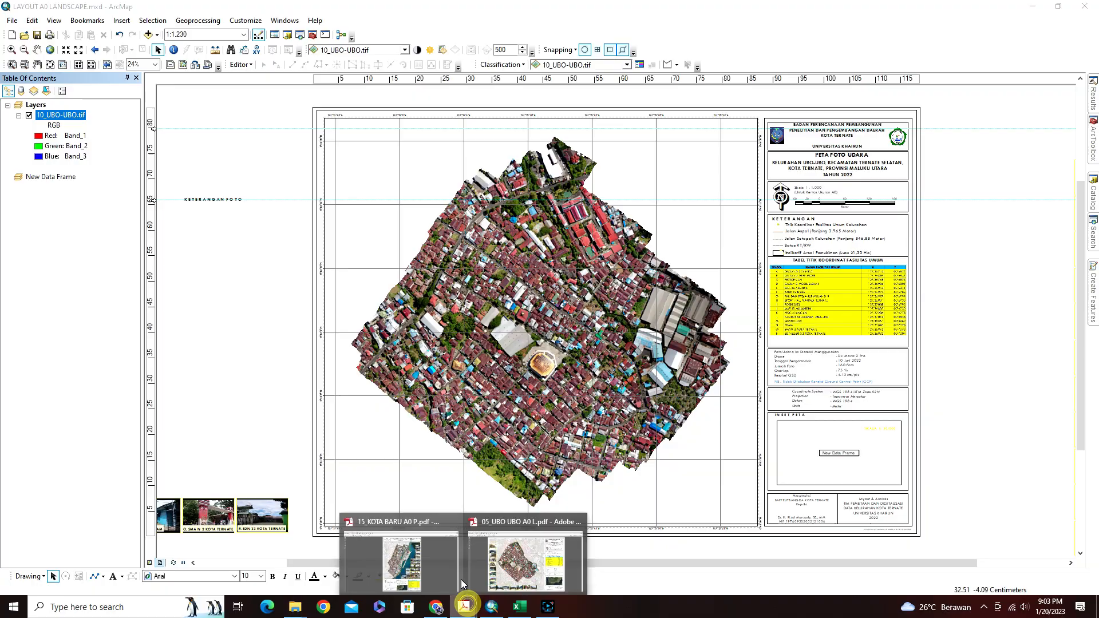
pyautogui.click(498, 565)
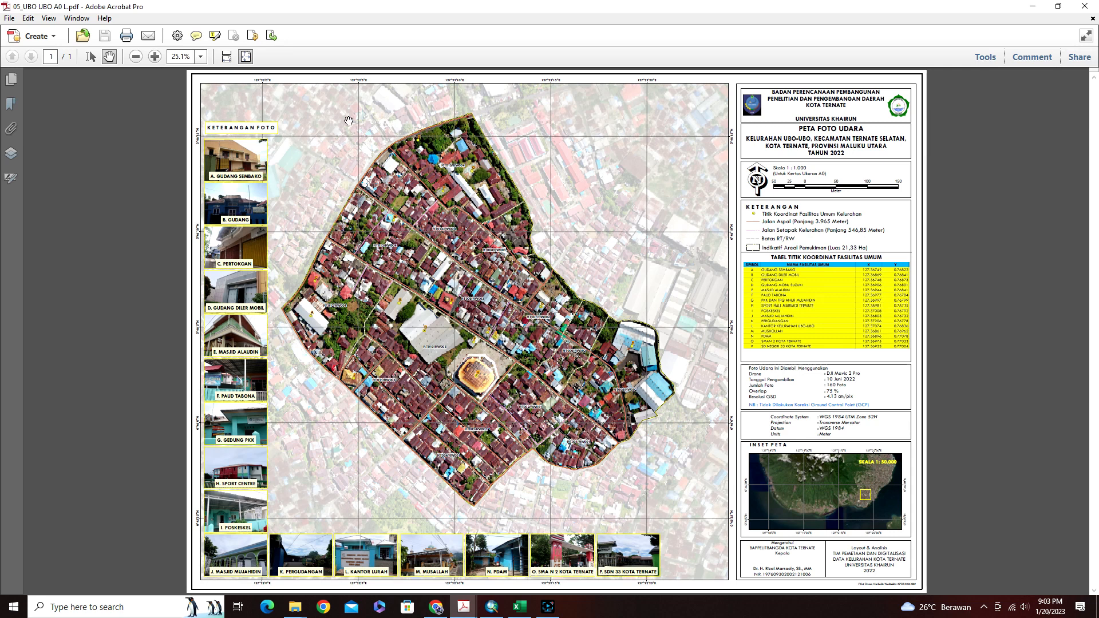
pyautogui.click(491, 606)
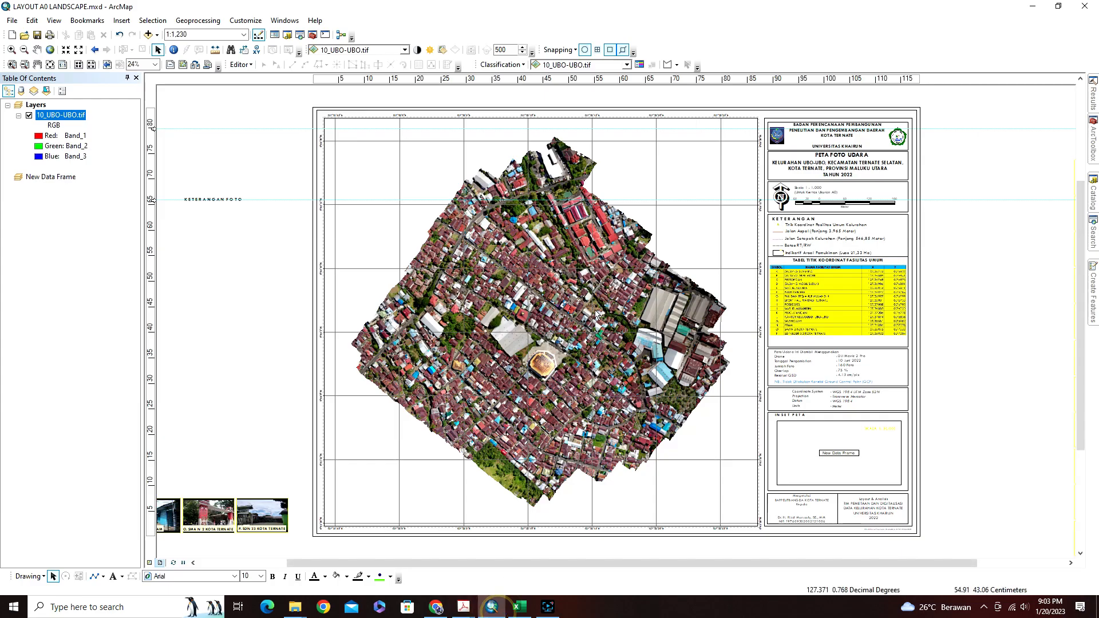
# Add the raster UBO UBO.ecw from the PETA folder and place it below the 10_UBO-UBO.tif layer.
pyautogui.click(147, 35)
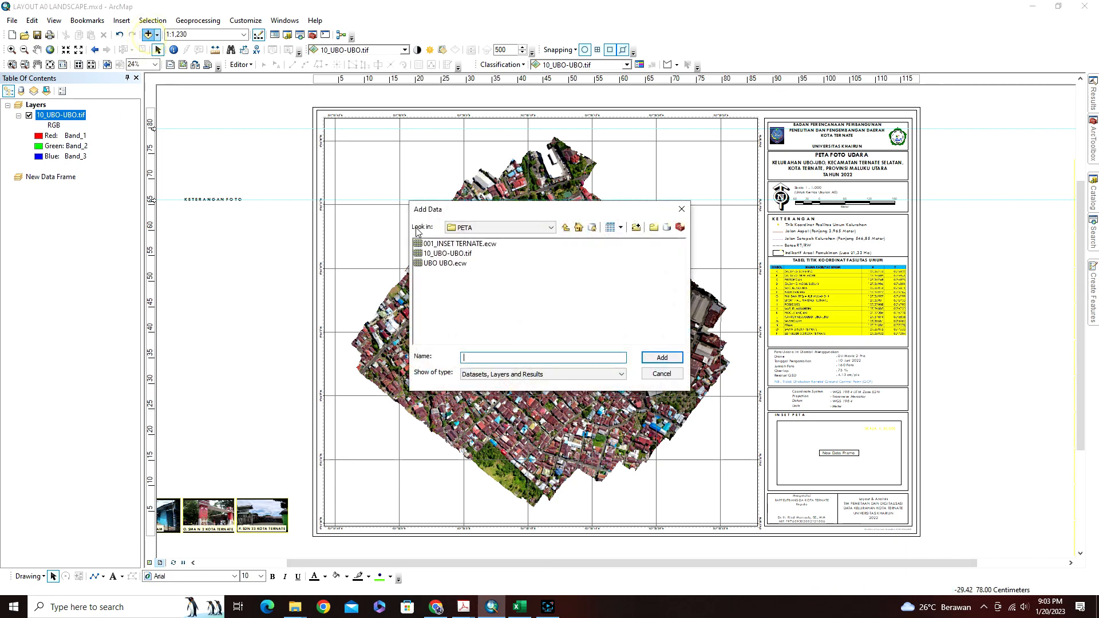
pyautogui.click(437, 264)
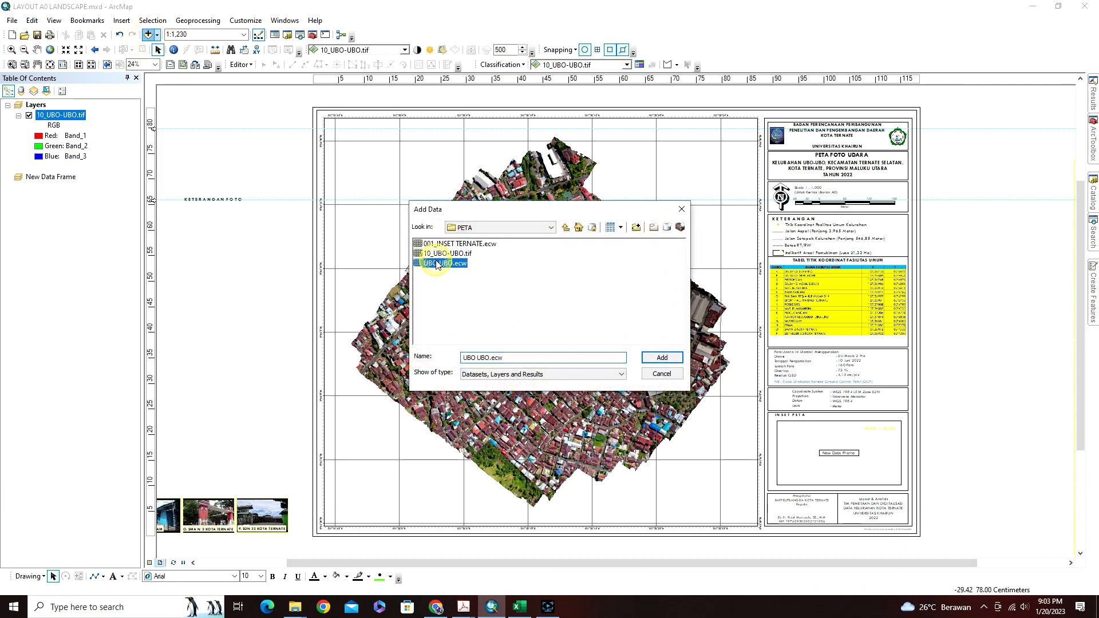
pyautogui.click(654, 360)
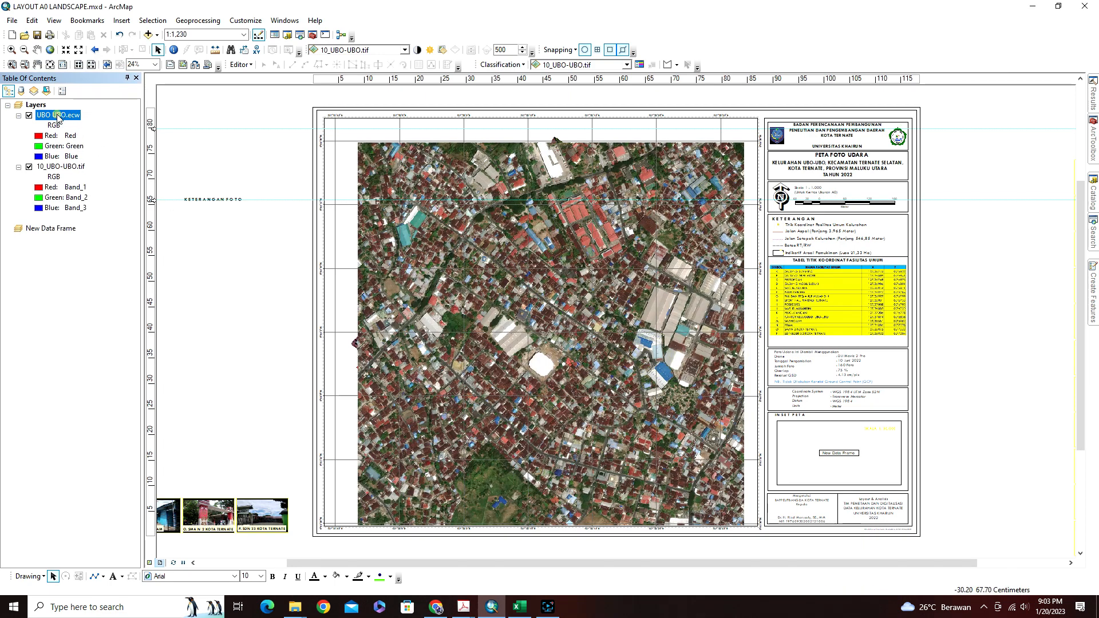
pyautogui.moveTo(58, 117); pyautogui.dragTo(53, 218)
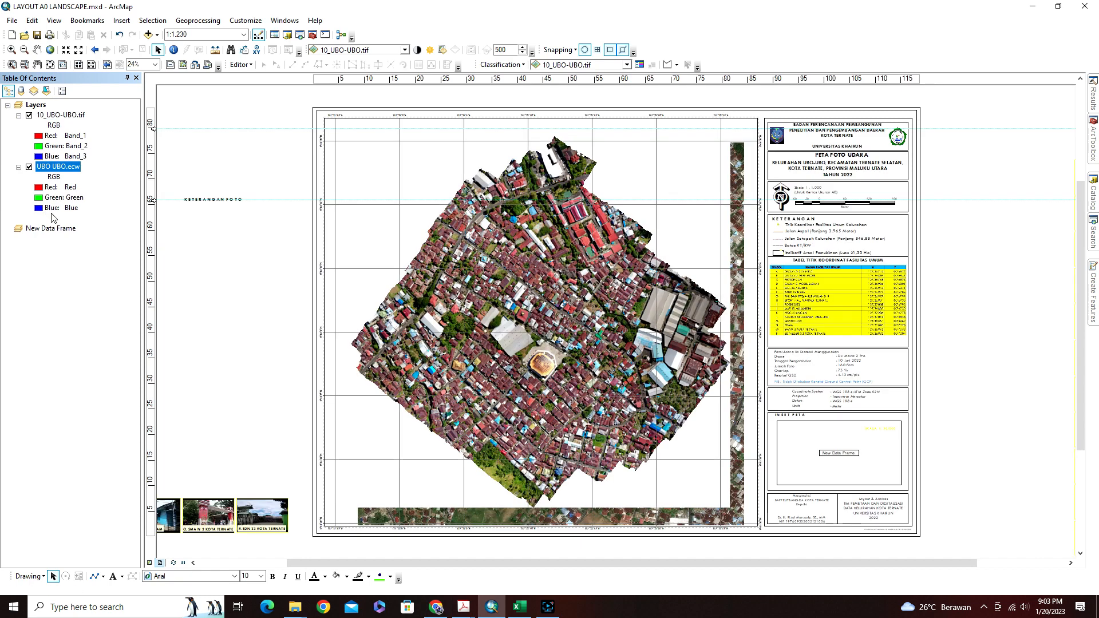
# Enable the background value display in the UBO UBO.ecw layer's RGB composite symbology and set it to 255, 255, 255.
pyautogui.rightClick(63, 171)
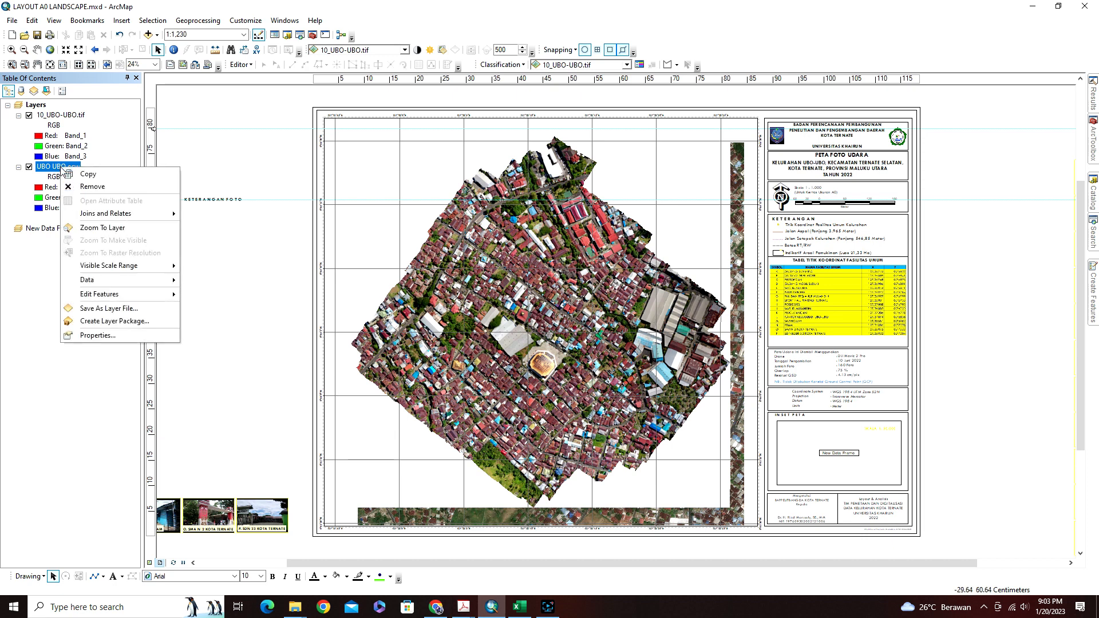
pyautogui.click(112, 338)
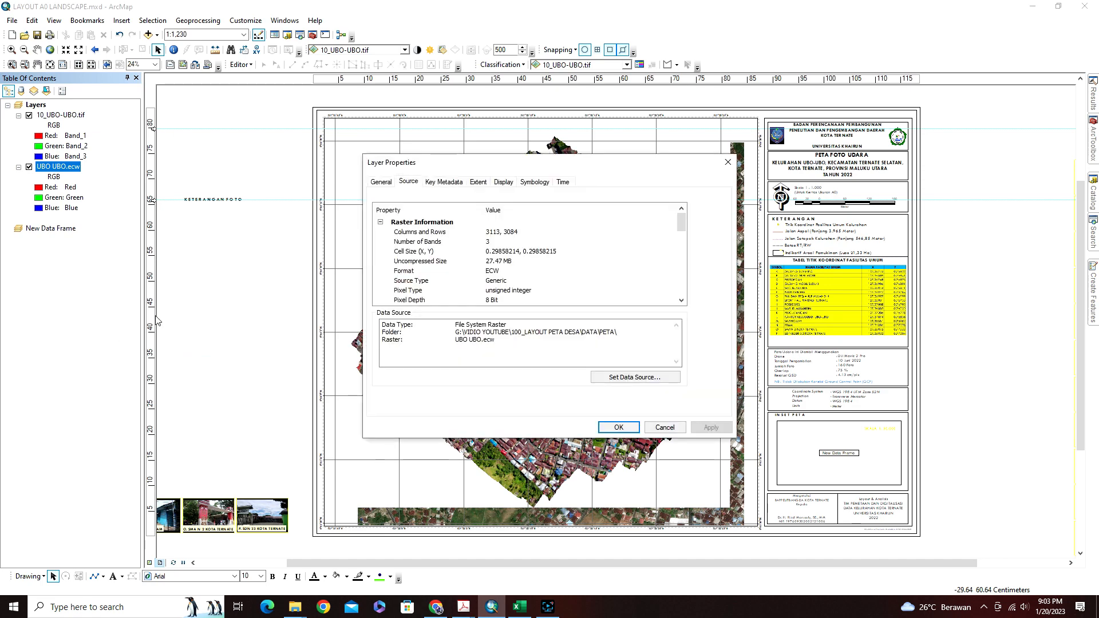
pyautogui.click(534, 182)
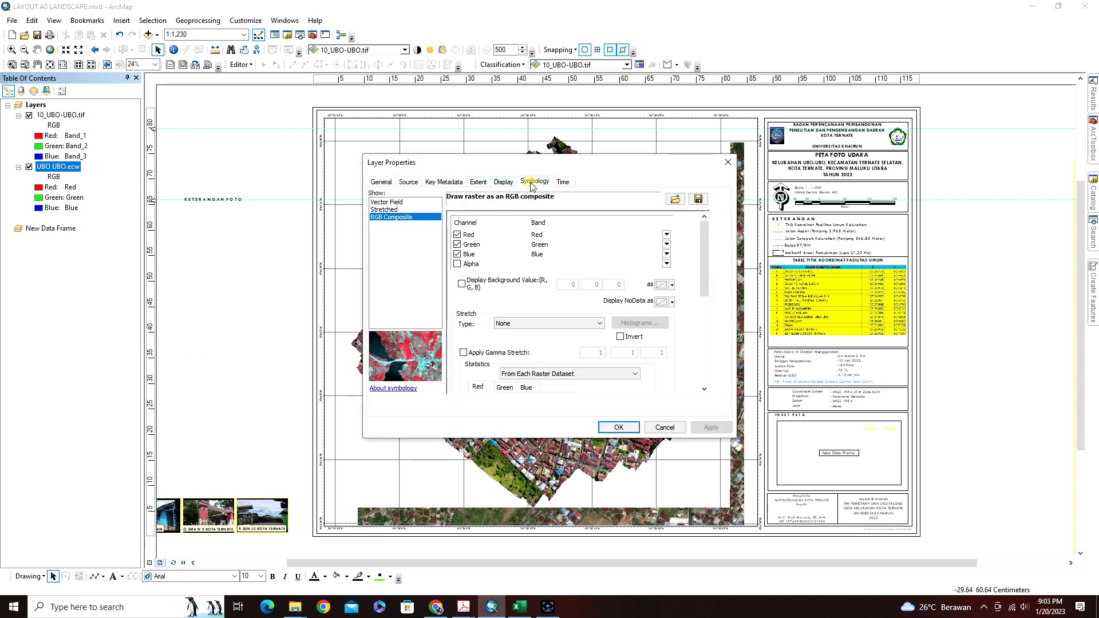
pyautogui.click(461, 284)
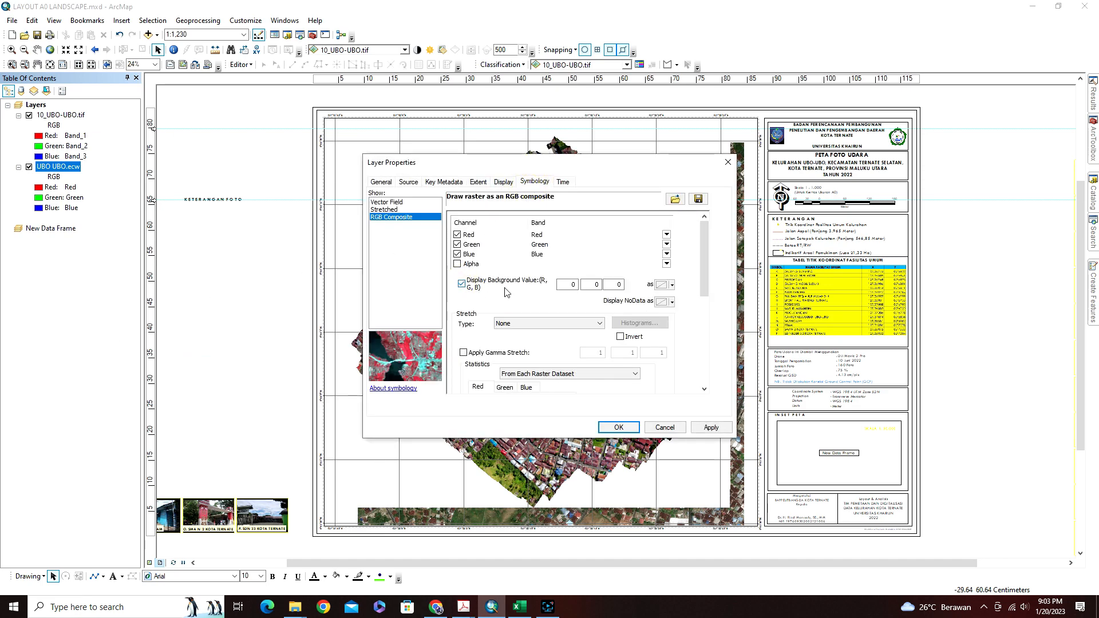
pyautogui.doubleClick(575, 285)
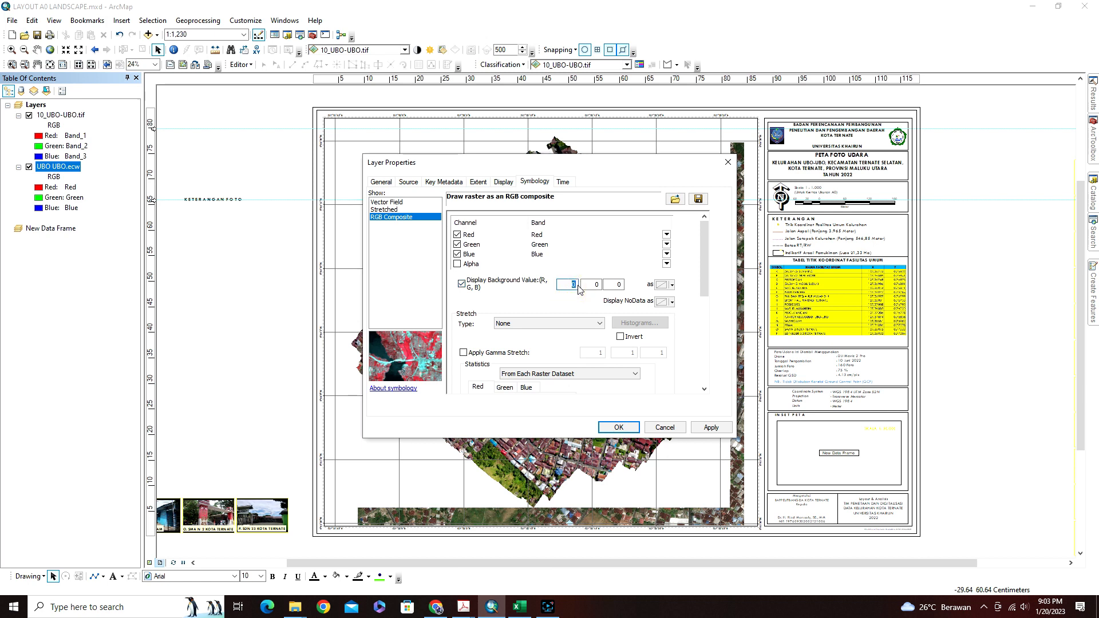
pyautogui.doubleClick(600, 284)
pyautogui.write('255')
pyautogui.doubleClick(617, 284)
pyautogui.click(619, 428)
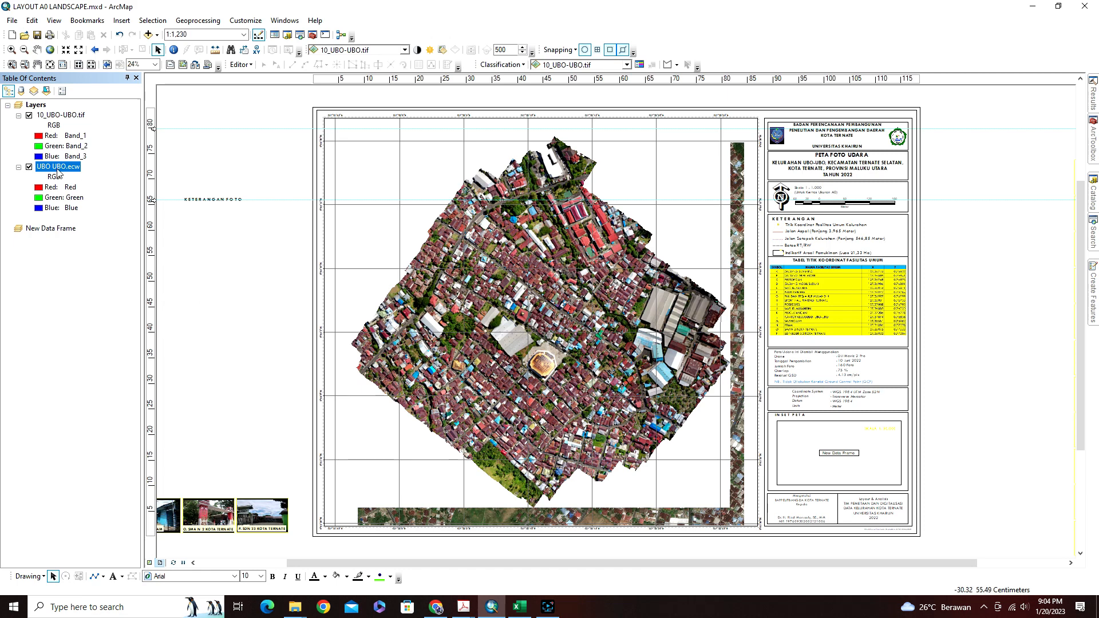
# Change the red and green background values of the UBO UBO.ecw layer's symbology to 0.
pyautogui.rightClick(58, 171)
pyautogui.click(118, 336)
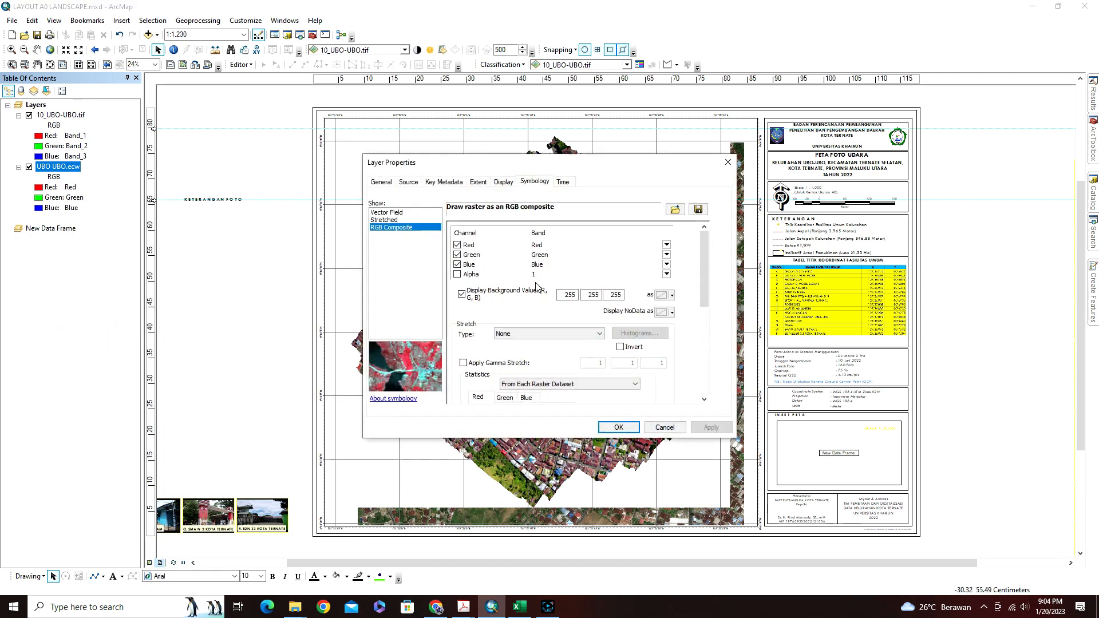
pyautogui.doubleClick(567, 295)
pyautogui.write('0')
pyautogui.doubleClick(585, 295)
pyautogui.write('0')
pyautogui.doubleClick(615, 296)
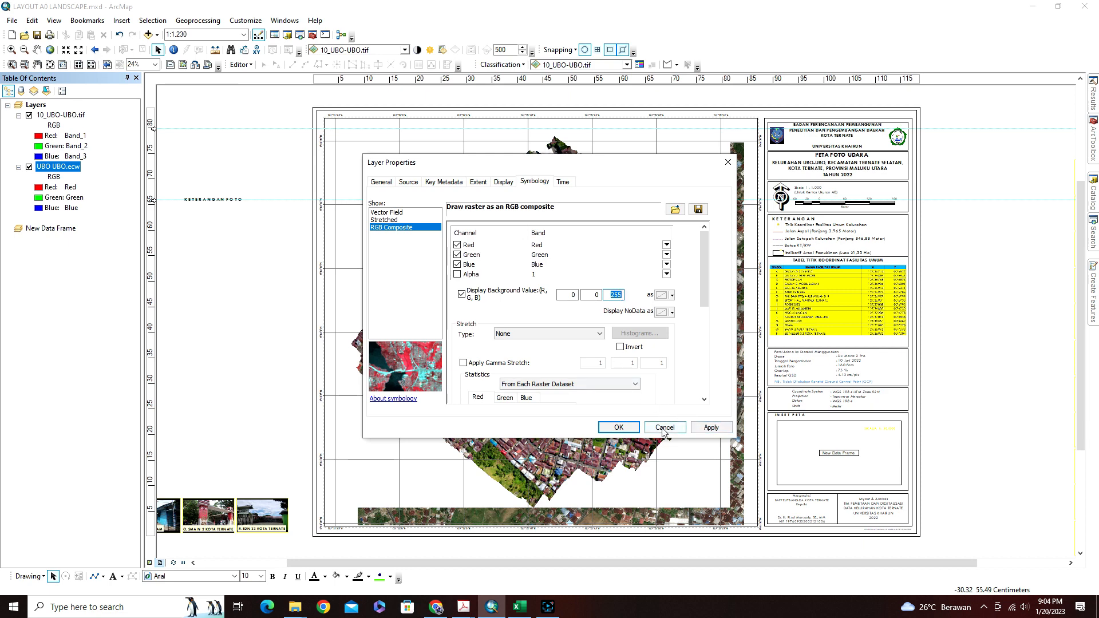
pyautogui.click(618, 427)
# Enable the background value display in the 10_UBO-UBO.tif layer's RGB composite symbology, edit its three values and apply the change.
pyautogui.click(64, 115)
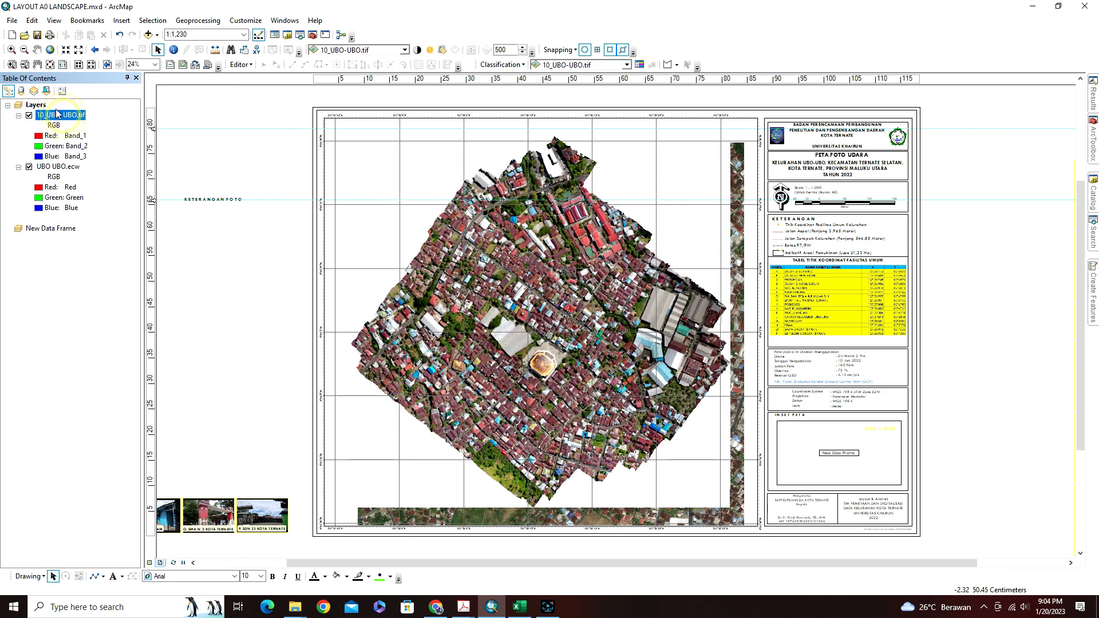
pyautogui.rightClick(68, 118)
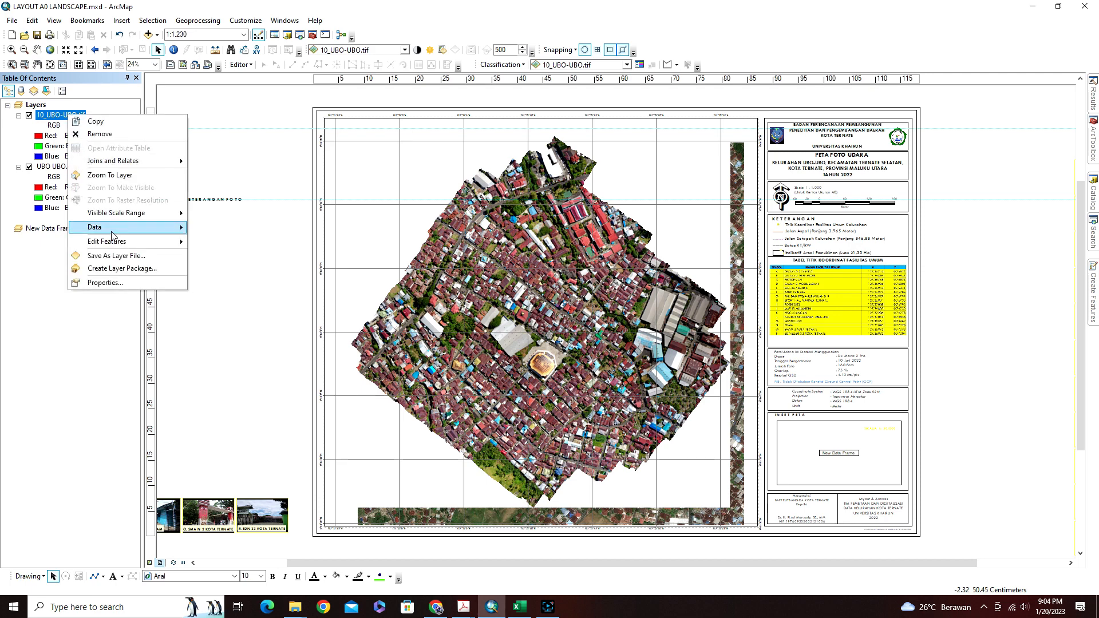
pyautogui.click(100, 285)
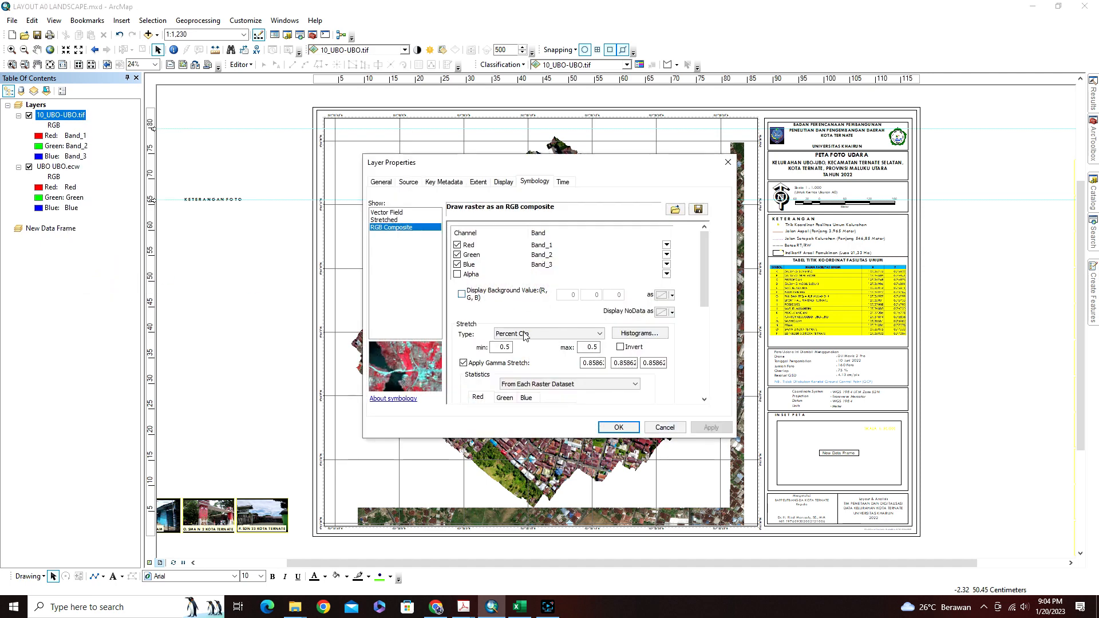
pyautogui.click(462, 294)
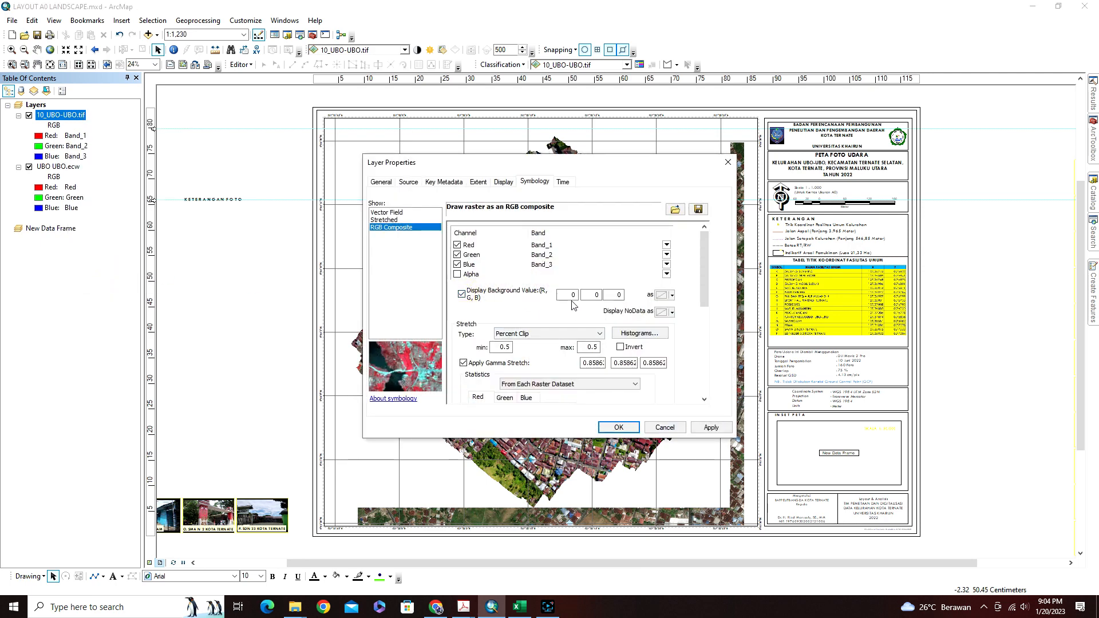
pyautogui.doubleClick(572, 295)
pyautogui.doubleClick(595, 294)
pyautogui.doubleClick(620, 294)
pyautogui.click(709, 428)
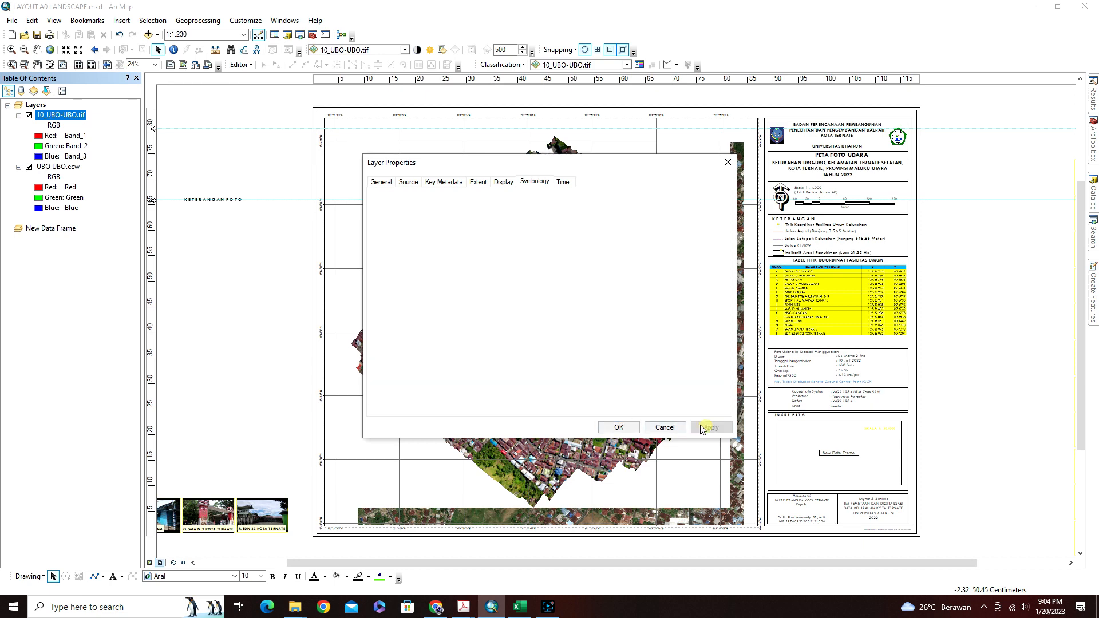
# Confirm the 10_UBO-UBO.tif symbology settings and reposition the aerial imagery in the data frame at a scale of 1:1,000.
pyautogui.click(619, 427)
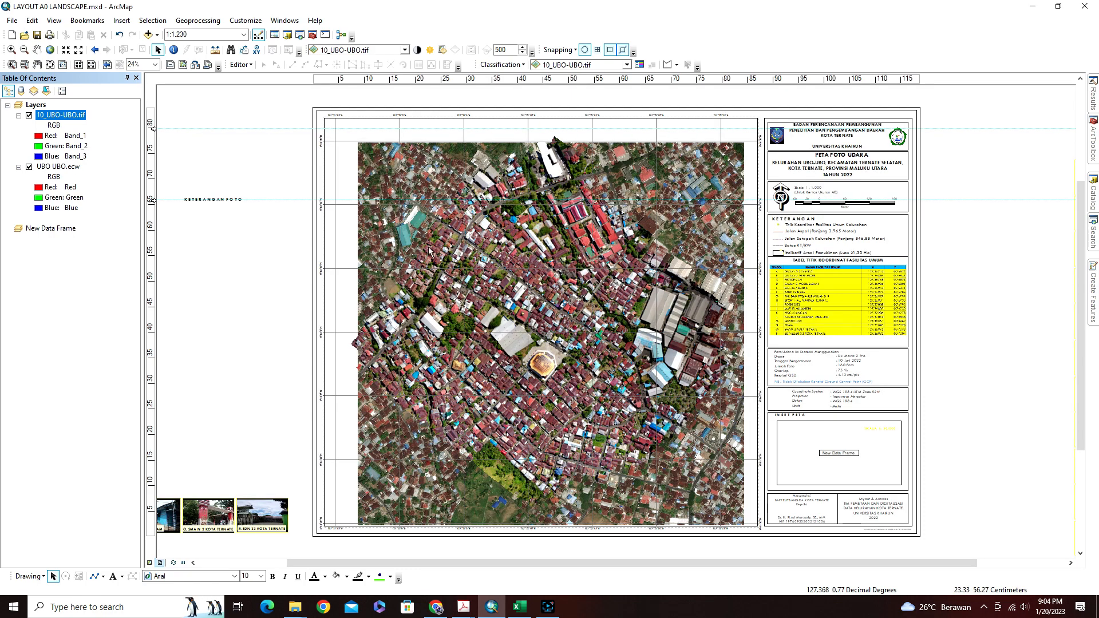
pyautogui.click(37, 50)
pyautogui.moveTo(428, 216); pyautogui.dragTo(407, 196)
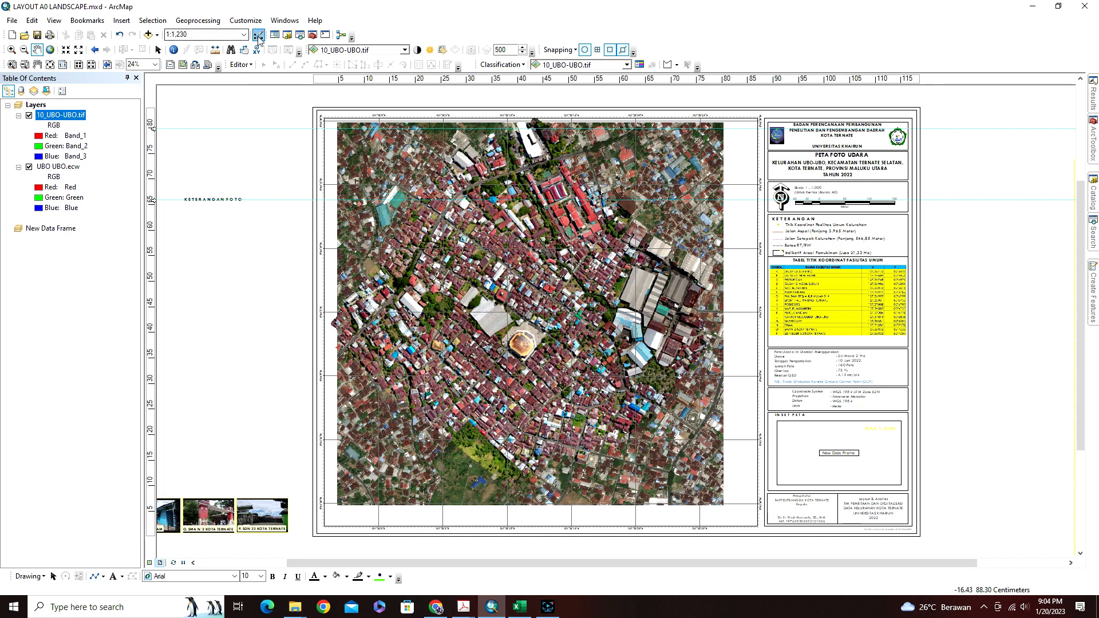
pyautogui.click(67, 54)
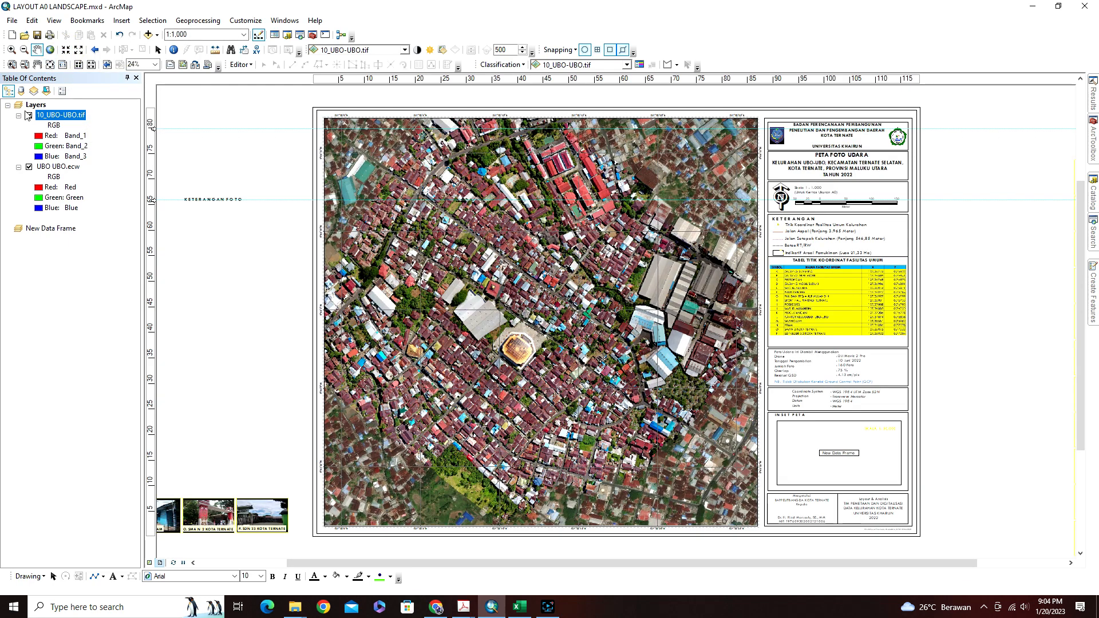
# Hide the UBO UBO.ecw layer to inspect the 10_UBO-UBO.tif coverage, recentre the map and show the layer again.
pyautogui.click(29, 166)
pyautogui.moveTo(492, 248); pyautogui.dragTo(502, 256)
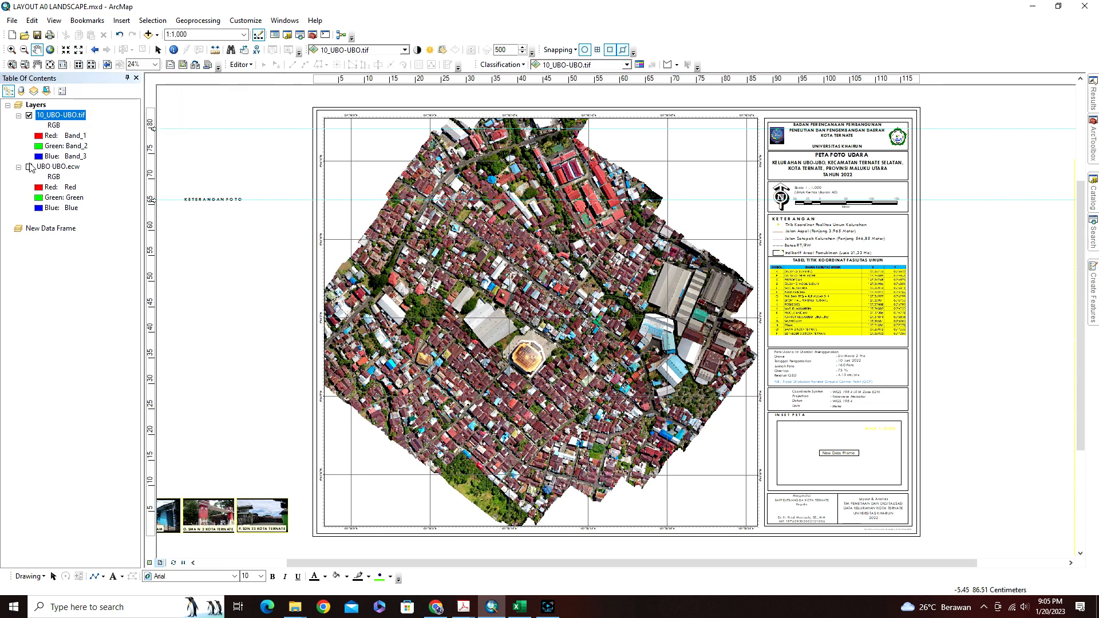
pyautogui.click(29, 167)
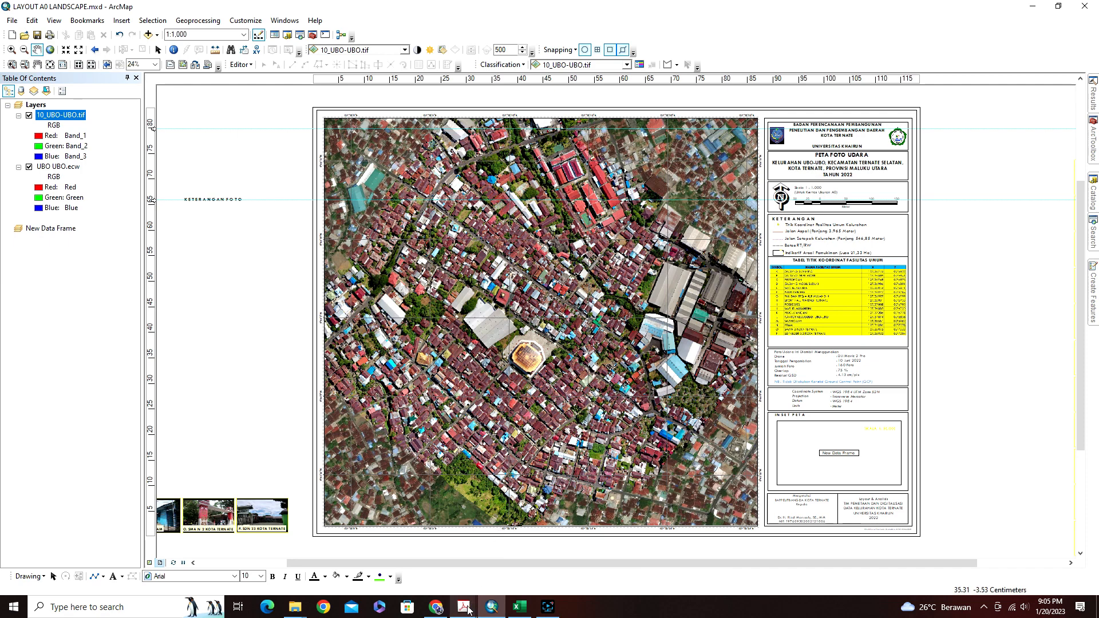
# Examine the finished reference map 05_UBO UBO A0 L.pdf in Adobe Acrobat Pro and return to the ArcMap layout.
pyautogui.moveTo(464, 606)
pyautogui.click(521, 563)
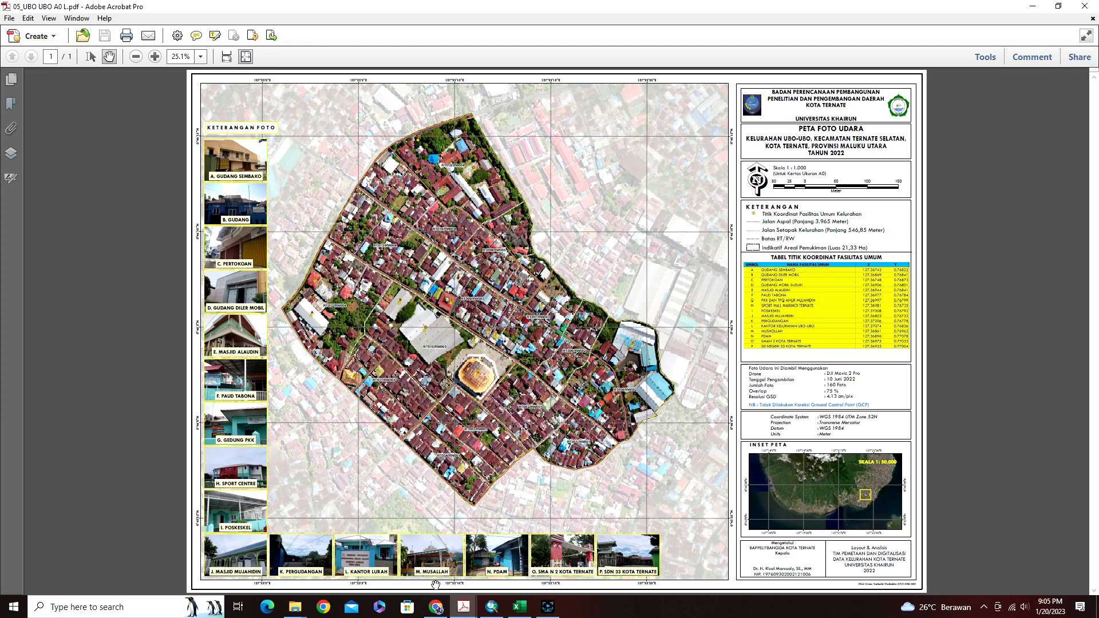
pyautogui.click(491, 607)
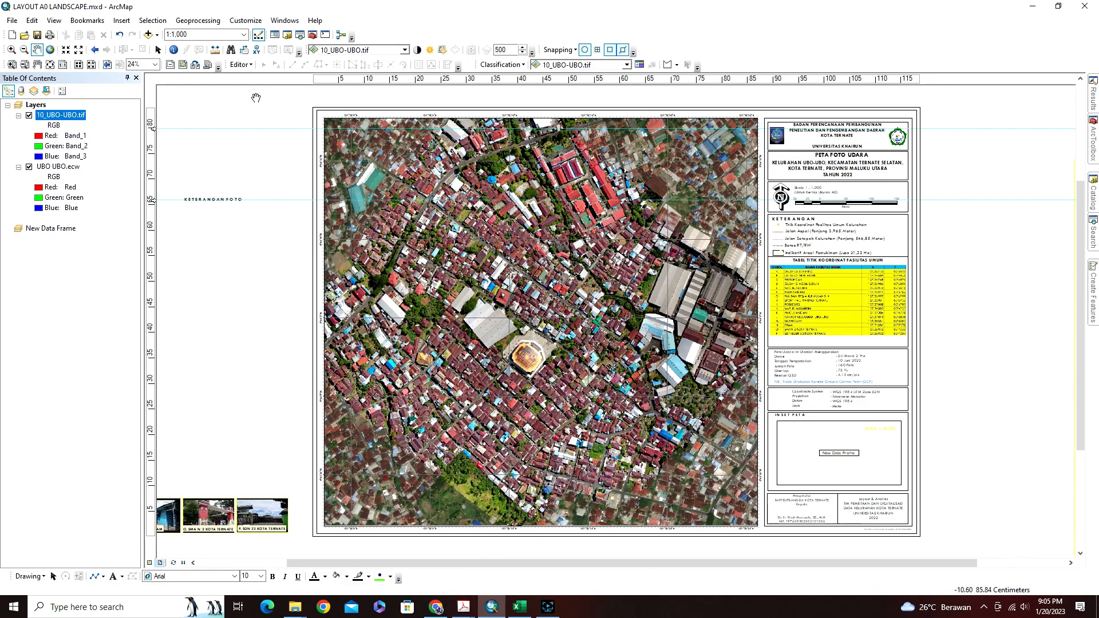
# Try adding the UBOUBO_BATAS_AR.shp boundary shapefile from the SHP folder and remove it again.
pyautogui.click(148, 35)
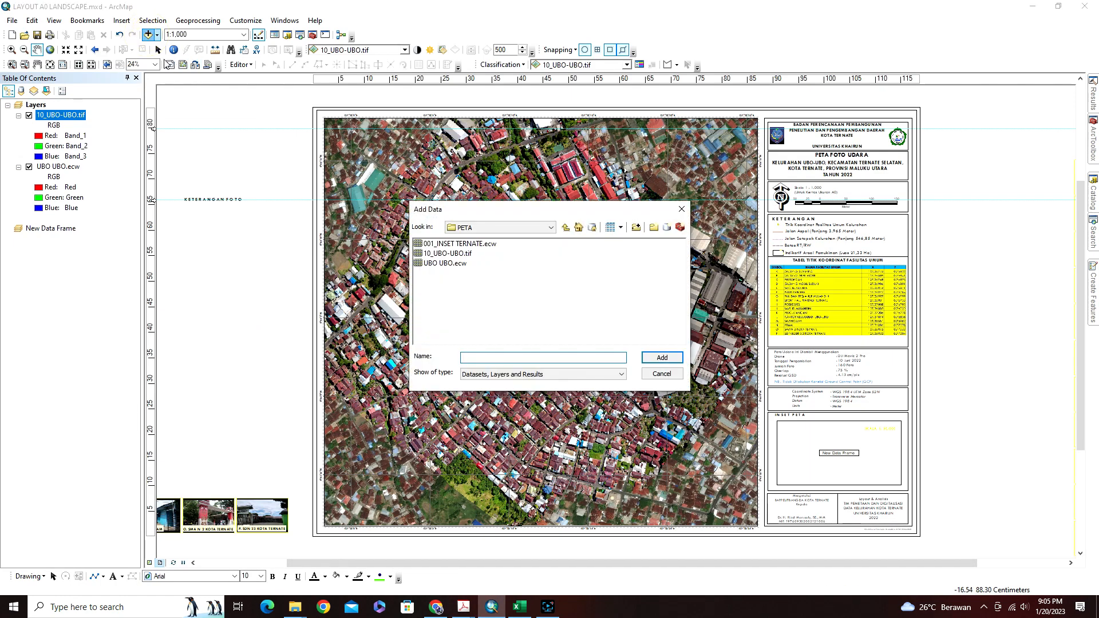
pyautogui.click(565, 228)
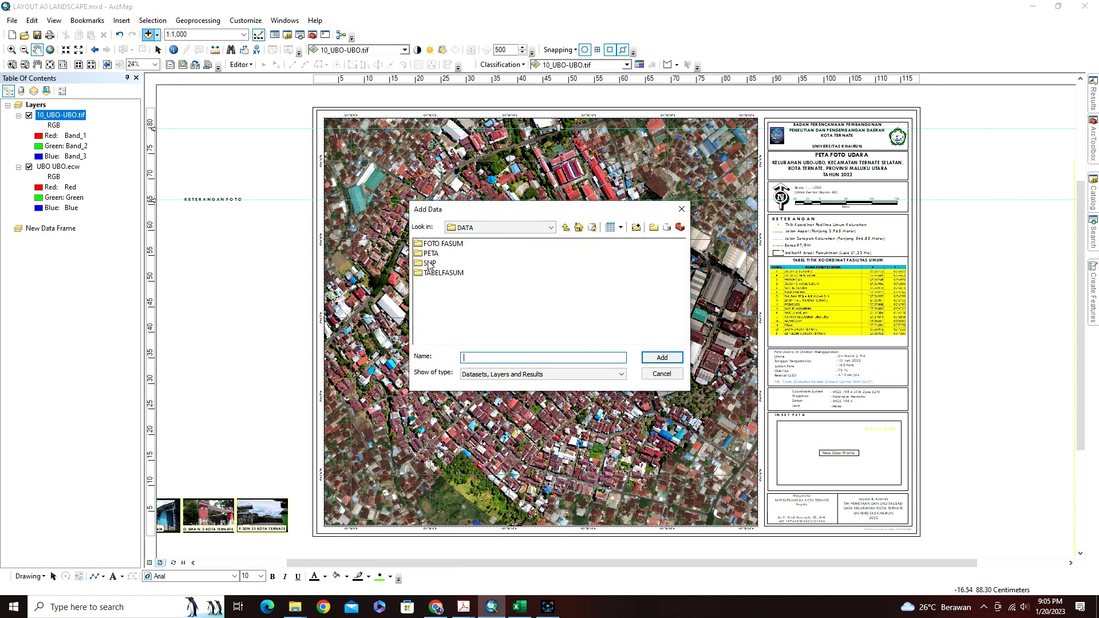
pyautogui.doubleClick(430, 263)
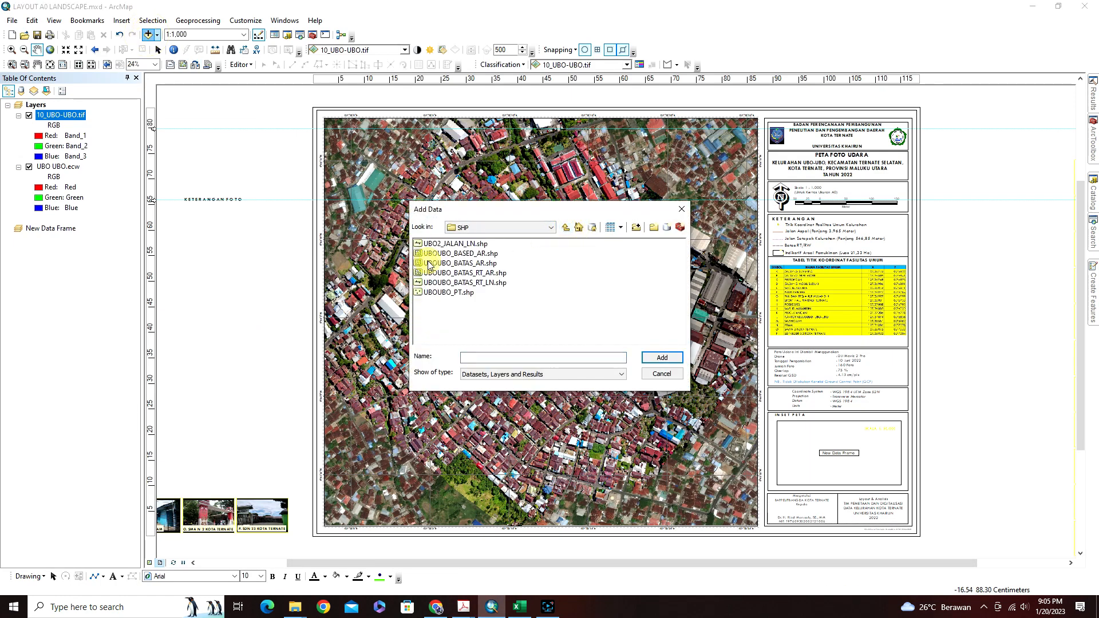
pyautogui.click(477, 263)
pyautogui.click(664, 357)
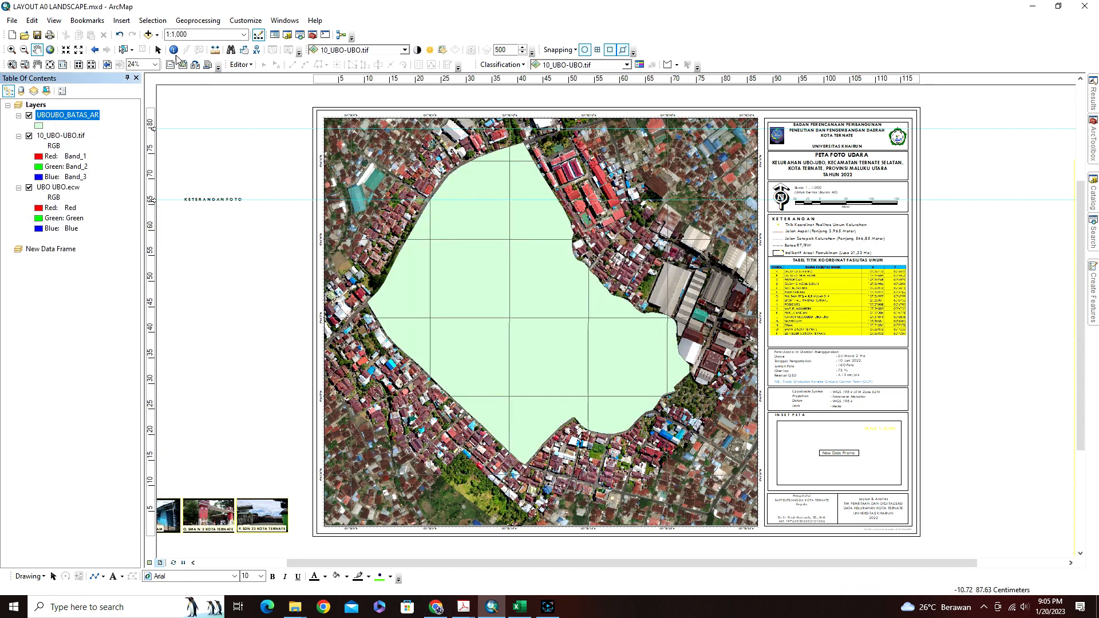
pyautogui.rightClick(73, 115)
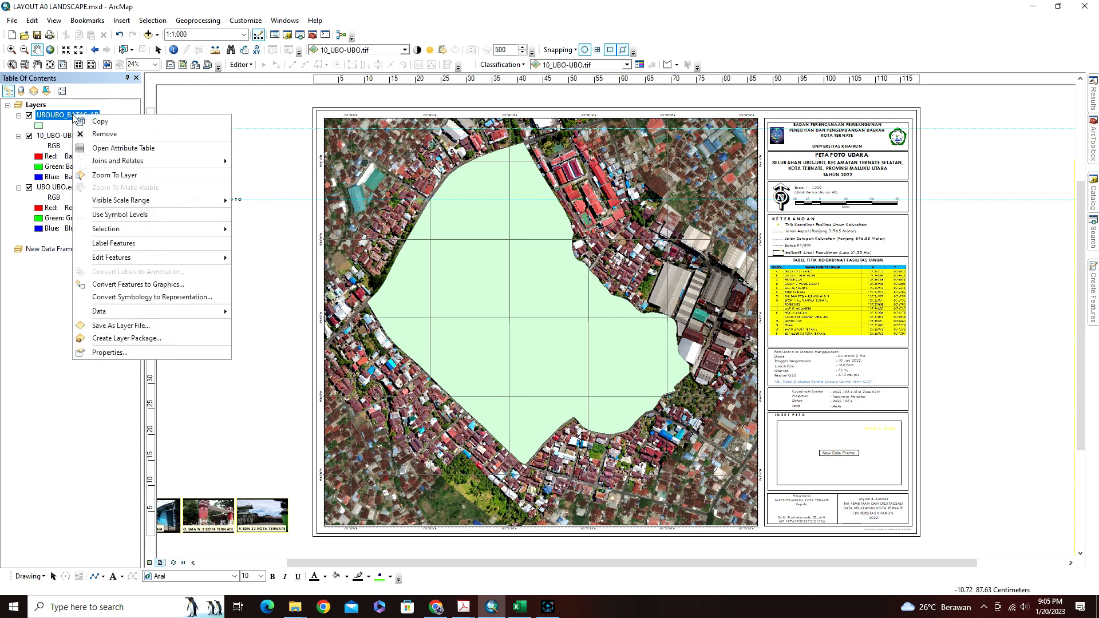
pyautogui.click(98, 135)
# Try adding the UBOUBO_BATAS_RT_AR.shp shapefile from the SHP folder and remove that layer again.
pyautogui.click(148, 34)
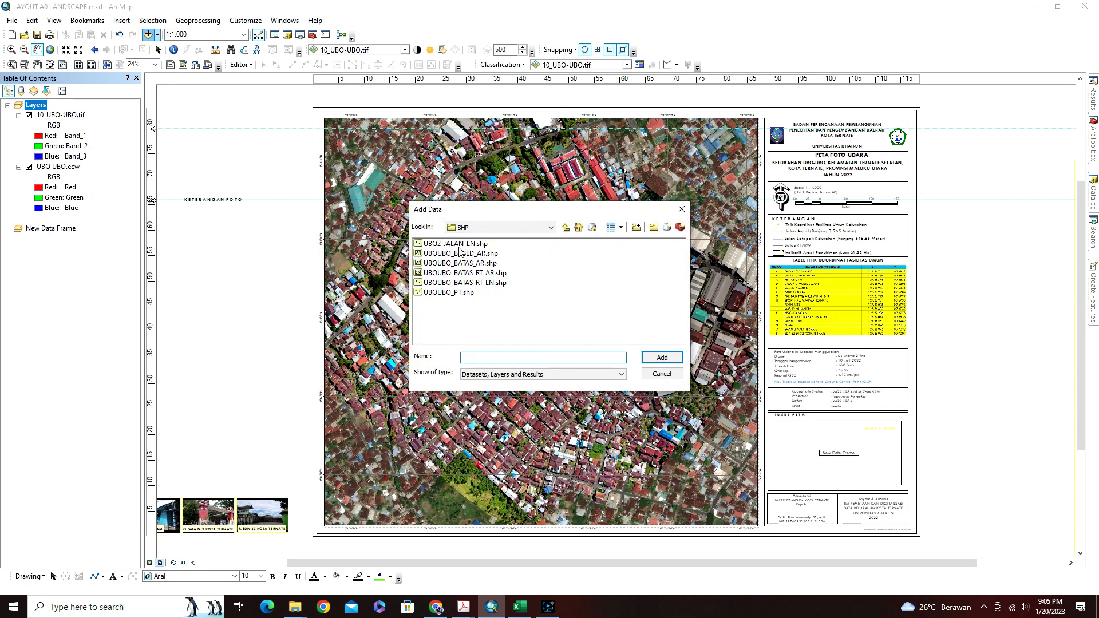
pyautogui.click(457, 273)
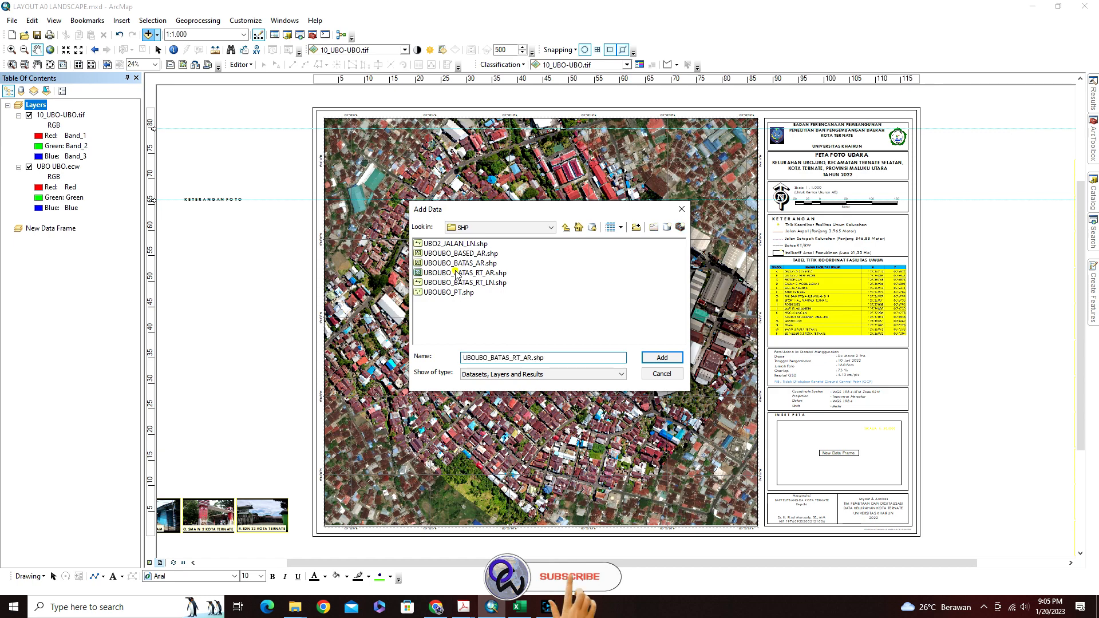
pyautogui.click(658, 357)
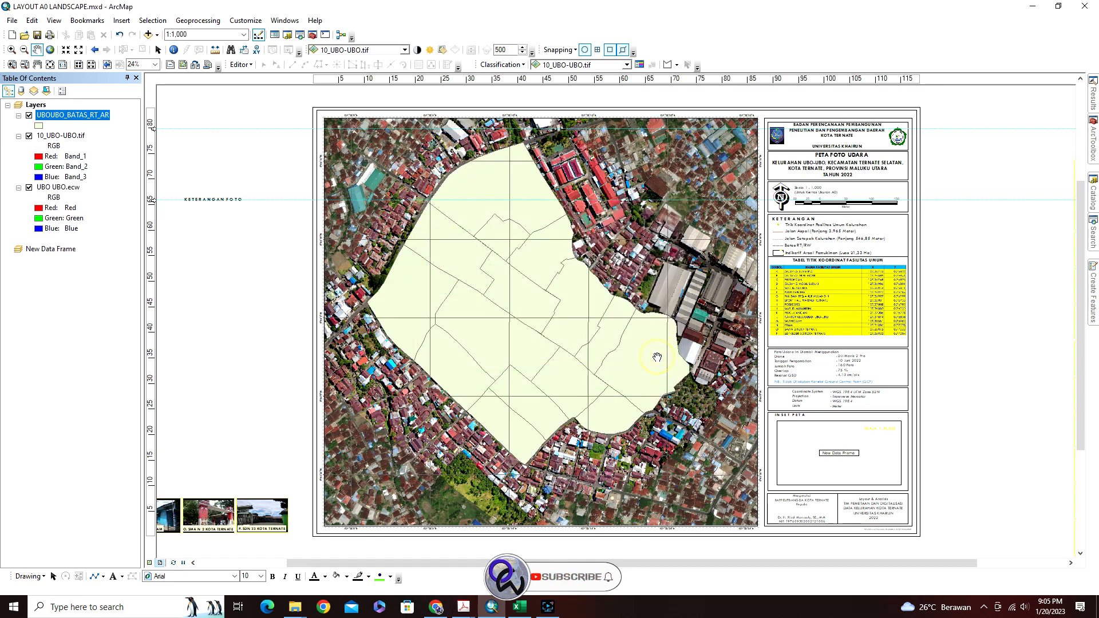
pyautogui.rightClick(95, 109)
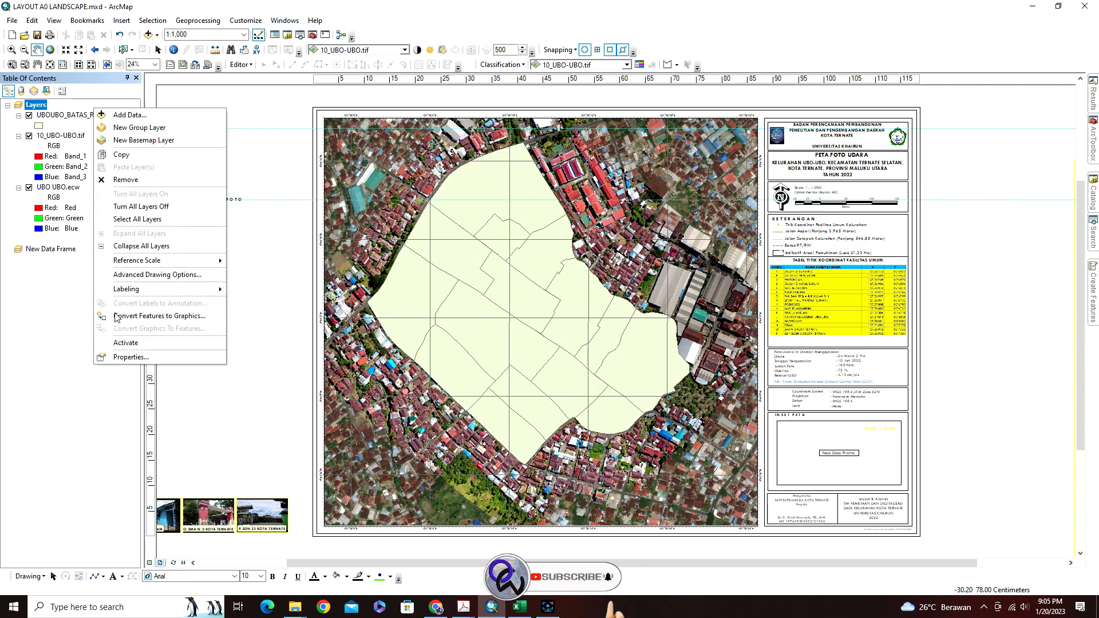
pyautogui.click(124, 180)
pyautogui.click(643, 336)
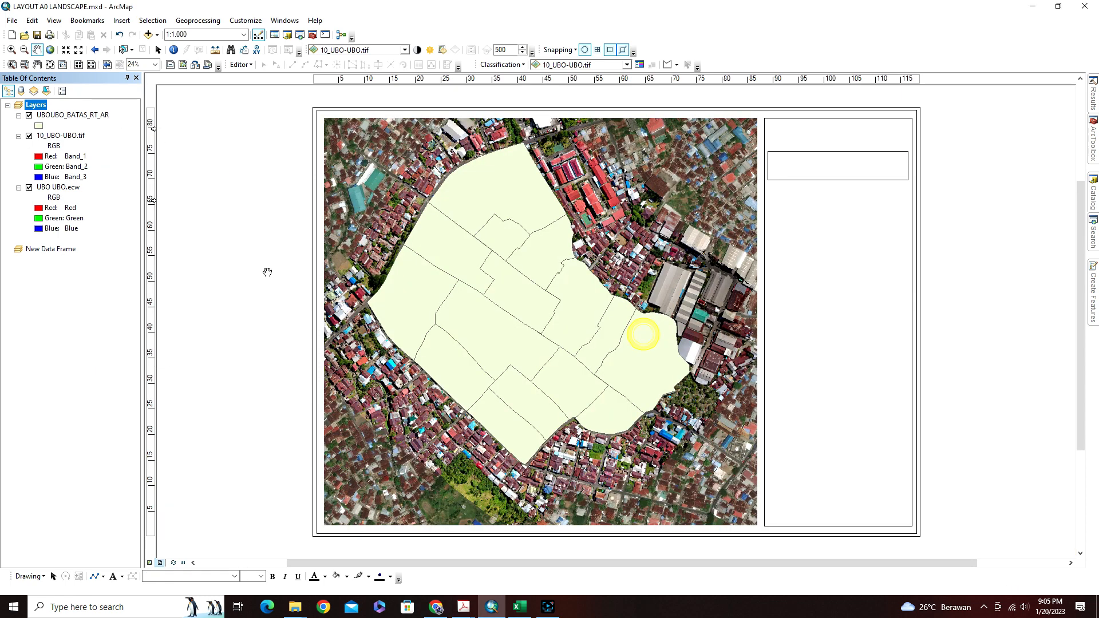
pyautogui.click(60, 117)
pyautogui.rightClick(60, 117)
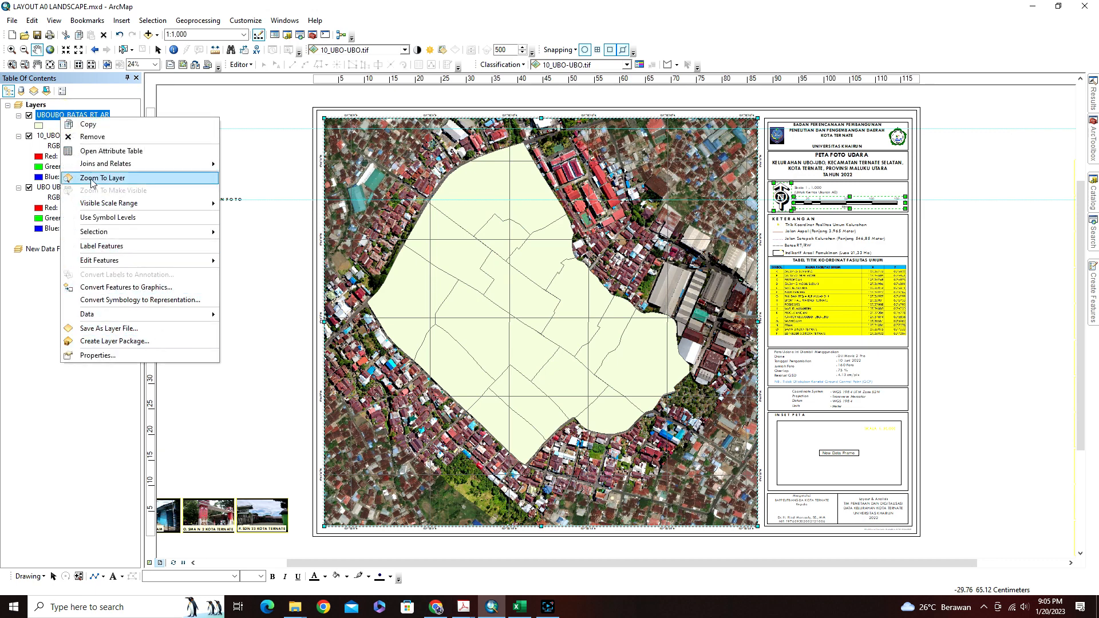
pyautogui.click(92, 137)
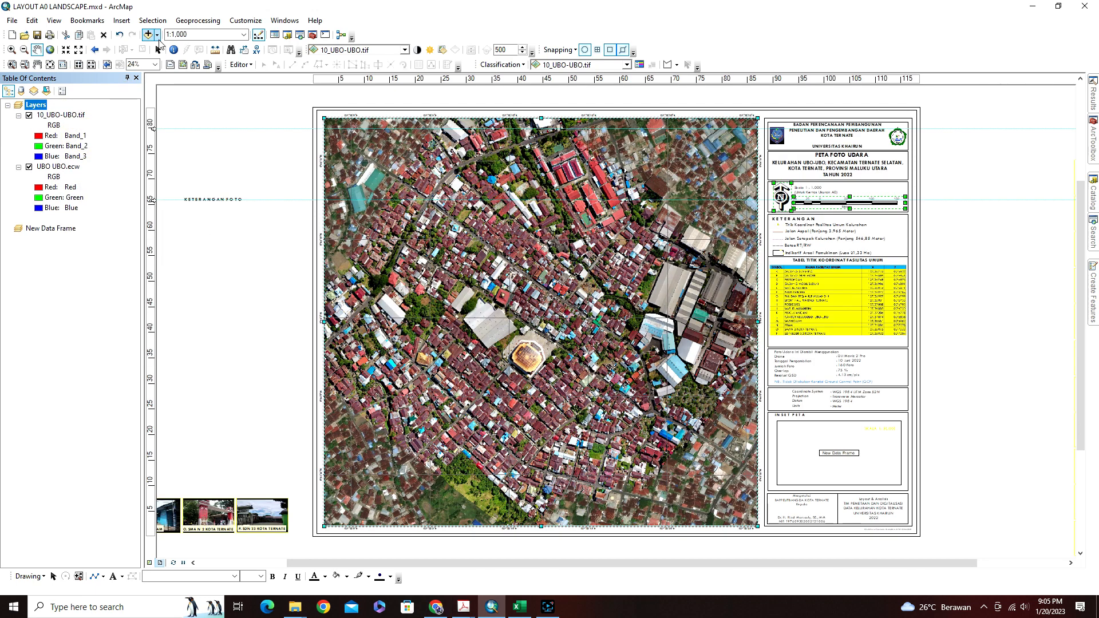
# Add the UBOUBO_BASED_AR.shp shapefile from the SHP folder and recentre the map in the data frame.
pyautogui.click(148, 35)
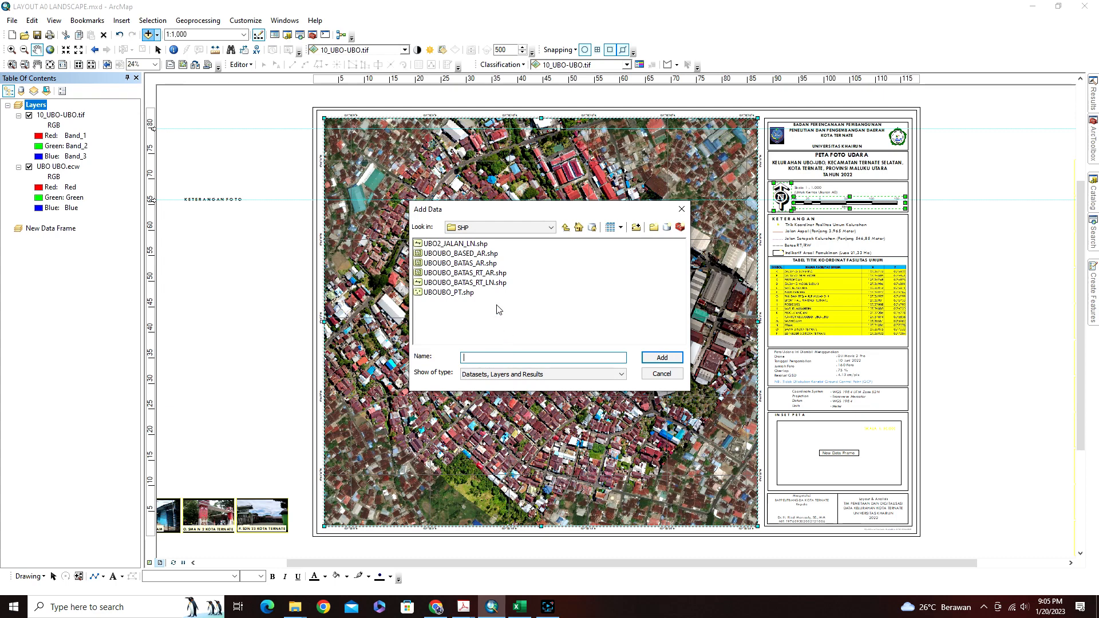
pyautogui.click(465, 254)
pyautogui.click(653, 359)
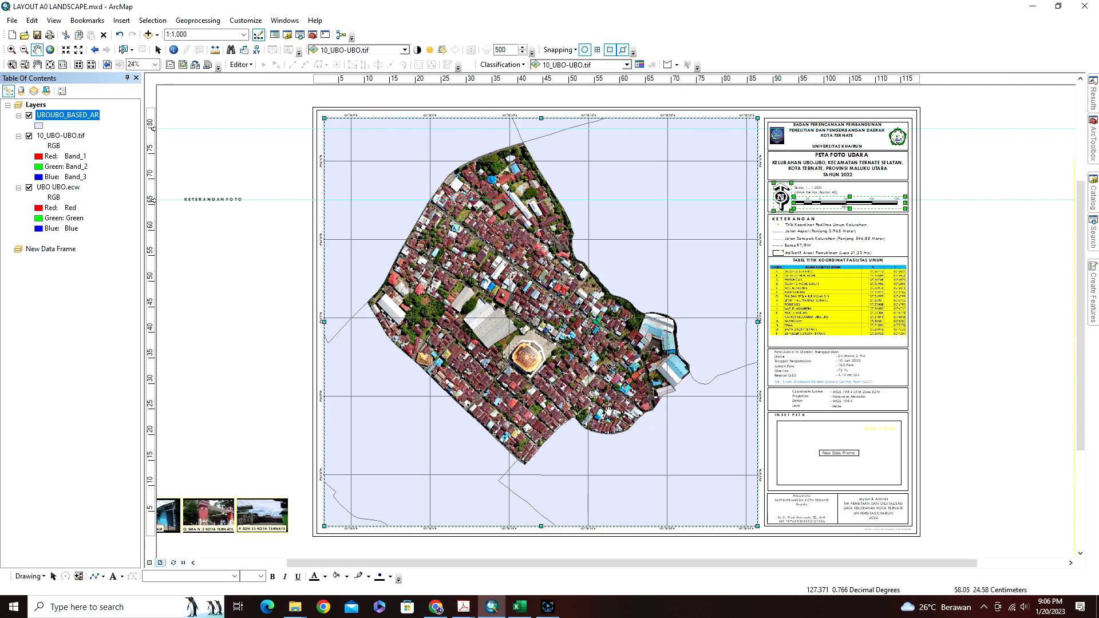
pyautogui.moveTo(650, 423); pyautogui.dragTo(658, 432)
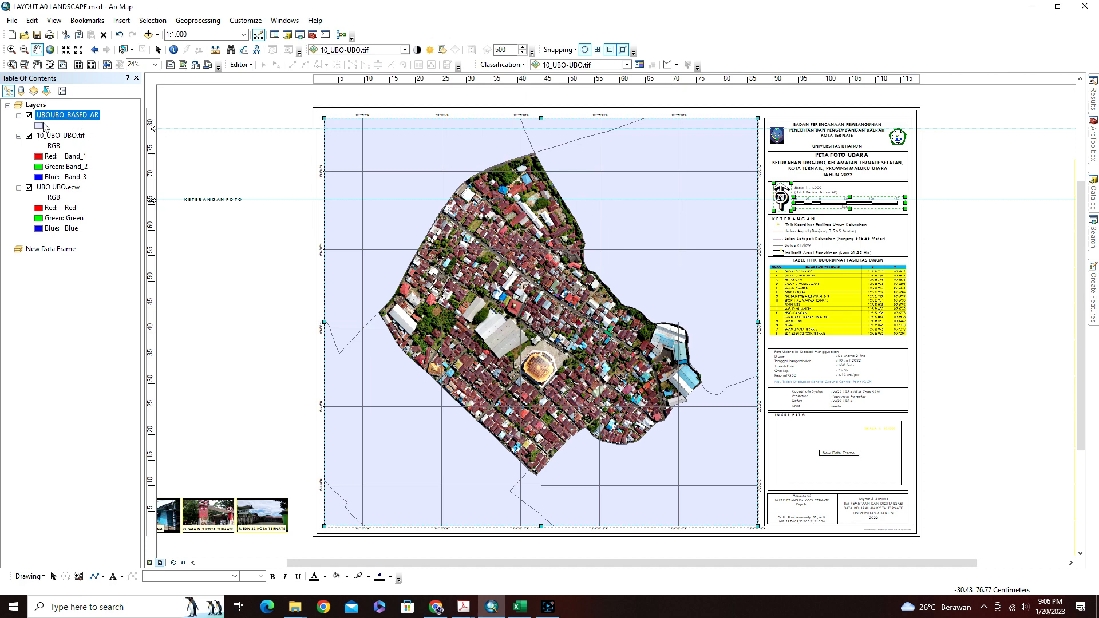
# Set the display transparency of the UBOUBO_BASED_AR layer to 30%.
pyautogui.rightClick(86, 117)
pyautogui.click(123, 350)
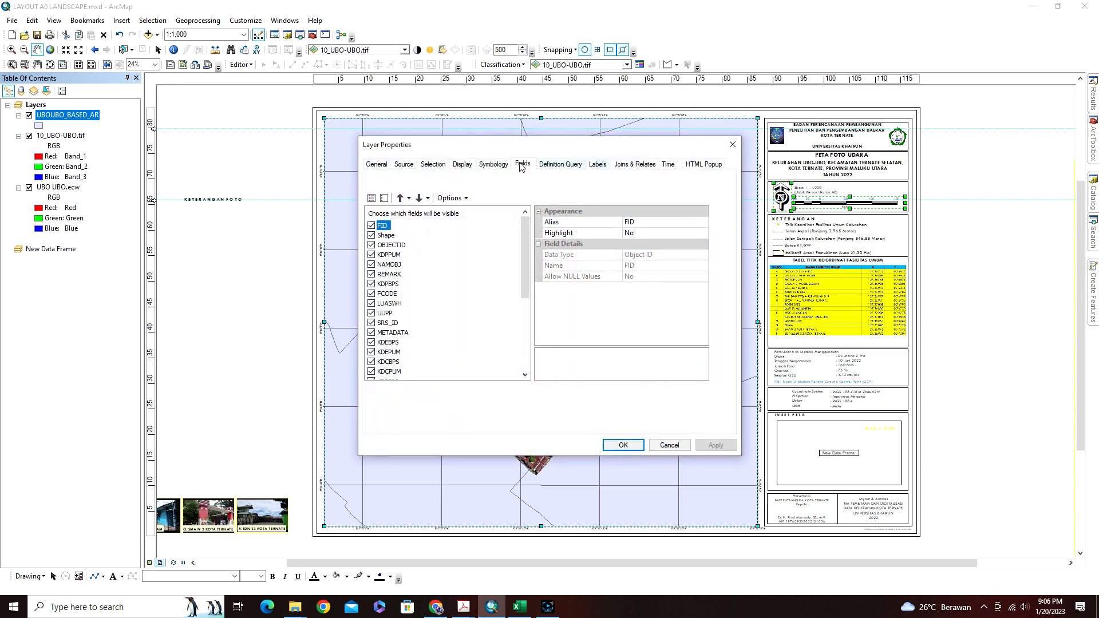
pyautogui.click(467, 164)
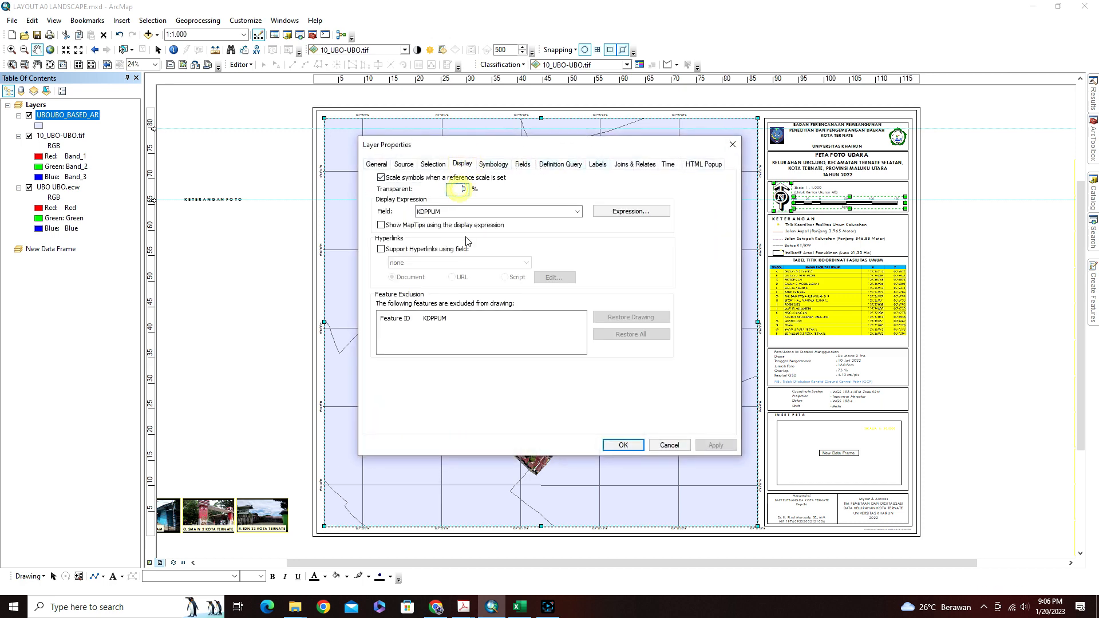
pyautogui.write('3')
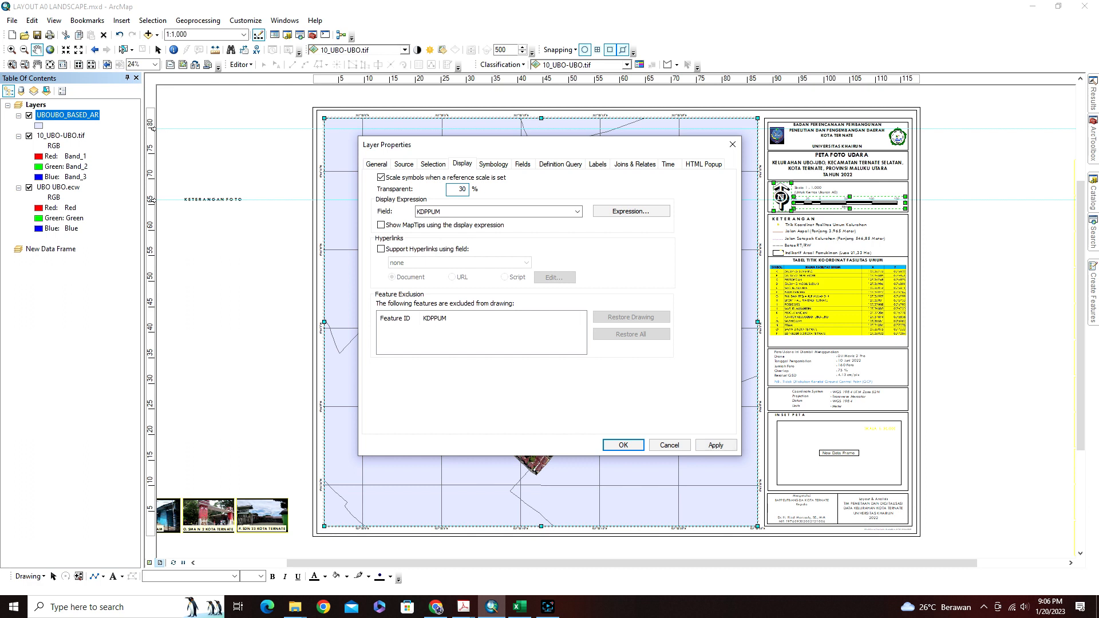
pyautogui.click(709, 446)
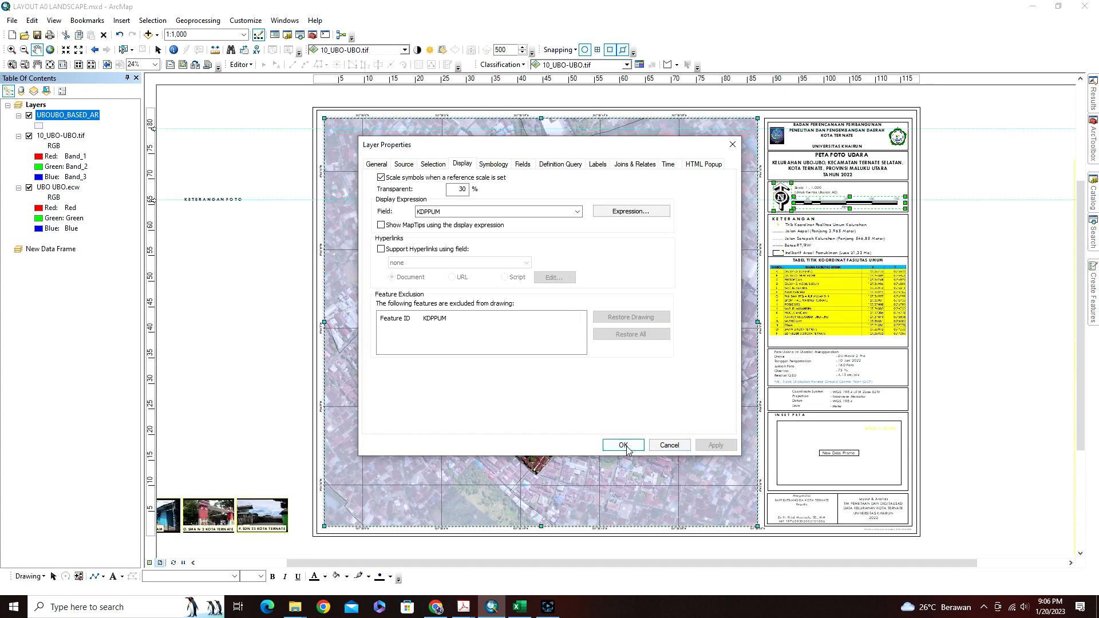
pyautogui.click(623, 445)
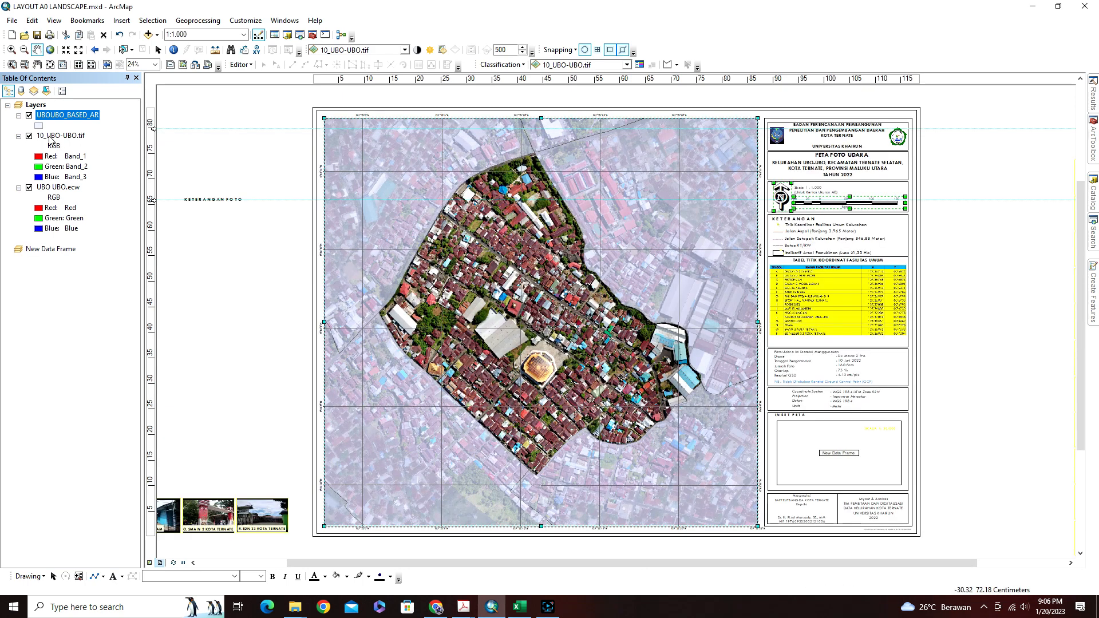
# Give the UBOUBO_BASED_AR layer's symbol a white fill and no outline colour, and nudge the map into place.
pyautogui.click(39, 126)
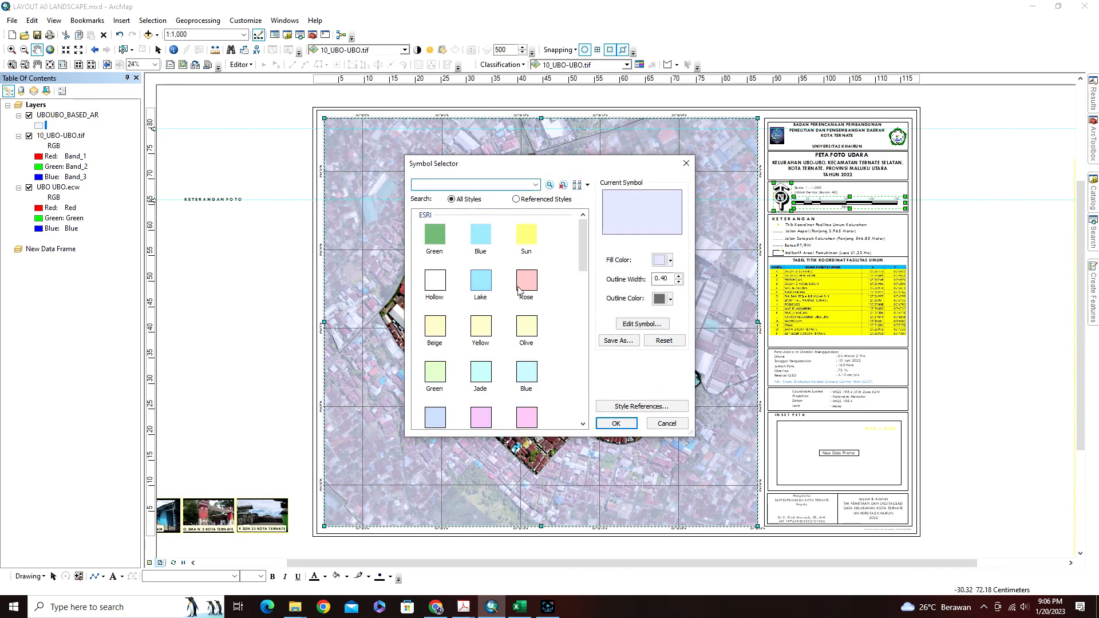
pyautogui.click(670, 260)
pyautogui.click(660, 300)
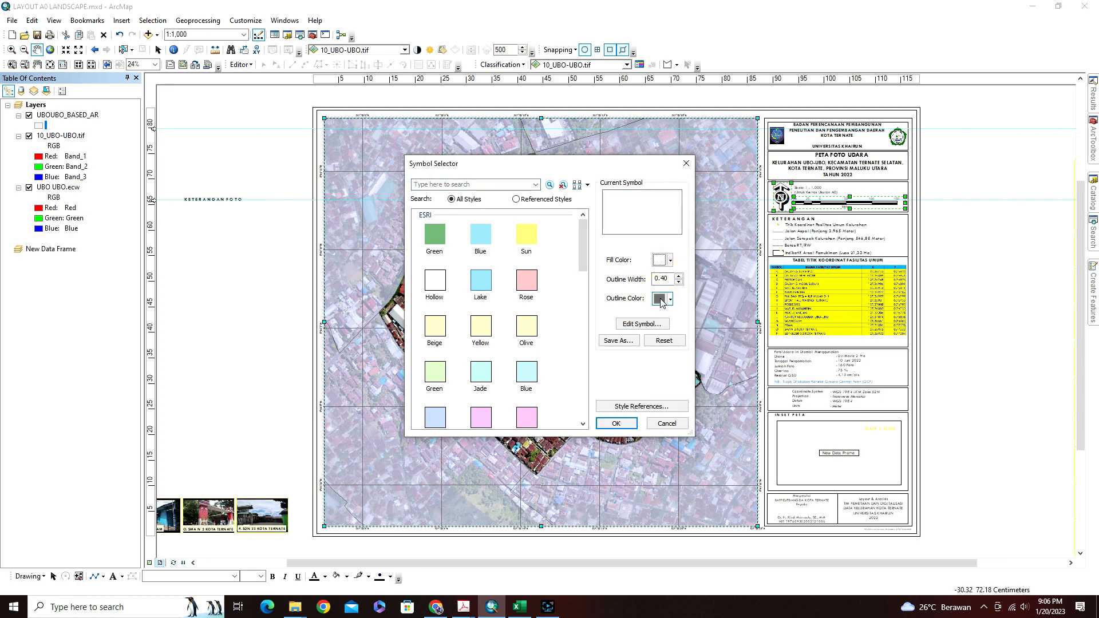
pyautogui.click(687, 318)
pyautogui.click(610, 423)
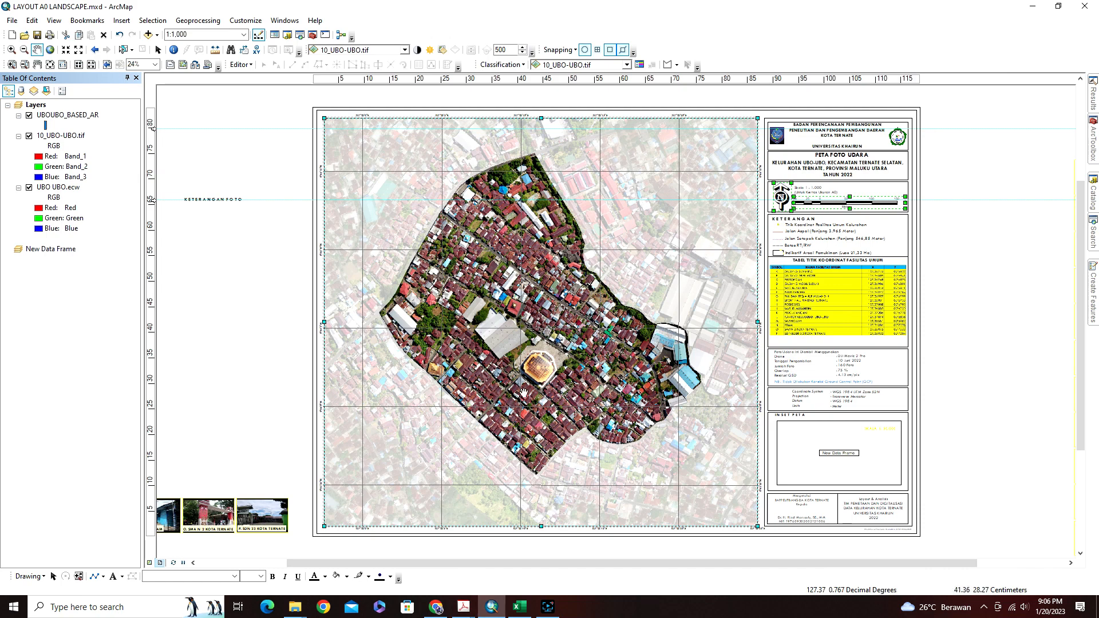
pyautogui.moveTo(523, 392); pyautogui.dragTo(527, 393)
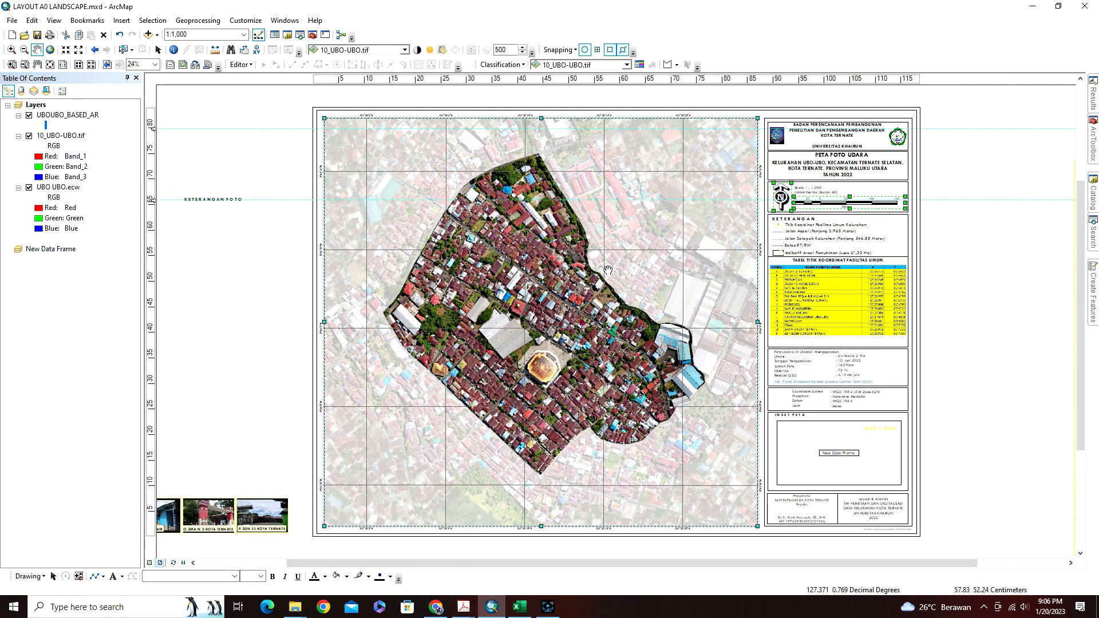
# Deselect the layout elements and add the UBOUBO_BATAS_AR.shp boundary shapefile to the Layers data frame.
pyautogui.click(158, 49)
pyautogui.click(958, 259)
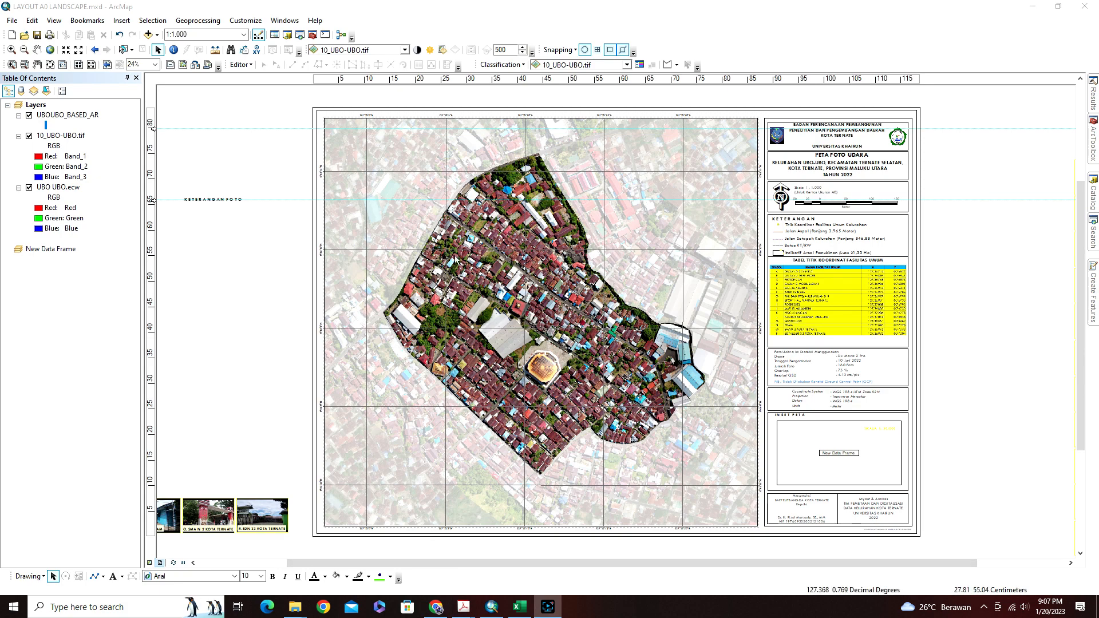
pyautogui.click(147, 34)
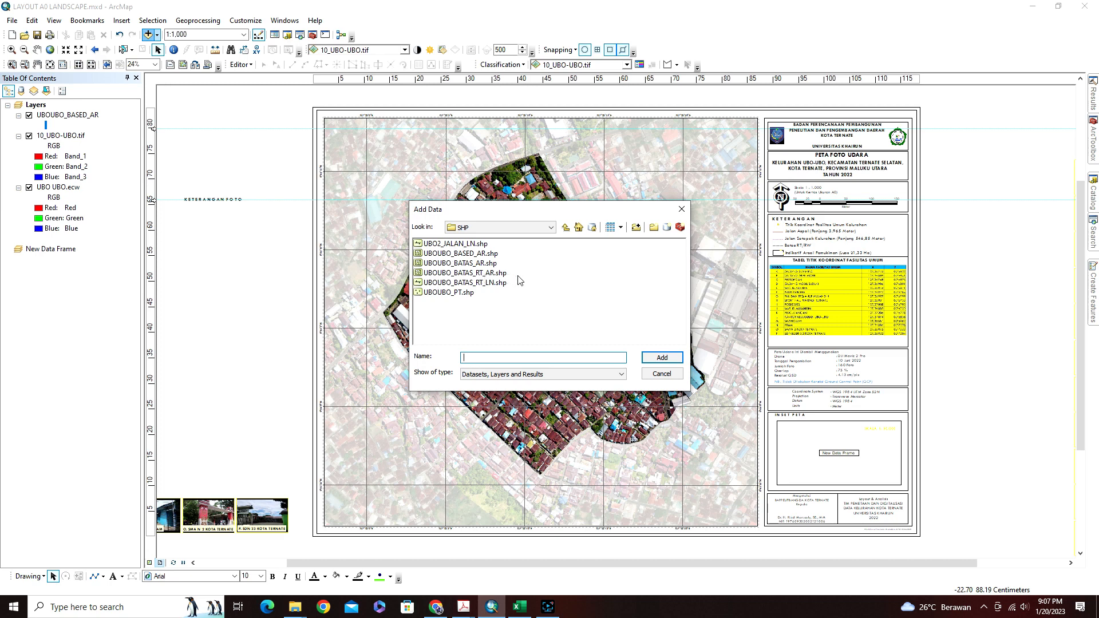
pyautogui.click(488, 264)
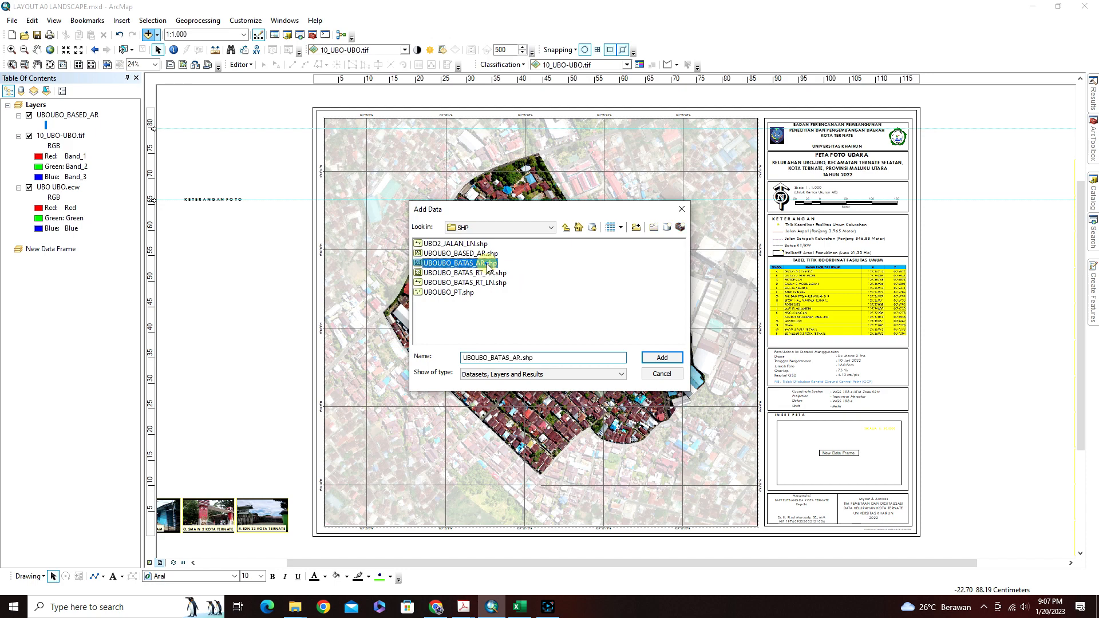
pyautogui.click(662, 357)
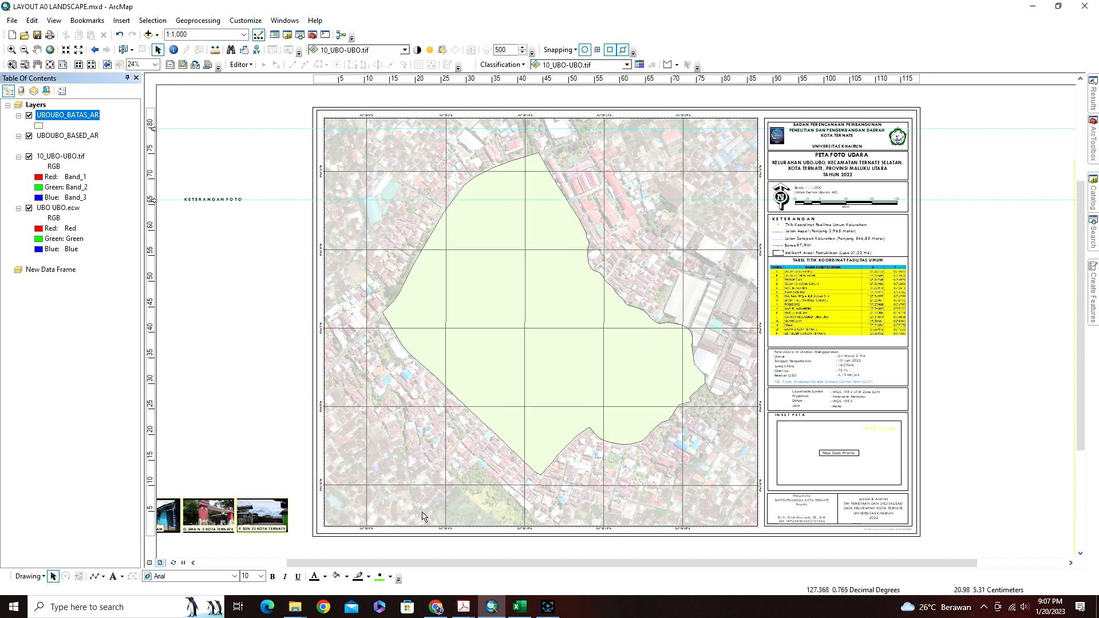
# Check the reference map PDF, and give the UBOUBO_BATAS_AR layer a Hollow symbol with a yellow outline of width 3.
pyautogui.click(494, 605)
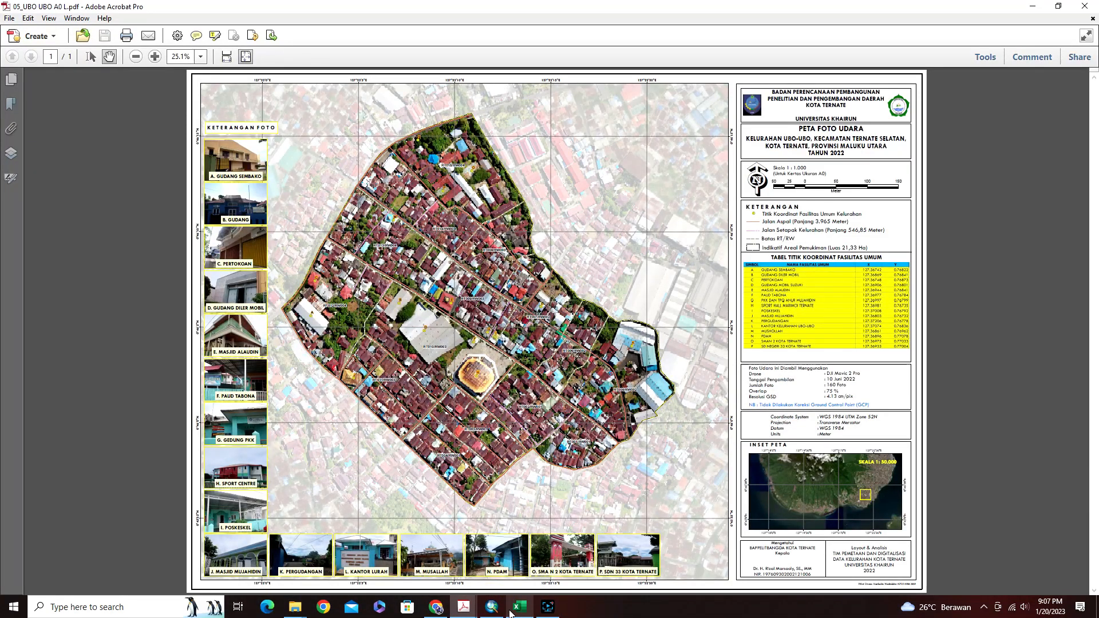
pyautogui.click(492, 607)
pyautogui.click(37, 126)
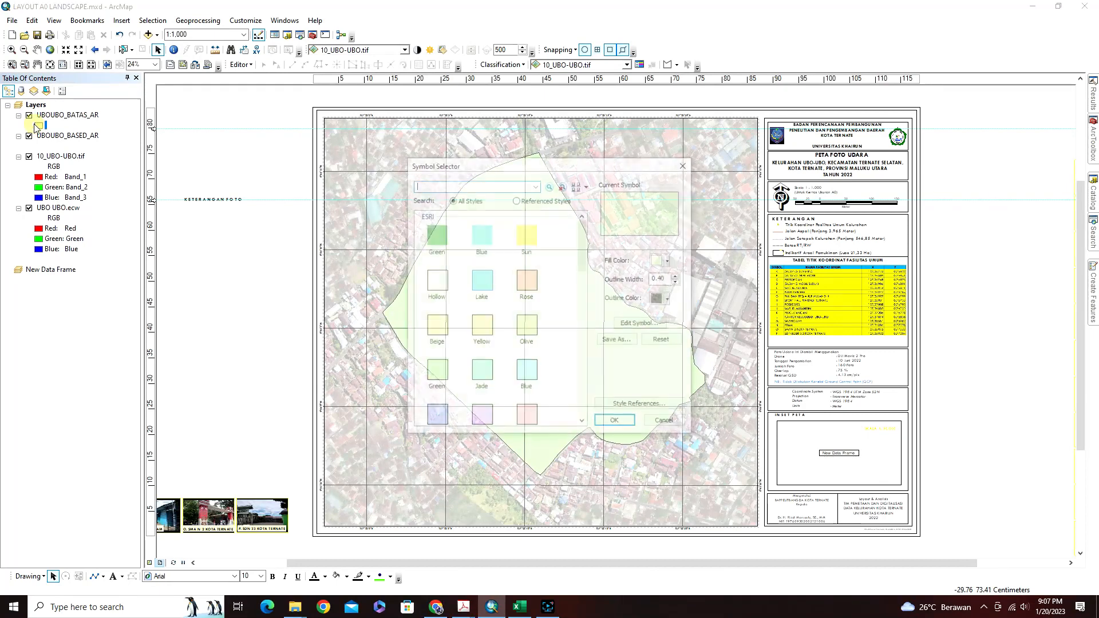
pyautogui.click(441, 281)
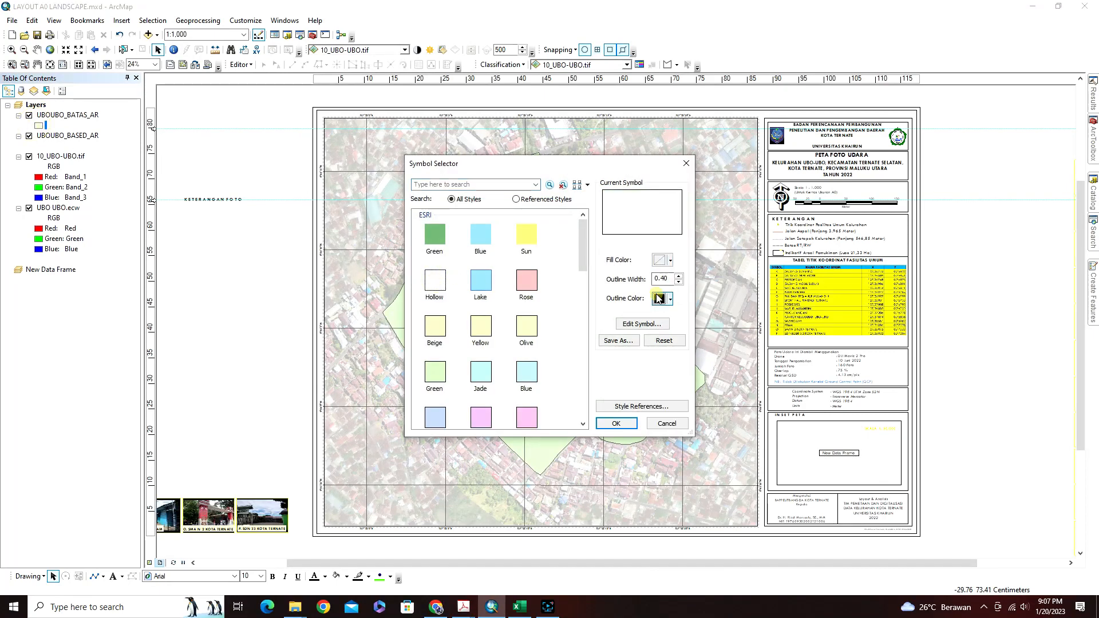
pyautogui.click(664, 298)
pyautogui.click(699, 350)
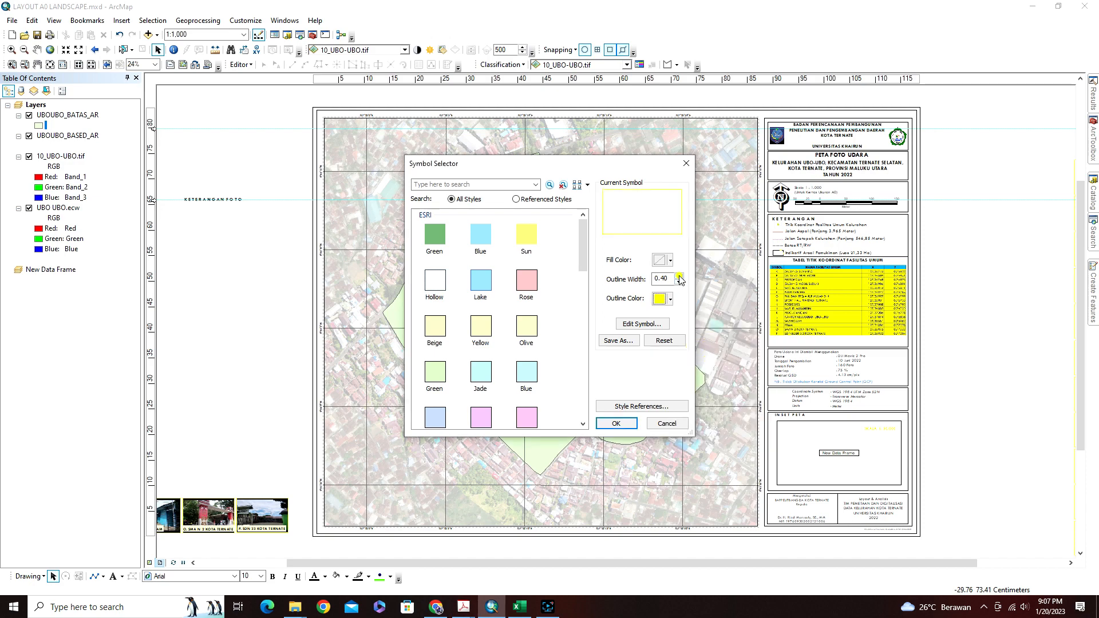
pyautogui.click(679, 276)
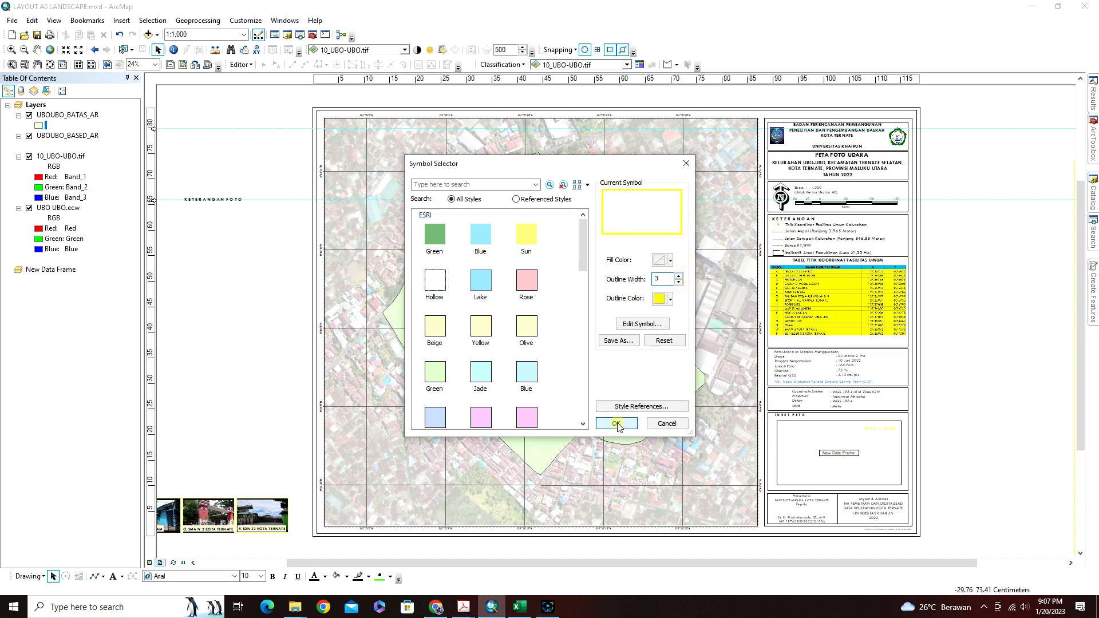
pyautogui.click(613, 424)
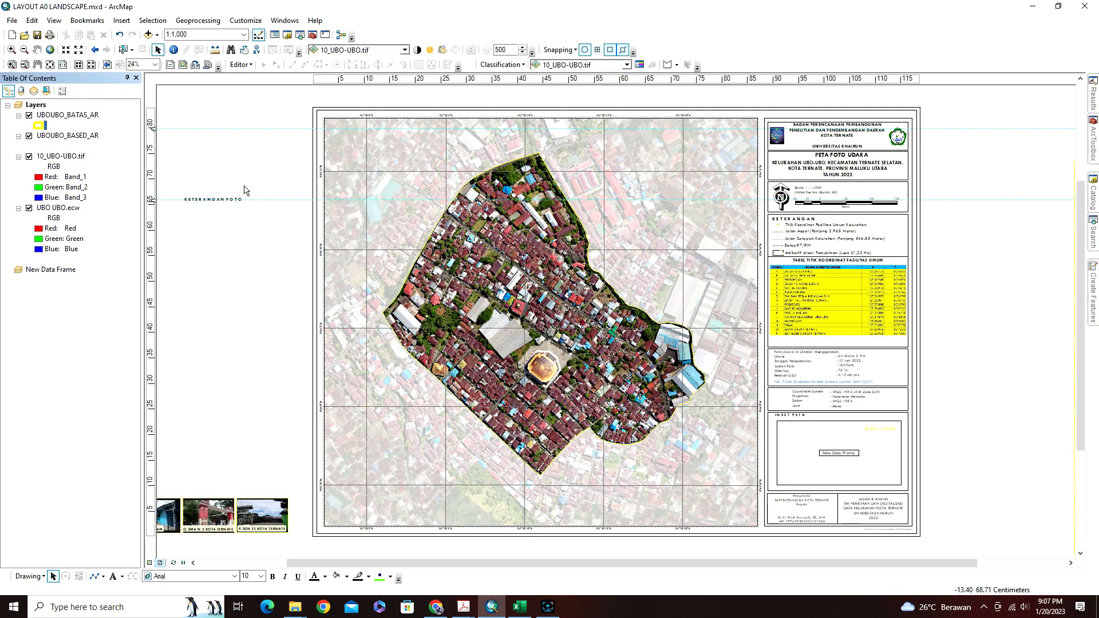
# Add the UBOUBO_BATAS_RT_LN.shp shapefile from the SHP folder and give its line symbol the Highway Ramp style.
pyautogui.click(148, 34)
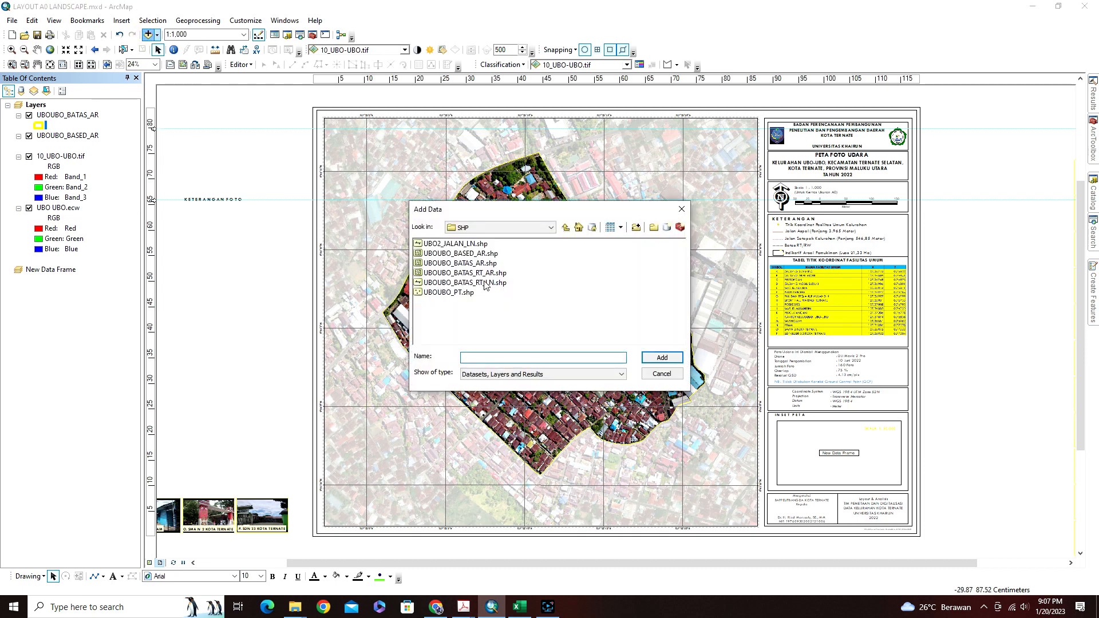
pyautogui.click(484, 283)
pyautogui.click(661, 357)
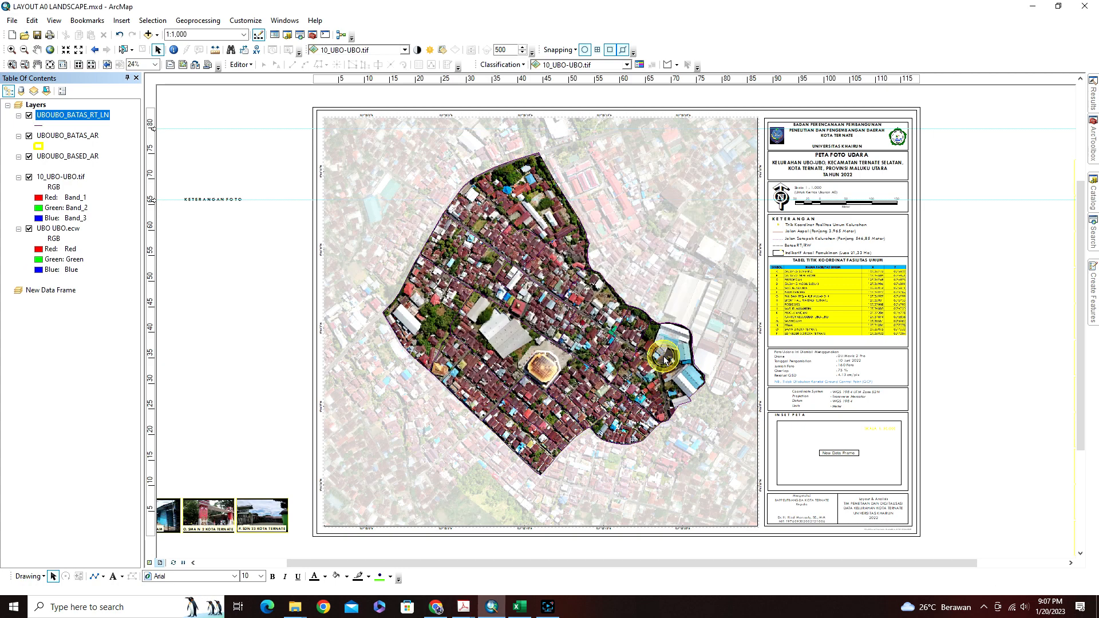
pyautogui.click(38, 124)
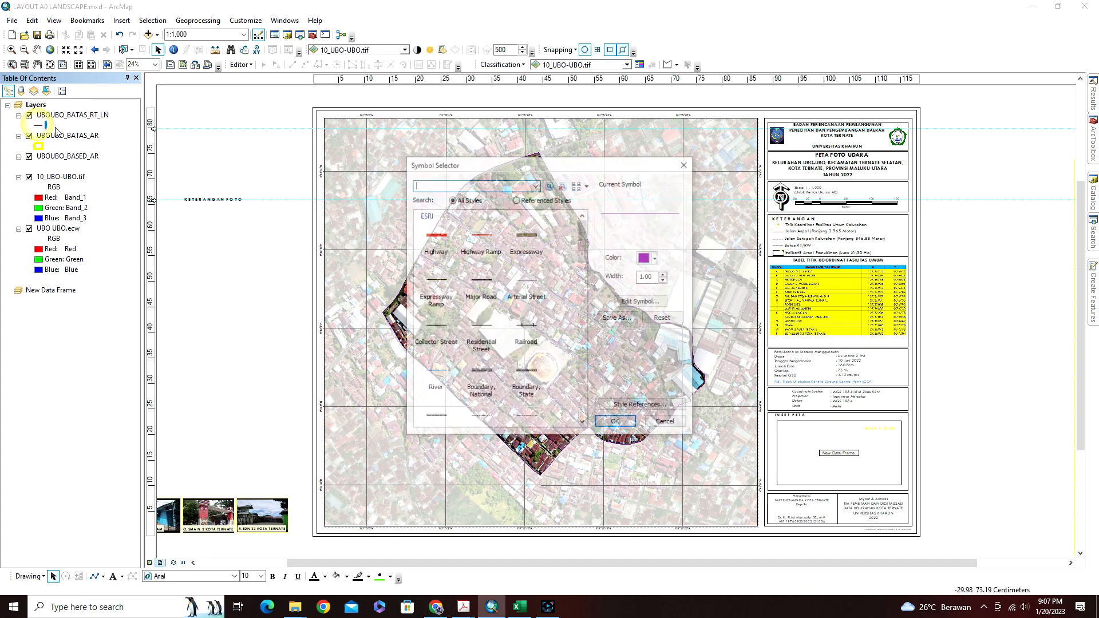
pyautogui.click(475, 235)
pyautogui.click(630, 424)
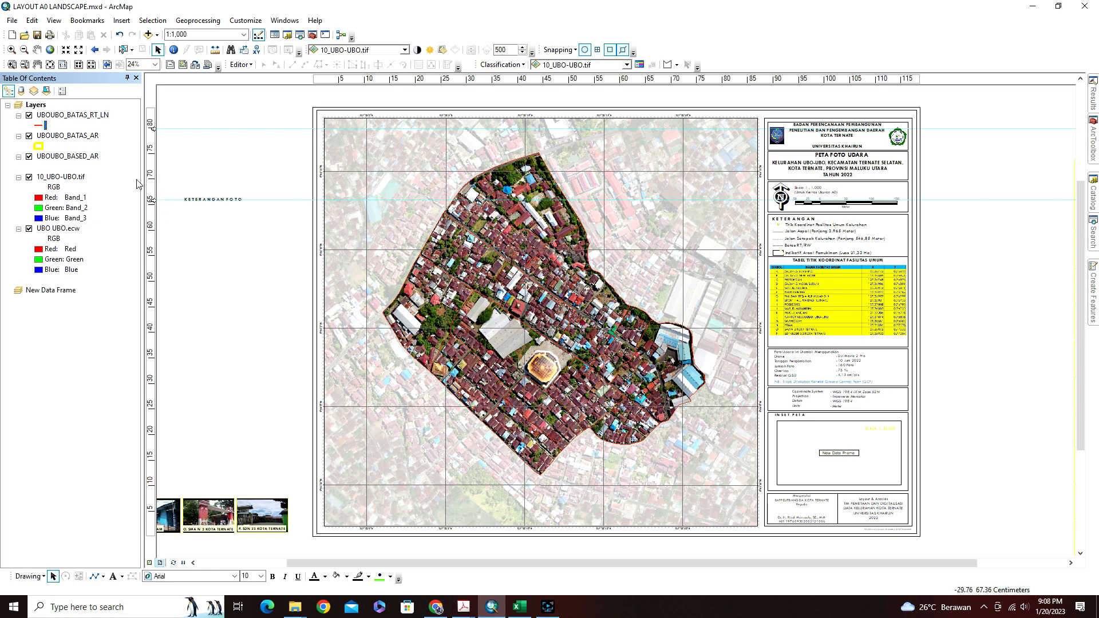
# Add the UBOUBO_BATAS_RT_AR.shp shapefile and examine the RT and RW fields in its attribute table.
pyautogui.click(148, 35)
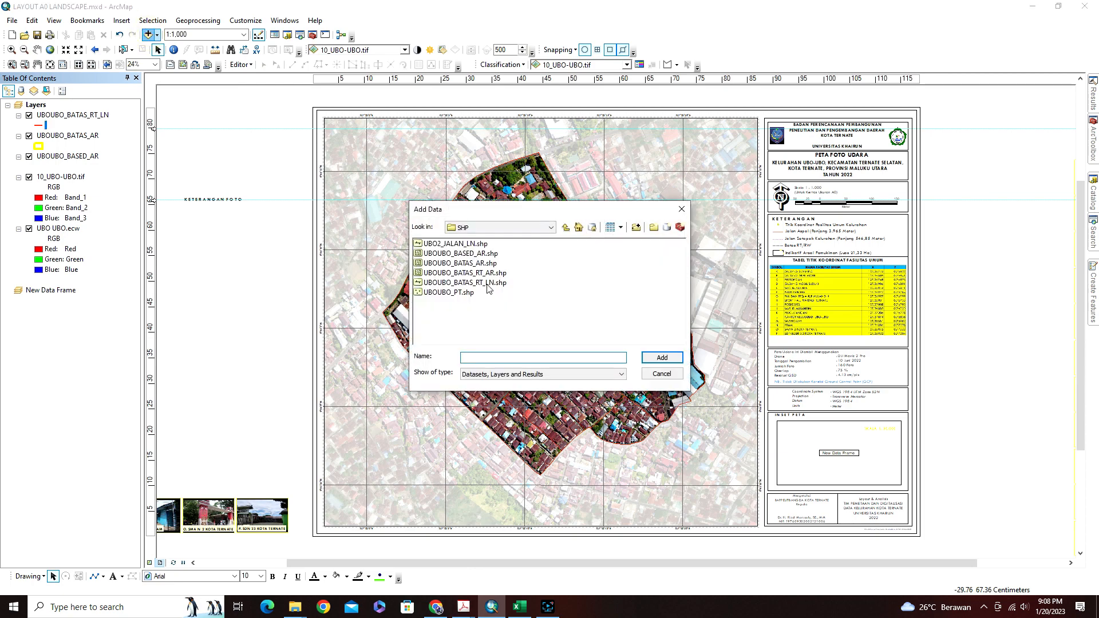
pyautogui.click(465, 273)
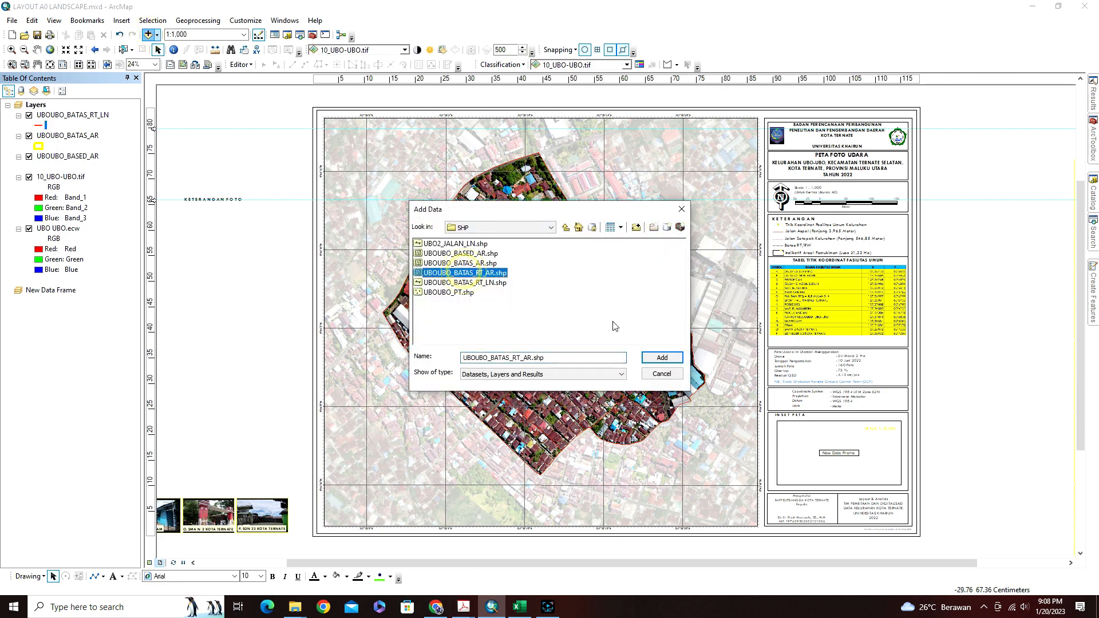
pyautogui.click(662, 357)
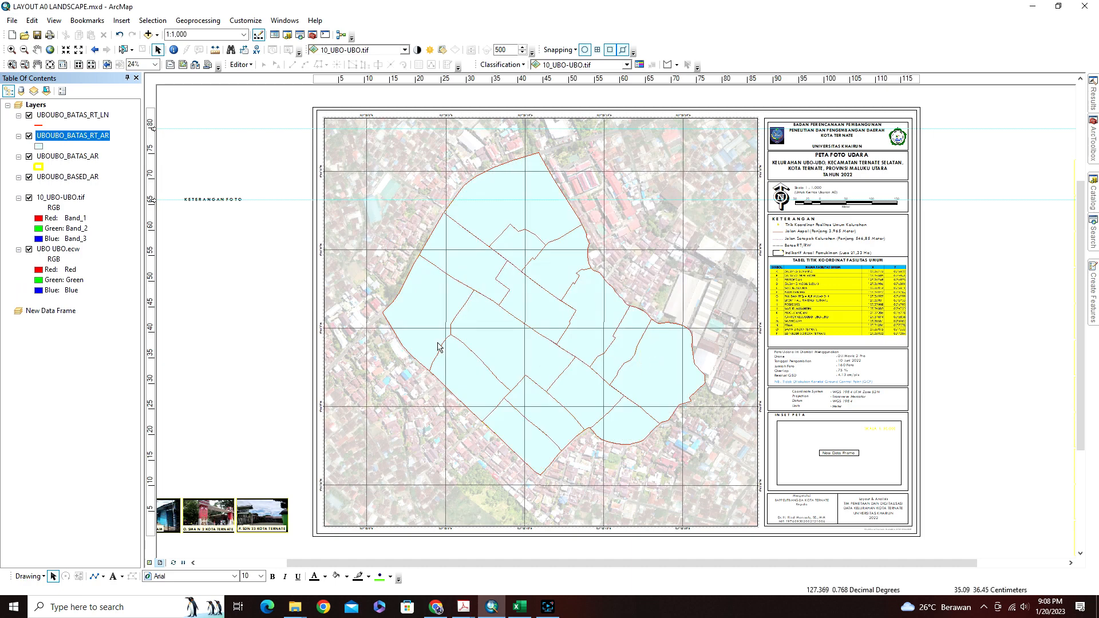
pyautogui.rightClick(63, 139)
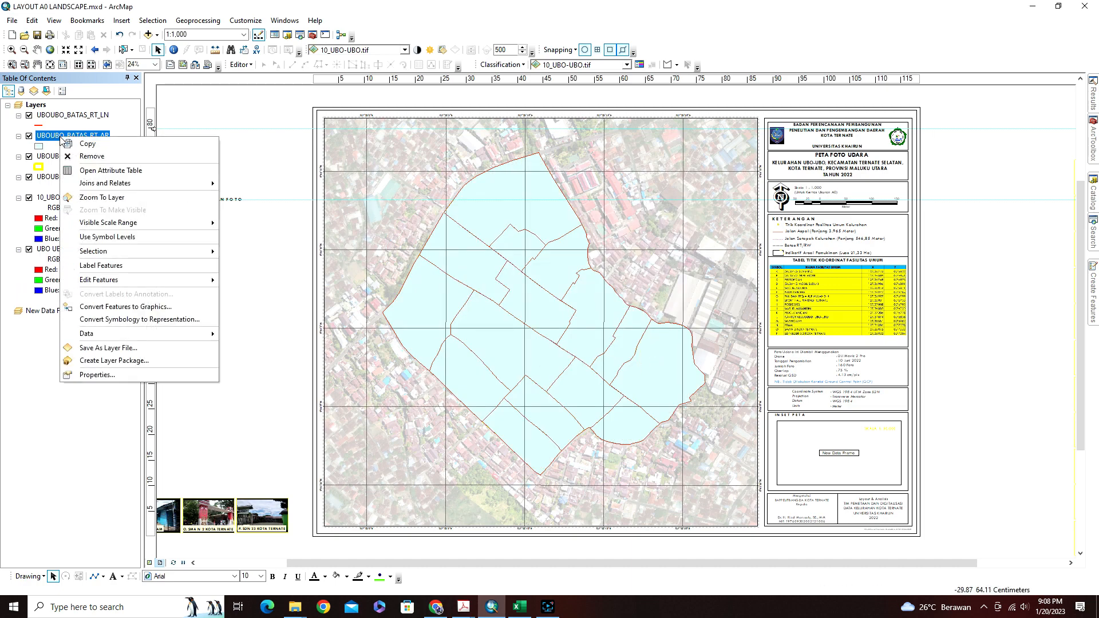
pyautogui.click(93, 170)
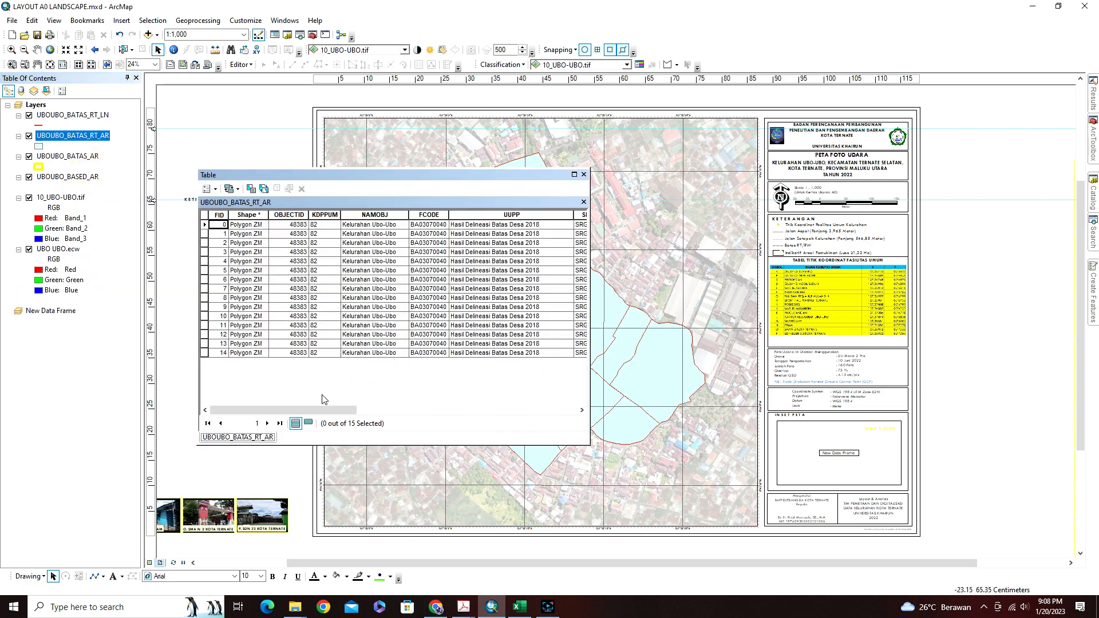
pyautogui.moveTo(322, 410); pyautogui.dragTo(544, 410)
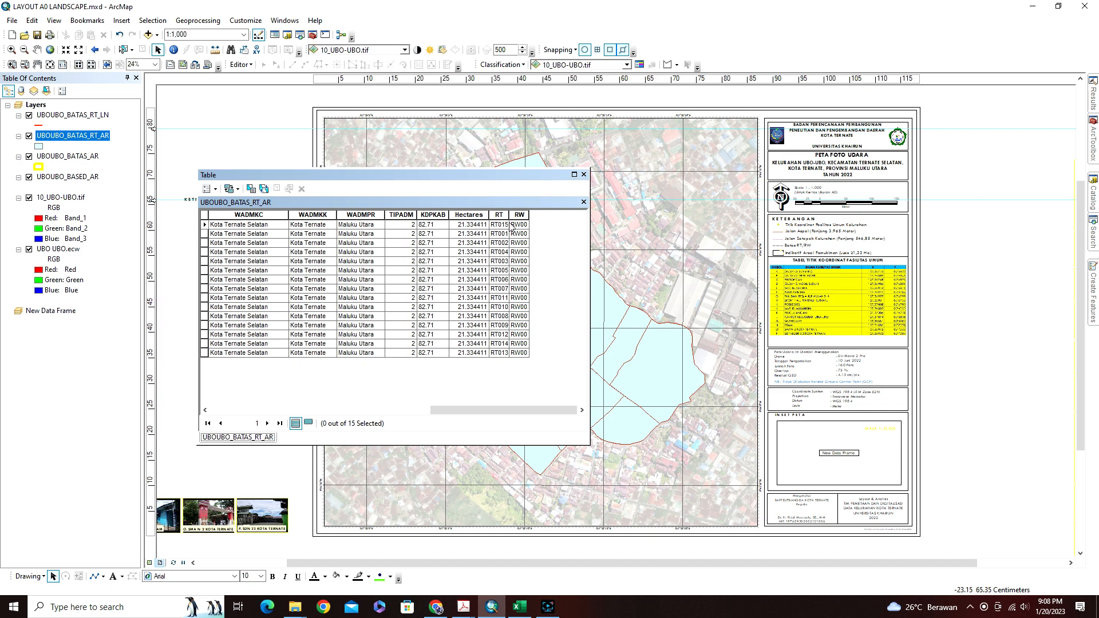
pyautogui.click(584, 175)
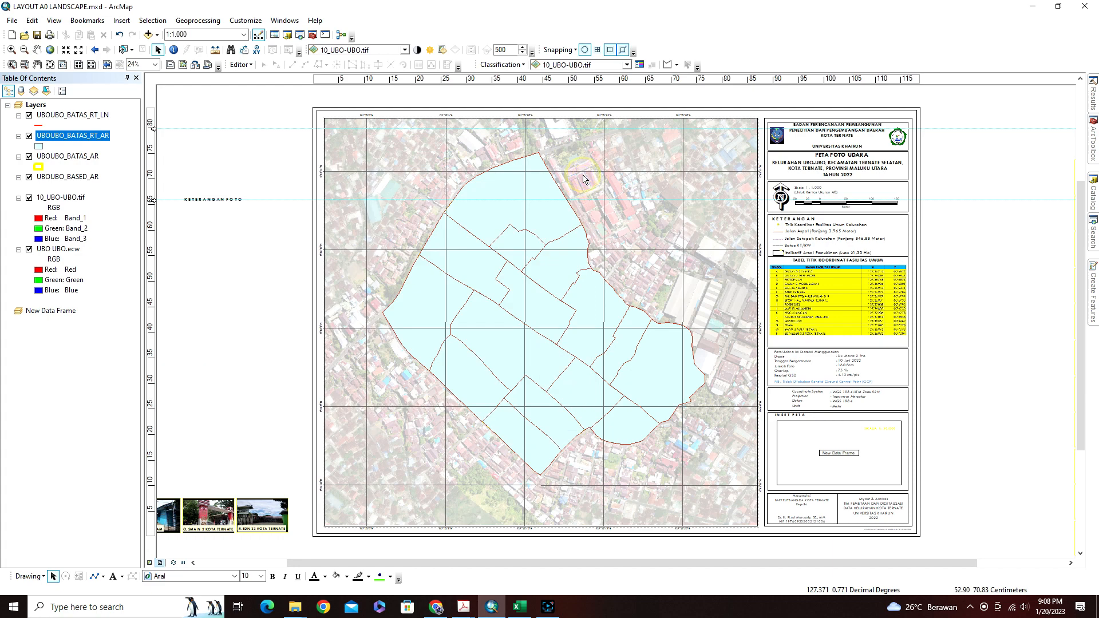
# Set the UBOUBO_BATAS_RT_AR layer's symbol to no fill colour and no outline colour.
pyautogui.rightClick(74, 138)
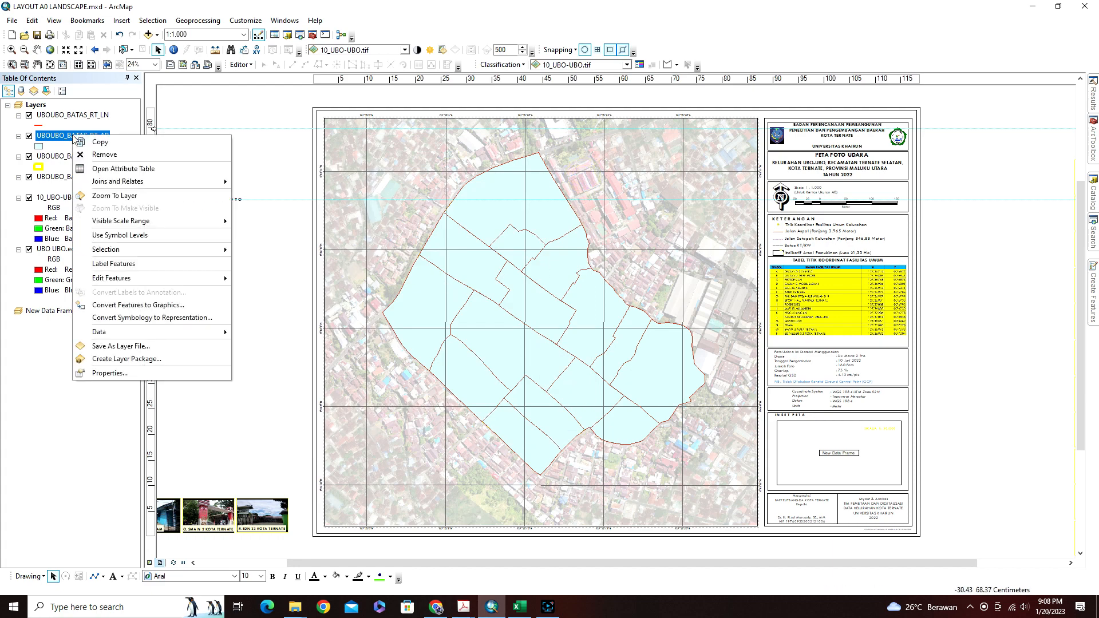
pyautogui.click(38, 146)
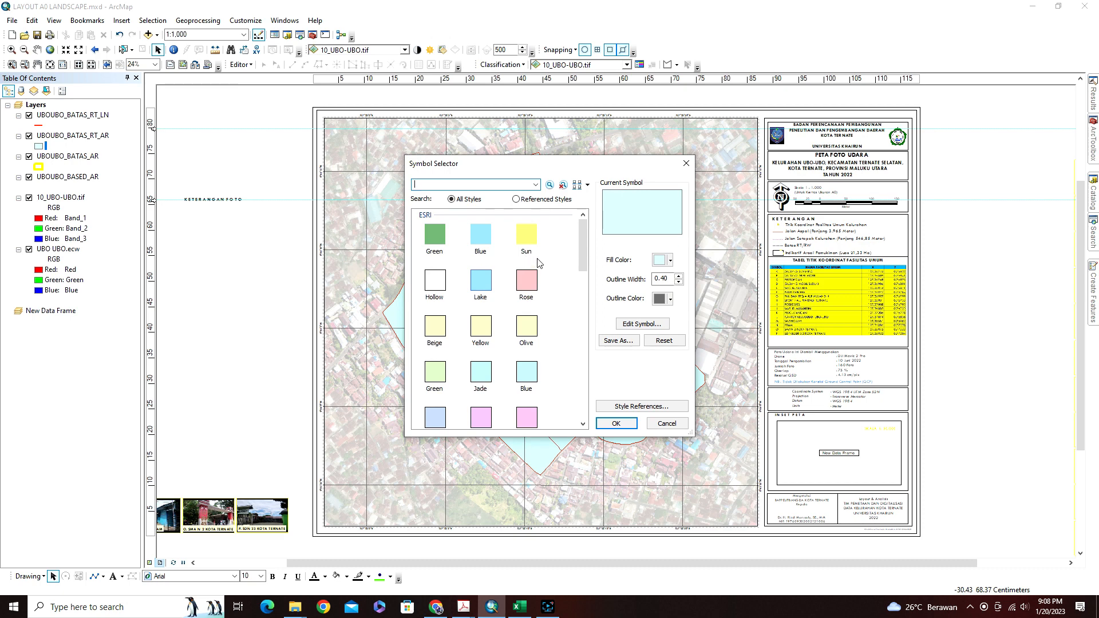
pyautogui.click(658, 261)
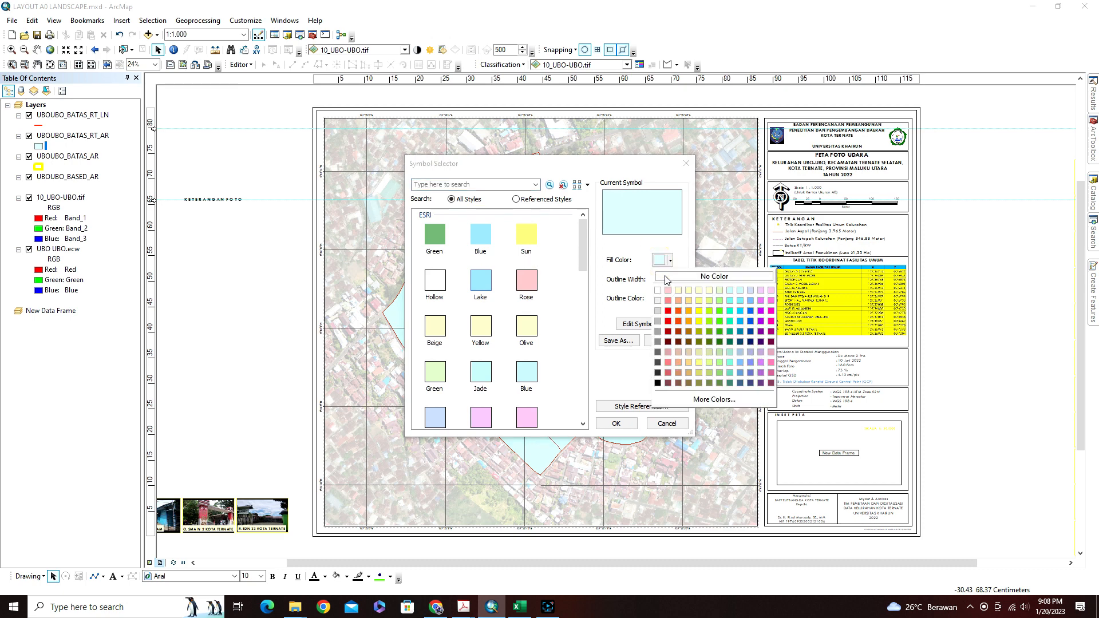
pyautogui.click(659, 280)
pyautogui.click(669, 298)
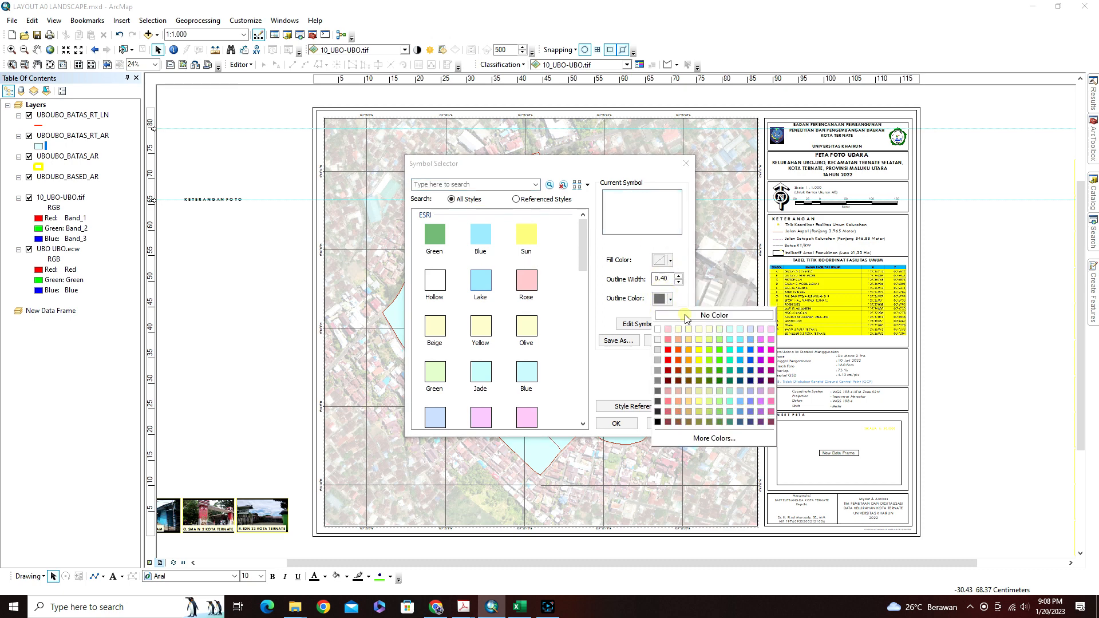
pyautogui.click(684, 316)
pyautogui.click(615, 423)
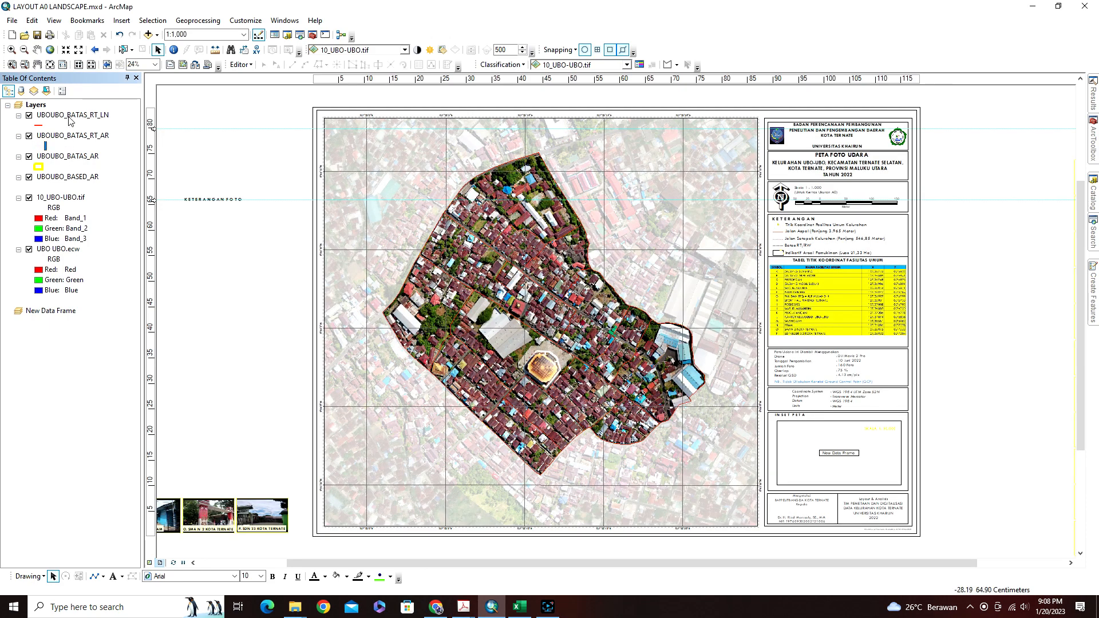
# Turn on feature labels in the UBOUBO_BATAS_RT_AR layer's properties and choose RT as the label field.
pyautogui.rightClick(64, 138)
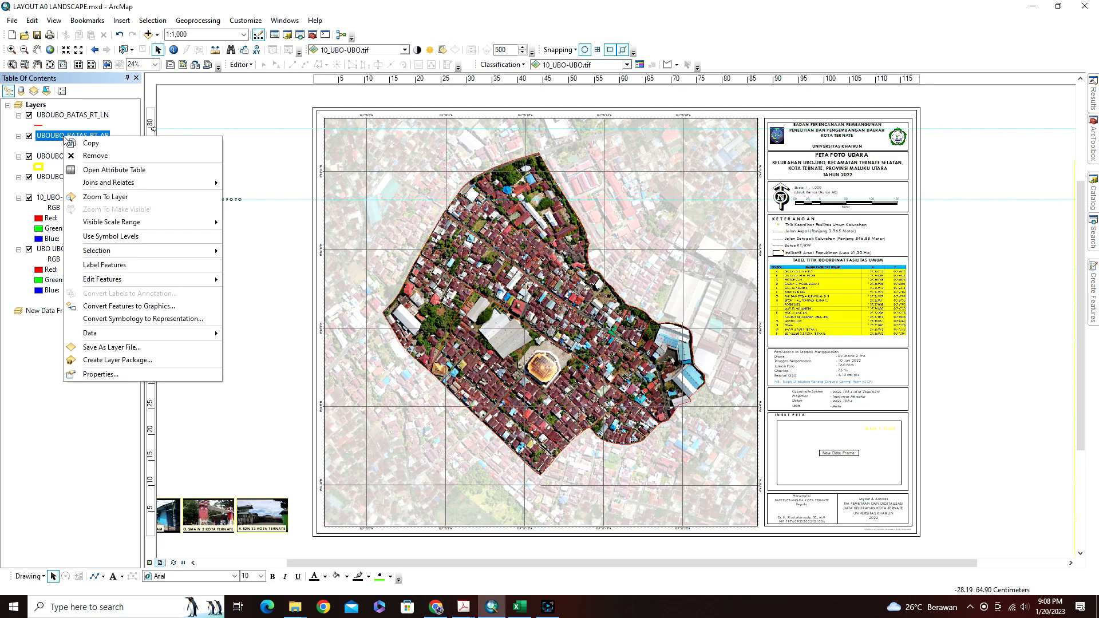
pyautogui.moveTo(139, 279)
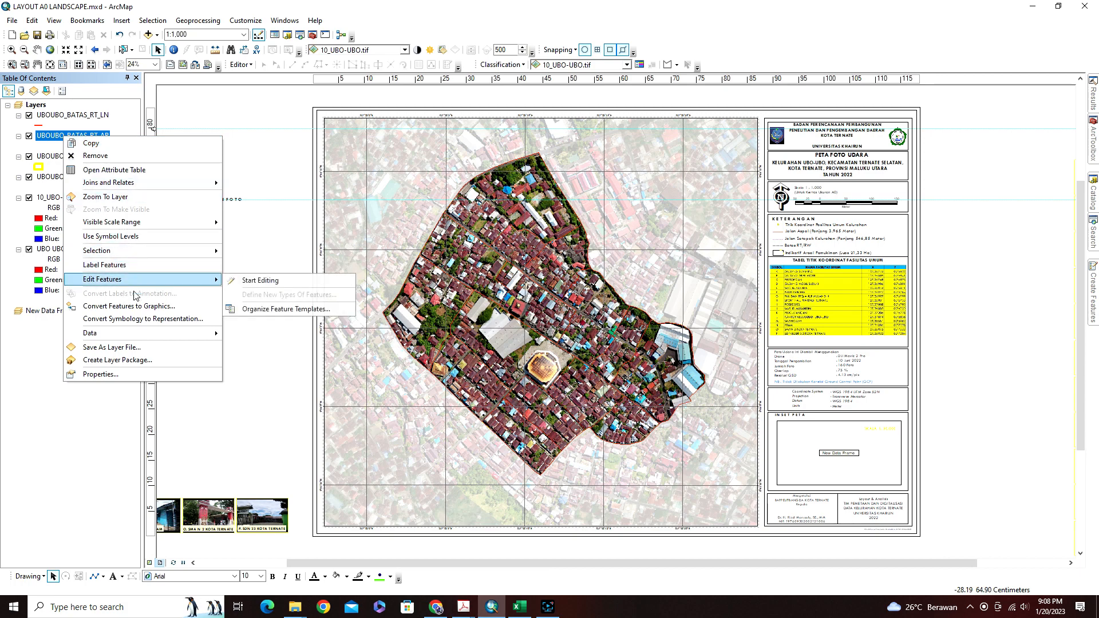
pyautogui.click(131, 376)
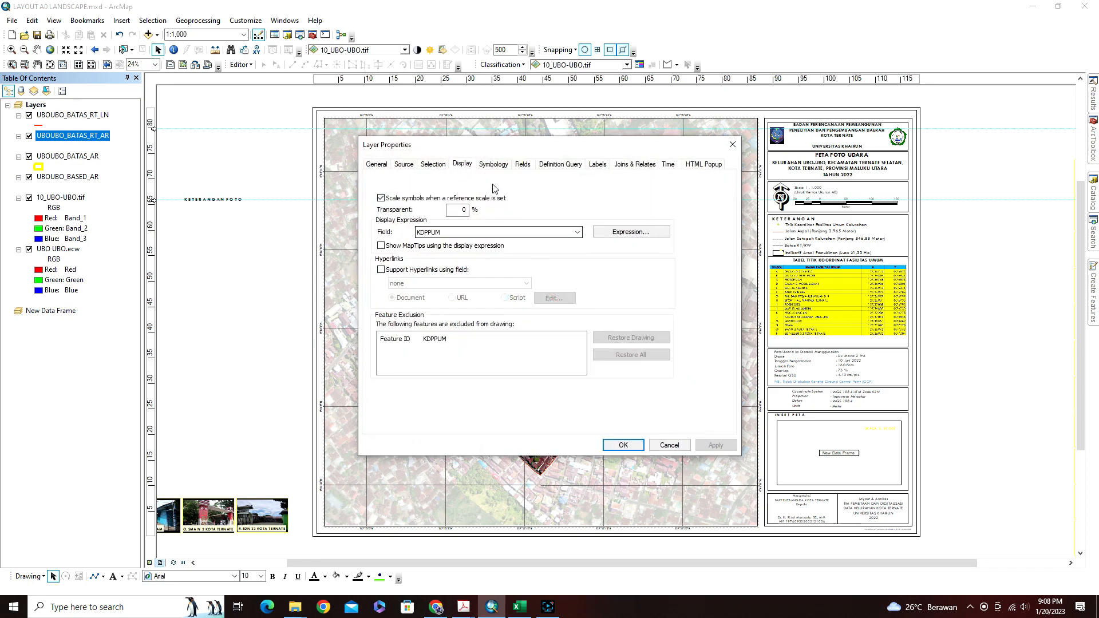
pyautogui.click(600, 166)
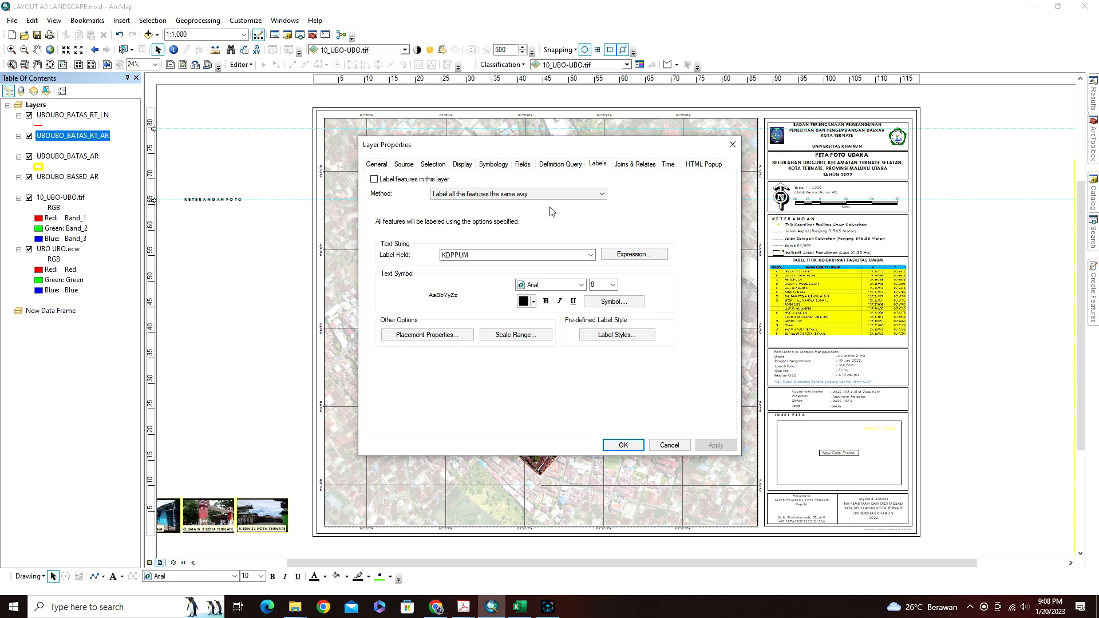
pyautogui.click(375, 179)
pyautogui.click(578, 255)
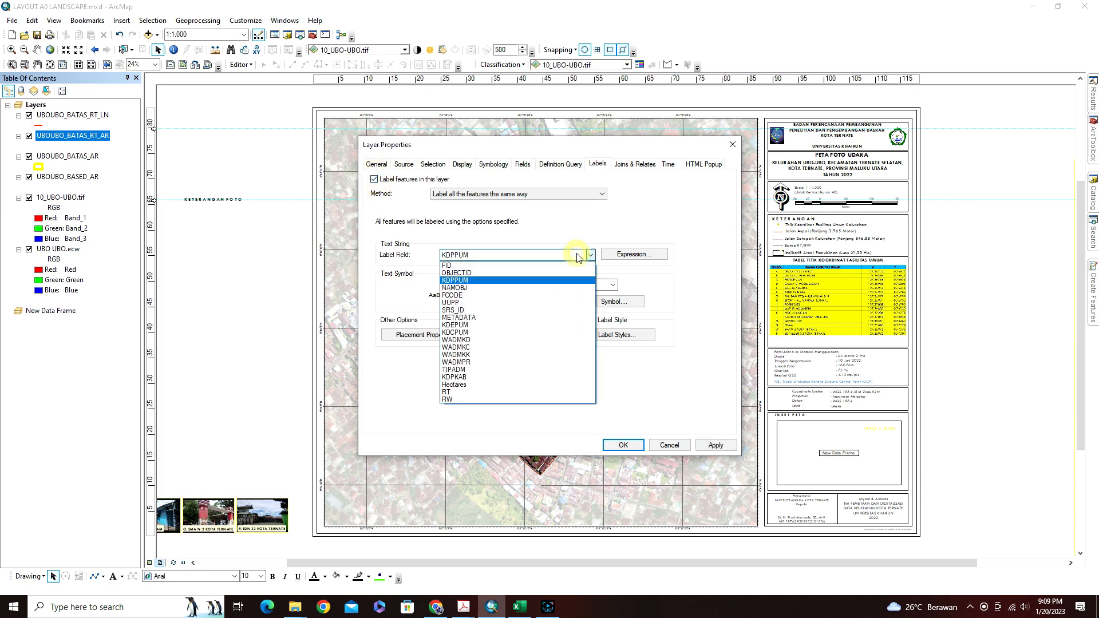
pyautogui.click(466, 394)
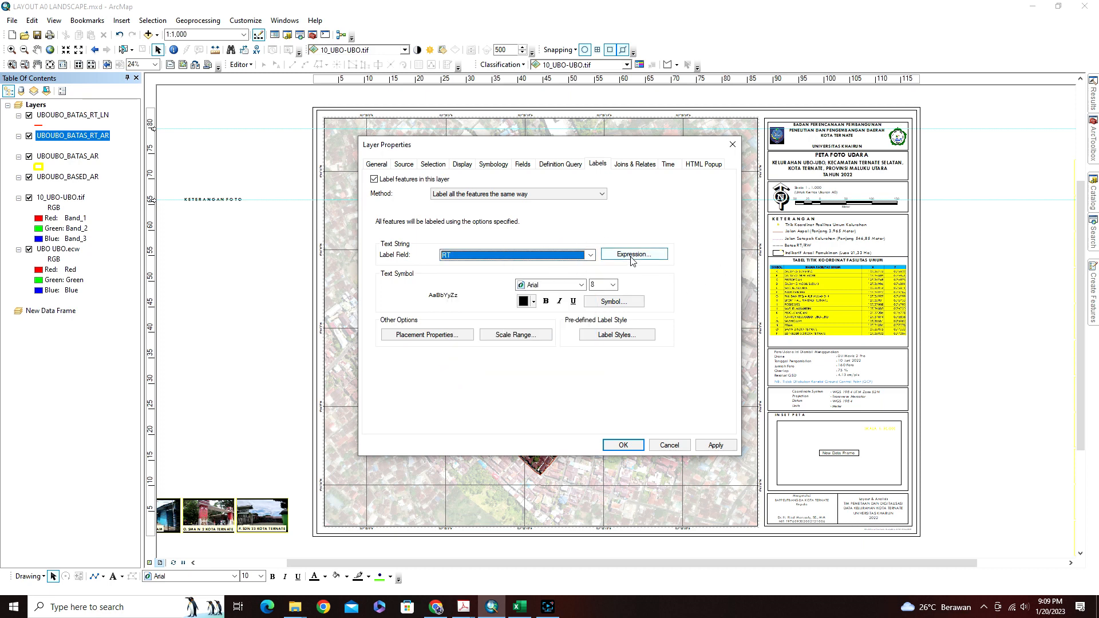
# Check the RT/RW labels in 05_UBO UBO A0 L.pdf in Acrobat, and set the UBOUBO_BATAS_RT_AR label text size to 16 in ArcMap.
pyautogui.click(467, 608)
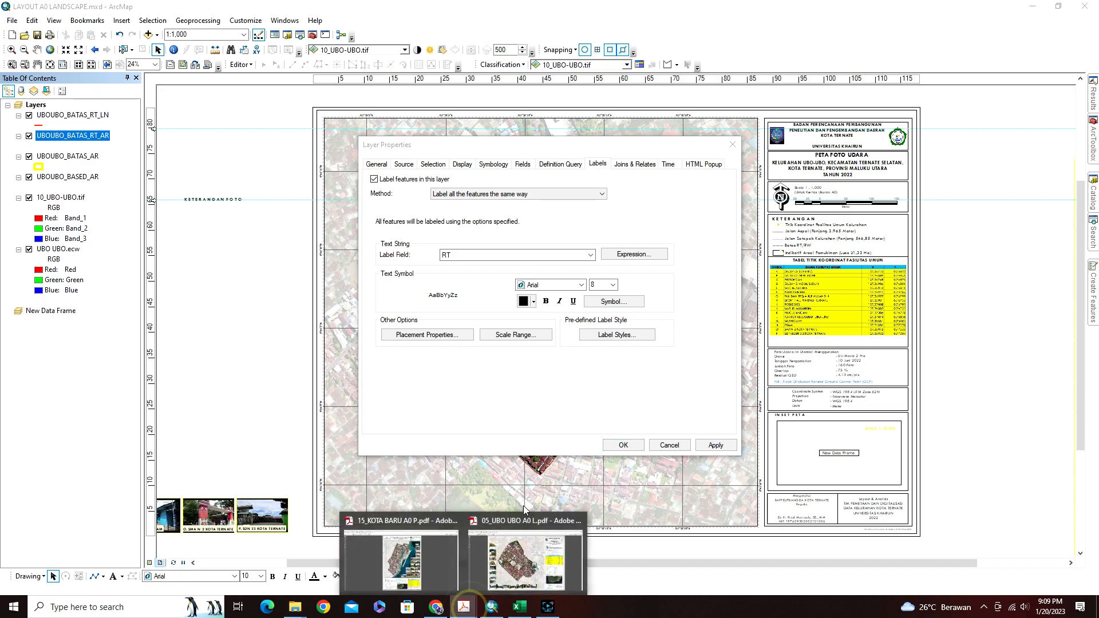
pyautogui.click(521, 558)
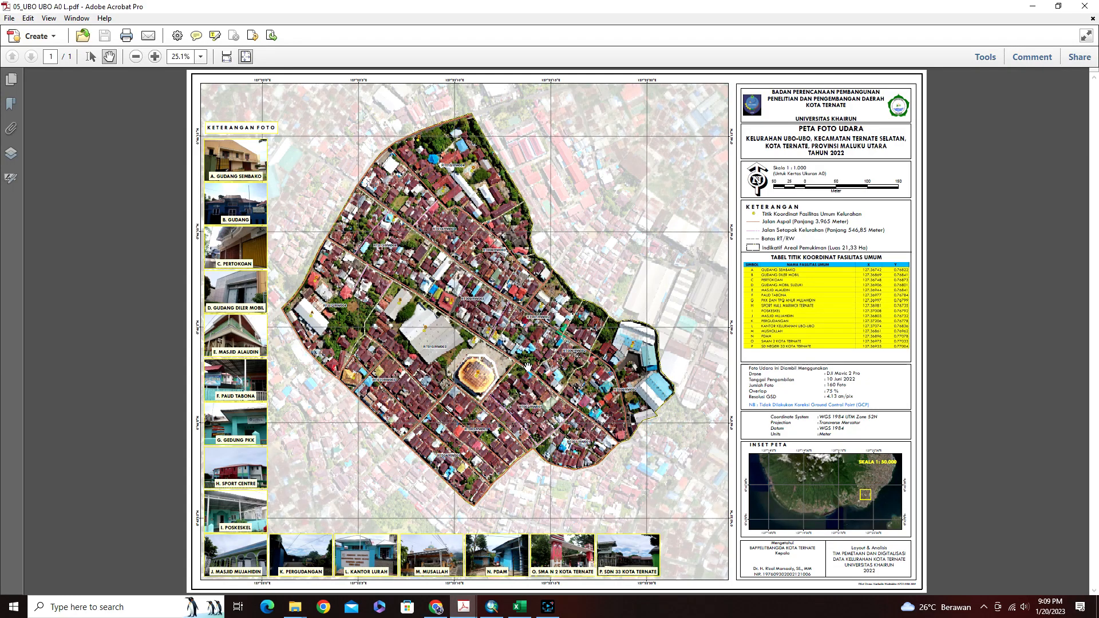
pyautogui.press('alt')
pyautogui.scroll(4, 547, 352)
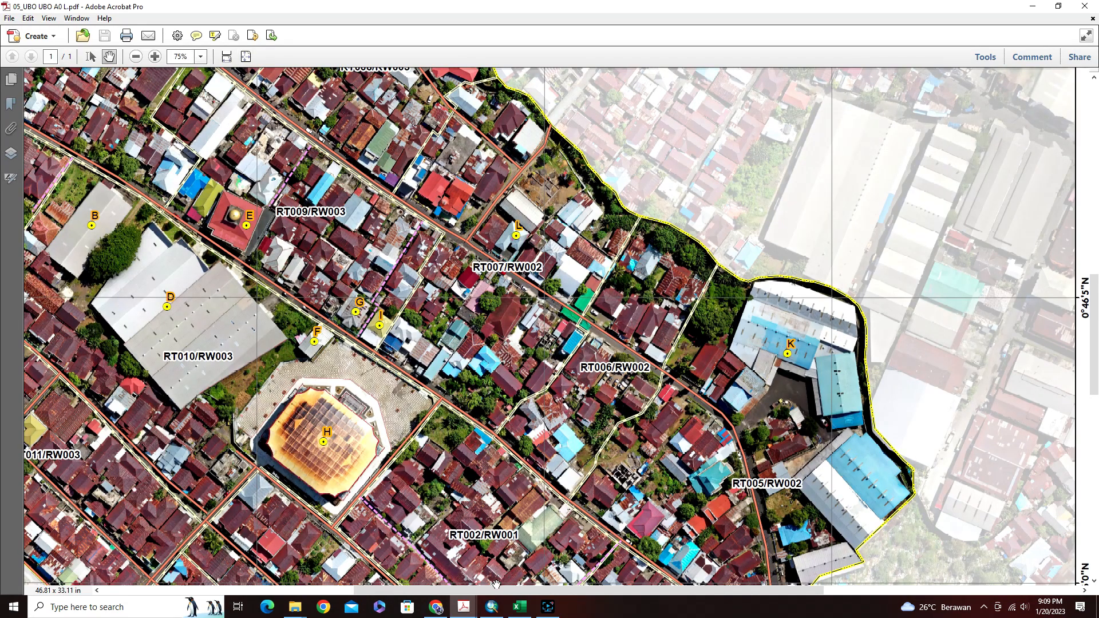
pyautogui.click(492, 606)
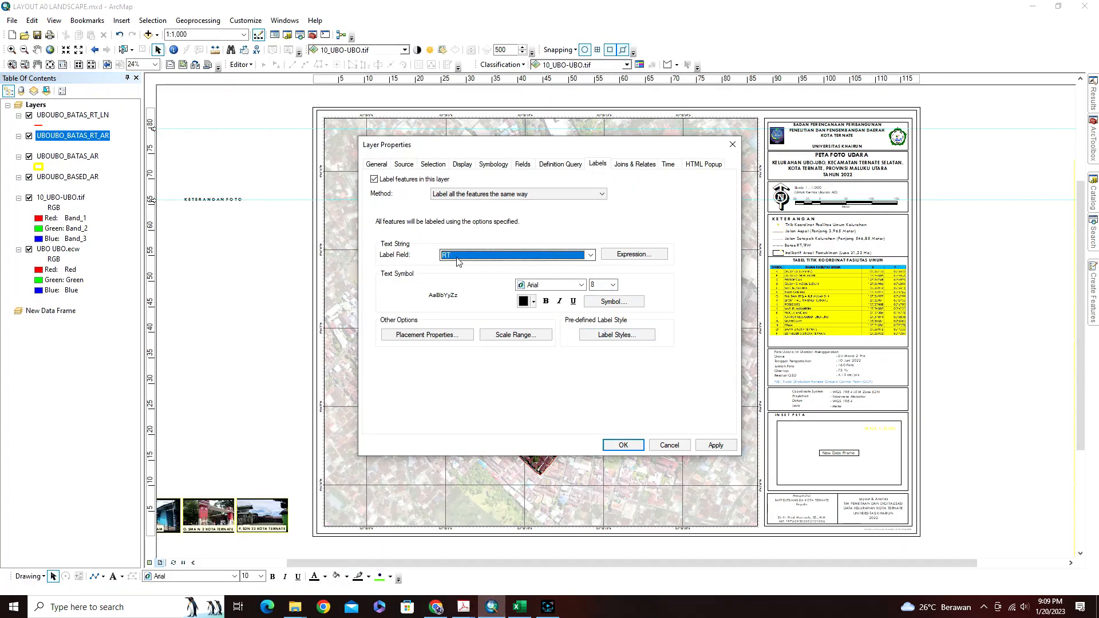
pyautogui.click(612, 285)
pyautogui.click(598, 341)
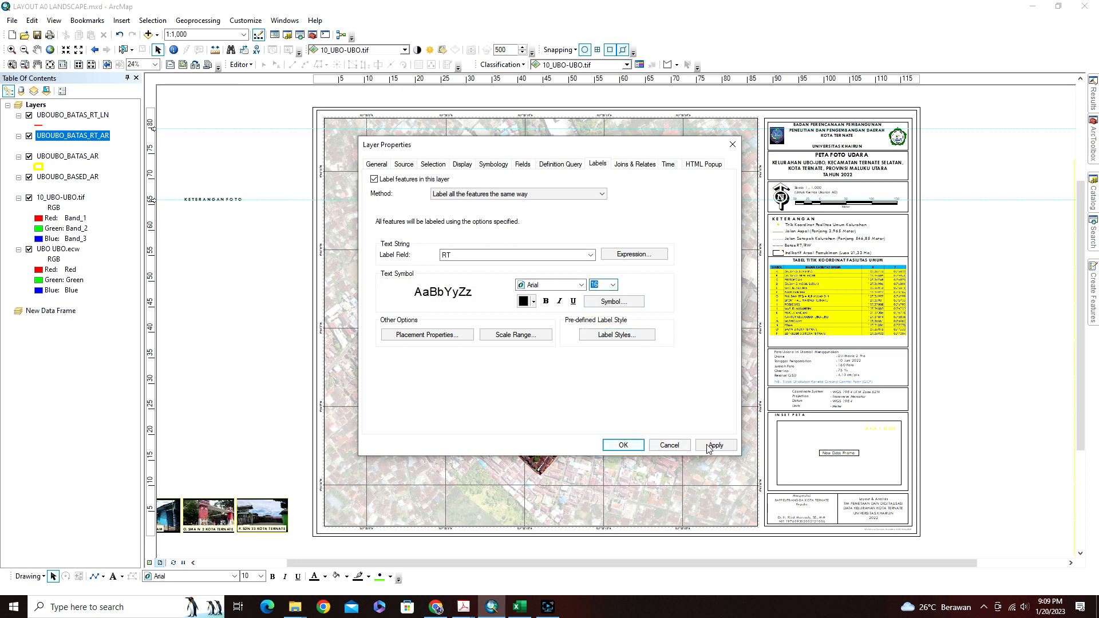
pyautogui.click(625, 445)
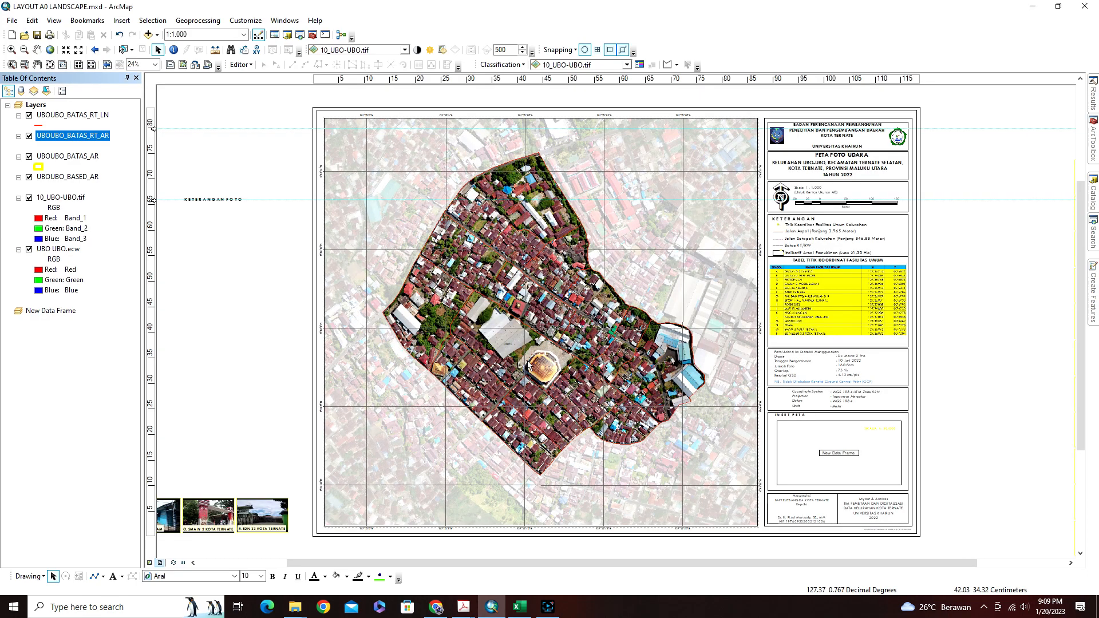
pyautogui.scroll(-5, 527, 366)
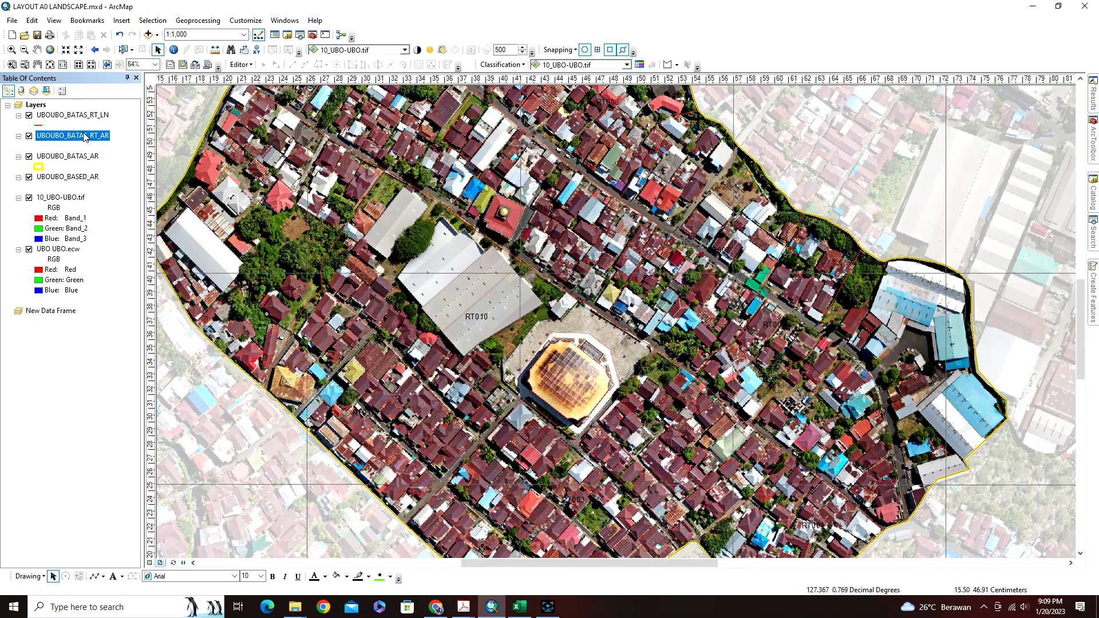
# Set the UBOUBO_BATAS_RT_AR layer's label text to size 24 and bold, and apply it.
pyautogui.click(83, 134)
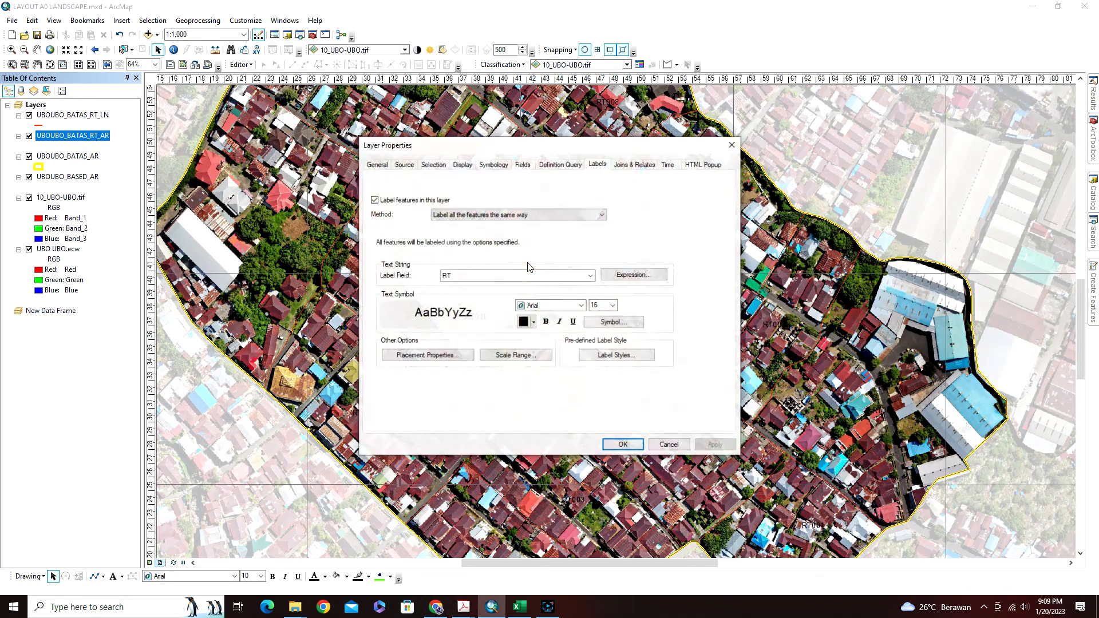
pyautogui.click(612, 305)
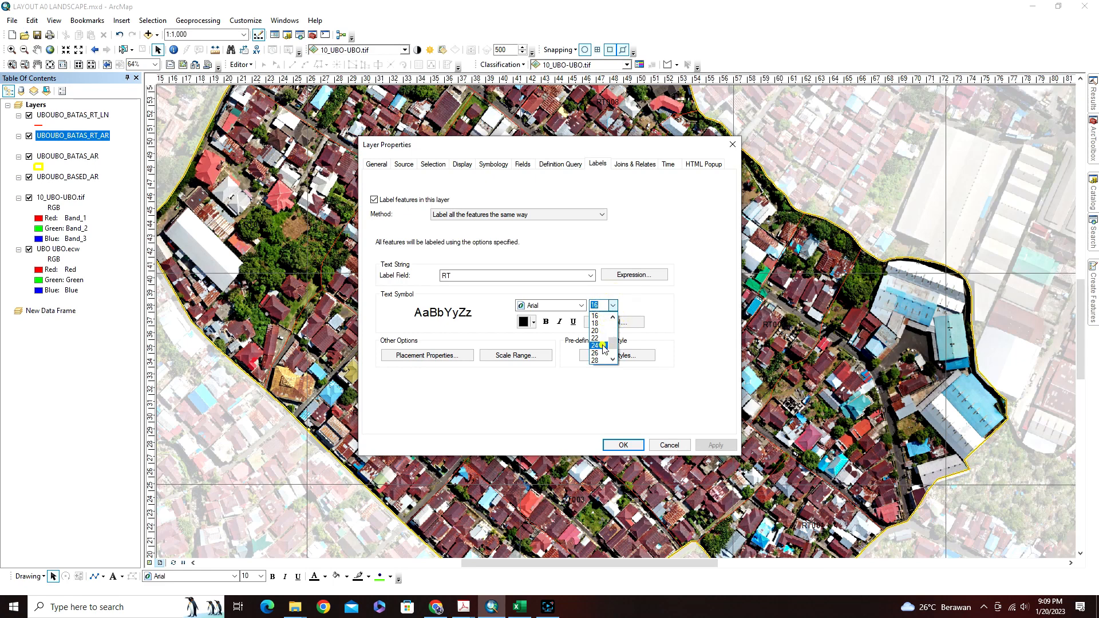
pyautogui.click(597, 346)
pyautogui.click(545, 322)
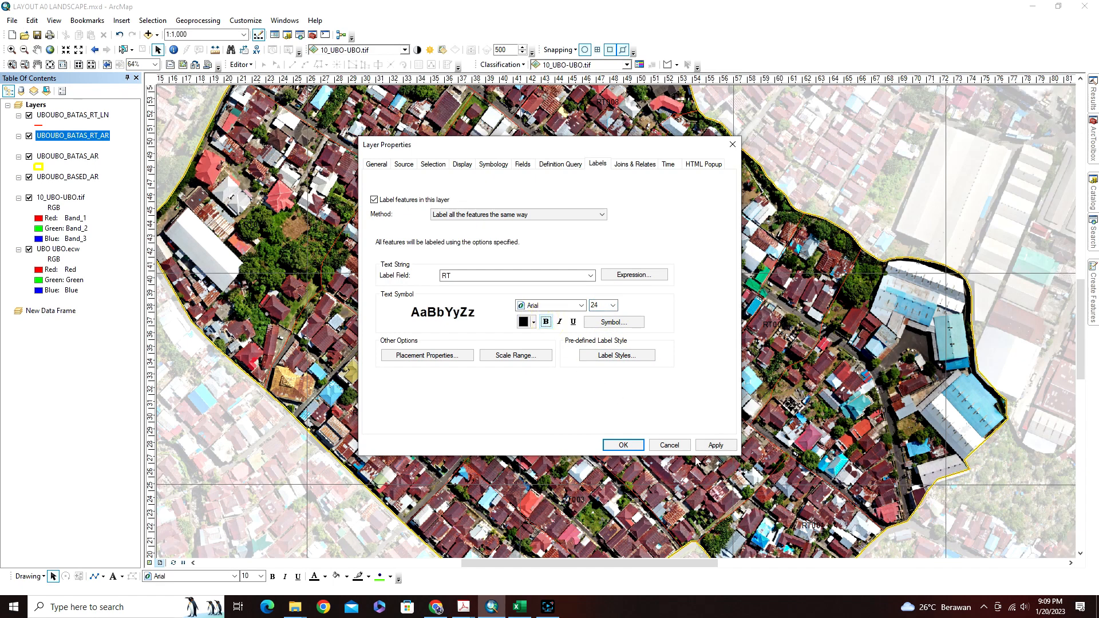
pyautogui.click(716, 444)
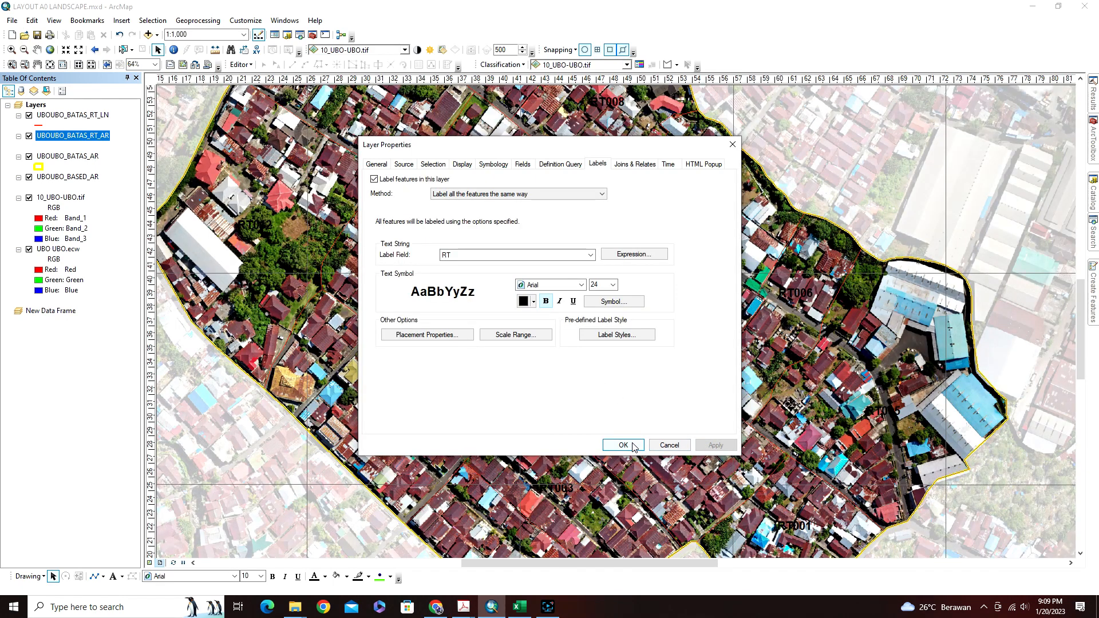
pyautogui.moveTo(611, 145); pyautogui.dragTo(750, 147)
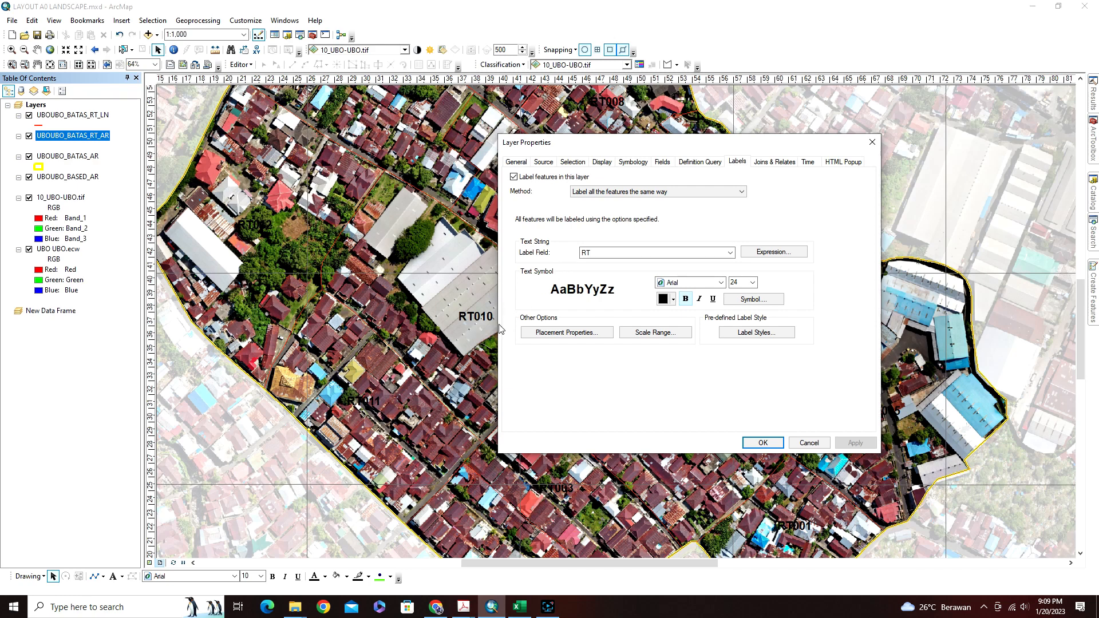
pyautogui.click(774, 254)
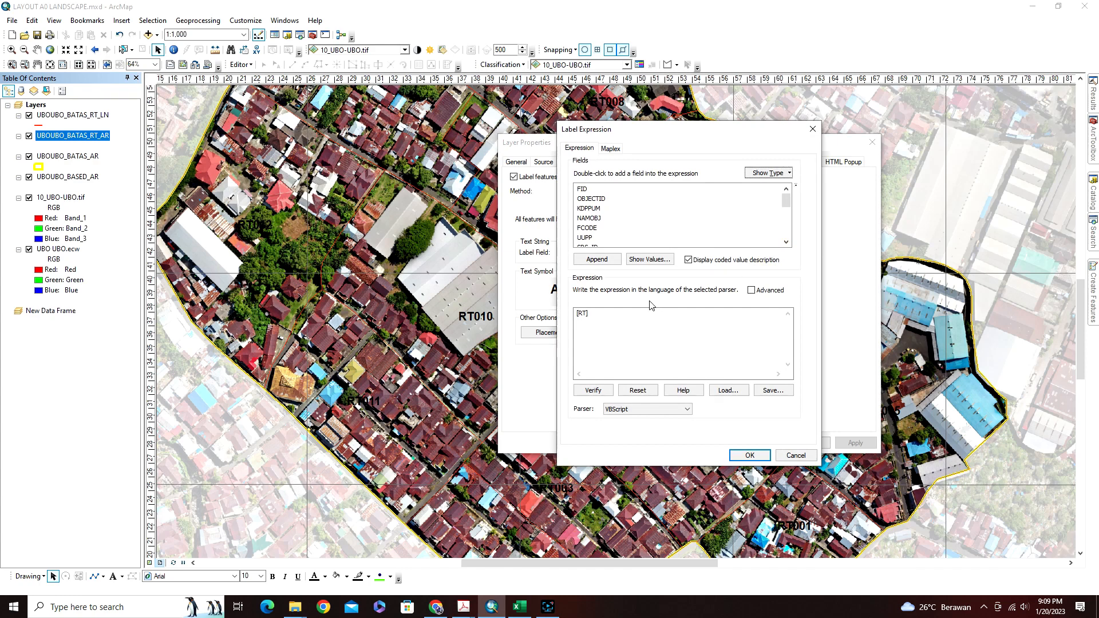
pyautogui.click(603, 316)
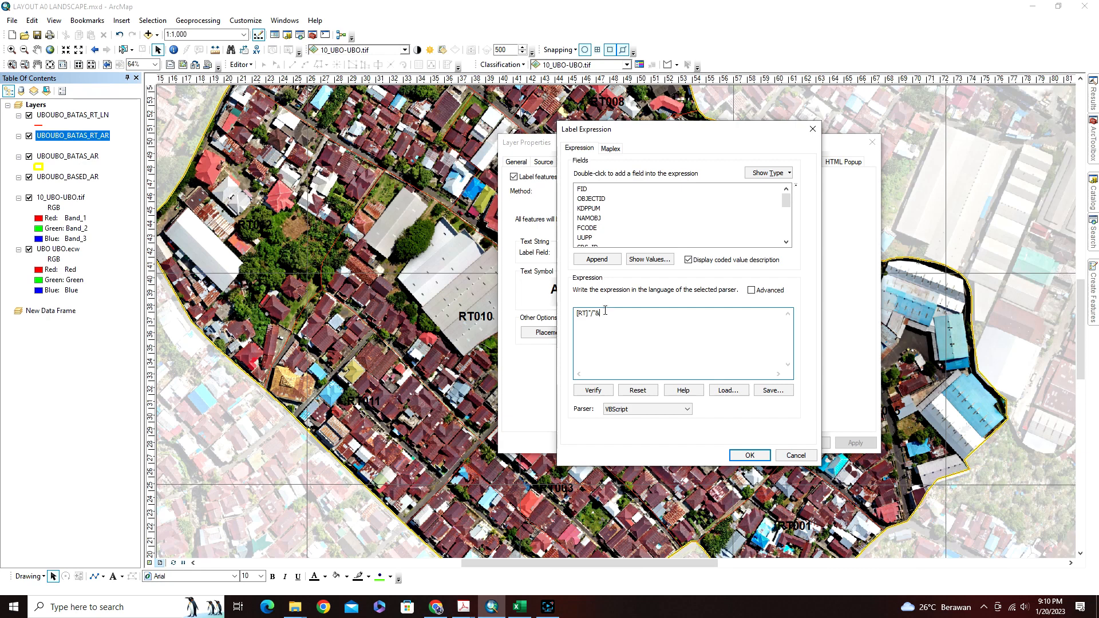
pyautogui.scroll(-5, 606, 219)
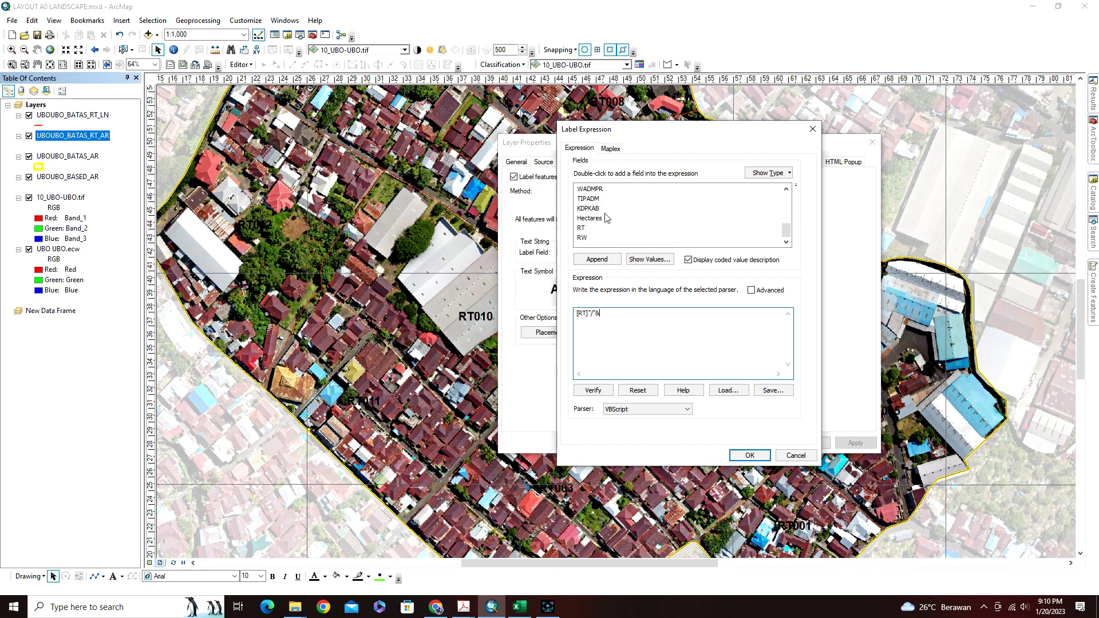
pyautogui.doubleClick(583, 241)
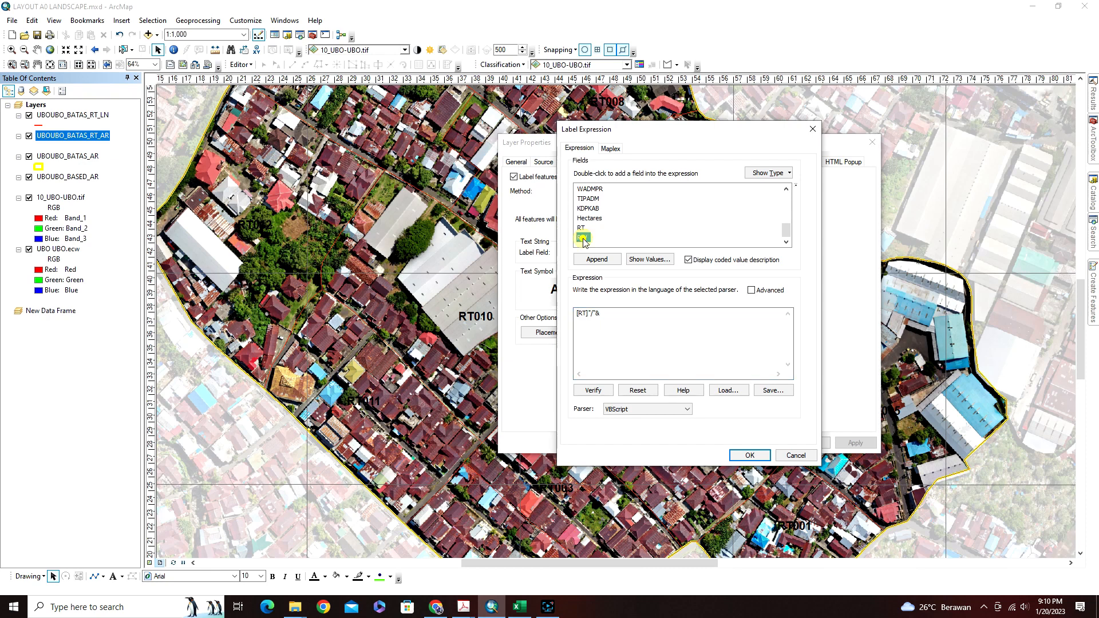
pyautogui.click(599, 392)
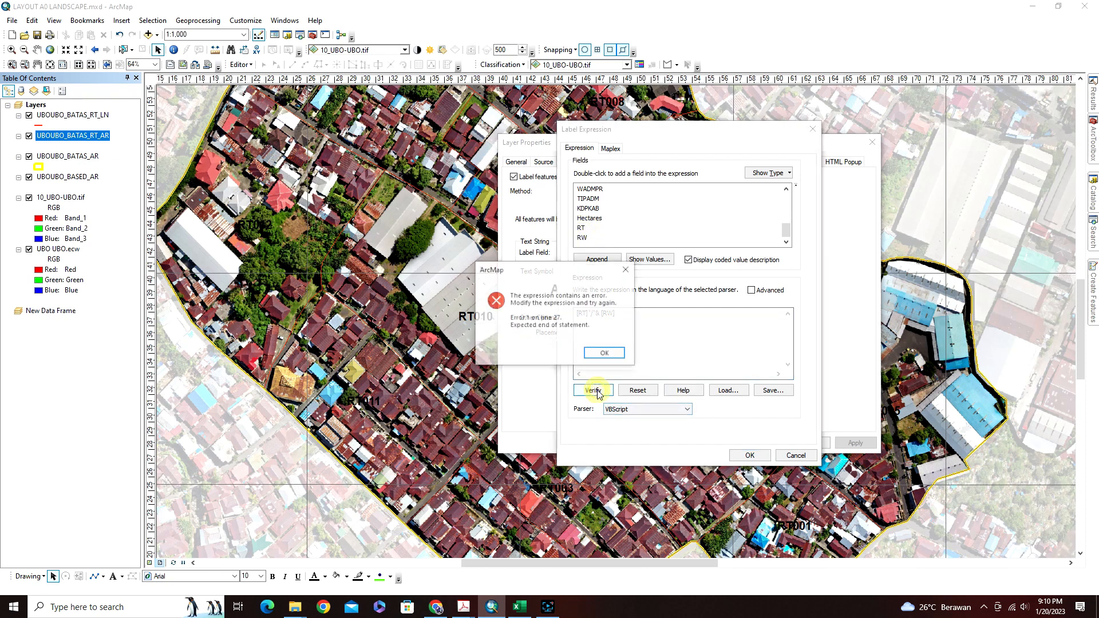
pyautogui.click(604, 352)
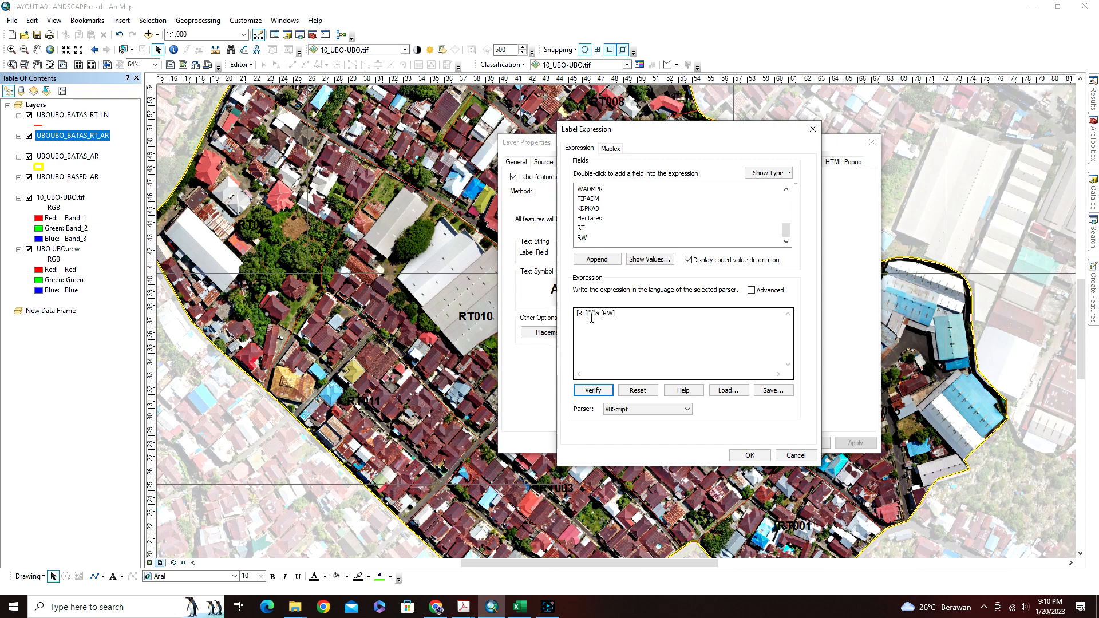
pyautogui.click(594, 315)
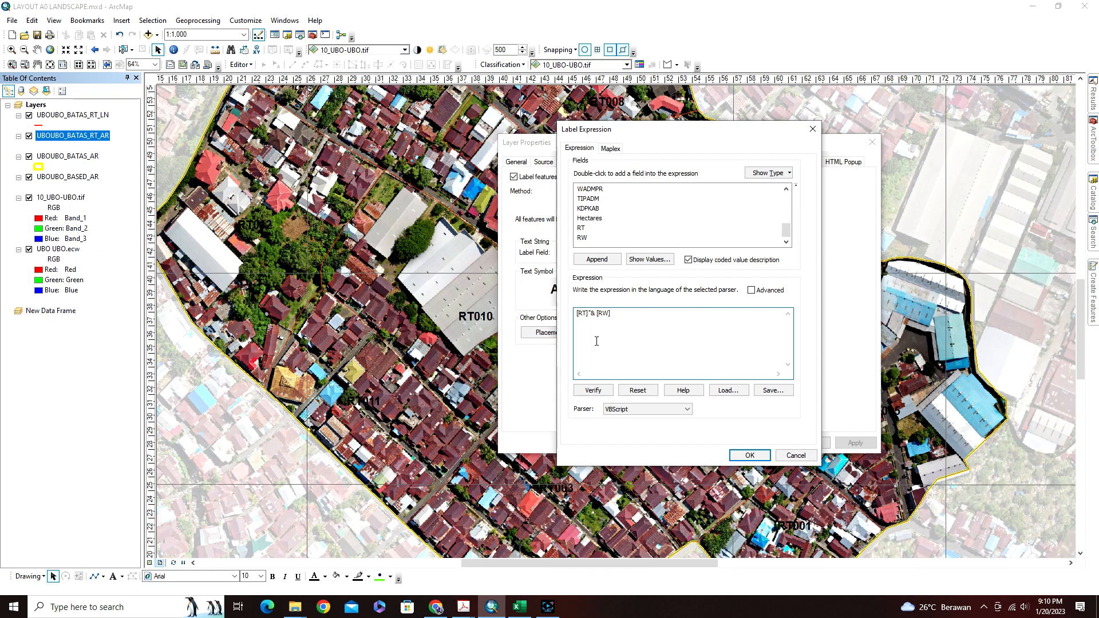
pyautogui.press('BackSpace')
pyautogui.press('BackSpace')
pyautogui.write('/')
pyautogui.click(594, 391)
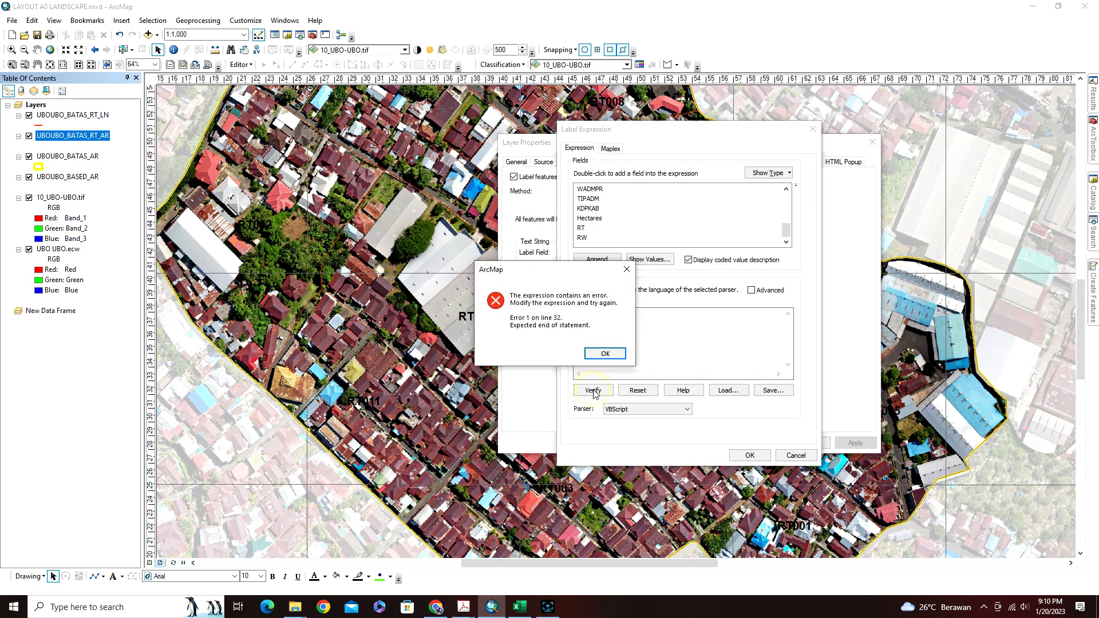
pyautogui.click(602, 356)
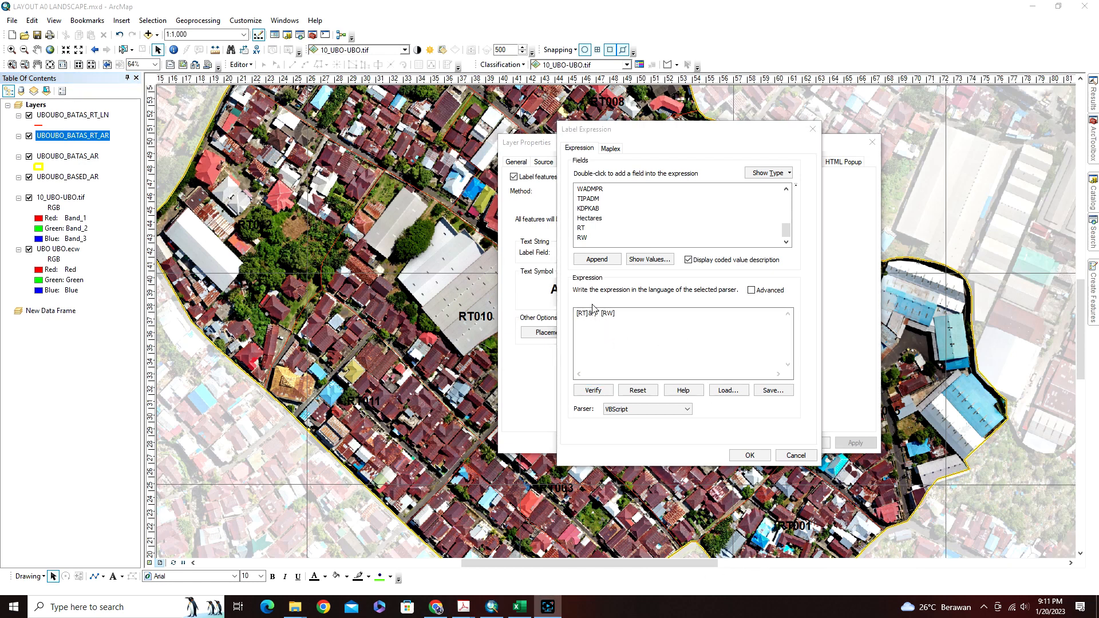
pyautogui.click(606, 322)
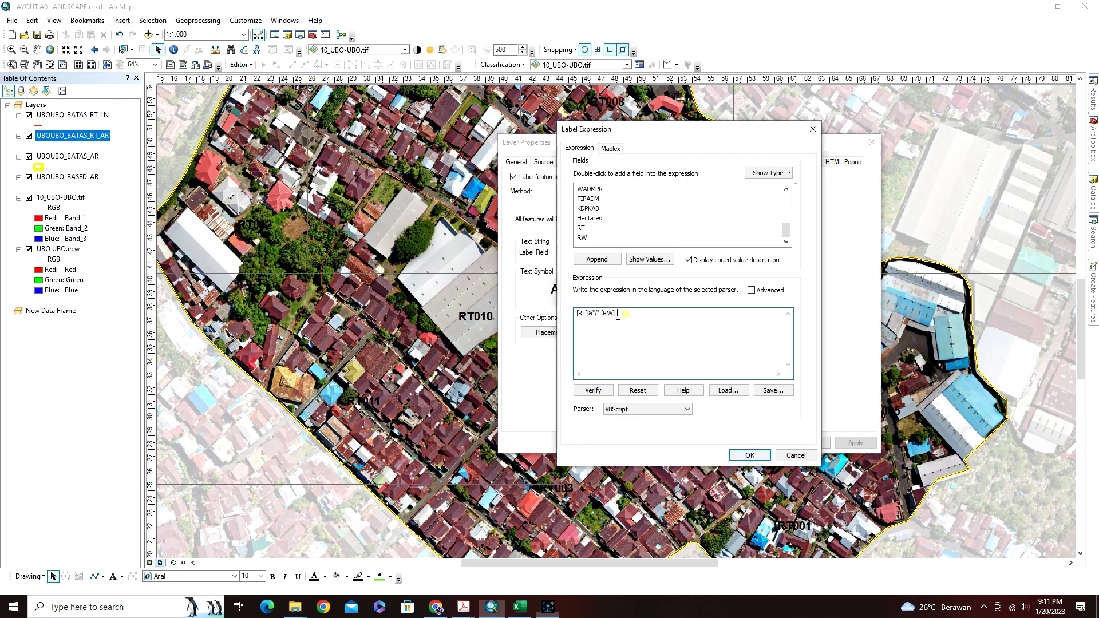
pyautogui.moveTo(617, 314); pyautogui.dragTo(591, 322)
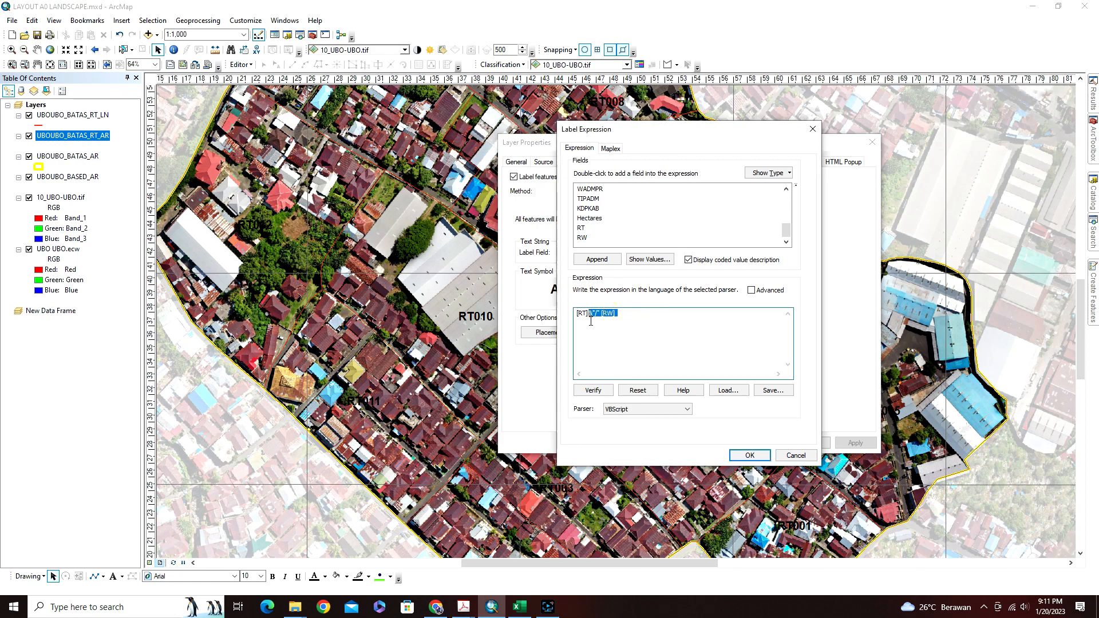
pyautogui.click(794, 455)
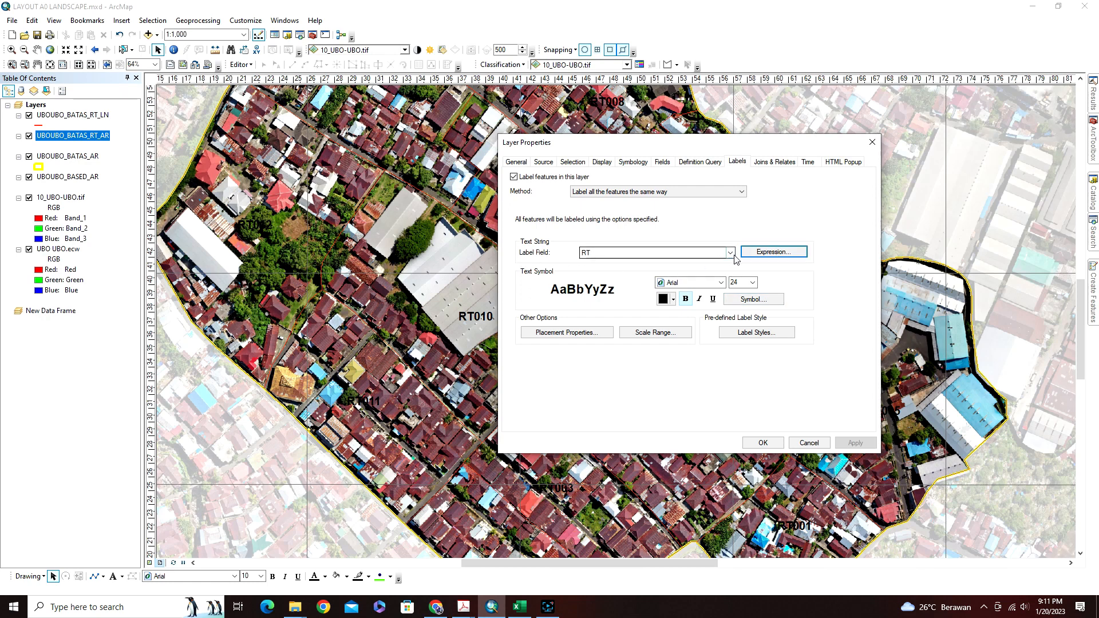
# Build the label expression [RT]&"/"& [RW] for the UBOUBO_BATAS_RT_AR layer, verify it and accept it.
pyautogui.click(772, 251)
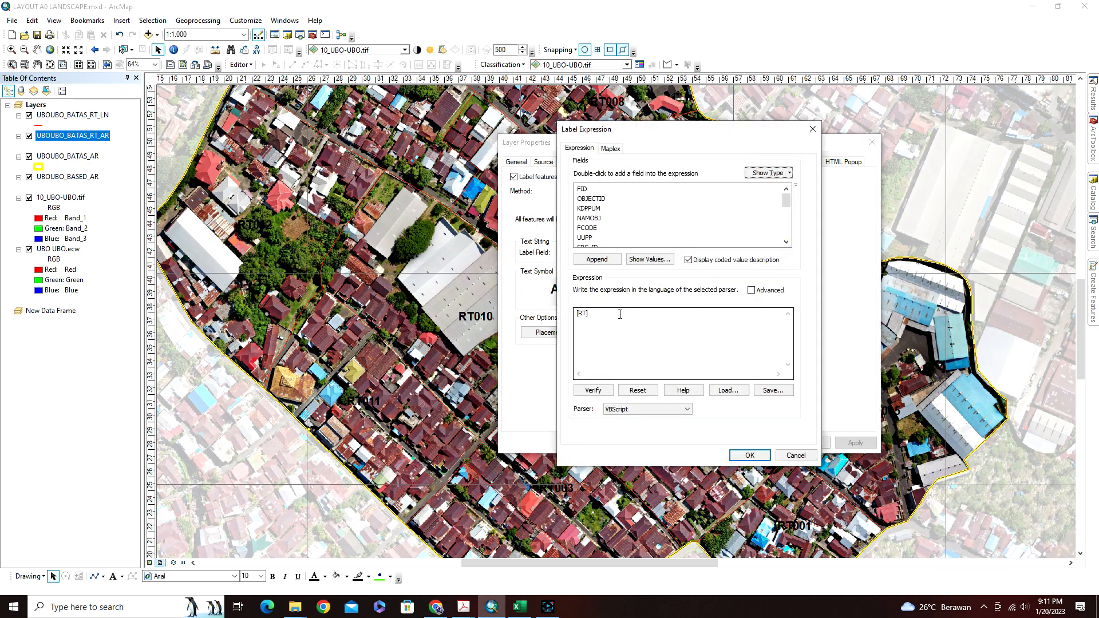
pyautogui.click(601, 314)
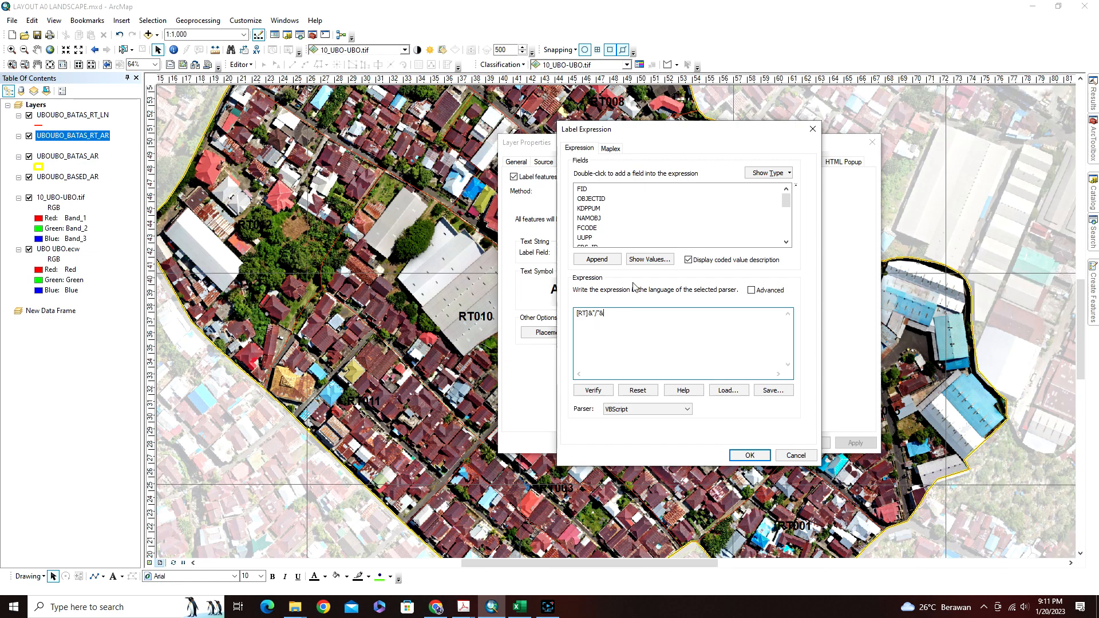
pyautogui.scroll(-5, 595, 221)
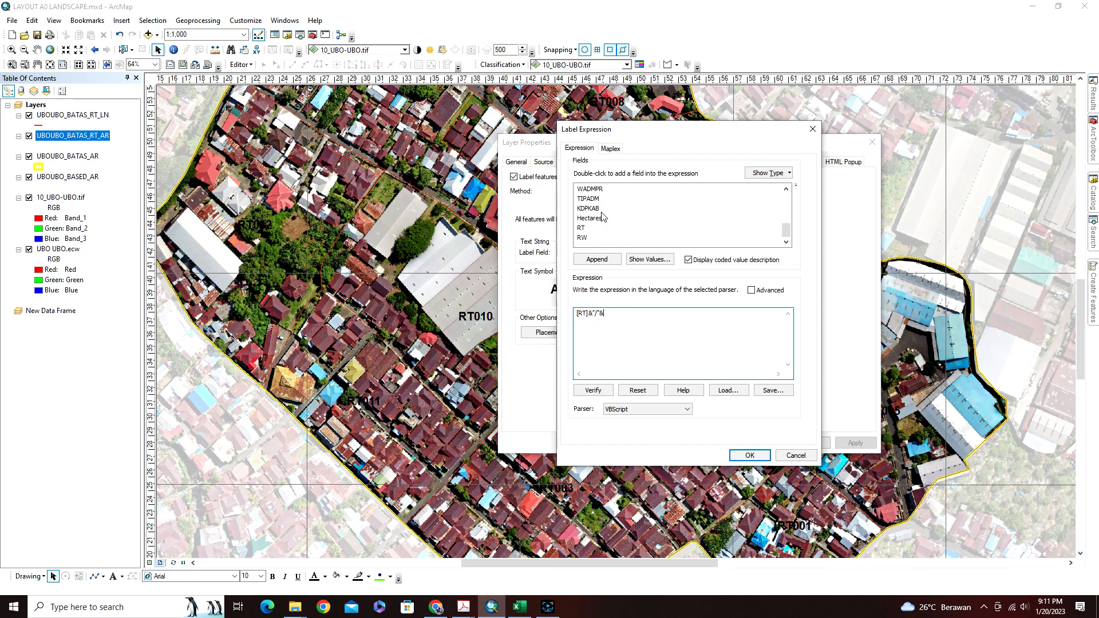
pyautogui.doubleClick(582, 238)
pyautogui.click(593, 391)
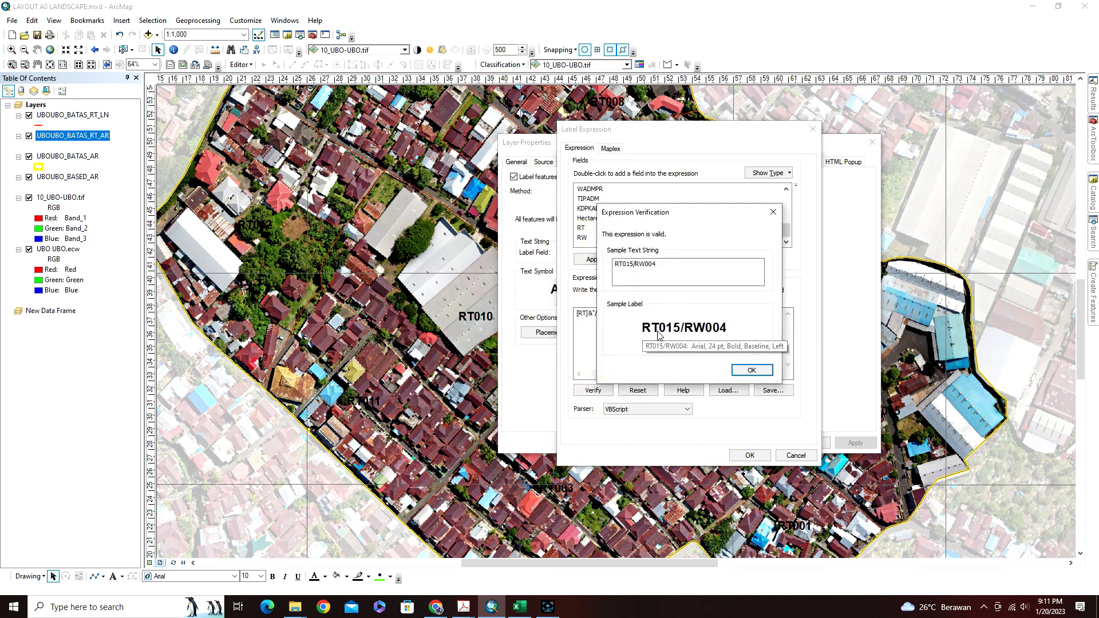
pyautogui.click(751, 372)
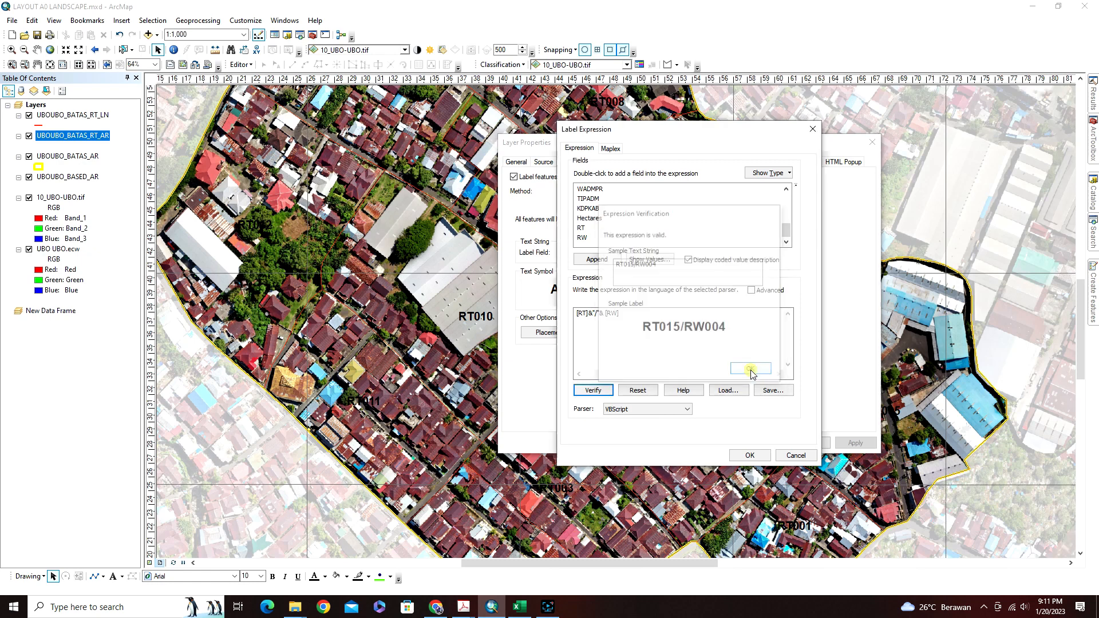
pyautogui.click(748, 455)
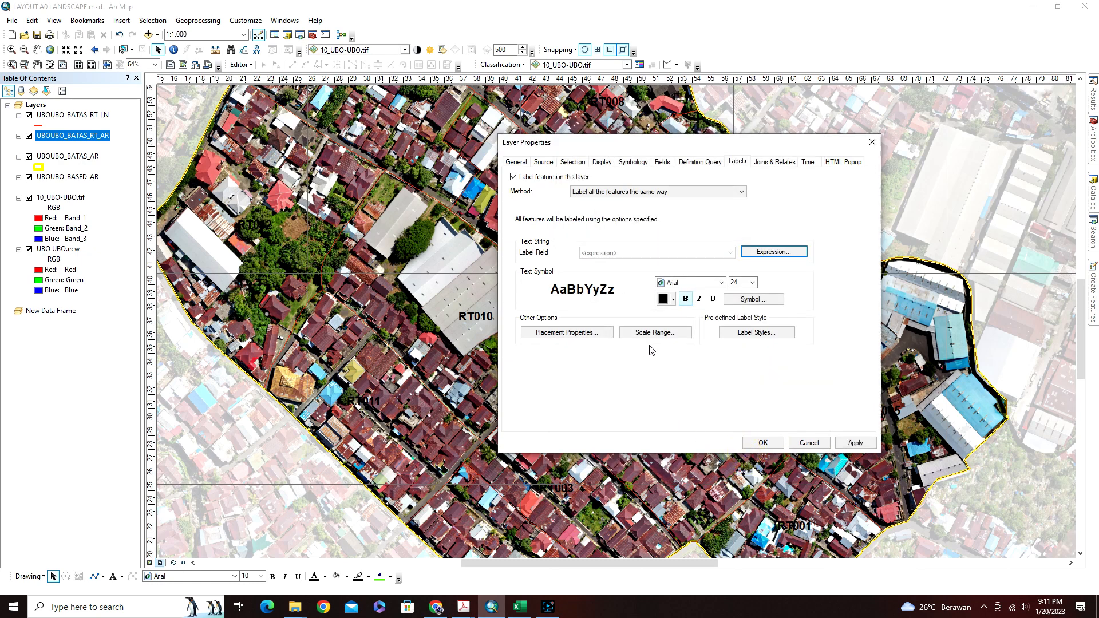
# Add a Halo mask to the UBOUBO_BATAS_RT_AR label text symbol and apply the layer's label settings.
pyautogui.click(746, 302)
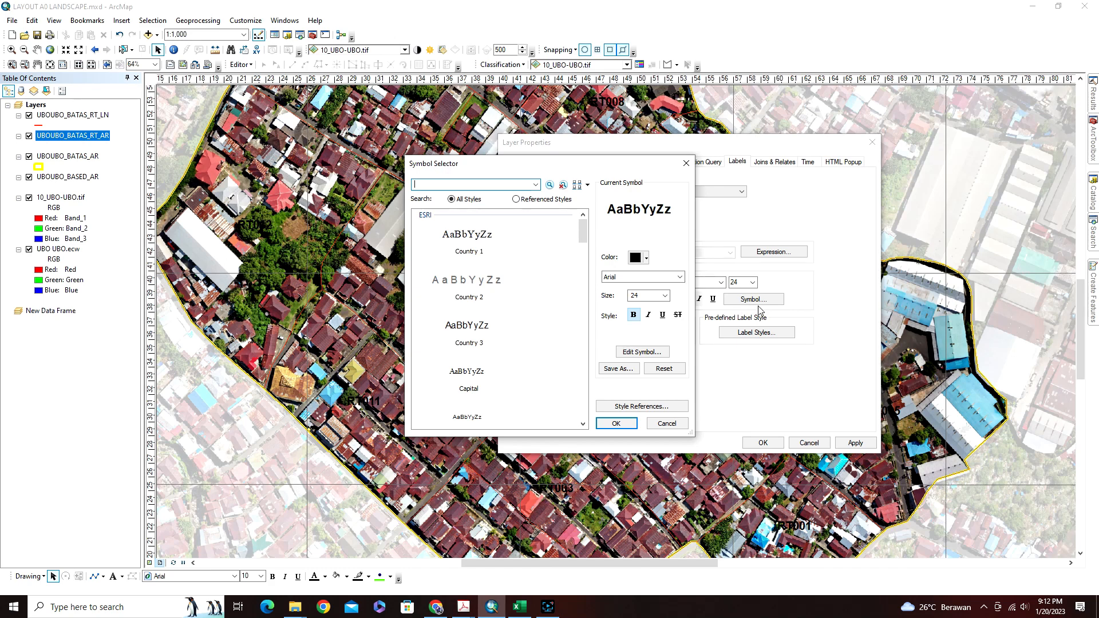
pyautogui.click(640, 353)
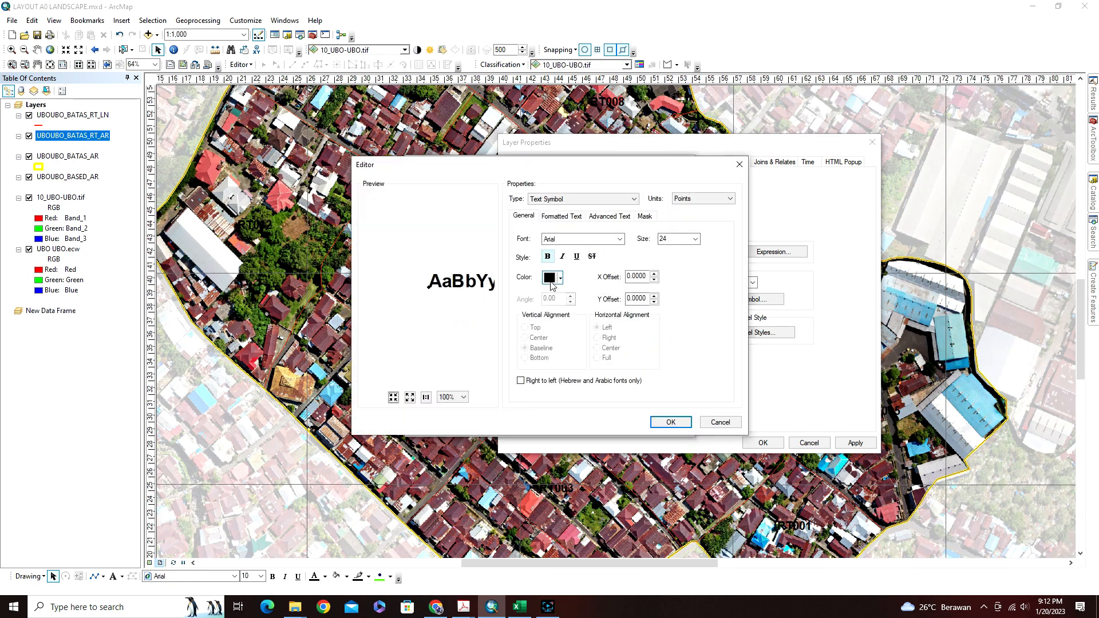
pyautogui.click(645, 217)
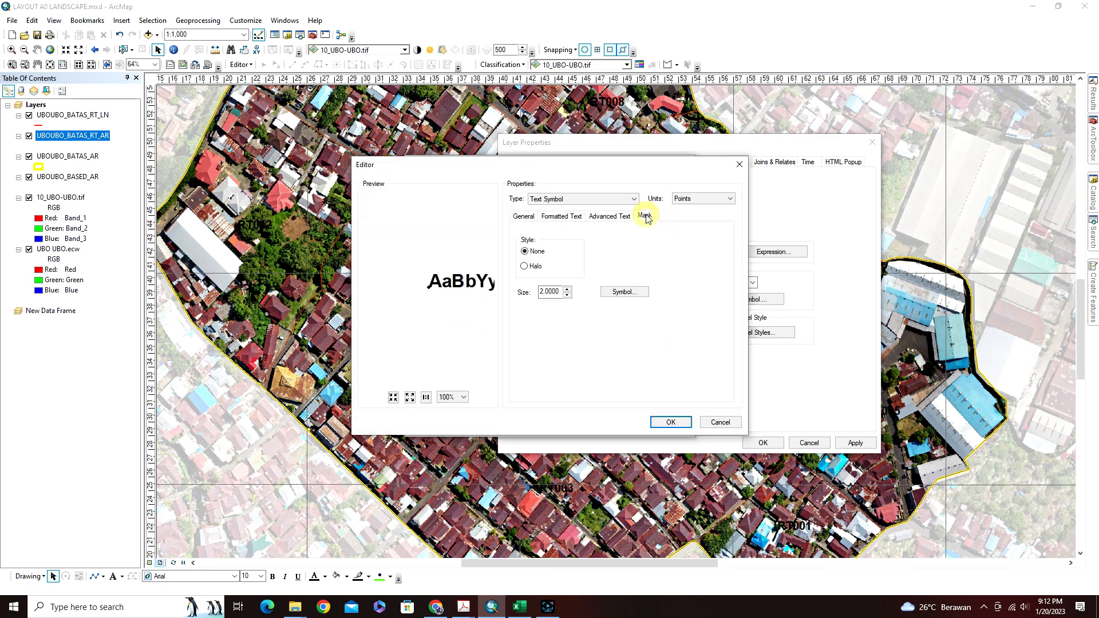
pyautogui.click(524, 267)
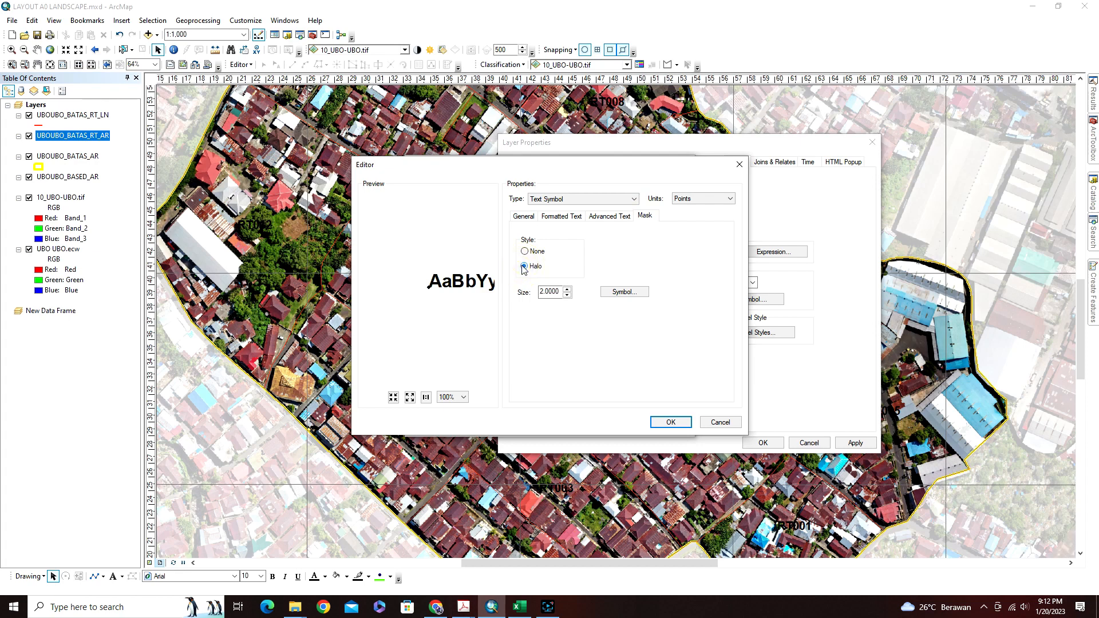
pyautogui.click(625, 292)
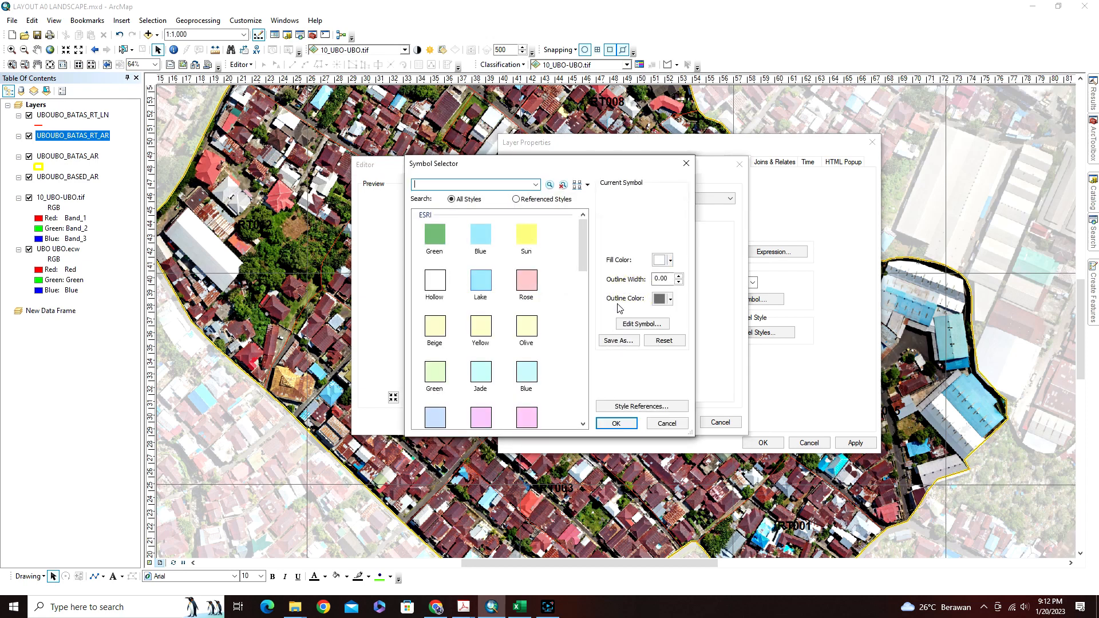
pyautogui.click(616, 423)
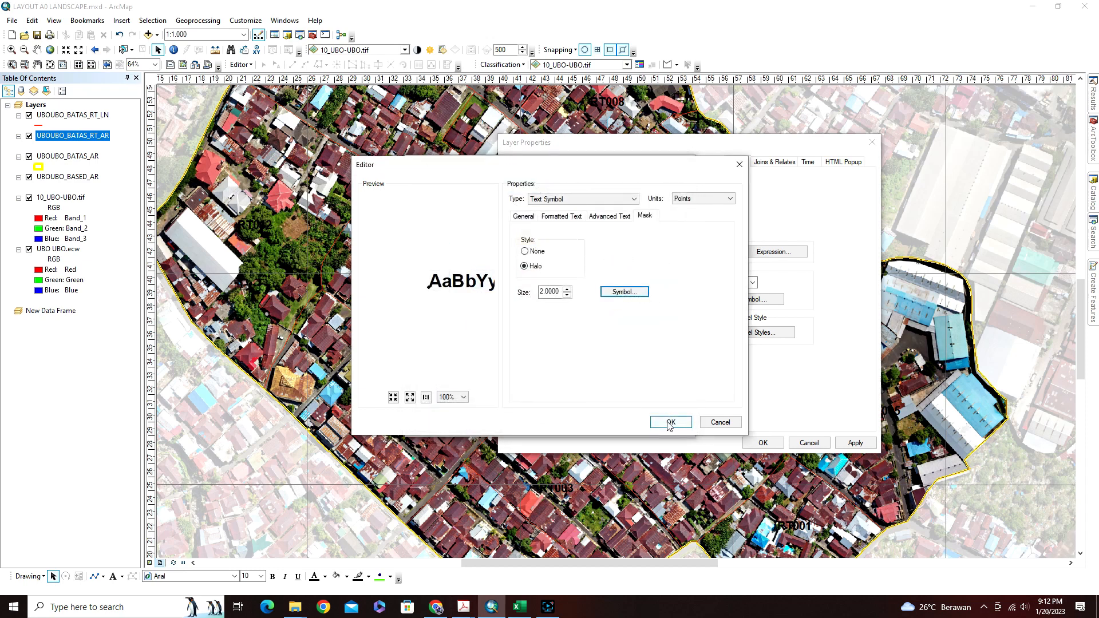
pyautogui.click(669, 422)
pyautogui.click(615, 423)
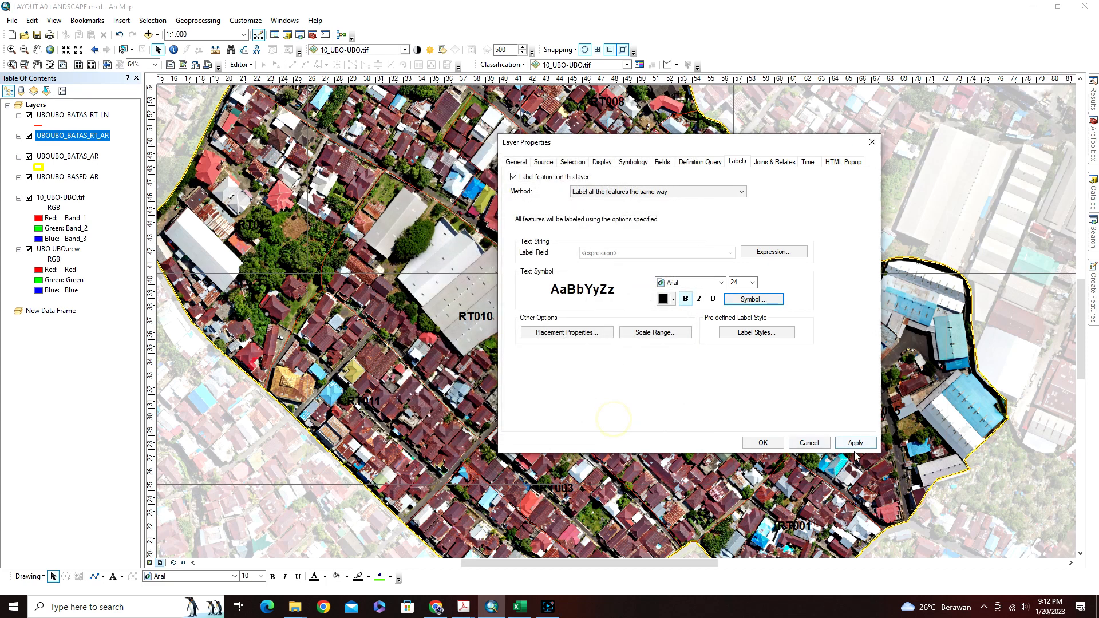
pyautogui.click(855, 443)
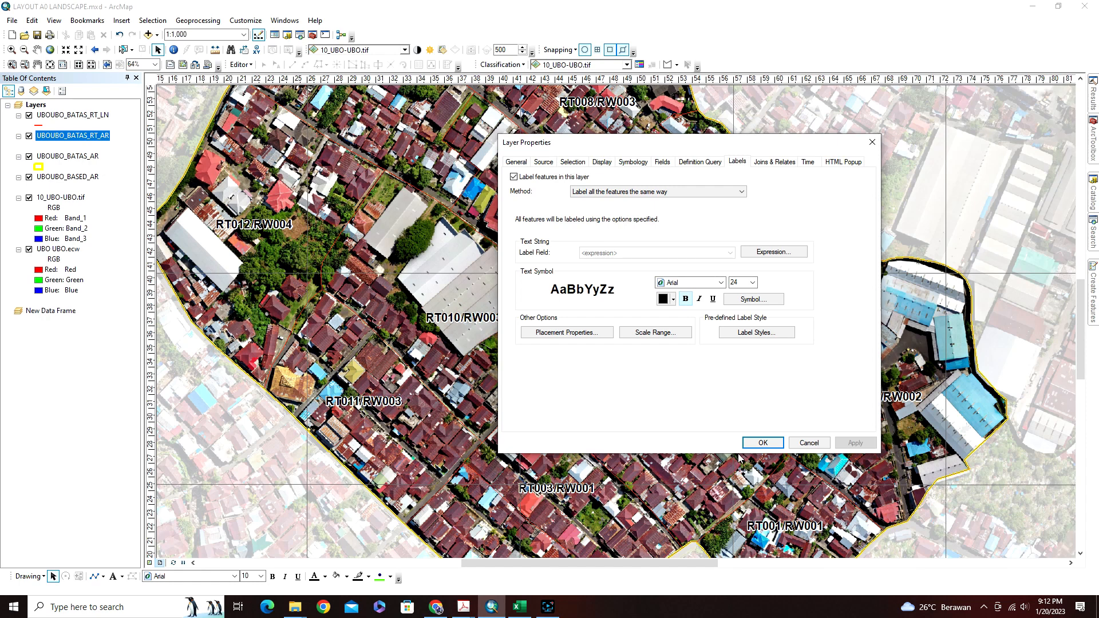
pyautogui.click(763, 443)
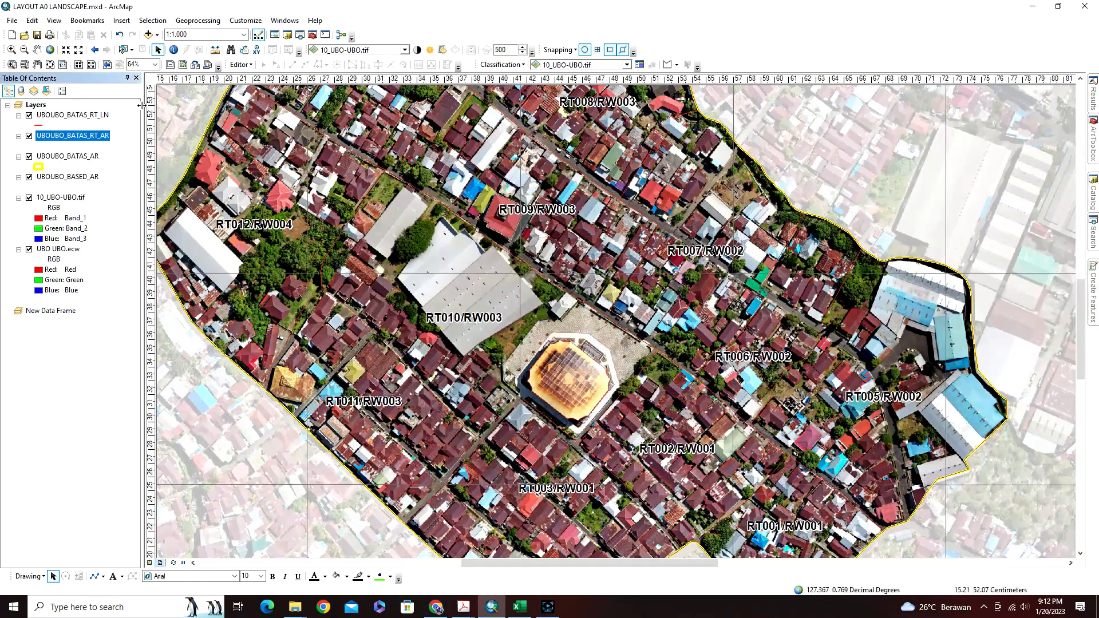
# Show the whole layout page and move the UBOUBO_BATAS_AR layer above UBOUBO_BATAS_RT_LN in the layer order.
pyautogui.click(50, 65)
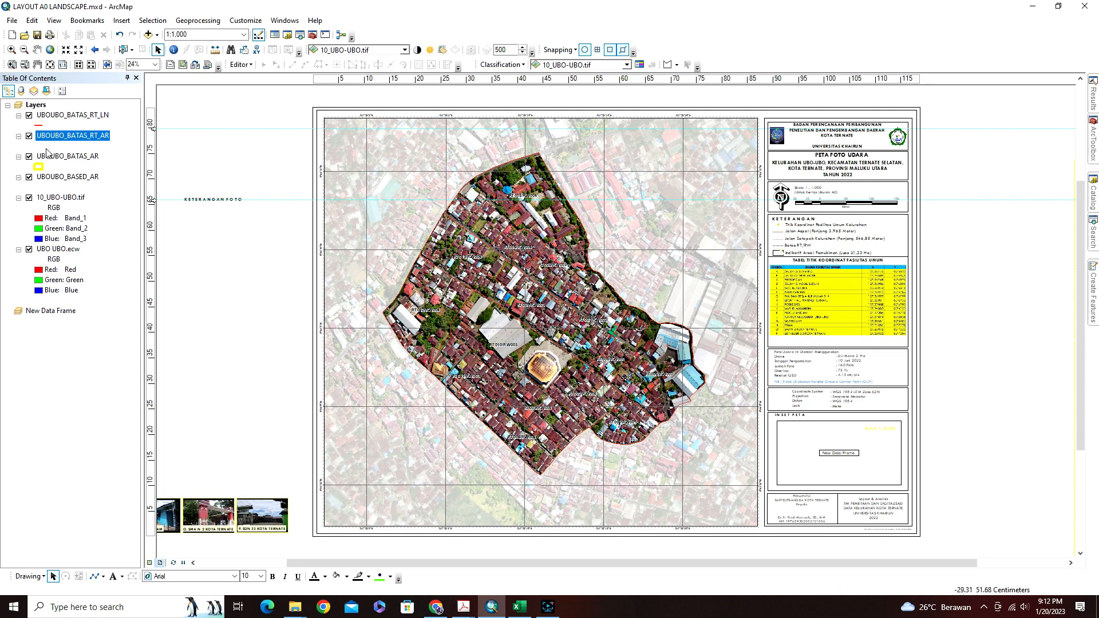
pyautogui.click(63, 158)
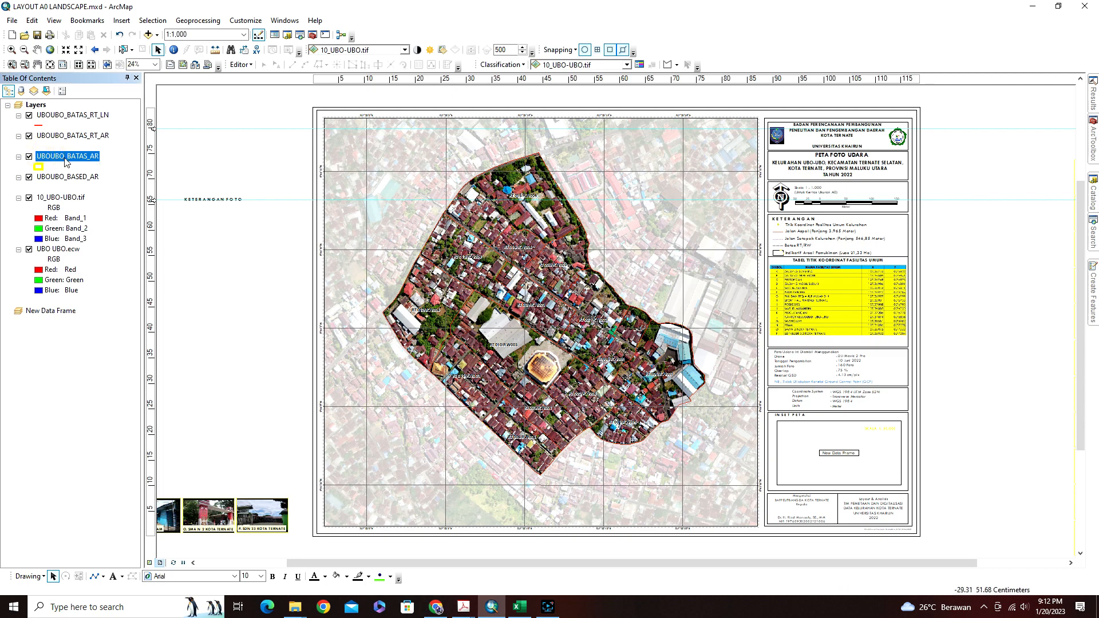
pyautogui.moveTo(66, 161); pyautogui.dragTo(70, 113)
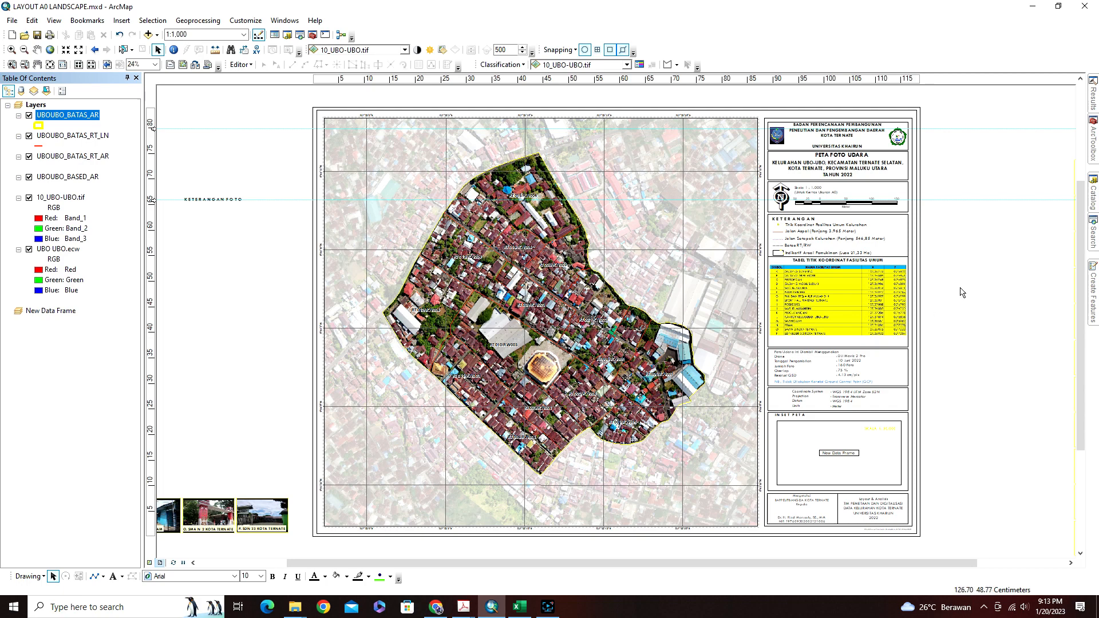
# Add the UBOUBO_PT.shp point layer from the SHP folder to the map.
pyautogui.click(148, 36)
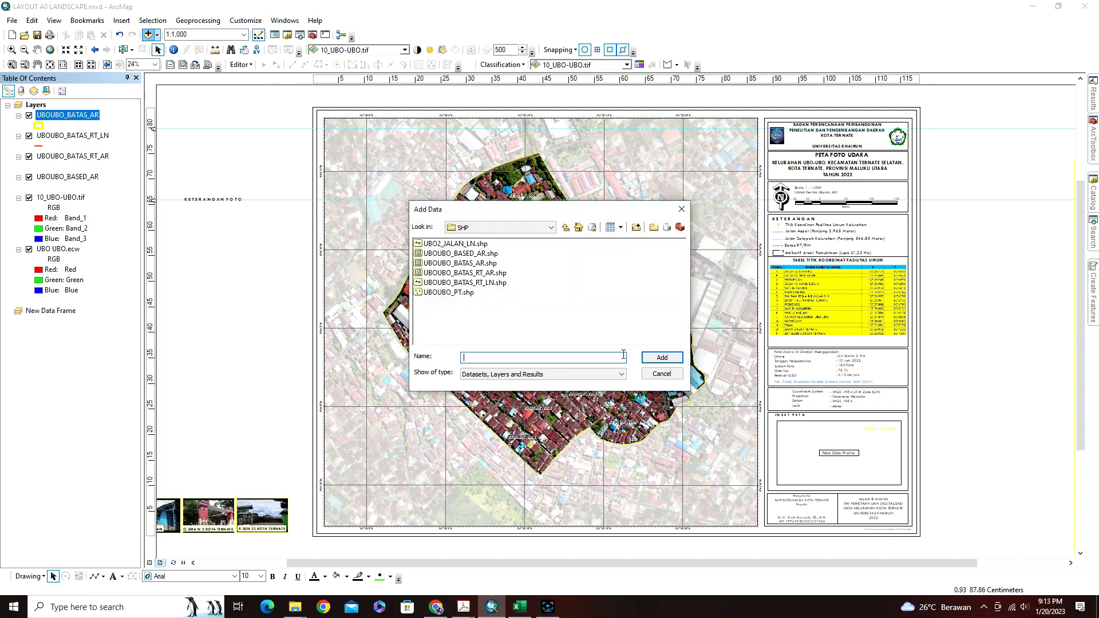
pyautogui.click(440, 292)
pyautogui.click(661, 359)
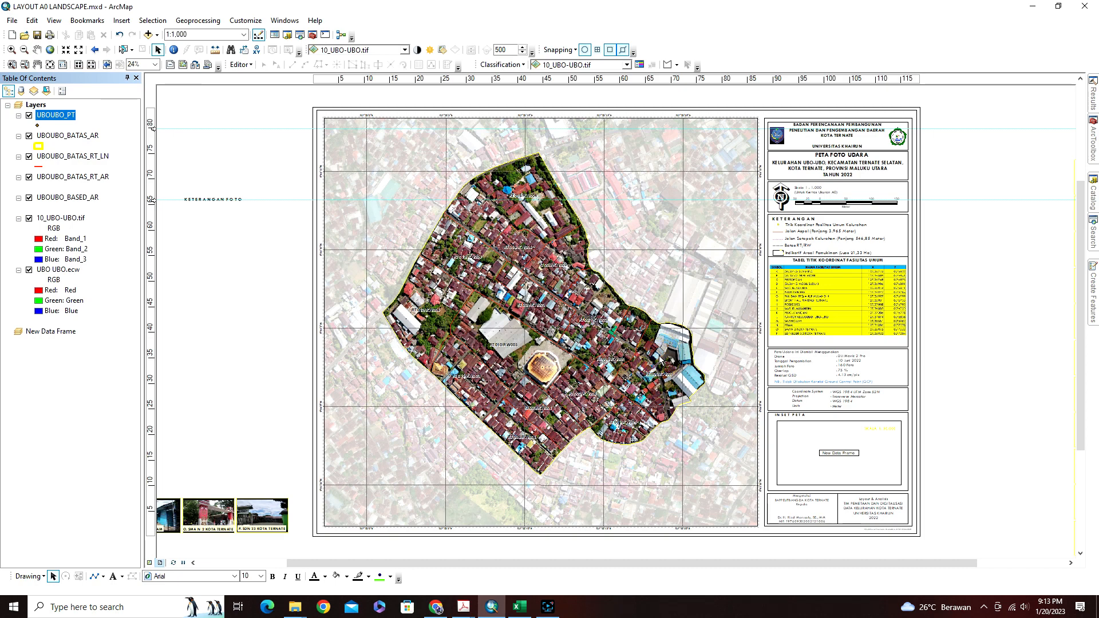
# Choose the Circle 3 marker for the UBOUBO_PT layer and compare it with the point markers in the reference map 05_UBO UBO A0 L.pdf.
pyautogui.click(38, 125)
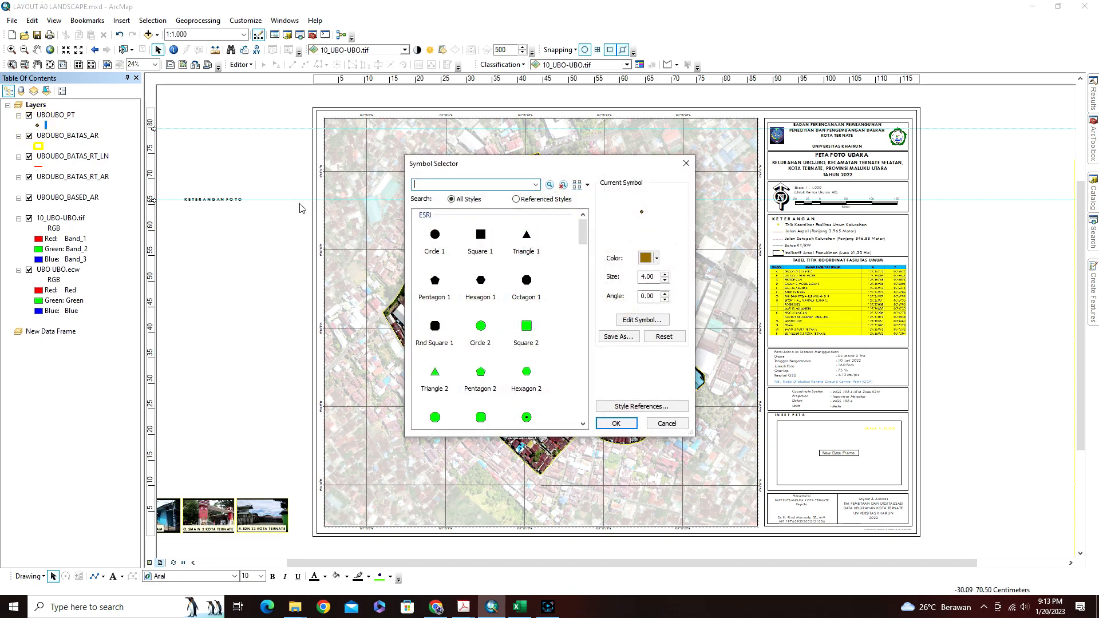
pyautogui.scroll(-3, 526, 338)
pyautogui.scroll(3, 524, 260)
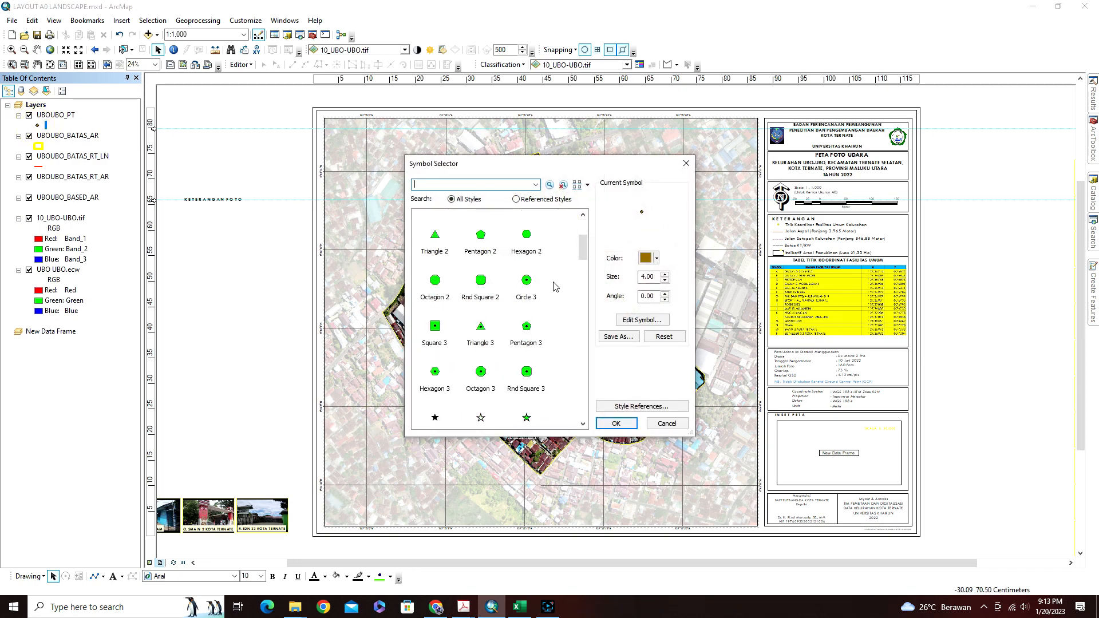
pyautogui.click(526, 281)
pyautogui.click(491, 608)
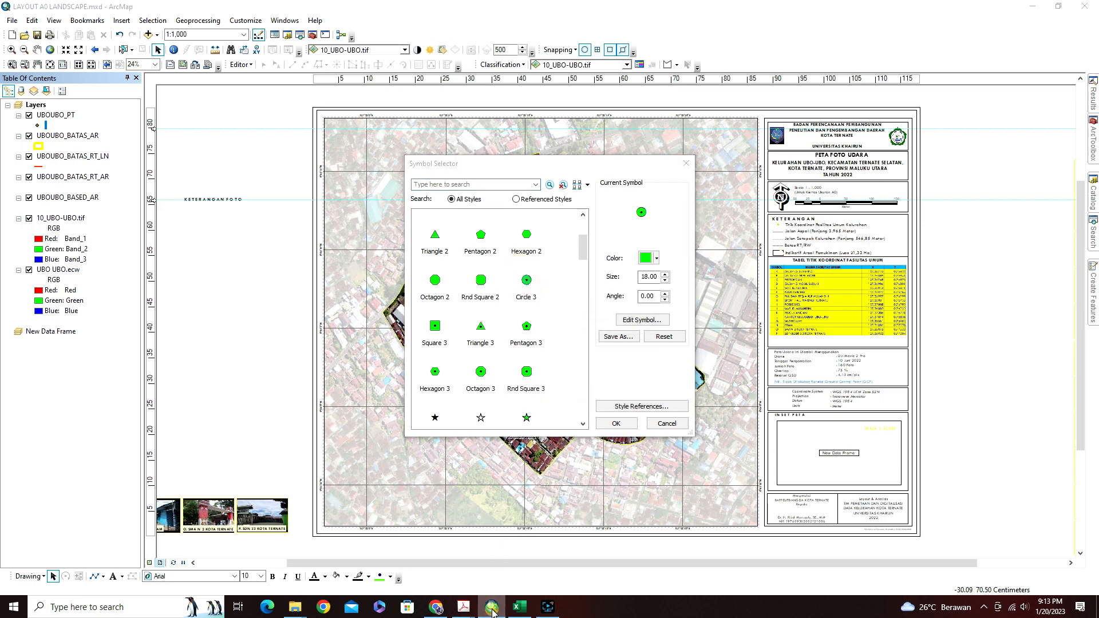
pyautogui.moveTo(464, 611)
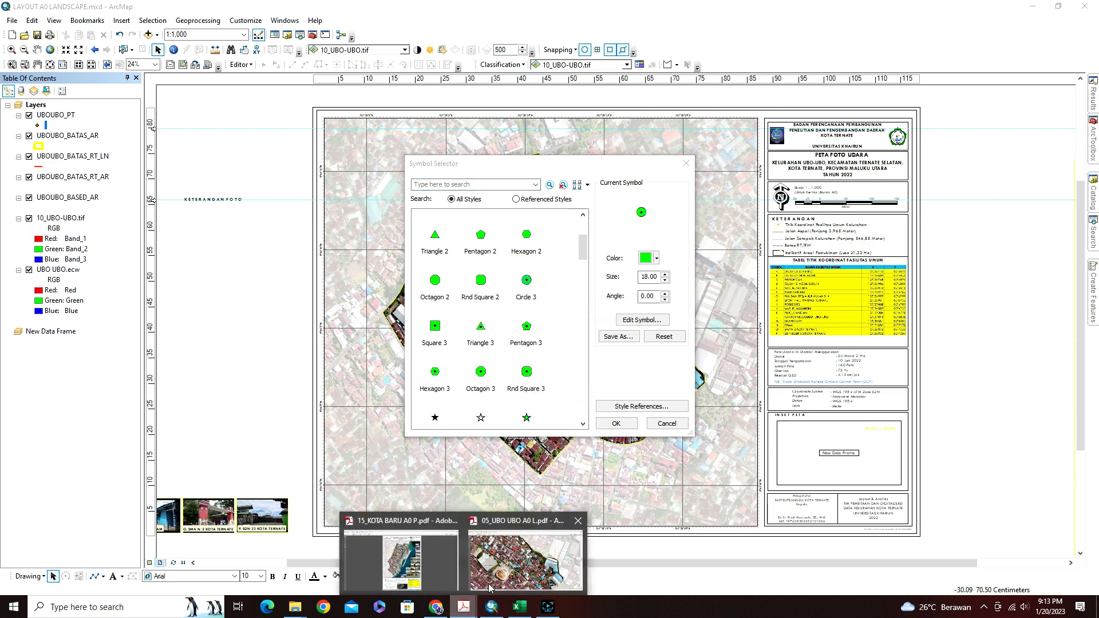
pyautogui.click(522, 552)
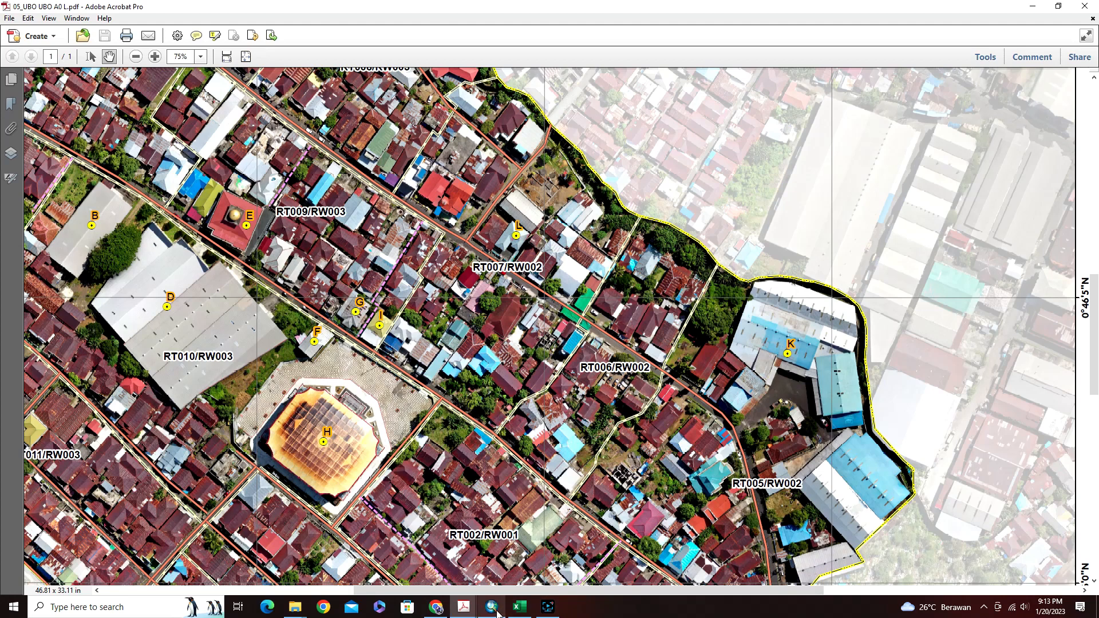
pyautogui.click(523, 549)
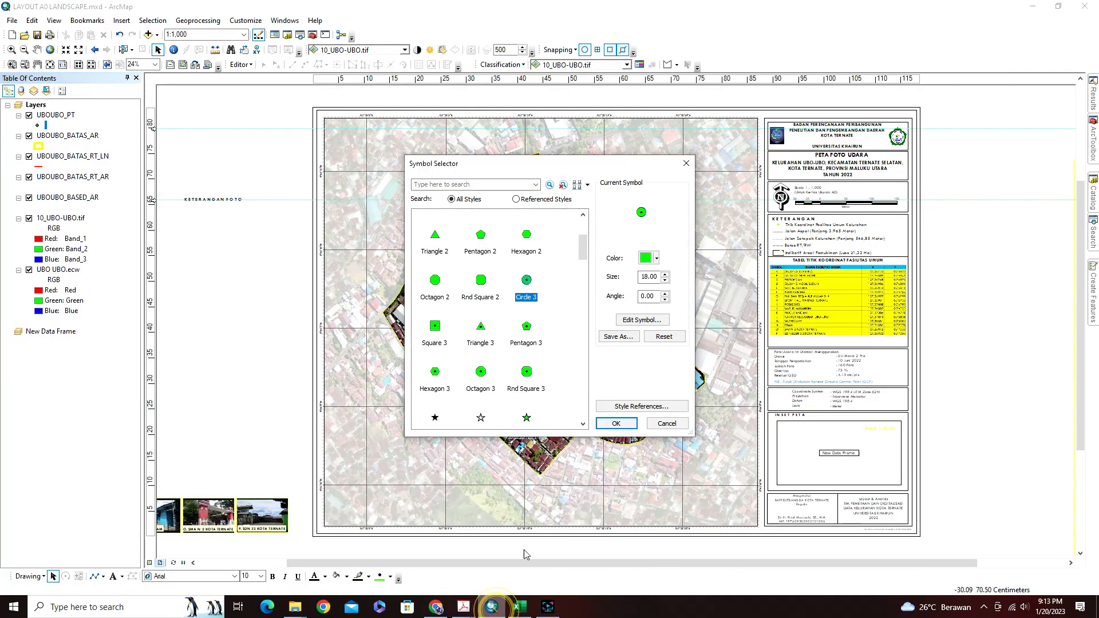
# Colour the UBOUBO_PT marker yellow, set its size to 25 and accept the symbol.
pyautogui.click(646, 258)
pyautogui.click(684, 310)
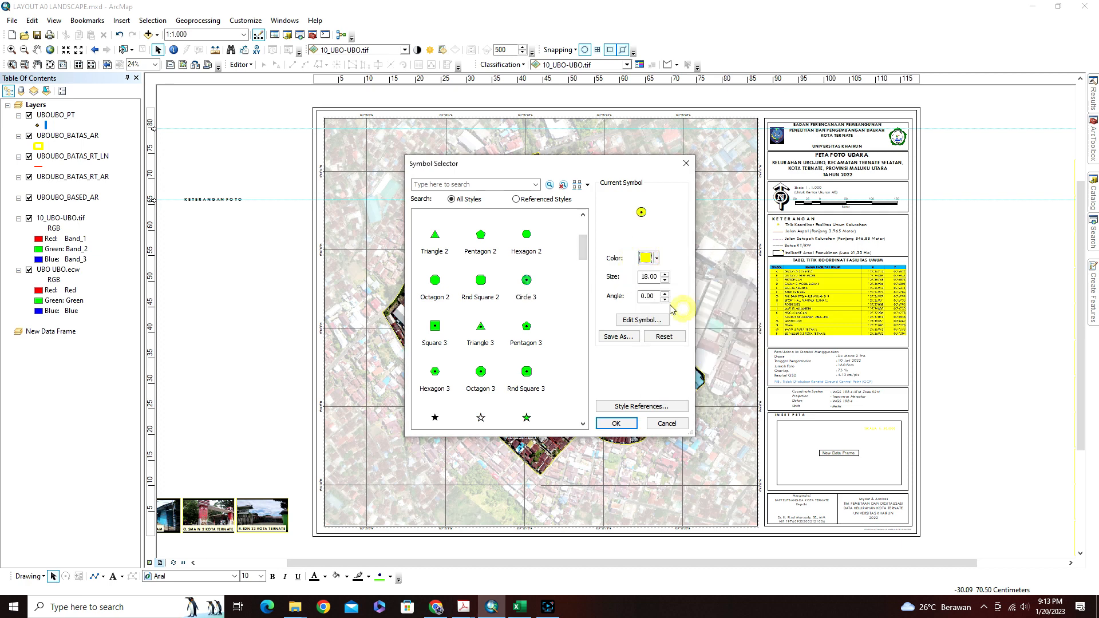
pyautogui.click(664, 276)
pyautogui.click(664, 275)
pyautogui.click(664, 276)
pyautogui.click(665, 275)
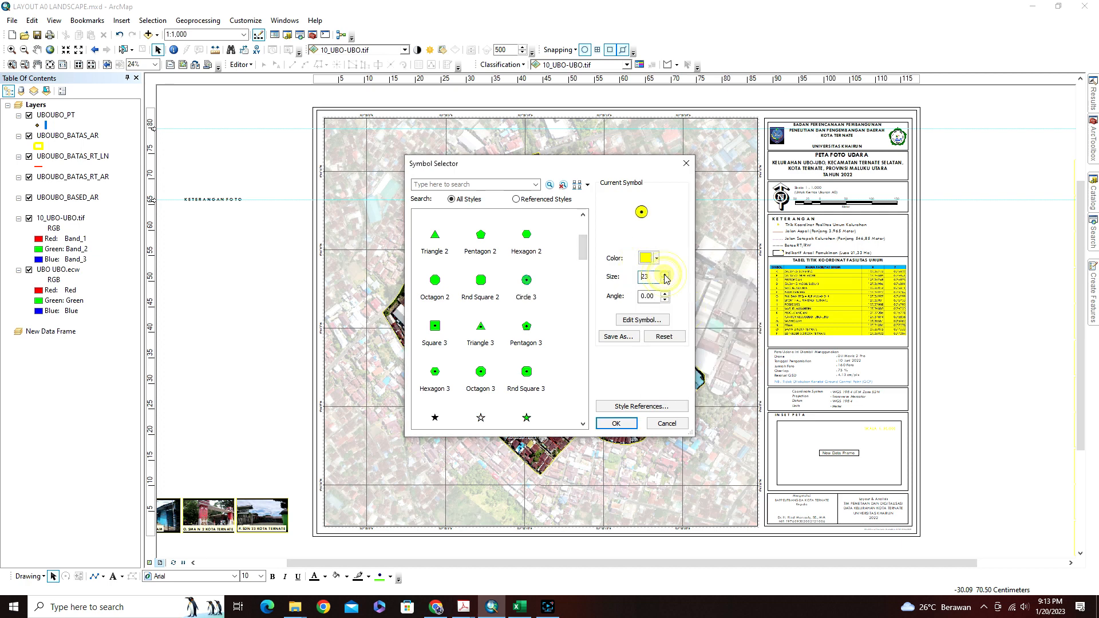
pyautogui.click(665, 275)
pyautogui.click(665, 275)
pyautogui.click(664, 275)
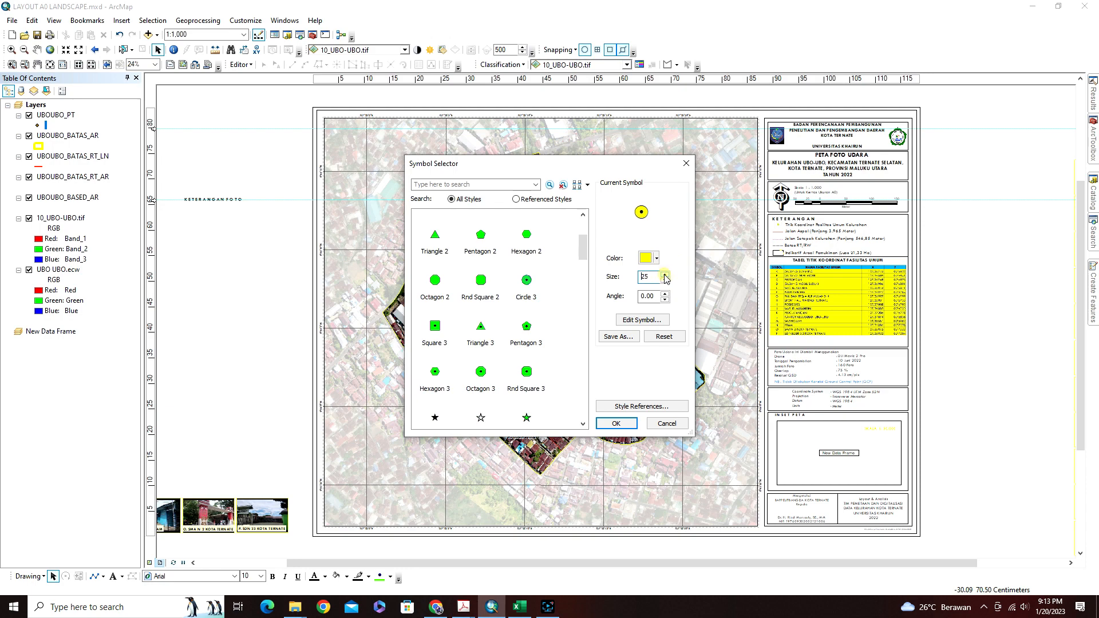
pyautogui.click(616, 423)
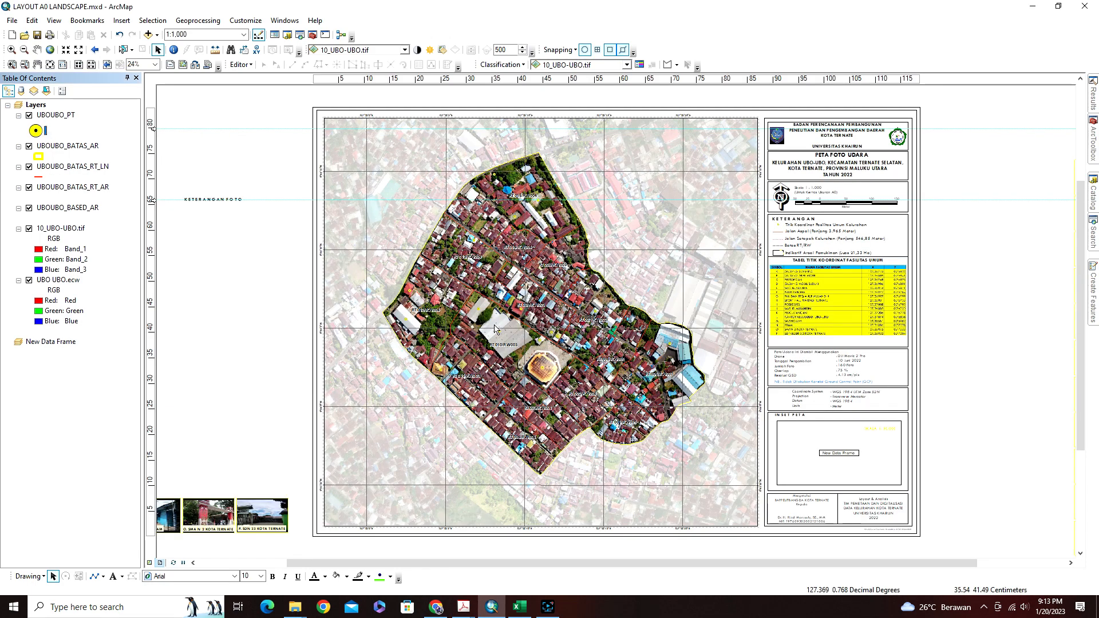
# Review the fields and facility records in the UBOUBO_PT attribute table and close it.
pyautogui.rightClick(58, 116)
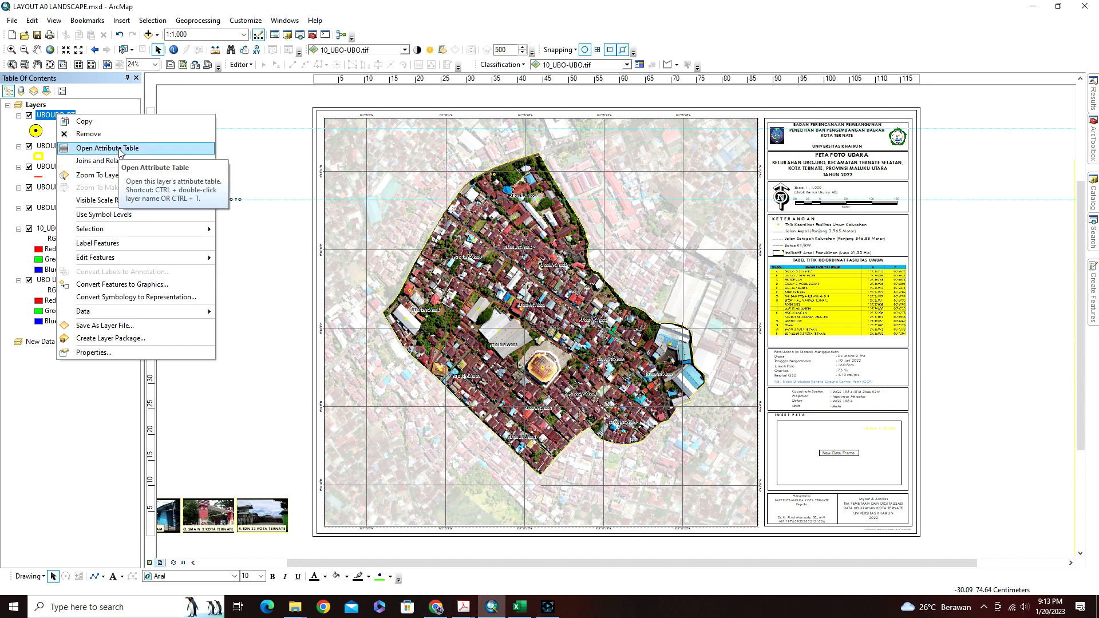
pyautogui.click(107, 148)
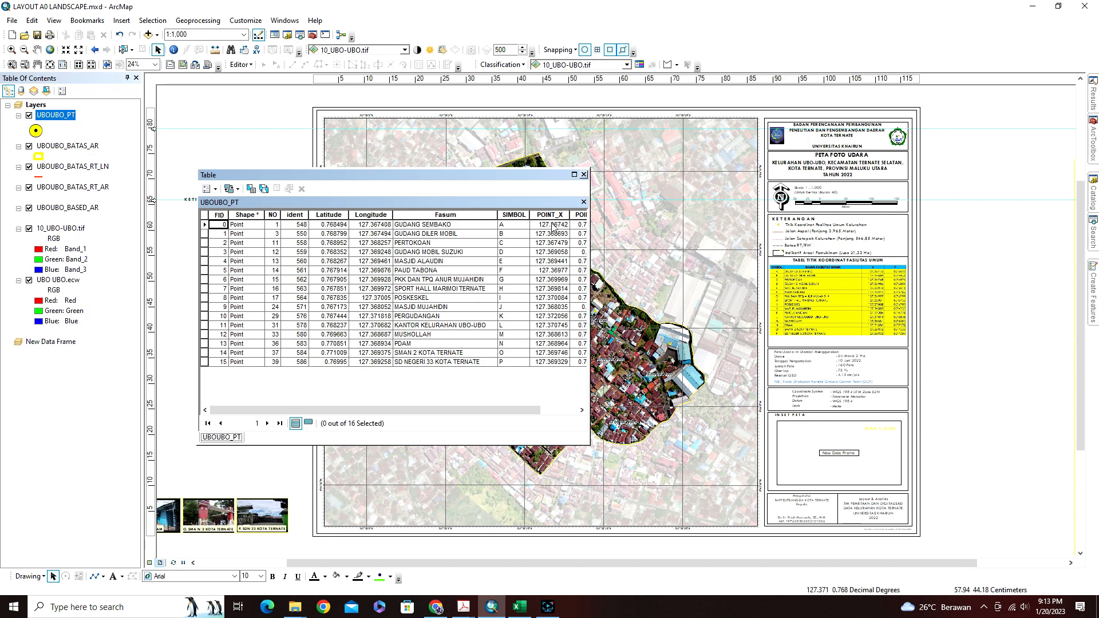
pyautogui.click(584, 174)
# Turn on labelling for the UBOUBO_PT layer in its properties and use SIMBOL as the label field.
pyautogui.rightClick(51, 120)
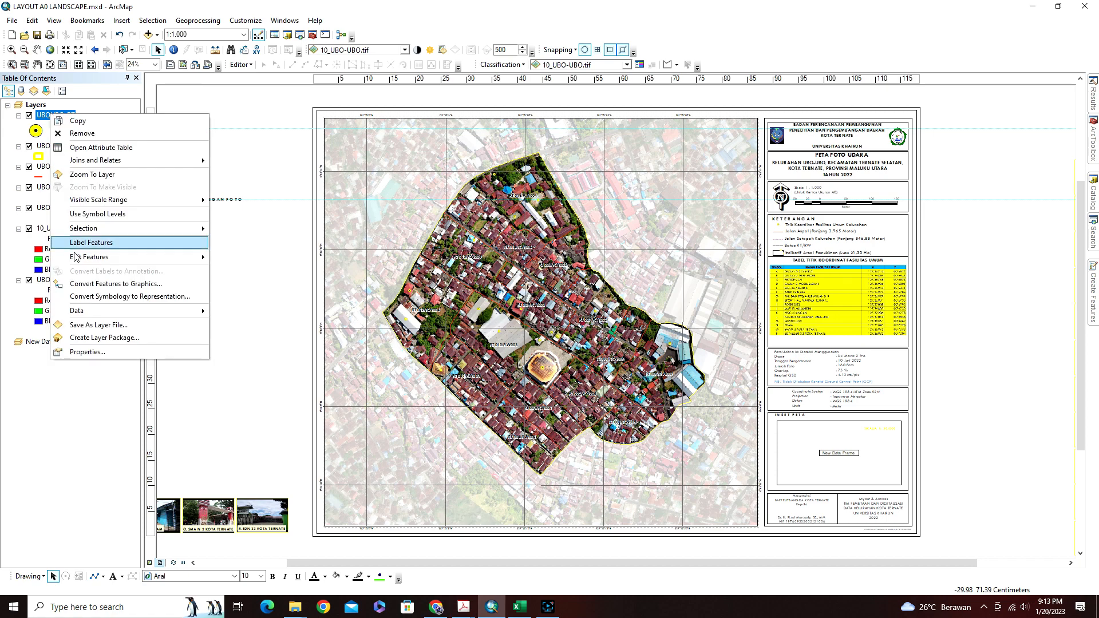
pyautogui.click(95, 352)
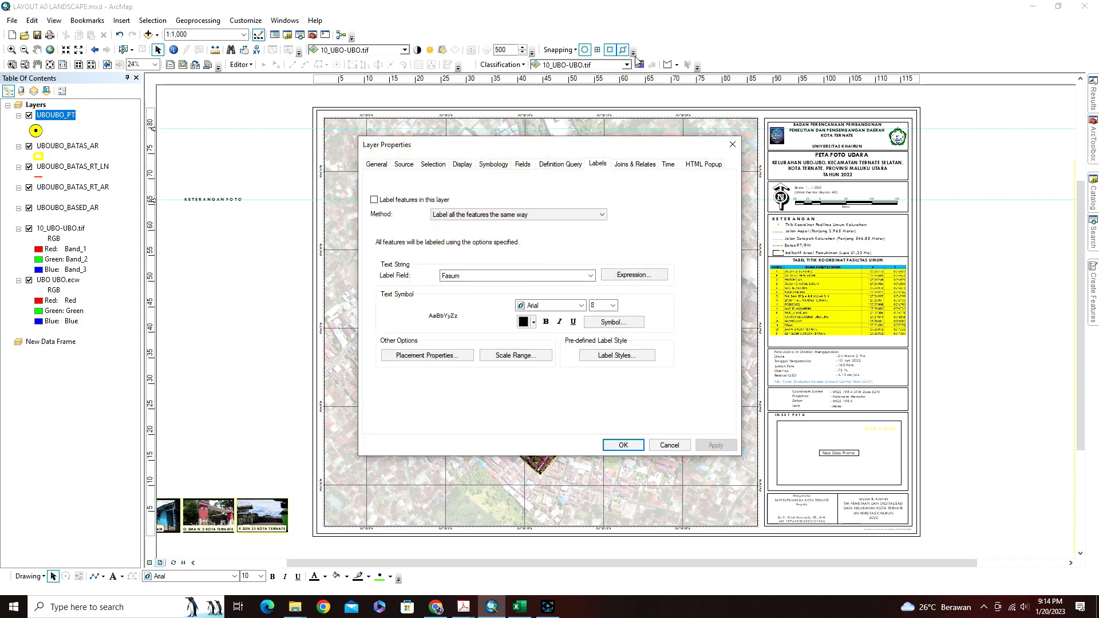
pyautogui.click(374, 201)
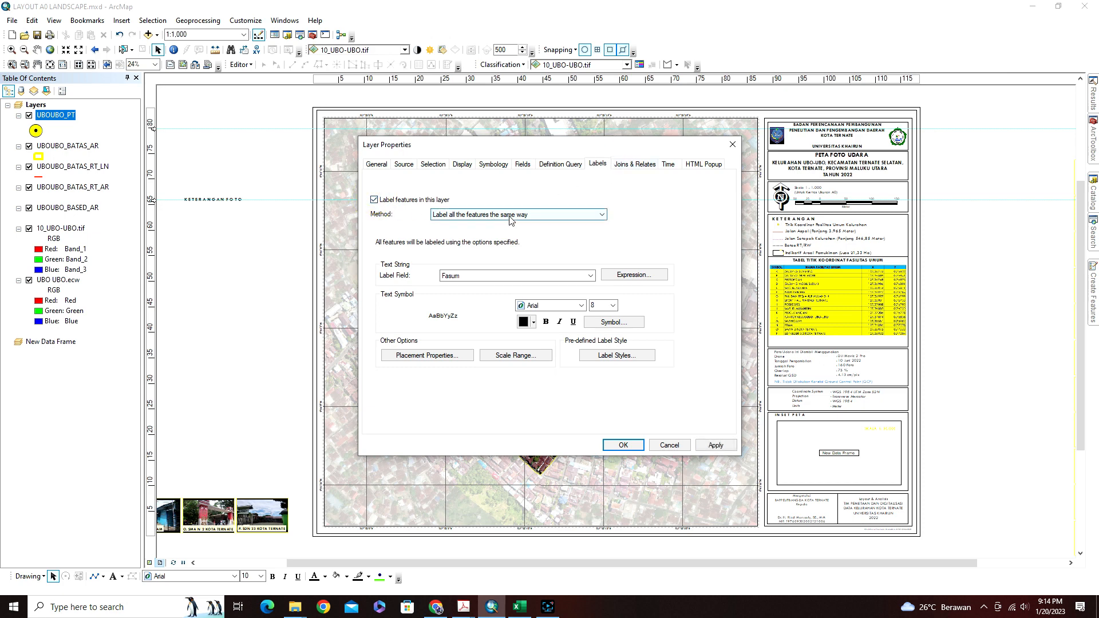
pyautogui.click(475, 276)
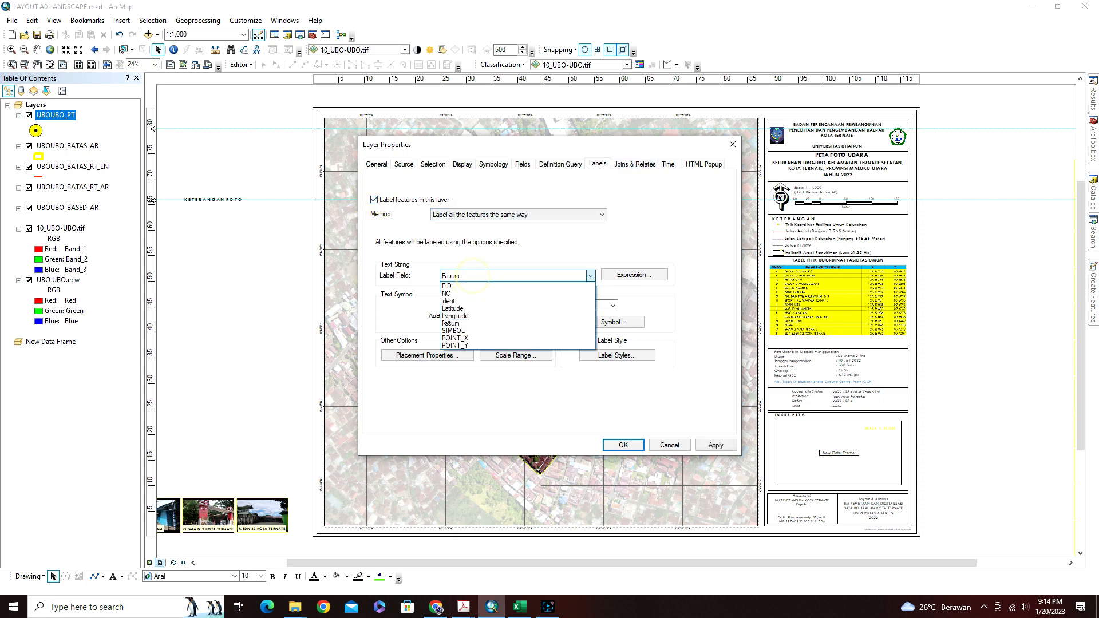
pyautogui.click(453, 331)
# Set the UBOUBO_PT label text size to 24.
pyautogui.click(613, 305)
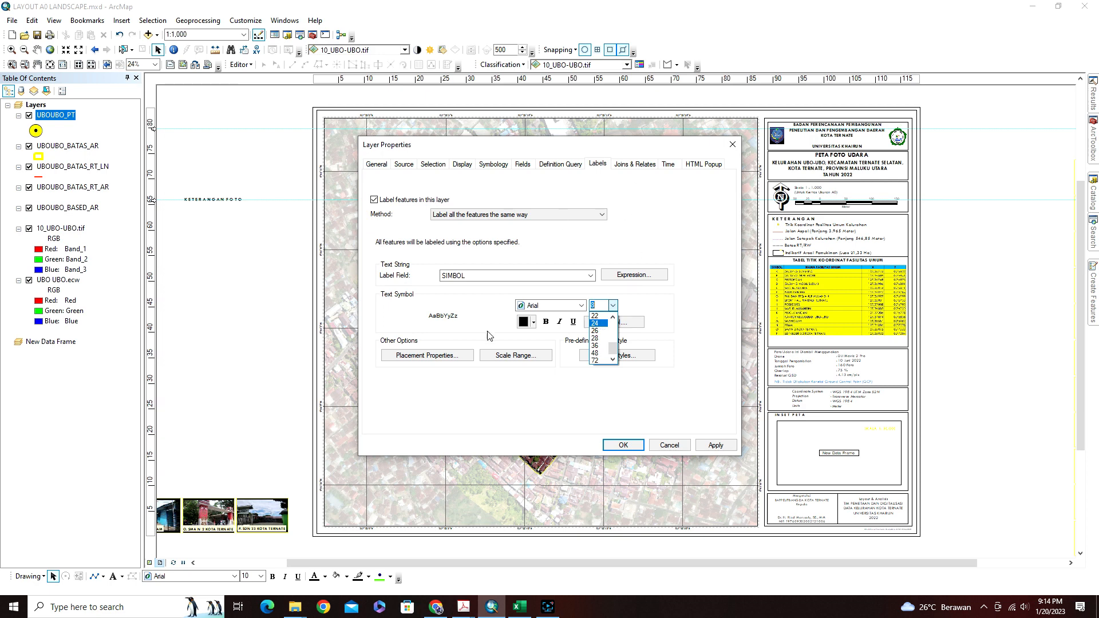
pyautogui.click(526, 388)
pyautogui.click(612, 305)
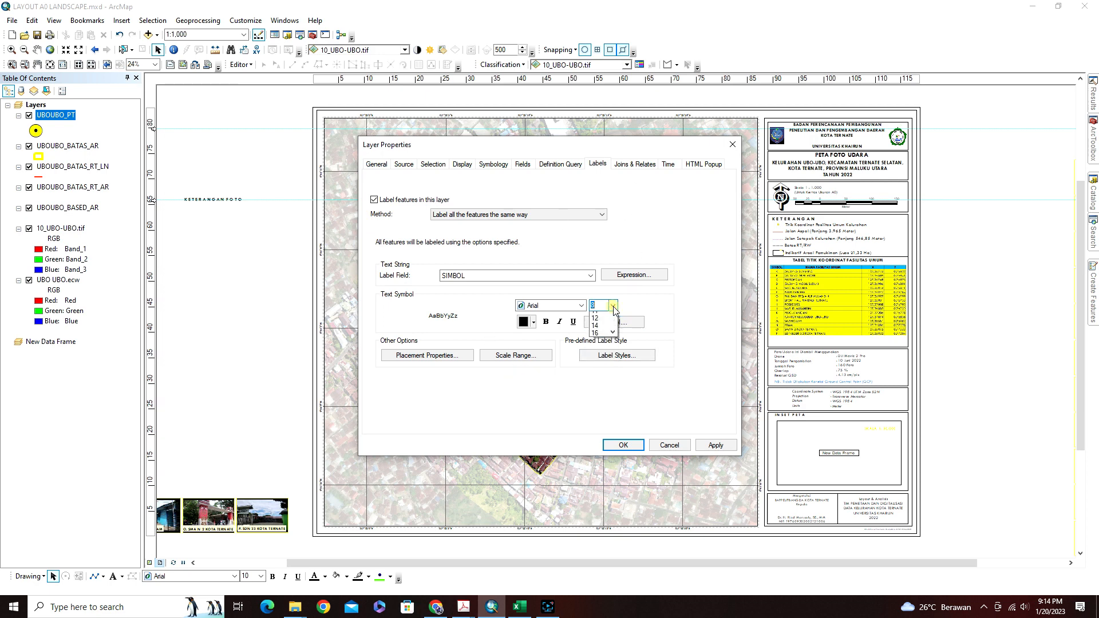
pyautogui.scroll(-2, 601, 338)
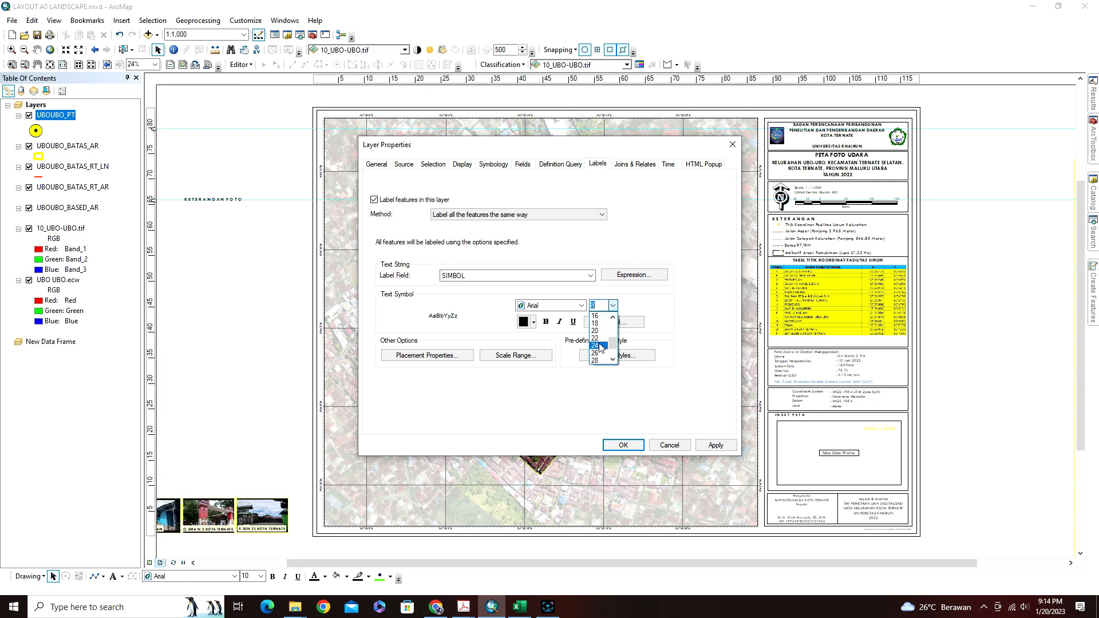
pyautogui.click(599, 345)
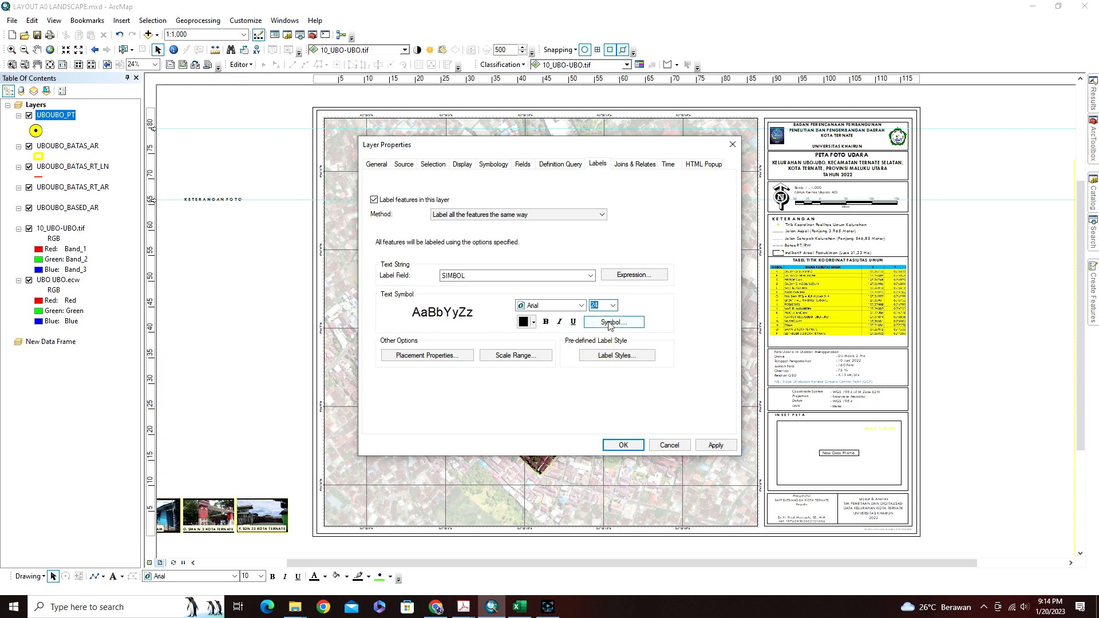
# Open the UBOUBO_PT label text symbol for editing and give it a Halo mask.
pyautogui.click(610, 323)
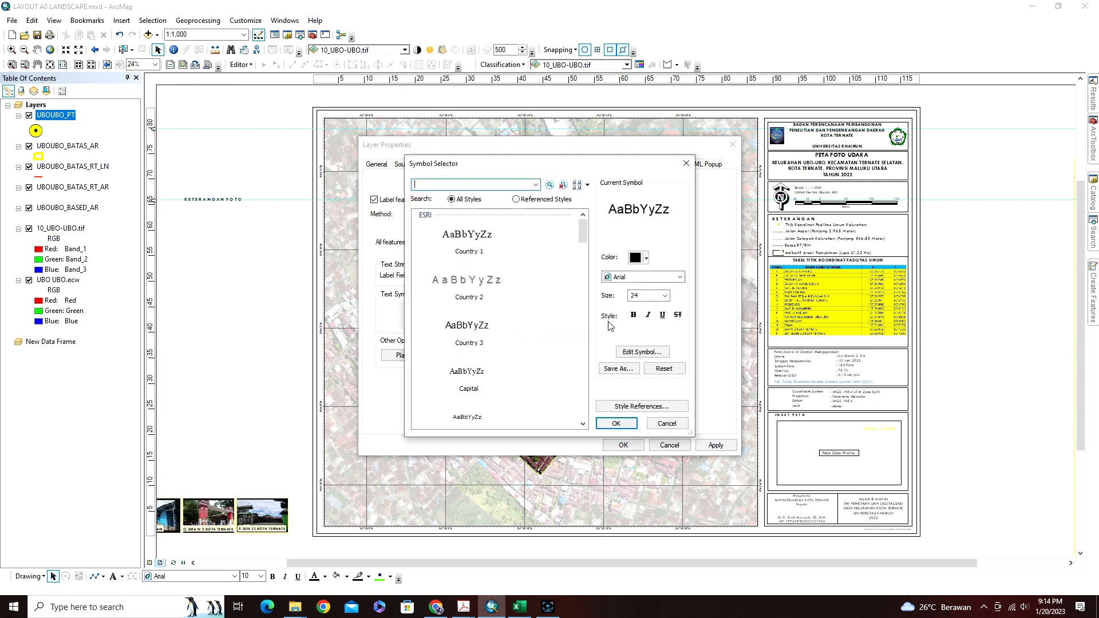
pyautogui.click(631, 353)
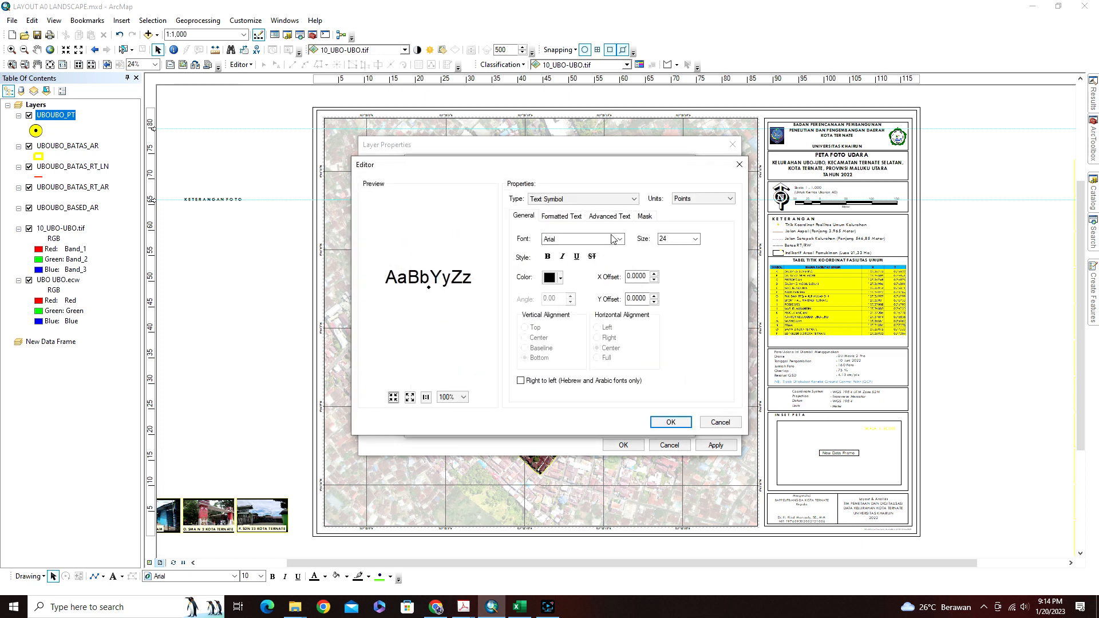
pyautogui.click(642, 217)
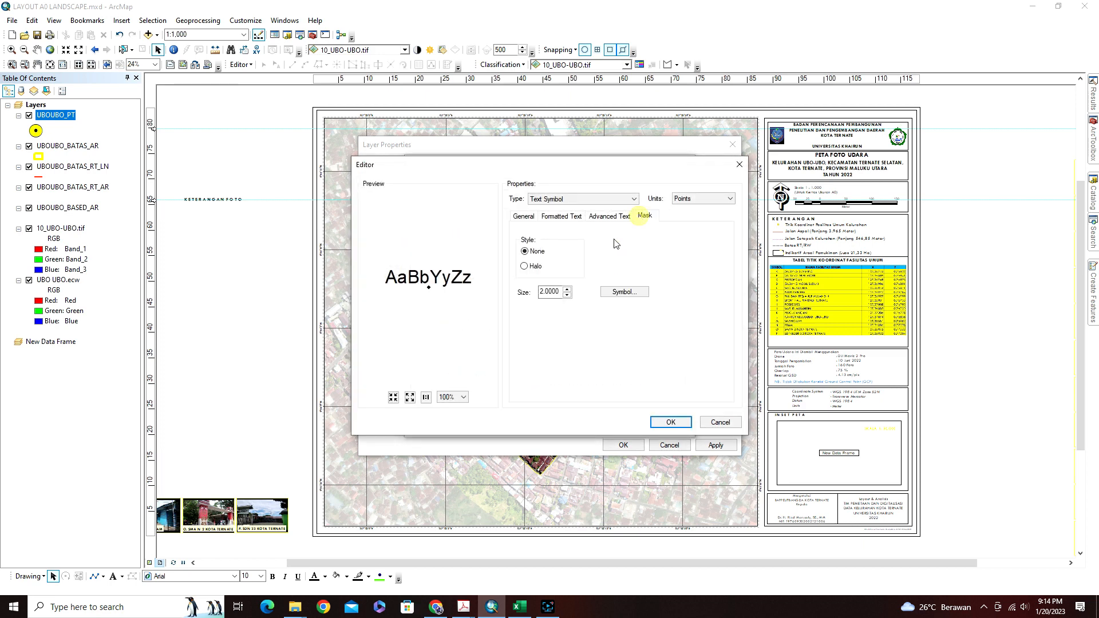
pyautogui.click(524, 267)
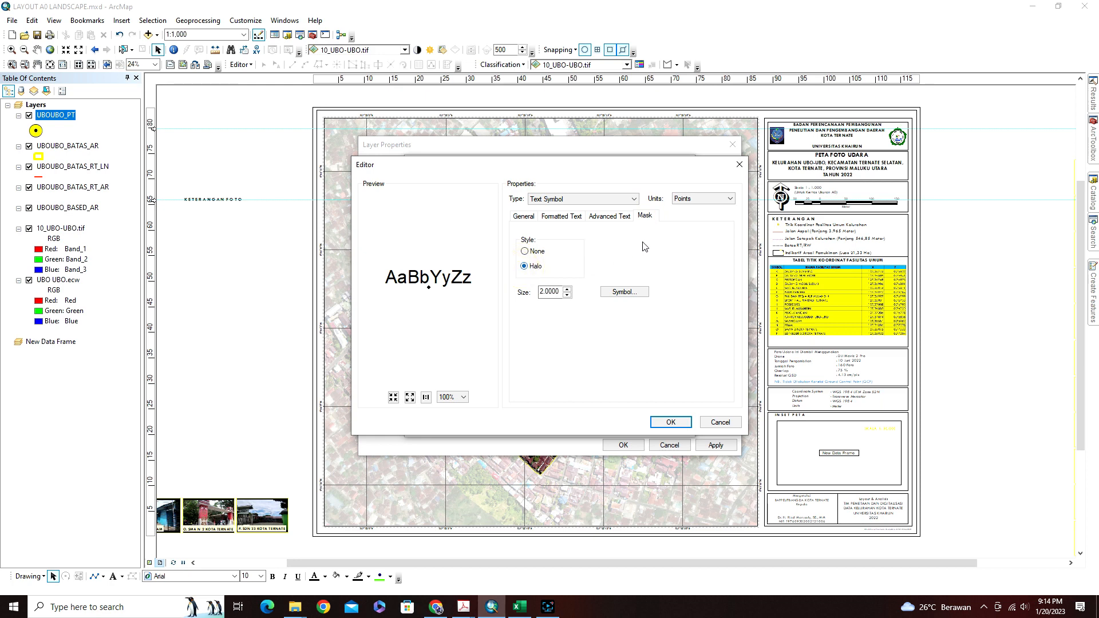
# Set both the fill colour and the outline colour of the label halo to orange and accept them.
pyautogui.click(625, 293)
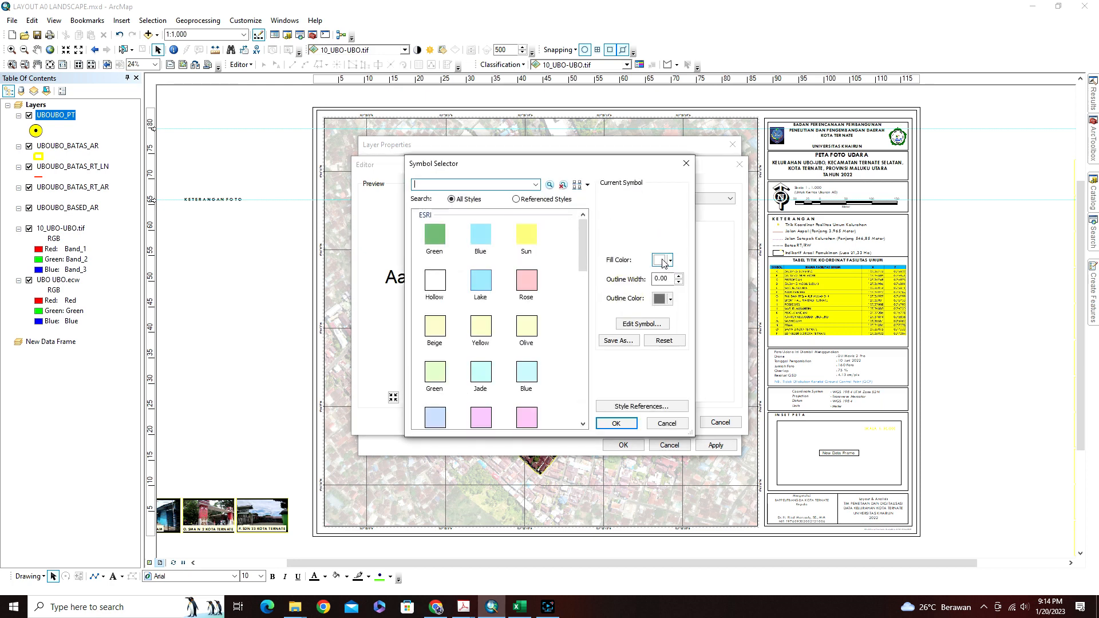
pyautogui.click(662, 261)
pyautogui.click(687, 311)
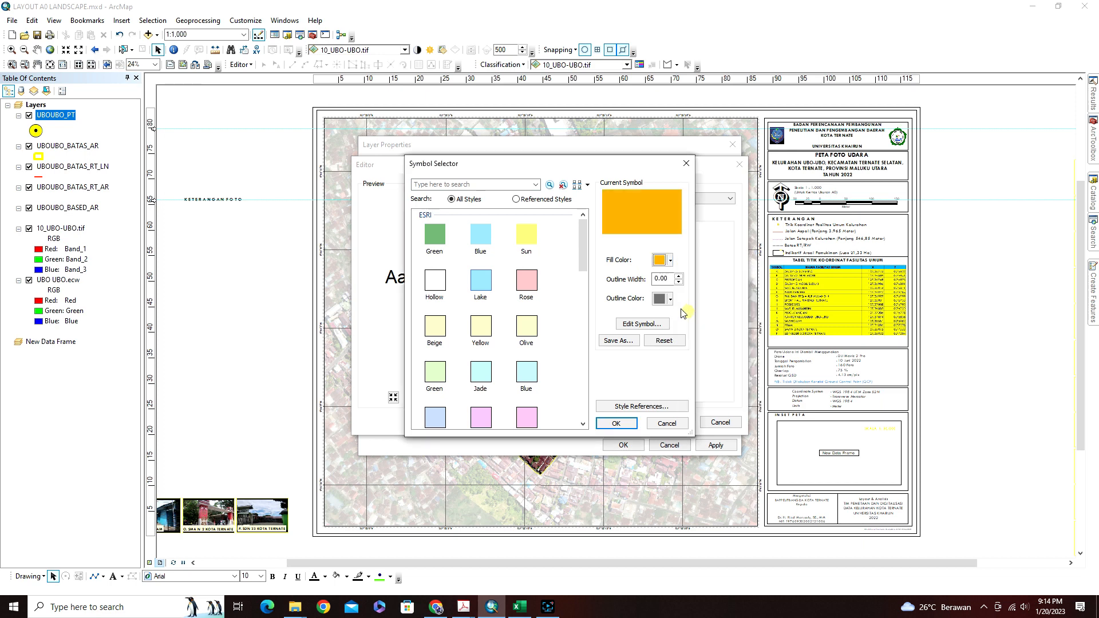
pyautogui.click(670, 298)
pyautogui.click(688, 349)
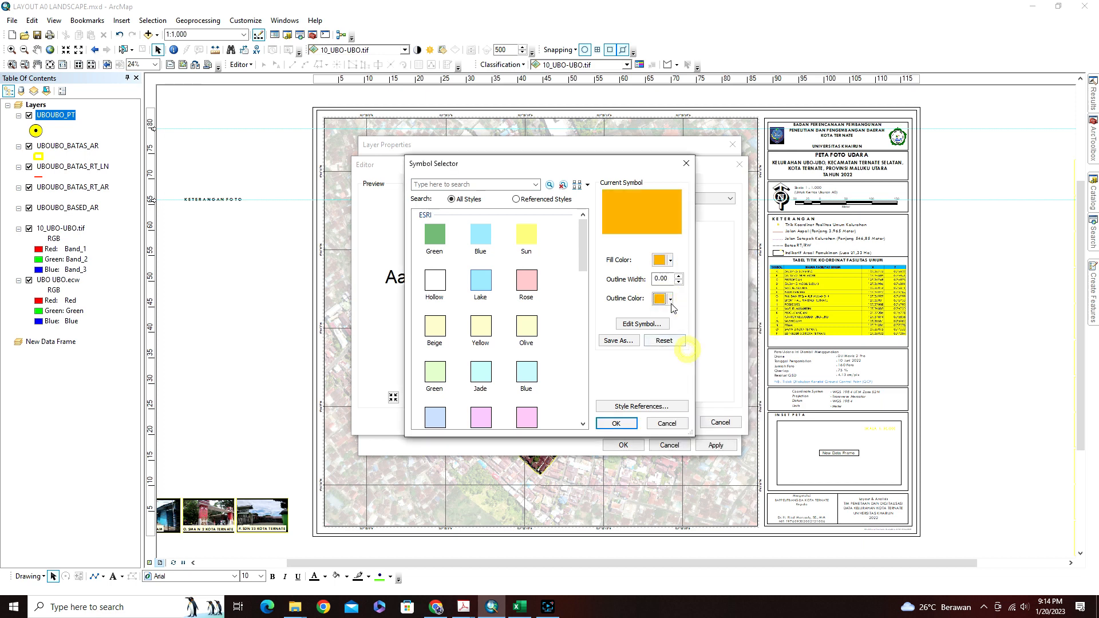
pyautogui.click(612, 423)
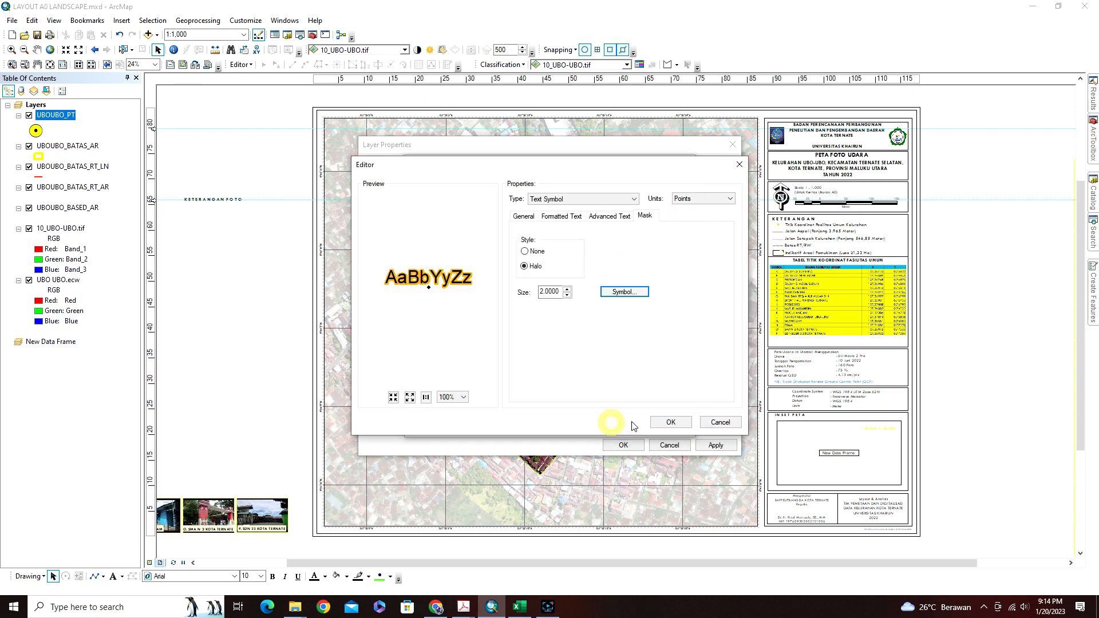
# Accept the edited text symbol, apply the UBOUBO_PT label settings and inspect the facility point labels on the layout.
pyautogui.click(670, 422)
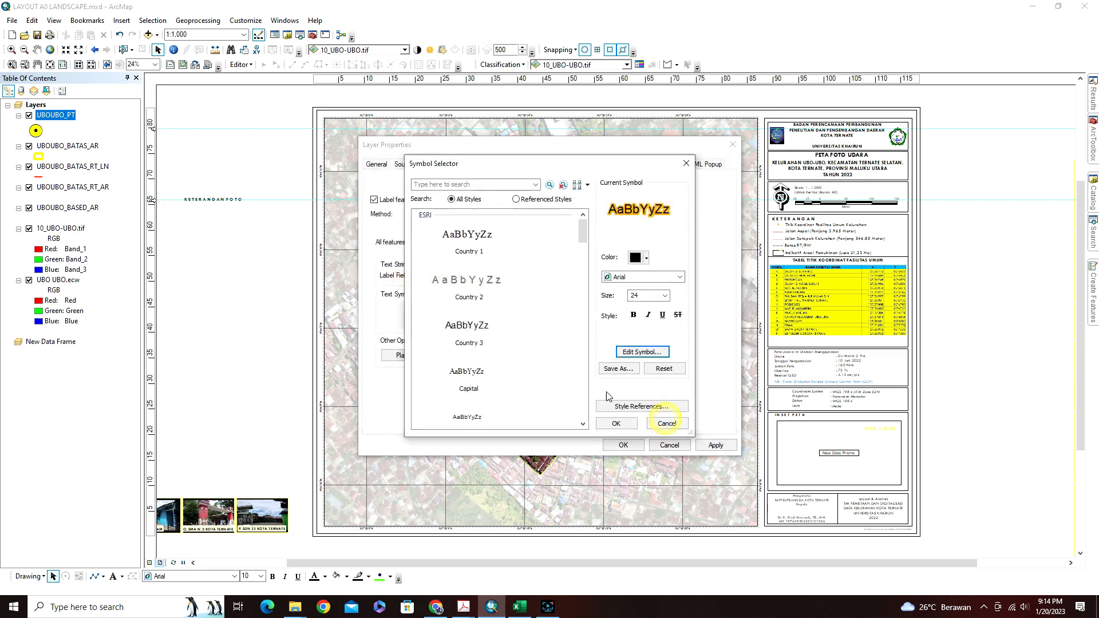
pyautogui.click(614, 424)
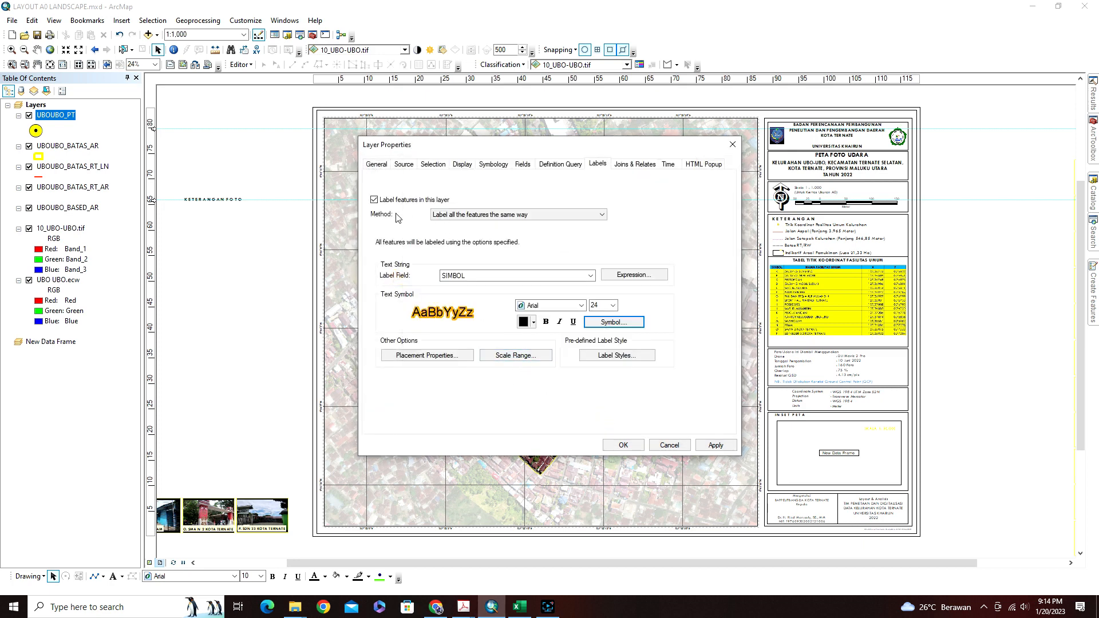
pyautogui.click(716, 445)
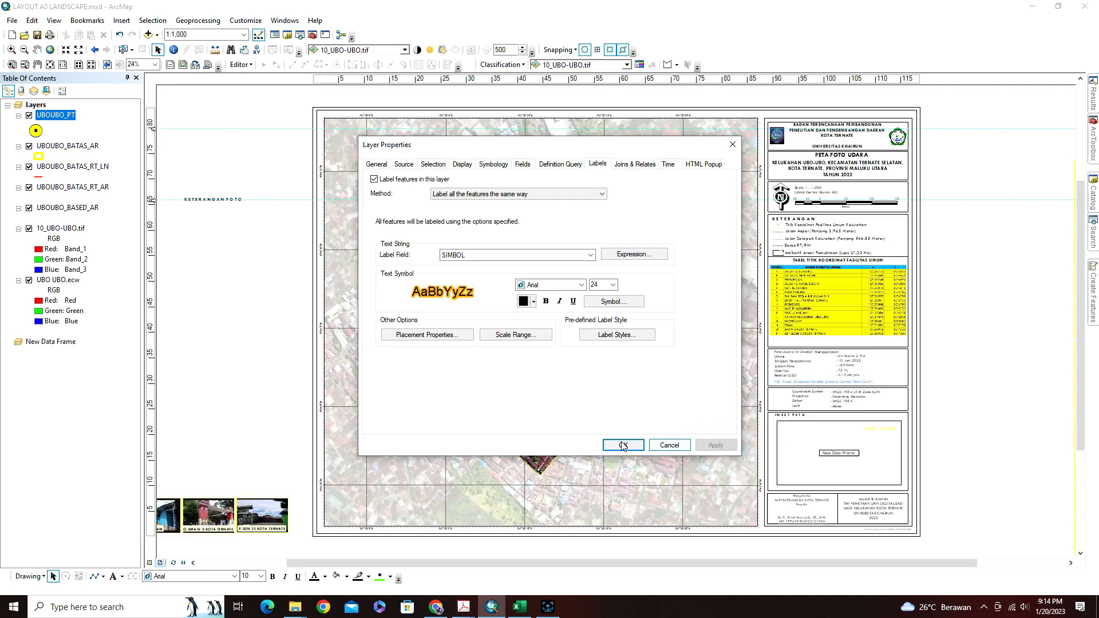
pyautogui.click(622, 445)
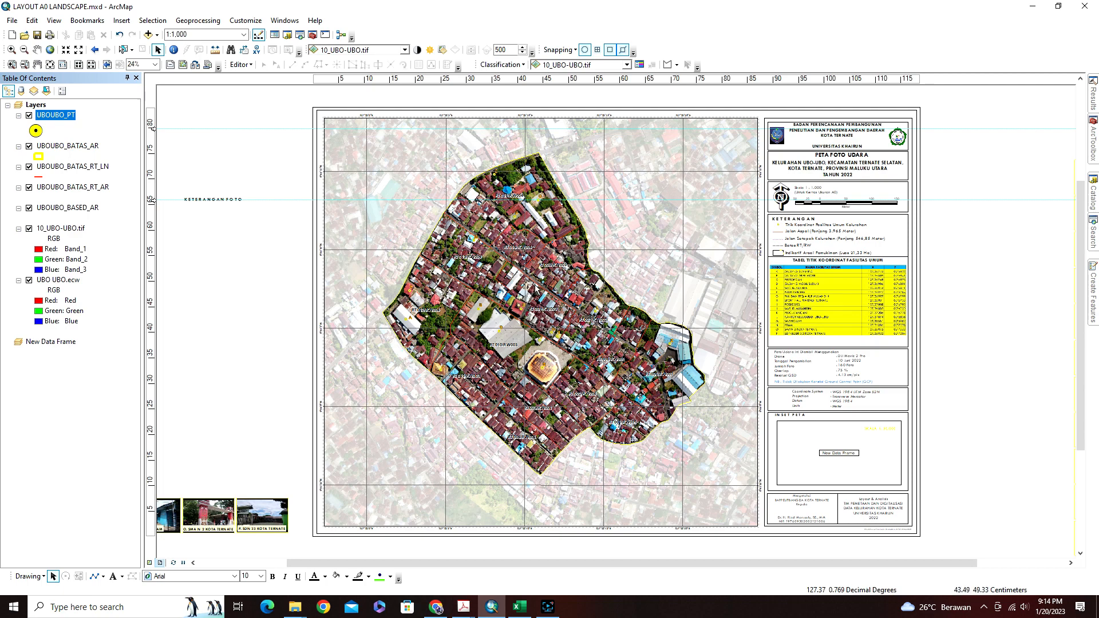
pyautogui.scroll(-1, 536, 288)
pyautogui.scroll(5, 535, 286)
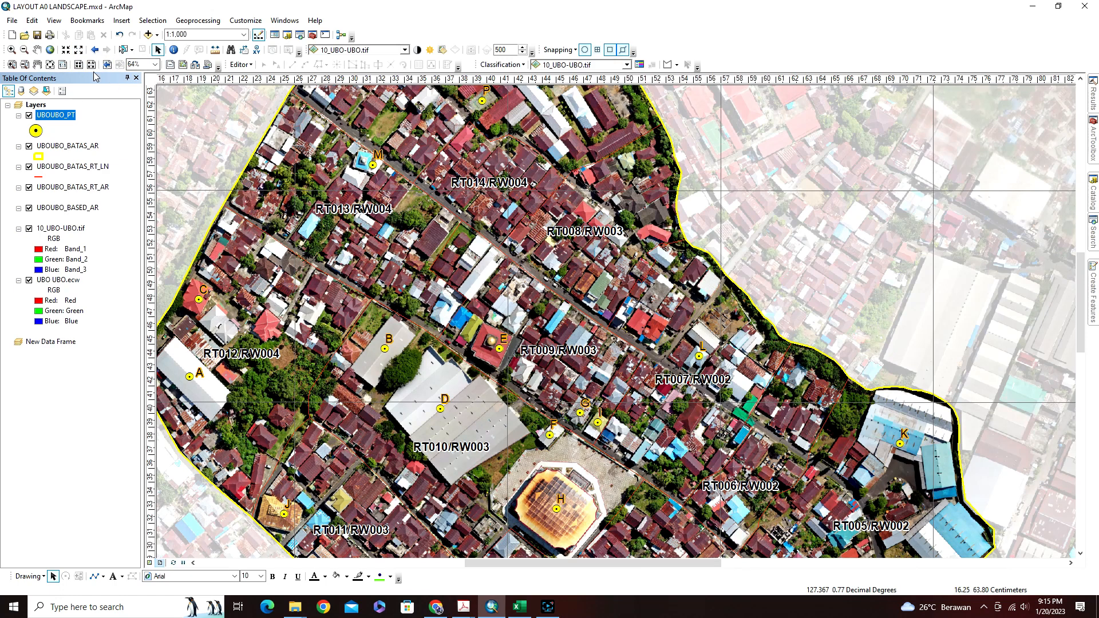
# Insert a one-column legend containing all the map layers, with the default legend title removed, on the layout page.
pyautogui.click(50, 65)
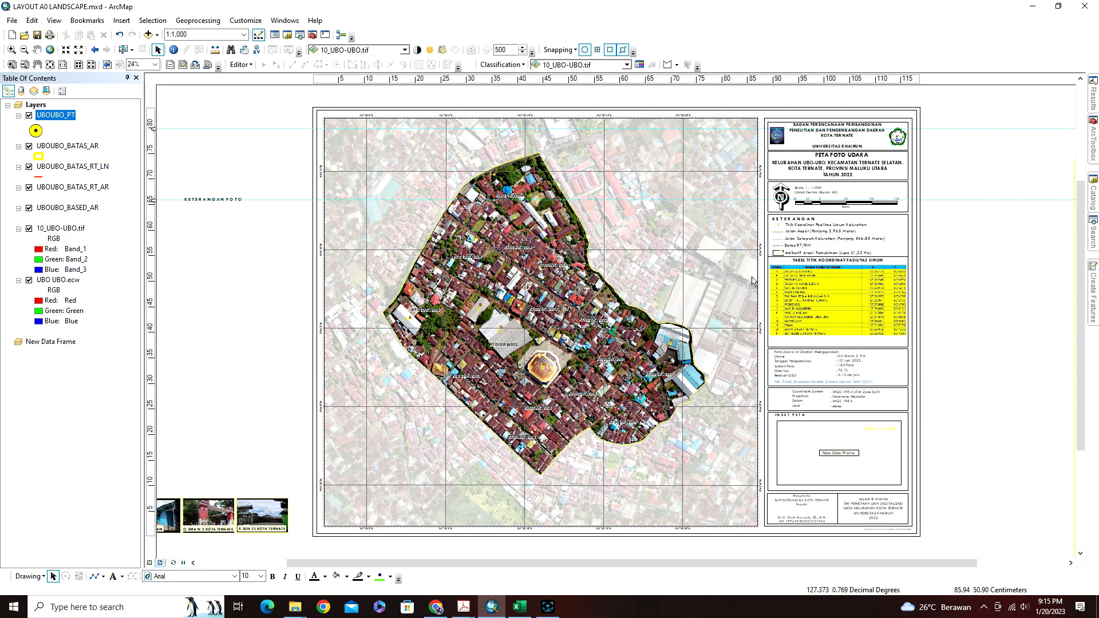
pyautogui.click(121, 21)
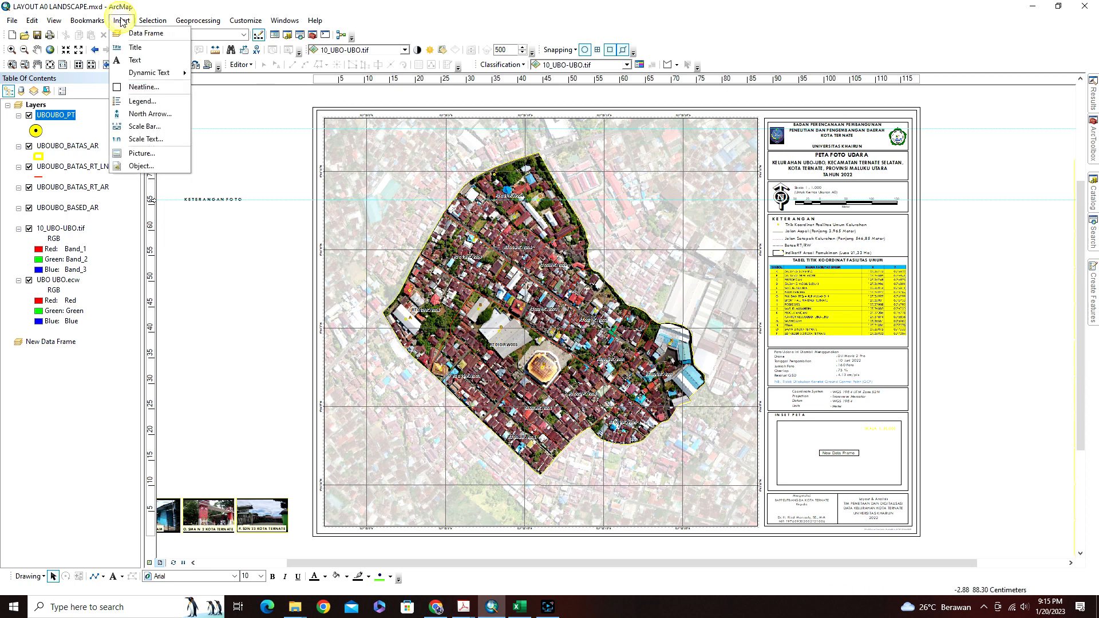
pyautogui.click(136, 101)
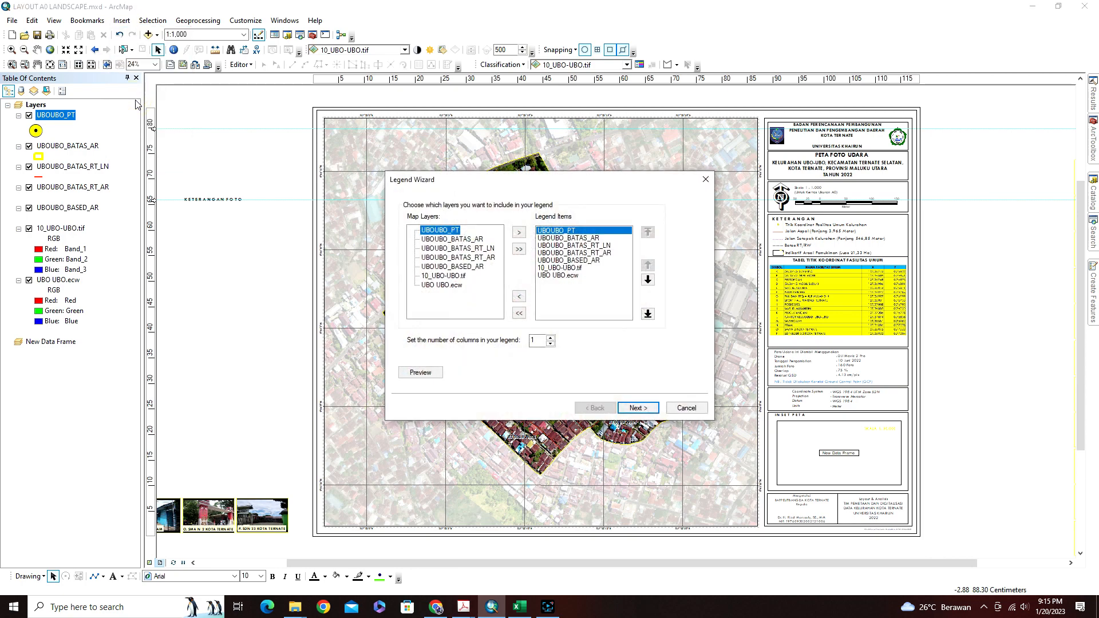
pyautogui.click(638, 407)
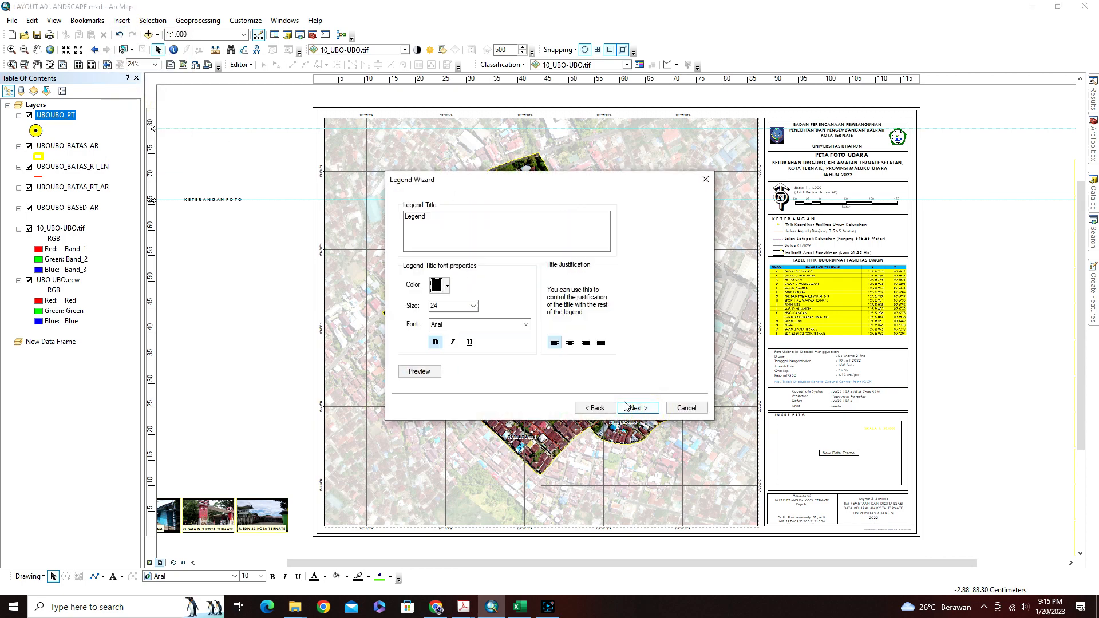
pyautogui.doubleClick(448, 225)
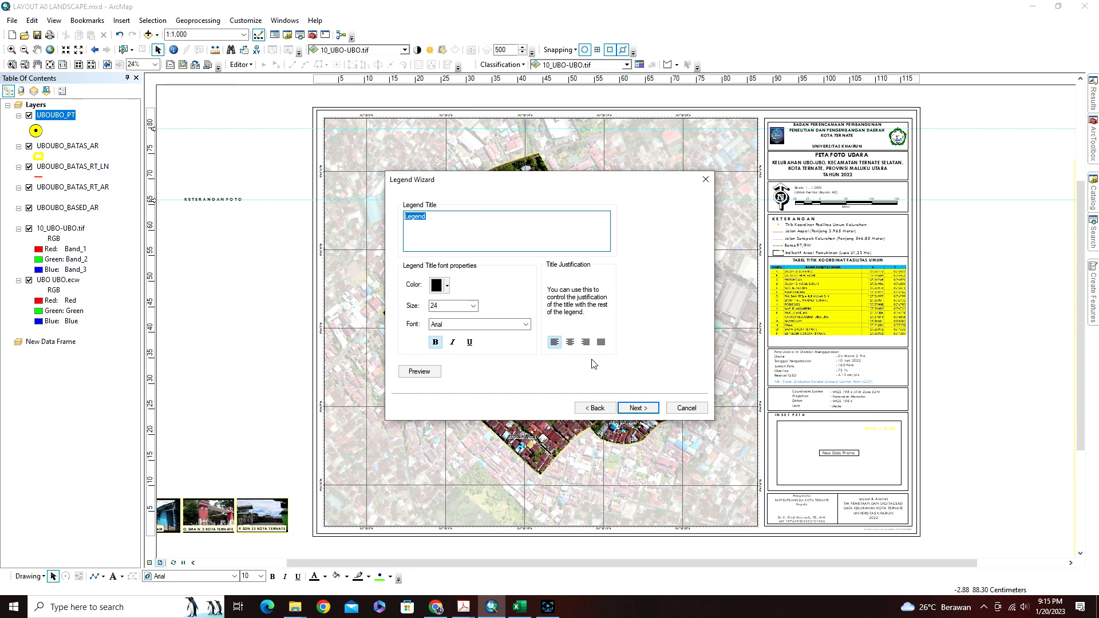
pyautogui.write('k')
pyautogui.click(638, 408)
pyautogui.click(639, 408)
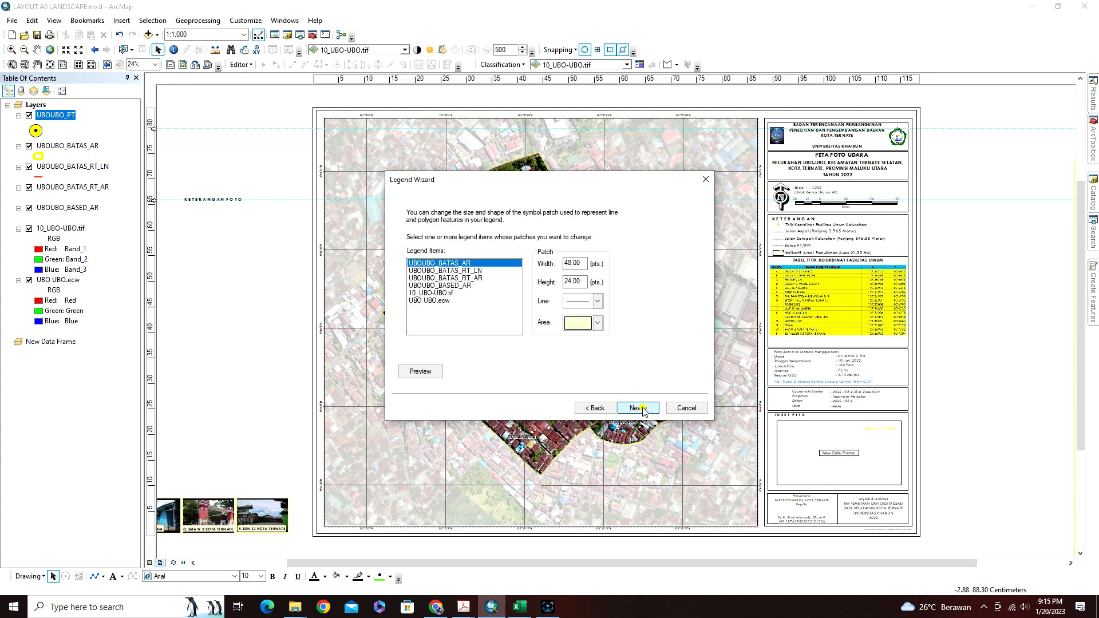
pyautogui.click(641, 409)
pyautogui.click(641, 408)
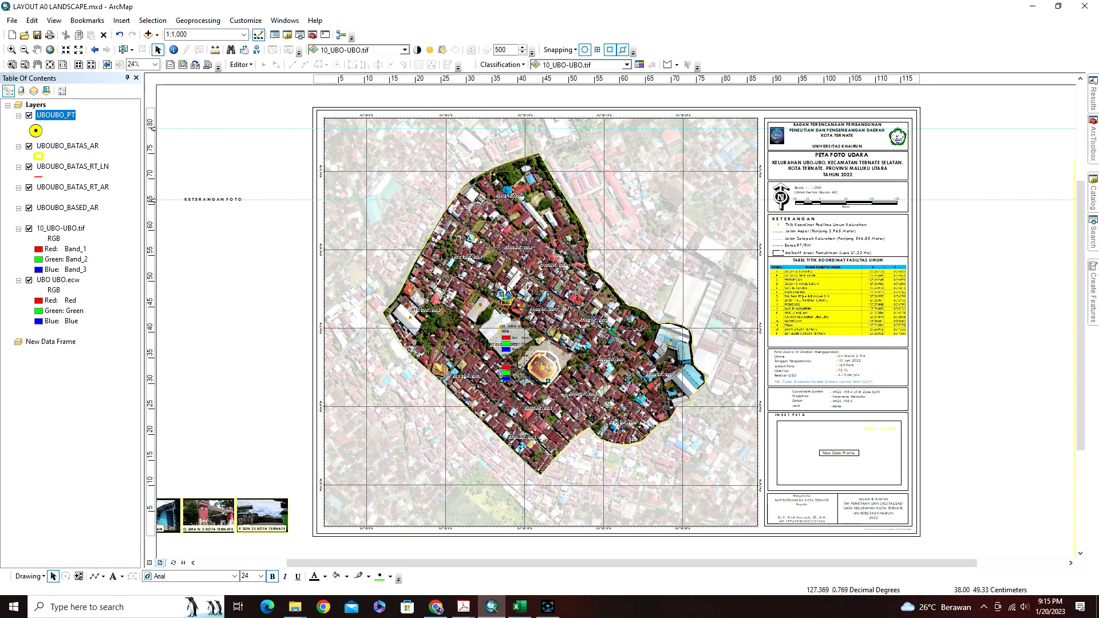
# Move the new legend into the empty space outside the page beside the map information column and convert it to graphics.
pyautogui.moveTo(518, 321); pyautogui.dragTo(973, 258)
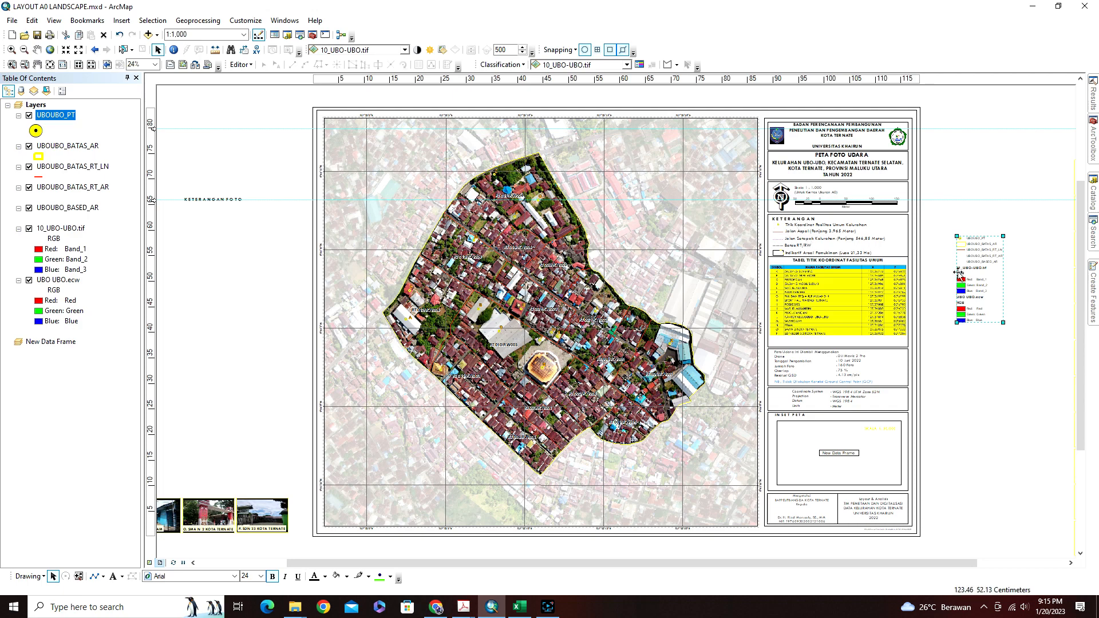
pyautogui.rightClick(984, 258)
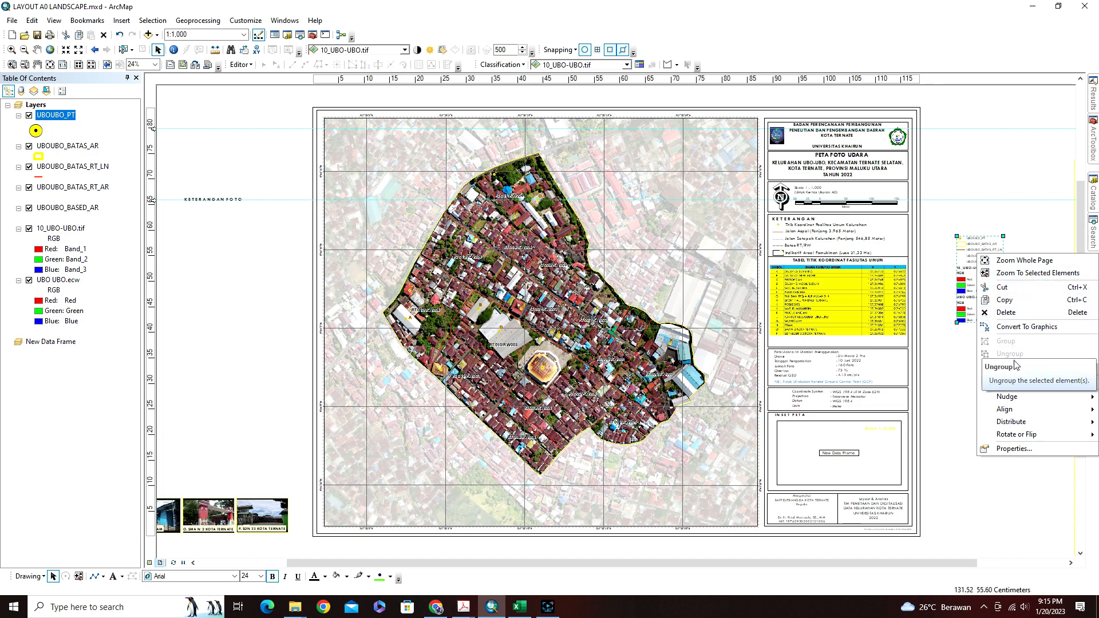
pyautogui.click(1028, 327)
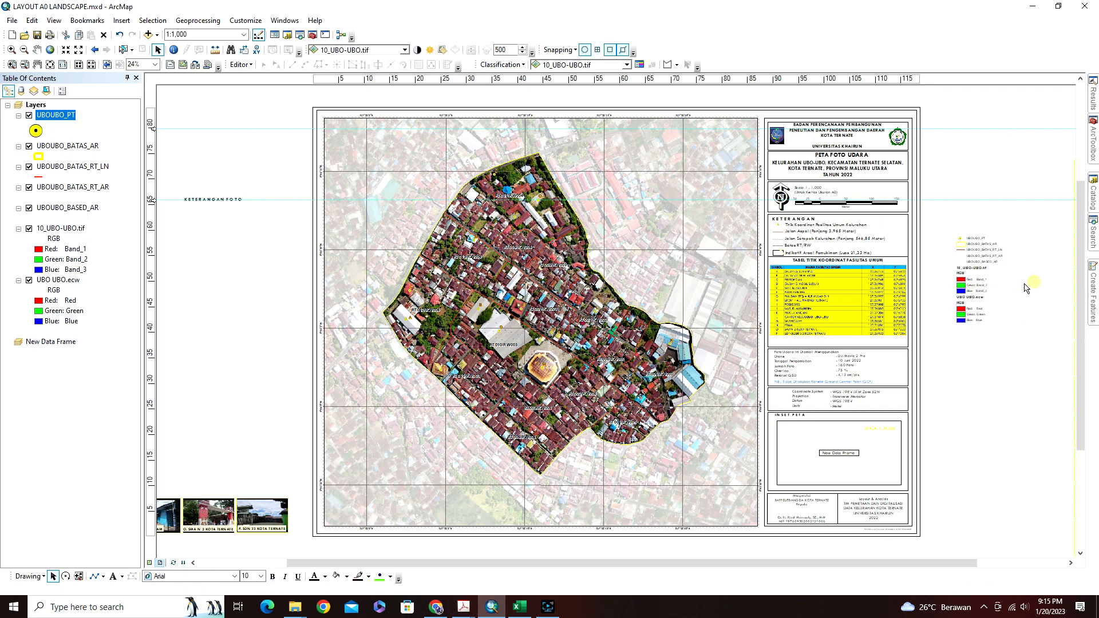
pyautogui.click(1026, 288)
pyautogui.click(976, 255)
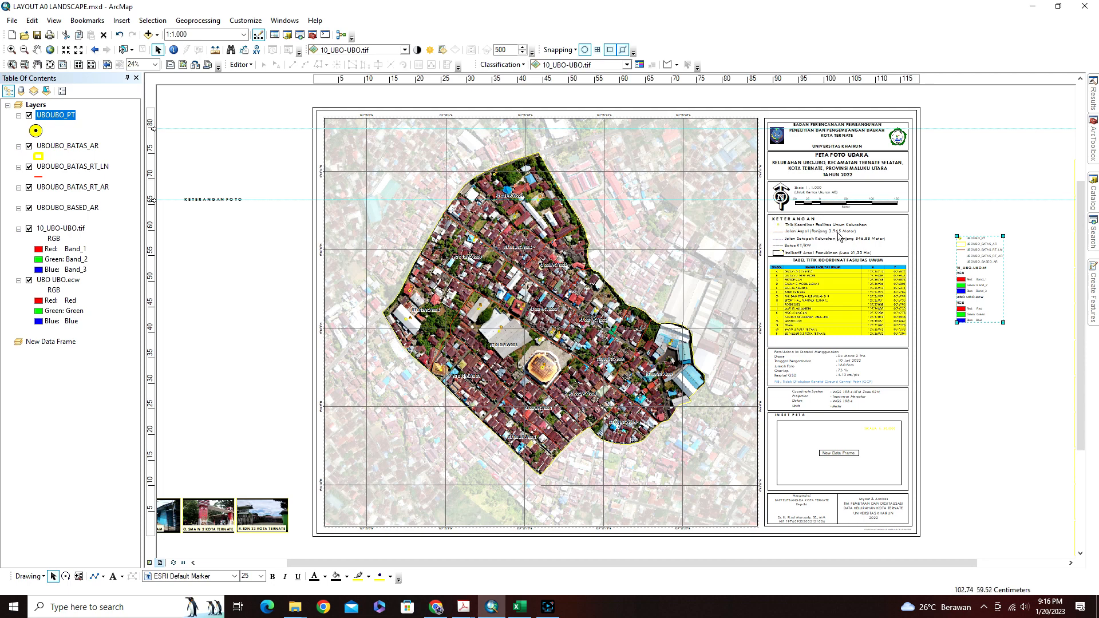
# Ungroup the converted legend graphics outside the page into separate legend entries.
pyautogui.click(1016, 264)
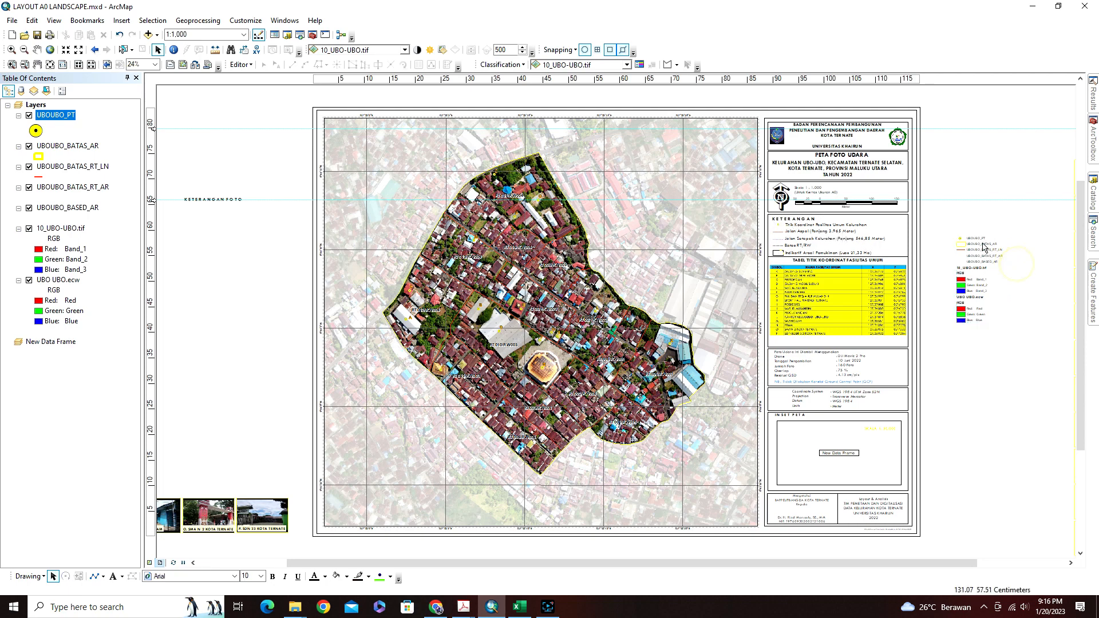
pyautogui.click(983, 247)
pyautogui.rightClick(983, 248)
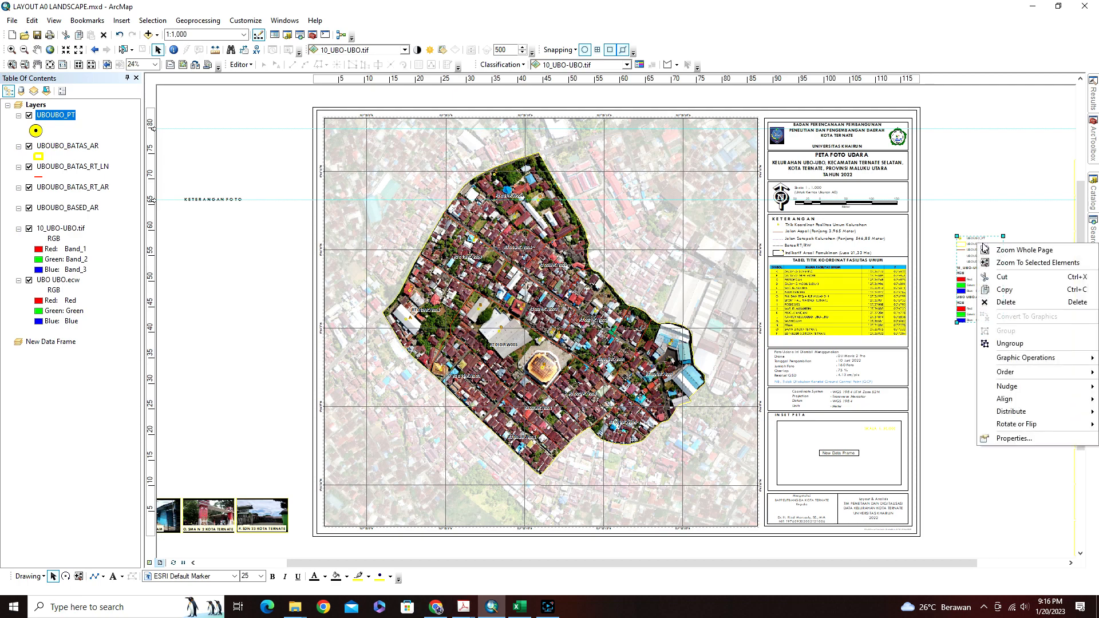
pyautogui.click(1008, 344)
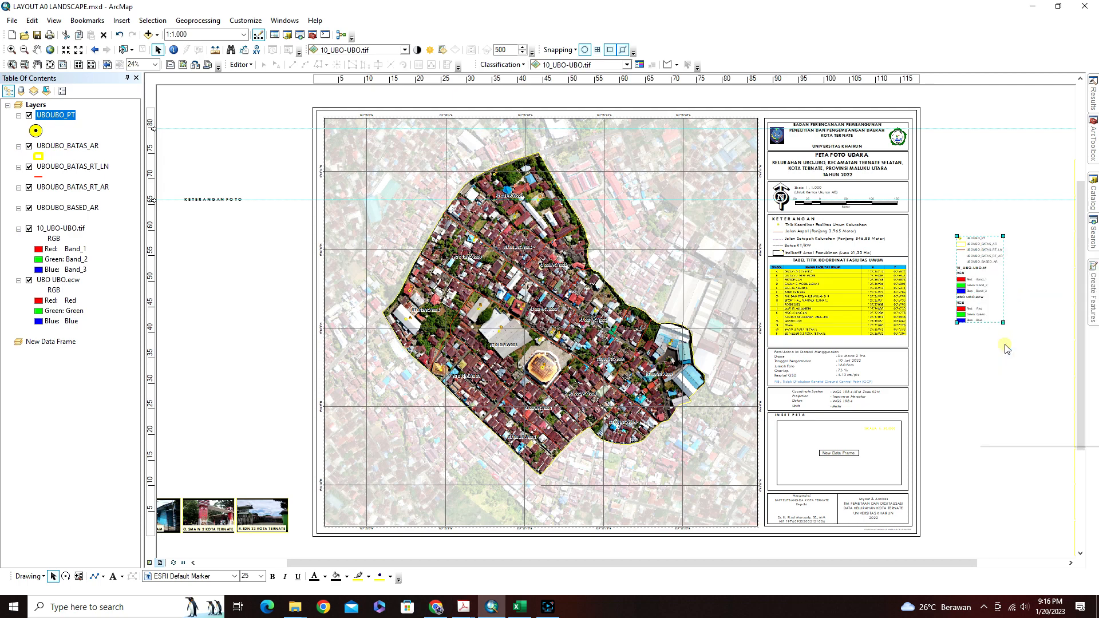
pyautogui.click(1012, 296)
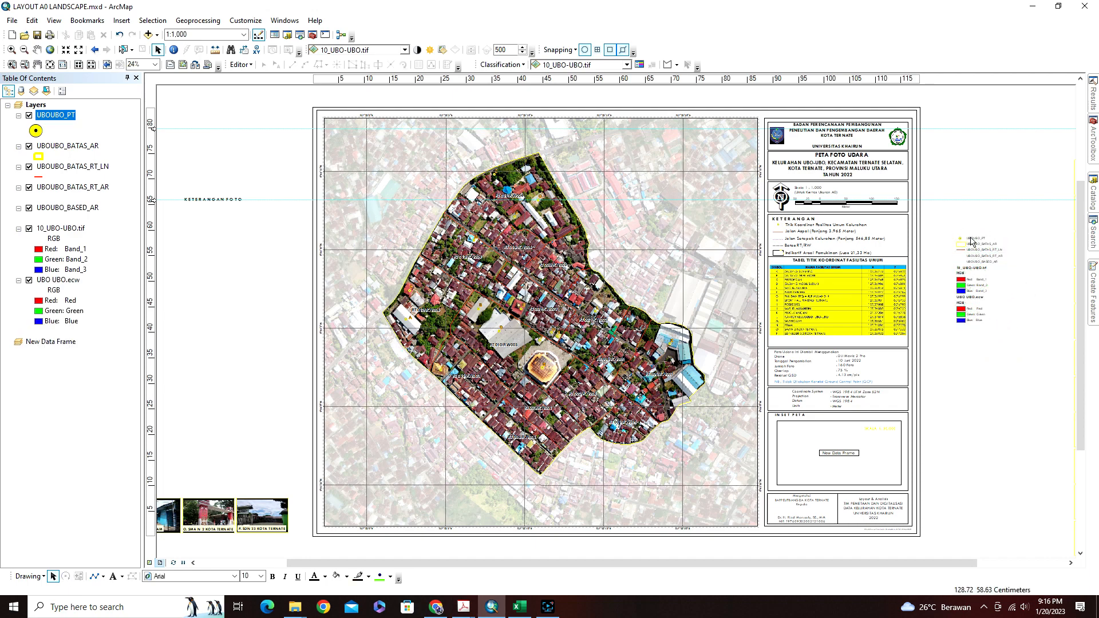
# Move the UBOUBO_PT legend entry above the other entries, ungroup it and move its yellow point symbol away from its label.
pyautogui.click(970, 239)
pyautogui.moveTo(971, 239); pyautogui.dragTo(962, 218)
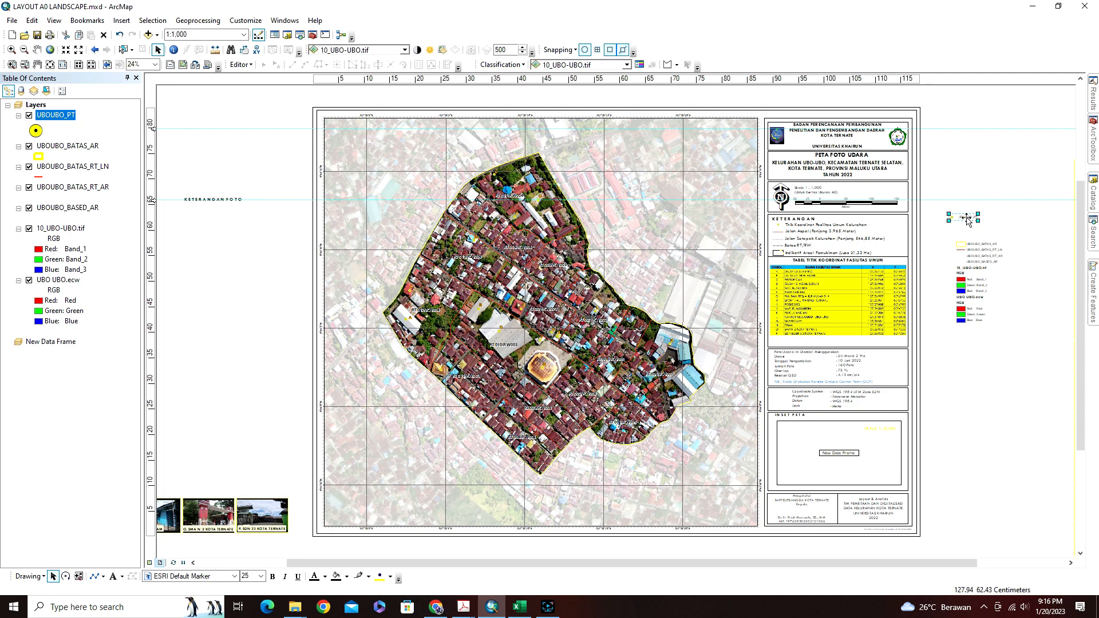
pyautogui.scroll(-2, 991, 223)
pyautogui.scroll(-3, 991, 224)
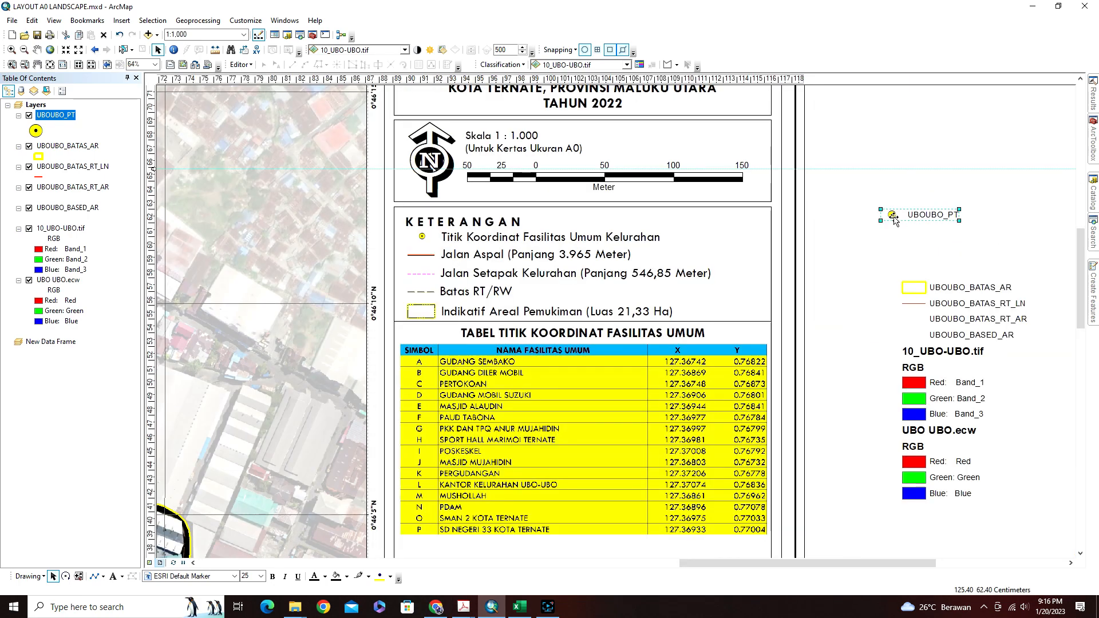
pyautogui.rightClick(928, 216)
pyautogui.click(955, 315)
pyautogui.click(917, 238)
pyautogui.click(894, 218)
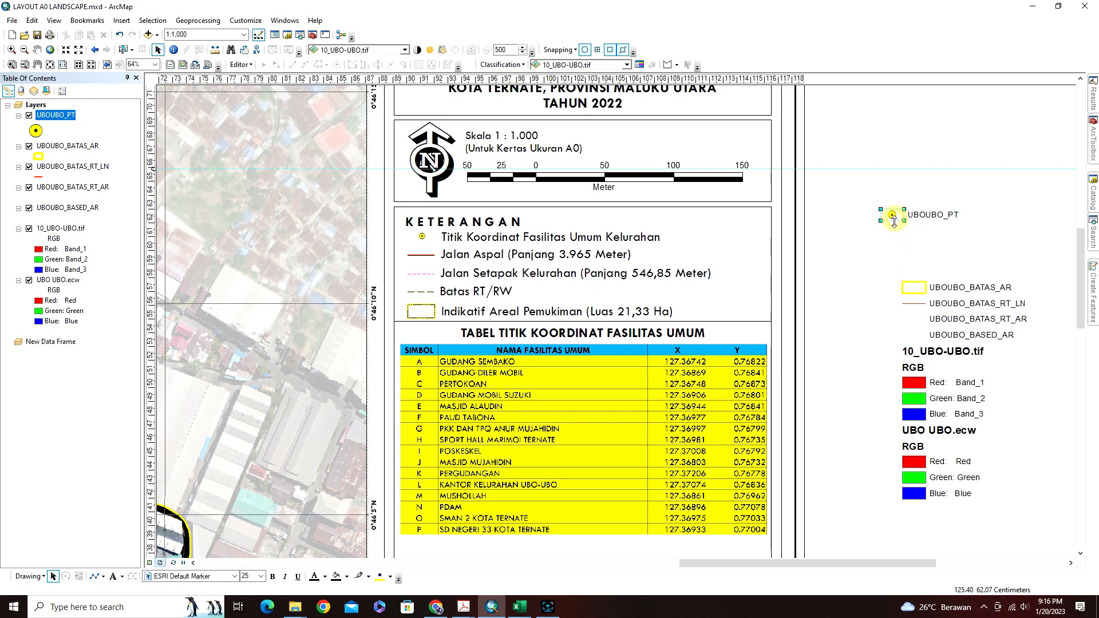
pyautogui.moveTo(894, 221)
pyautogui.mouseDown()
pyautogui.moveTo(427, 244)
pyautogui.moveTo(648, 256)
pyautogui.moveTo(862, 240)
pyautogui.mouseUp()
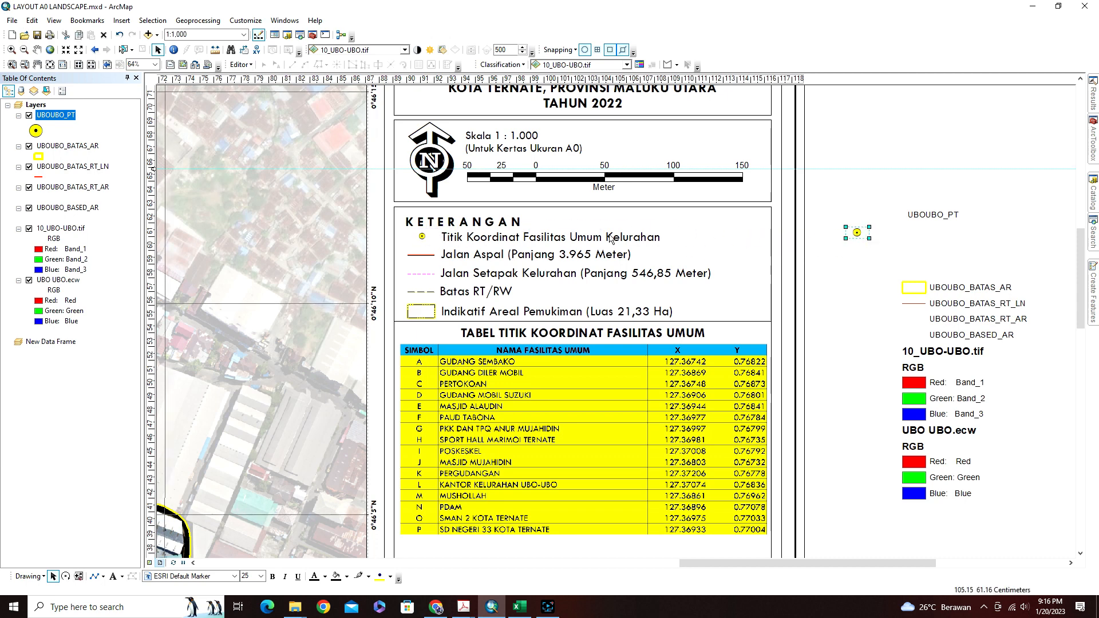
# Examine the facility point caption in the KETERANGAN block and the separated UBOUBO_PT label, and return to the whole page.
pyautogui.click(515, 238)
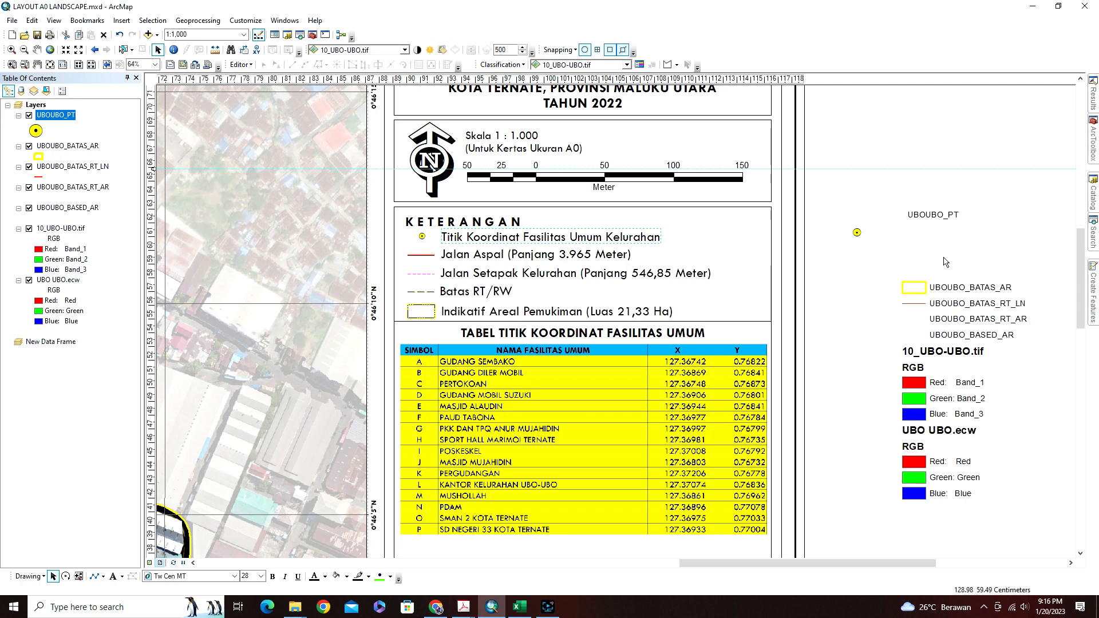
pyautogui.click(941, 216)
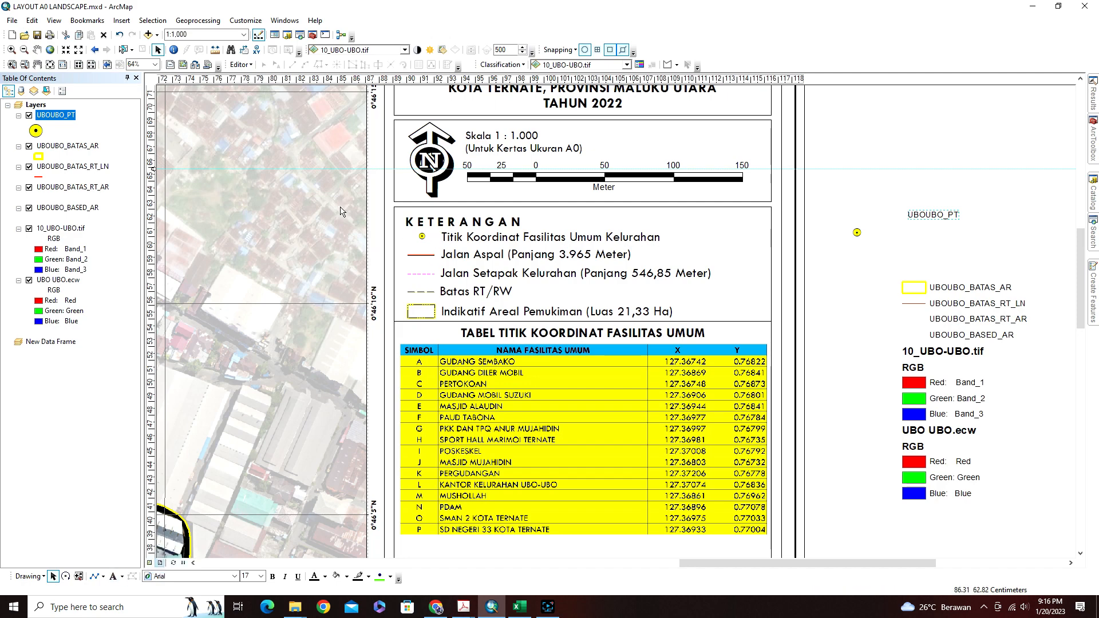
pyautogui.click(50, 64)
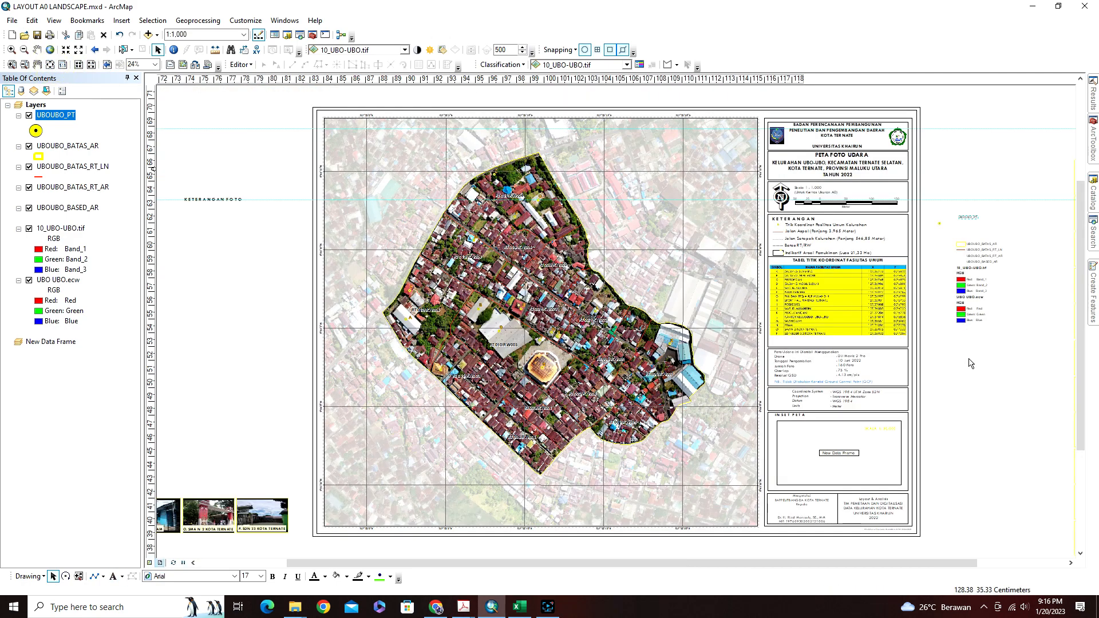
pyautogui.click(967, 367)
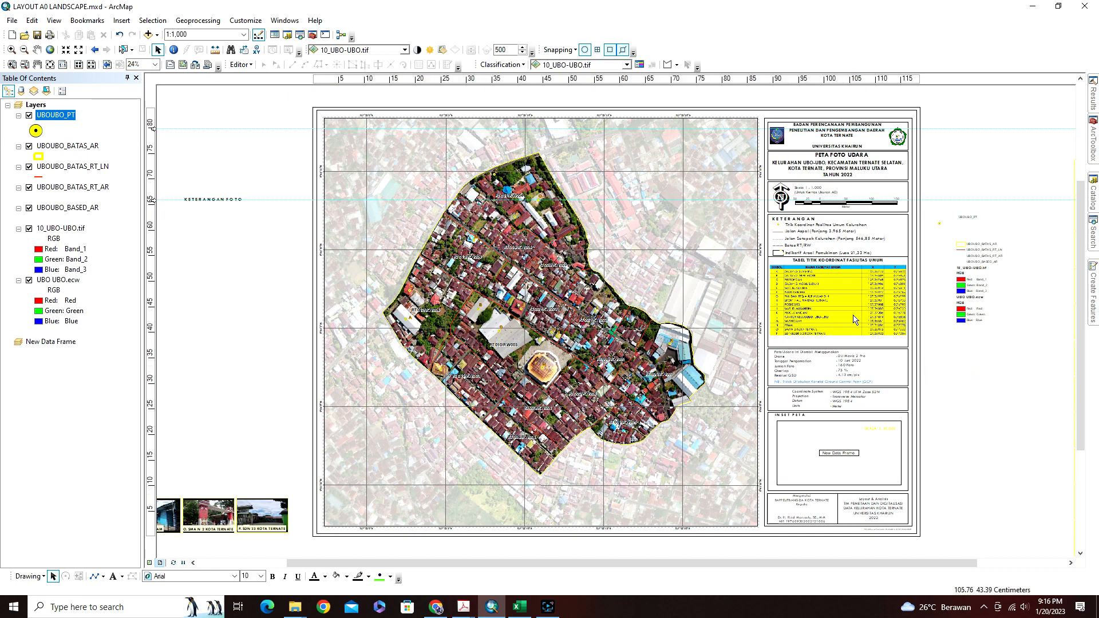
# Select the facility coordinate table on the layout and browse in File Explorer to the DATA folder of 100_LAYOUT PETA DESA.
pyautogui.click(853, 316)
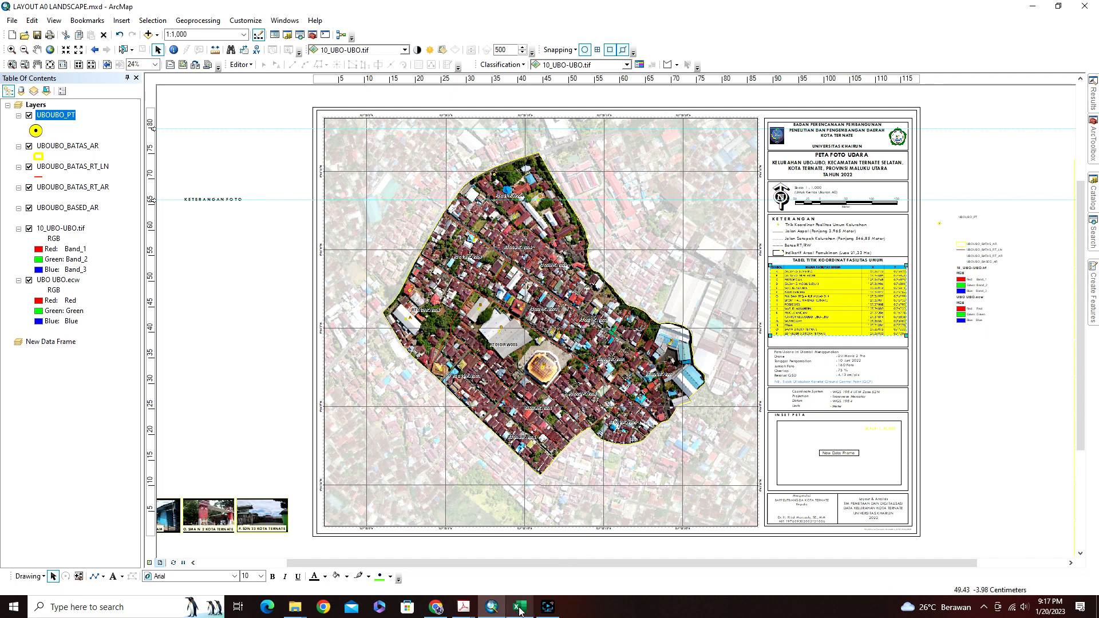
pyautogui.click(291, 610)
pyautogui.click(180, 565)
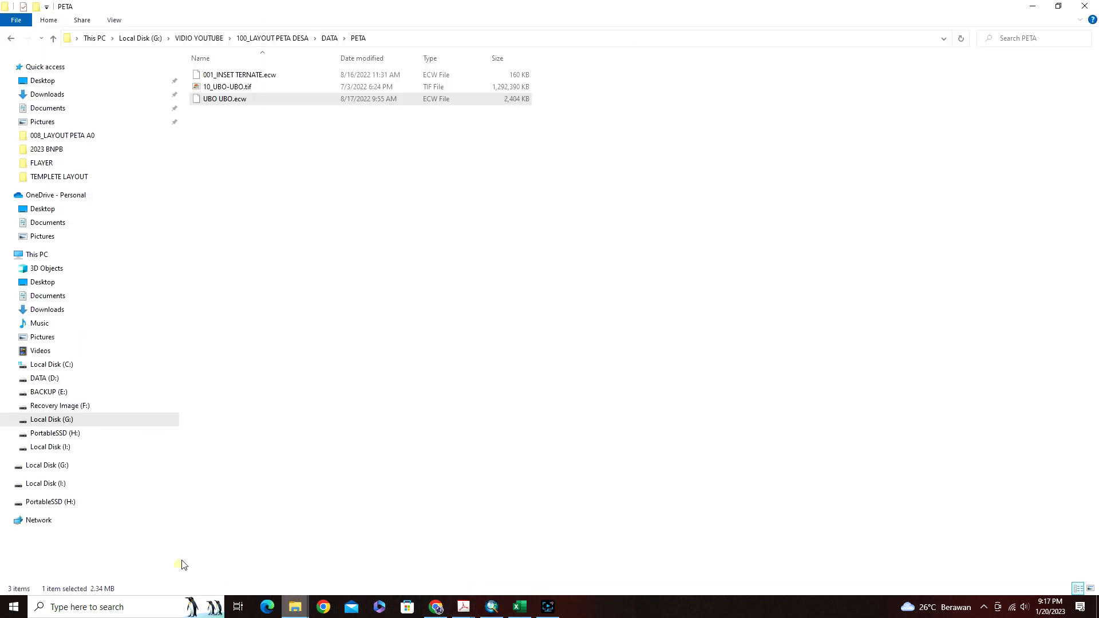
pyautogui.click(291, 38)
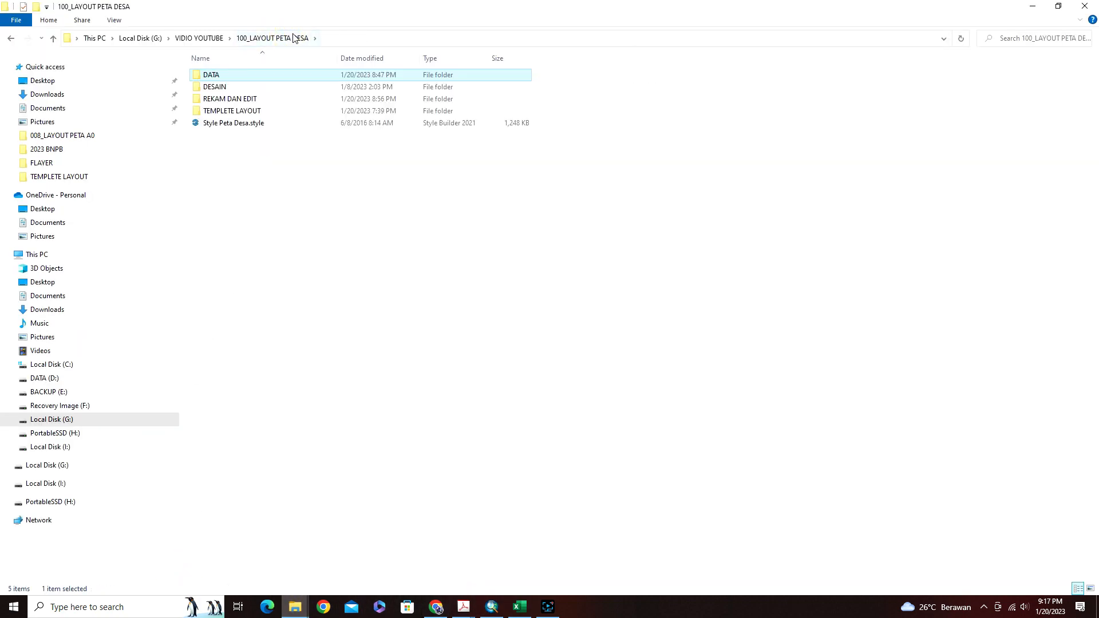
pyautogui.press('Return')
pyautogui.doubleClick(215, 114)
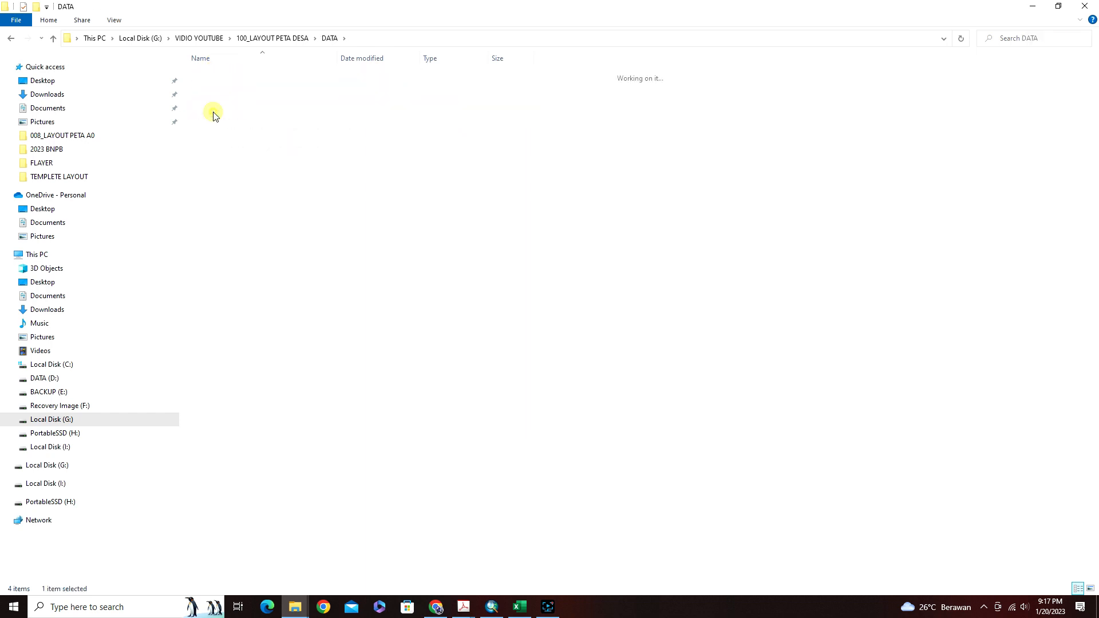
# Switch to the Excel workbook UBOUBO1_PT.xlsx and copy the complete facility coordinate table, cells A1:D17, on Sheet1.
pyautogui.click(519, 607)
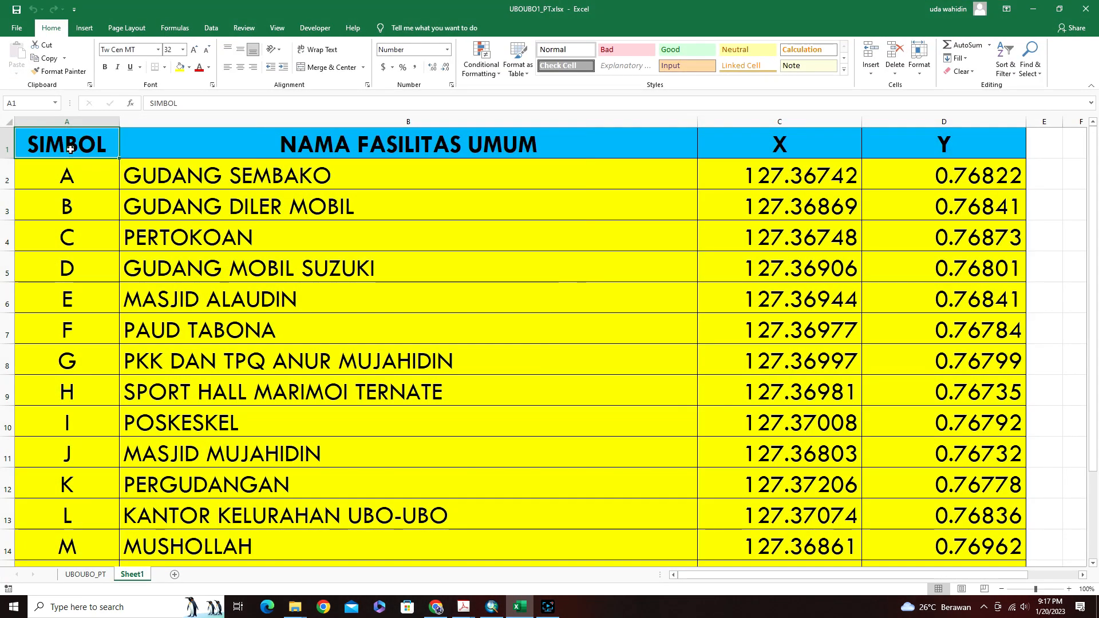
pyautogui.click(69, 148)
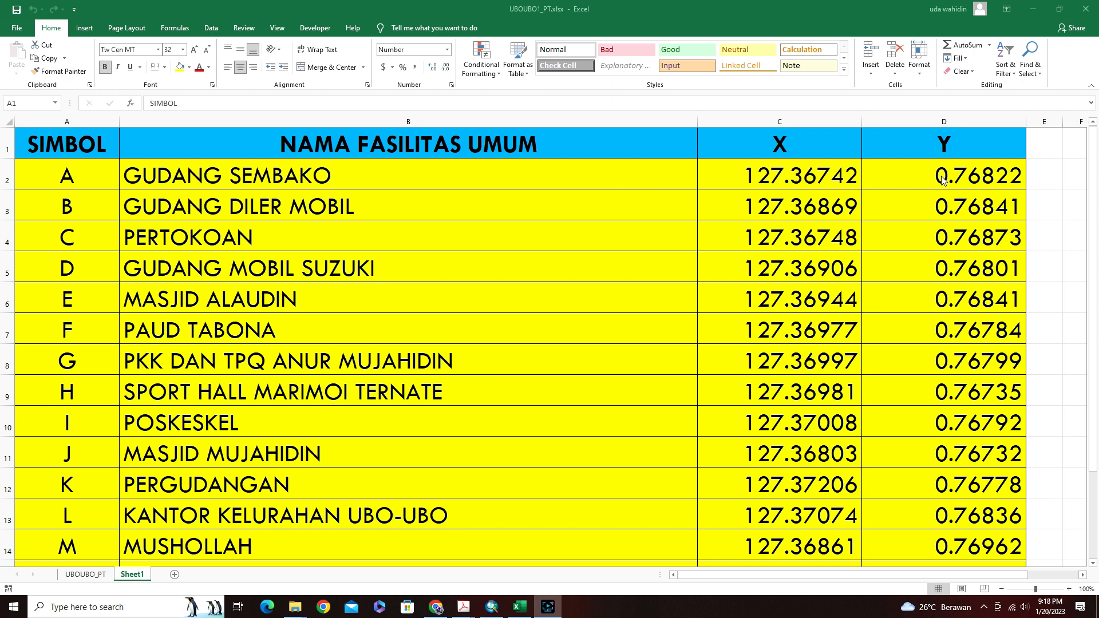
pyautogui.click(73, 143)
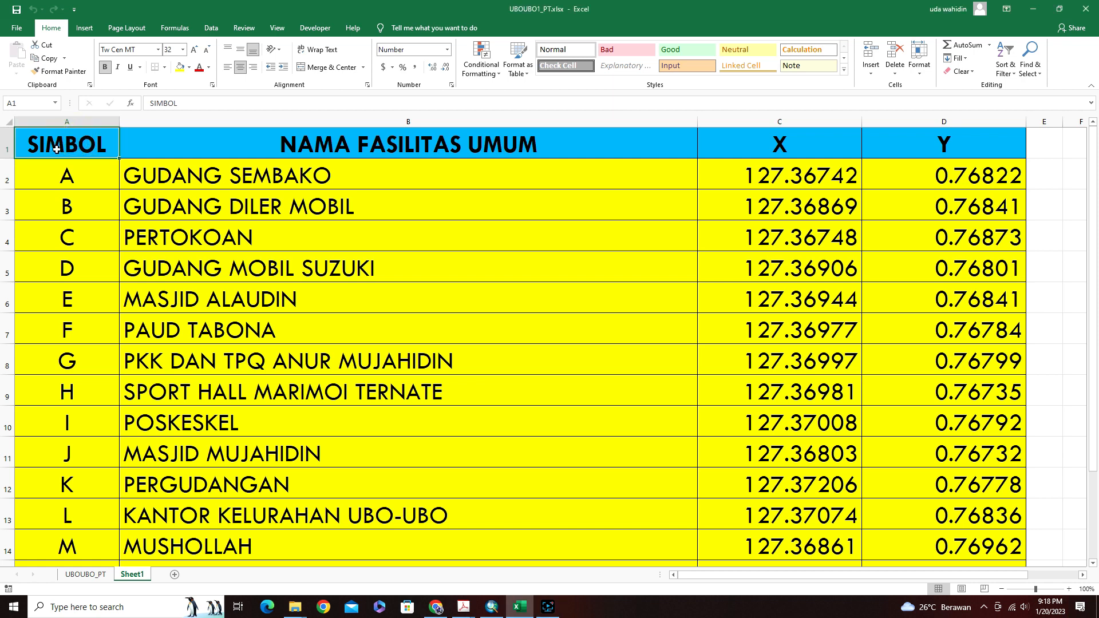
pyautogui.hotkey('ctrl', 'shift', 'Right')
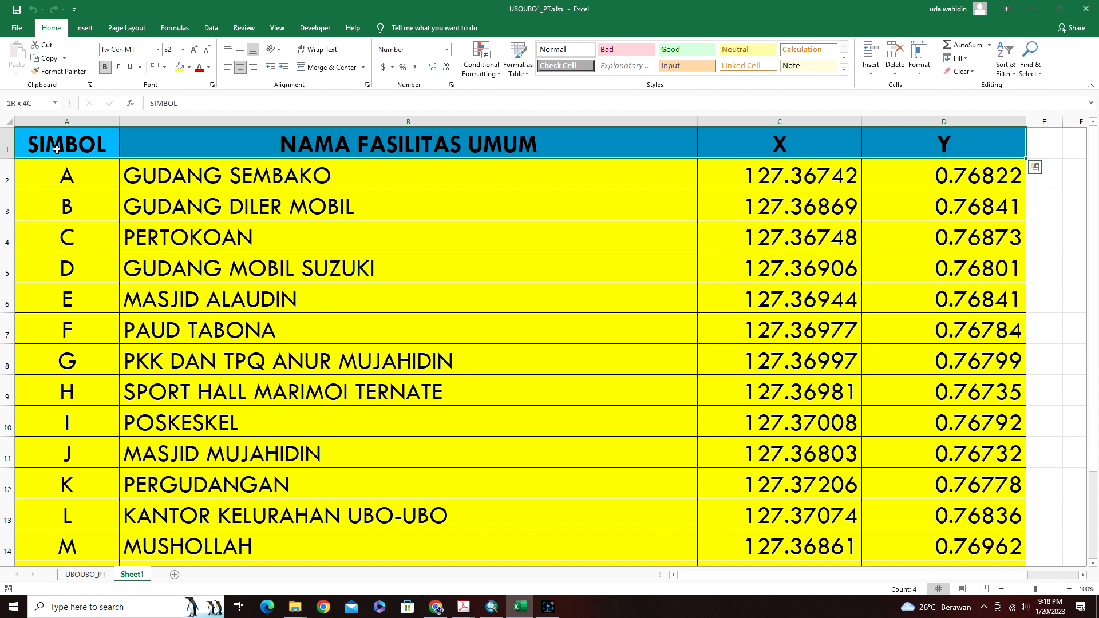
pyautogui.hotkey('shift', 'Down')
pyautogui.hotkey('shift', 'Down')
pyautogui.hotkey('shift', 'Down')
pyautogui.hotkey('shift', 'Down')
pyautogui.hotkey('shift', 'Down')
pyautogui.hotkey('shift', 'Down')
pyautogui.hotkey('shift', 'Down')
pyautogui.hotkey('shift', 'Down')
pyautogui.hotkey('shift', 'Down')
pyautogui.hotkey('shift', 'Down')
pyautogui.hotkey('shift', 'Down')
pyautogui.hotkey('shift', 'Down')
pyautogui.hotkey('shift', 'Down')
pyautogui.hotkey('shift', 'Down')
pyautogui.hotkey('shift', 'Down')
pyautogui.hotkey('shift', 'Down')
pyautogui.hotkey('shift', 'Down')
pyautogui.hotkey('shift', 'Down')
pyautogui.hotkey('shift', 'Down')
pyautogui.hotkey('shift', 'Down')
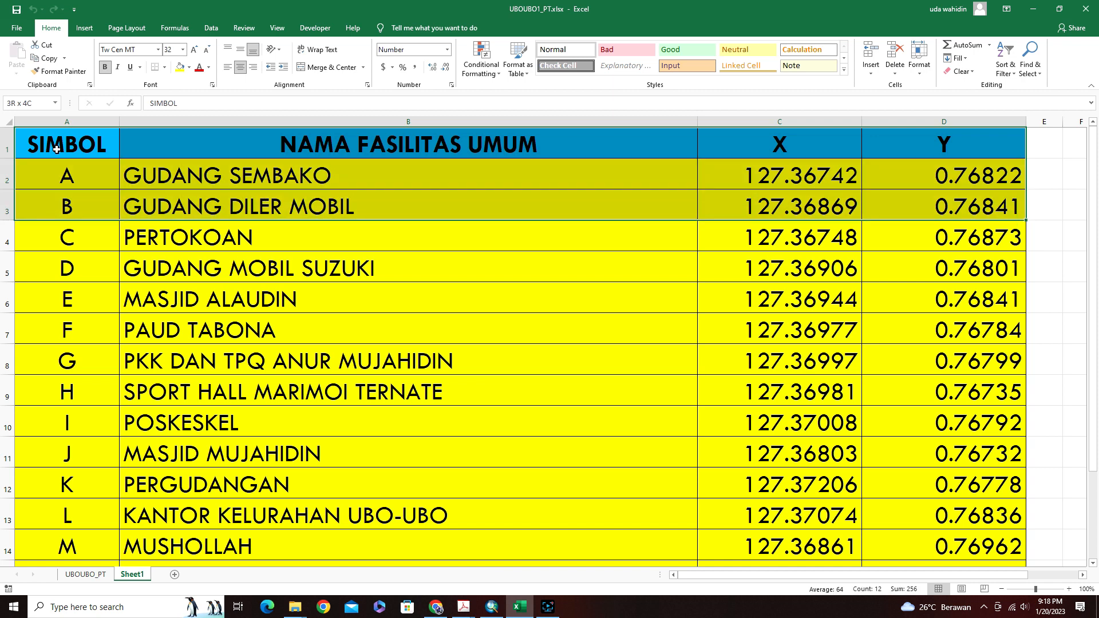
pyautogui.hotkey('shift', 'Up')
pyautogui.hotkey('shift', 'Up')
pyautogui.hotkey('shift', 'Up')
pyautogui.hotkey('shift', 'Up')
pyautogui.hotkey('shift', 'Up')
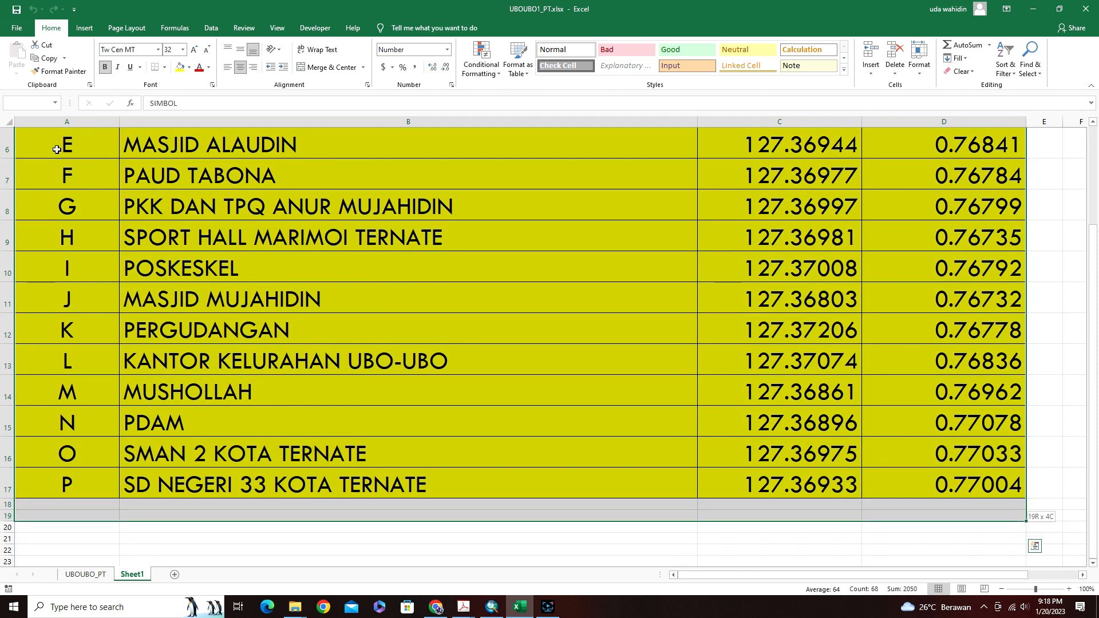
pyautogui.hotkey('shift', 'Down')
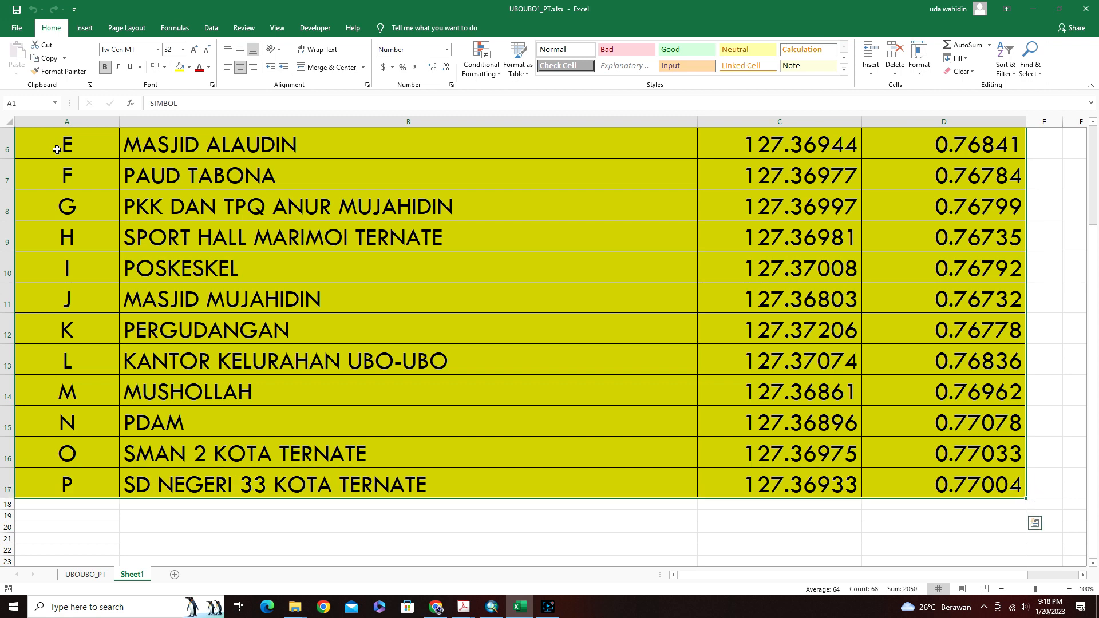
pyautogui.hotkey('ctrl', 'c')
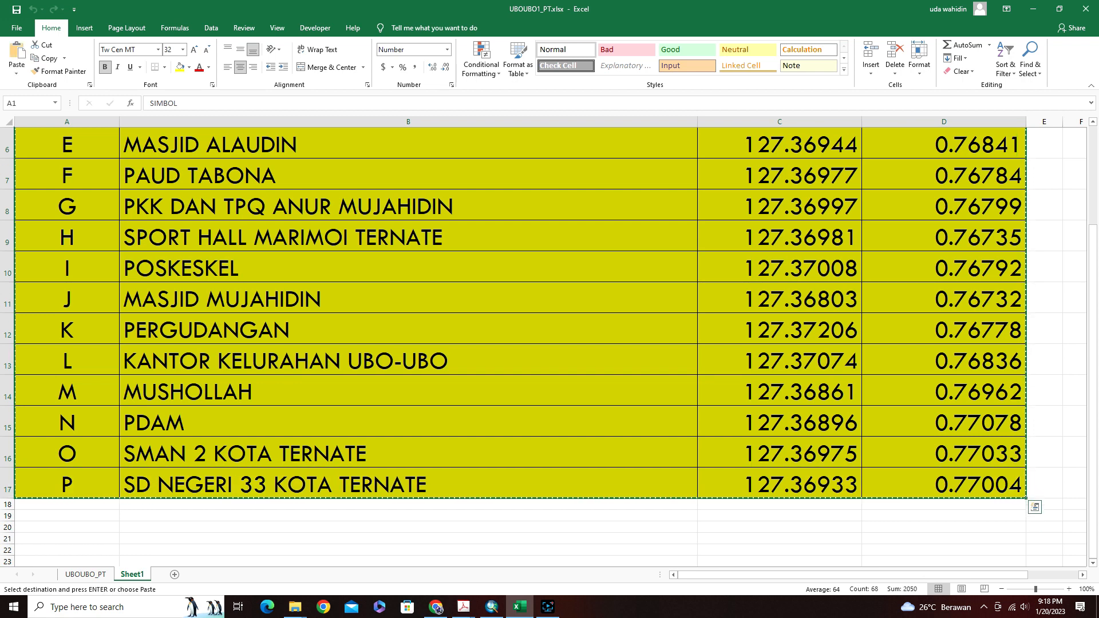
# Open Paint and paste the copied facility coordinate table onto the blank canvas.
pyautogui.click(143, 608)
pyautogui.write('paint')
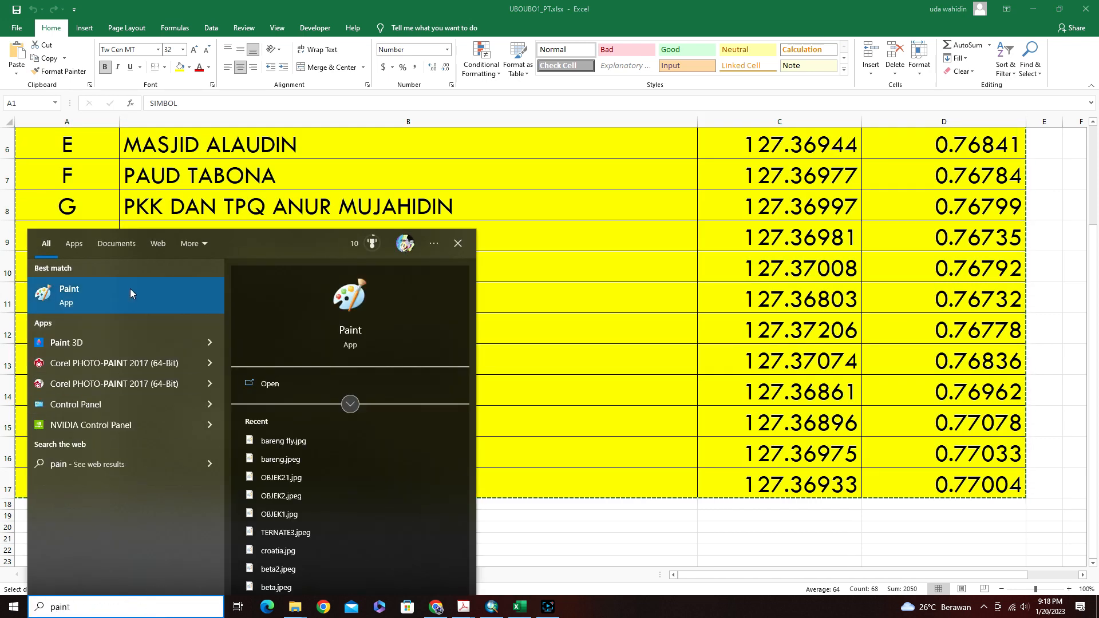
pyautogui.click(131, 289)
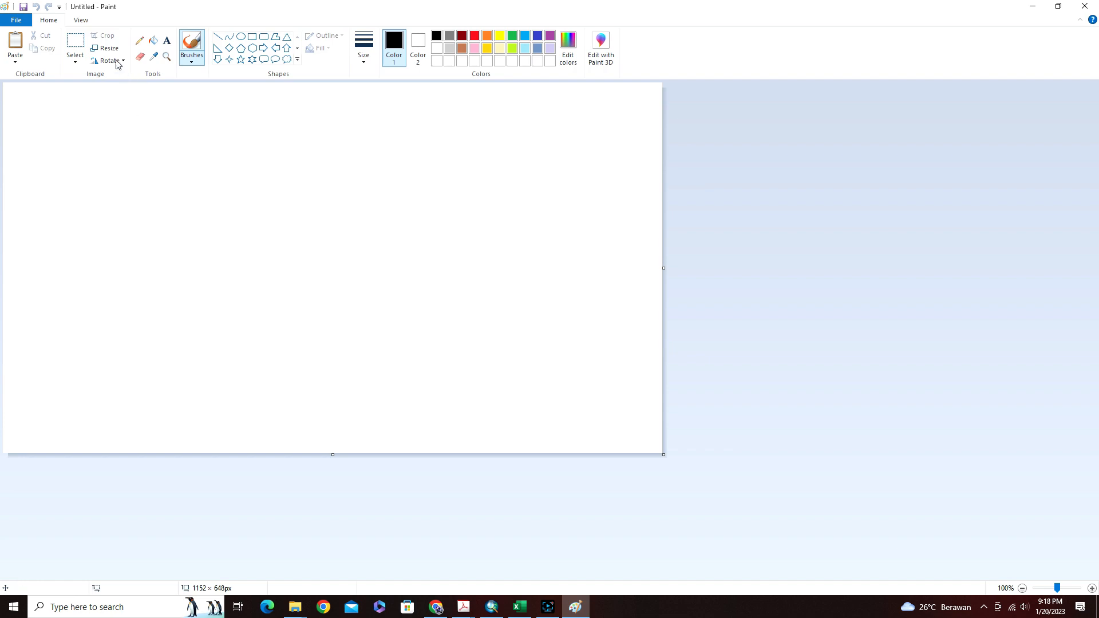
pyautogui.click(15, 43)
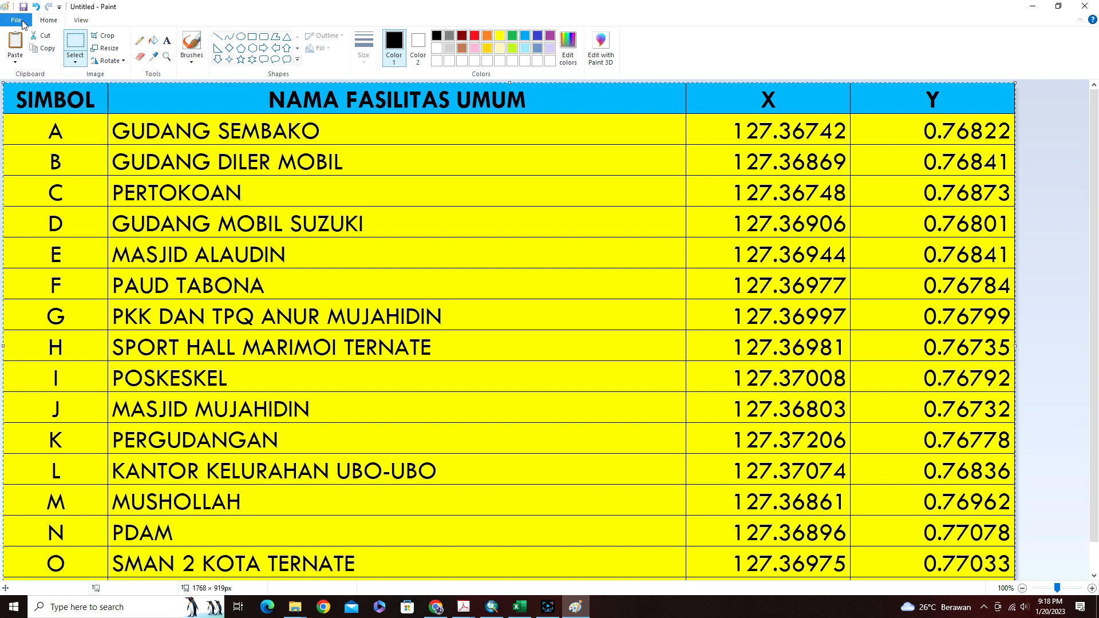
# Start saving the pasted table image and browse to G:\VIDIO YOUTUBE\100_LAYOUT PETA DESA\DATA as its destination.
pyautogui.click(23, 7)
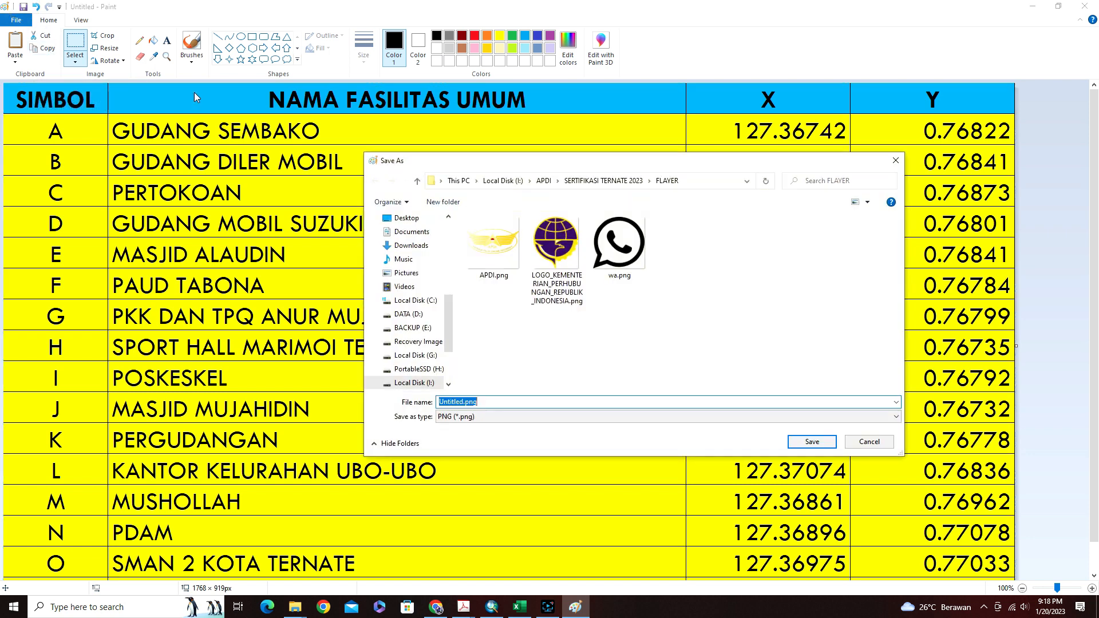
pyautogui.click(432, 383)
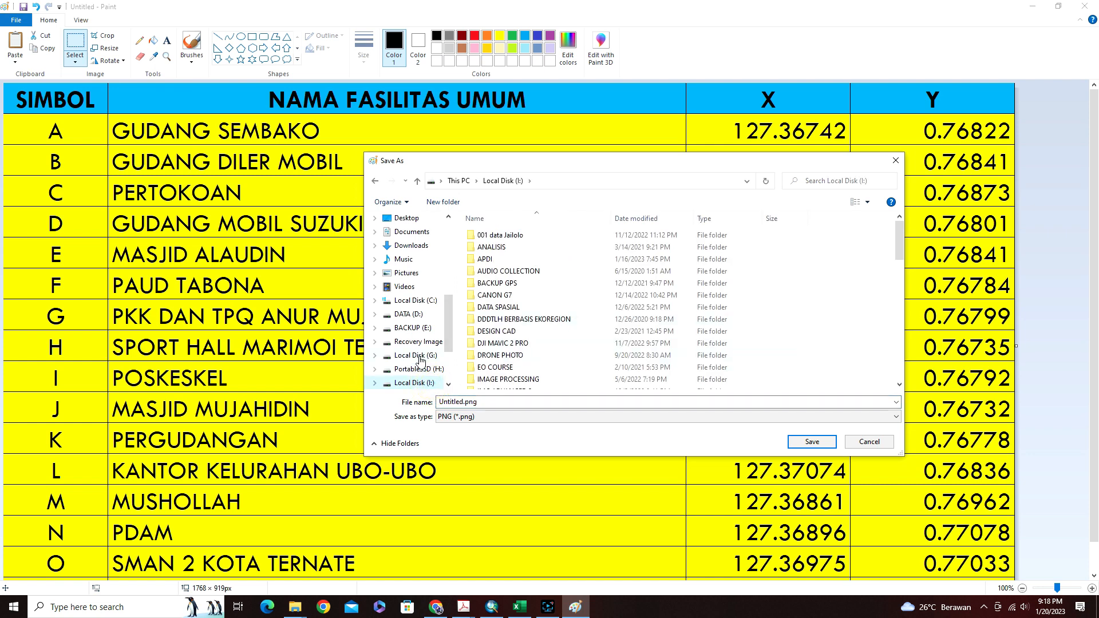
pyautogui.click(421, 357)
pyautogui.doubleClick(521, 332)
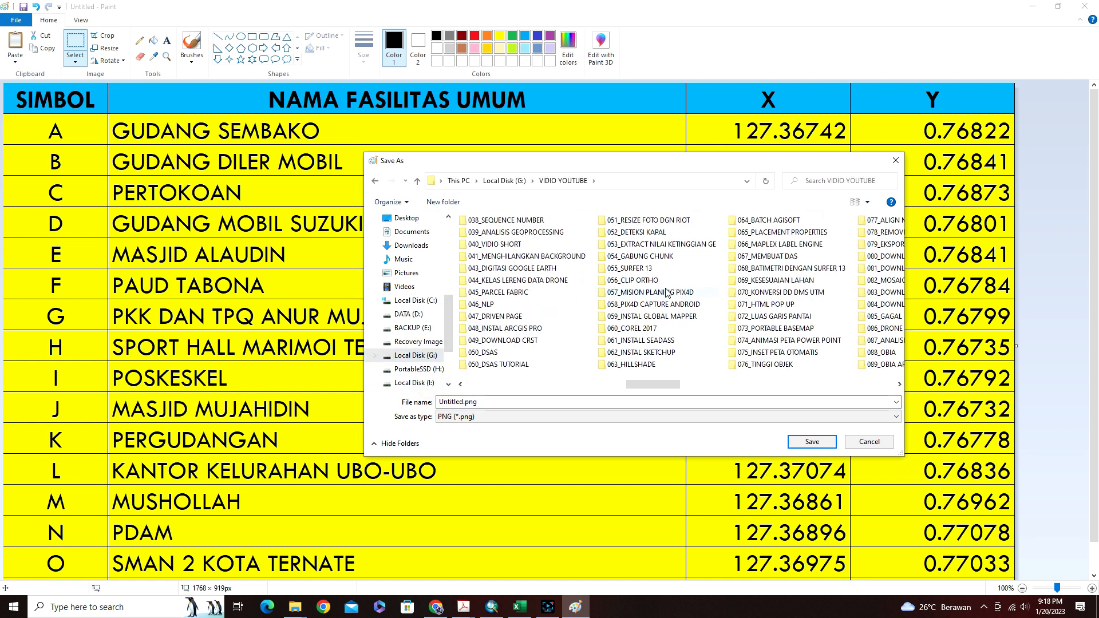
pyautogui.hscroll(5, 666, 292)
pyautogui.doubleClick(500, 332)
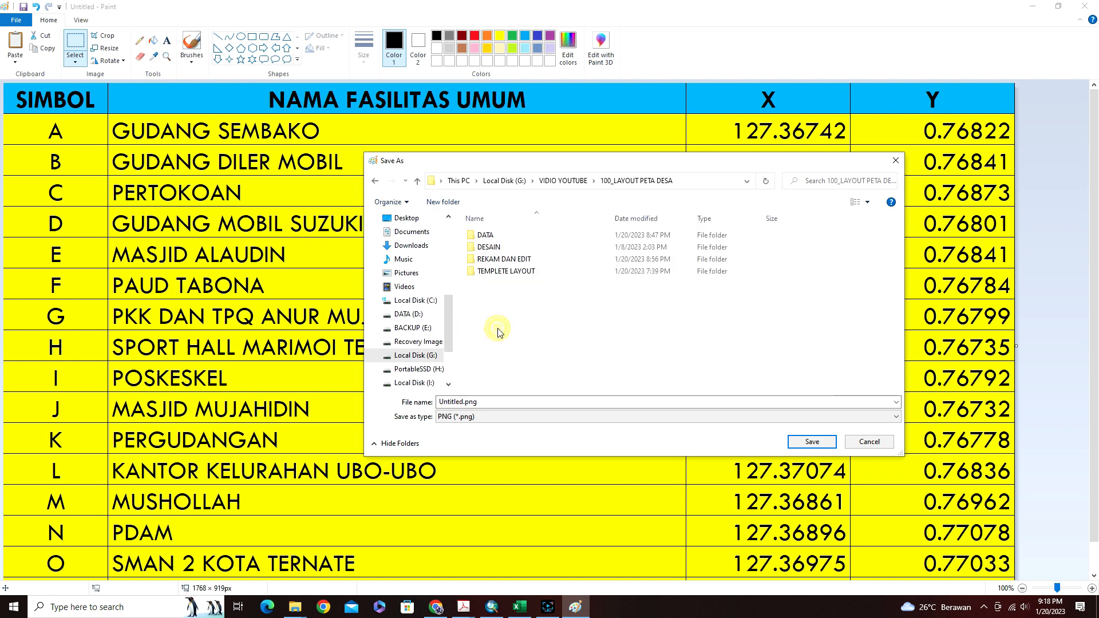
pyautogui.doubleClick(486, 235)
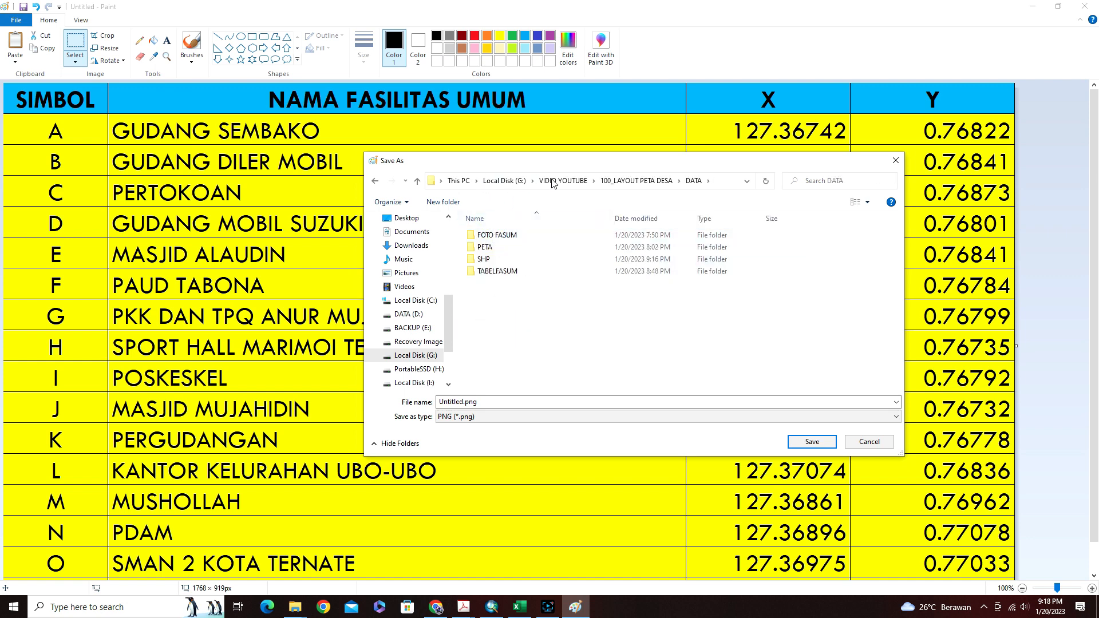
# Save the table image in JPEG format under the name "tabel fasum".
pyautogui.click(461, 417)
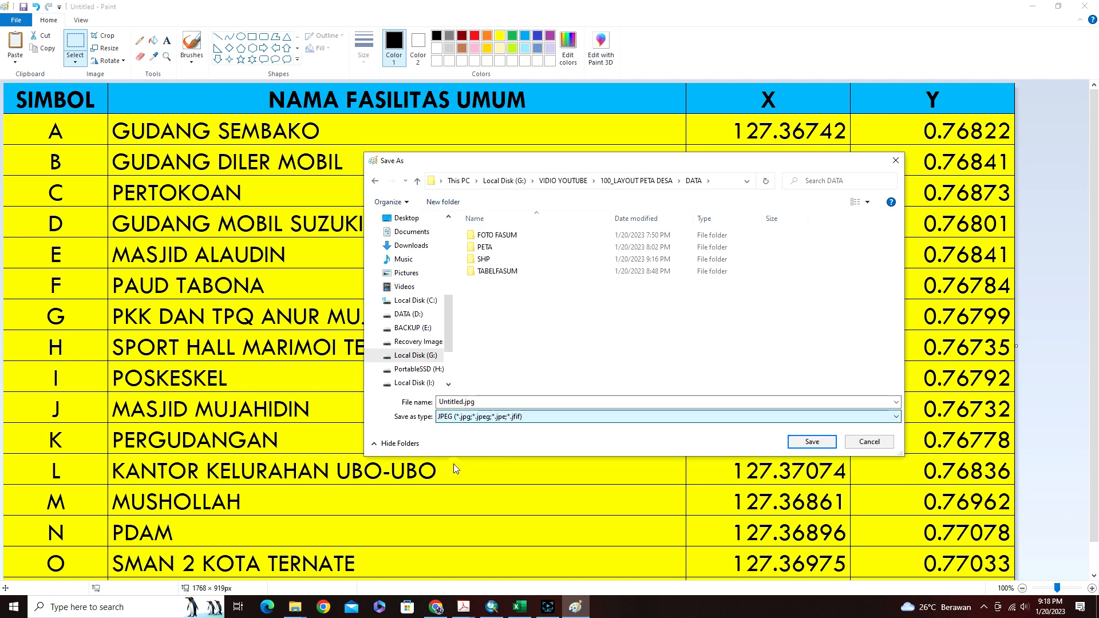
pyautogui.click(458, 462)
pyautogui.click(482, 402)
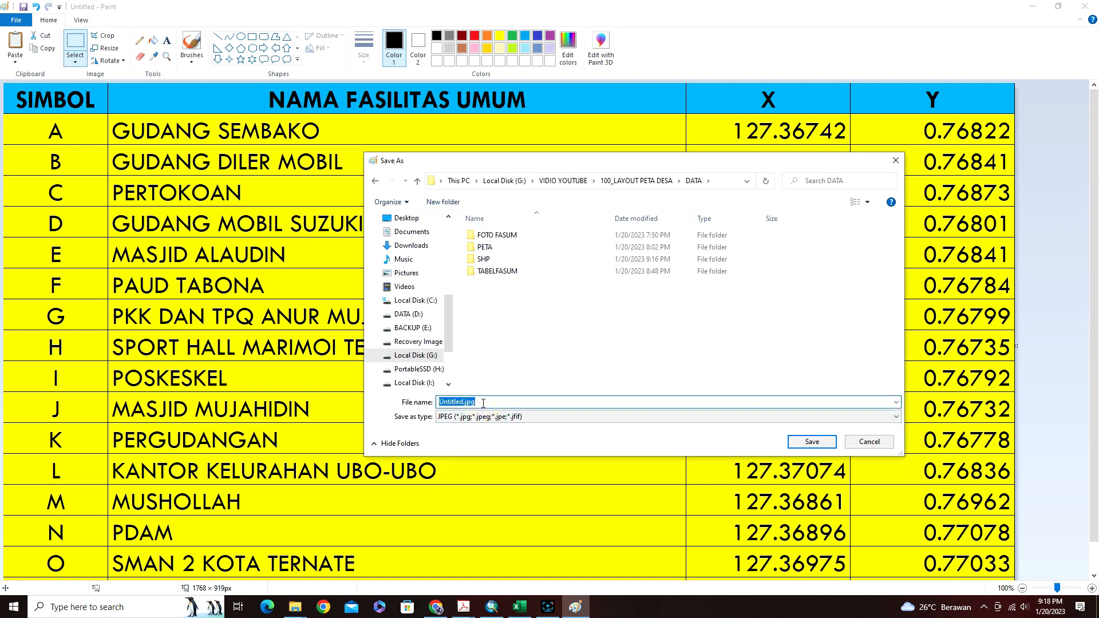
pyautogui.write('tabel fasum')
pyautogui.click(812, 441)
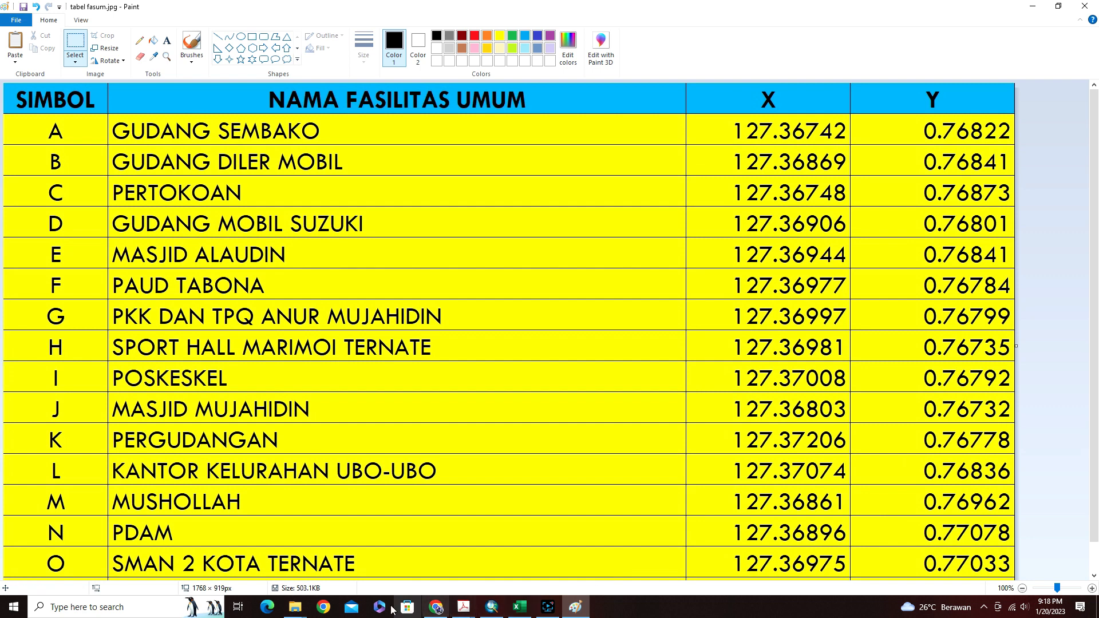
# Open tabel fasum.jpg from the DATA folder in File Explorer, check the table image and close the viewer.
pyautogui.click(294, 606)
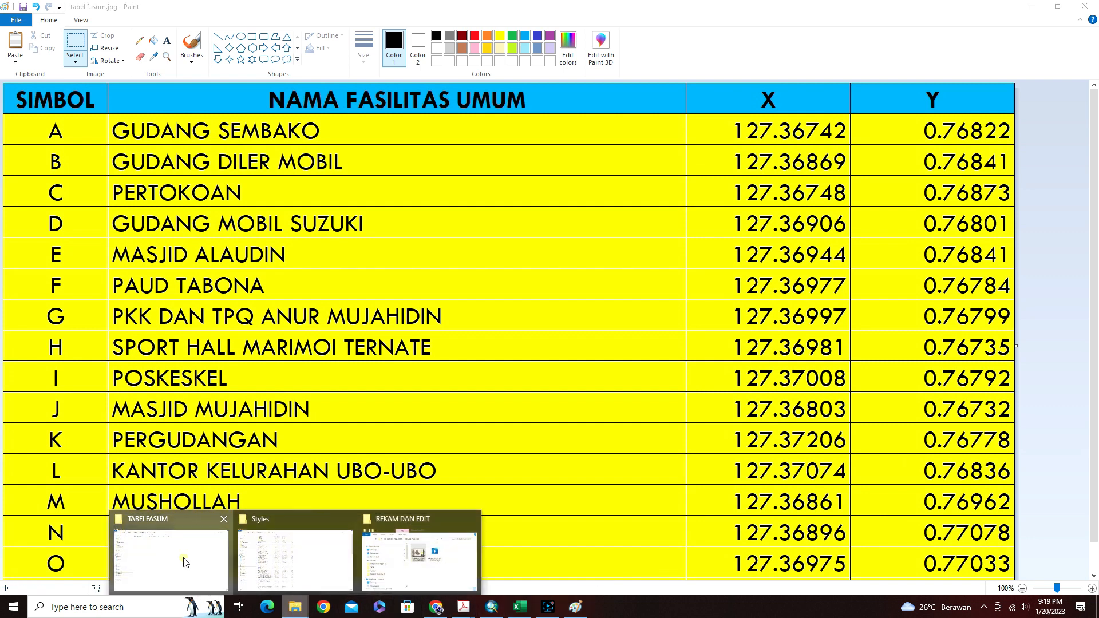
pyautogui.click(184, 562)
pyautogui.click(278, 39)
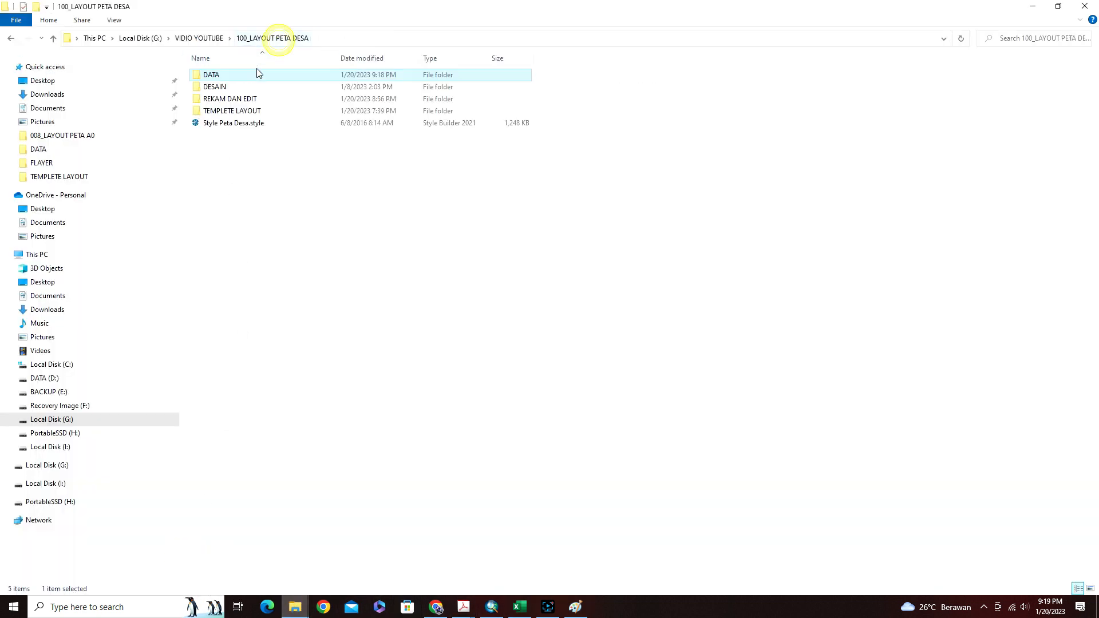
pyautogui.doubleClick(220, 75)
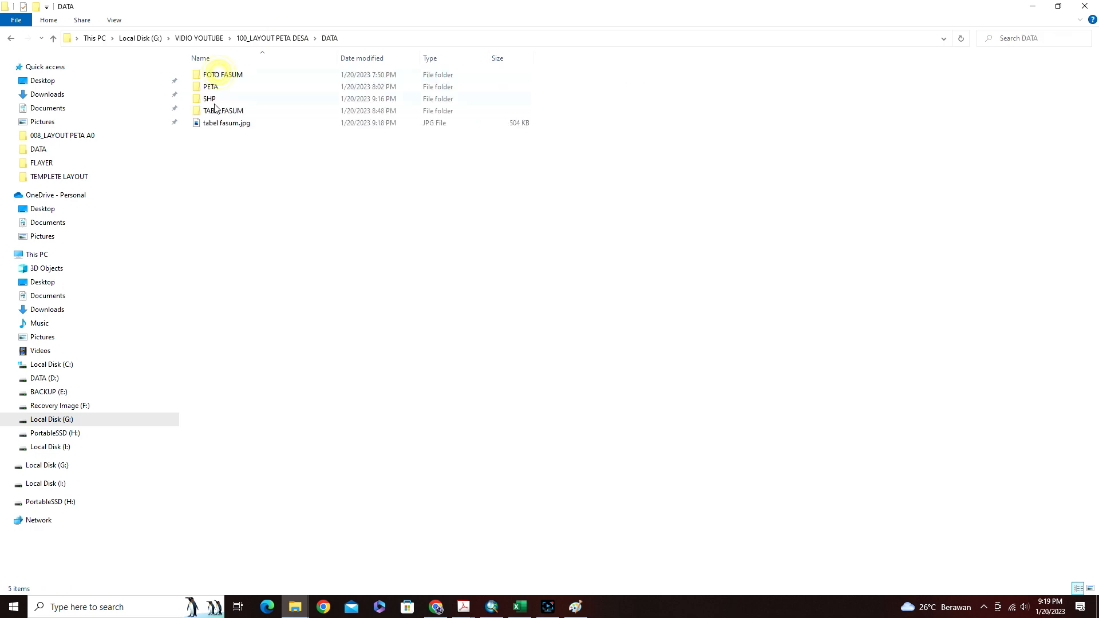
pyautogui.doubleClick(227, 123)
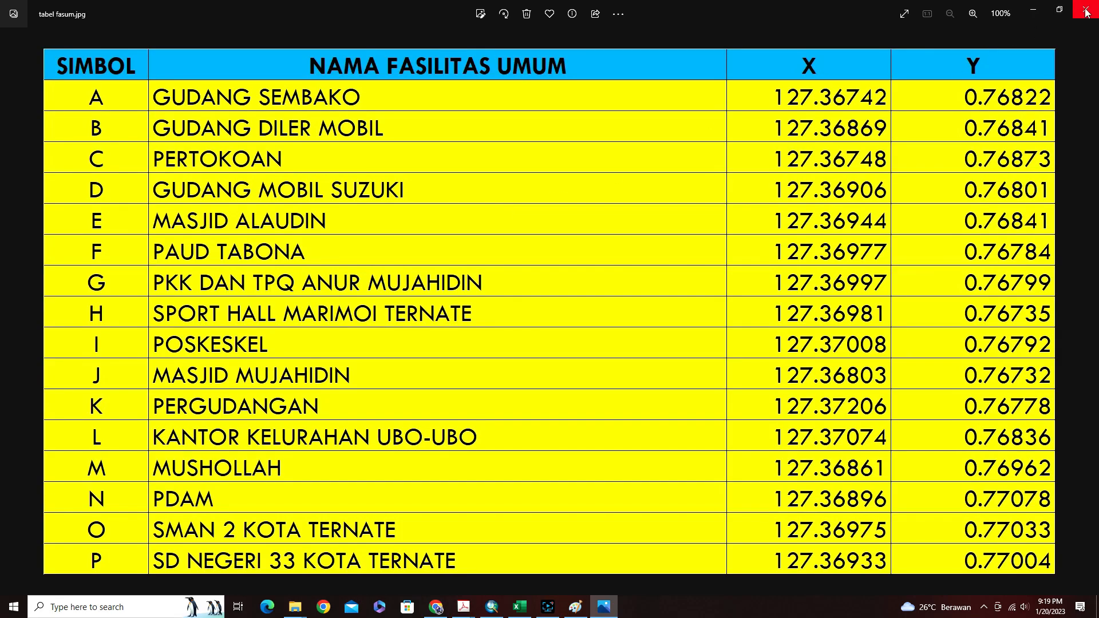
pyautogui.click(1086, 11)
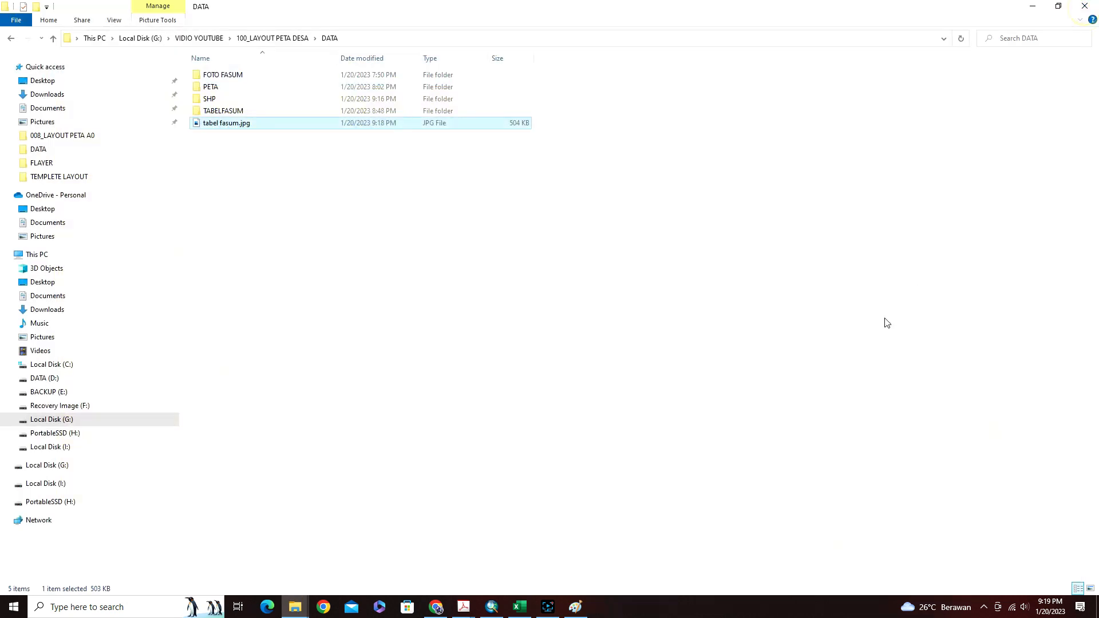
# Switch to ArcMap, move the existing facility coordinate table off the page beside the layout and deselect it.
pyautogui.click(491, 607)
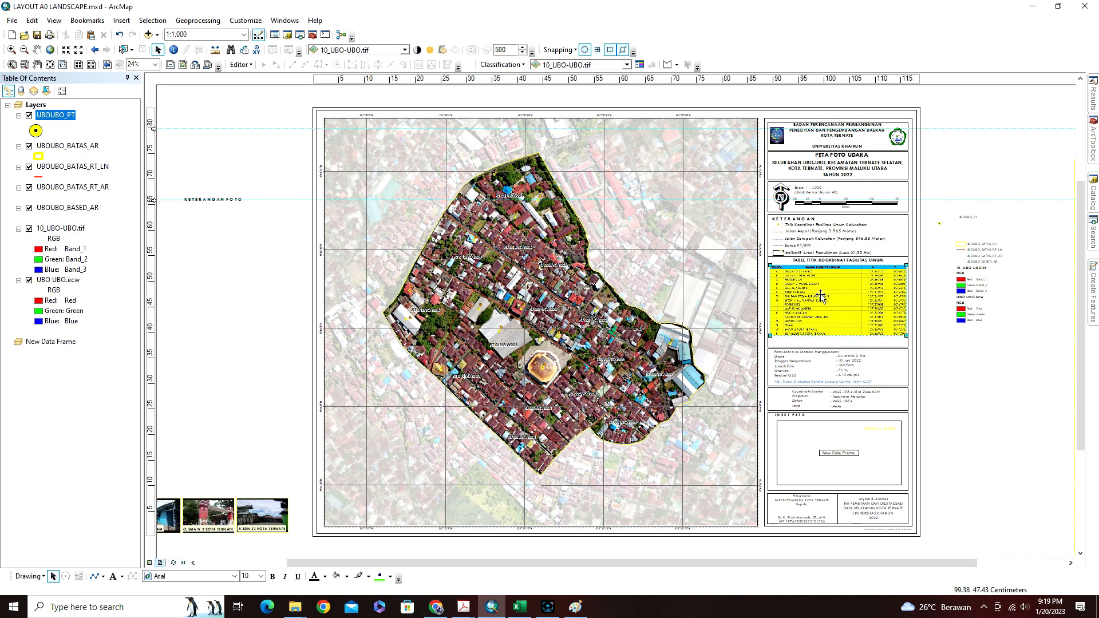
pyautogui.moveTo(840, 306); pyautogui.dragTo(1012, 456)
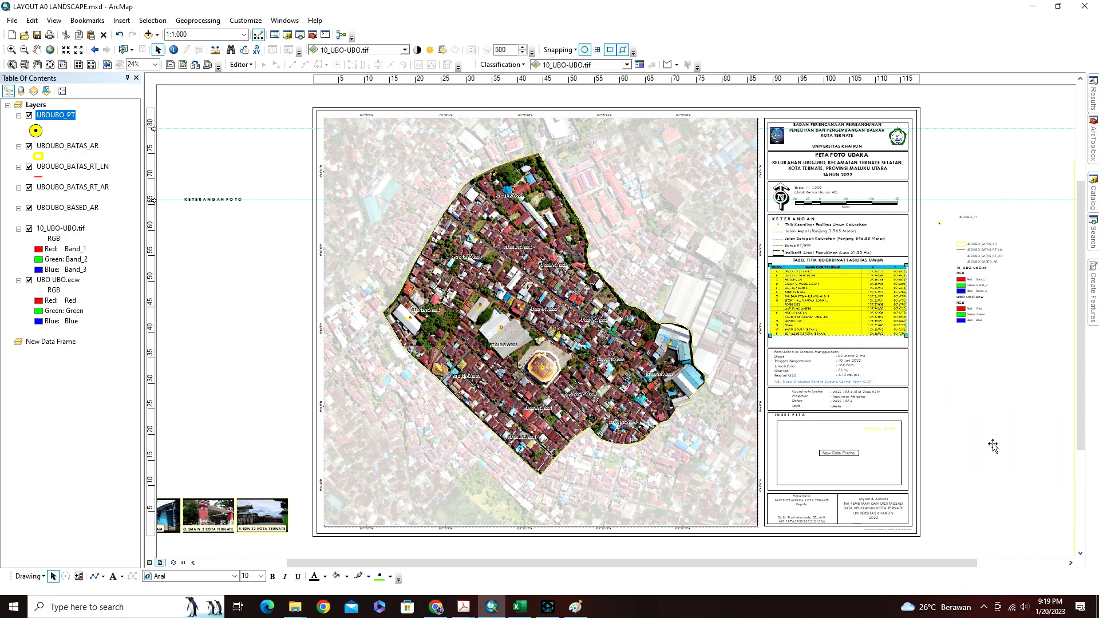
pyautogui.click(1009, 374)
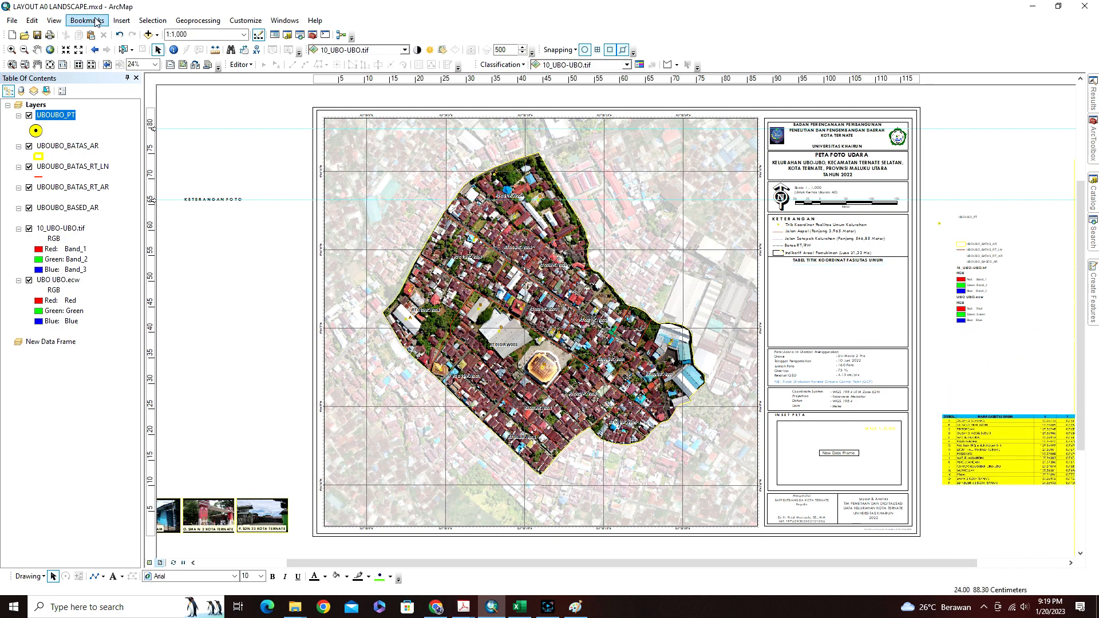
# Insert the picture tabel fasum.jpg from G:\VIDIO YOUTUBE\100_LAYOUT PETA DESA\DATA into the layout.
pyautogui.click(121, 20)
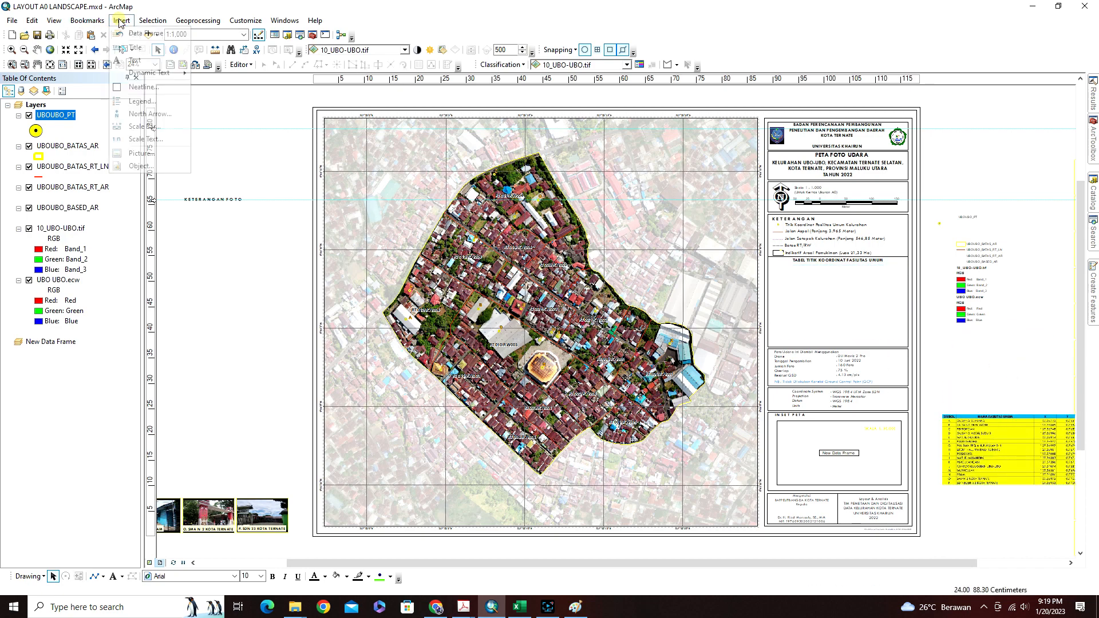
pyautogui.click(143, 156)
pyautogui.click(508, 205)
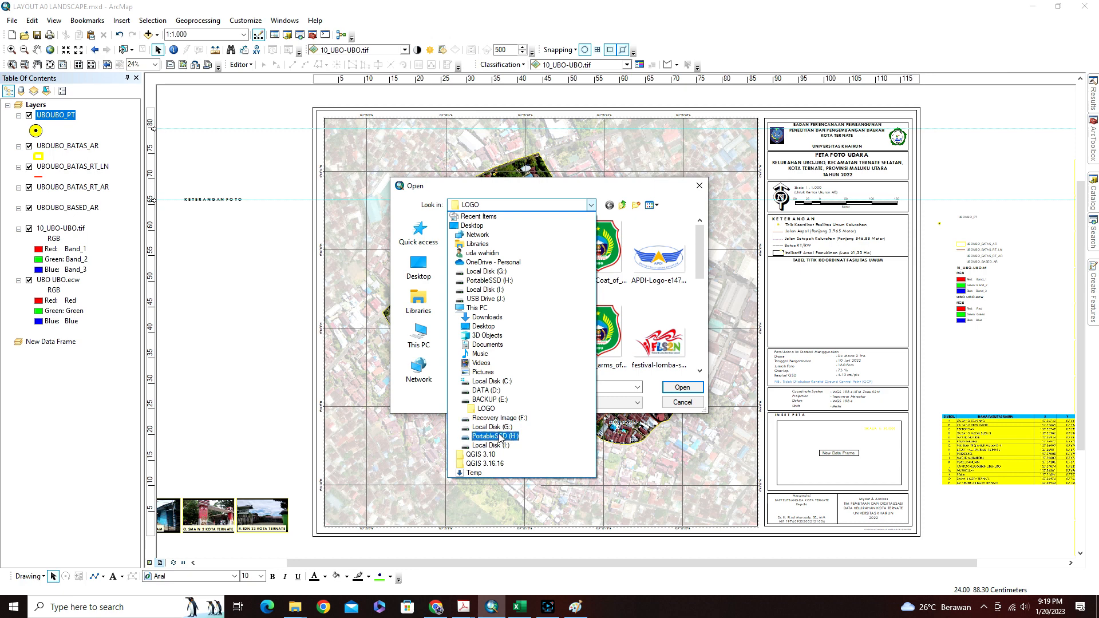
pyautogui.click(491, 427)
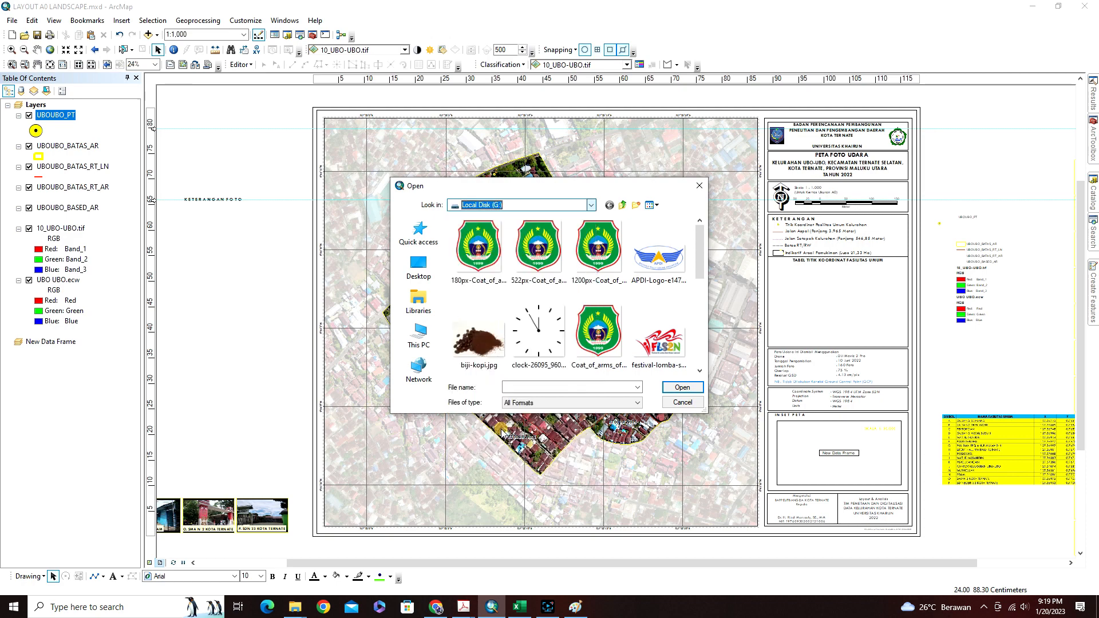
pyautogui.doubleClick(496, 321)
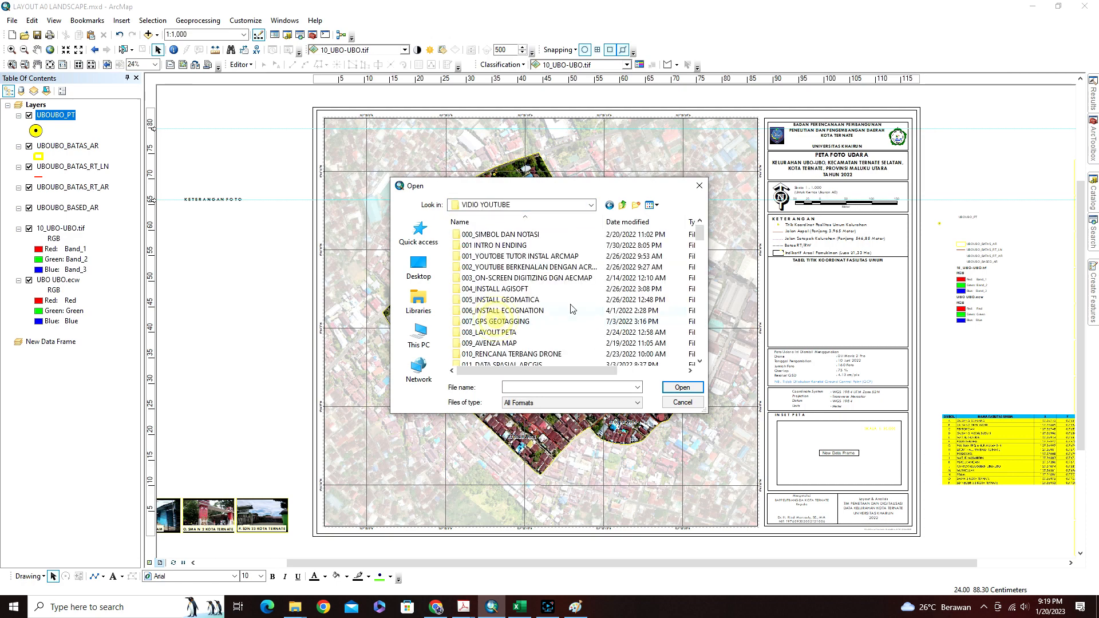
pyautogui.scroll(-15, 611, 299)
pyautogui.scroll(-10, 611, 299)
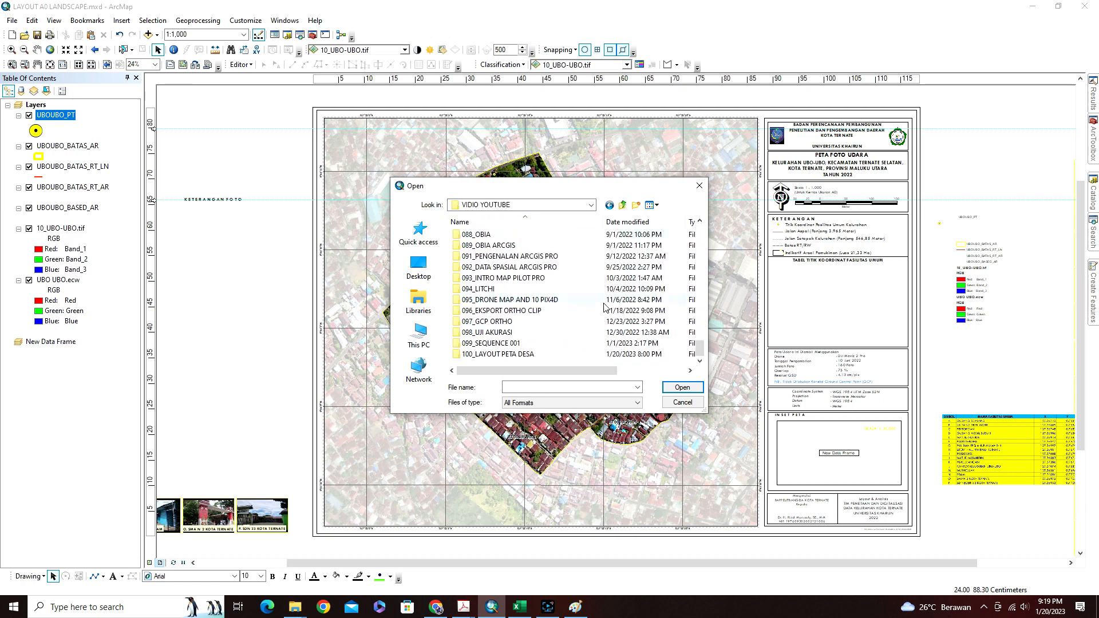
pyautogui.doubleClick(511, 352)
pyautogui.doubleClick(483, 234)
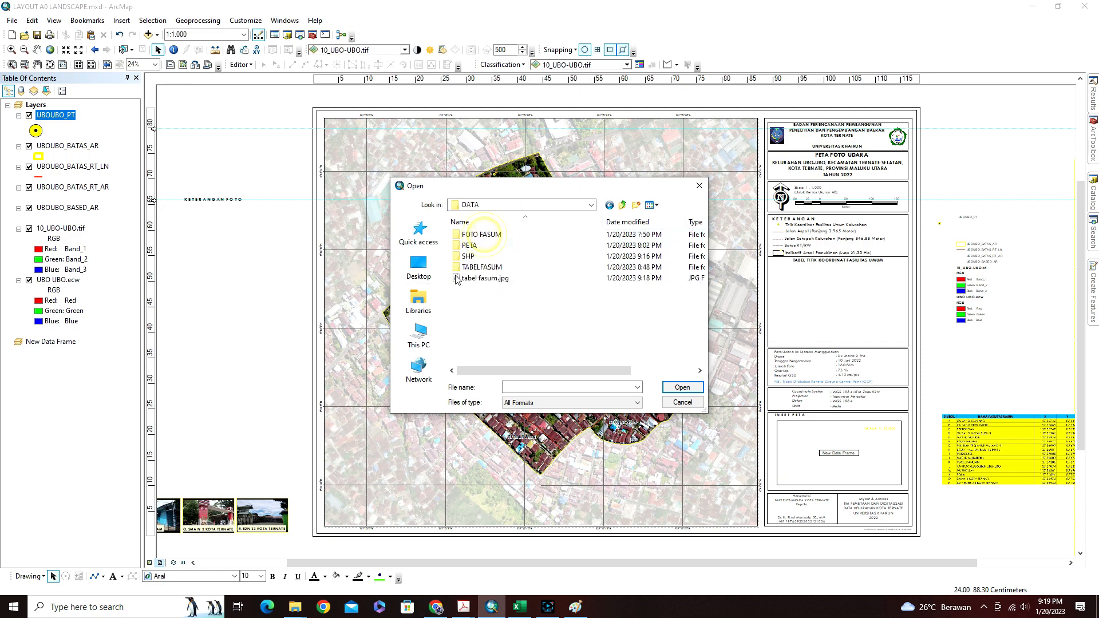
pyautogui.click(484, 279)
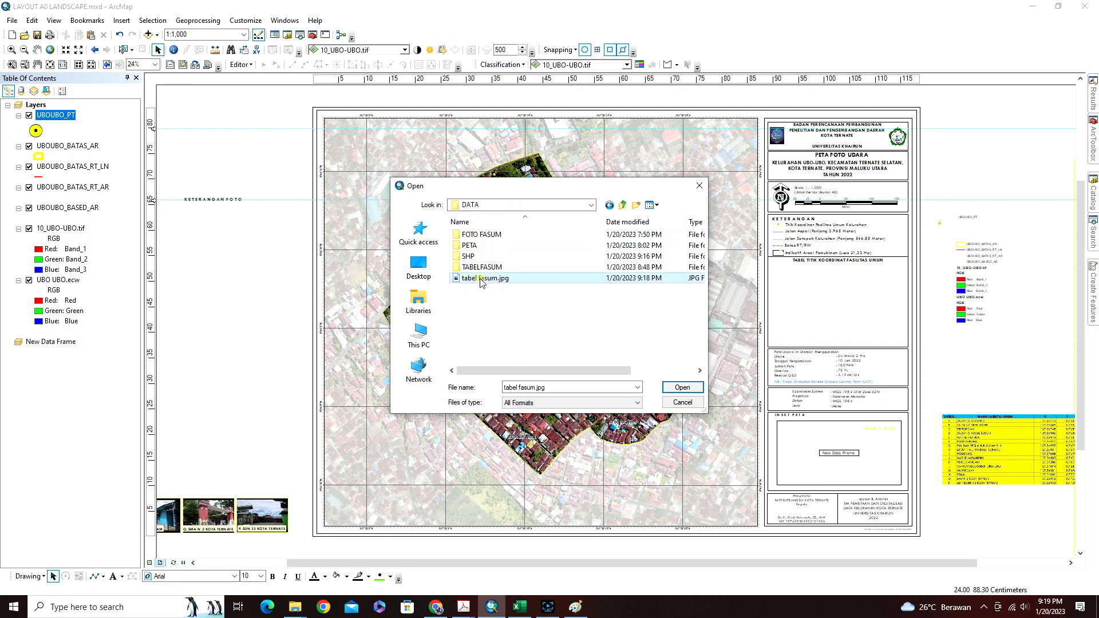
pyautogui.click(681, 388)
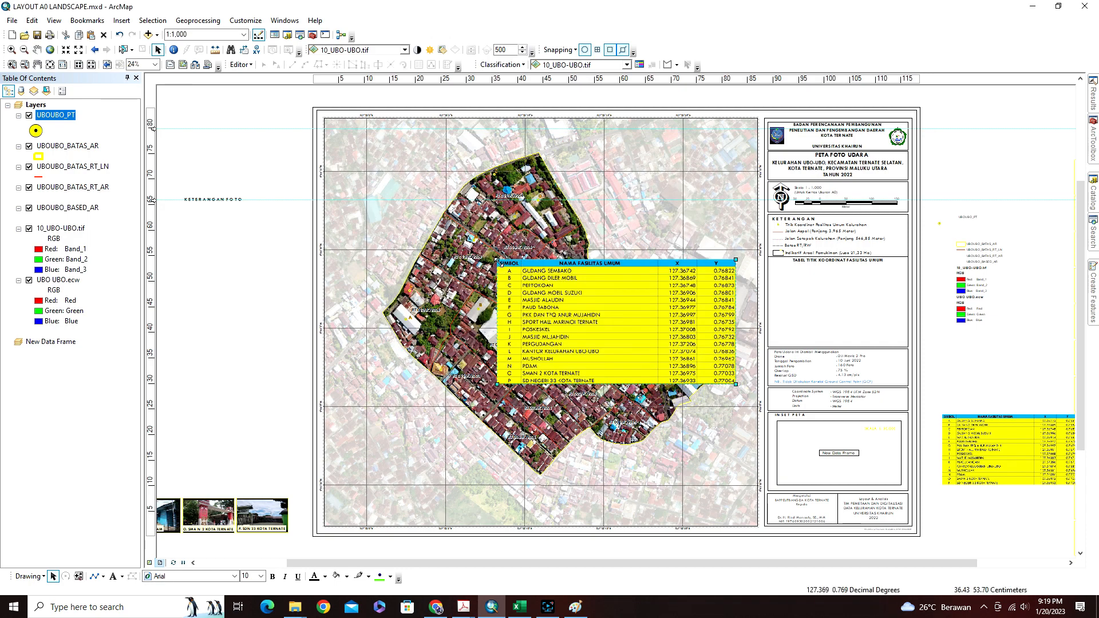
# Shrink the inserted table picture and fit it into the box under the TABEL TITIK KOORDINAT FASILITAS UMUM heading.
pyautogui.moveTo(497, 261); pyautogui.dragTo(598, 312)
pyautogui.moveTo(631, 345); pyautogui.dragTo(804, 302)
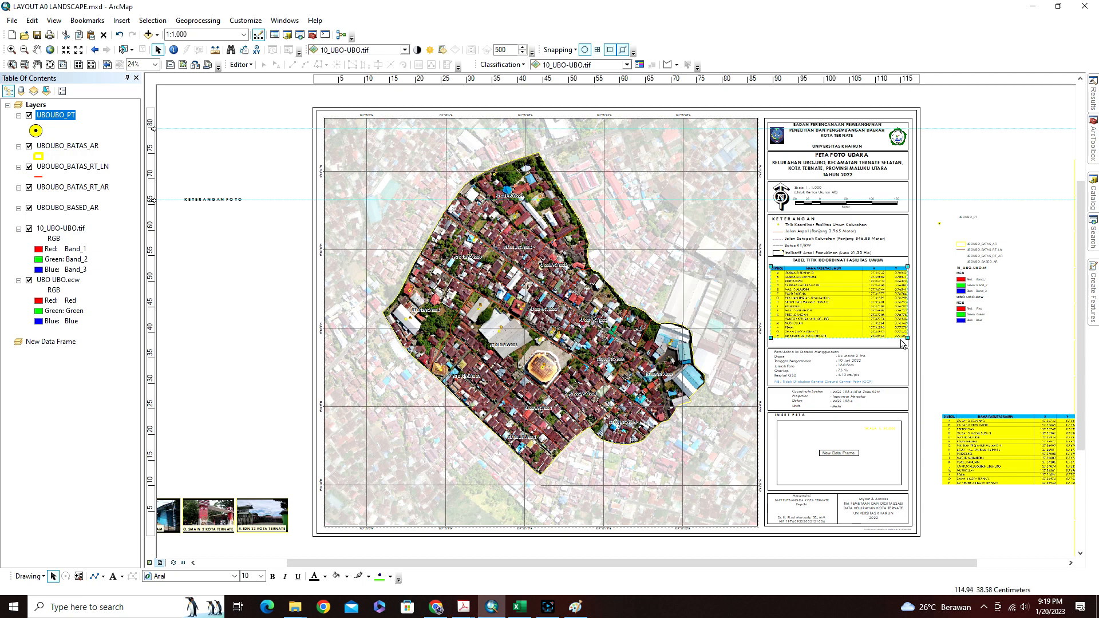
pyautogui.moveTo(906, 338); pyautogui.dragTo(905, 335)
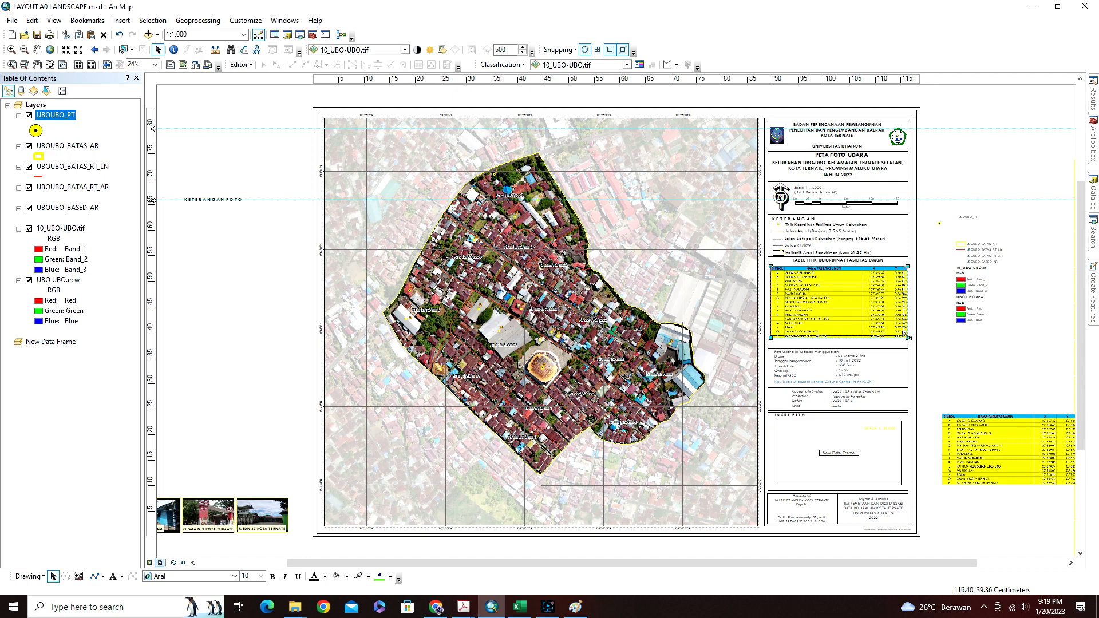
# Resize the highlighted public facility coordinate table slightly so it fits inside its frame in the map legend column.
pyautogui.moveTo(904, 334); pyautogui.dragTo(903, 335)
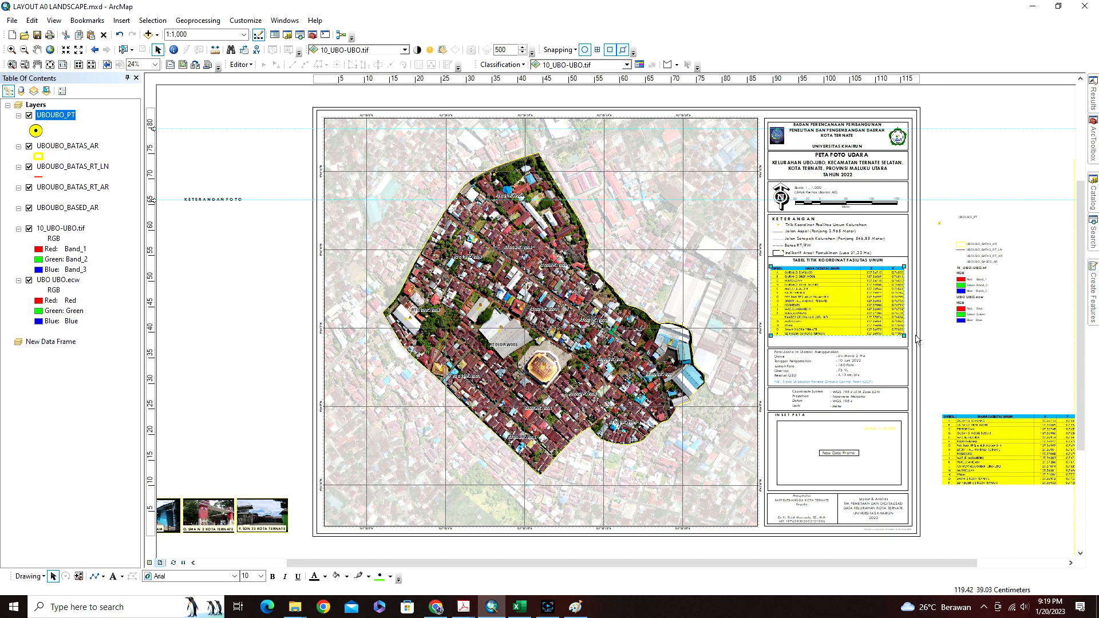
pyautogui.moveTo(905, 337); pyautogui.dragTo(906, 338)
pyautogui.click(950, 362)
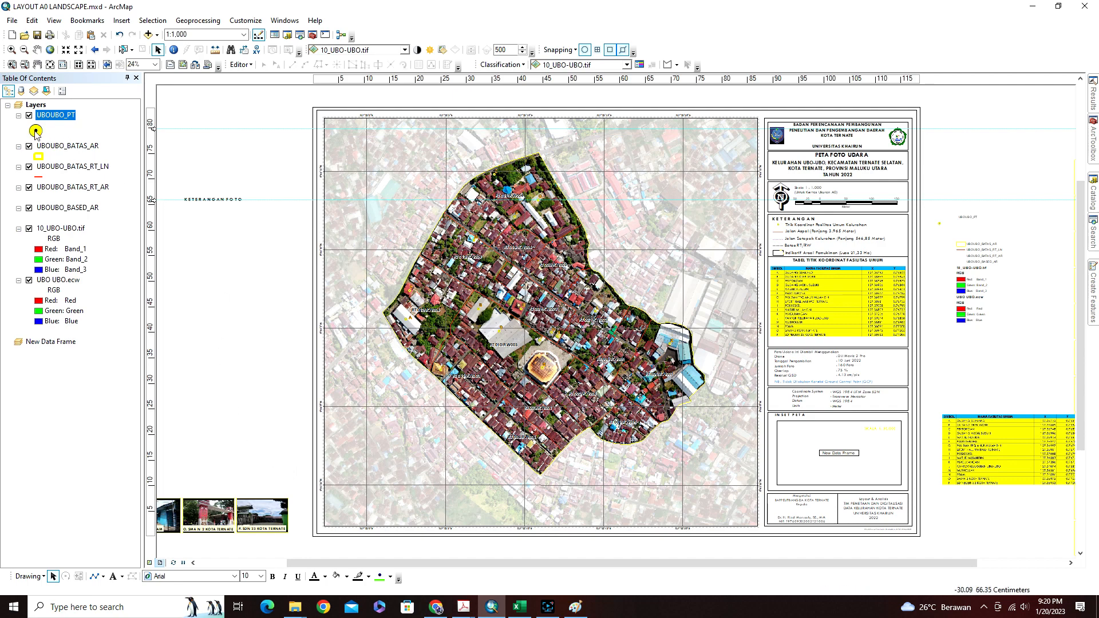
# Switch to File Explorer and copy Style Peta Desa.style from the 100_LAYOUT PETA DESA folder.
pyautogui.moveTo(302, 613)
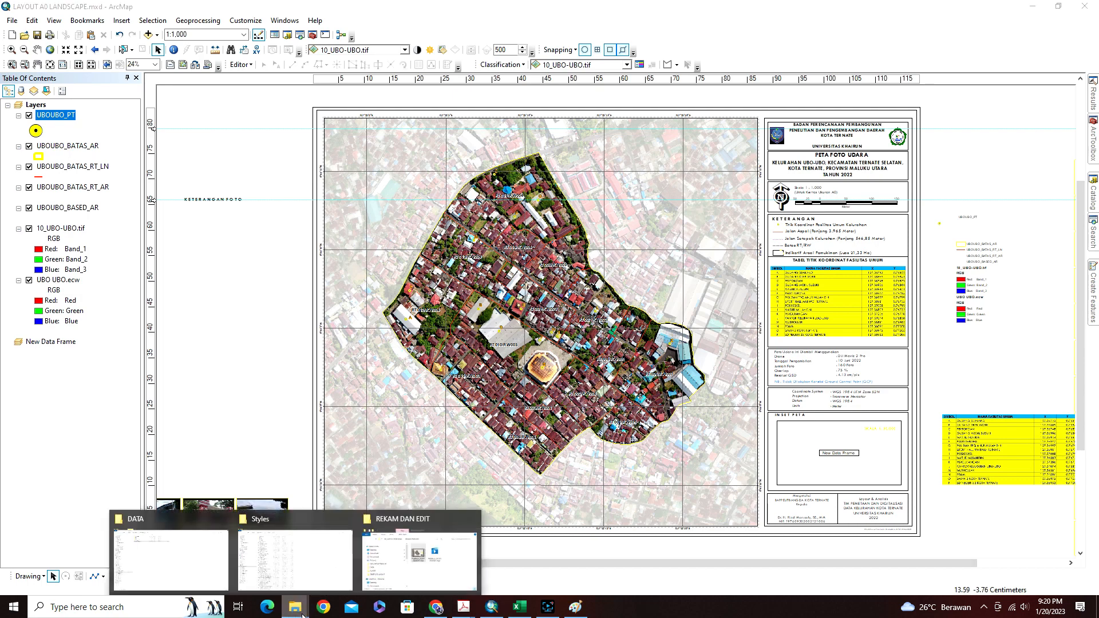
pyautogui.click(149, 564)
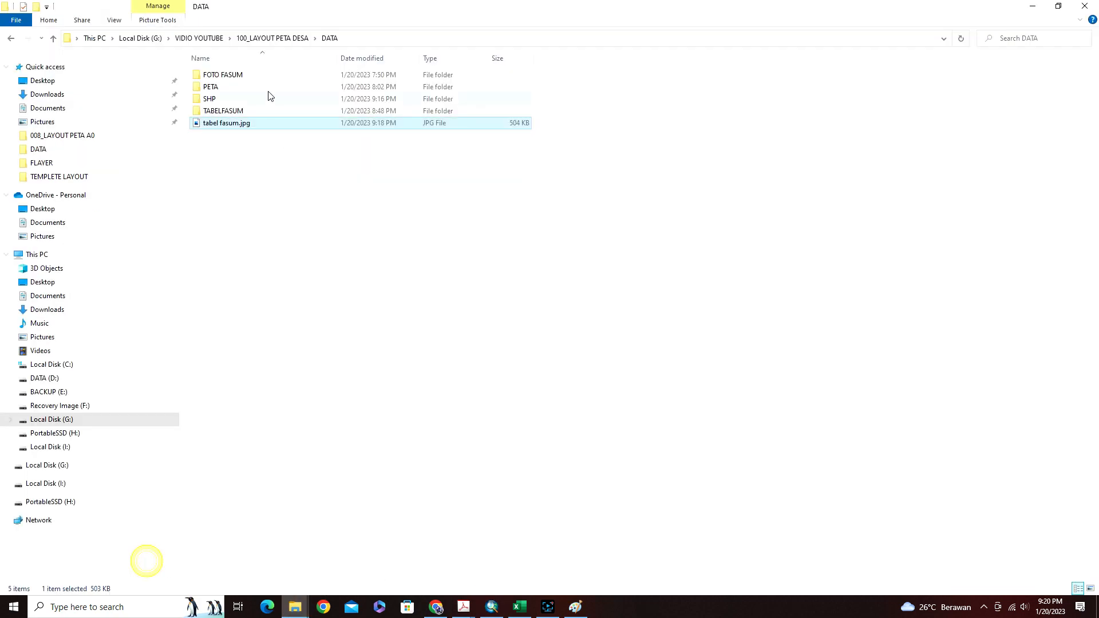
pyautogui.click(278, 38)
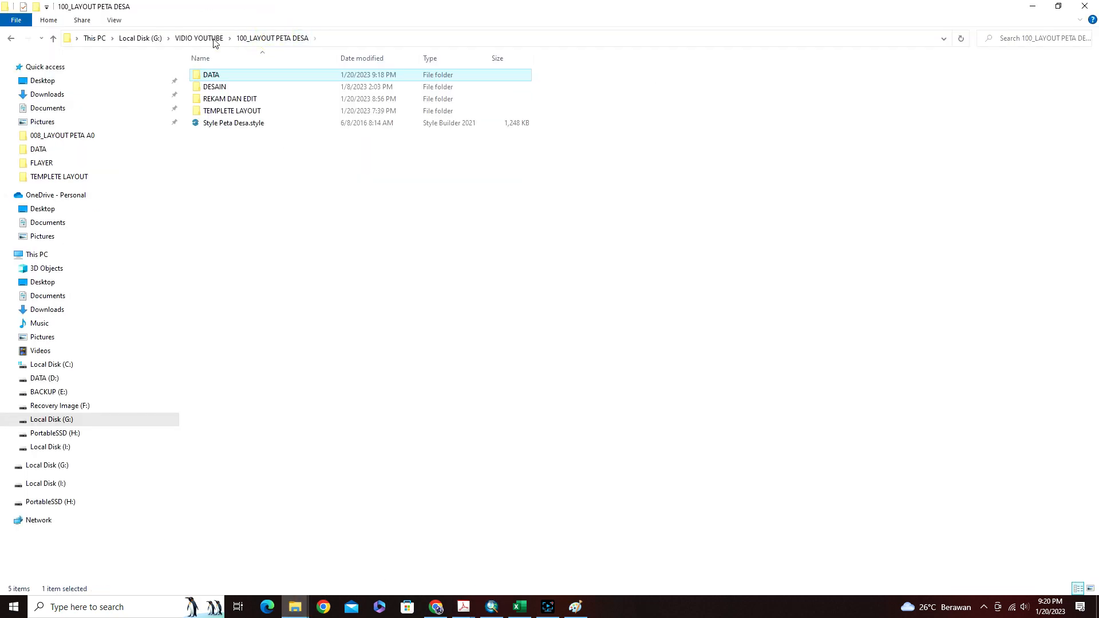
pyautogui.click(244, 127)
pyautogui.rightClick(244, 127)
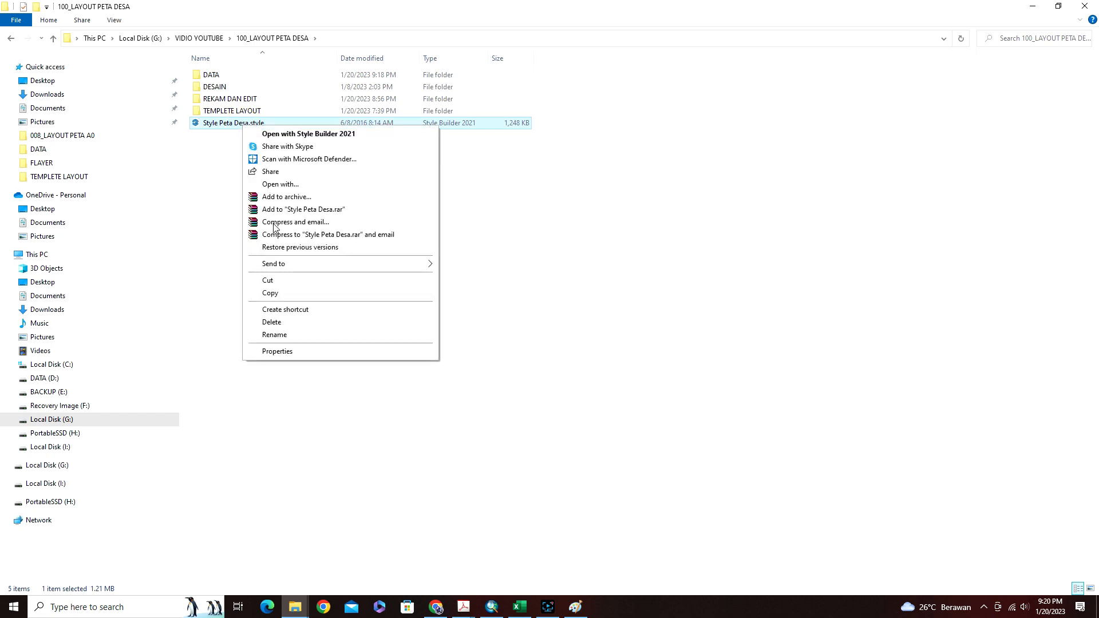
pyautogui.click(289, 294)
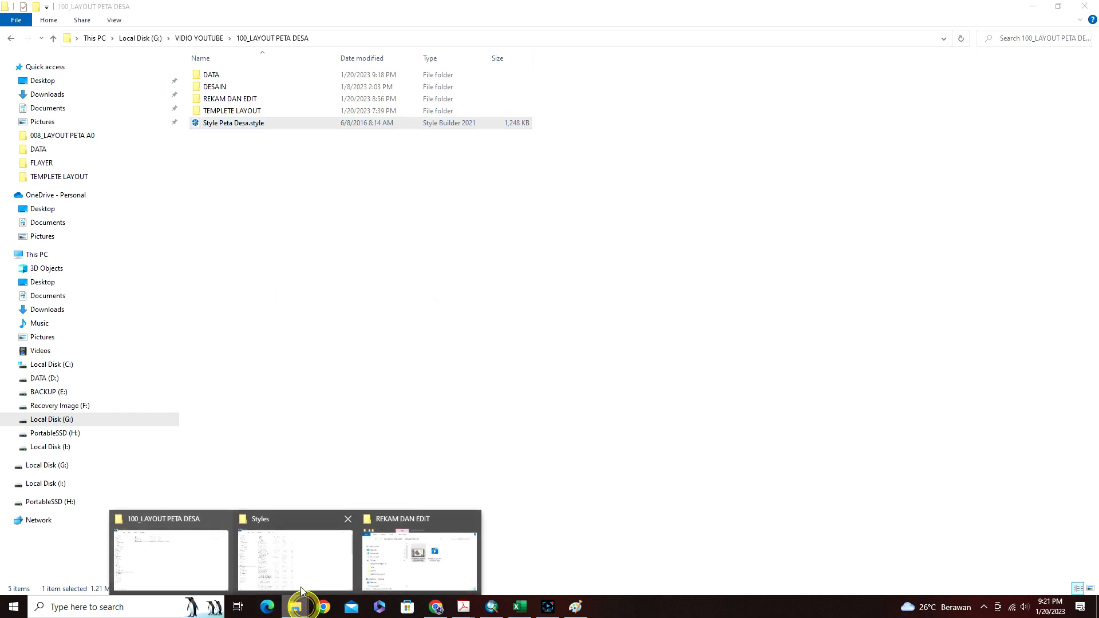
# In the other File Explorer window, open the folder C:\Program Files (x86)\ArcGIS\Desktop10.8\Styles, starting from This PC.
pyautogui.click(302, 590)
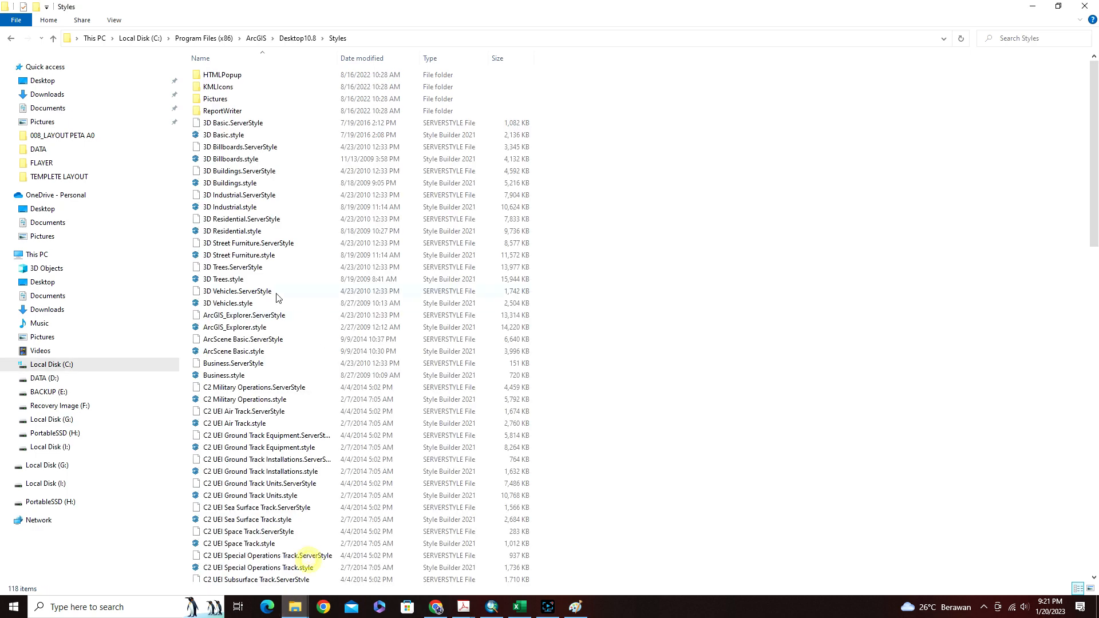
pyautogui.click(58, 255)
pyautogui.click(273, 163)
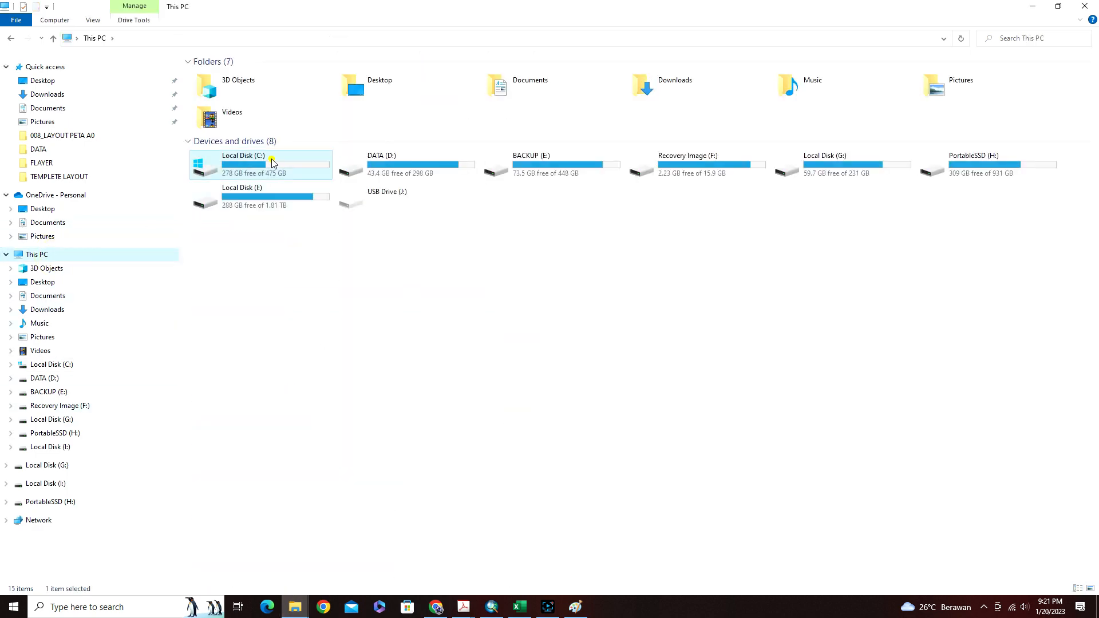
pyautogui.doubleClick(273, 163)
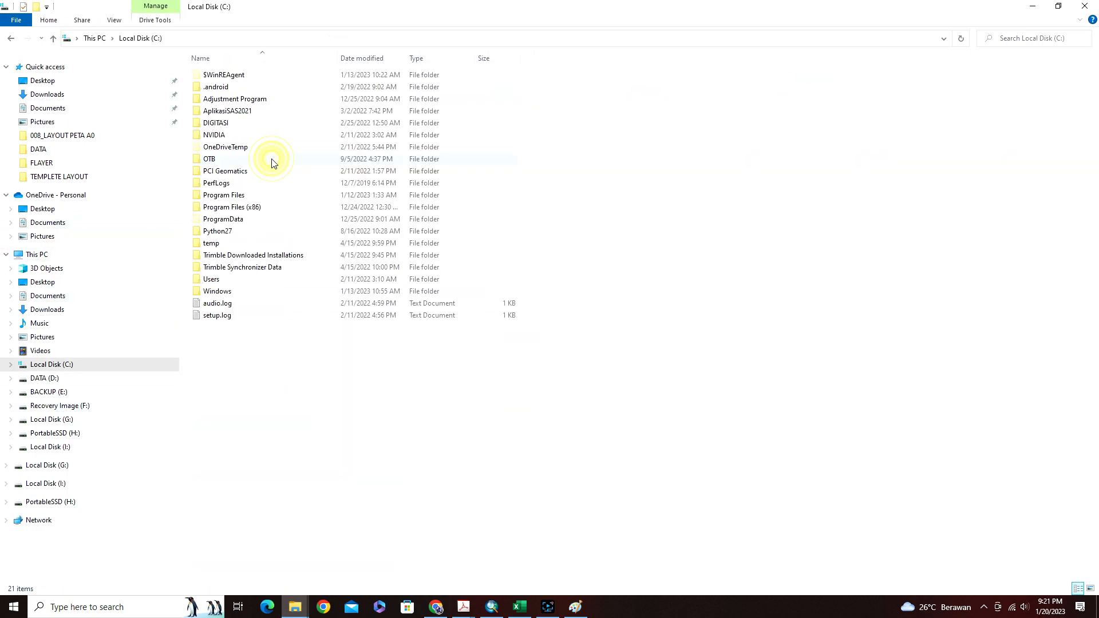
pyautogui.doubleClick(256, 209)
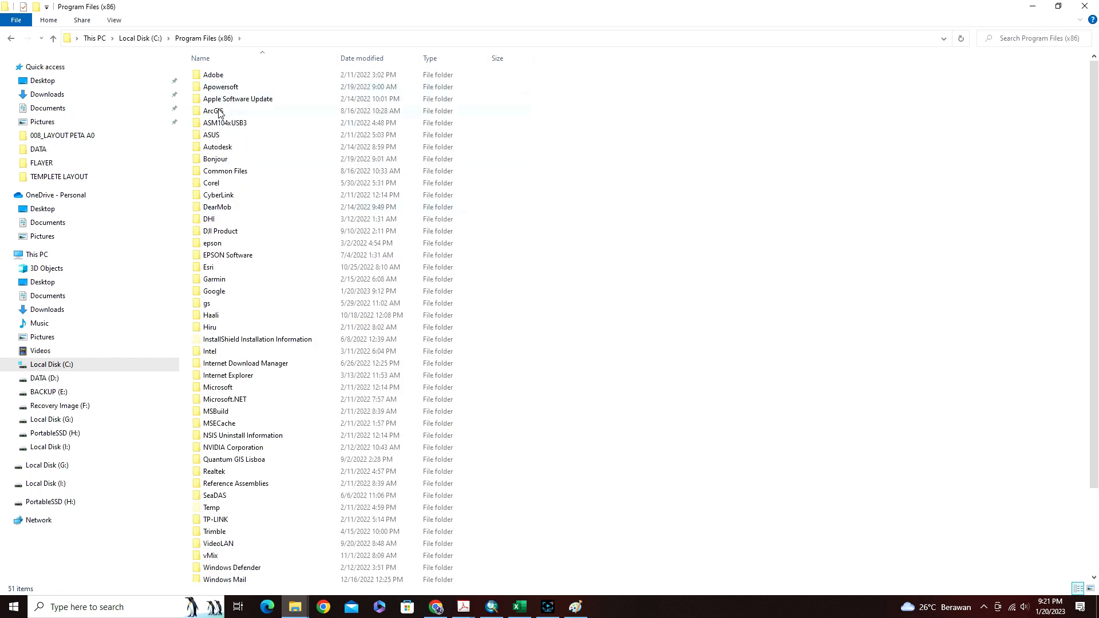
pyautogui.doubleClick(250, 111)
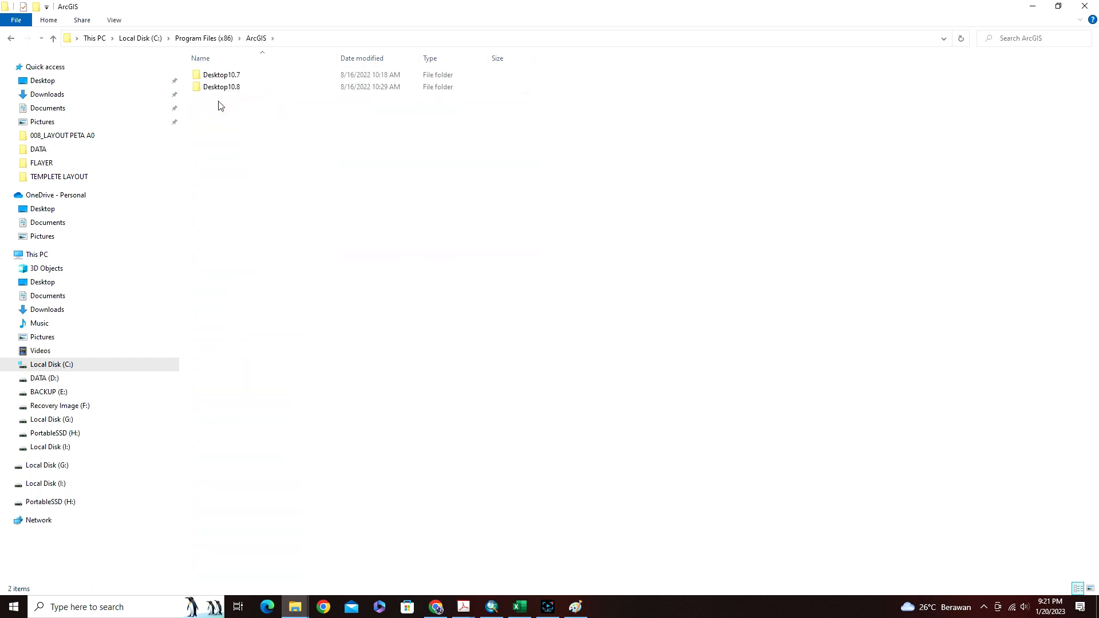
pyautogui.doubleClick(226, 87)
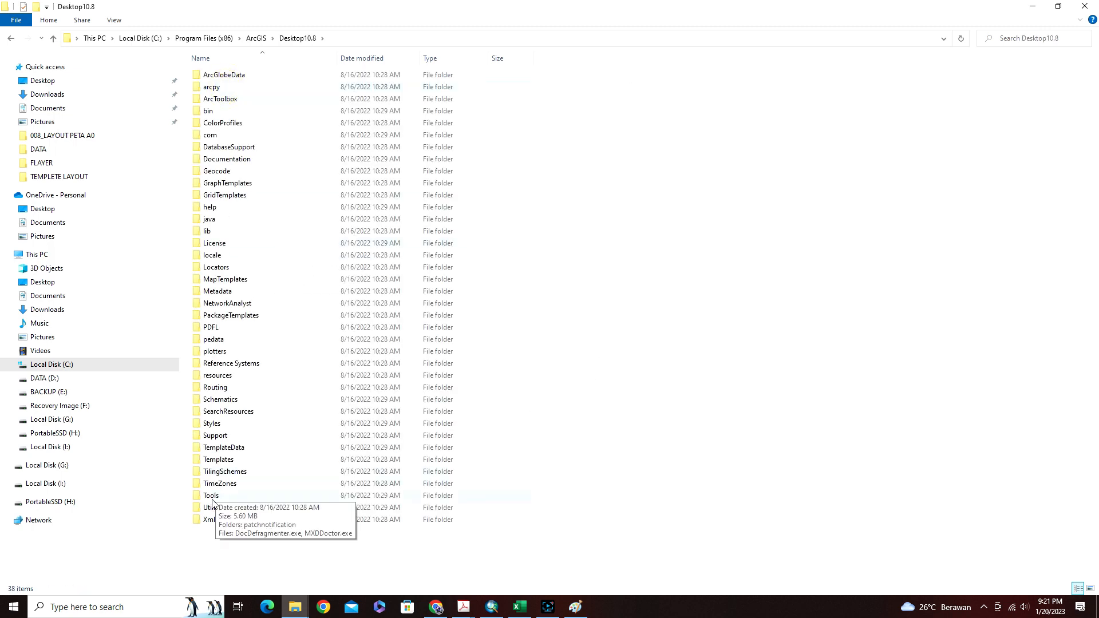
pyautogui.doubleClick(226, 425)
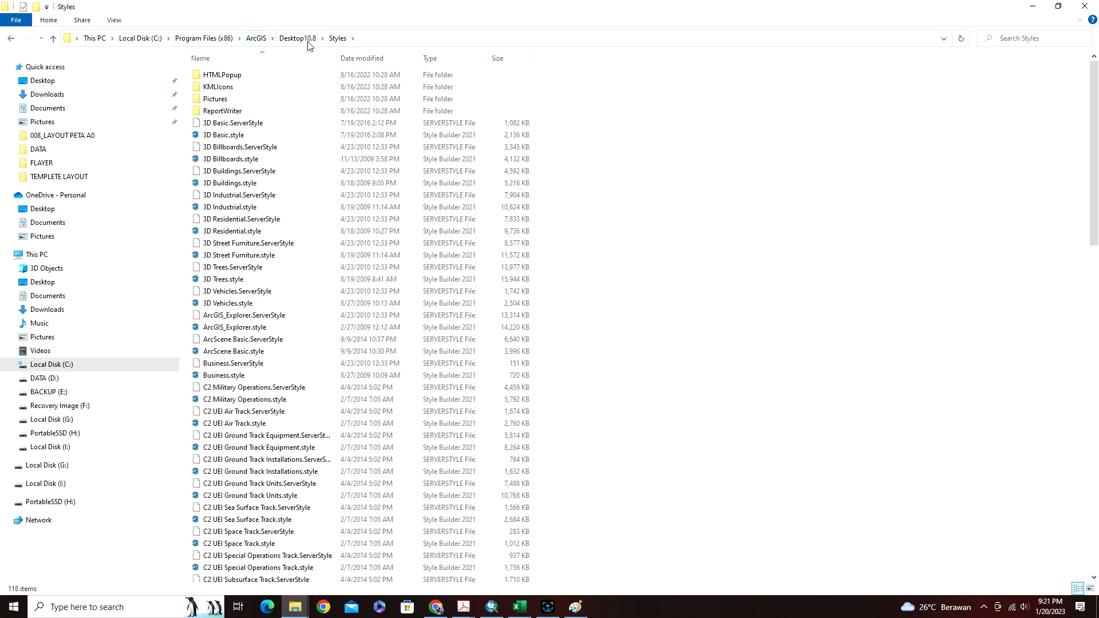
# Paste the style file into the Styles folder, granting administrator permission, and switch back to ArcMap.
pyautogui.rightClick(677, 208)
pyautogui.click(704, 284)
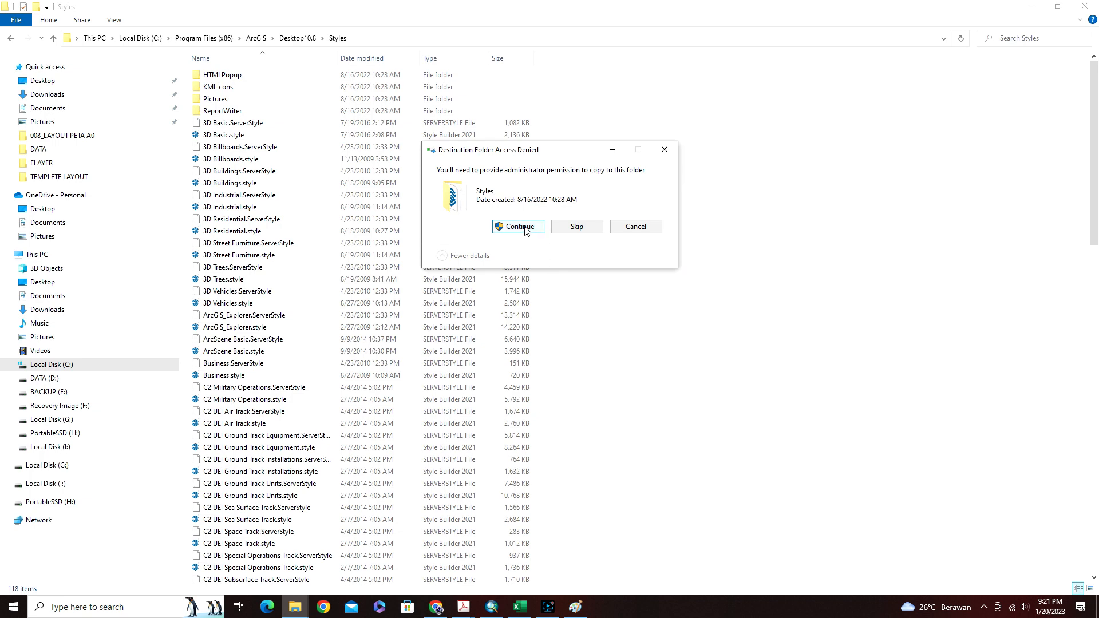
pyautogui.click(521, 227)
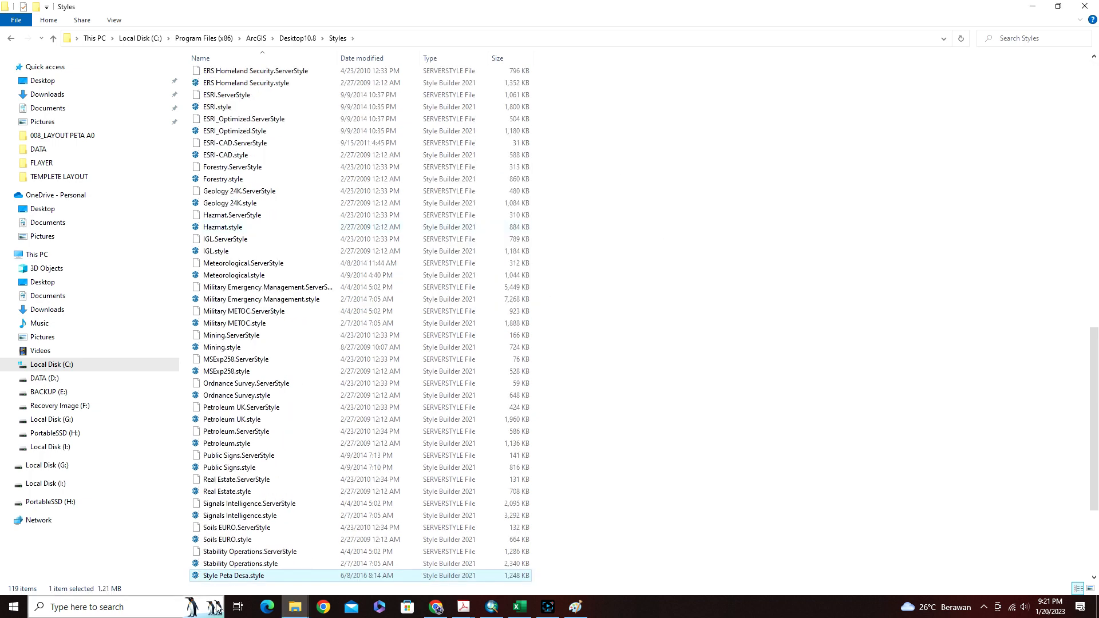
pyautogui.click(491, 607)
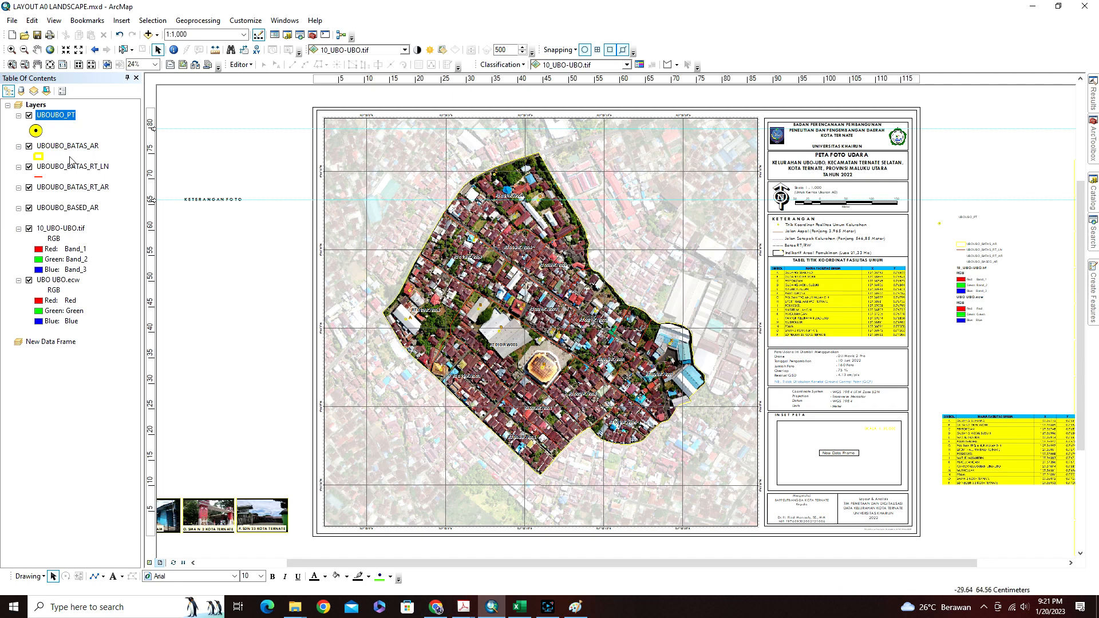
pyautogui.click(39, 156)
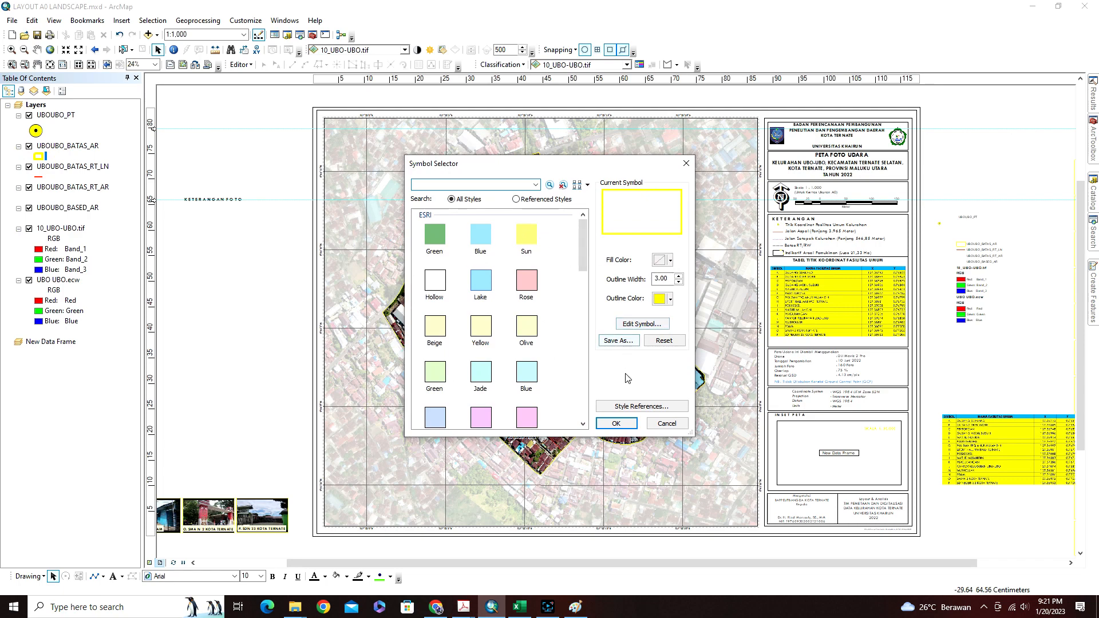
pyautogui.click(43, 155)
pyautogui.click(664, 423)
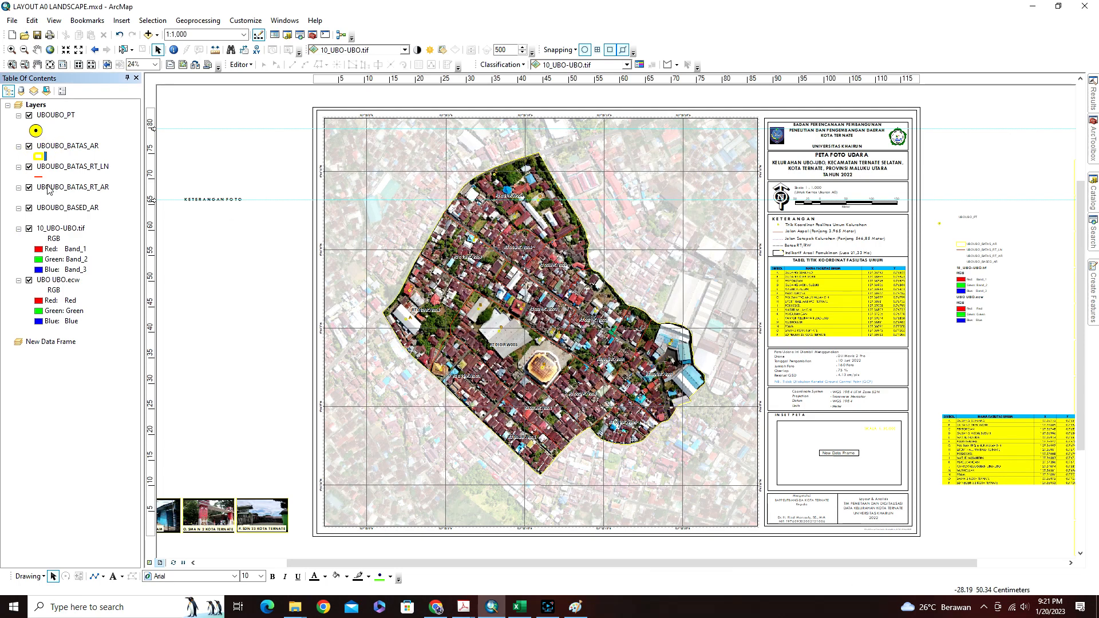
# Enable Style Peta Desa in the style references, starting from the symbol settings of the UBOUBO_BATAS_AR layer.
pyautogui.click(39, 156)
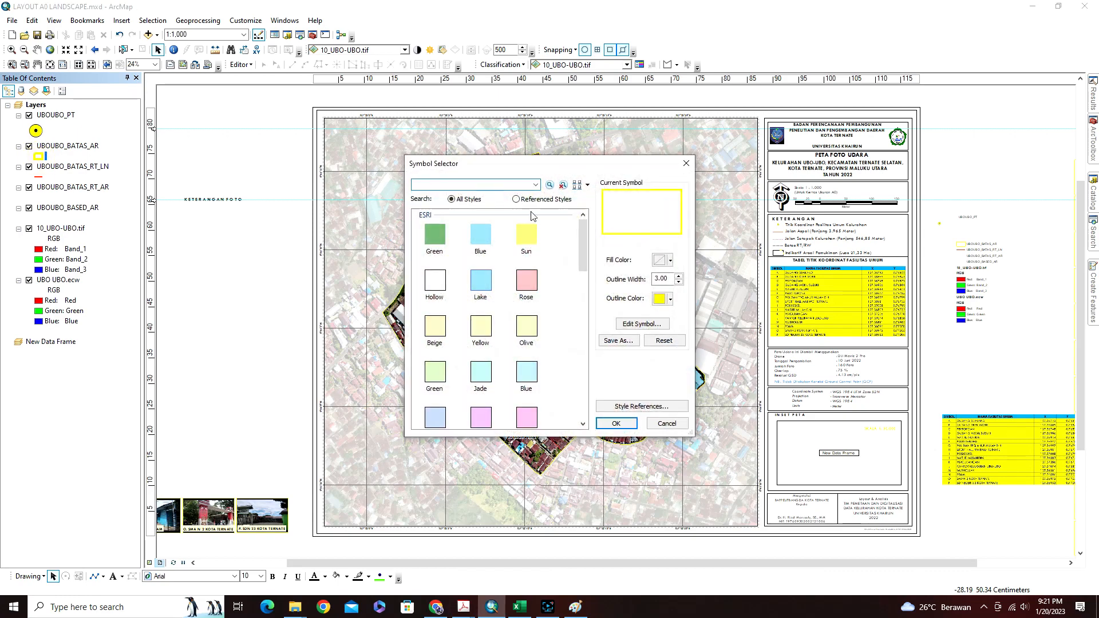
pyautogui.click(633, 409)
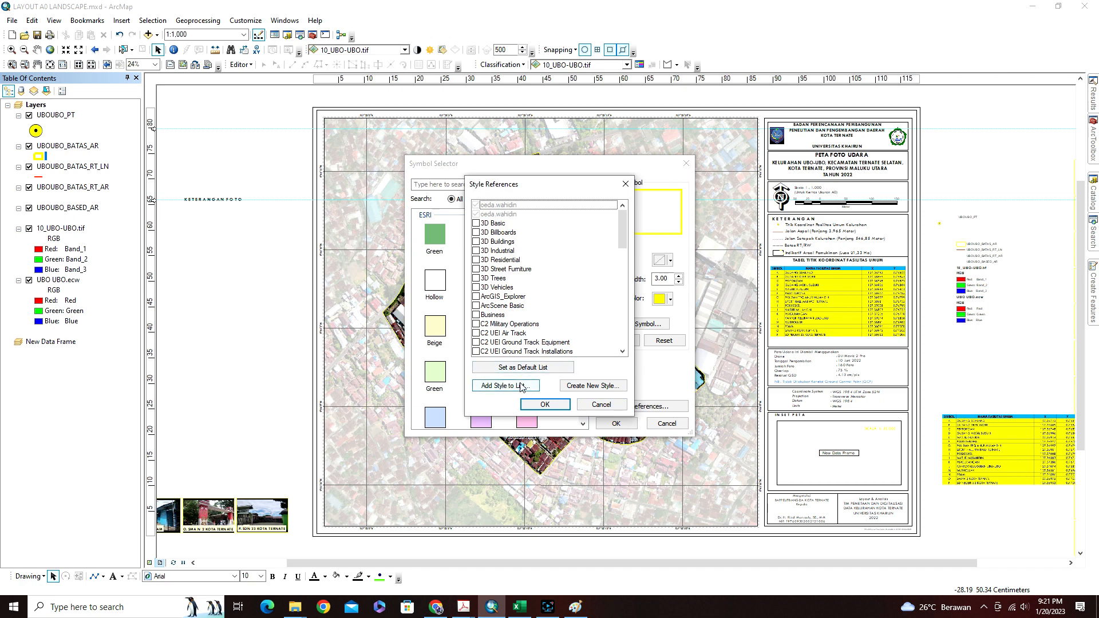
pyautogui.scroll(-20, 532, 315)
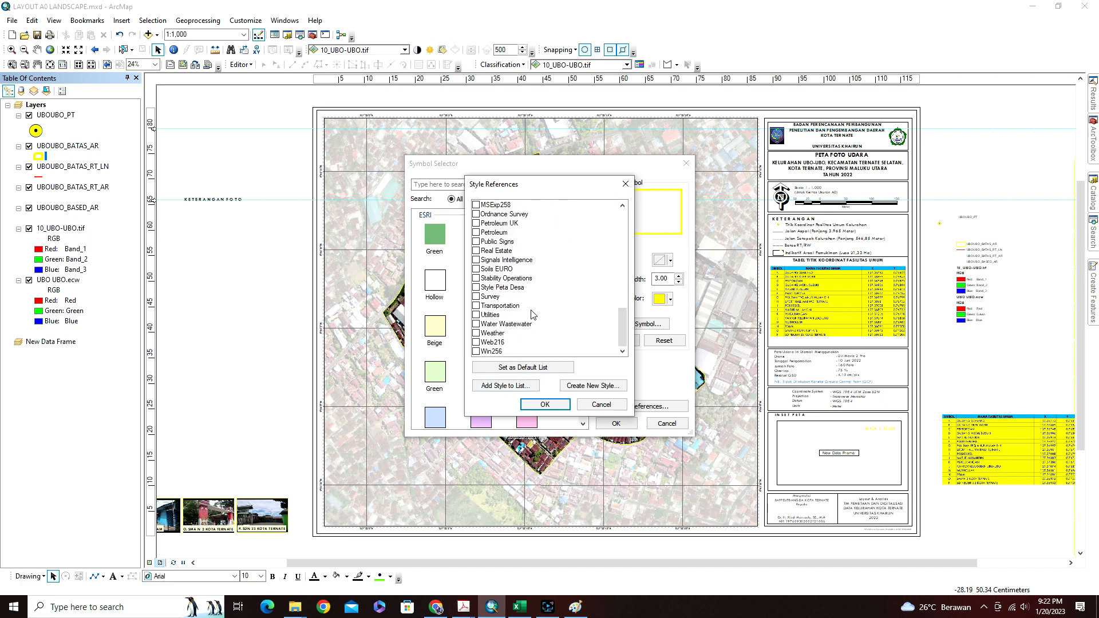
pyautogui.click(477, 287)
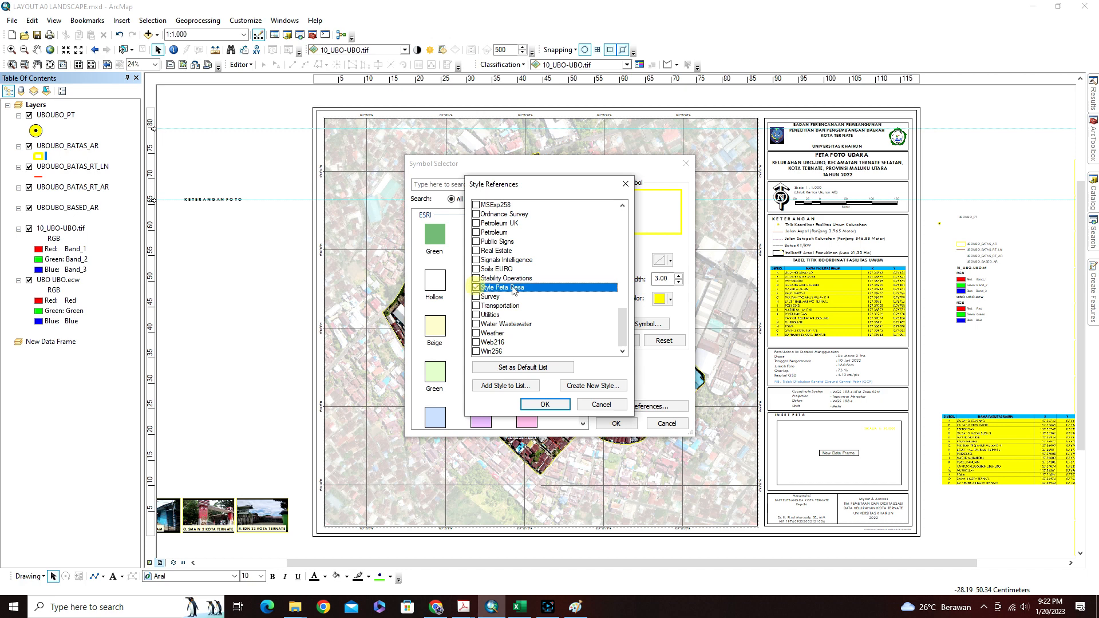
pyautogui.click(545, 405)
# Look through the available fill symbols, including the whole Style Peta Desa group.
pyautogui.scroll(-1, 549, 295)
pyautogui.scroll(-5, 550, 295)
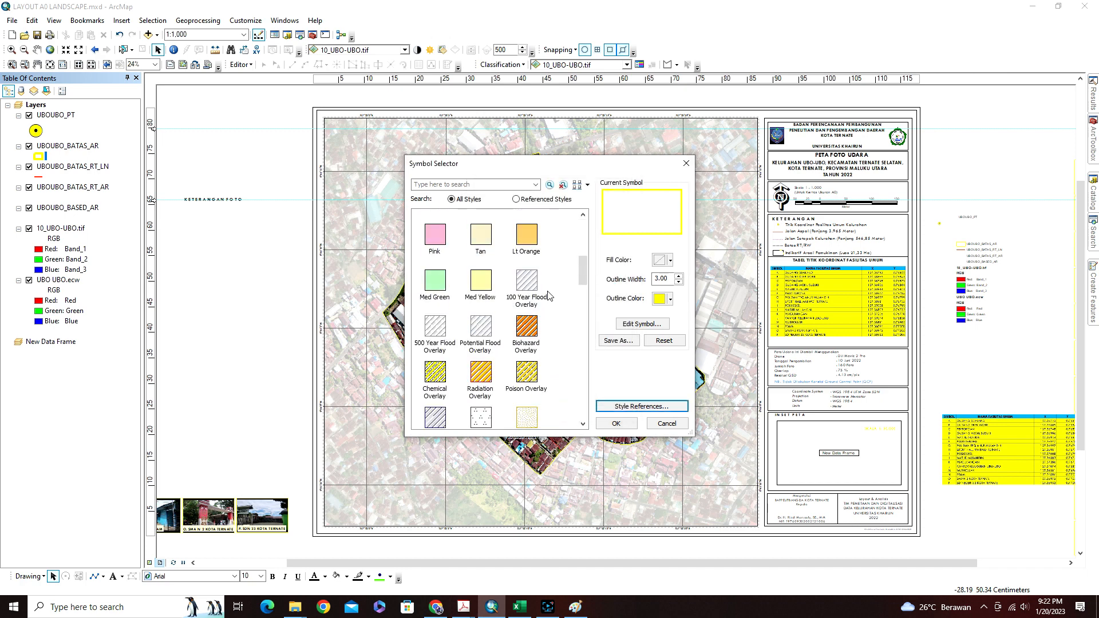
pyautogui.scroll(-5, 548, 295)
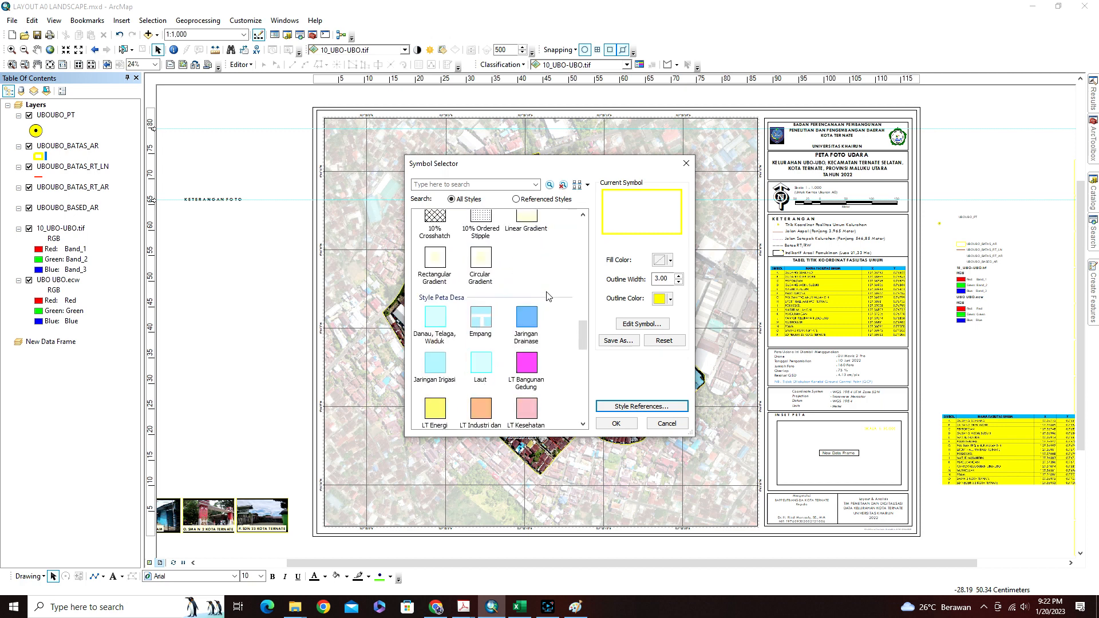
pyautogui.scroll(-6, 550, 311)
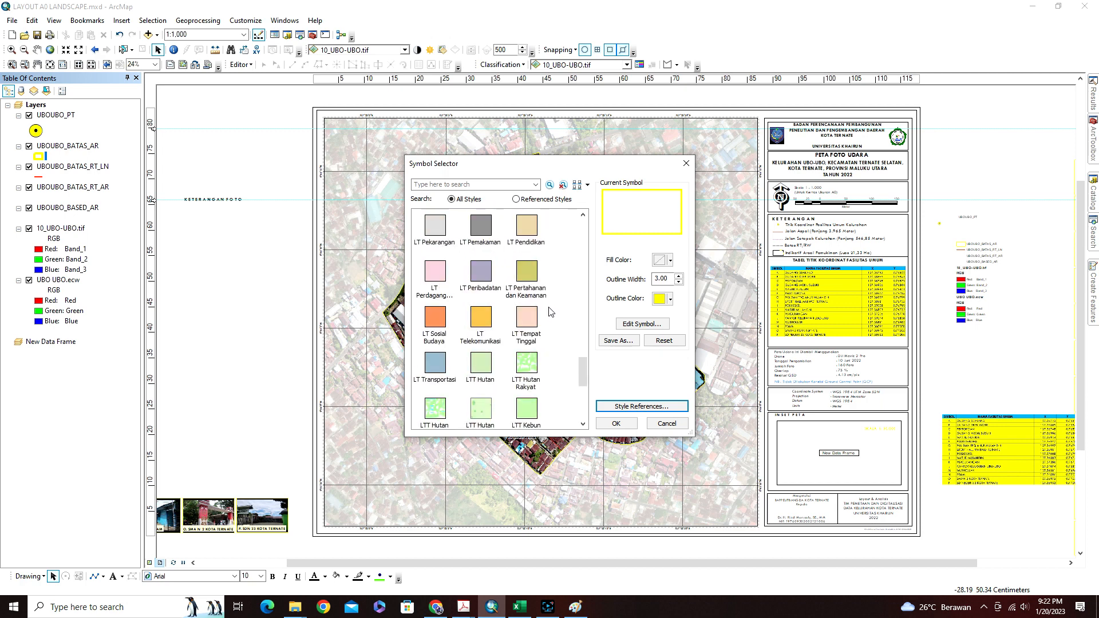
pyautogui.scroll(-1, 550, 311)
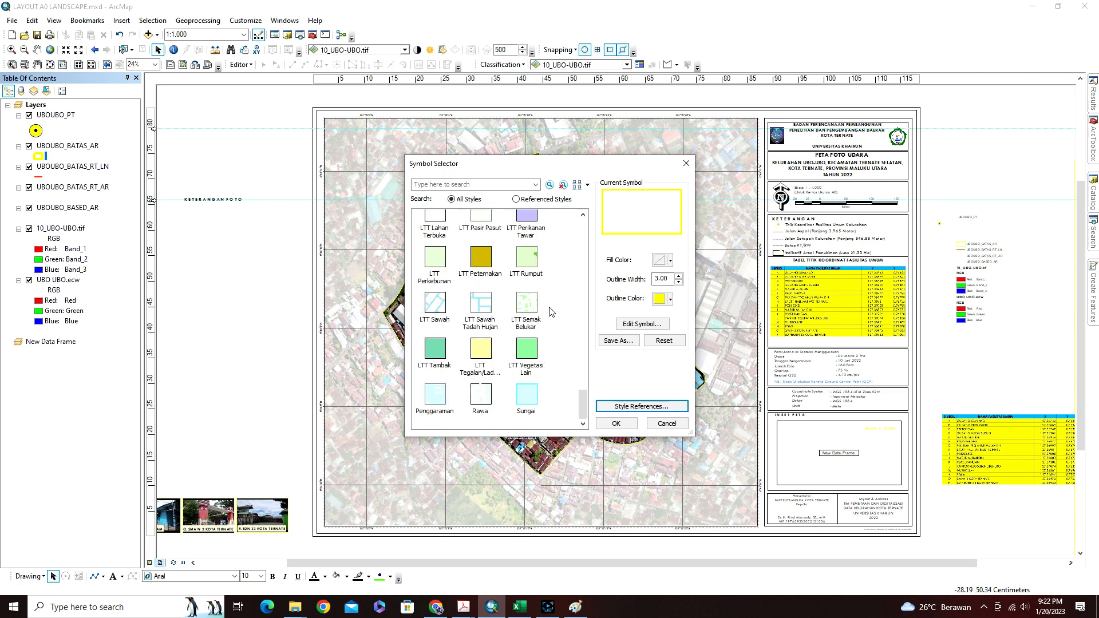
pyautogui.scroll(12, 549, 311)
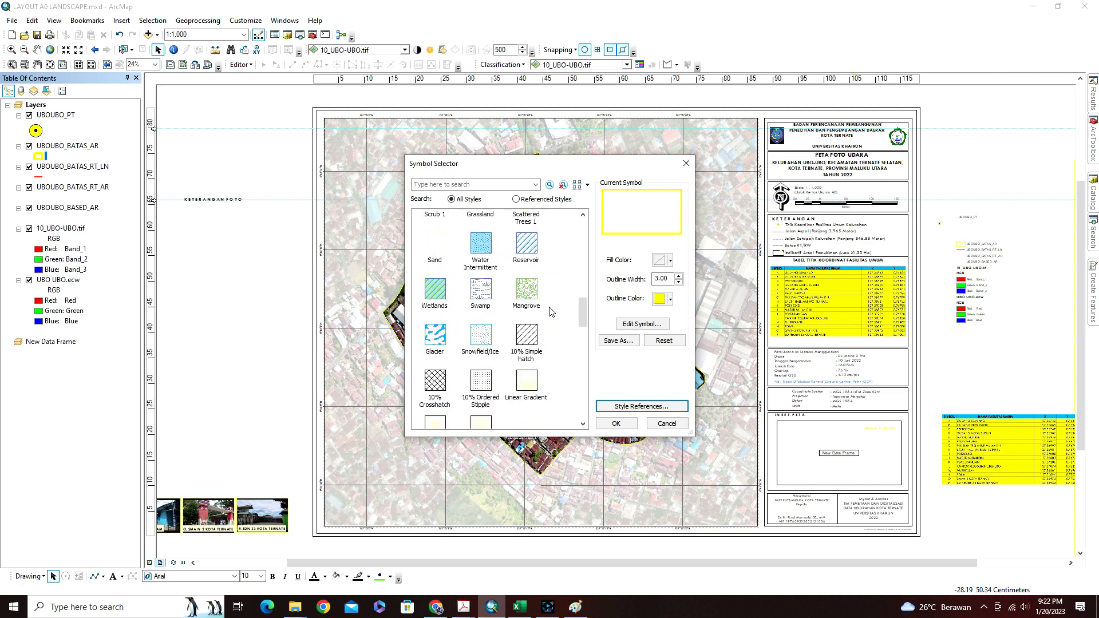
pyautogui.scroll(3, 552, 312)
# Switch the symbol gallery to List View and examine the named Style Peta Desa symbols down to the end.
pyautogui.click(588, 184)
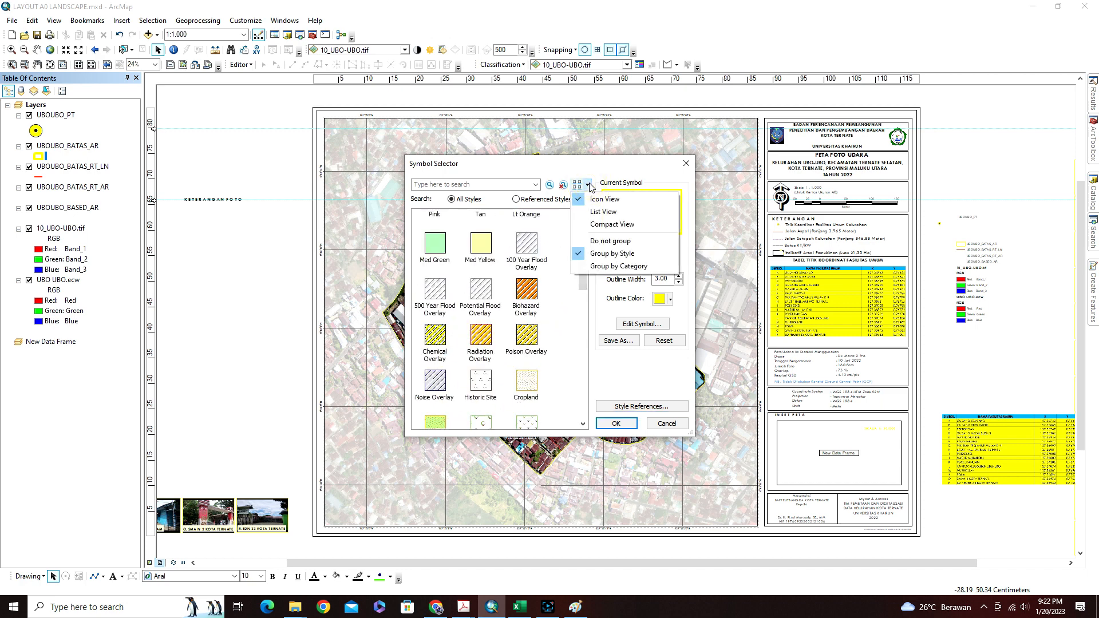
pyautogui.click(603, 212)
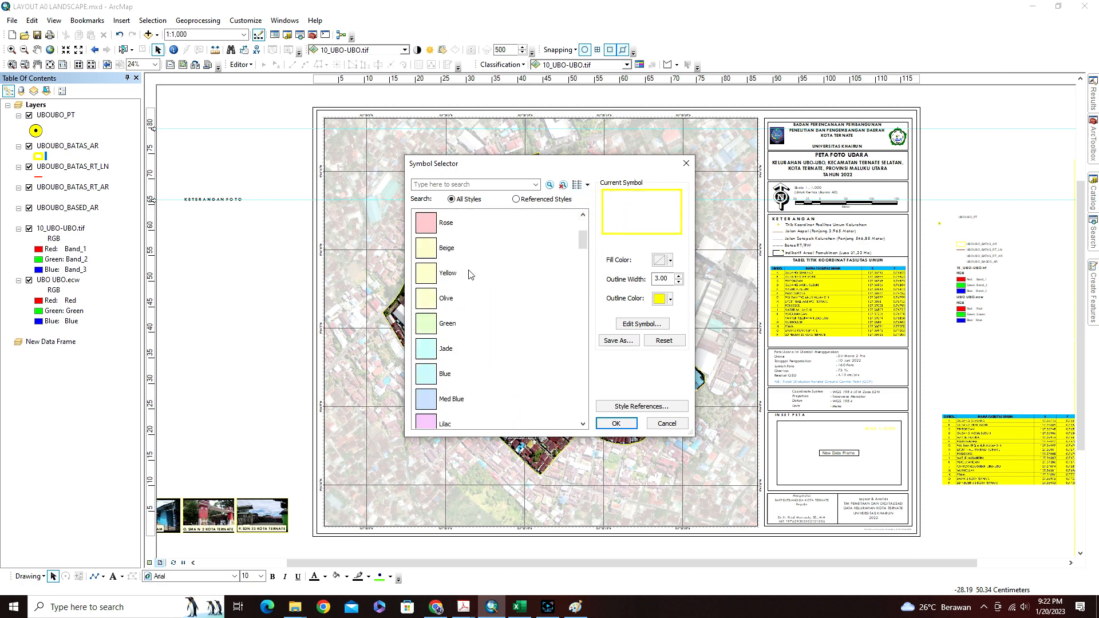
pyautogui.scroll(-15, 468, 274)
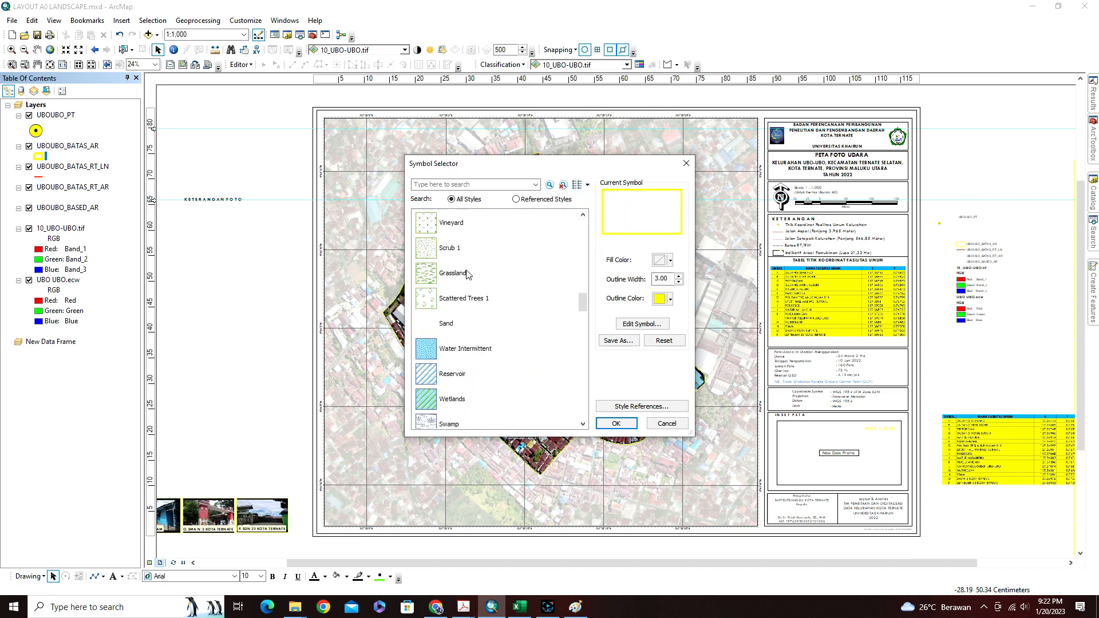
pyautogui.scroll(-15, 468, 274)
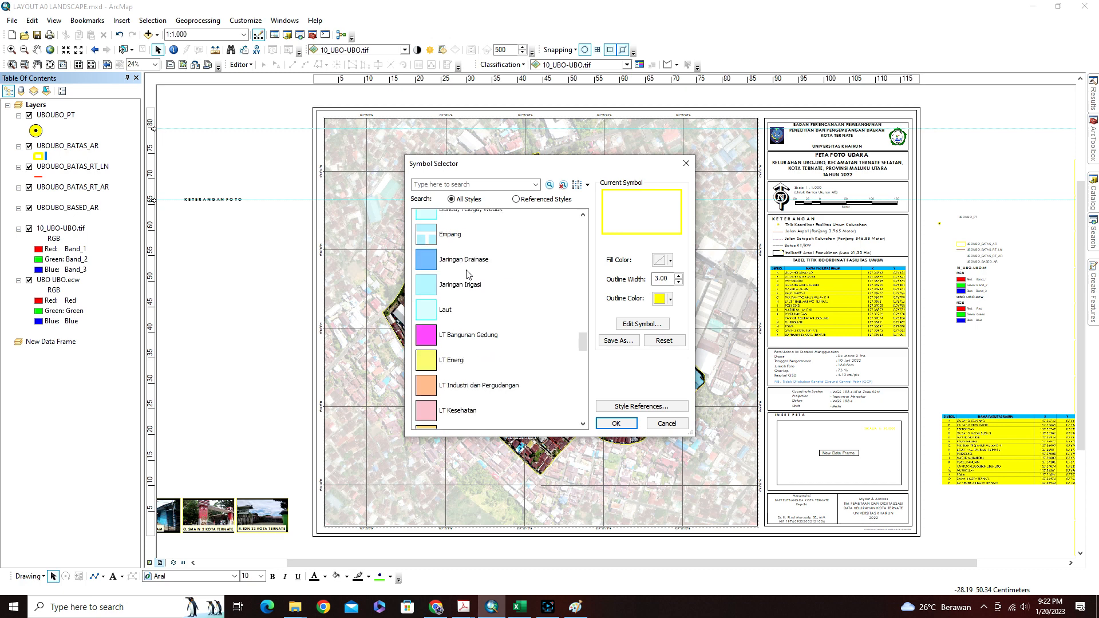
pyautogui.scroll(-5, 468, 274)
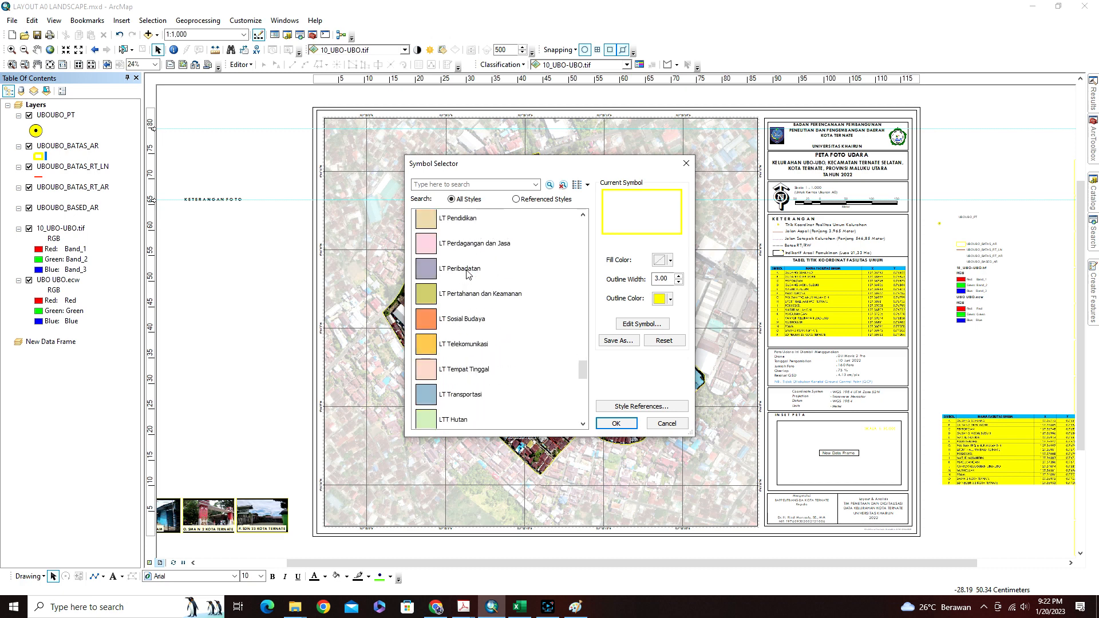
pyautogui.scroll(-3, 468, 274)
pyautogui.scroll(-3, 468, 274)
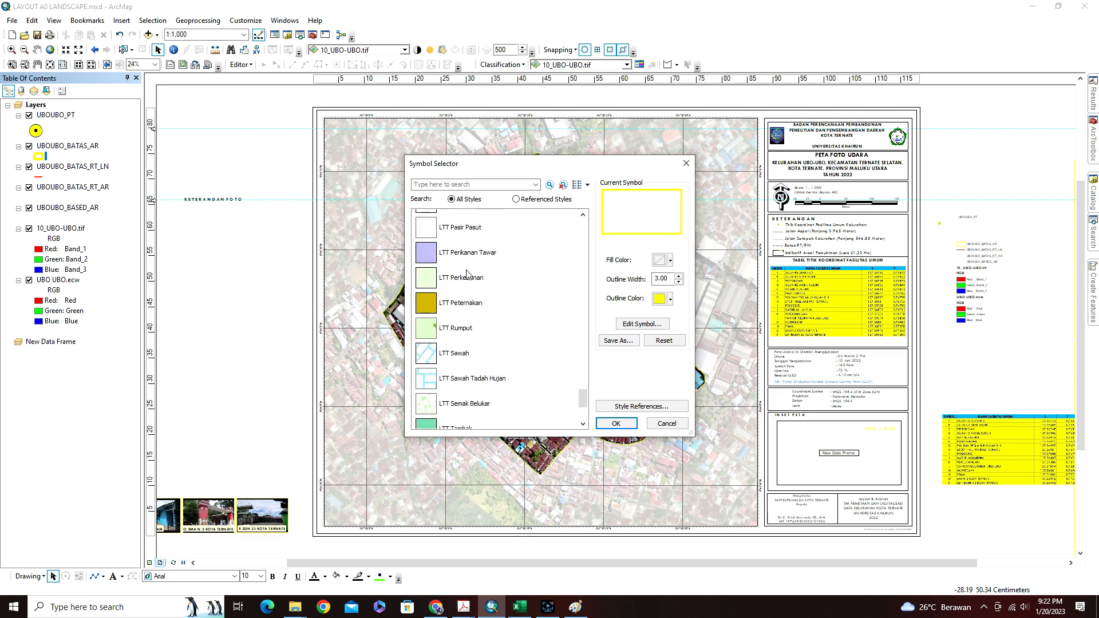
pyautogui.scroll(-3, 468, 274)
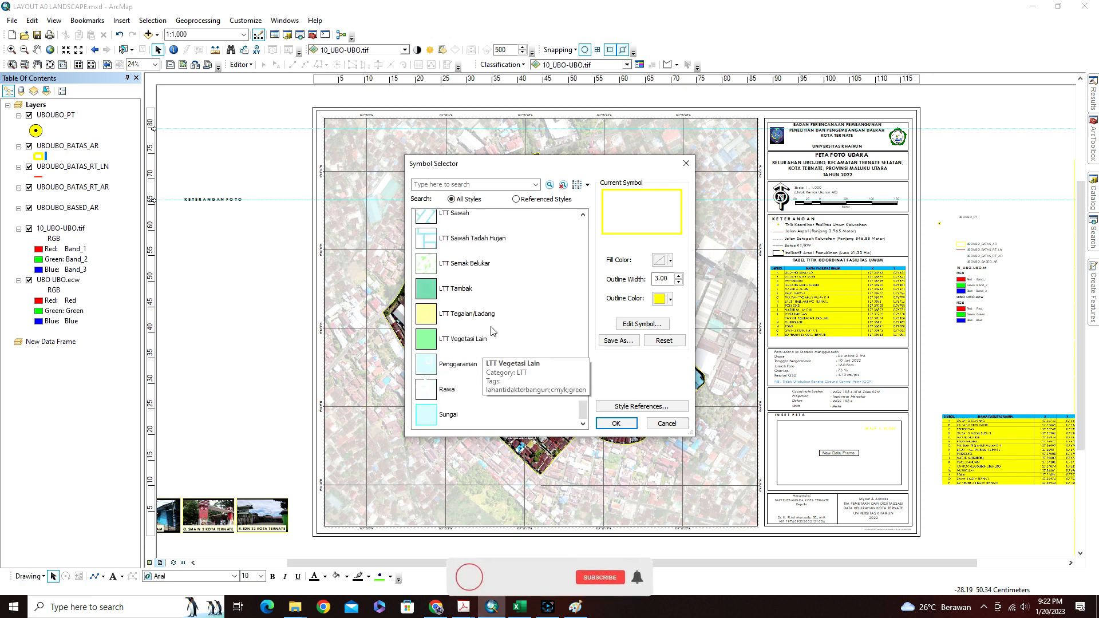
# Leave the current symbol selection without changes and assign the Batas RT line symbol from Style Peta Desa to the UBOUBO_BATAS_RT_LN layer.
pyautogui.scroll(6, 495, 321)
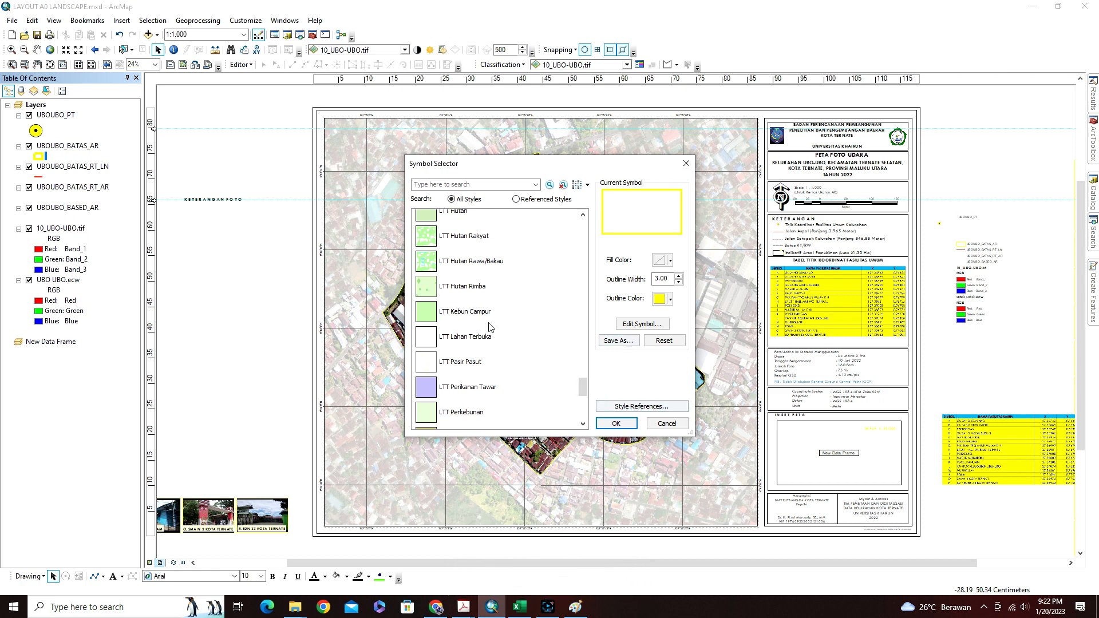
pyautogui.click(667, 423)
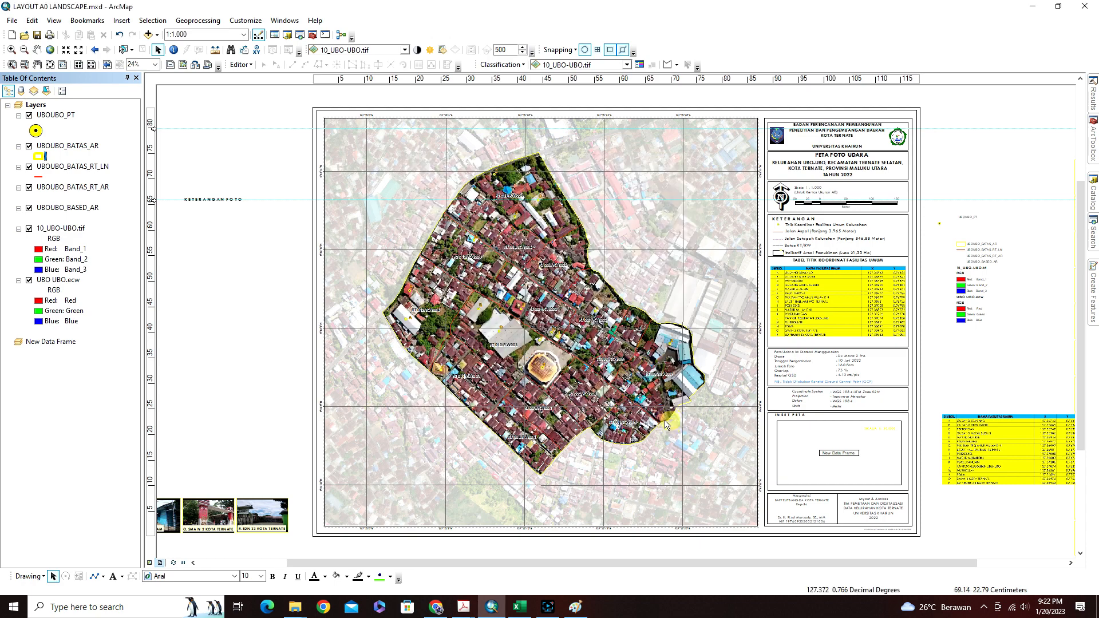
pyautogui.click(39, 179)
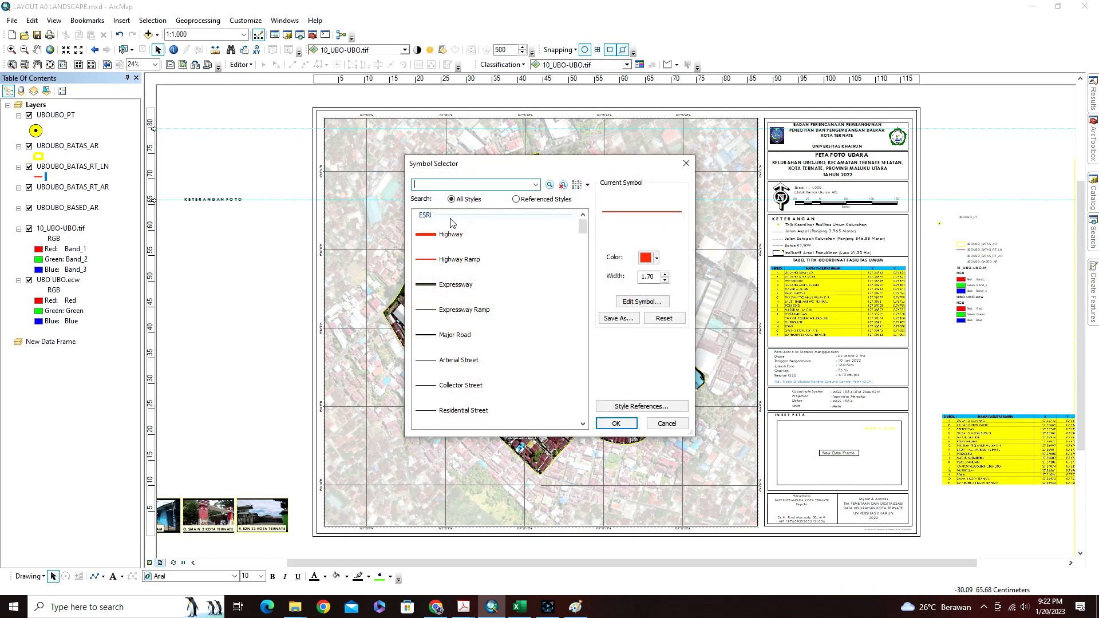
pyautogui.scroll(-10, 547, 265)
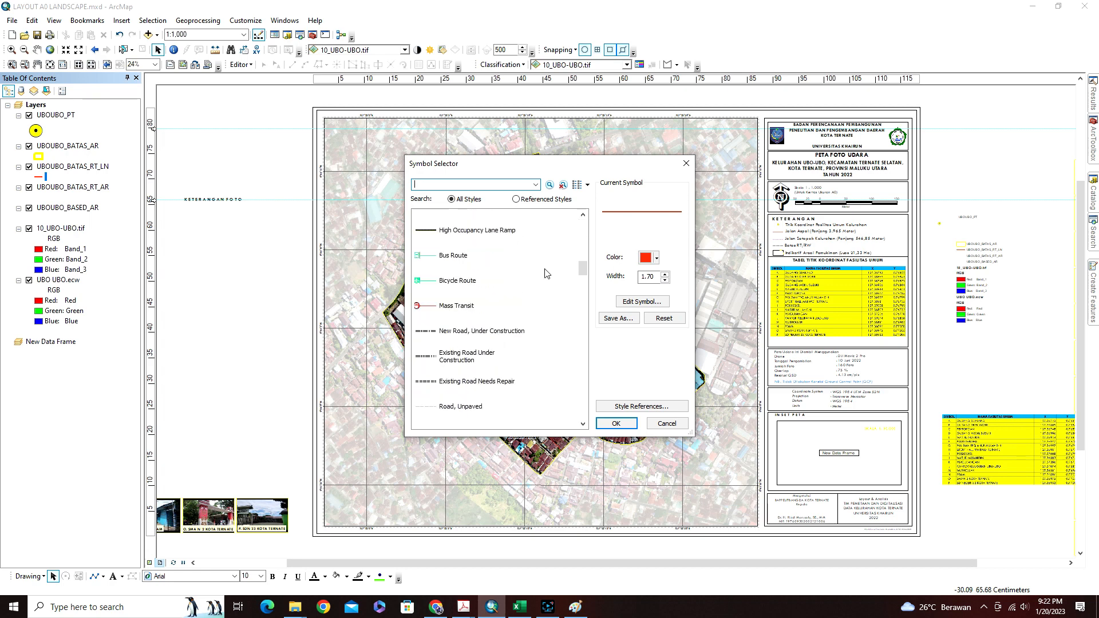
pyautogui.scroll(-5, 548, 274)
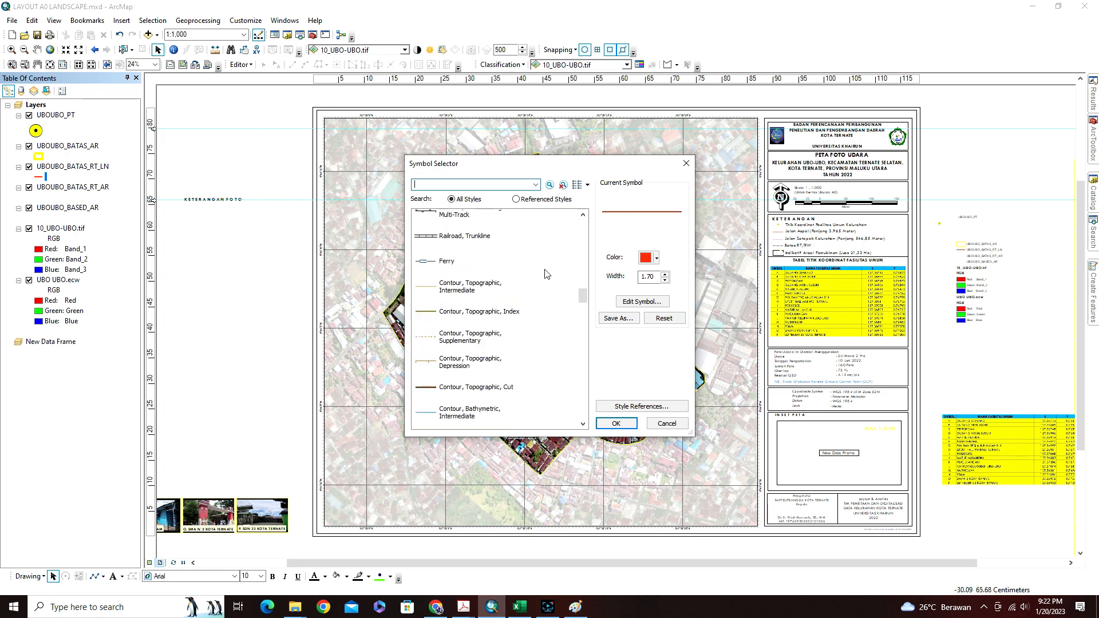
pyautogui.scroll(-6, 548, 274)
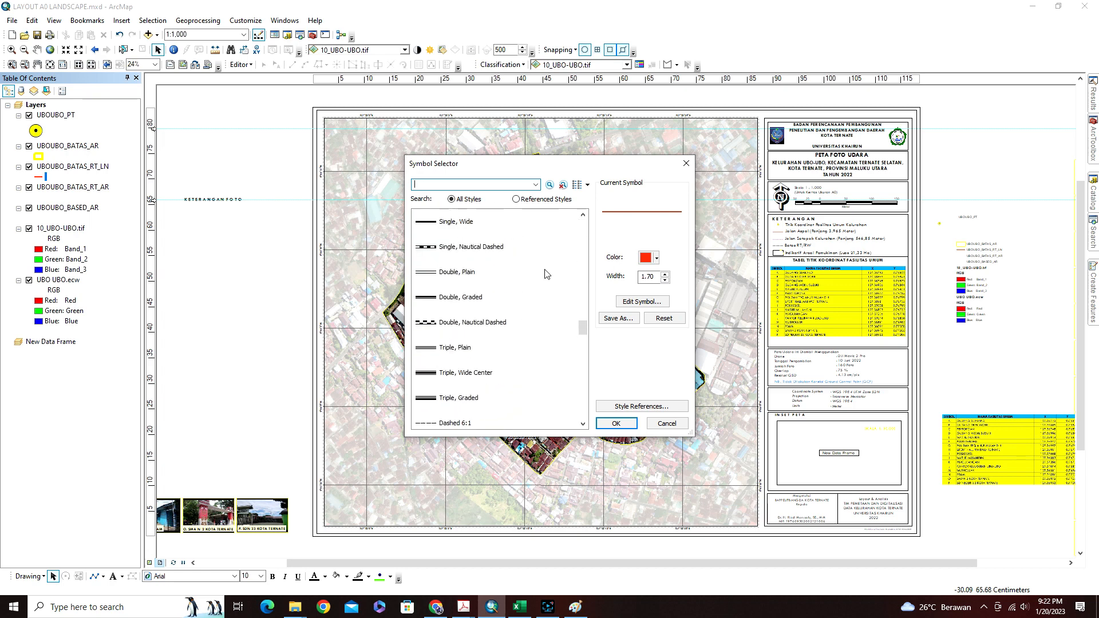
pyautogui.scroll(-8, 548, 273)
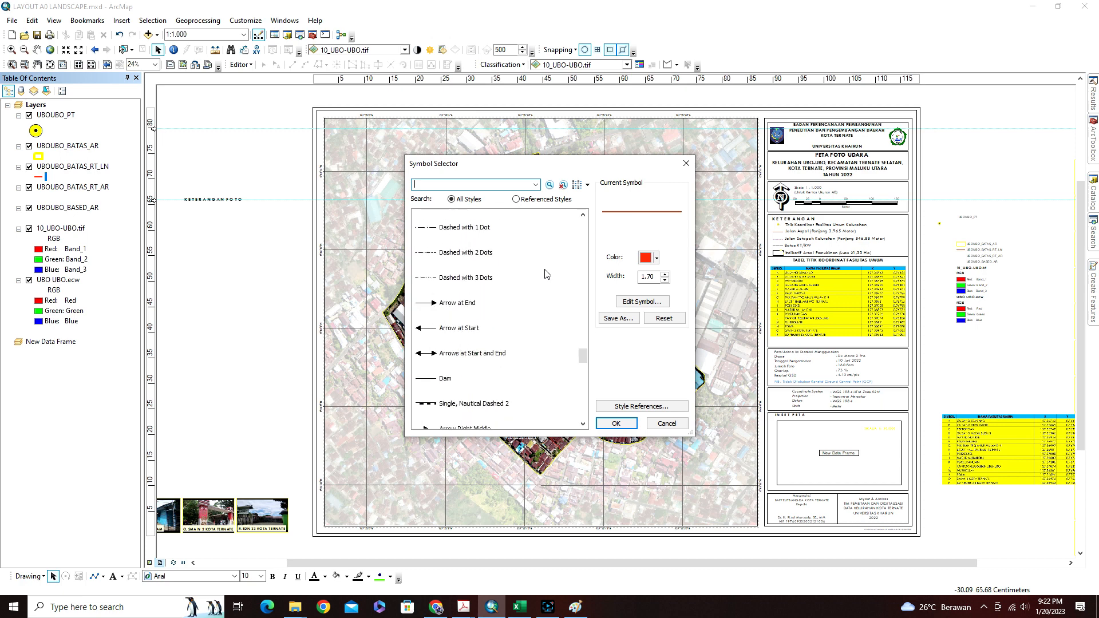
pyautogui.scroll(-1, 548, 274)
pyautogui.scroll(-1, 475, 333)
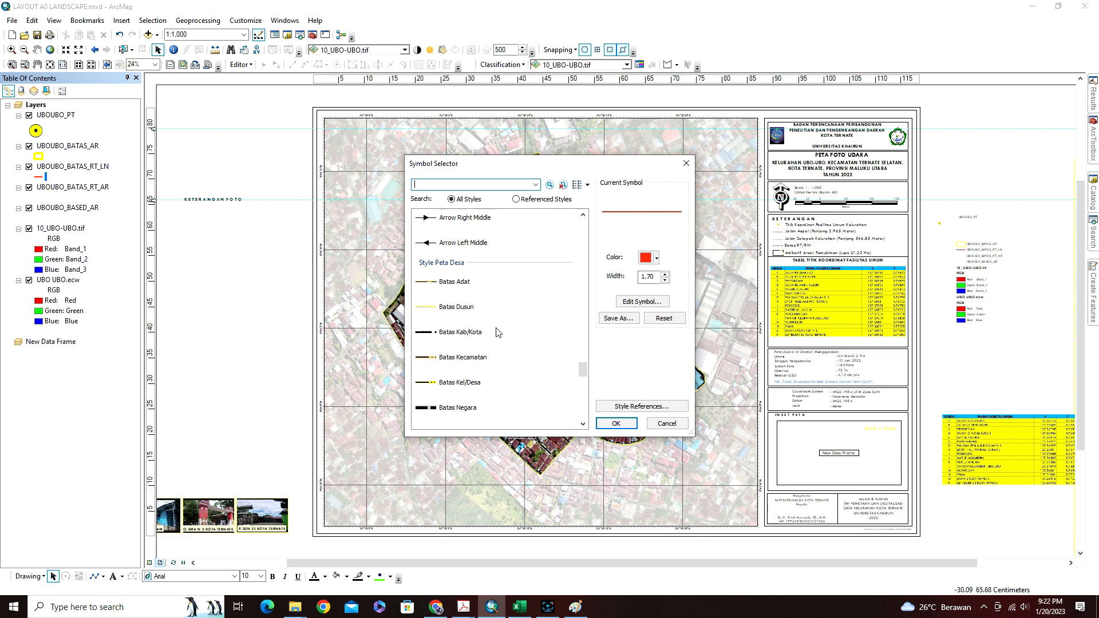
pyautogui.scroll(-2, 501, 332)
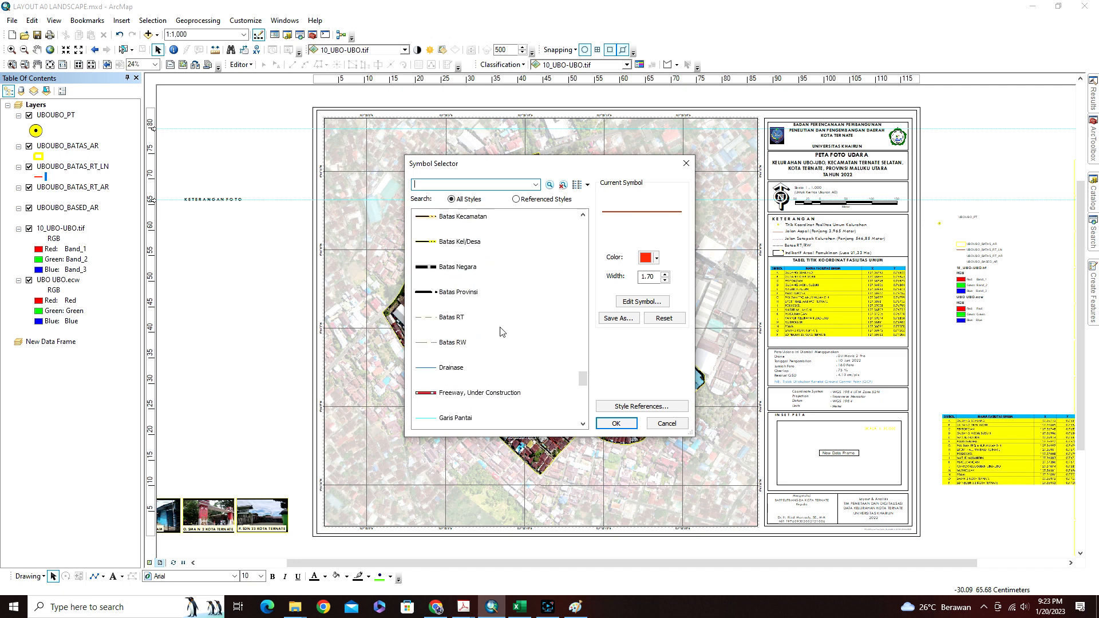
pyautogui.scroll(1, 503, 330)
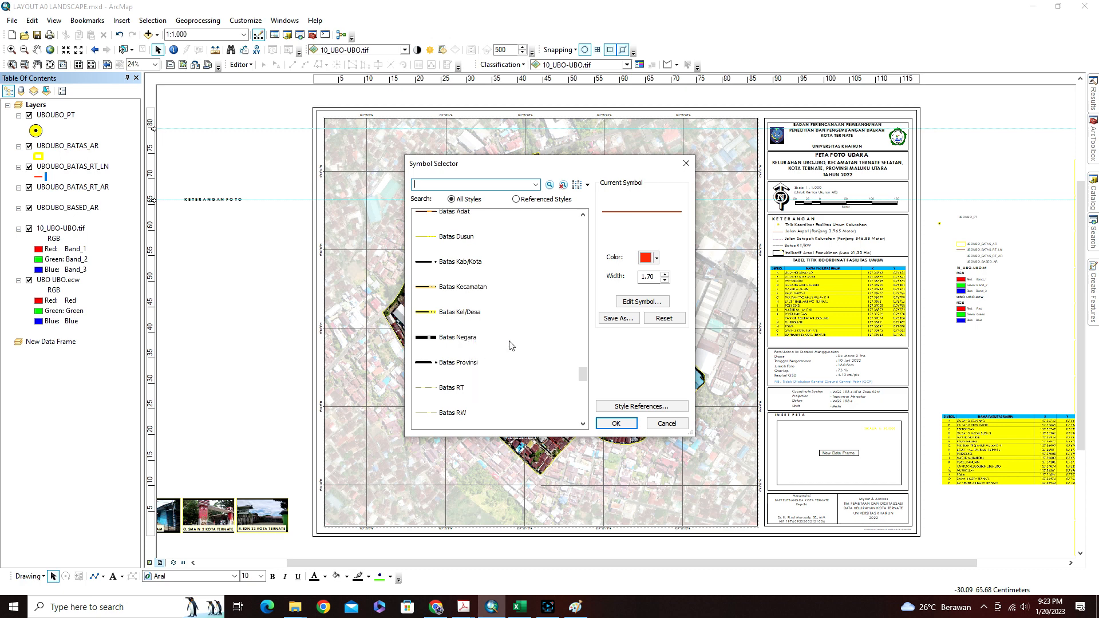
pyautogui.click(451, 389)
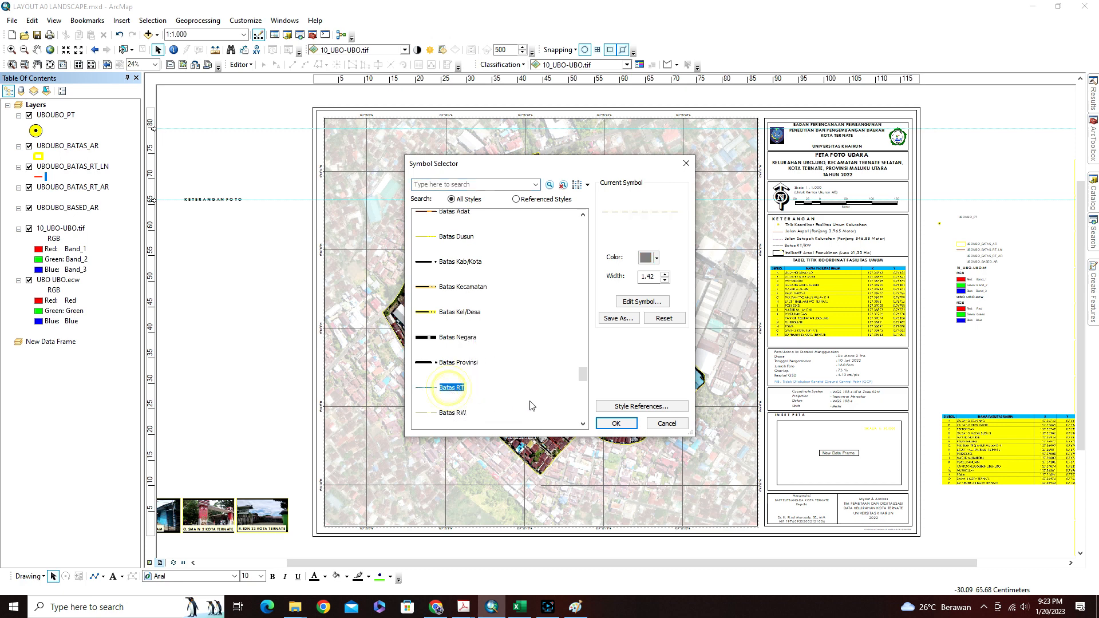
pyautogui.click(616, 424)
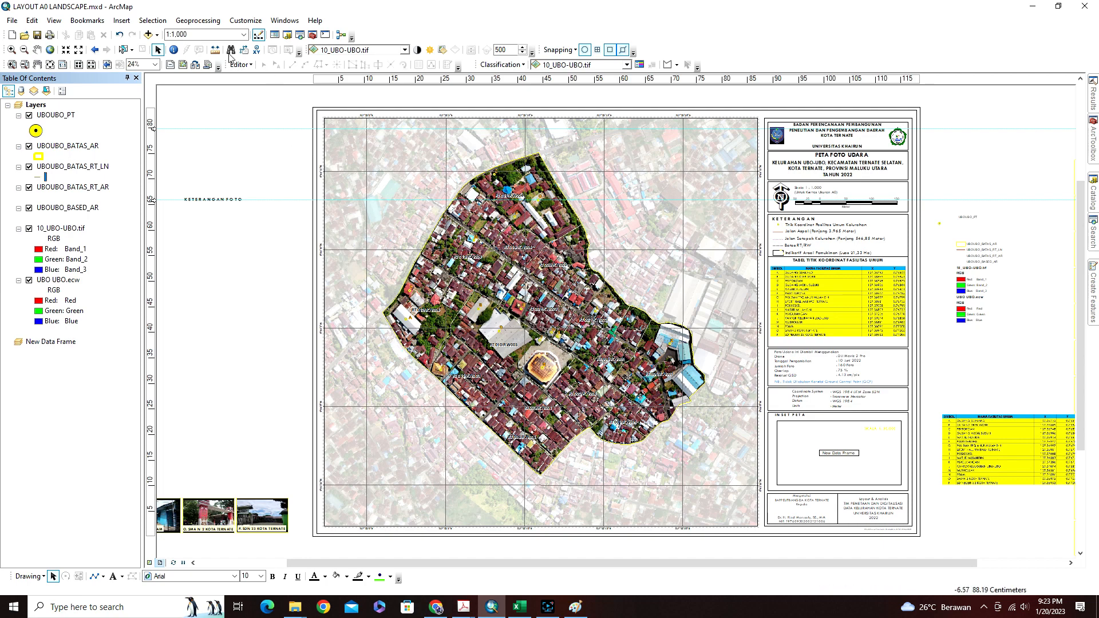
# Add the UBO2_JALAN_LN.shp shapefile from the SHP folder to the map and check its attribute table.
pyautogui.click(147, 35)
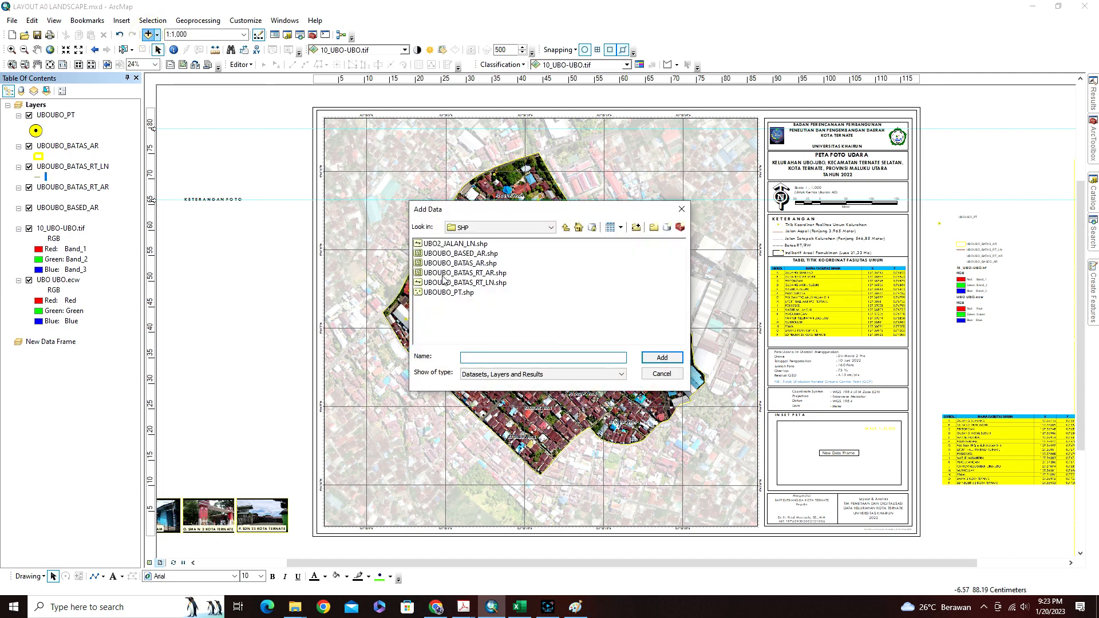
pyautogui.click(444, 244)
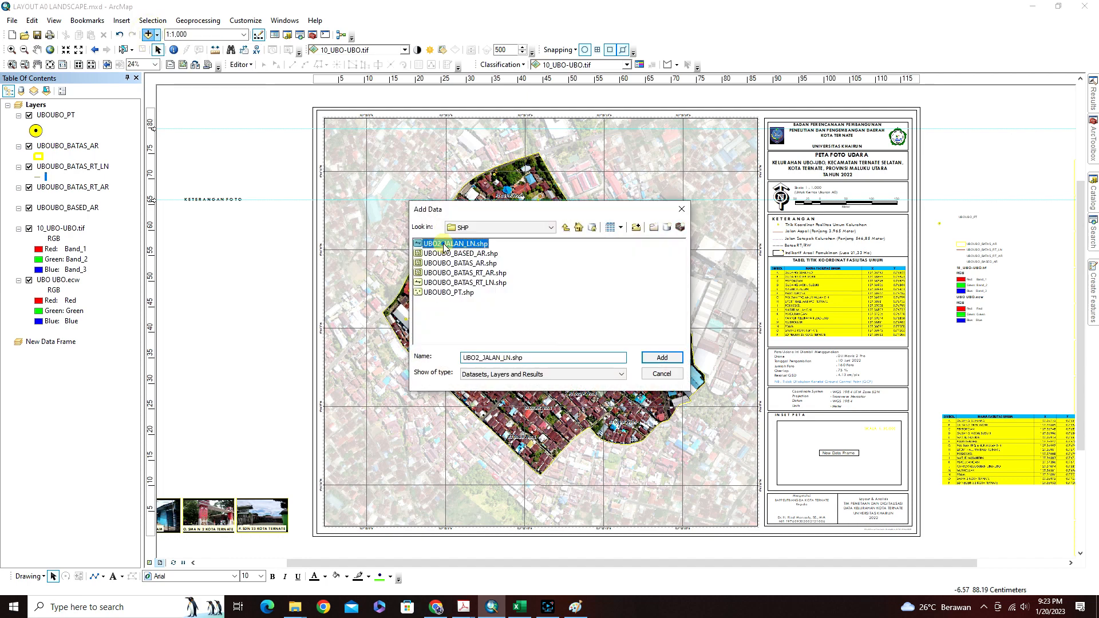
pyautogui.click(662, 357)
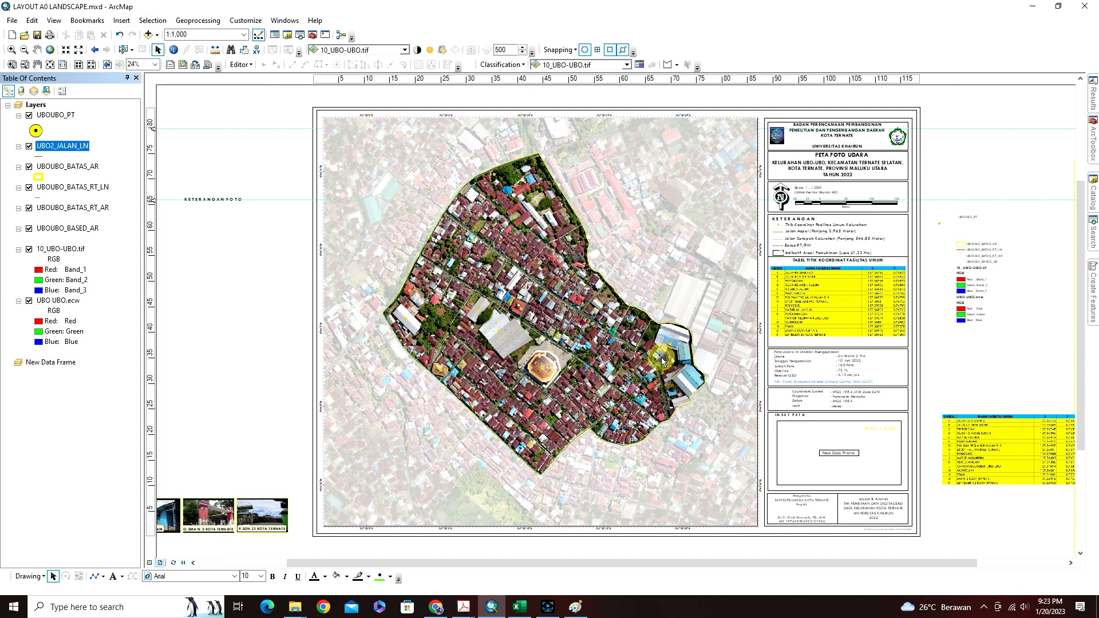
pyautogui.rightClick(53, 150)
pyautogui.click(95, 182)
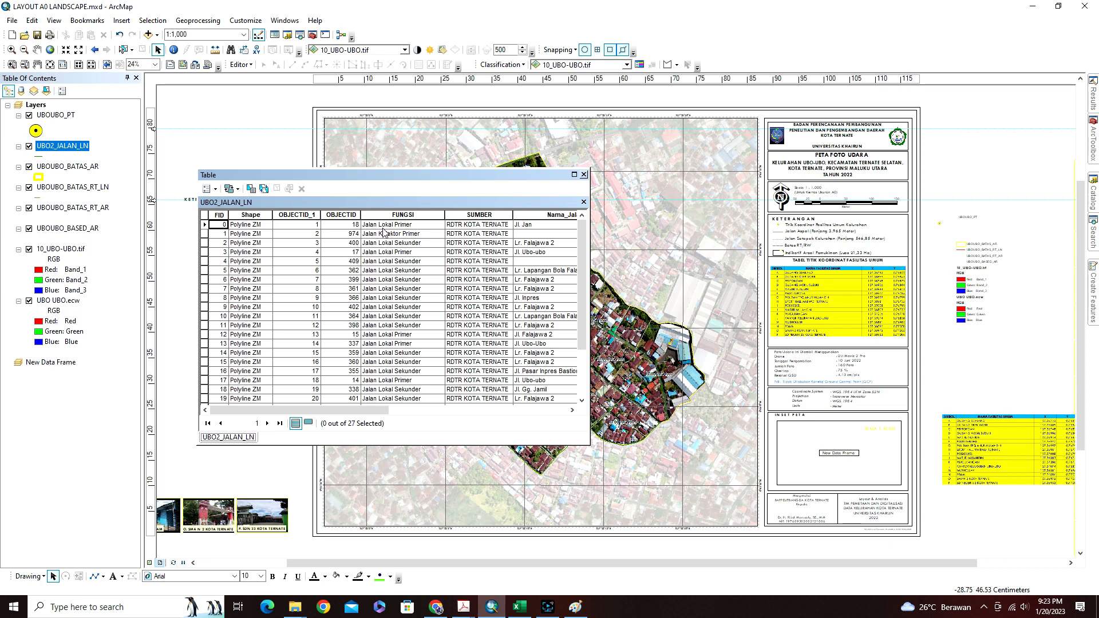
pyautogui.click(583, 175)
# Give the UBO2_JALAN_LN layer the Highway Ramp line symbol from the ESRI style.
pyautogui.click(39, 156)
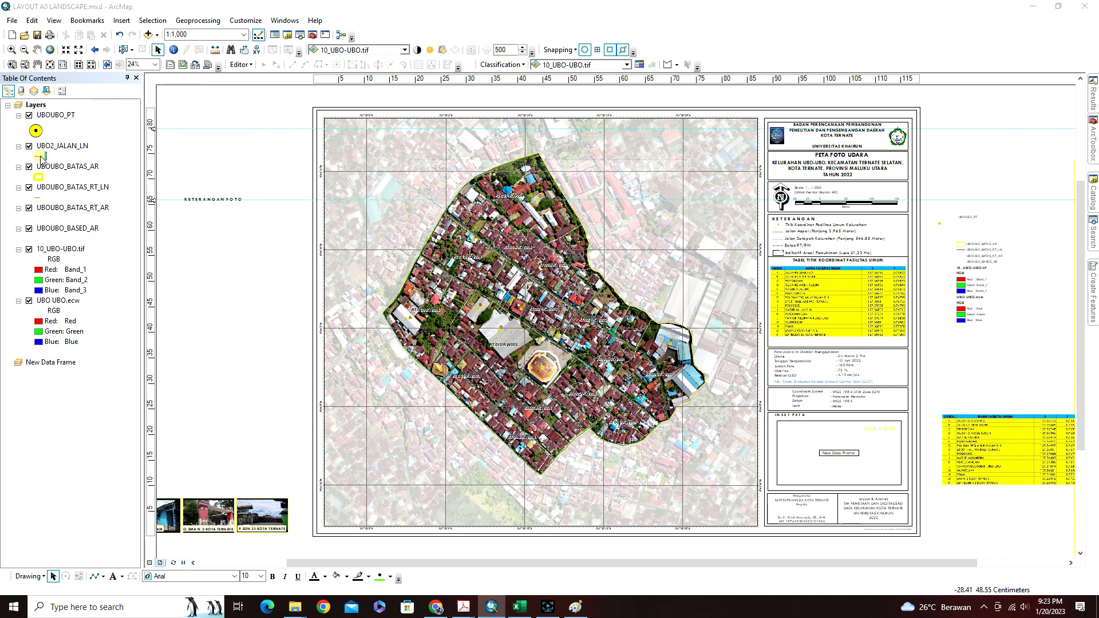
pyautogui.click(426, 262)
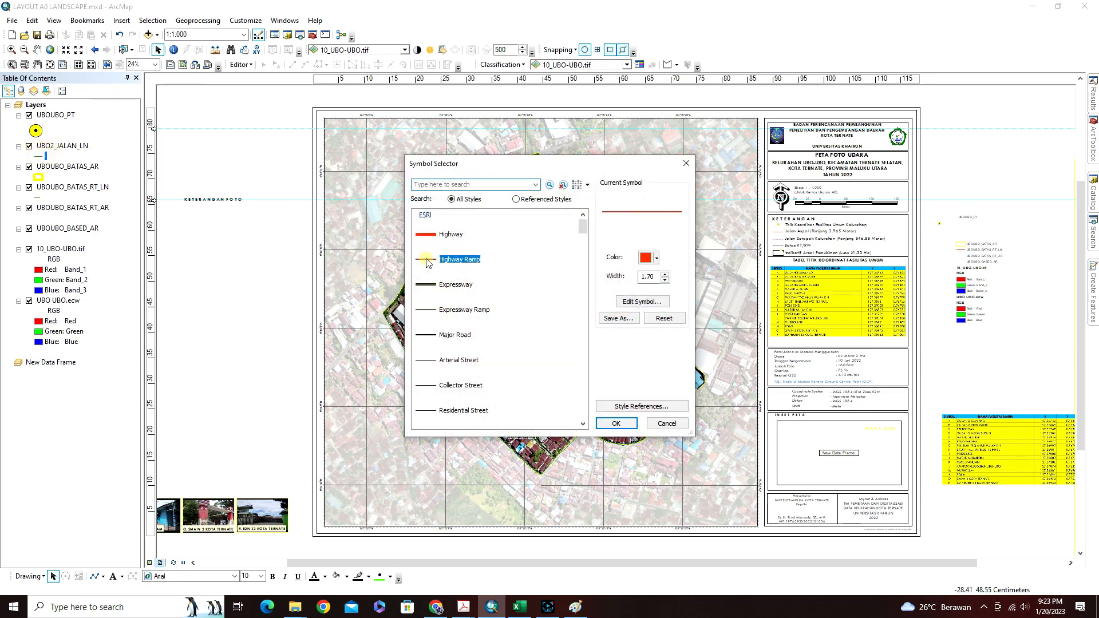
pyautogui.click(616, 423)
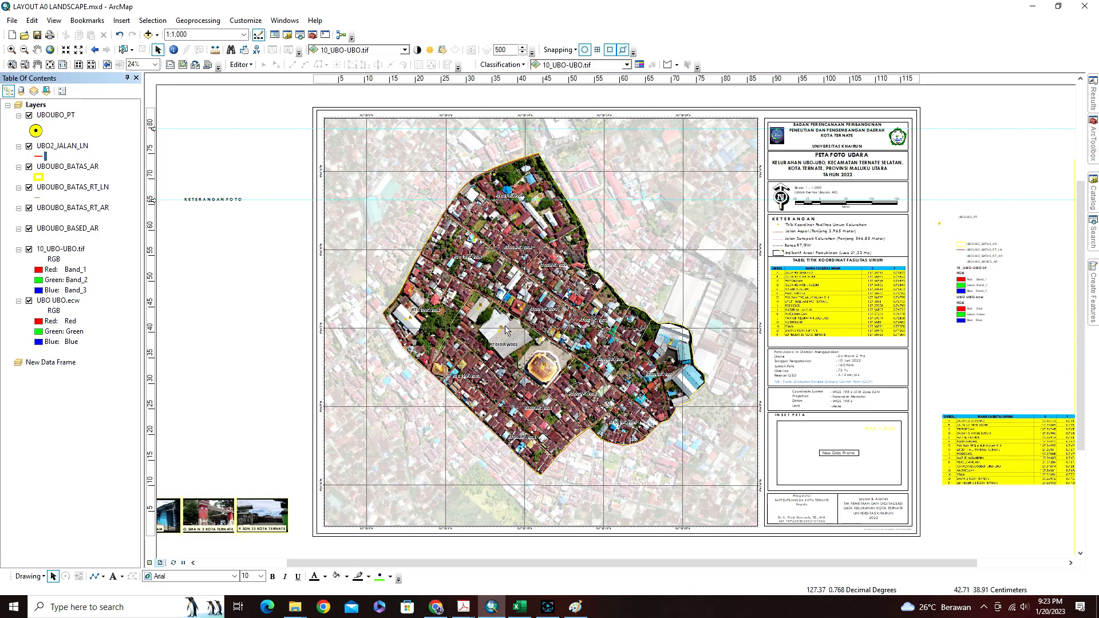
# Set the UBO2_JALAN_LN symbology to unique values of the Nama_Jalan field and add all its values.
pyautogui.rightClick(66, 147)
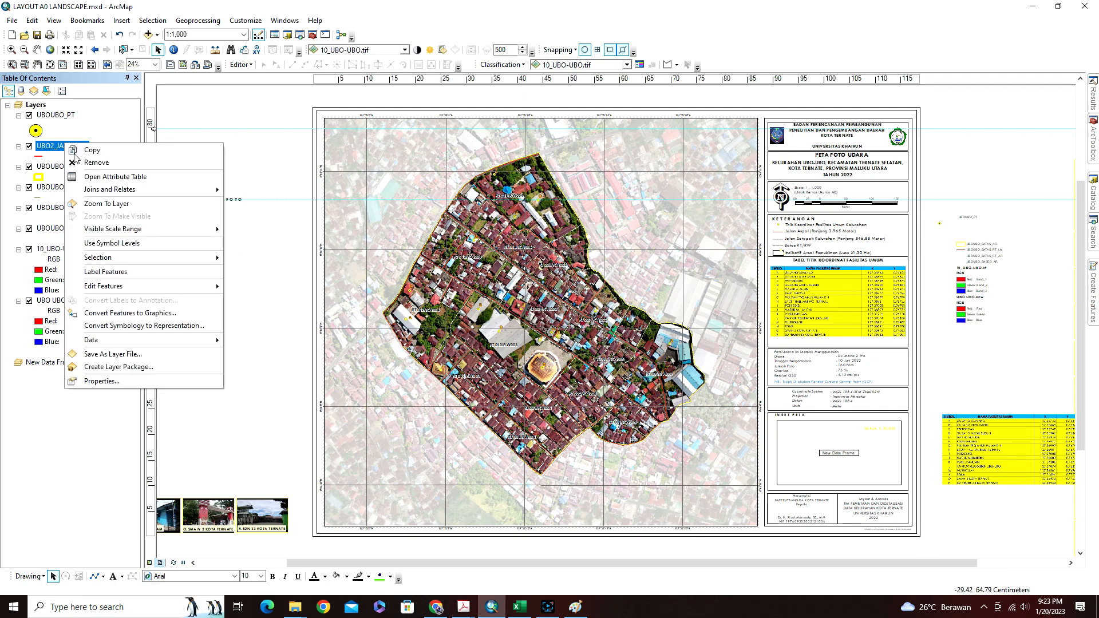
pyautogui.click(103, 378)
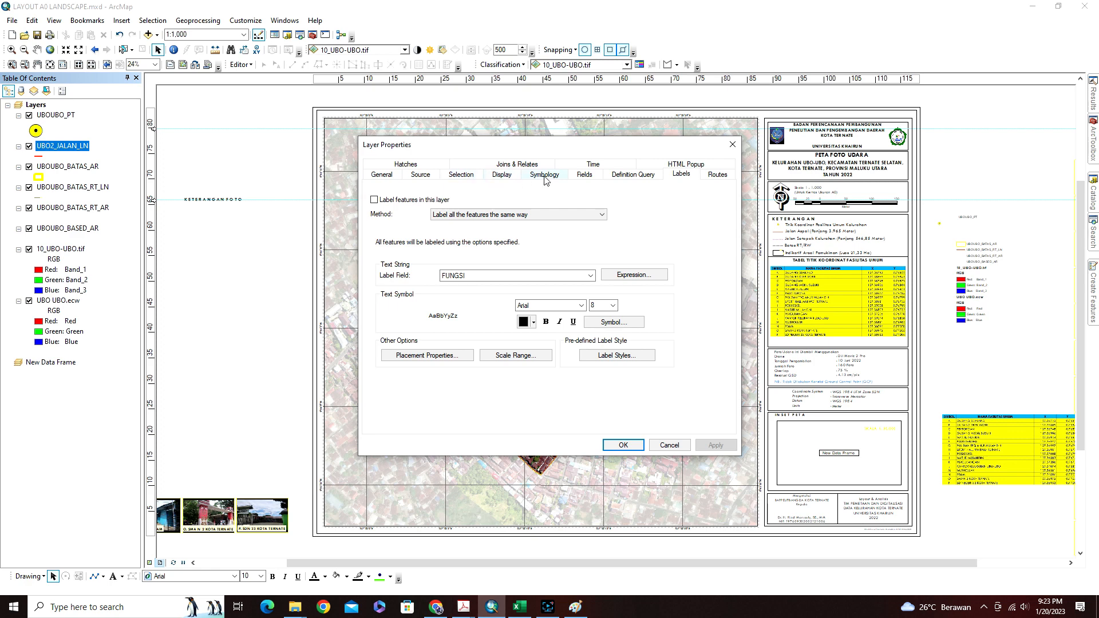
pyautogui.click(545, 177)
pyautogui.click(389, 214)
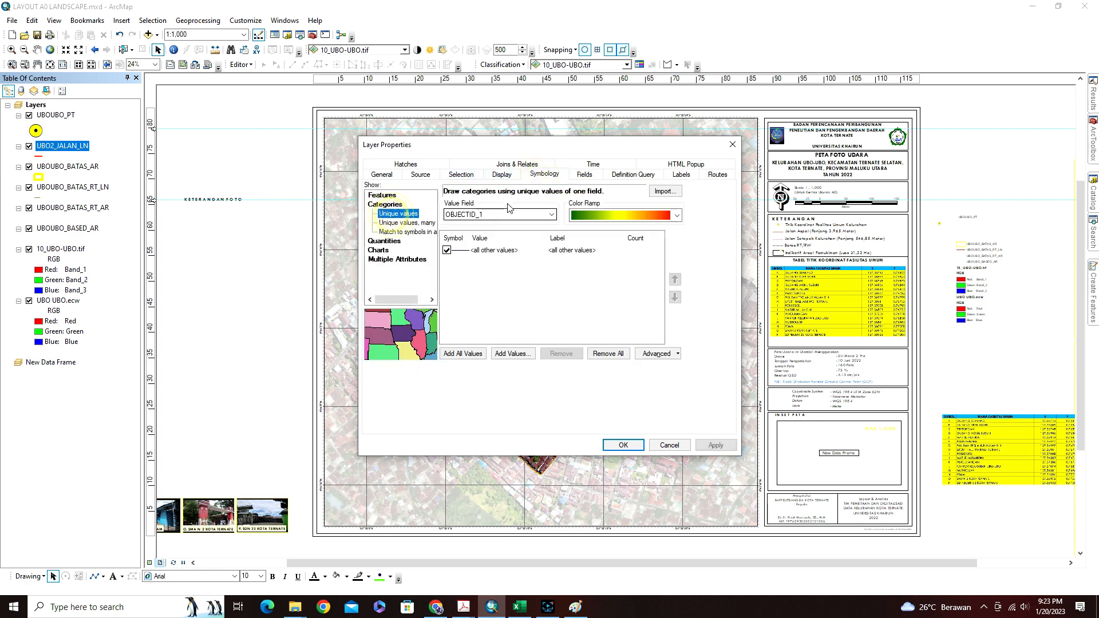
pyautogui.click(497, 215)
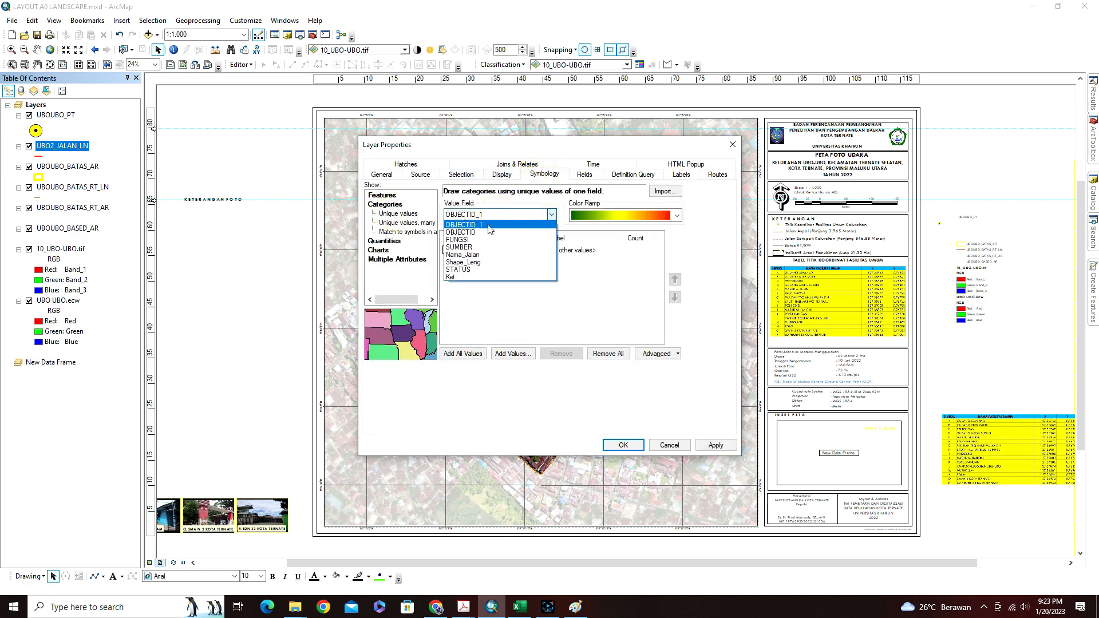
pyautogui.click(483, 255)
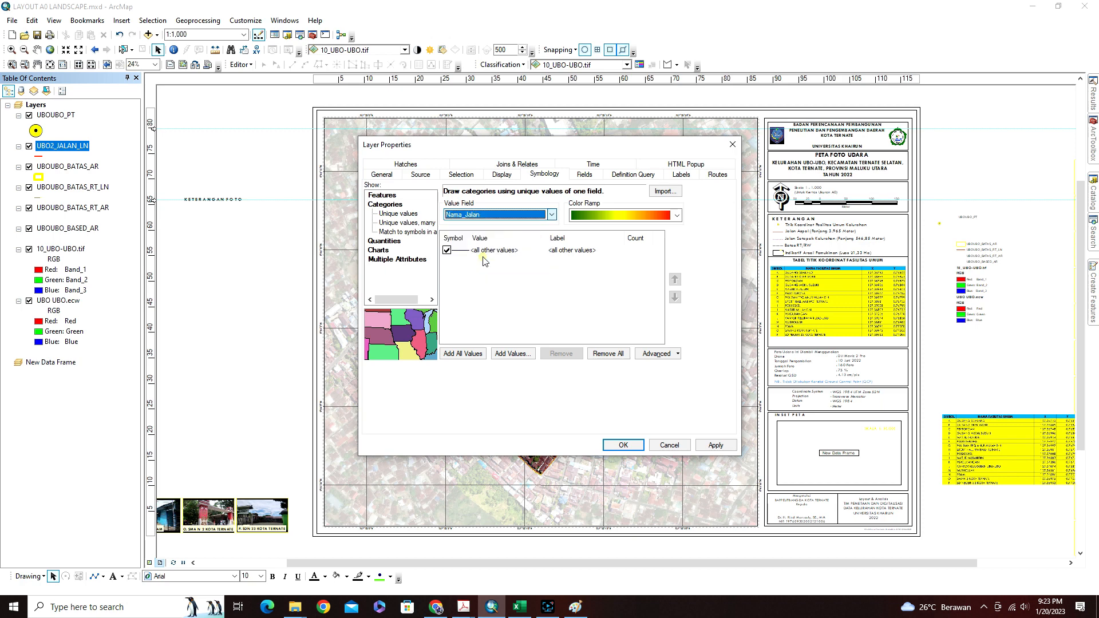
pyautogui.click(463, 353)
# Categorize the road layer by the Ket field instead, add all of that field's values and apply the symbology.
pyautogui.click(516, 216)
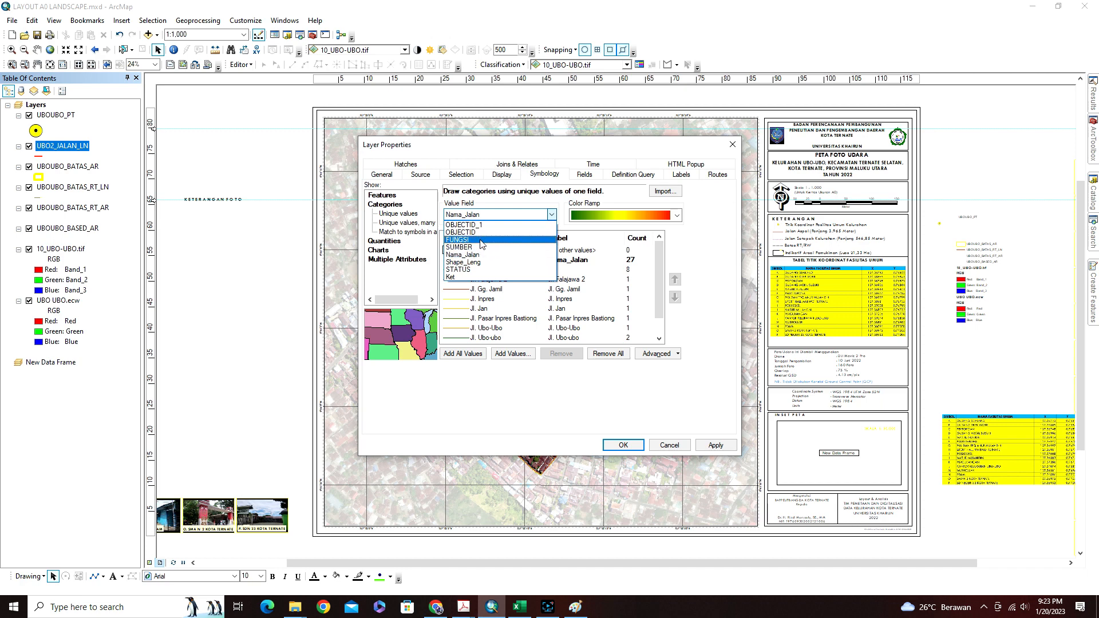
pyautogui.click(460, 276)
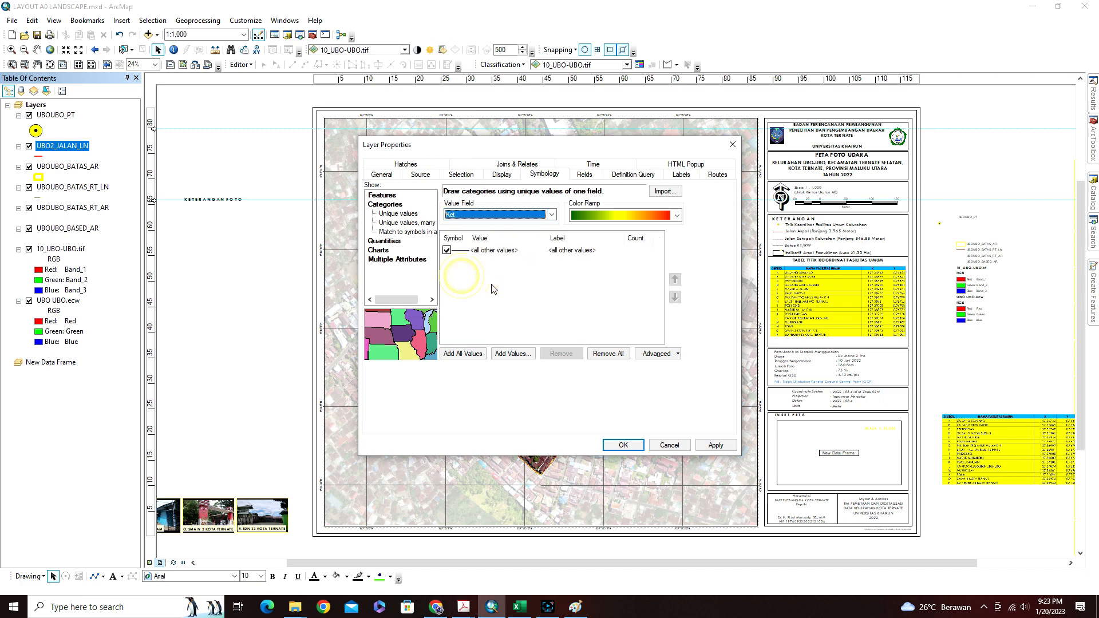
pyautogui.click(466, 353)
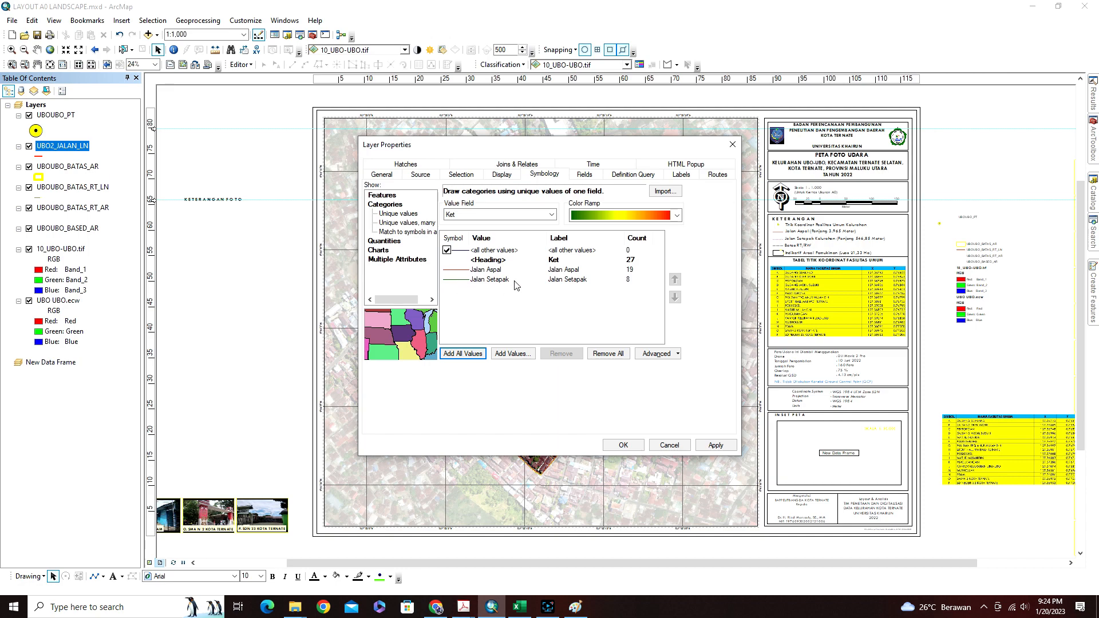
pyautogui.click(623, 445)
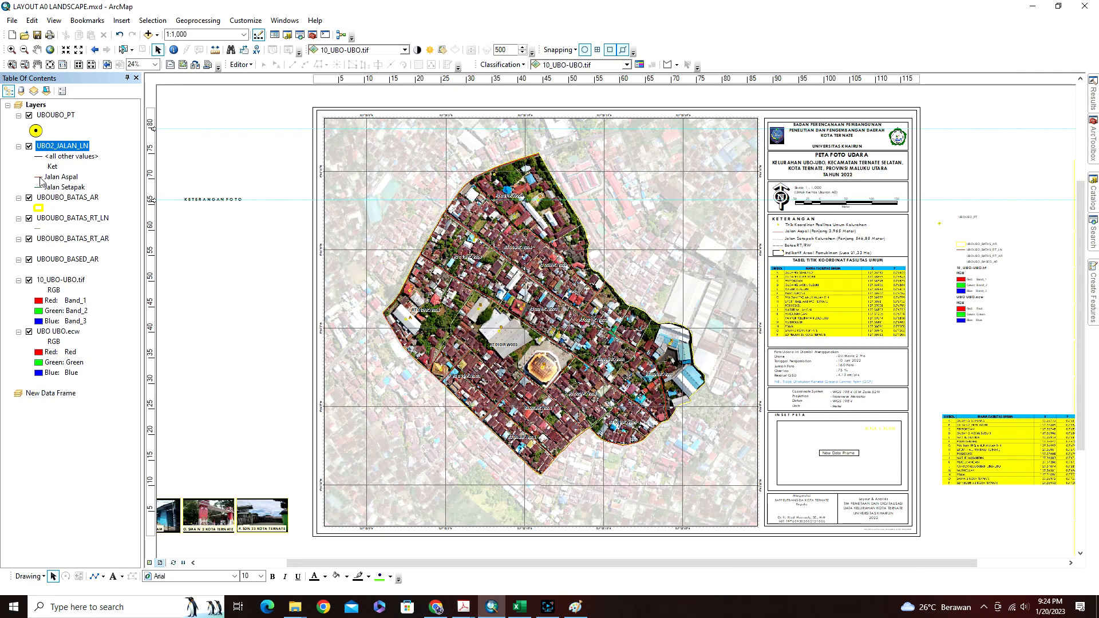
# Assign the Jalan Lokal line symbol to the Jalan Aspal category of the UBO2_JALAN_LN layer.
pyautogui.click(39, 177)
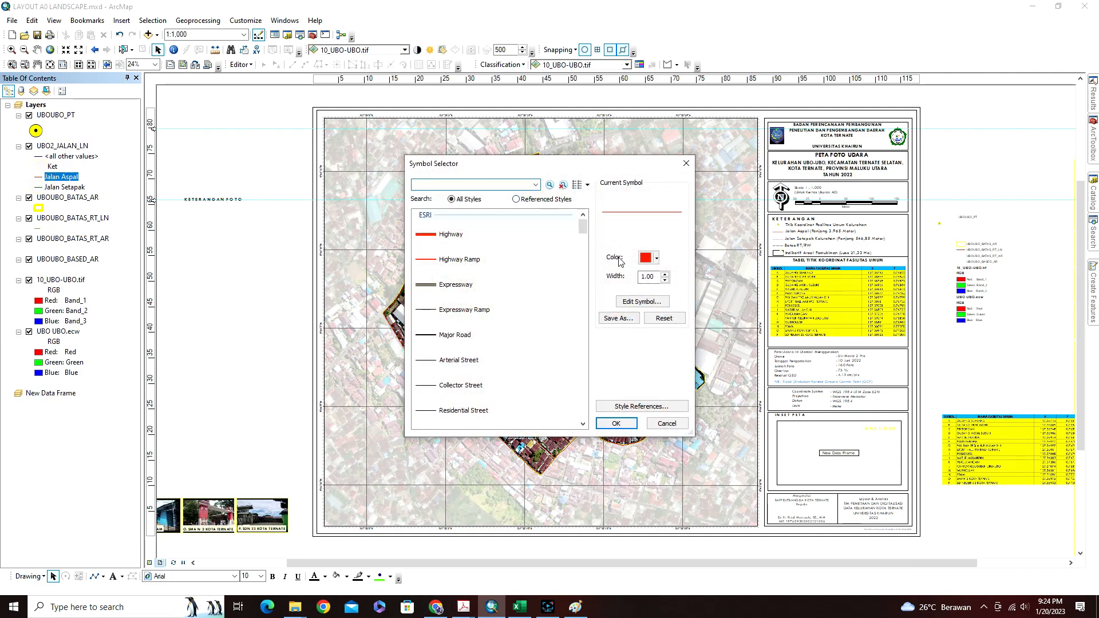
pyautogui.scroll(-10, 547, 258)
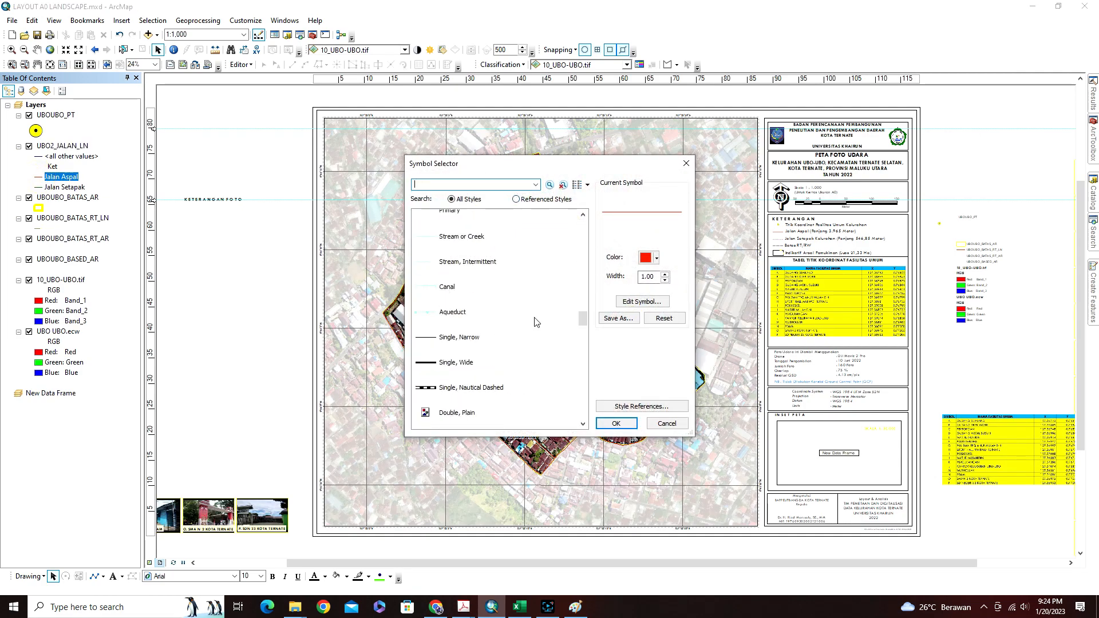
pyautogui.scroll(-8, 537, 322)
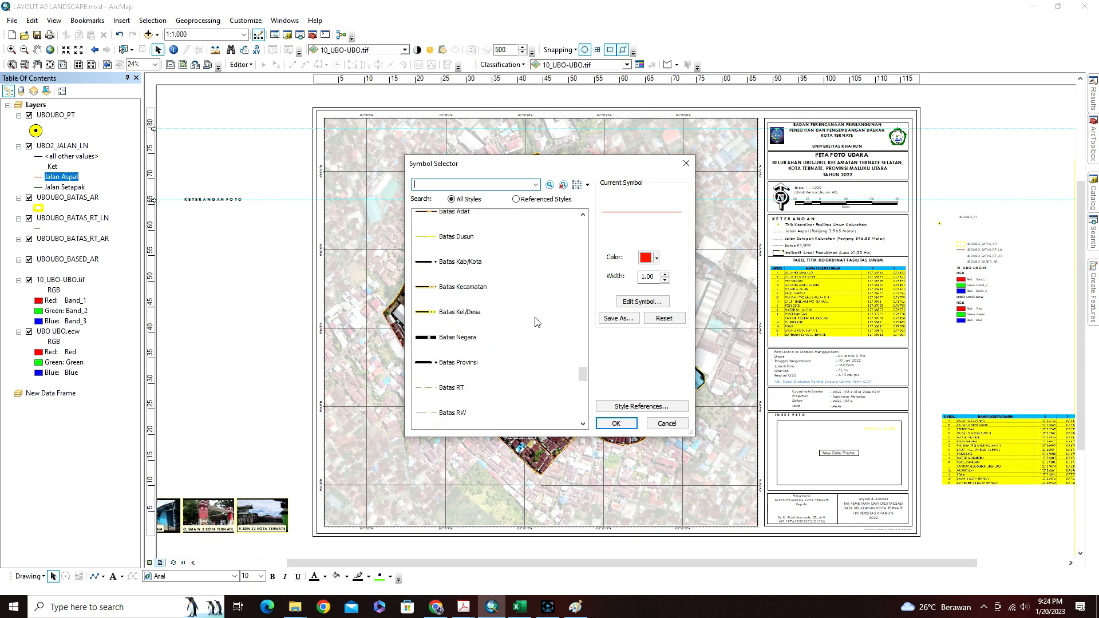
pyautogui.scroll(-5, 536, 322)
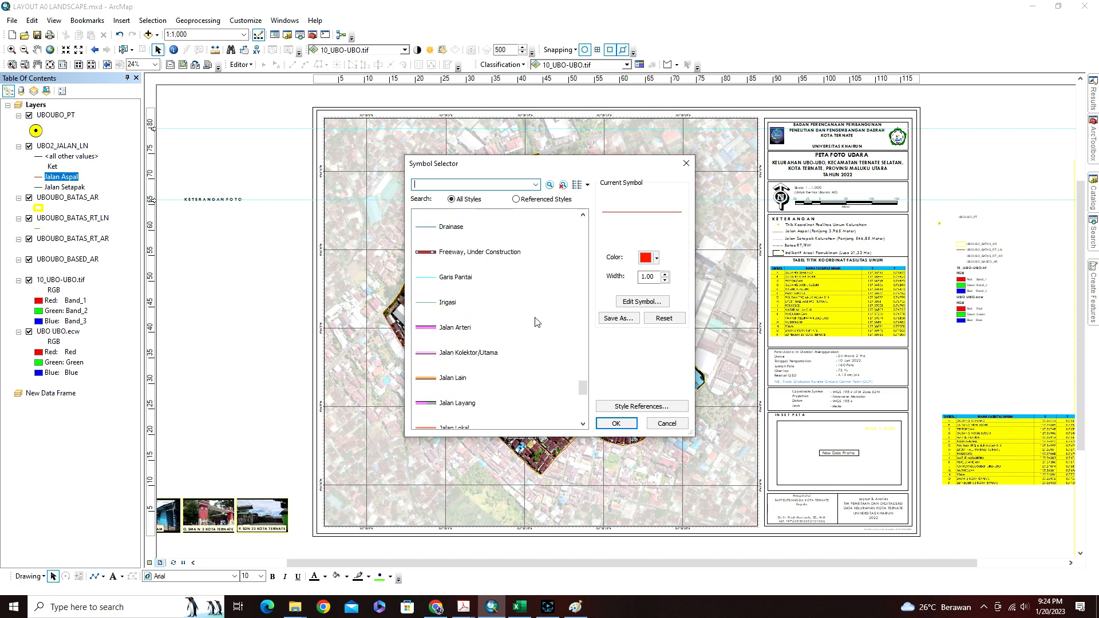
pyautogui.scroll(-1, 533, 312)
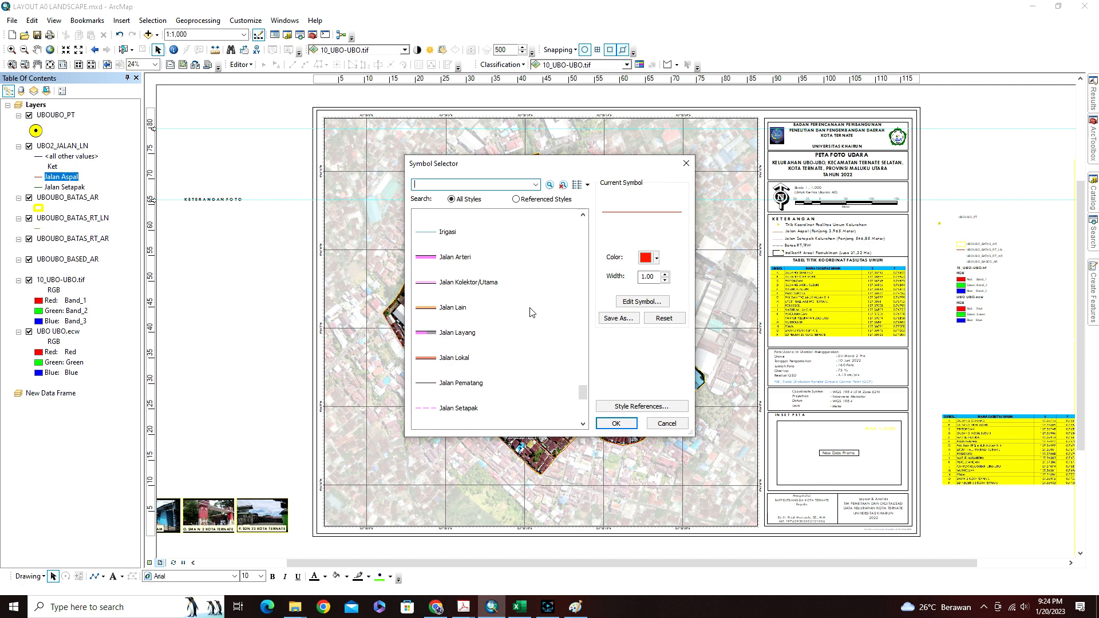
pyautogui.scroll(-1, 532, 312)
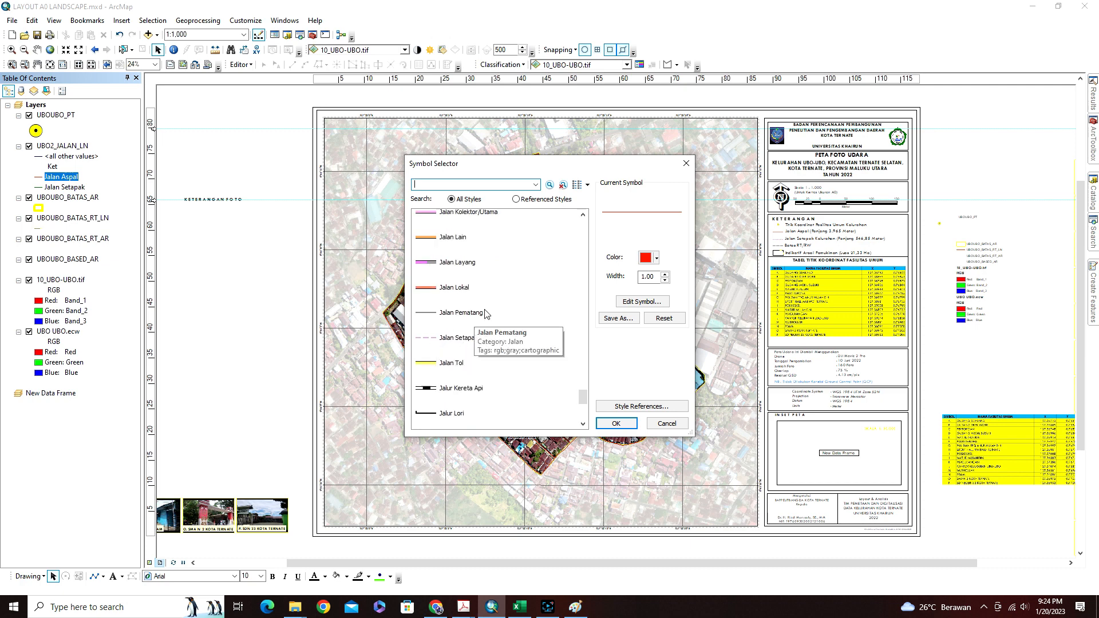
pyautogui.scroll(1, 497, 309)
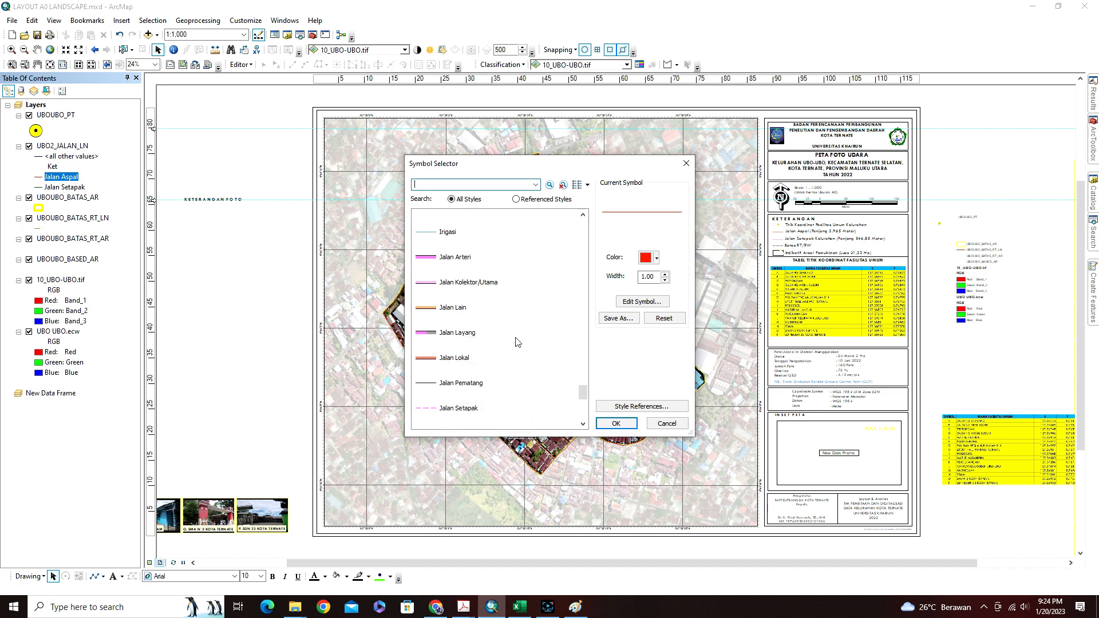
pyautogui.scroll(-1, 517, 342)
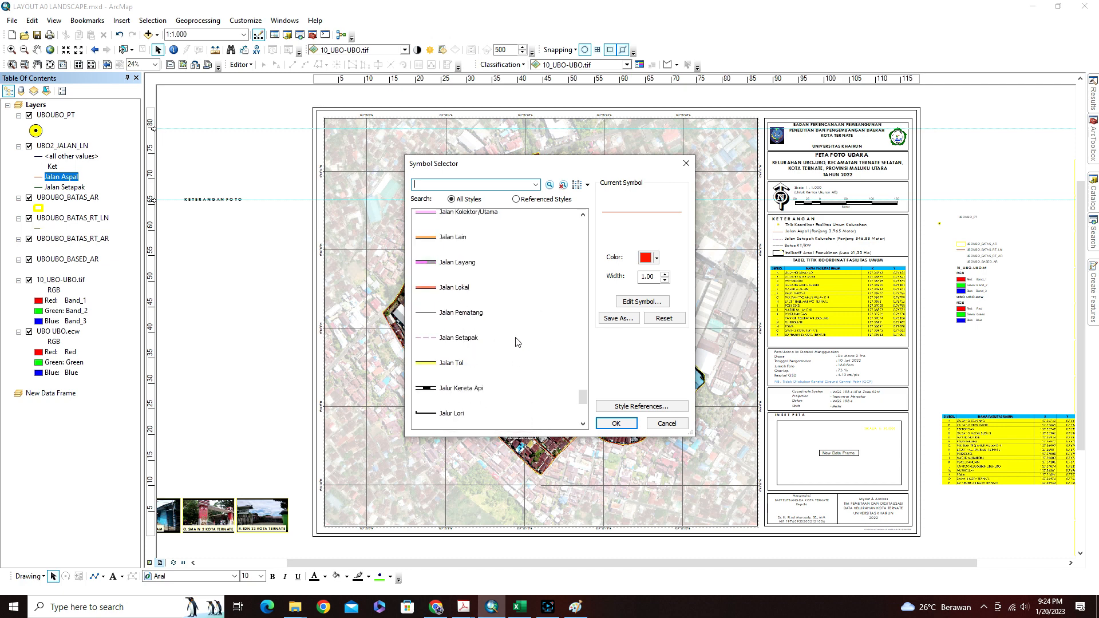
pyautogui.click(455, 289)
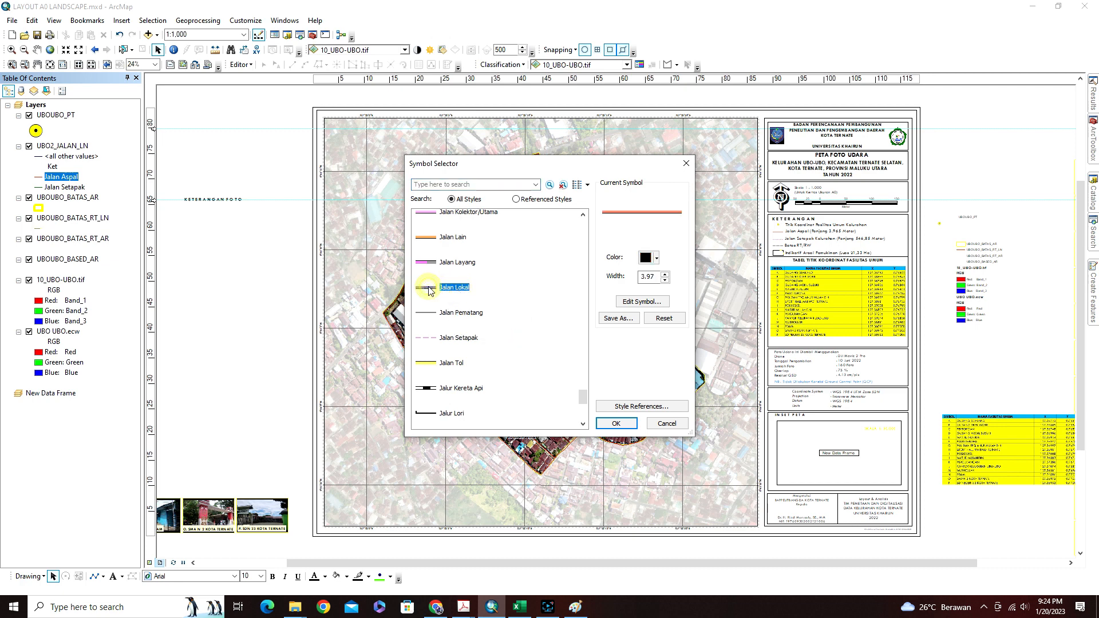
pyautogui.click(615, 423)
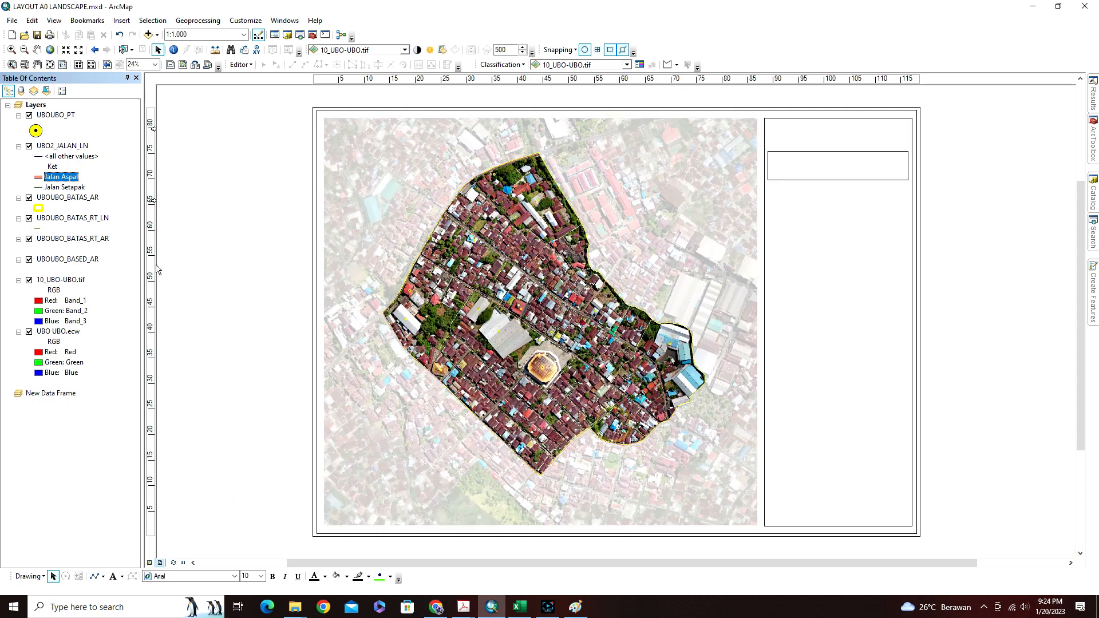
# Assign the Jalan Setapak dashed line symbol to the Jalan Setapak category of the road layer.
pyautogui.click(38, 189)
pyautogui.scroll(-15, 531, 290)
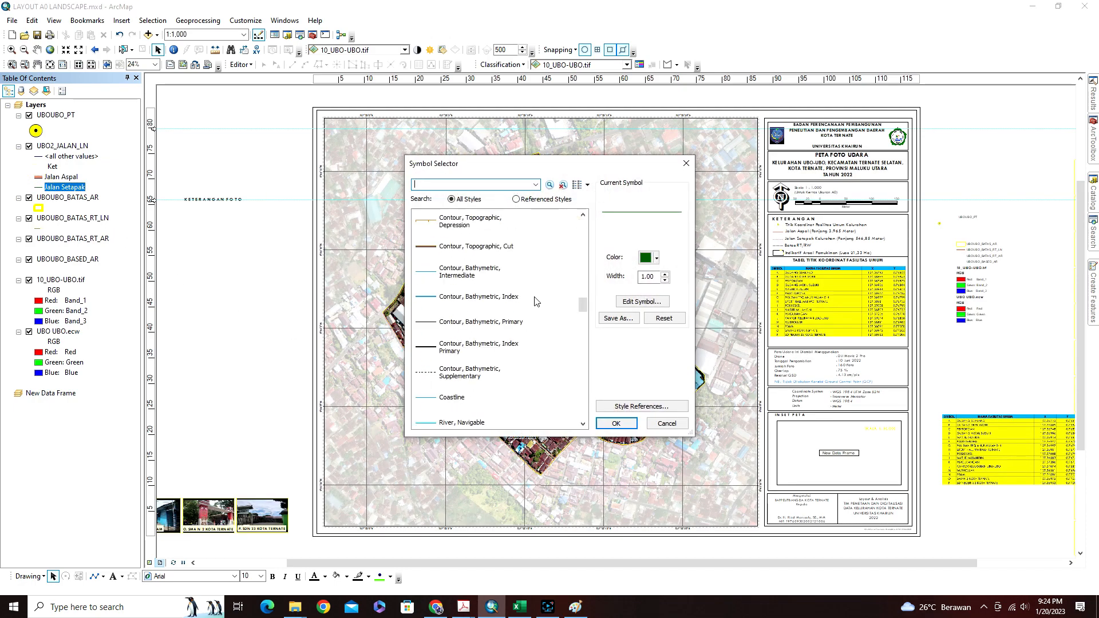
pyautogui.scroll(5, 545, 311)
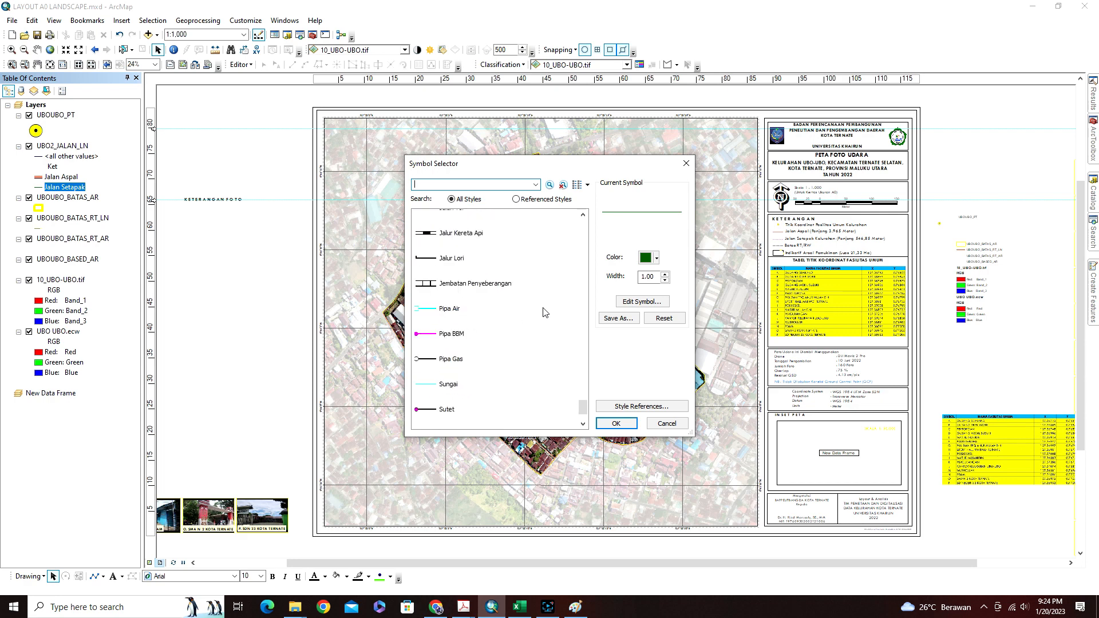
pyautogui.scroll(-3, 463, 313)
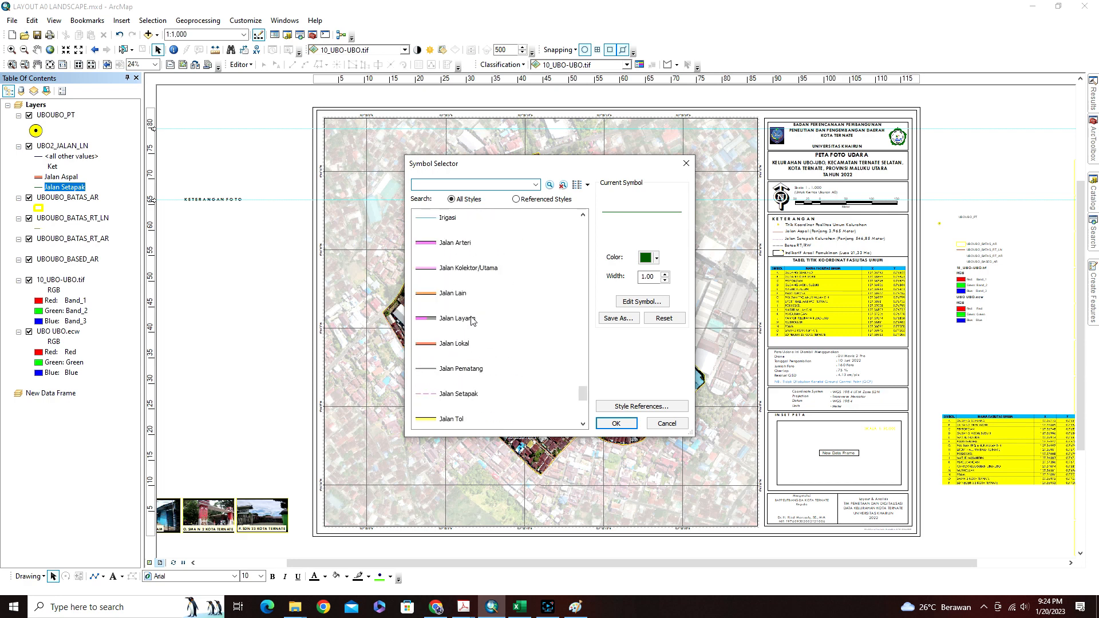
pyautogui.click(461, 332)
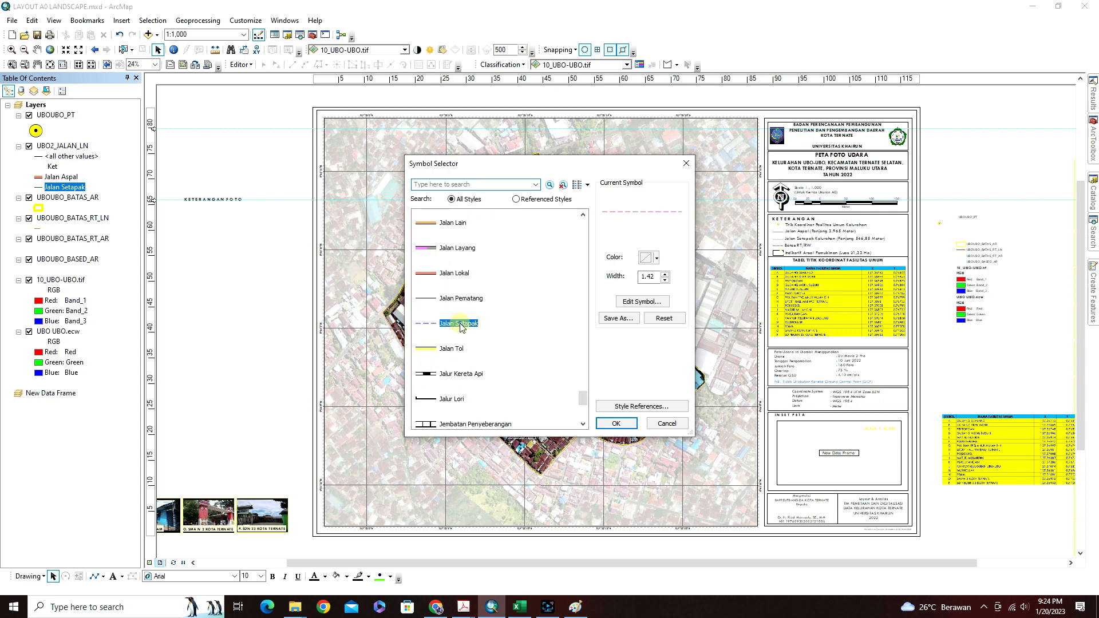
pyautogui.click(617, 423)
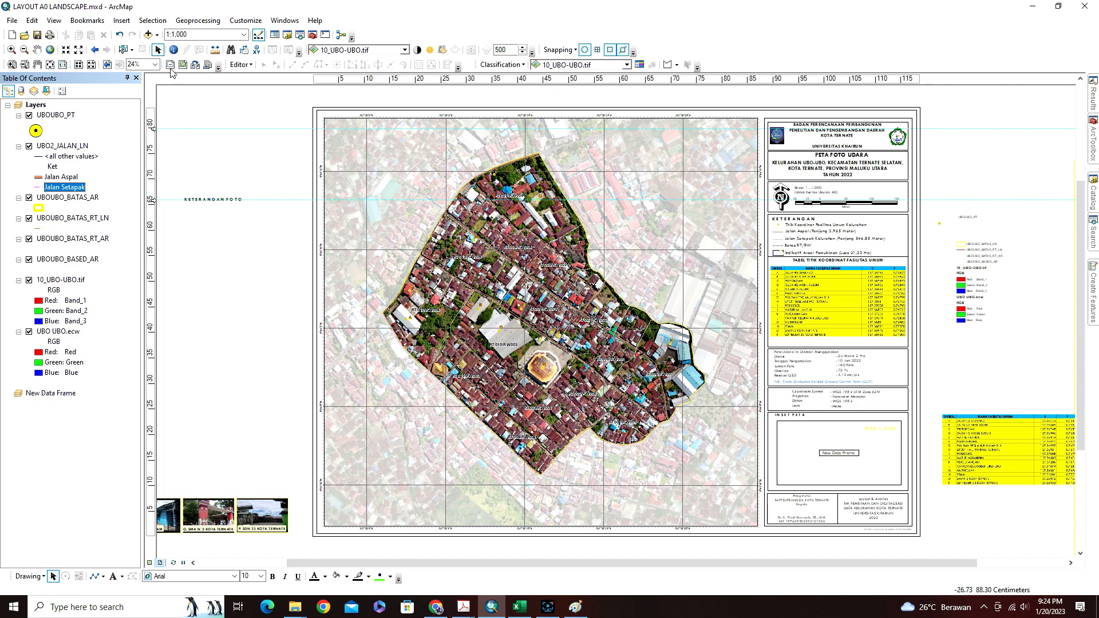
# Insert the picture IMG_0811.JPG from the FOTO FASUM folder into the layout.
pyautogui.click(125, 20)
pyautogui.click(150, 140)
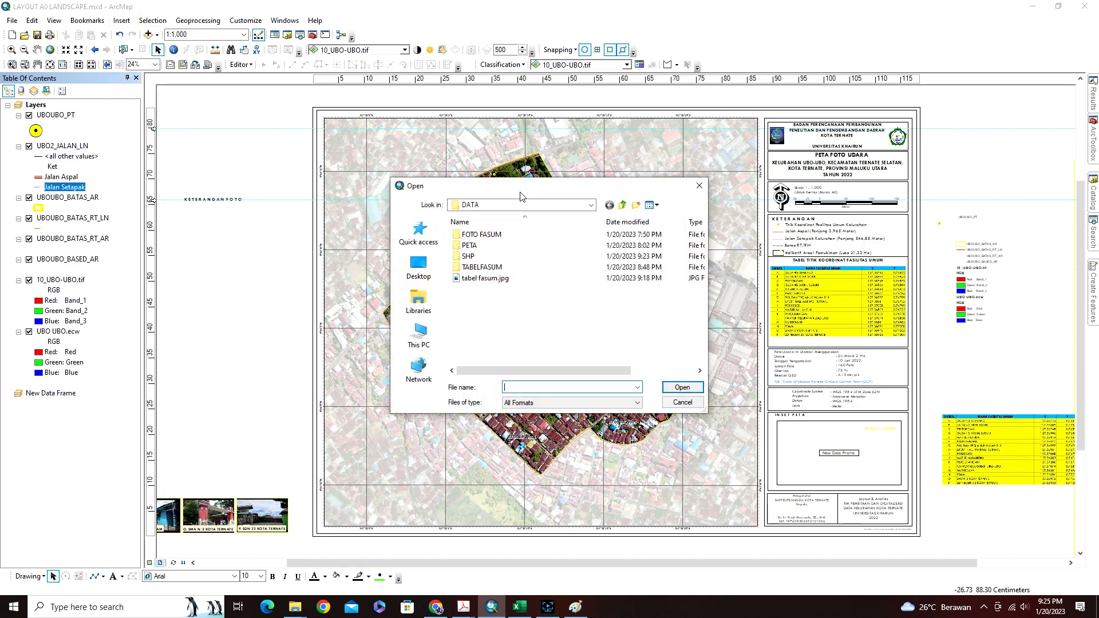
pyautogui.doubleClick(486, 239)
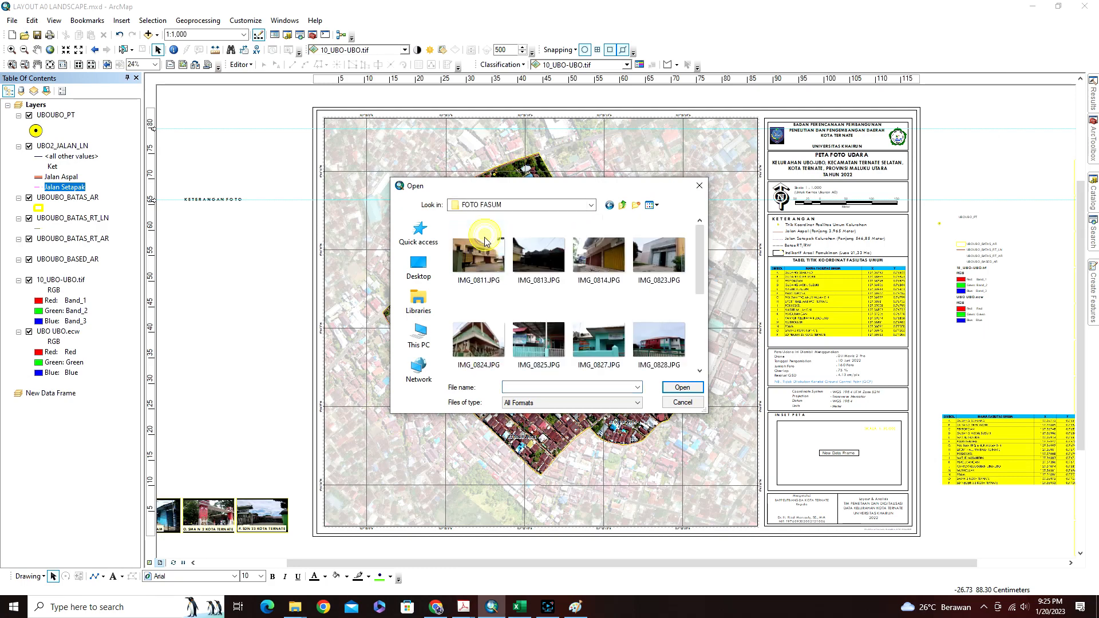
pyautogui.click(483, 247)
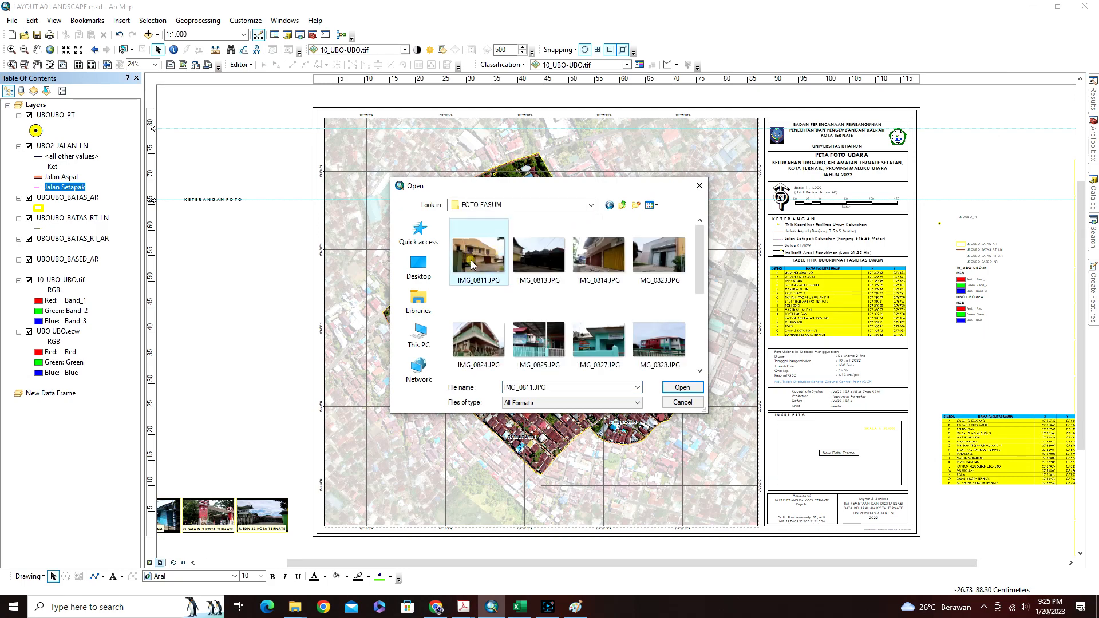
pyautogui.click(682, 387)
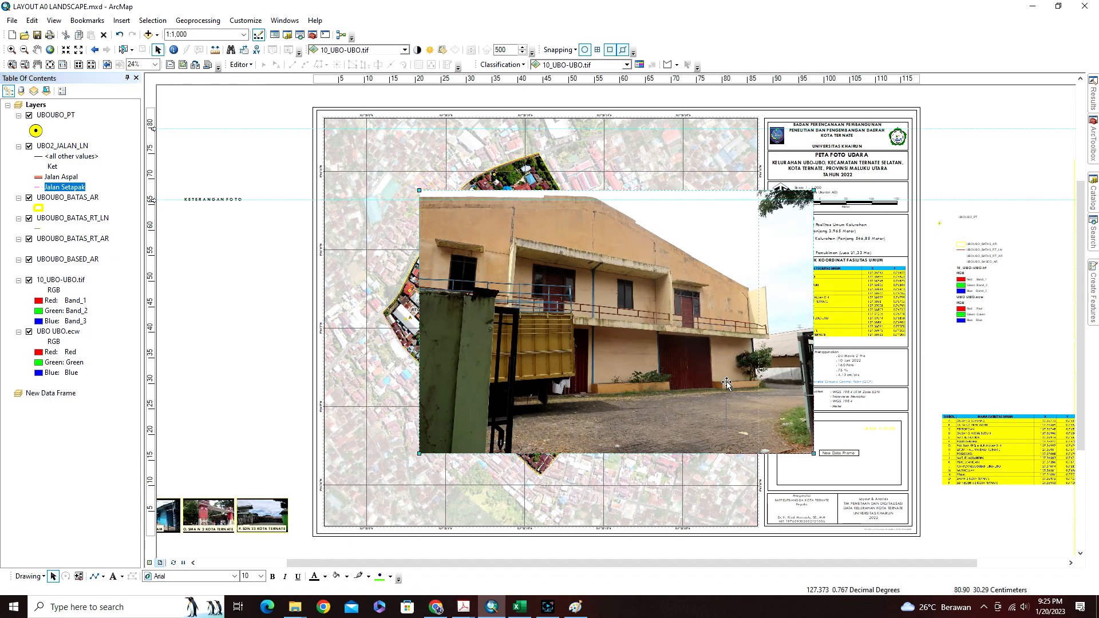
# Shrink the inserted photo to thumbnail size and place it outside the page beneath the KETERANGAN FOTO heading.
pyautogui.moveTo(733, 391)
pyautogui.mouseDown()
pyautogui.moveTo(739, 404)
pyautogui.moveTo(517, 395)
pyautogui.moveTo(268, 312)
pyautogui.moveTo(248, 280)
pyautogui.mouseUp()
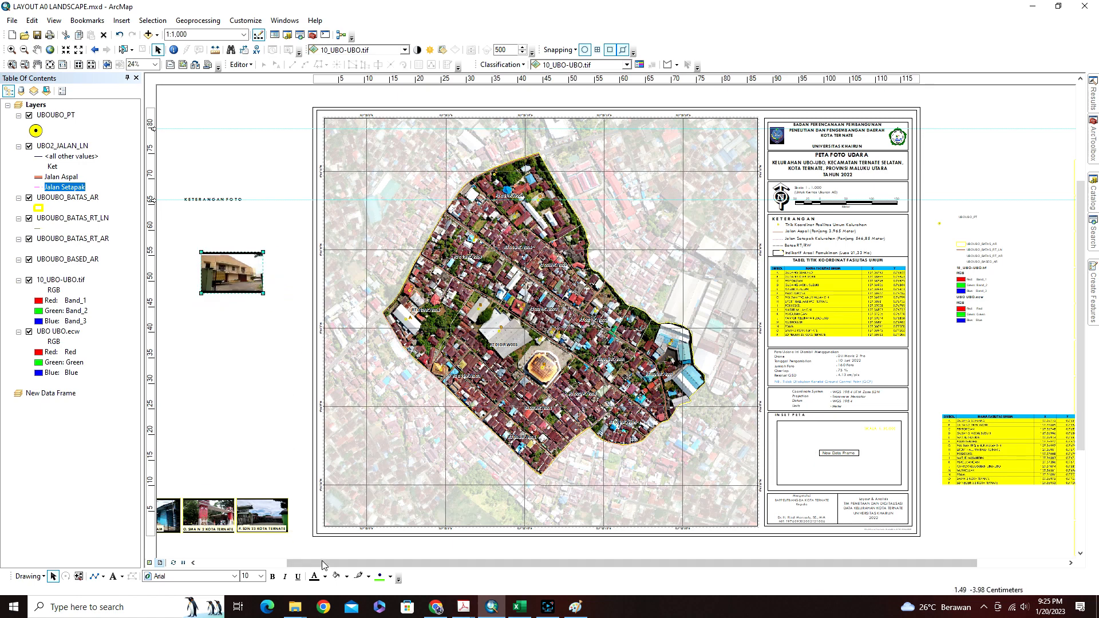
pyautogui.moveTo(323, 565); pyautogui.dragTo(239, 565)
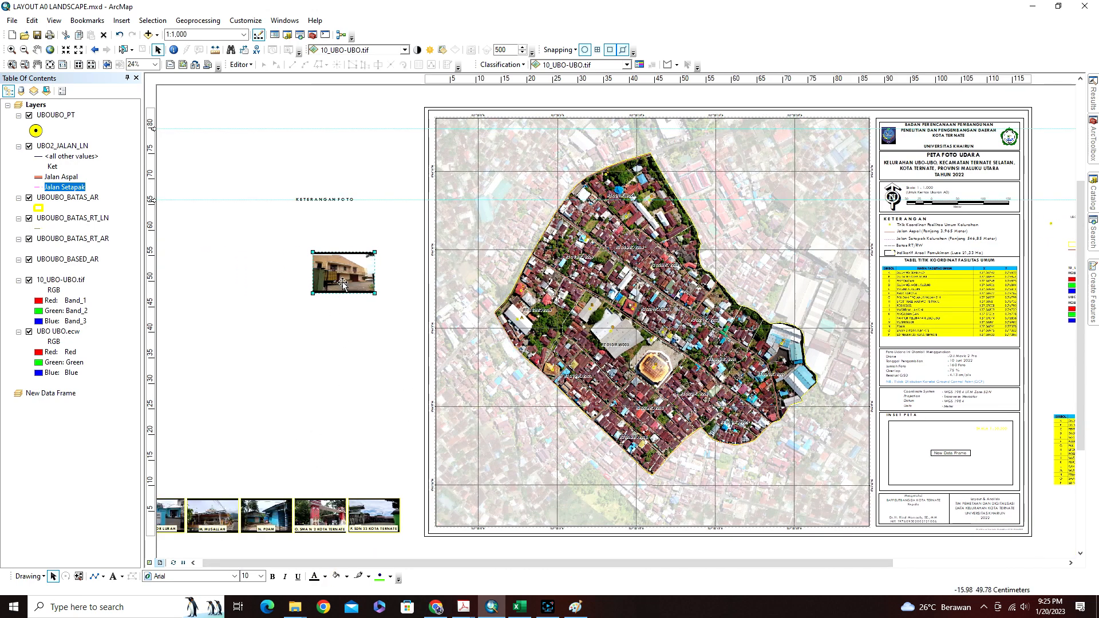
pyautogui.click(345, 315)
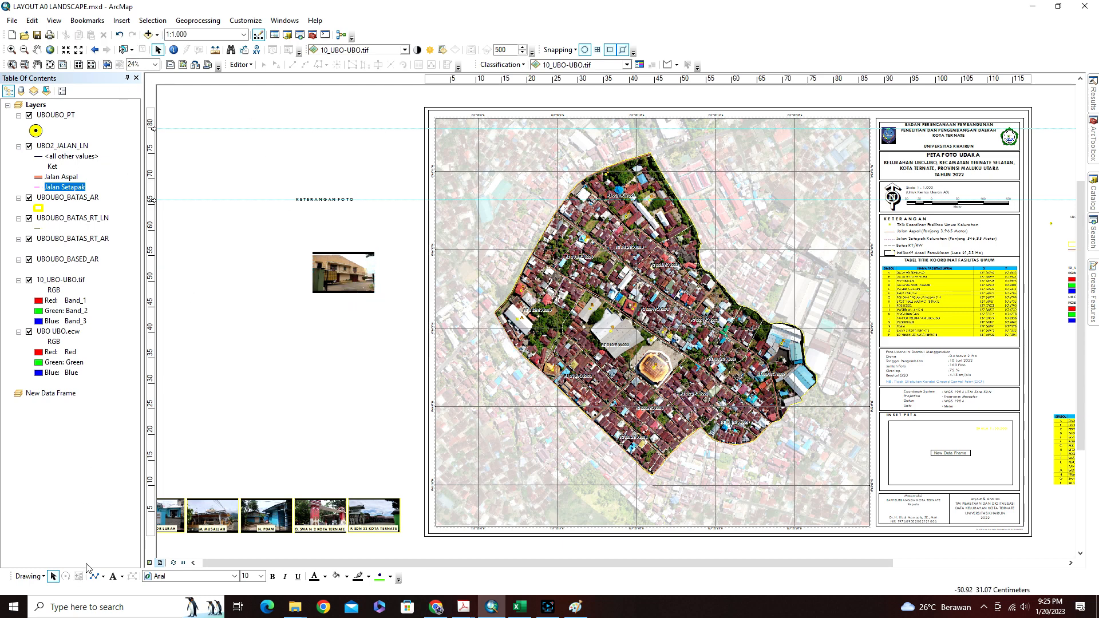
# Draw a narrow caption rectangle just below the warehouse photo, nearly as wide as the photo.
pyautogui.click(103, 577)
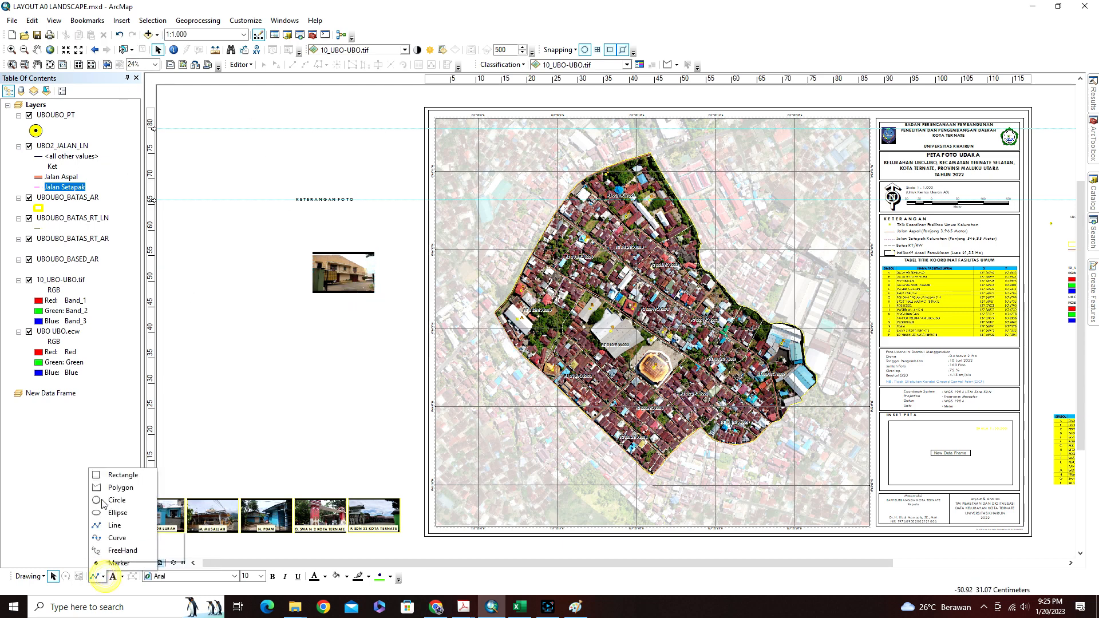
pyautogui.click(115, 475)
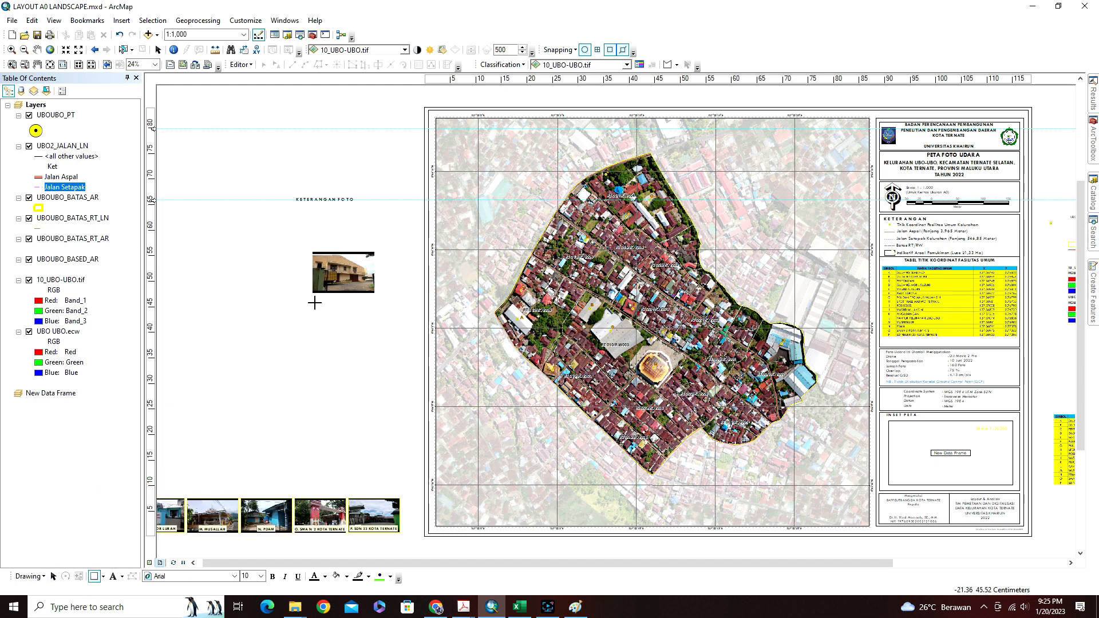
pyautogui.scroll(4, 320, 291)
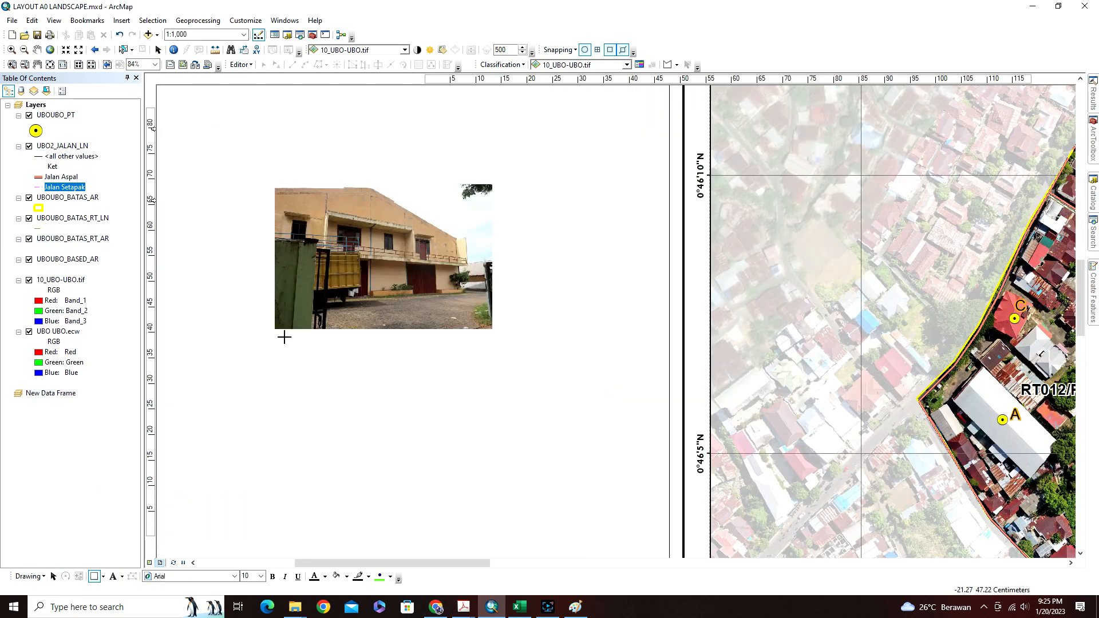
pyautogui.moveTo(284, 337)
pyautogui.mouseDown()
pyautogui.moveTo(312, 359)
pyautogui.moveTo(487, 361)
pyautogui.mouseUp()
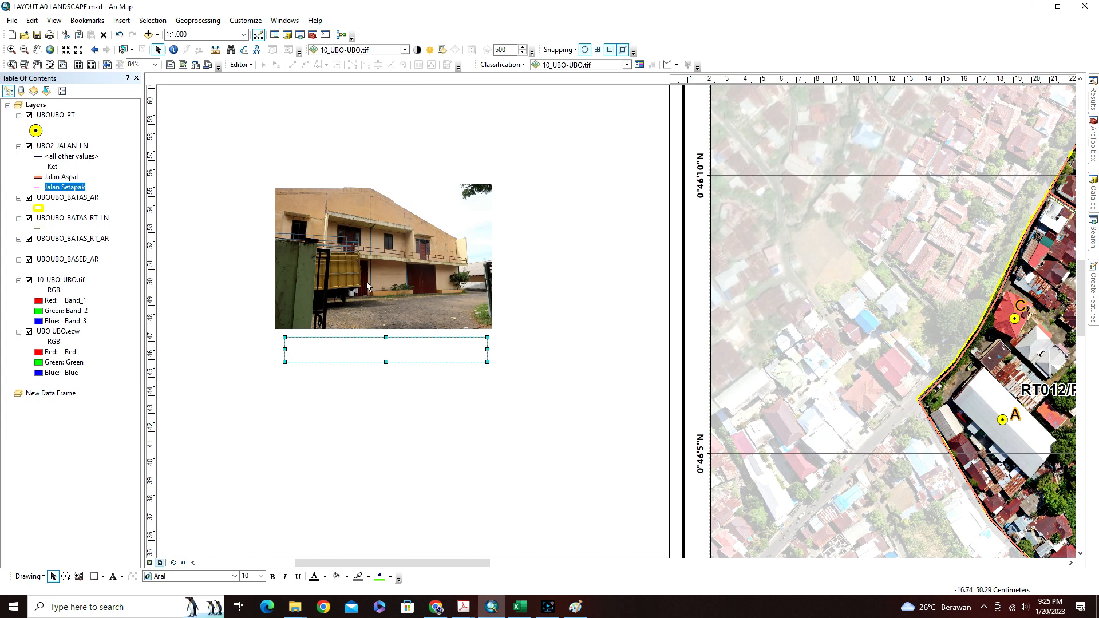
# Try a second rectangle about 11 cm wide and 1.5 cm high below the first caption rectangle.
pyautogui.click(319, 385)
pyautogui.click(344, 348)
pyautogui.click(95, 577)
pyautogui.moveTo(276, 381)
pyautogui.mouseDown()
pyautogui.moveTo(299, 412)
pyautogui.moveTo(483, 414)
pyautogui.mouseUp()
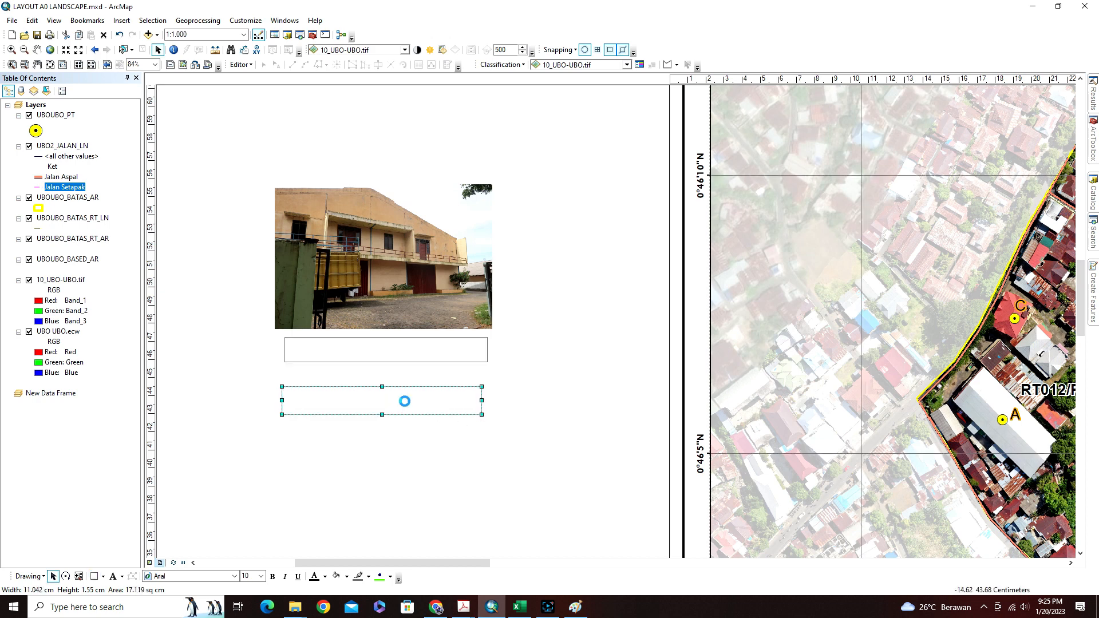
# Set both the fill color and the outline color of the caption rectangle under the photo to yellow.
pyautogui.click(421, 349)
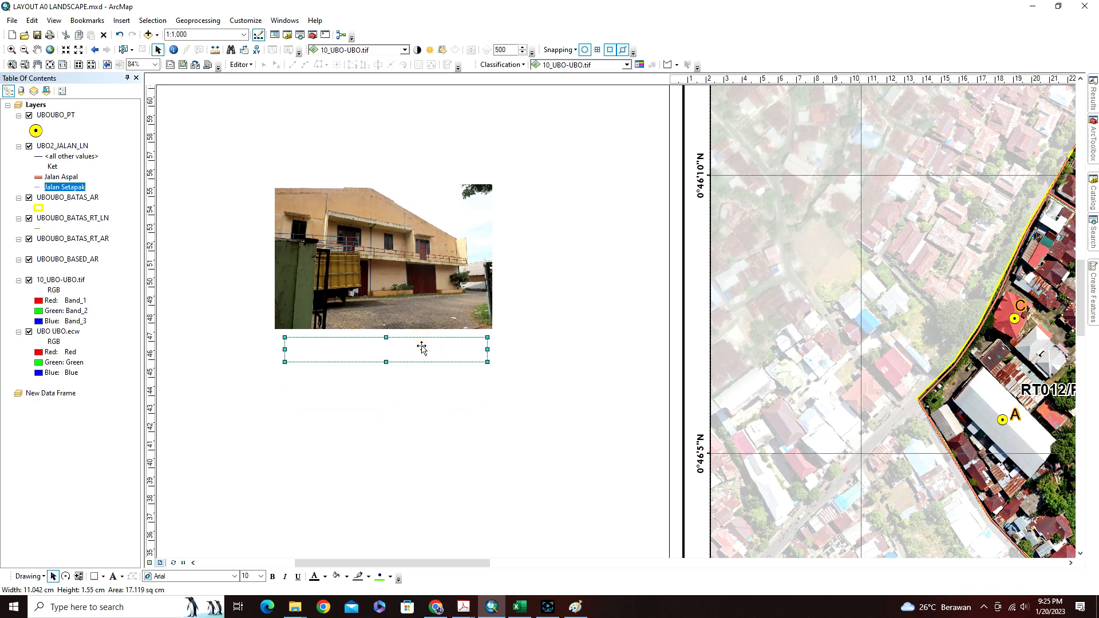
pyautogui.doubleClick(422, 349)
pyautogui.click(458, 222)
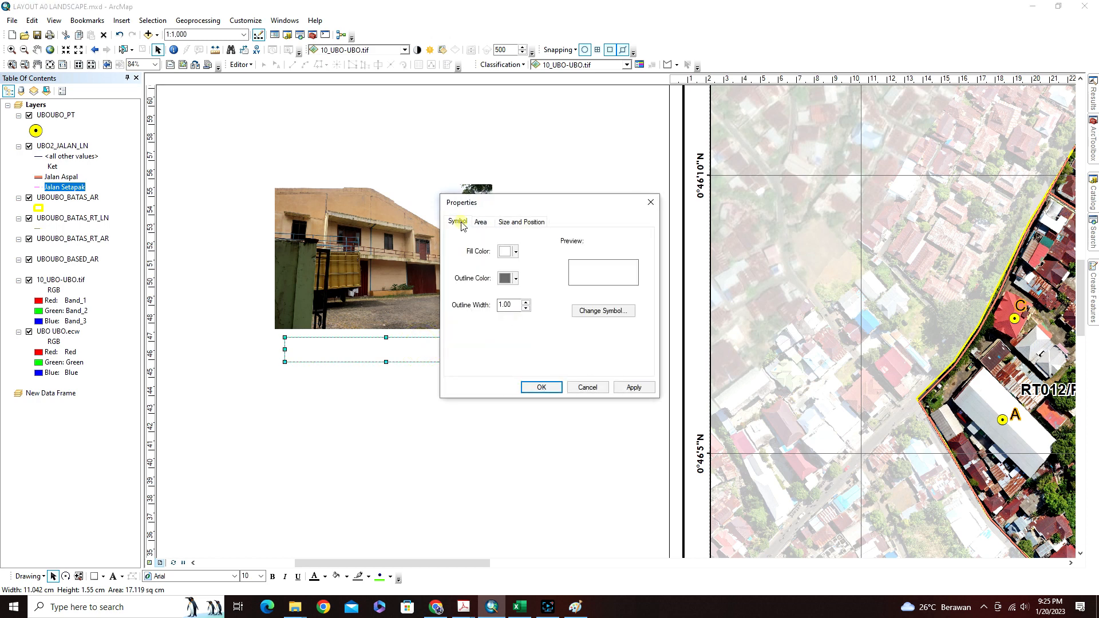
pyautogui.click(508, 251)
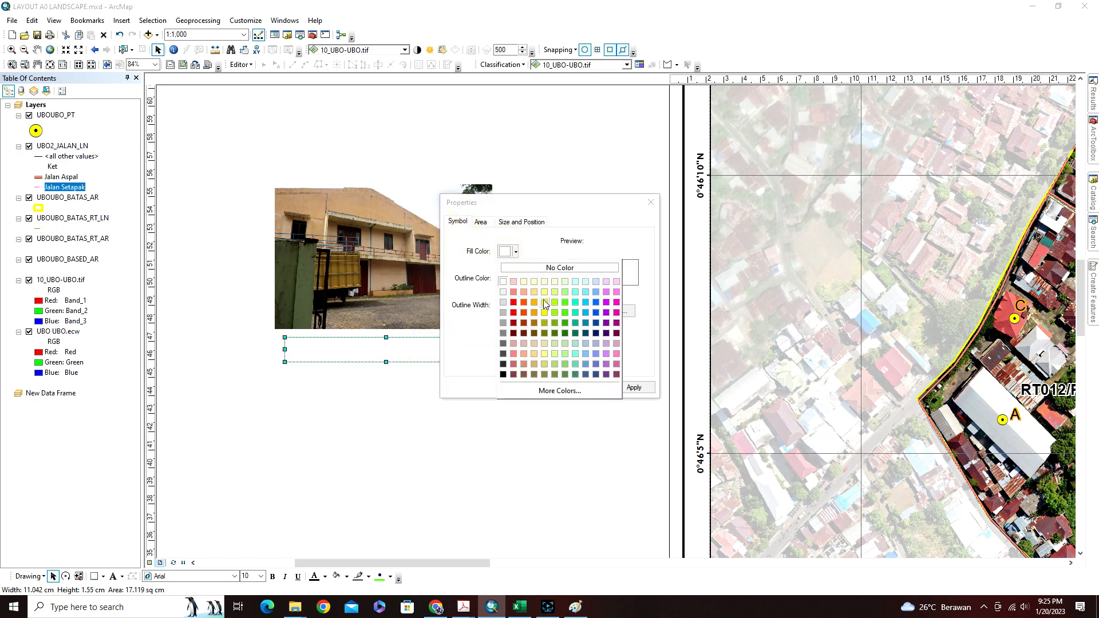
pyautogui.click(544, 303)
pyautogui.click(507, 279)
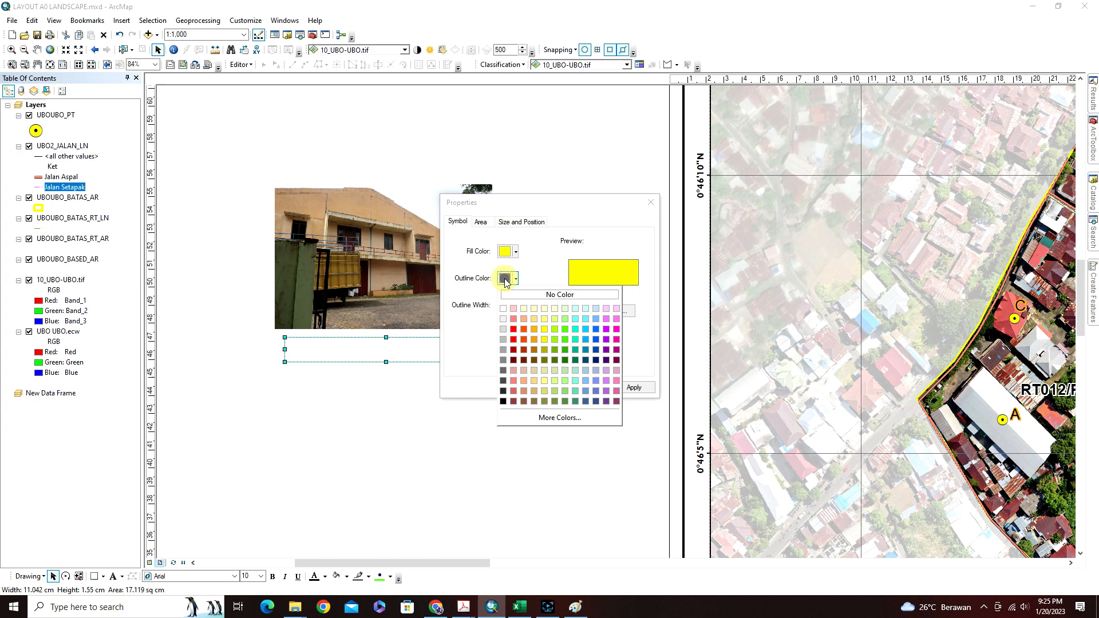
pyautogui.click(544, 331)
pyautogui.click(543, 387)
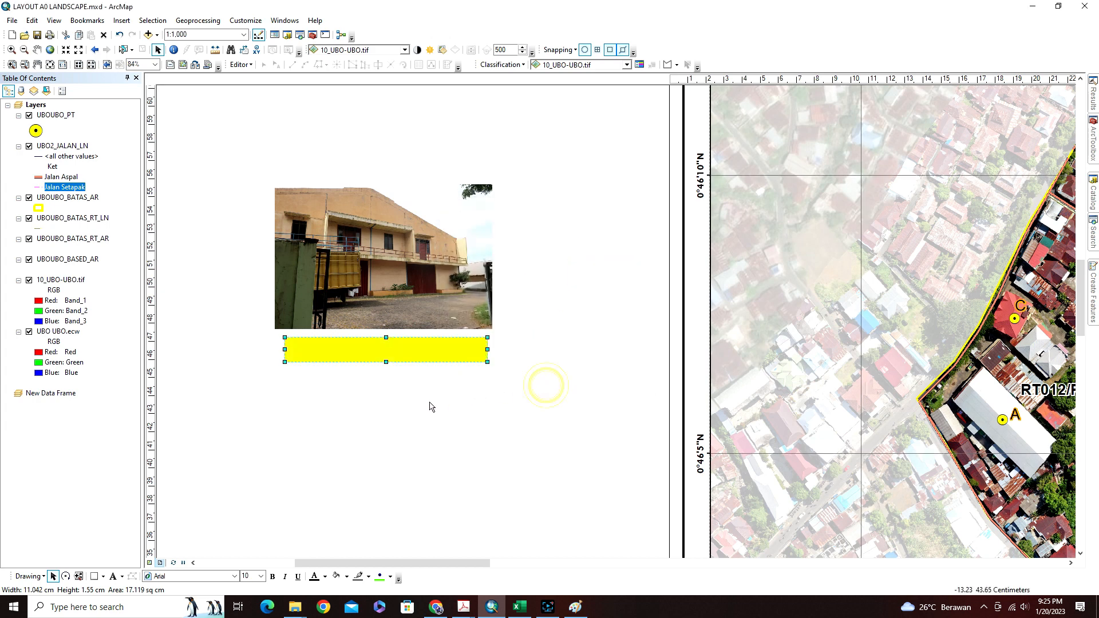
# Look up facility A's name in the Excel facility list and add the layout text "A. GUDANG SEMBAKO" just below the yellow rectangle.
pyautogui.click(112, 576)
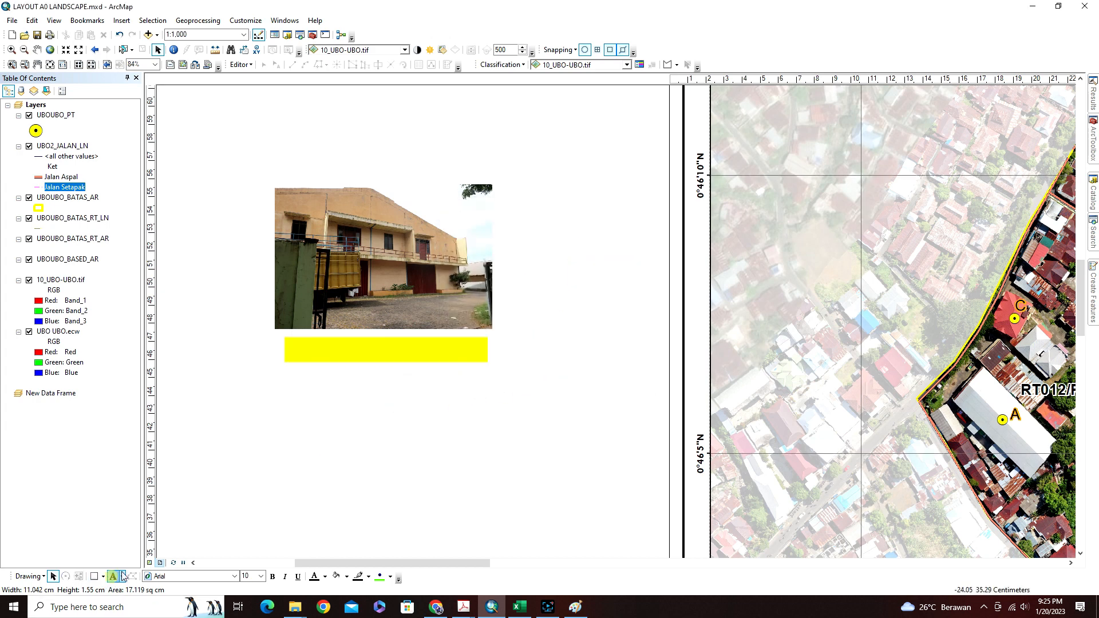
pyautogui.click(519, 607)
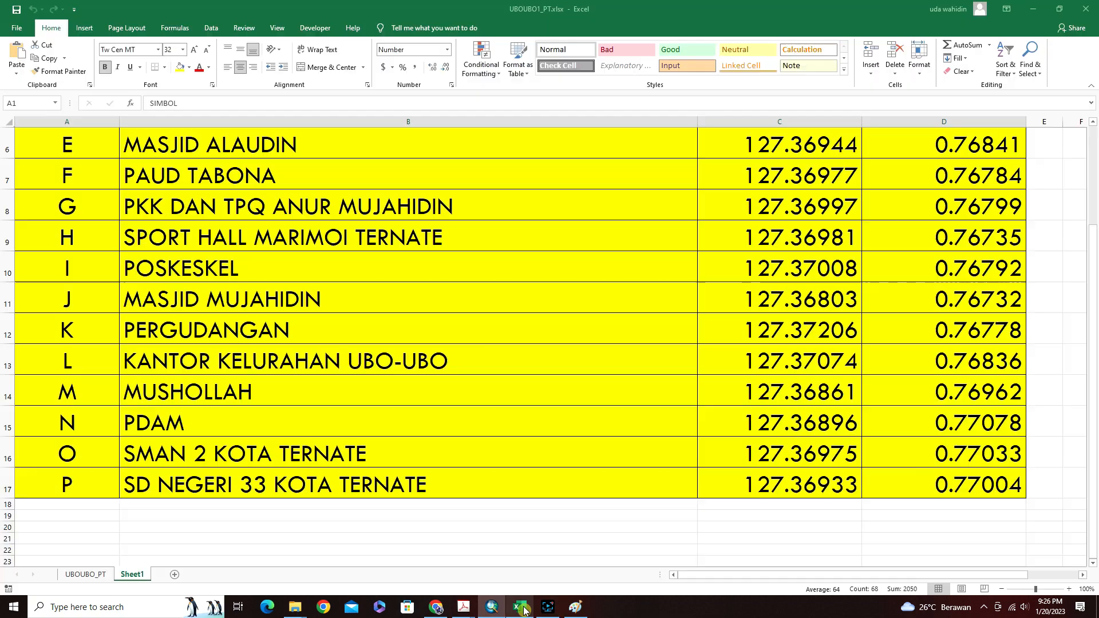
pyautogui.scroll(2, 271, 369)
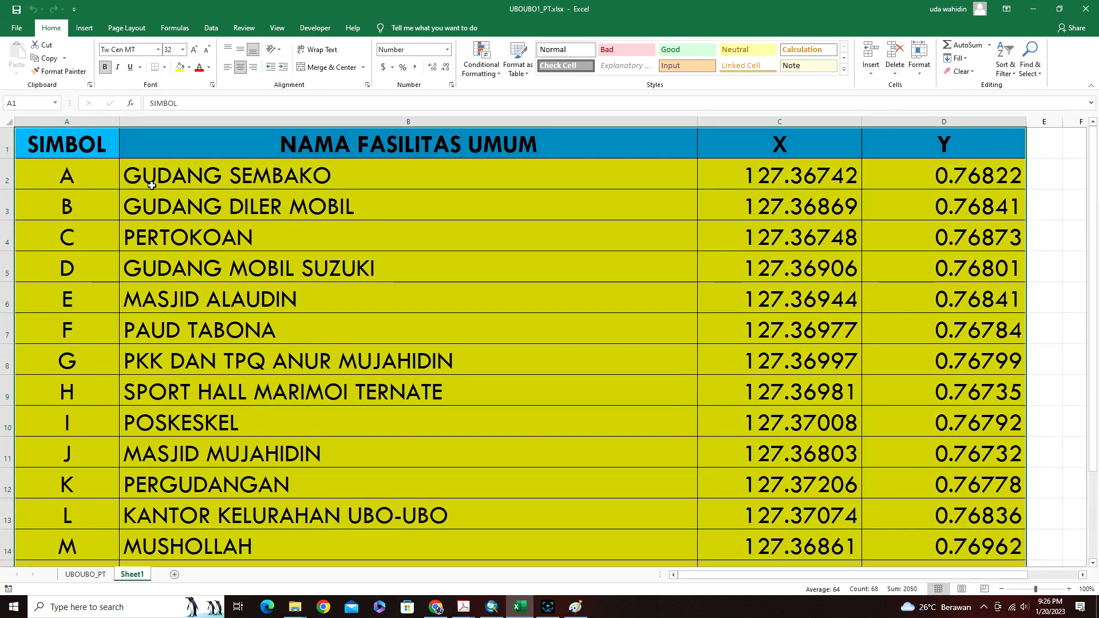
pyautogui.click(491, 607)
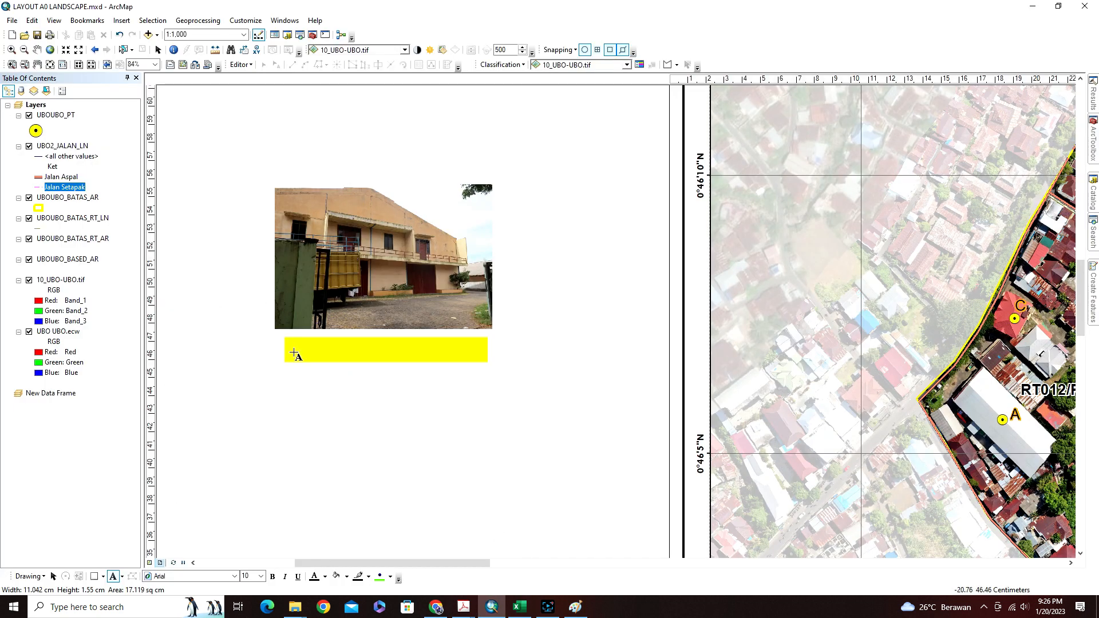
pyautogui.click(319, 383)
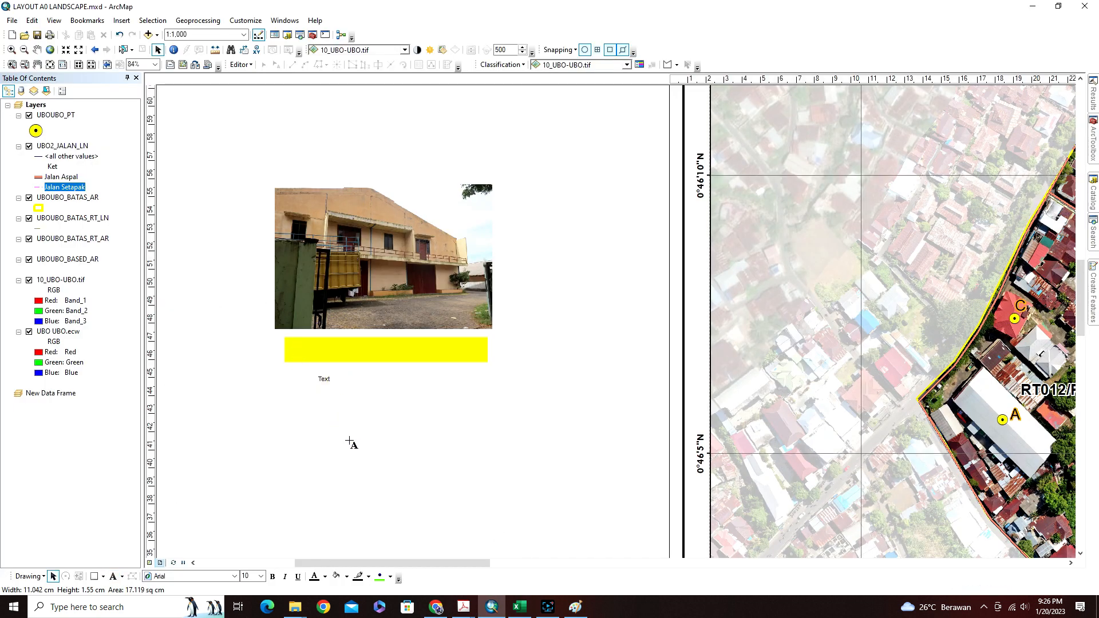
pyautogui.write('a')
pyautogui.press('BackSpace')
pyautogui.write('A. GUDANG SEMBAKO')
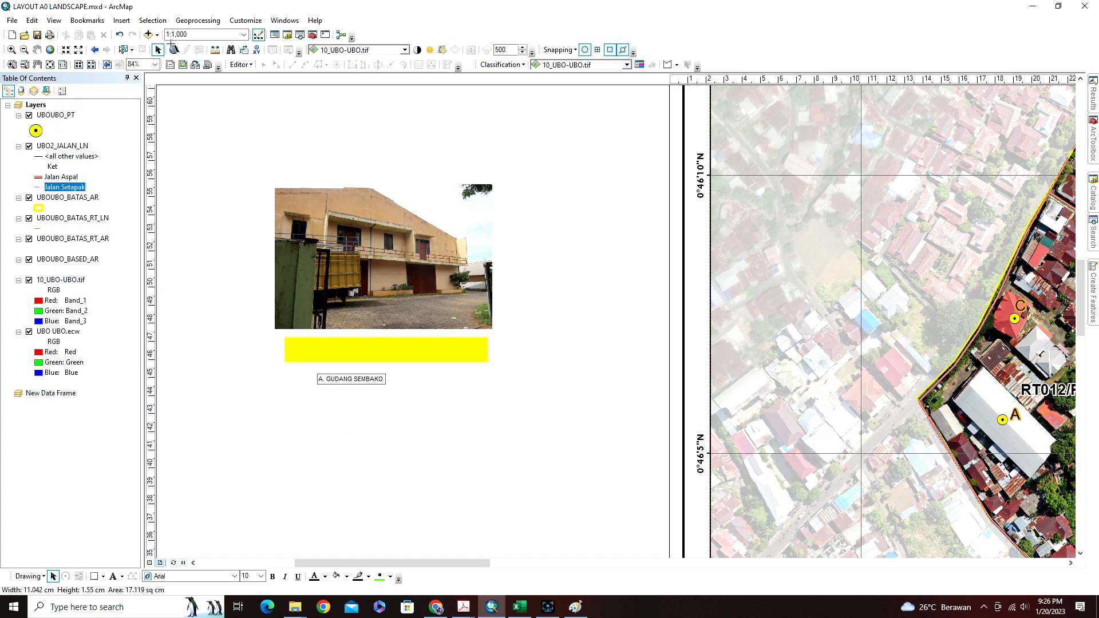
pyautogui.click(215, 157)
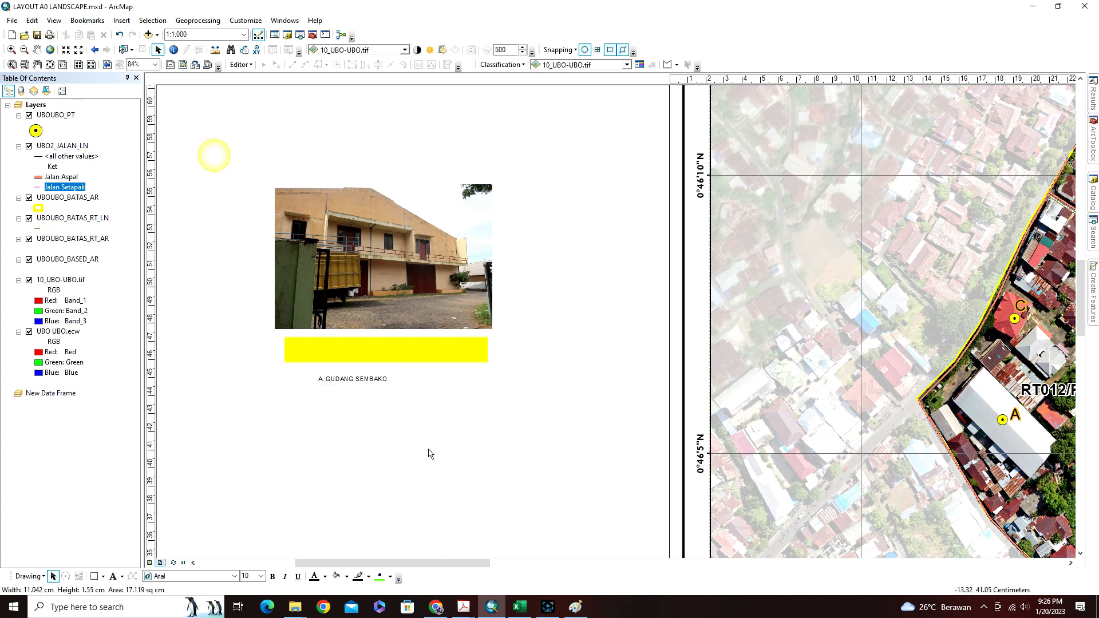
# Set the "A. GUDANG SEMBAKO" text to size 22 and center it on the yellow caption rectangle.
pyautogui.click(369, 384)
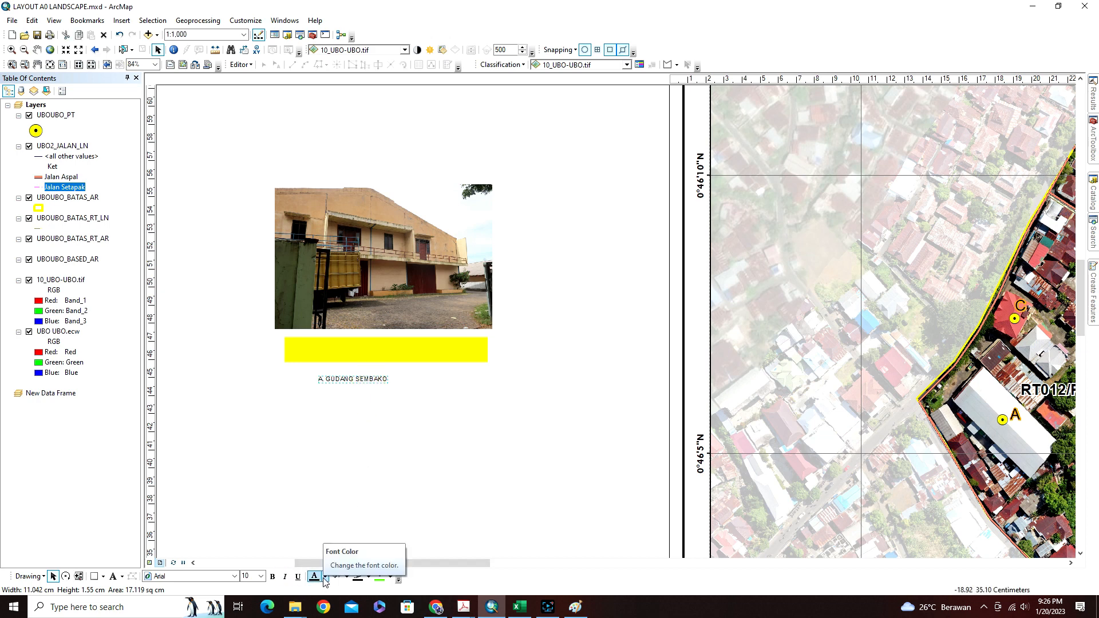
pyautogui.click(260, 576)
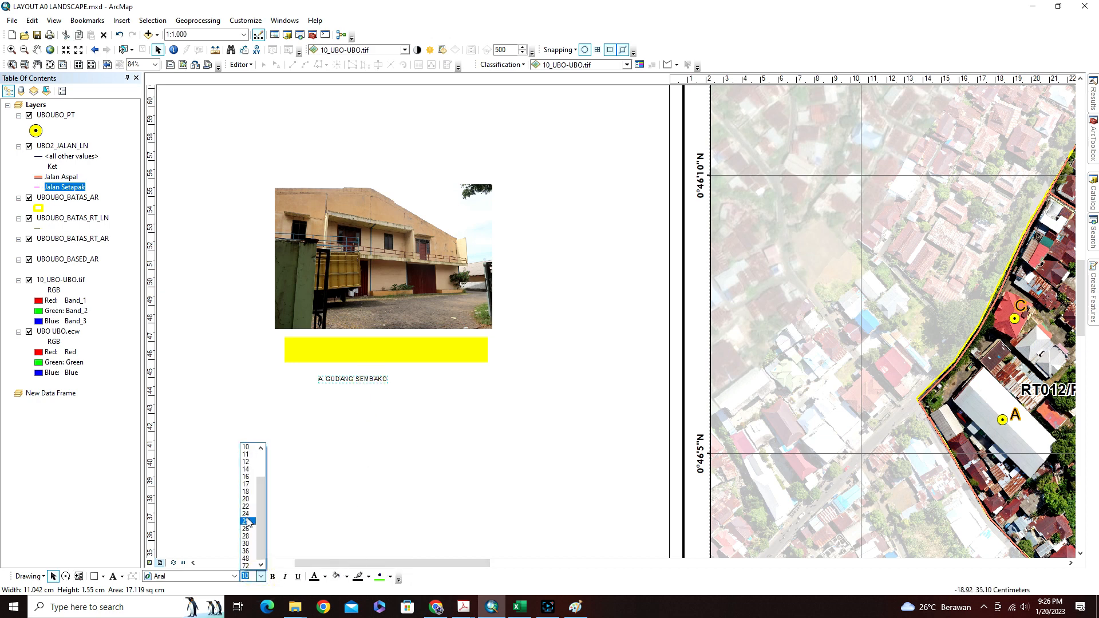
pyautogui.click(246, 506)
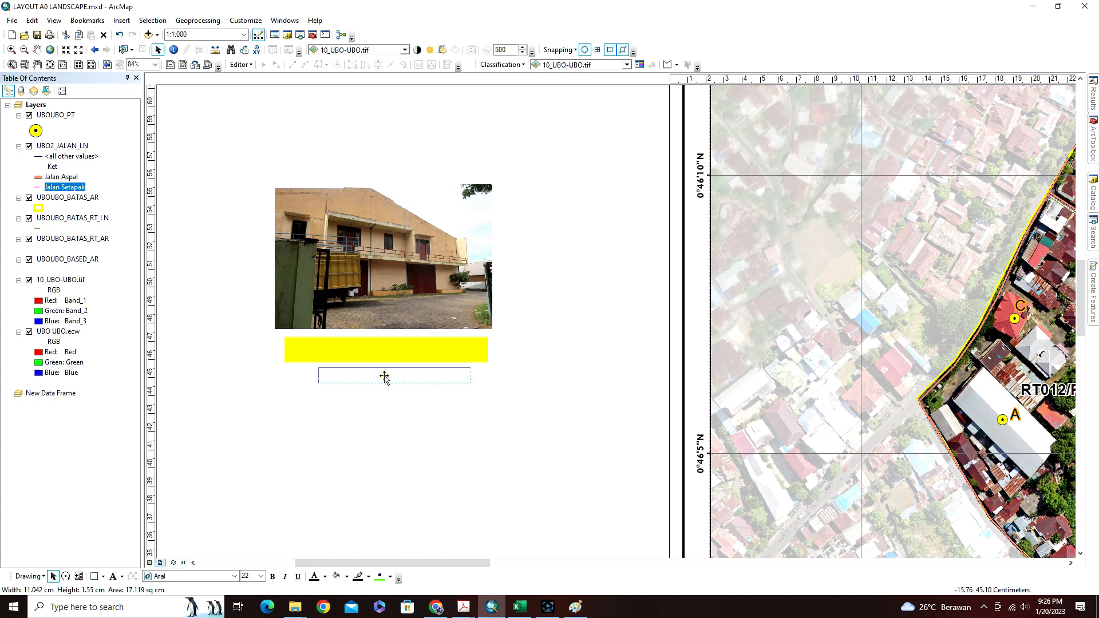
pyautogui.moveTo(384, 377); pyautogui.dragTo(376, 353)
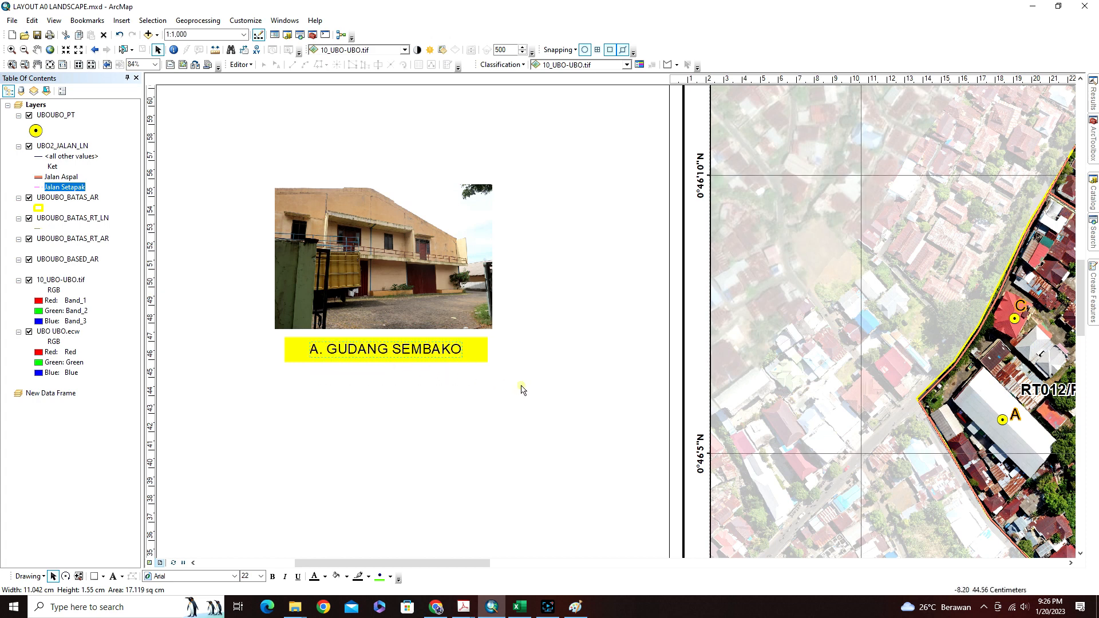
# Move the yellow rectangle and its caption text together onto the lower edge of the warehouse photo.
pyautogui.moveTo(521, 387); pyautogui.dragTo(280, 338)
pyautogui.moveTo(405, 361); pyautogui.dragTo(401, 326)
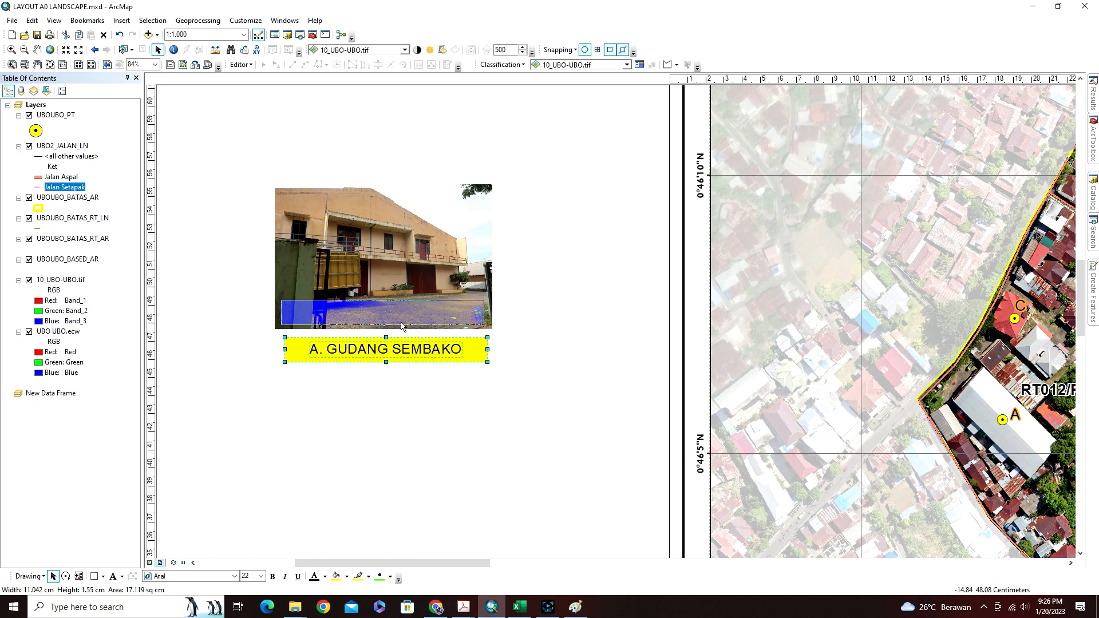
pyautogui.moveTo(401, 326); pyautogui.dragTo(403, 326)
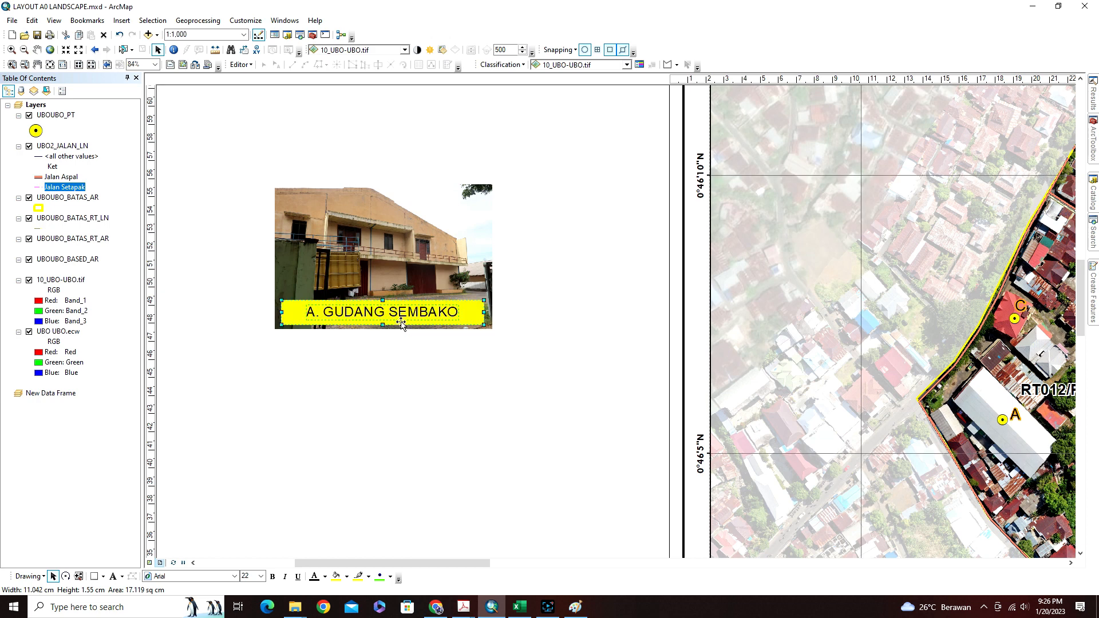
pyautogui.click(402, 352)
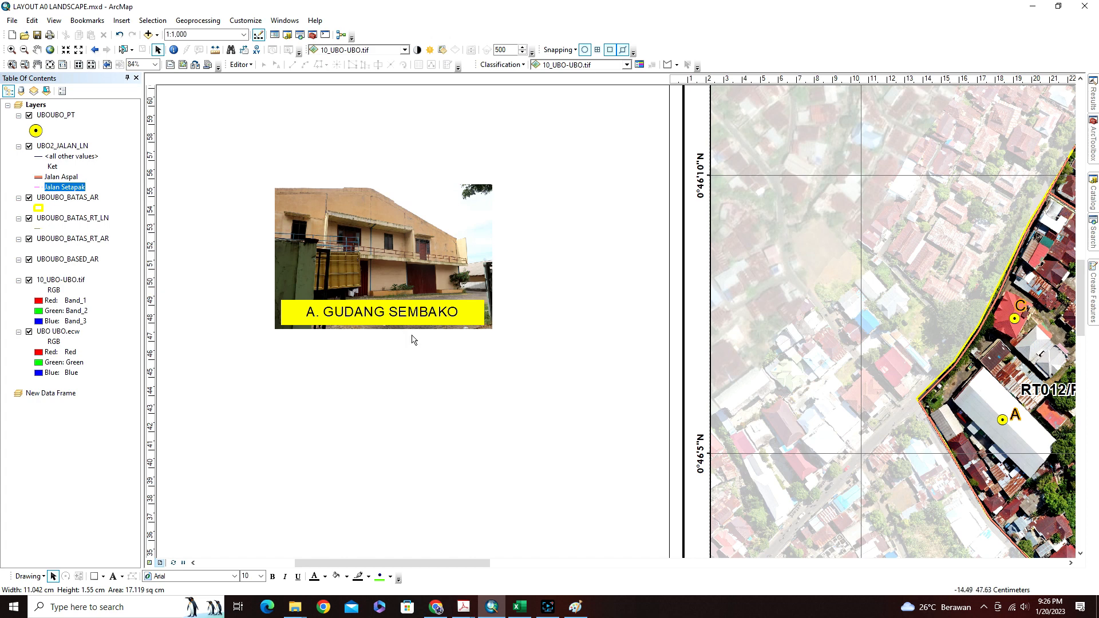
# Group the warehouse photo with its caption rectangle and text, and move the group slightly up and right of its original place.
pyautogui.moveTo(237, 154); pyautogui.dragTo(534, 357)
pyautogui.moveTo(243, 155); pyautogui.dragTo(527, 359)
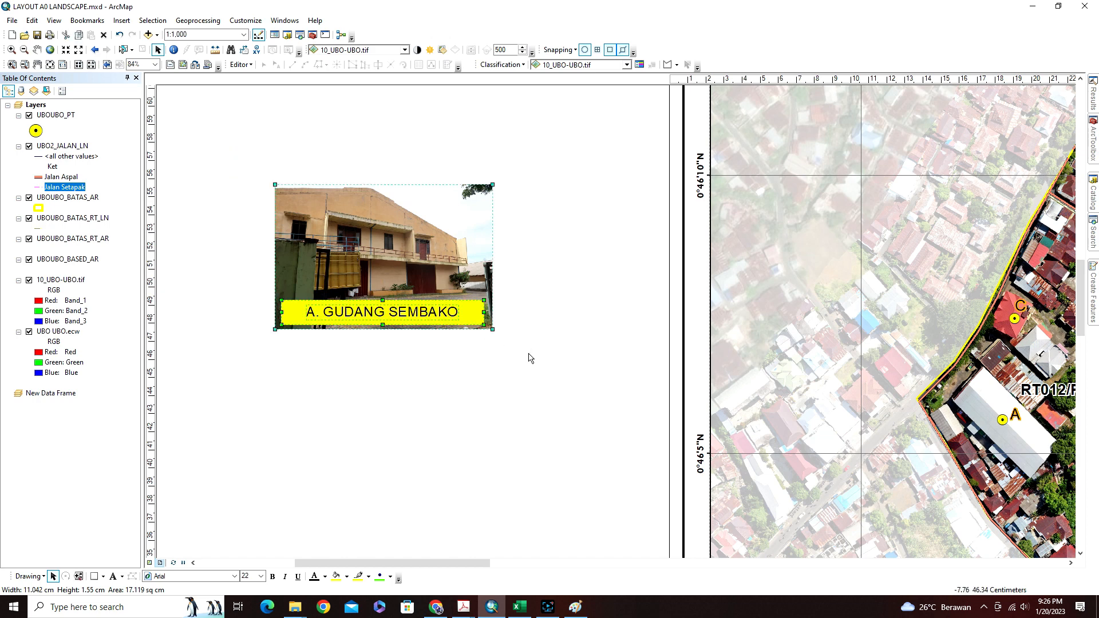
pyautogui.rightClick(392, 224)
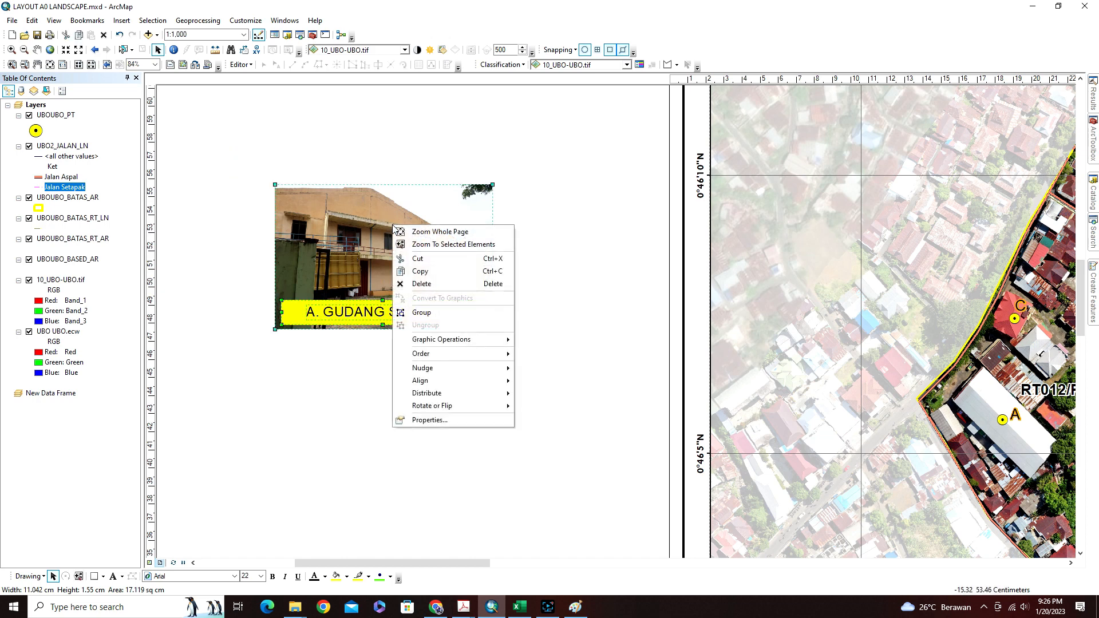
pyautogui.click(426, 312)
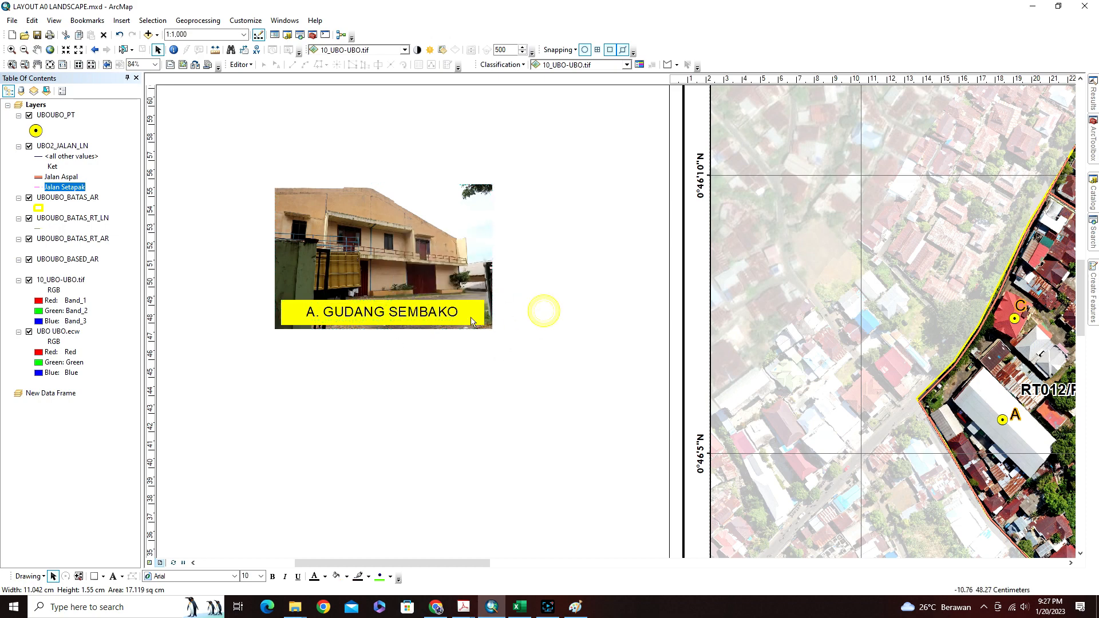
pyautogui.moveTo(370, 243); pyautogui.dragTo(415, 298)
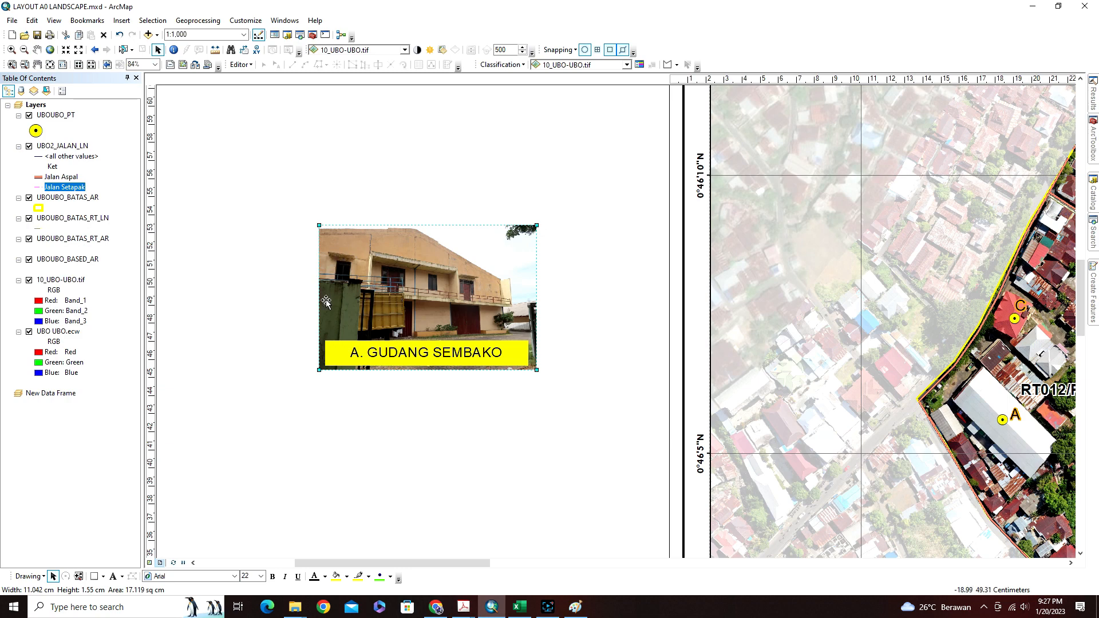
pyautogui.moveTo(365, 299); pyautogui.dragTo(348, 229)
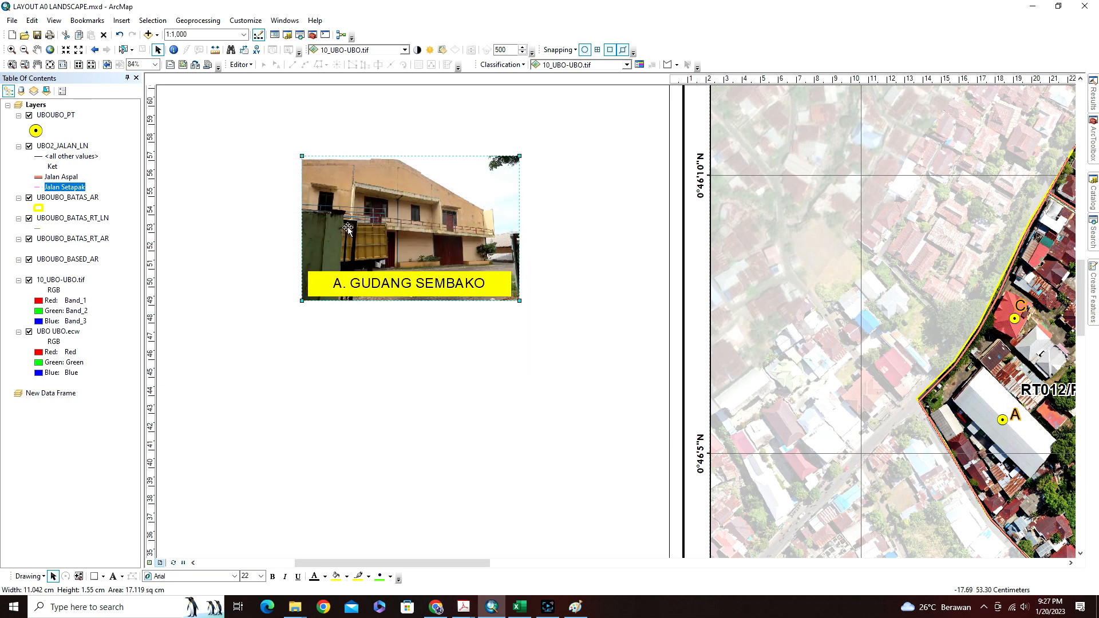
# Duplicate the captioned photo group and place the copy directly below the original, aligned with it.
pyautogui.rightClick(357, 197)
pyautogui.click(379, 243)
pyautogui.click(335, 331)
pyautogui.rightClick(336, 331)
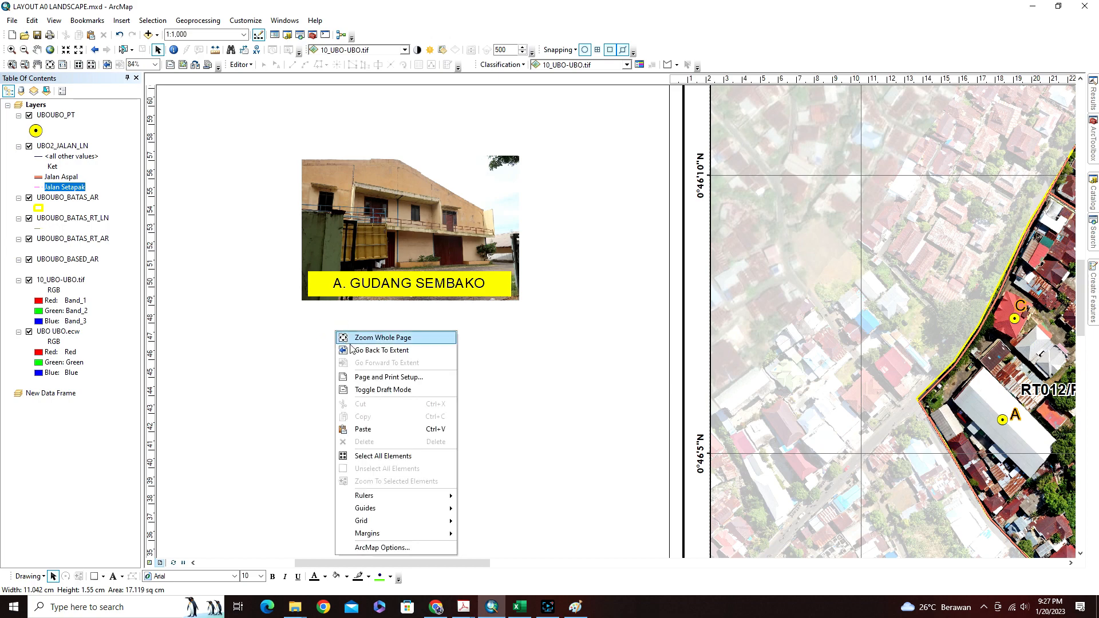
pyautogui.click(362, 428)
pyautogui.moveTo(430, 220); pyautogui.dragTo(420, 370)
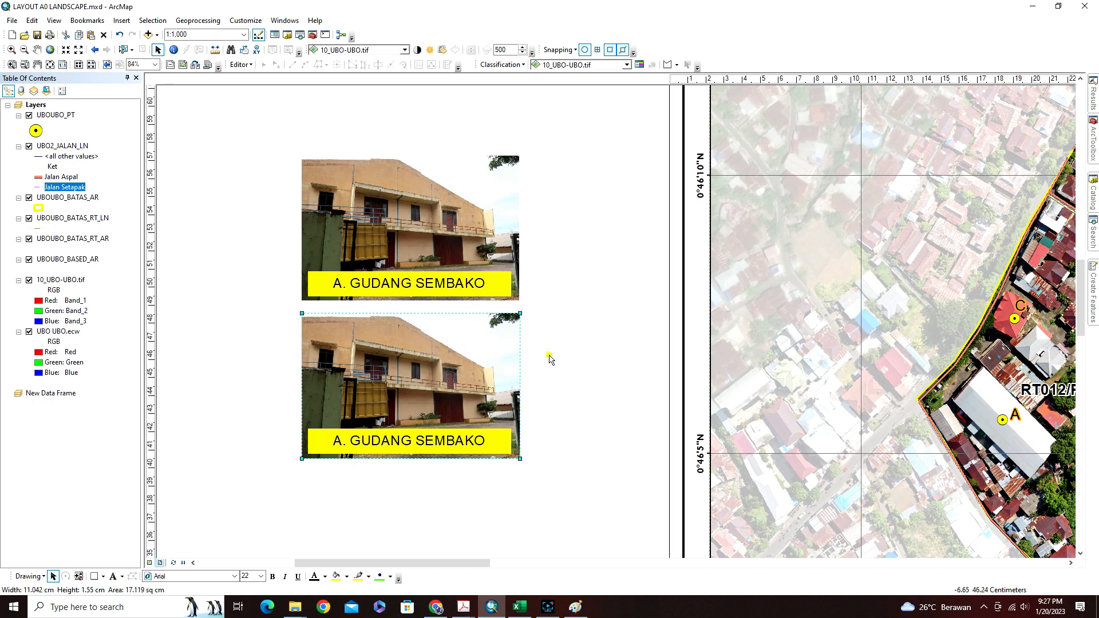
pyautogui.click(549, 355)
pyautogui.click(441, 353)
pyautogui.rightClick(442, 352)
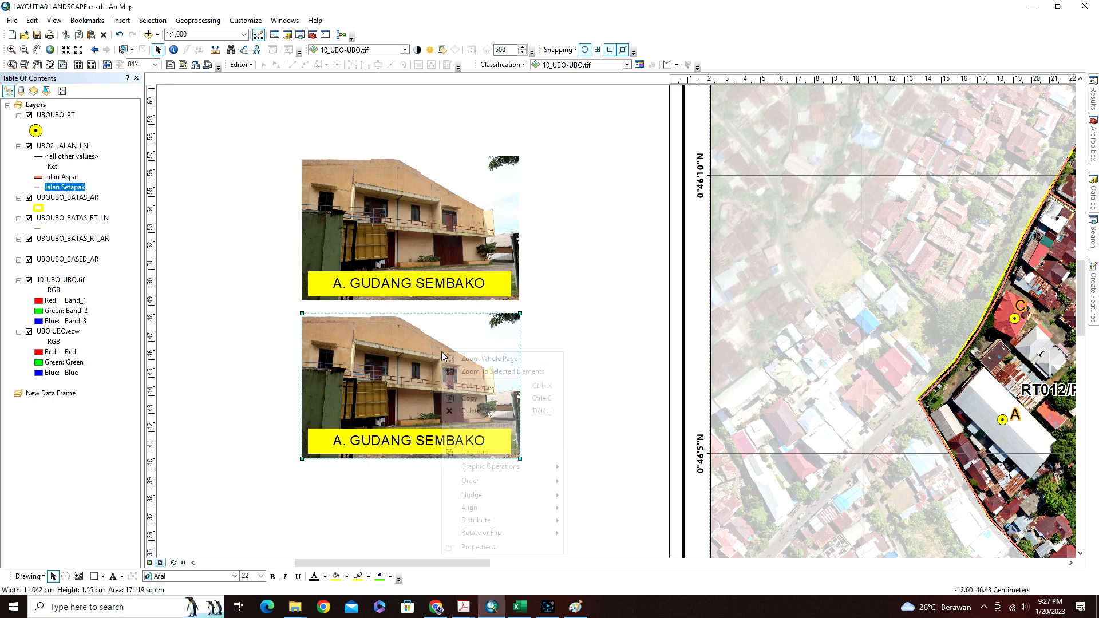
pyautogui.click(477, 546)
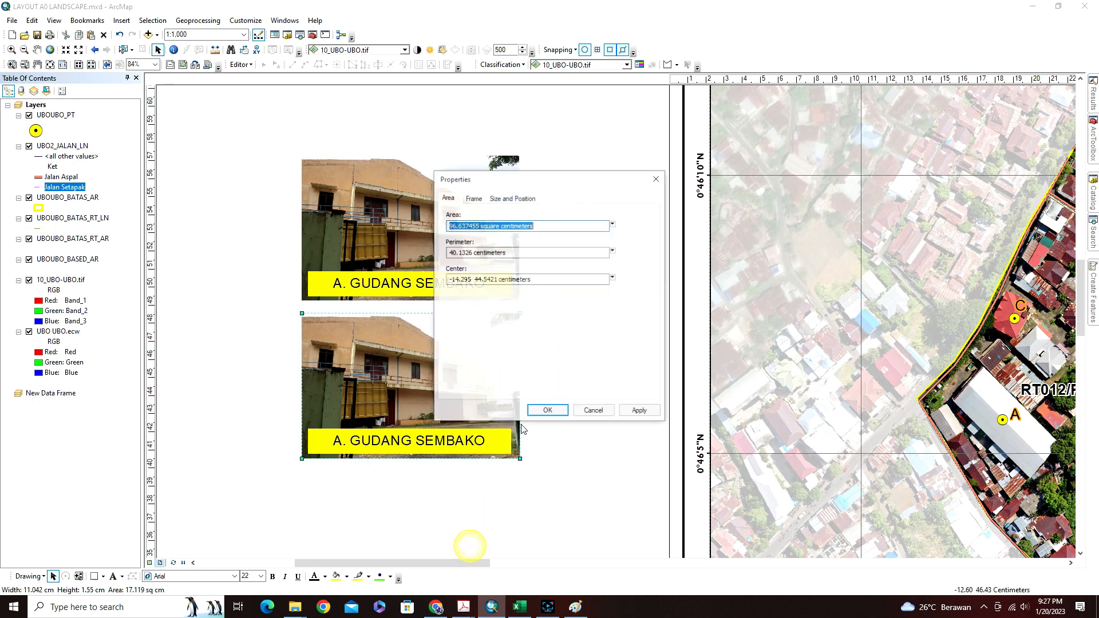
pyautogui.click(509, 201)
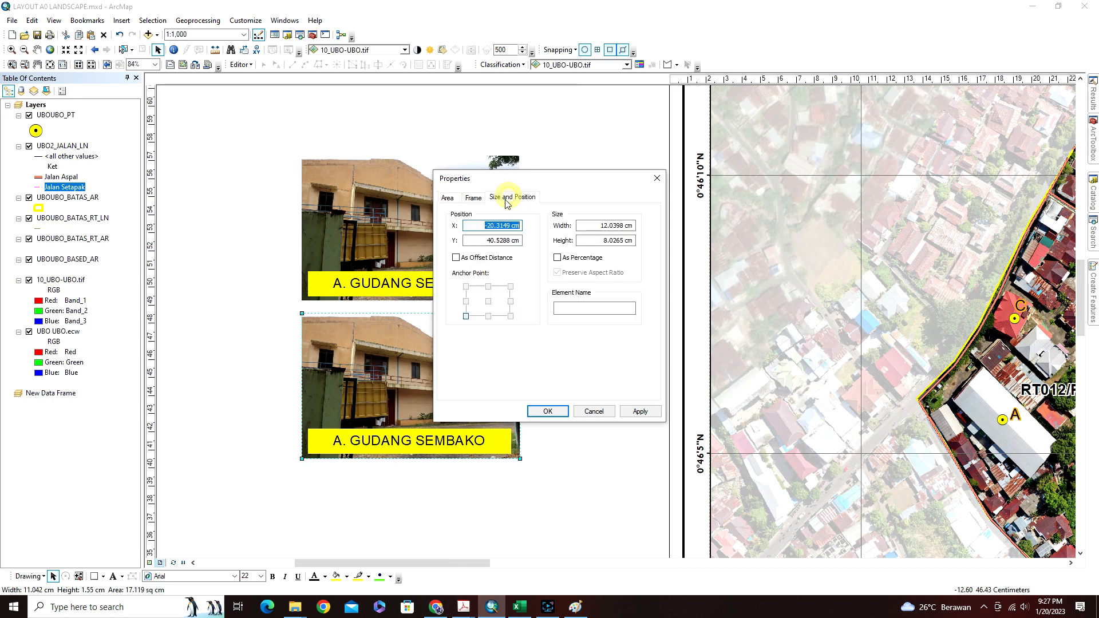
pyautogui.click(472, 198)
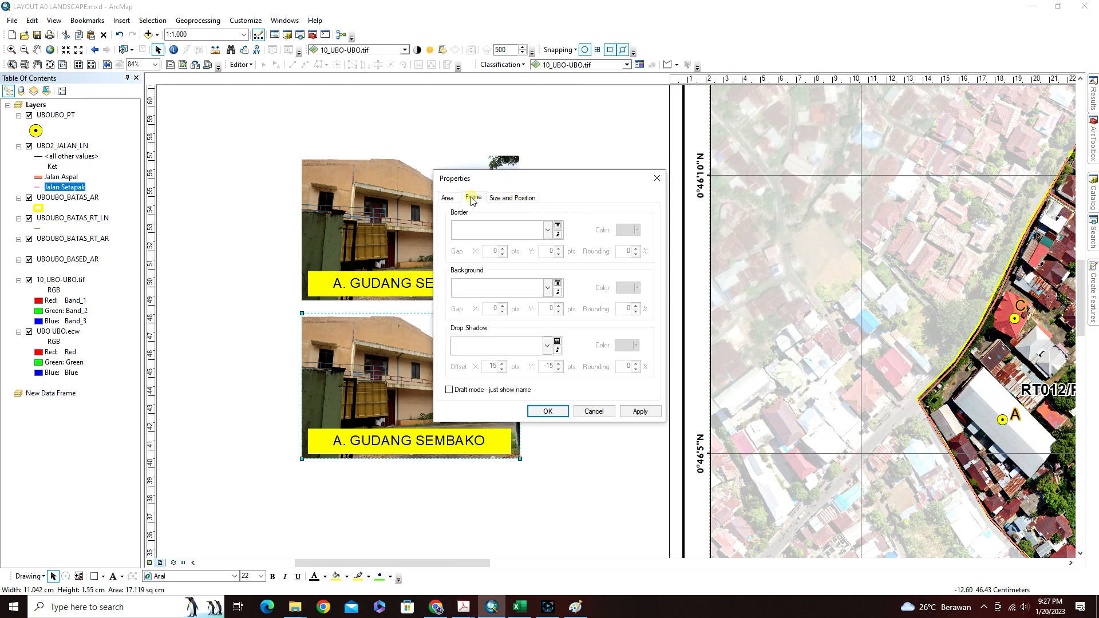
pyautogui.click(595, 411)
pyautogui.click(380, 486)
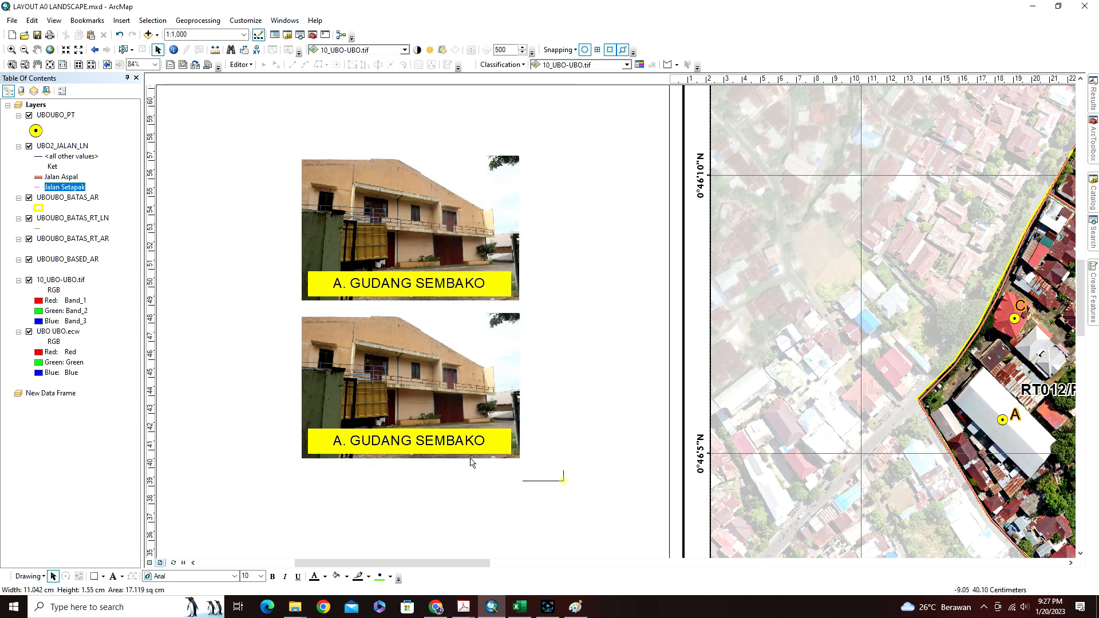
# Ungroup the lower copy of the captioned photo into its separate photo, rectangle and text.
pyautogui.moveTo(560, 478); pyautogui.dragTo(284, 302)
pyautogui.rightClick(405, 350)
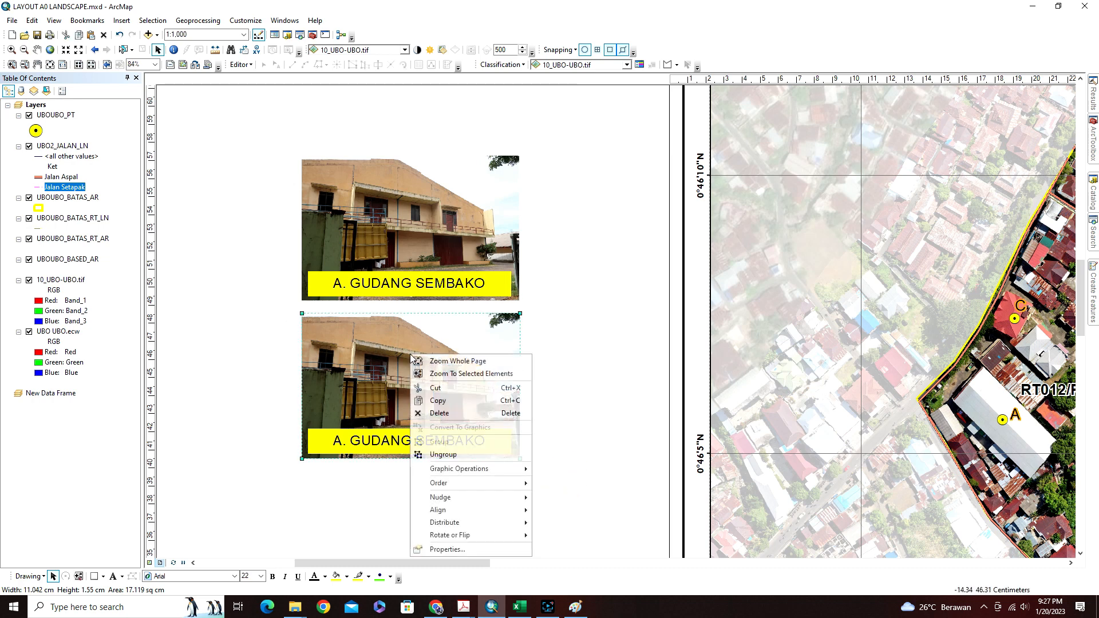
pyautogui.click(462, 443)
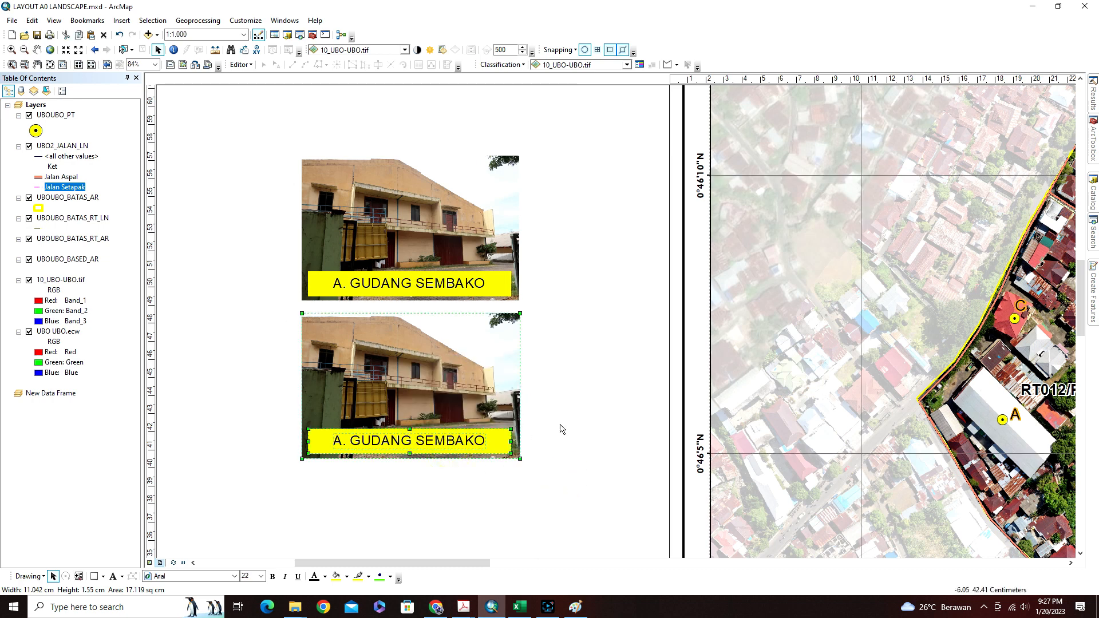
# Replace the source image of the lower photo with IMG_0813.JPG from the FOTO FASUM folder.
pyautogui.doubleClick(433, 367)
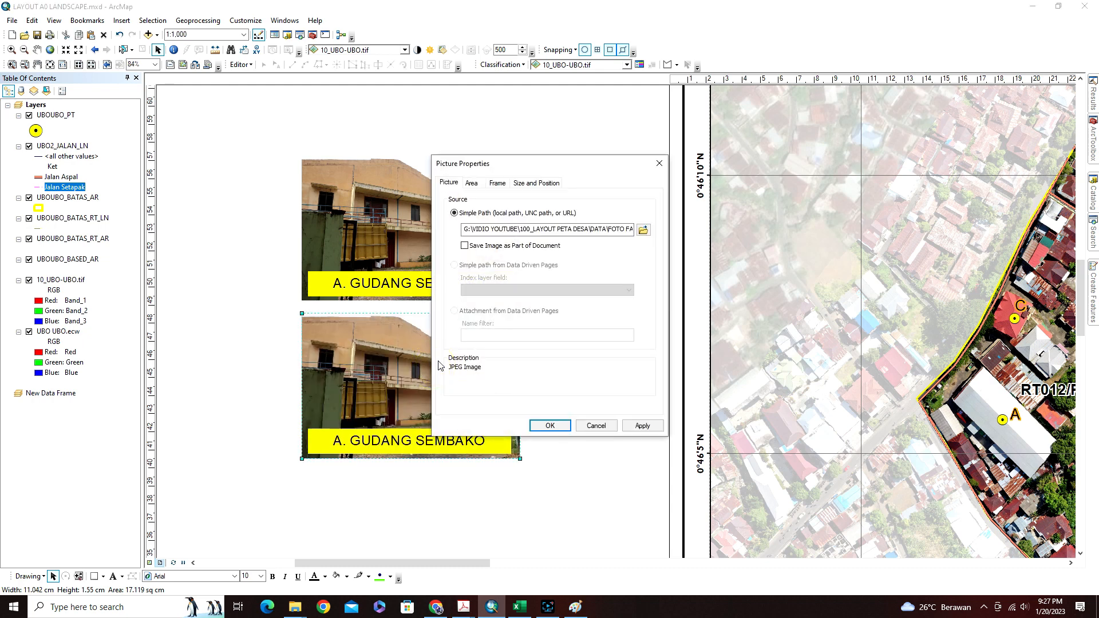
pyautogui.click(596, 426)
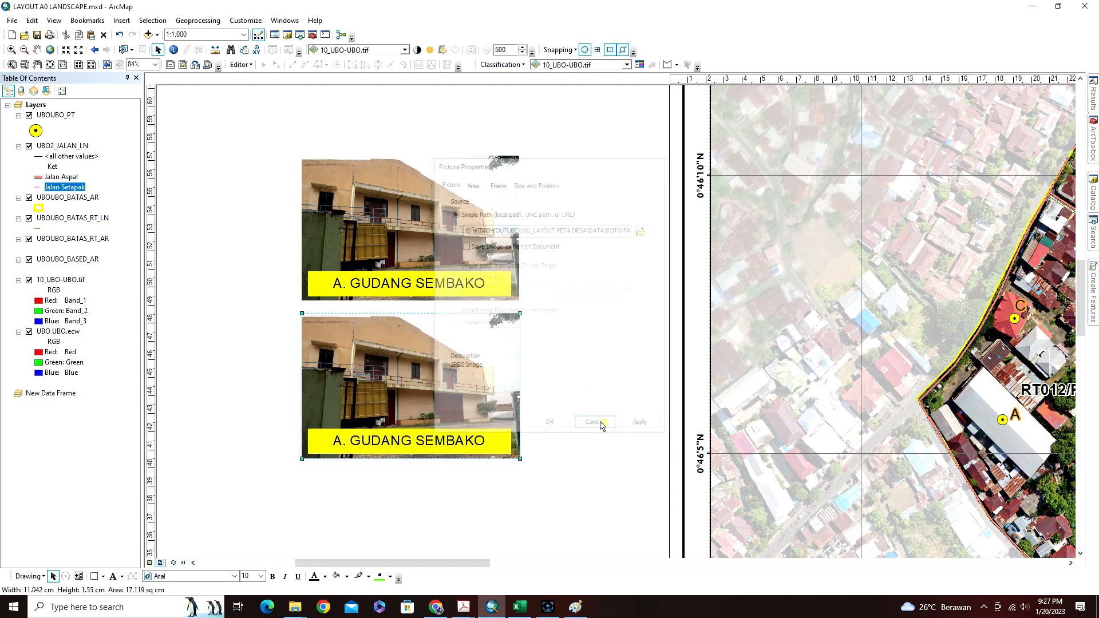
pyautogui.doubleClick(420, 383)
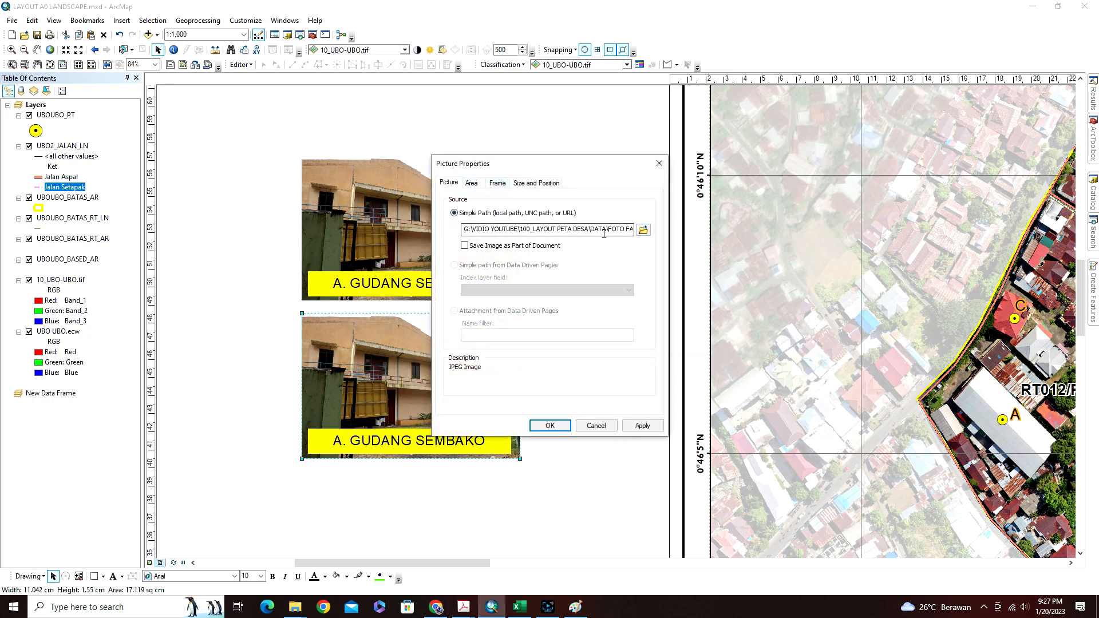
pyautogui.click(643, 229)
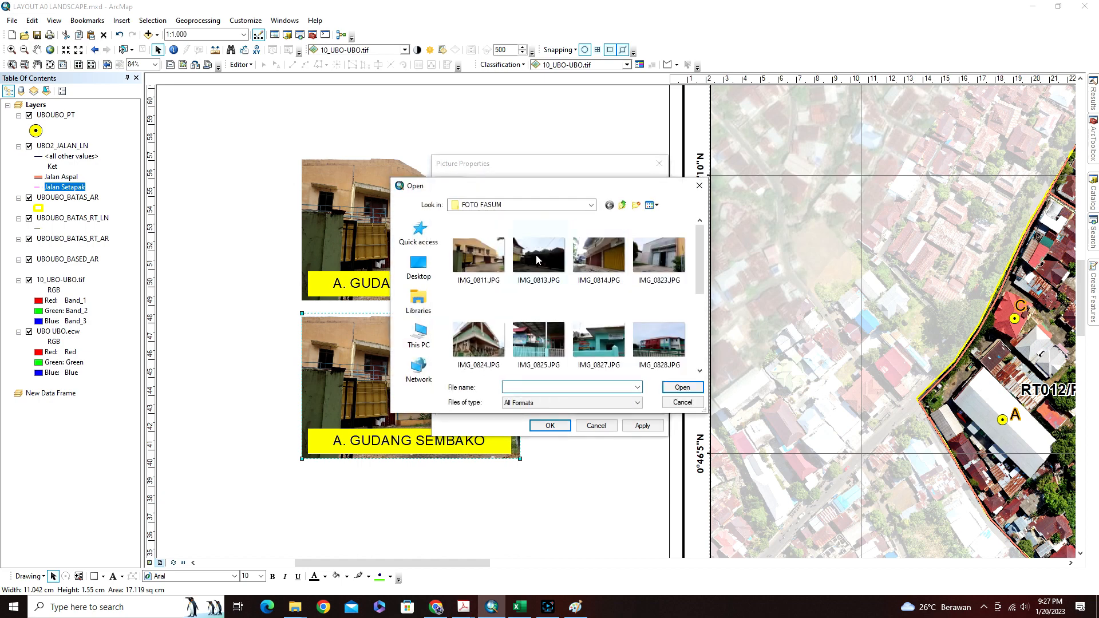
pyautogui.click(538, 260)
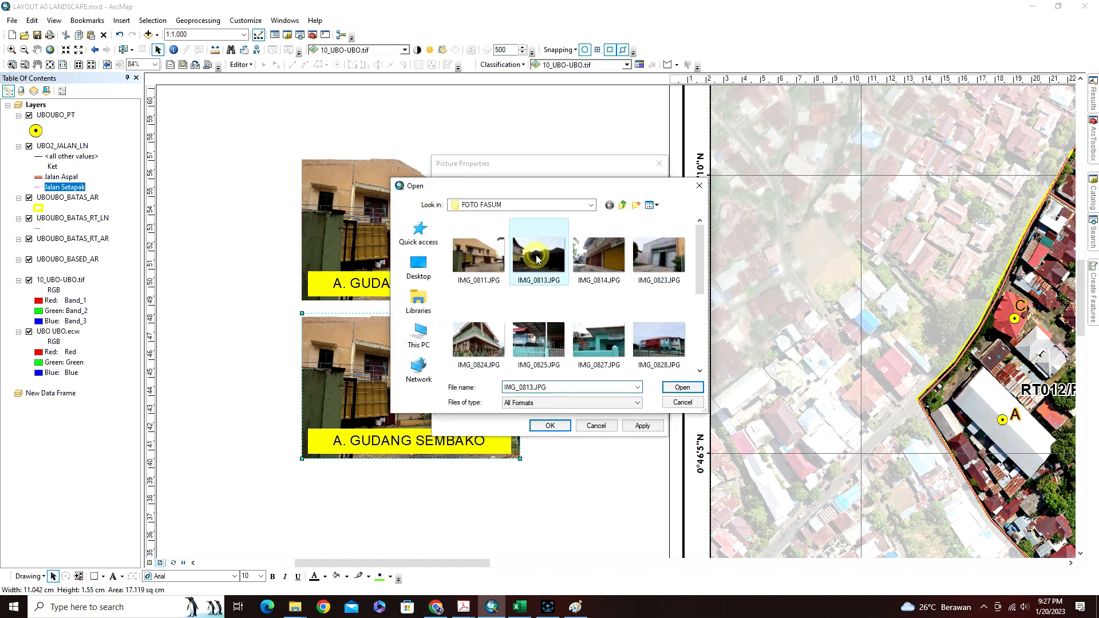
pyautogui.click(672, 389)
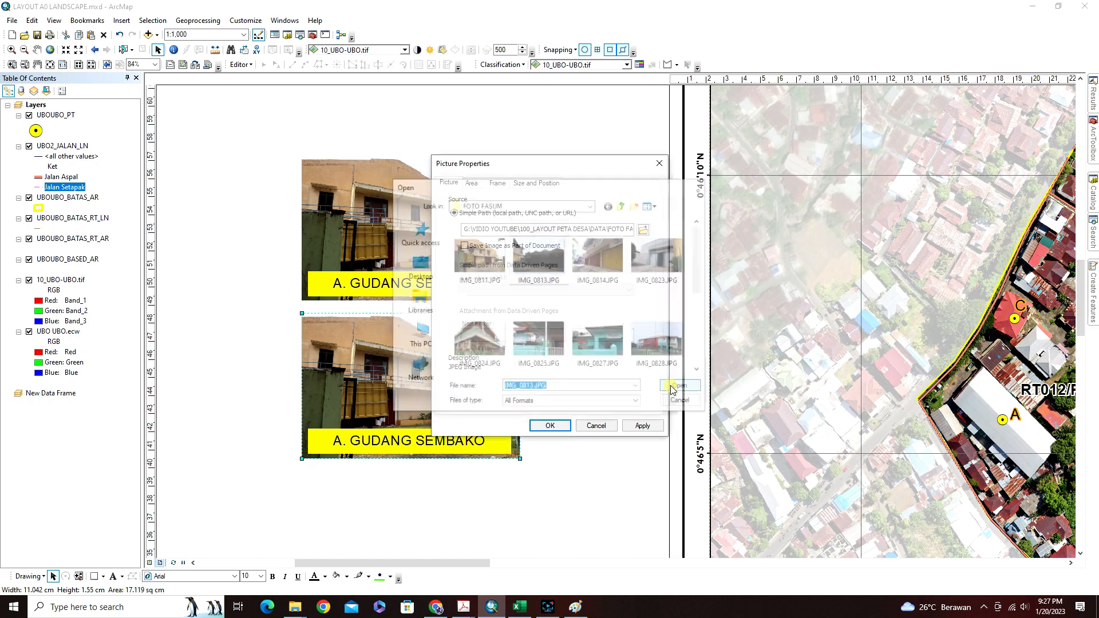
pyautogui.click(548, 425)
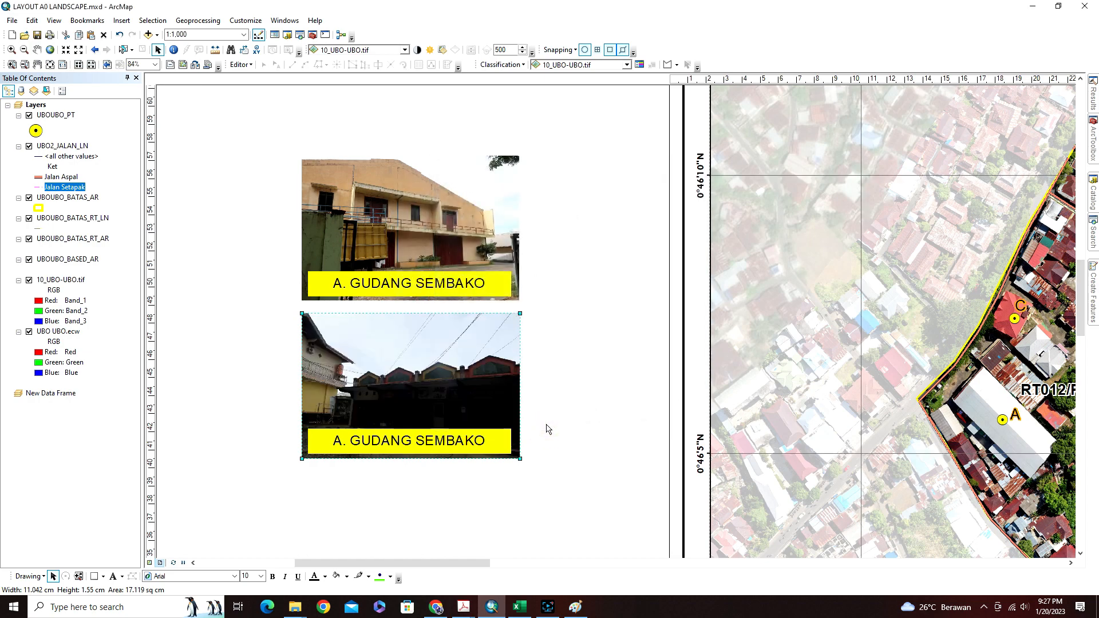
# Check the second facility's name in the UBOUBO1_PT.xlsx workbook and change the lower photo's caption in ArcMap to "B. GUDANG DILER MOBIL".
pyautogui.click(518, 608)
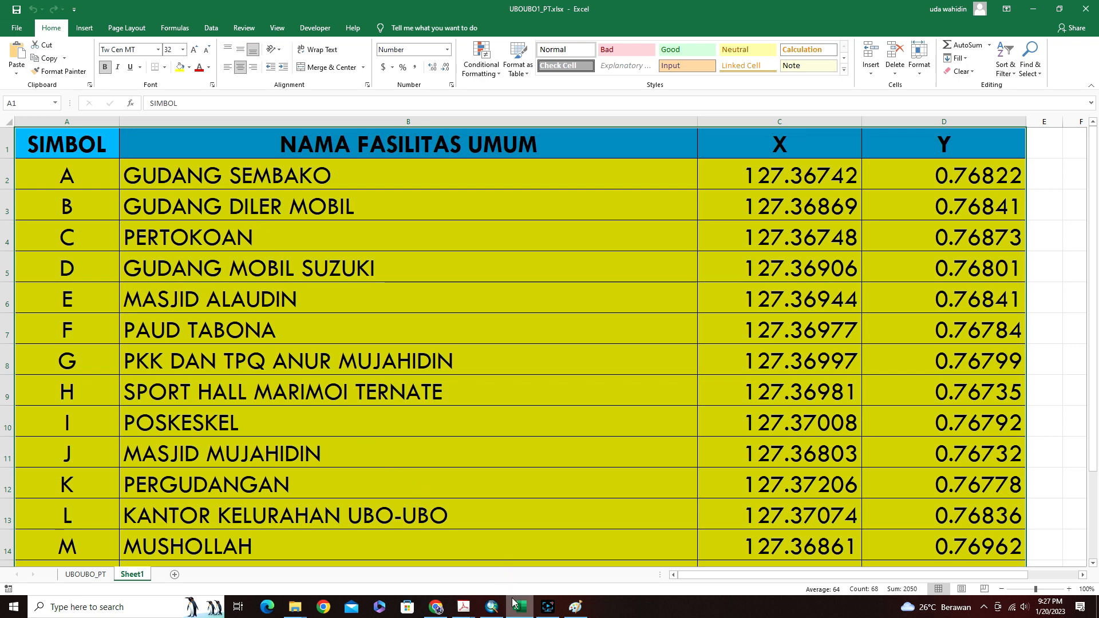
pyautogui.click(491, 607)
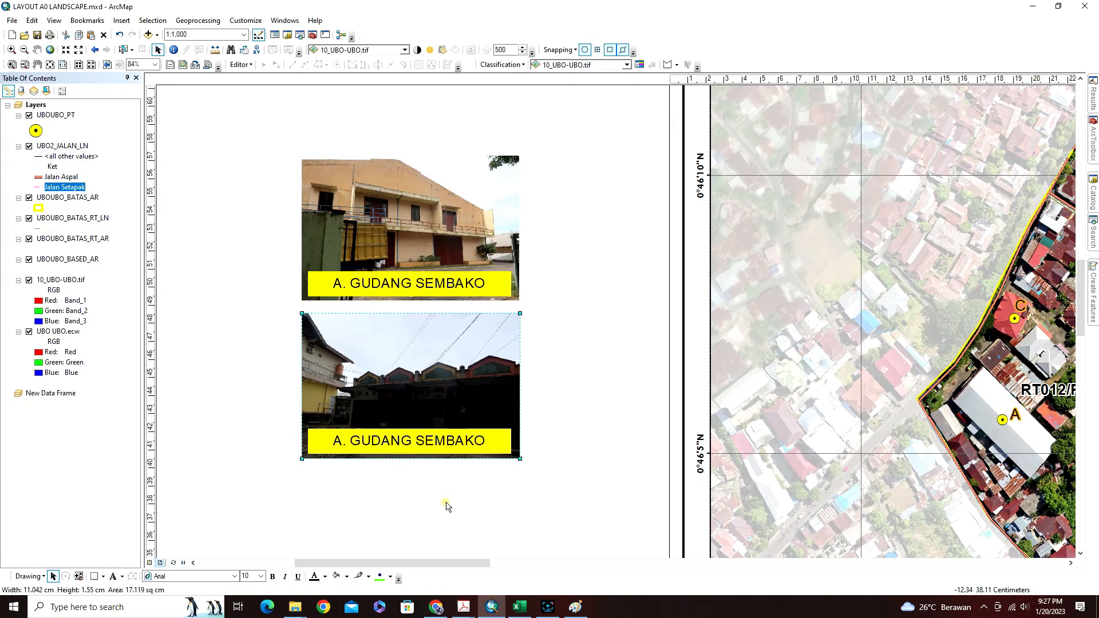
pyautogui.doubleClick(440, 445)
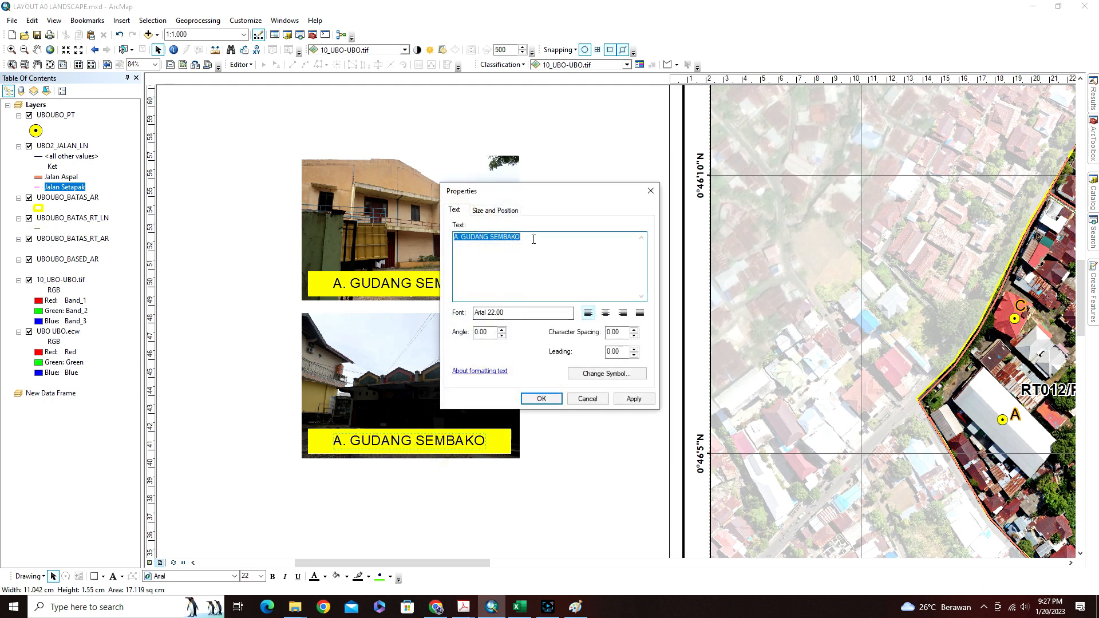
pyautogui.moveTo(534, 237); pyautogui.dragTo(491, 245)
pyautogui.write('DILER MOBIL')
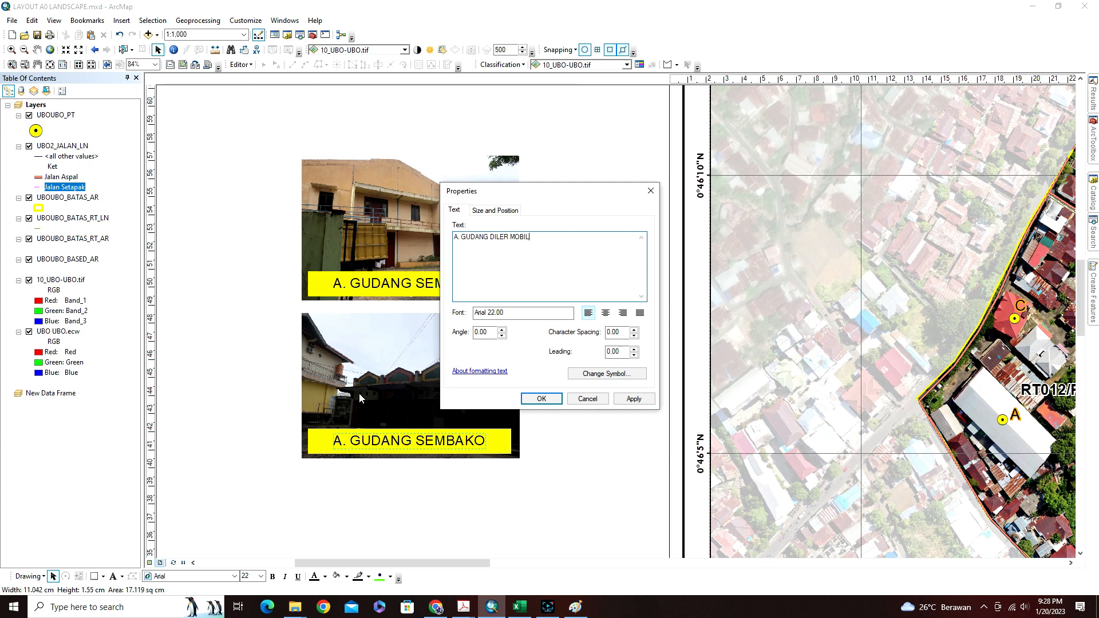
pyautogui.moveTo(457, 236); pyautogui.dragTo(451, 239)
pyautogui.write('B')
pyautogui.click(541, 398)
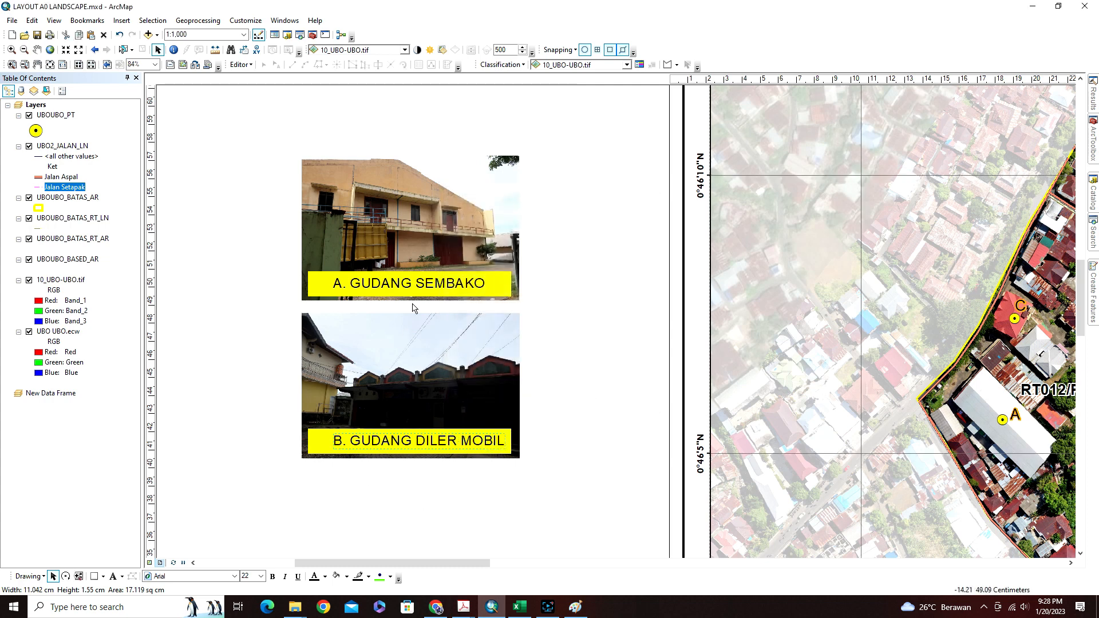
# Move both captioned photos together slightly up and to the left beside the map sheet, undoing a trial placement on the map.
pyautogui.click(50, 65)
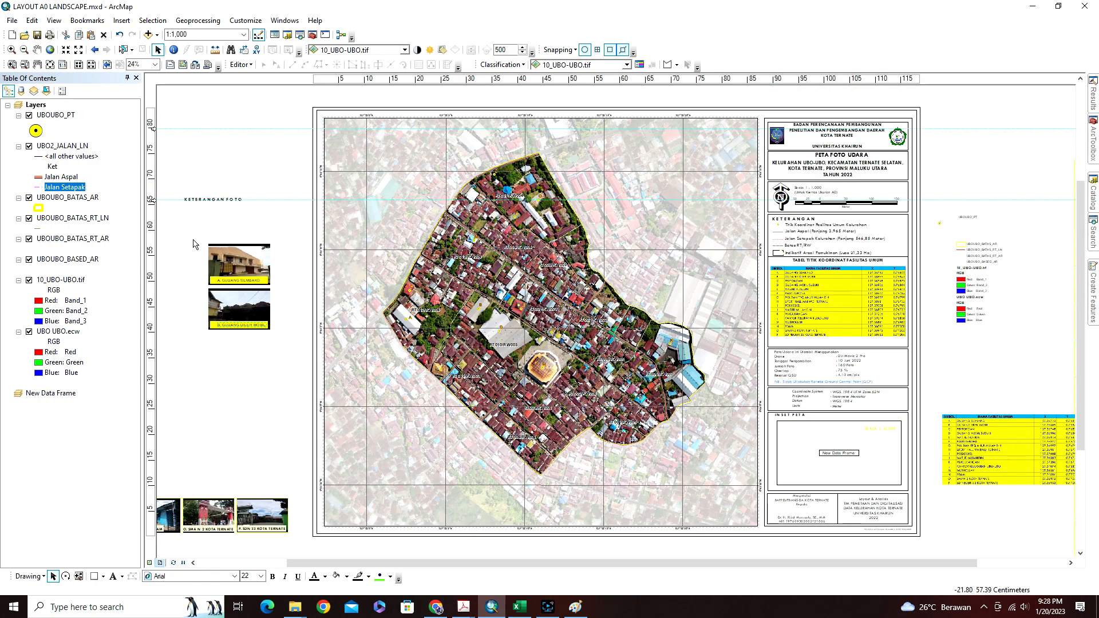
pyautogui.moveTo(191, 233); pyautogui.dragTo(290, 354)
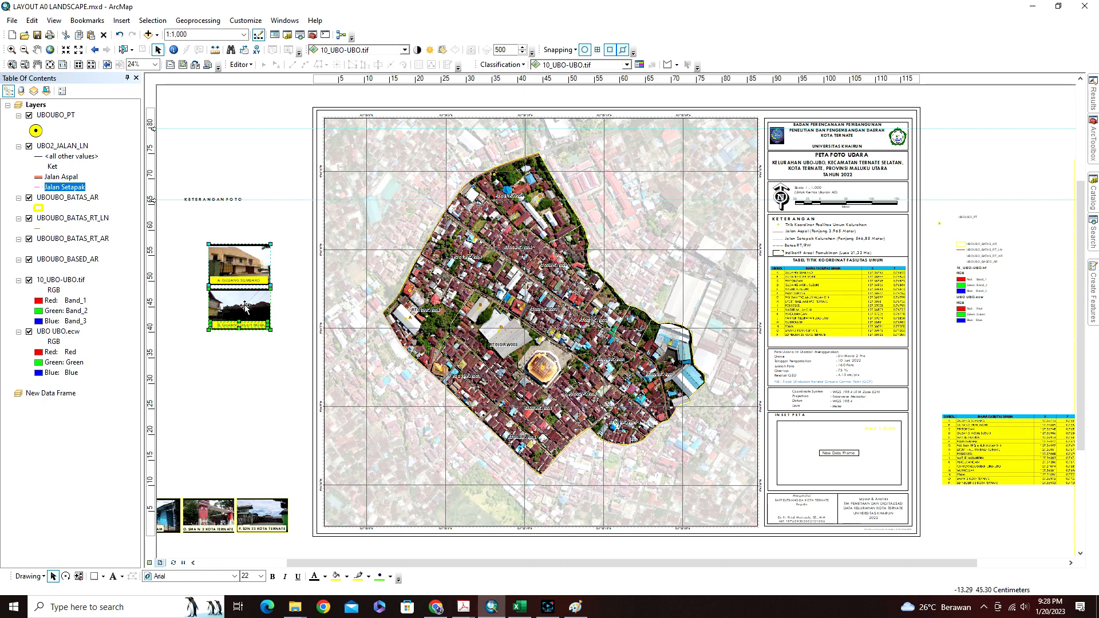
pyautogui.moveTo(244, 308); pyautogui.dragTo(362, 281)
pyautogui.hotkey('ctrl', 'z')
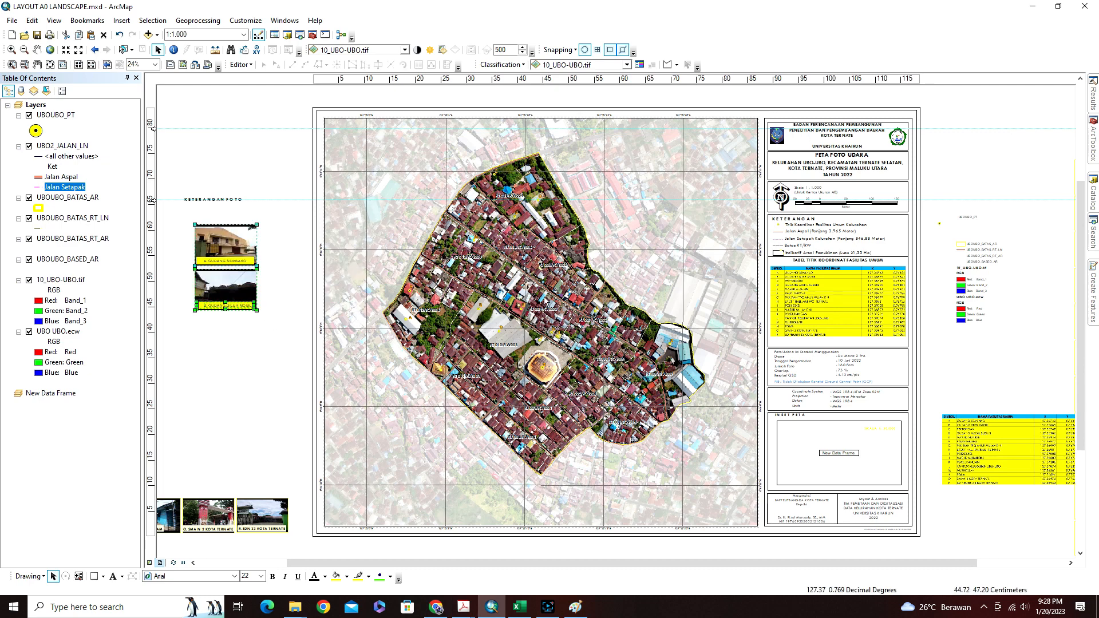
# Move the ready-made KETERANGAN FOTO heading and its L-shaped strip of captioned photos onto the map frame, along its left and bottom edges.
pyautogui.scroll(-2, 560, 309)
pyautogui.scroll(-3, 361, 342)
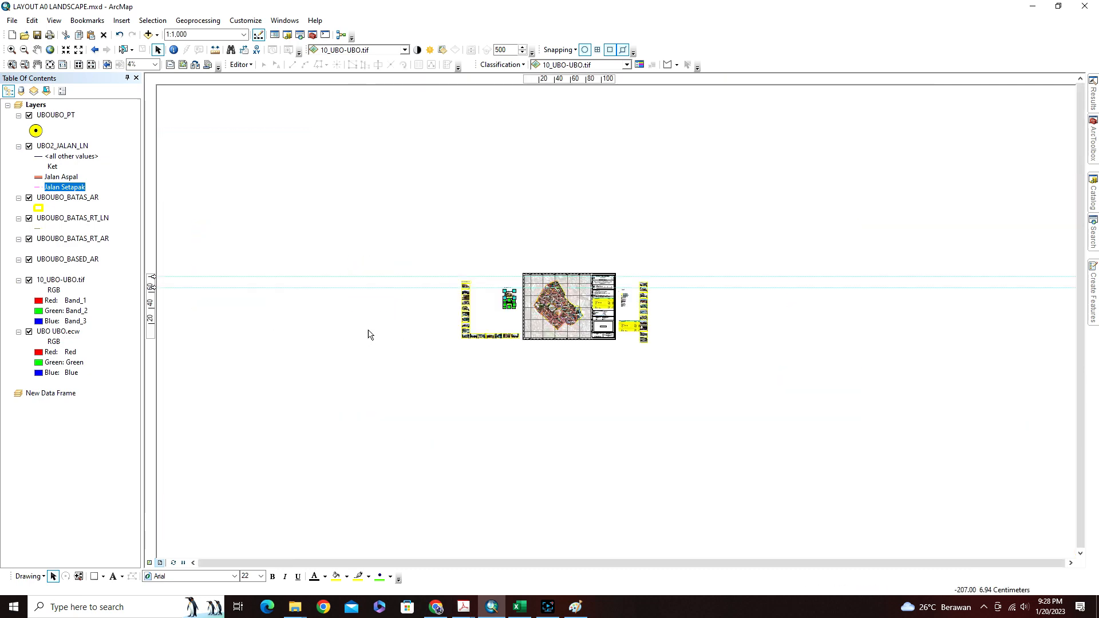
pyautogui.scroll(5, 500, 308)
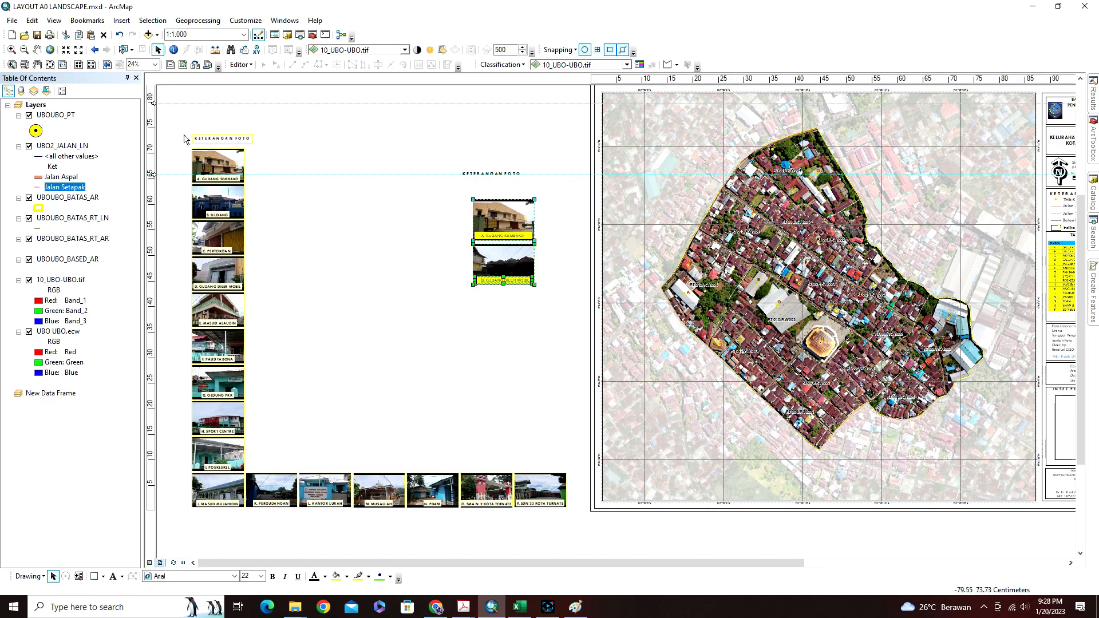
pyautogui.moveTo(180, 123); pyautogui.dragTo(355, 525)
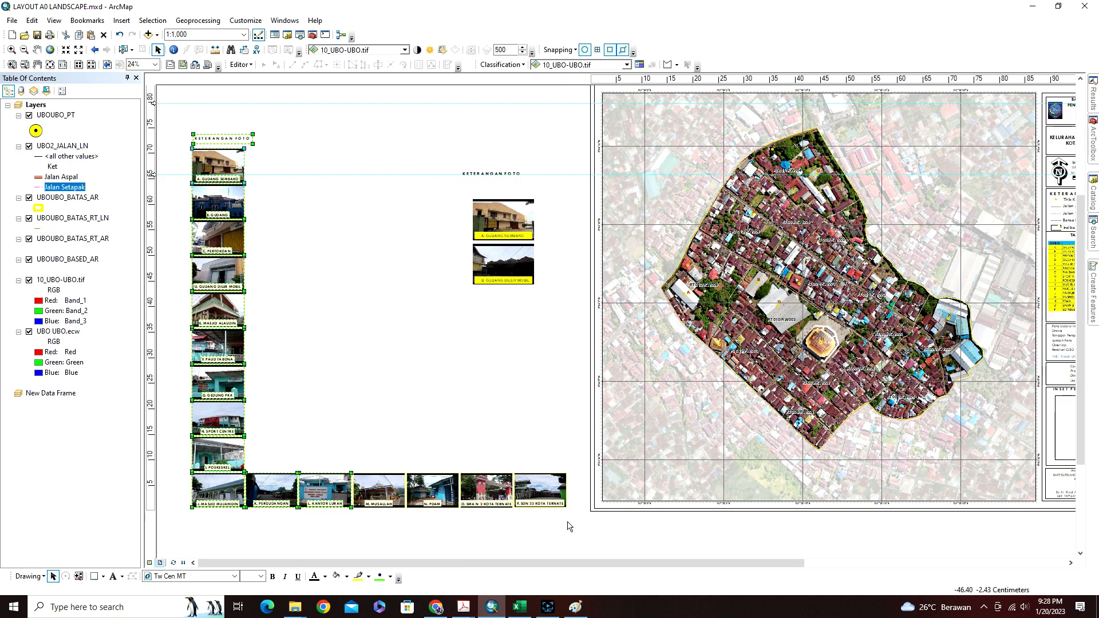
pyautogui.moveTo(576, 523); pyautogui.dragTo(331, 446)
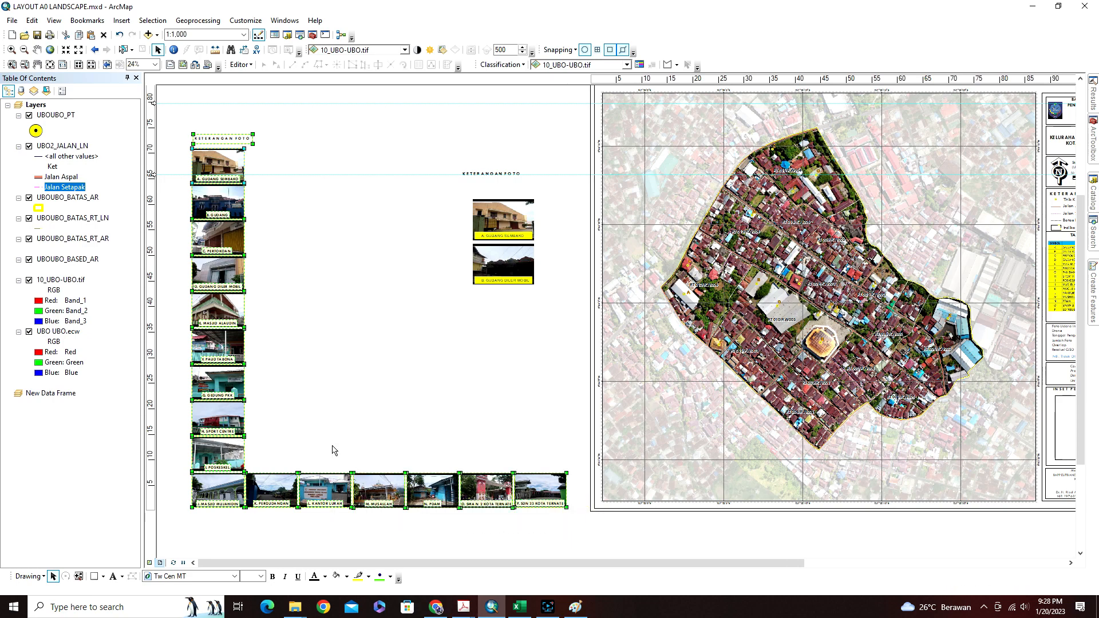
pyautogui.moveTo(213, 378); pyautogui.dragTo(628, 371)
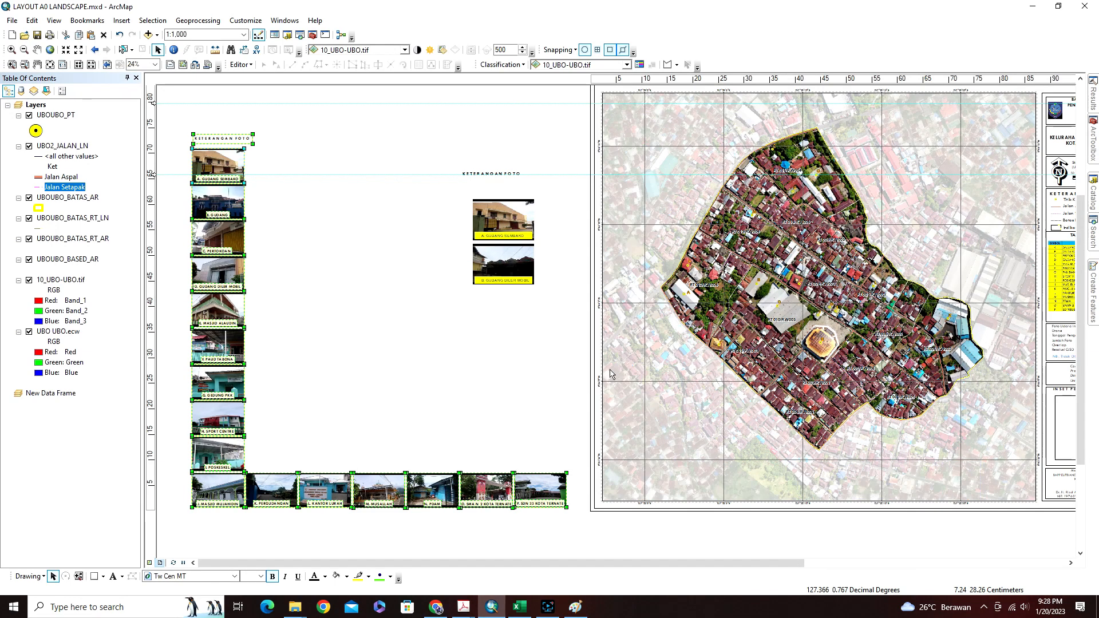
pyautogui.click(480, 458)
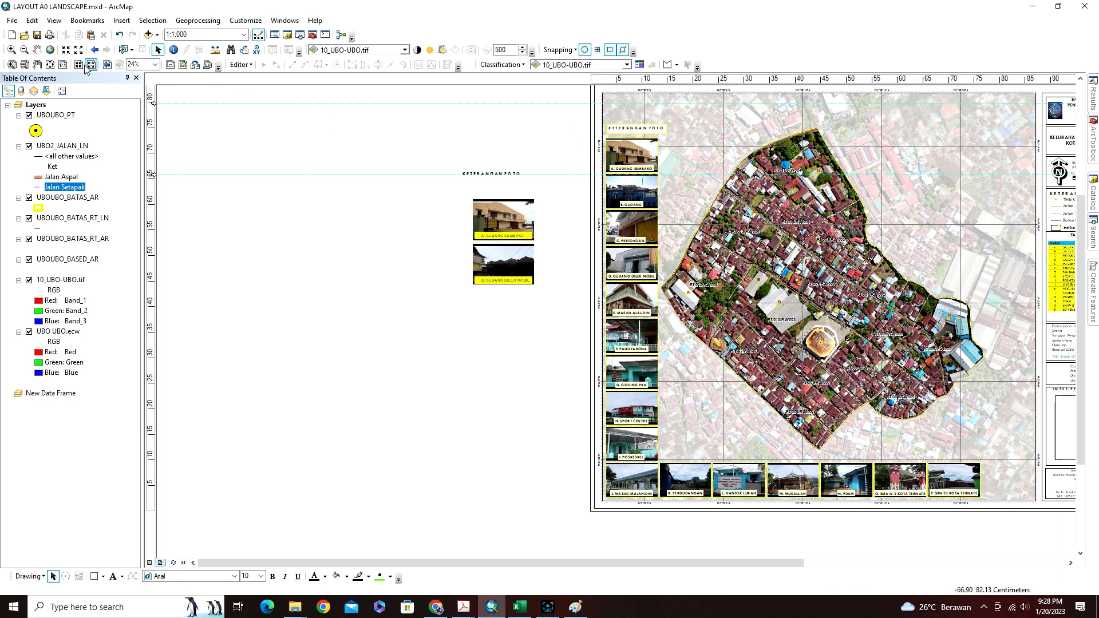
pyautogui.click(50, 66)
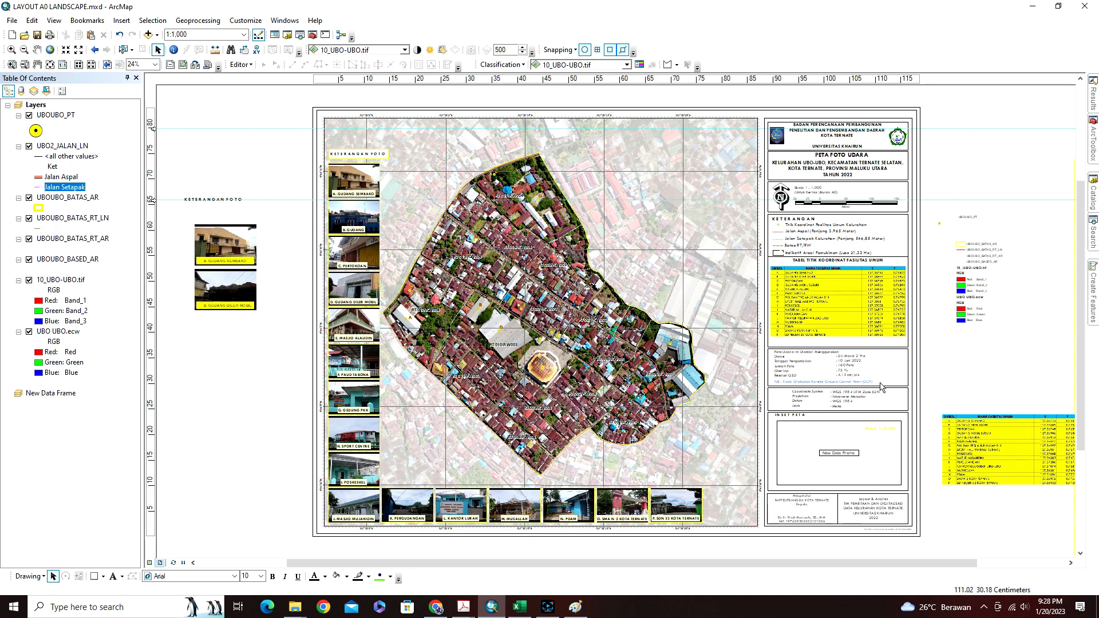
# Examine the aerial photo information block, including the text properties of its label column, without changing anything.
pyautogui.scroll(-2, 934, 387)
pyautogui.scroll(5, 932, 381)
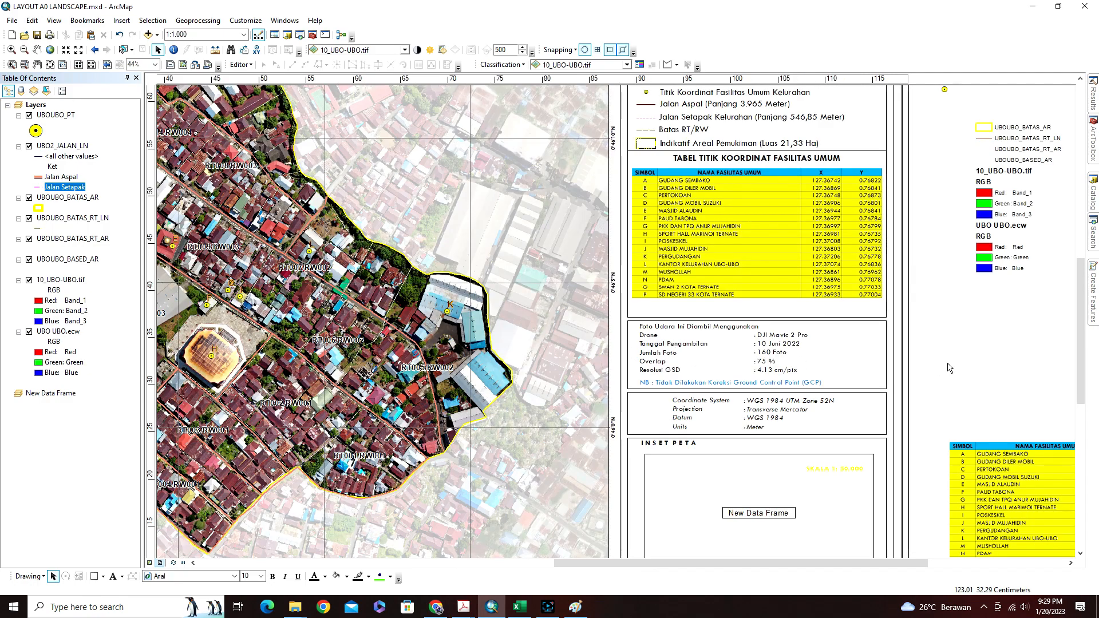
pyautogui.scroll(1, 950, 368)
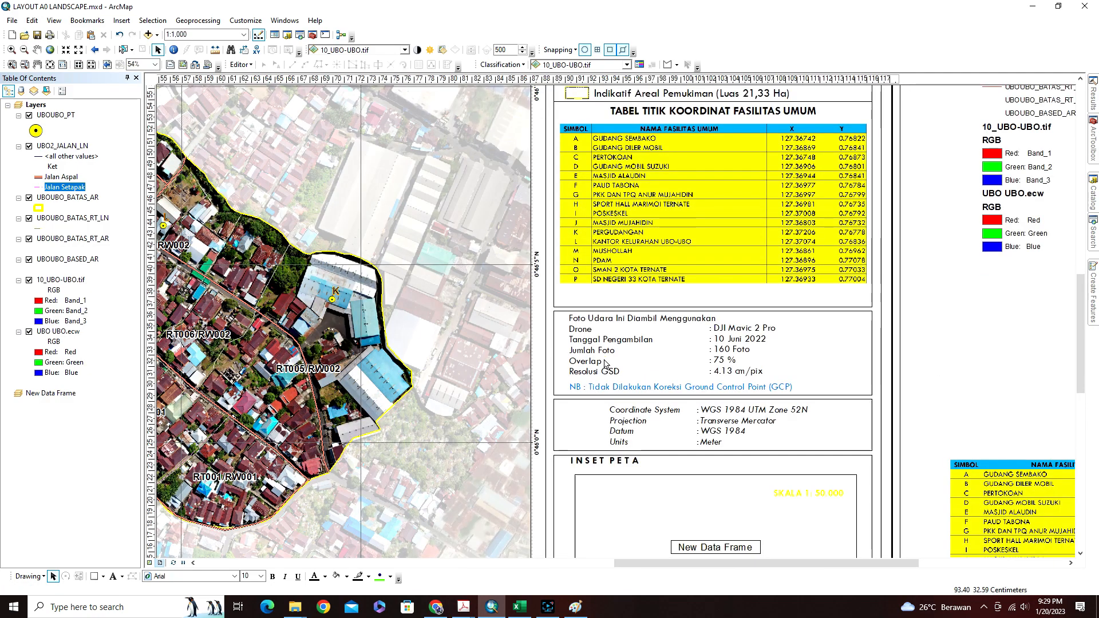
pyautogui.click(605, 361)
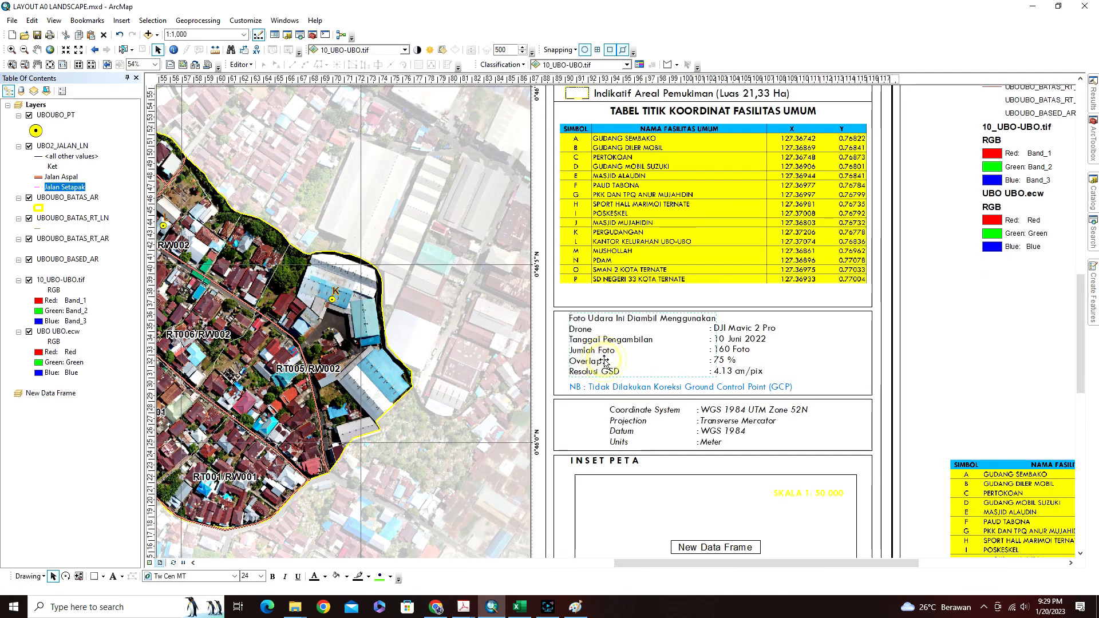
pyautogui.click(743, 349)
pyautogui.click(954, 358)
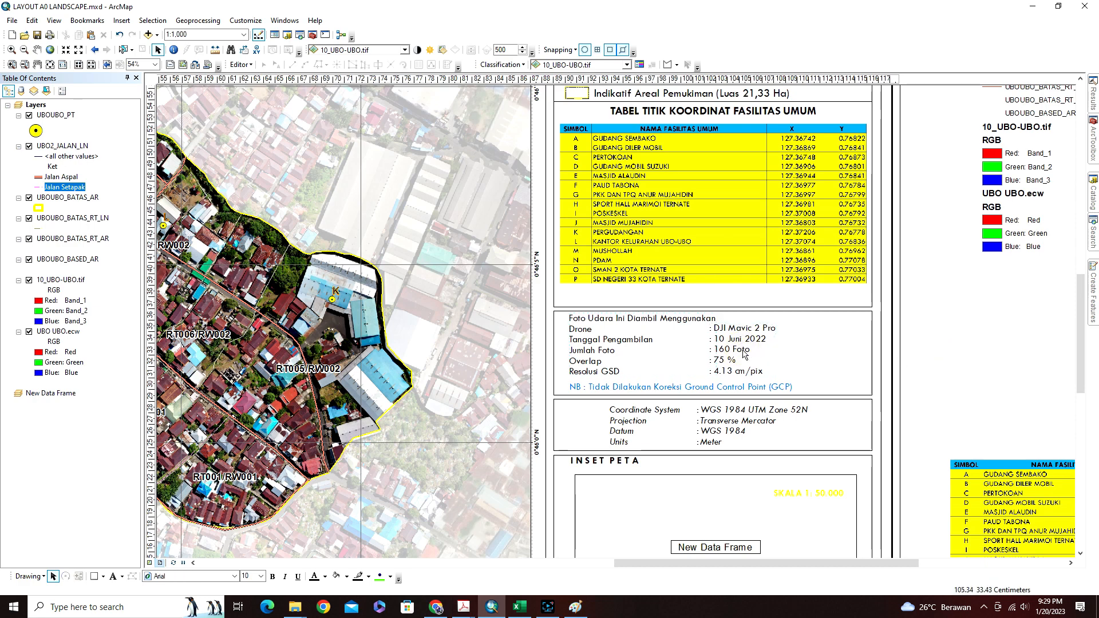
pyautogui.doubleClick(591, 343)
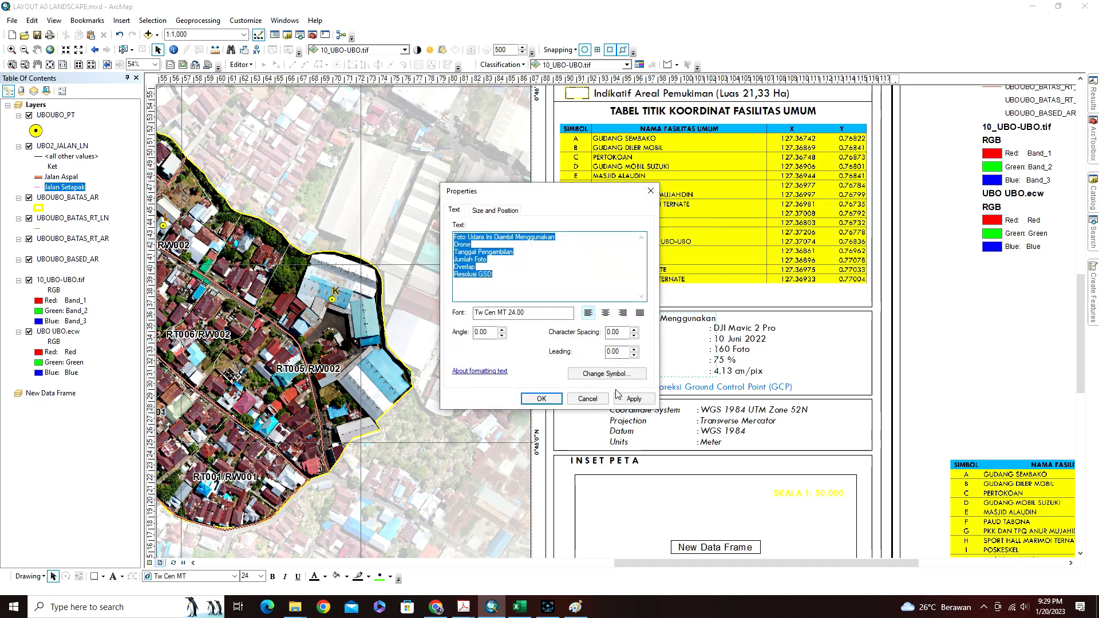
pyautogui.click(587, 404)
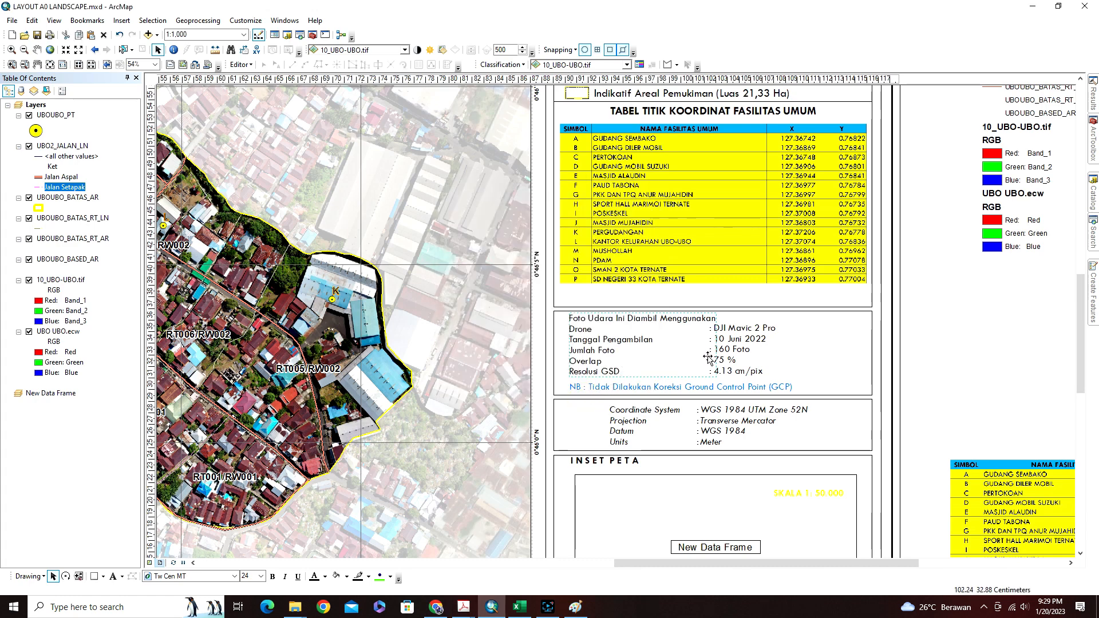
pyautogui.click(838, 361)
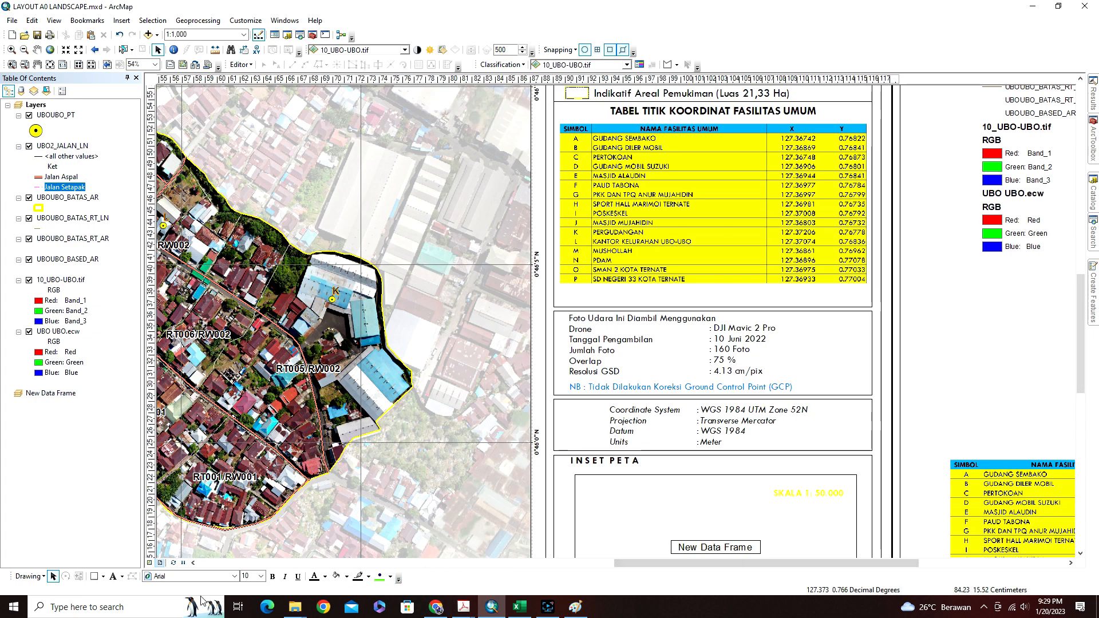
# Add a text element reading "Foto Udara Ini Diambil Menggunakan" in the blank area right of the map sheet.
pyautogui.moveTo(902, 562); pyautogui.dragTo(962, 562)
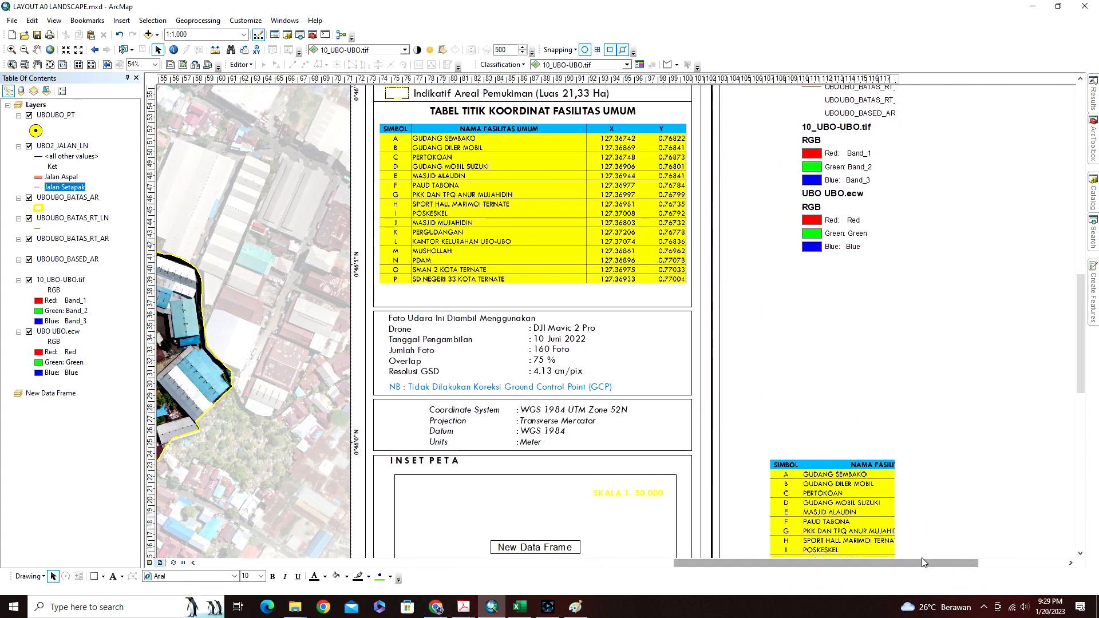
pyautogui.click(113, 578)
pyautogui.click(759, 315)
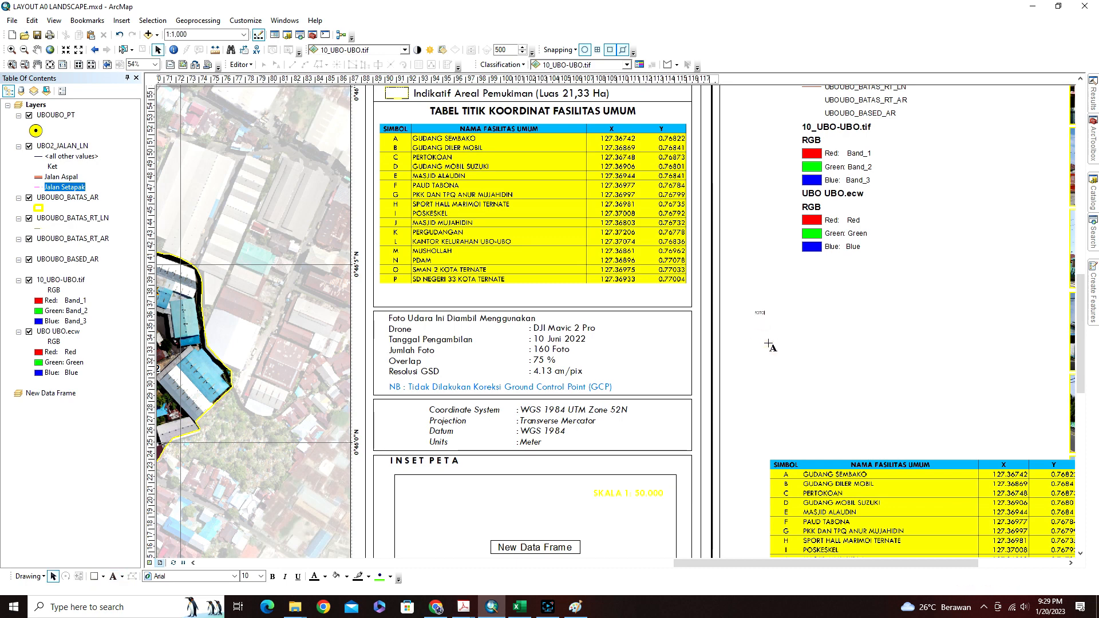
pyautogui.write('1')
pyautogui.write('akan')
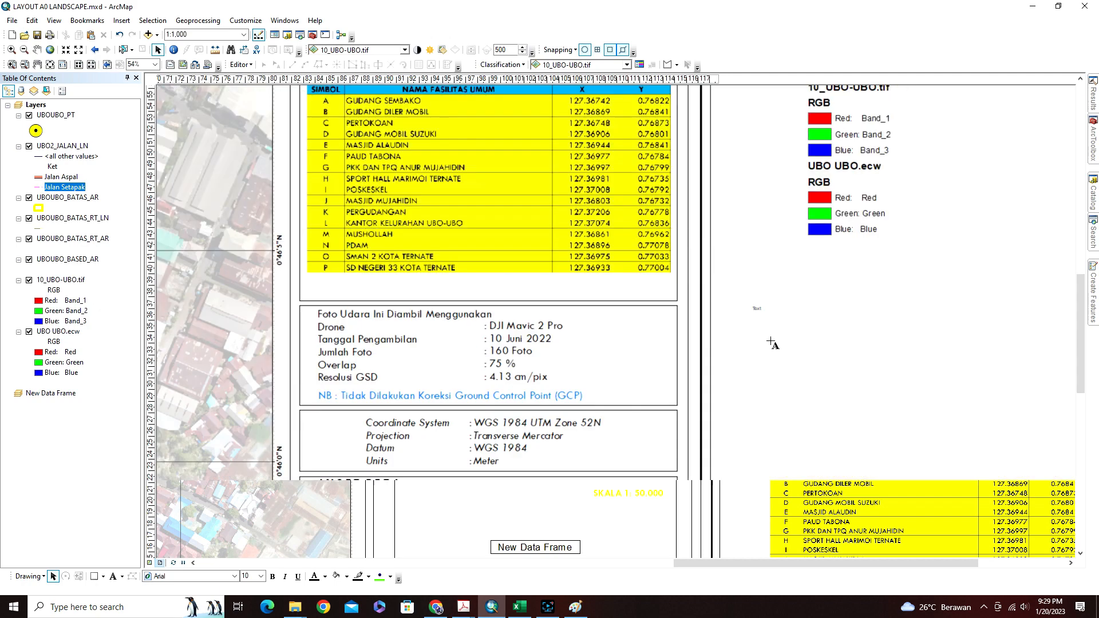
pyautogui.scroll(3, 770, 343)
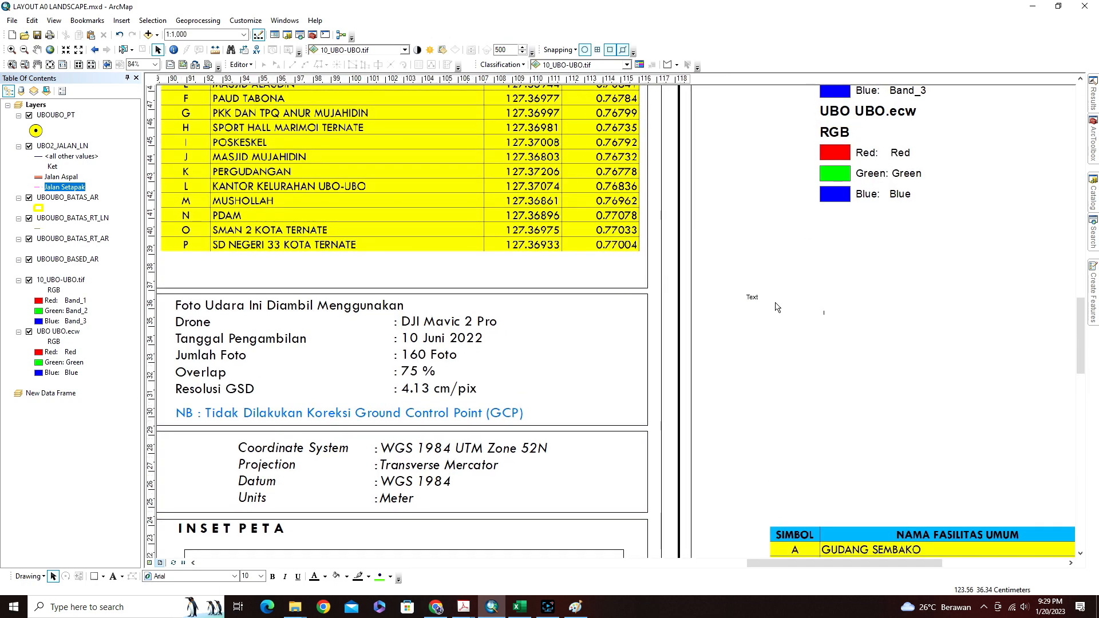
pyautogui.click(771, 347)
pyautogui.click(774, 301)
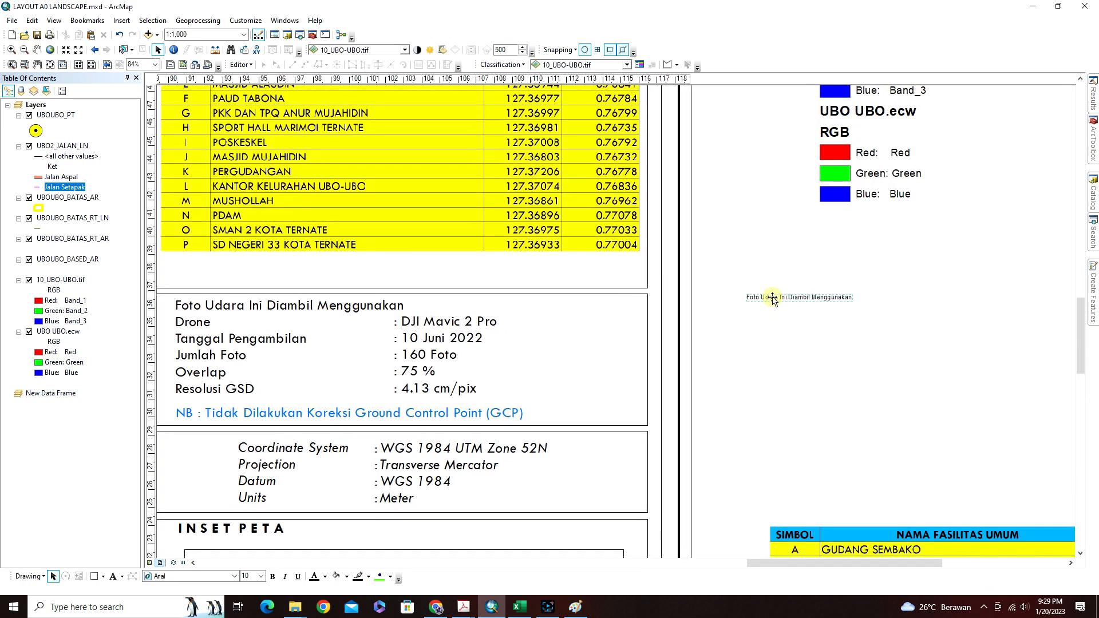
# Format the new "Foto Udara Ini Diambil Menggunakan" text beside the map sheet in Tw Cen MT at size 18.
pyautogui.click(216, 577)
pyautogui.click(234, 576)
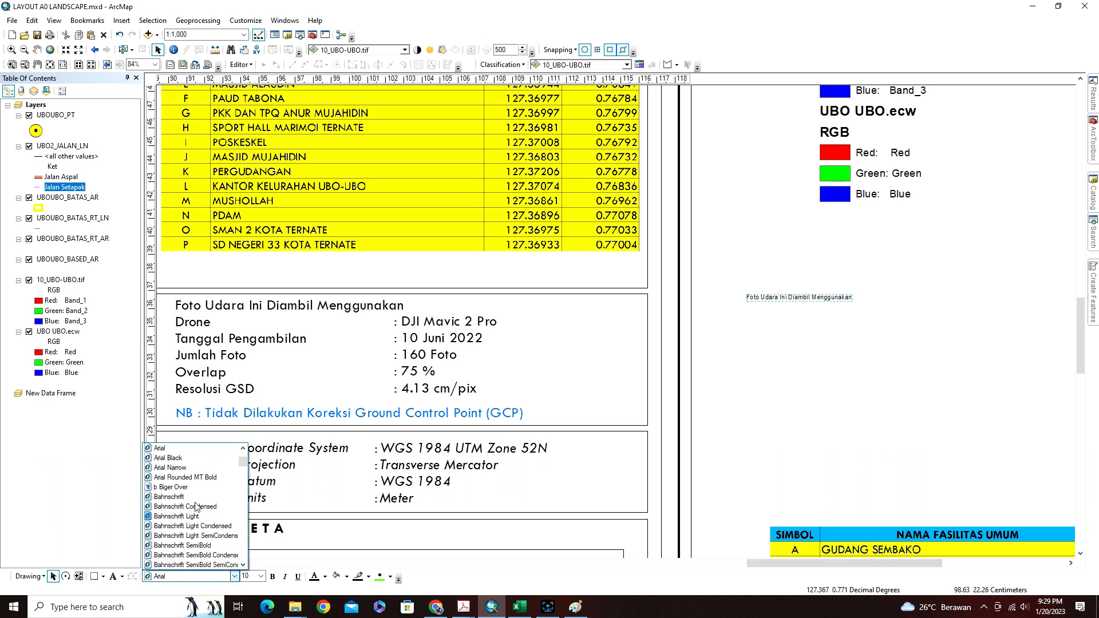
pyautogui.scroll(-6, 229, 504)
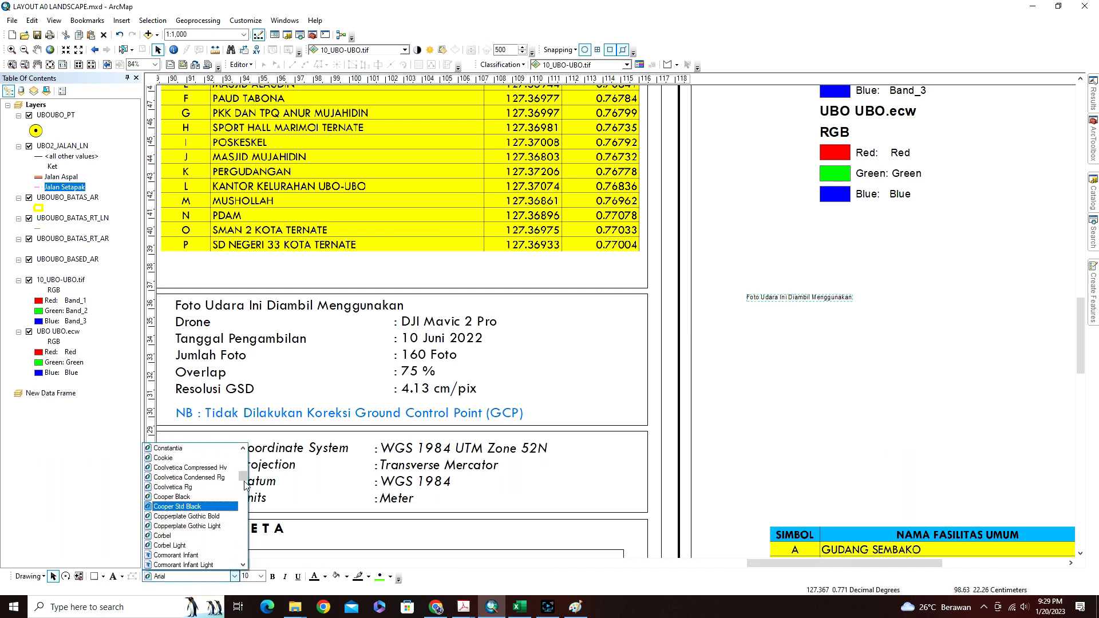
pyautogui.moveTo(245, 485); pyautogui.dragTo(245, 555)
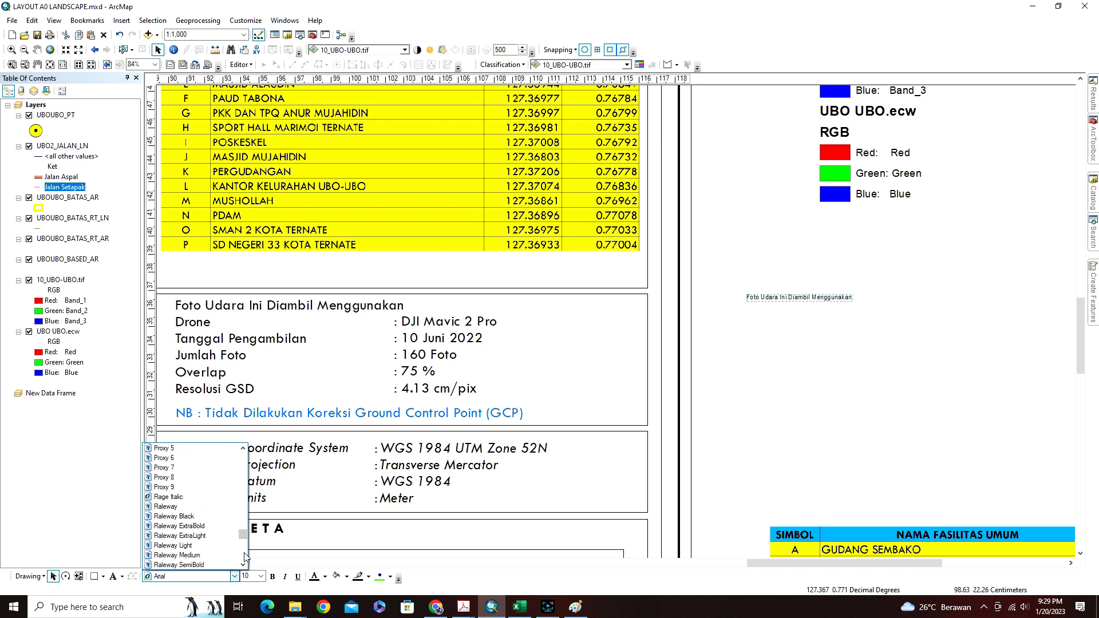
pyautogui.scroll(-15, 191, 521)
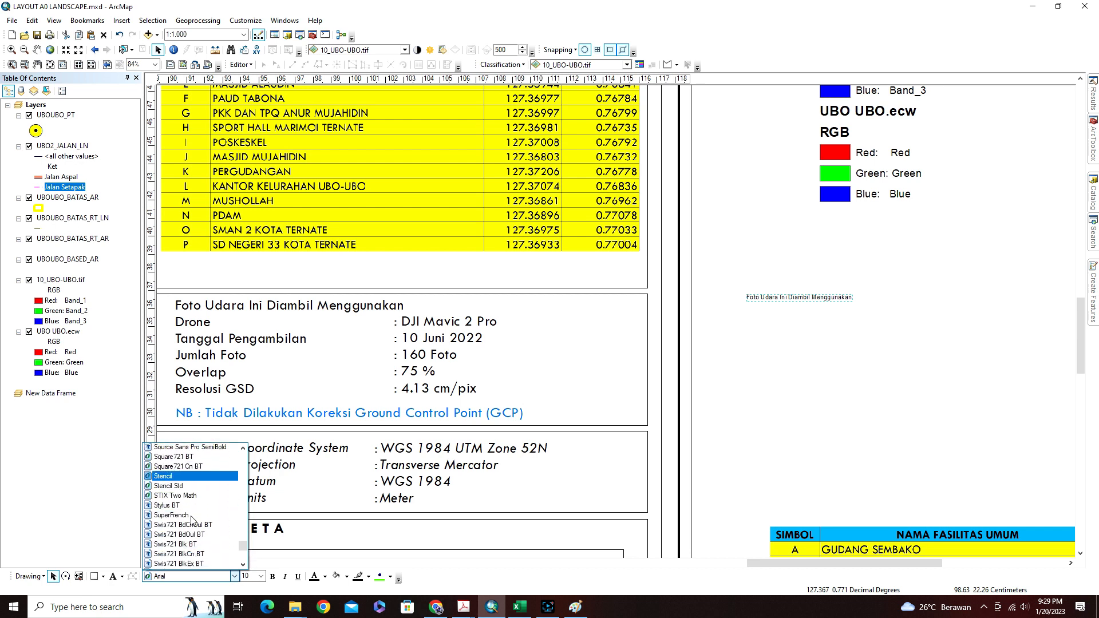
pyautogui.scroll(-10, 192, 521)
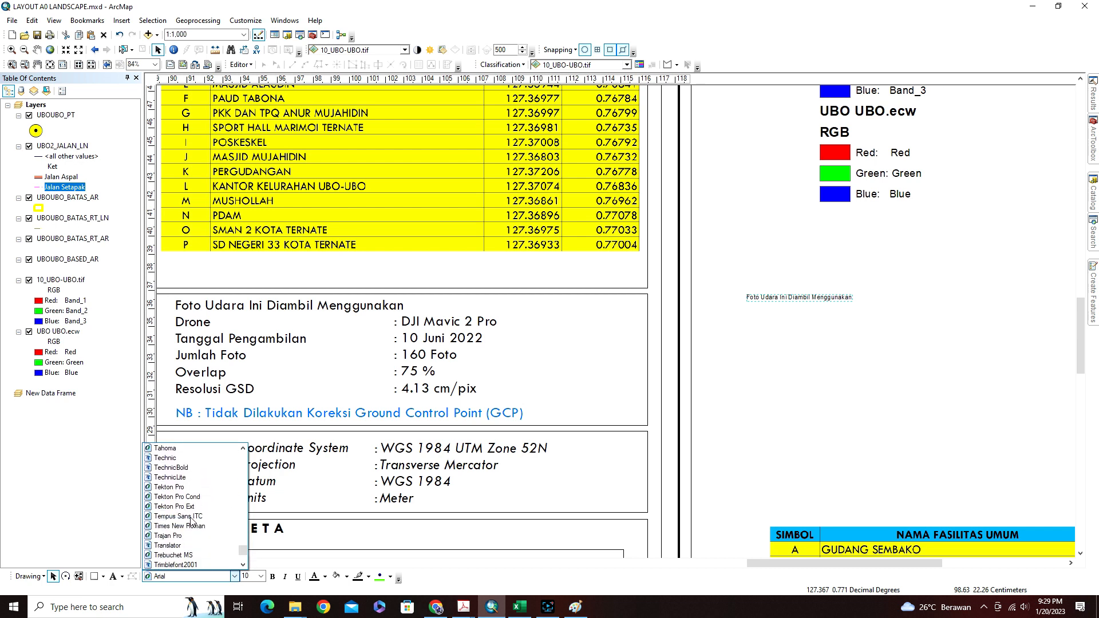
pyautogui.scroll(-3, 192, 521)
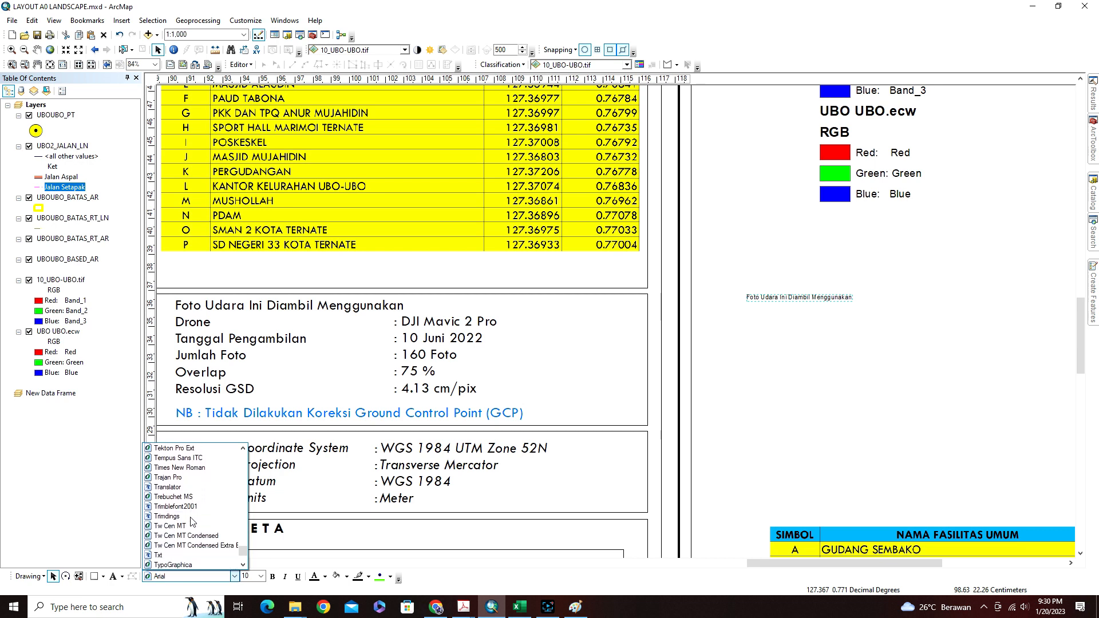
pyautogui.click(179, 527)
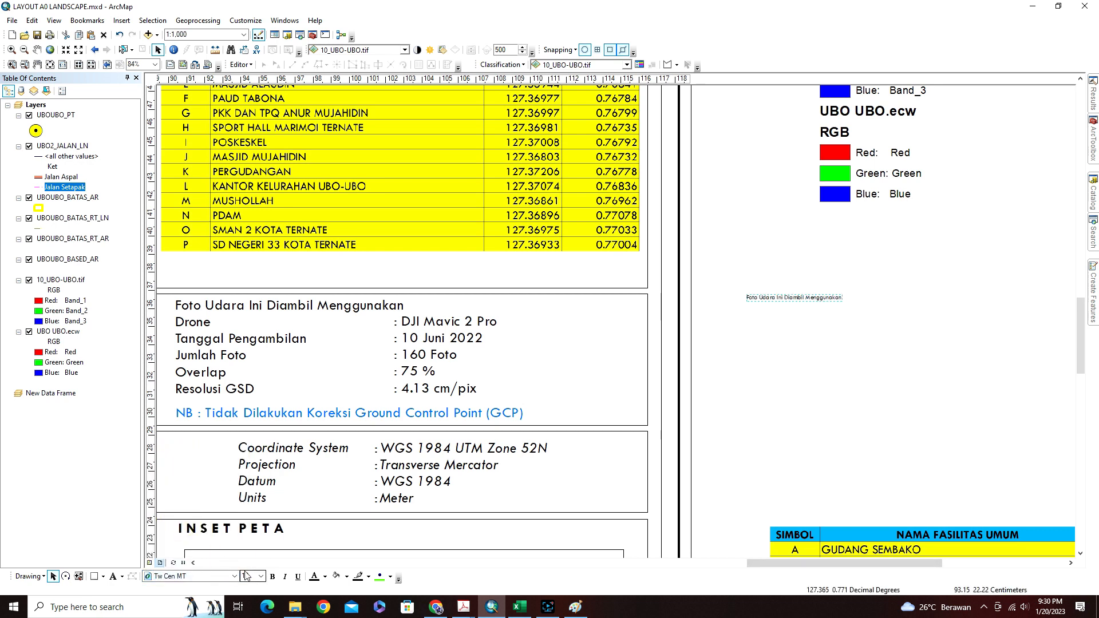
pyautogui.click(262, 578)
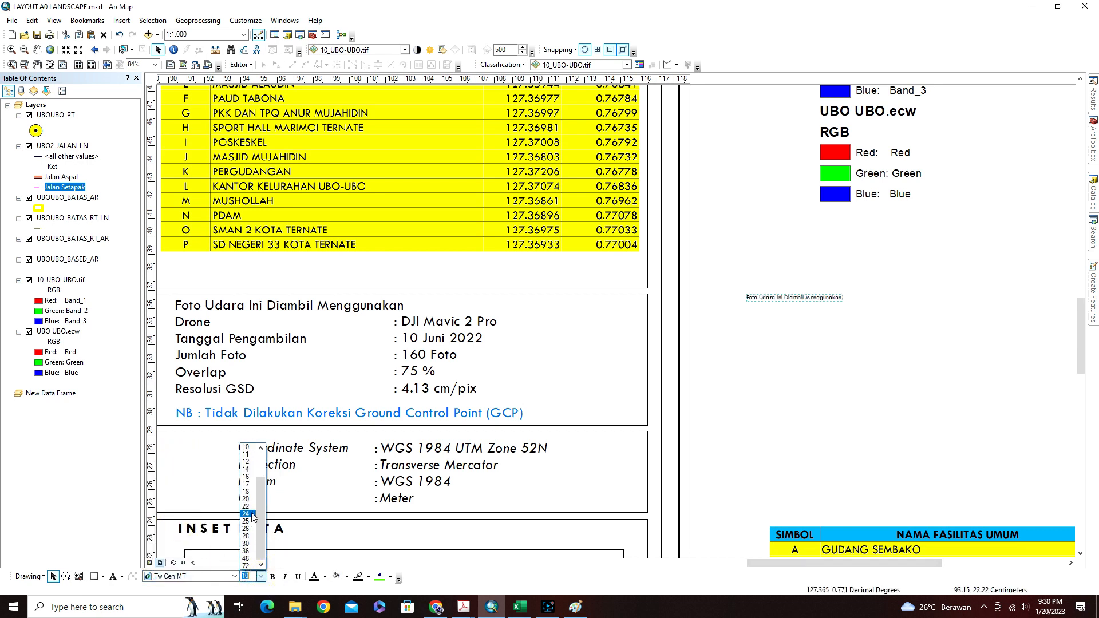
pyautogui.click(252, 492)
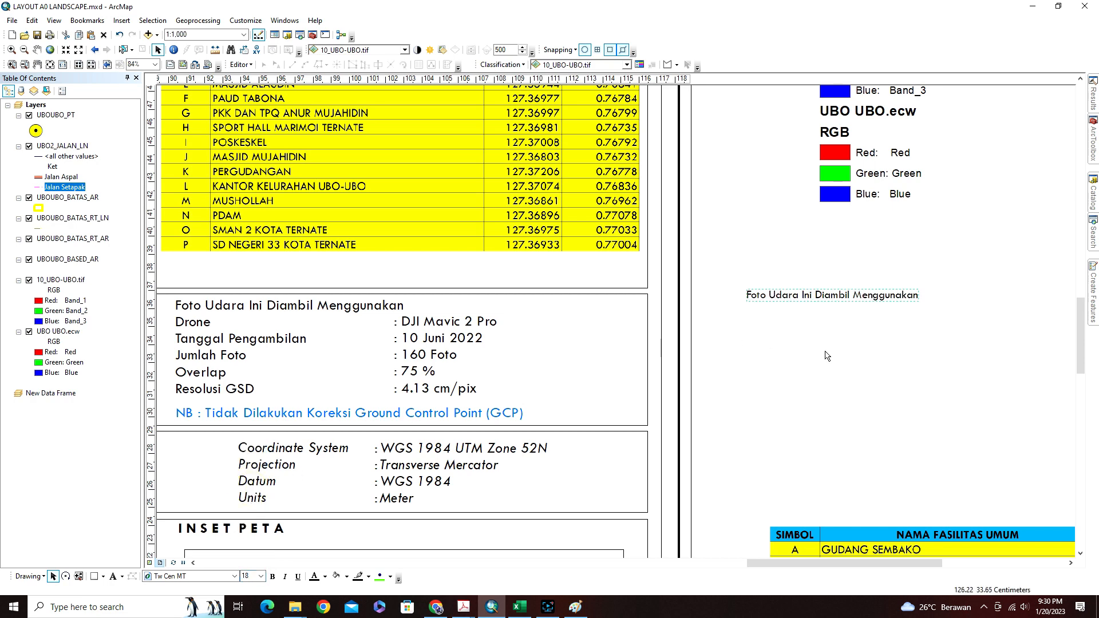
# Add the lines "Drone" and "Tanggal Pengambila" to the new text element and move it slightly down and to the left.
pyautogui.doubleClick(900, 298)
pyautogui.click(559, 236)
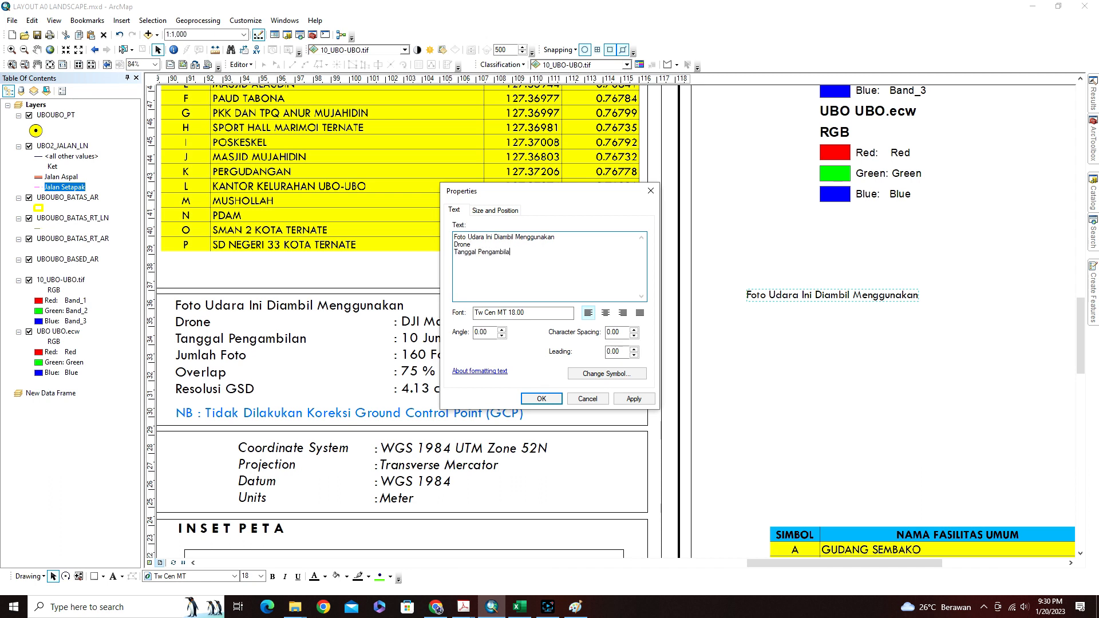
pyautogui.click(540, 399)
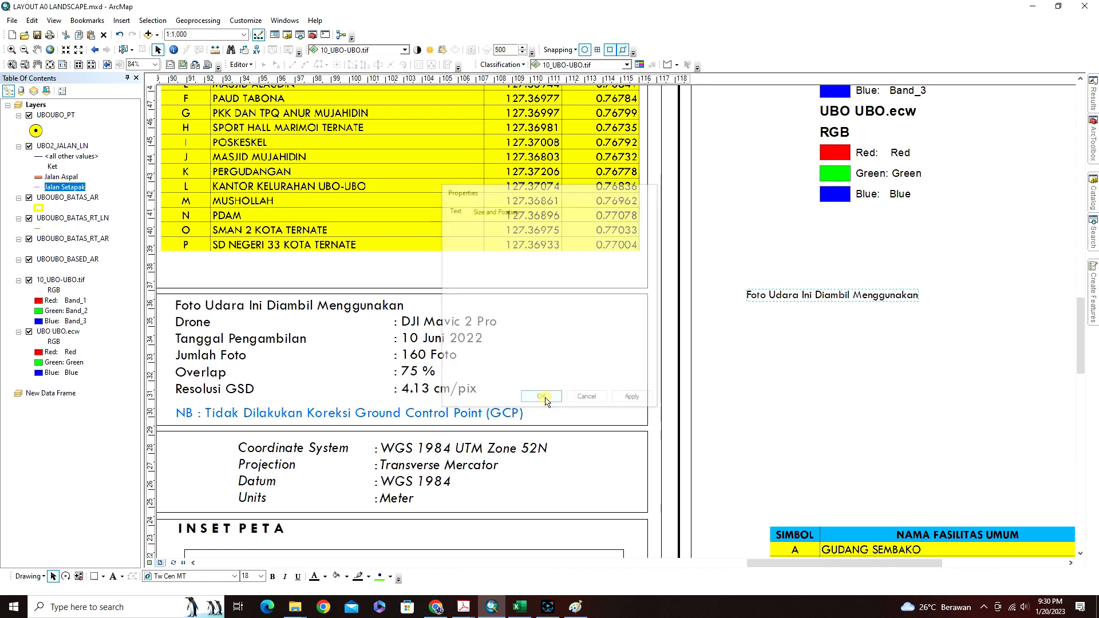
pyautogui.moveTo(787, 299); pyautogui.dragTo(771, 329)
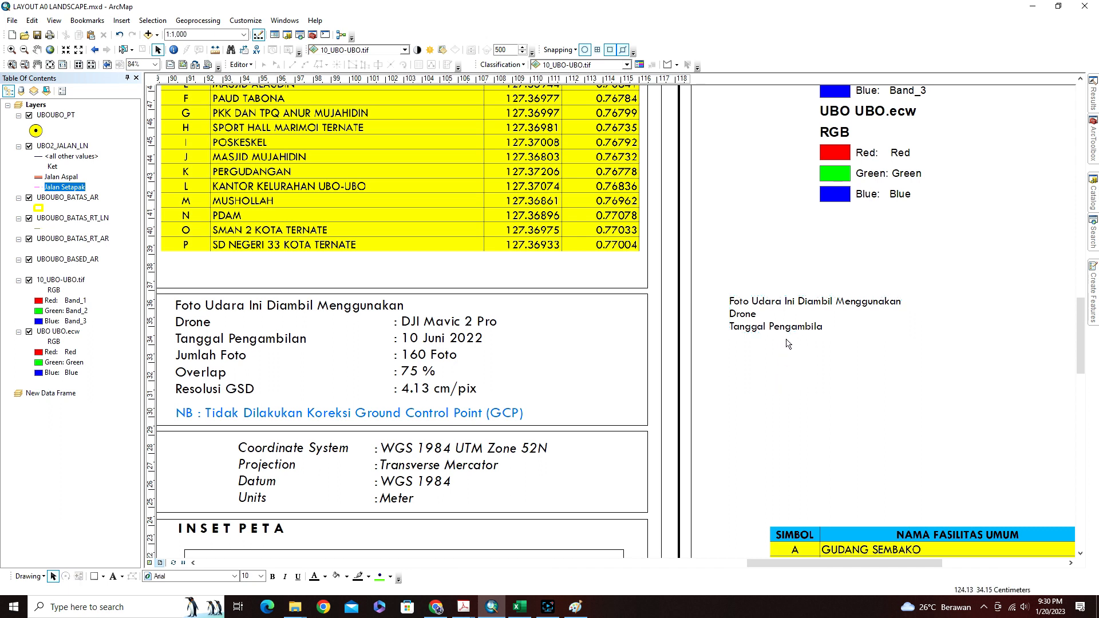
# Duplicate the three-line text element and place the copy just to the right of the original.
pyautogui.rightClick(792, 315)
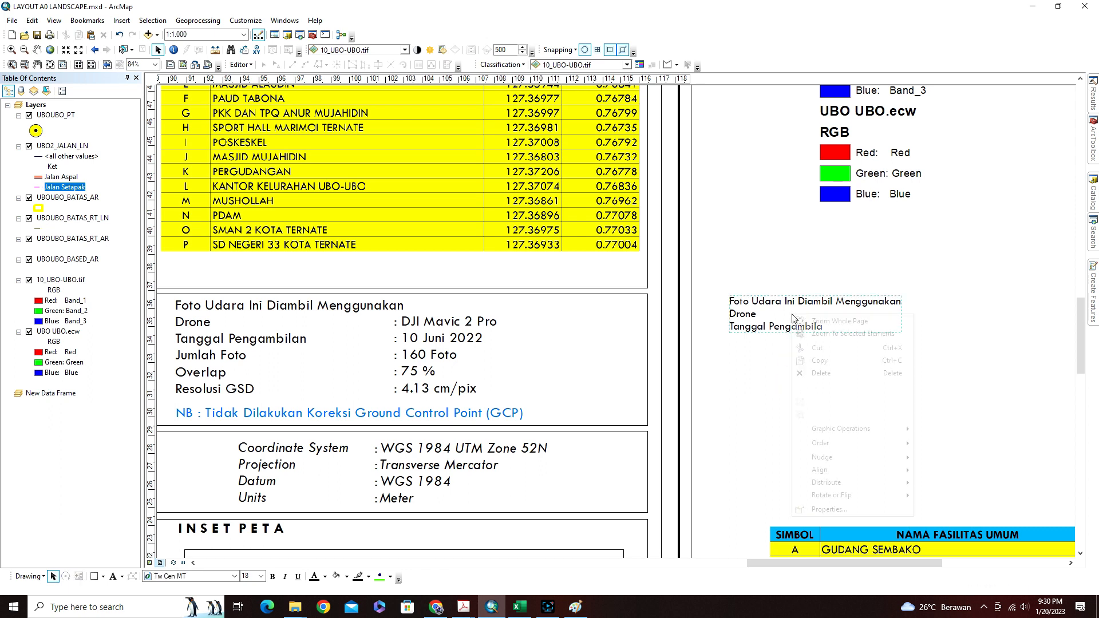
pyautogui.click(807, 362)
pyautogui.rightClick(807, 362)
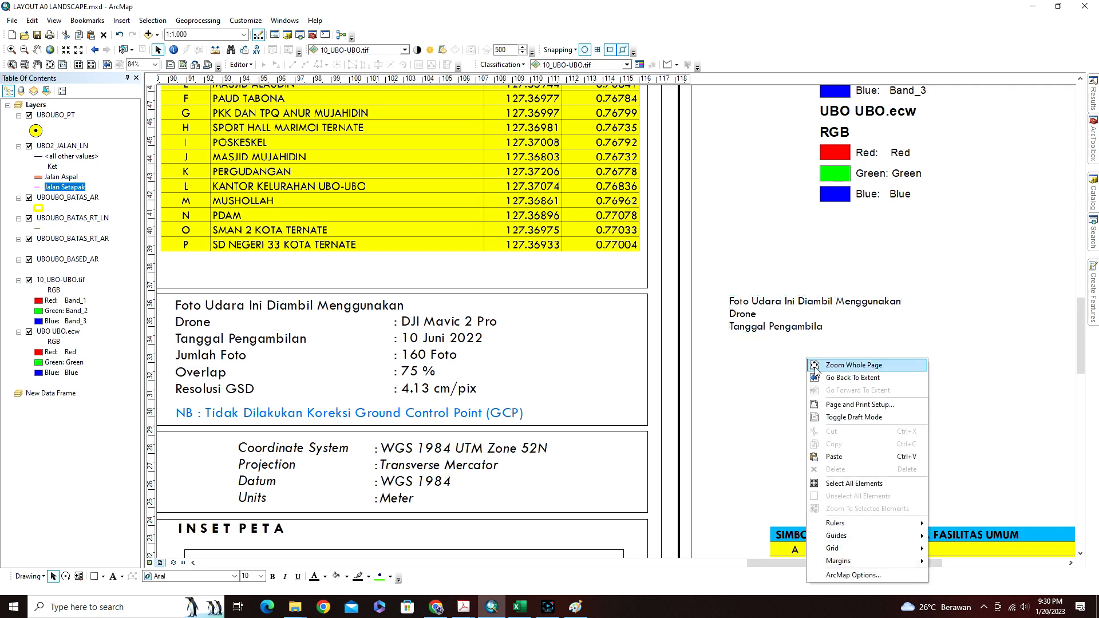
pyautogui.click(831, 457)
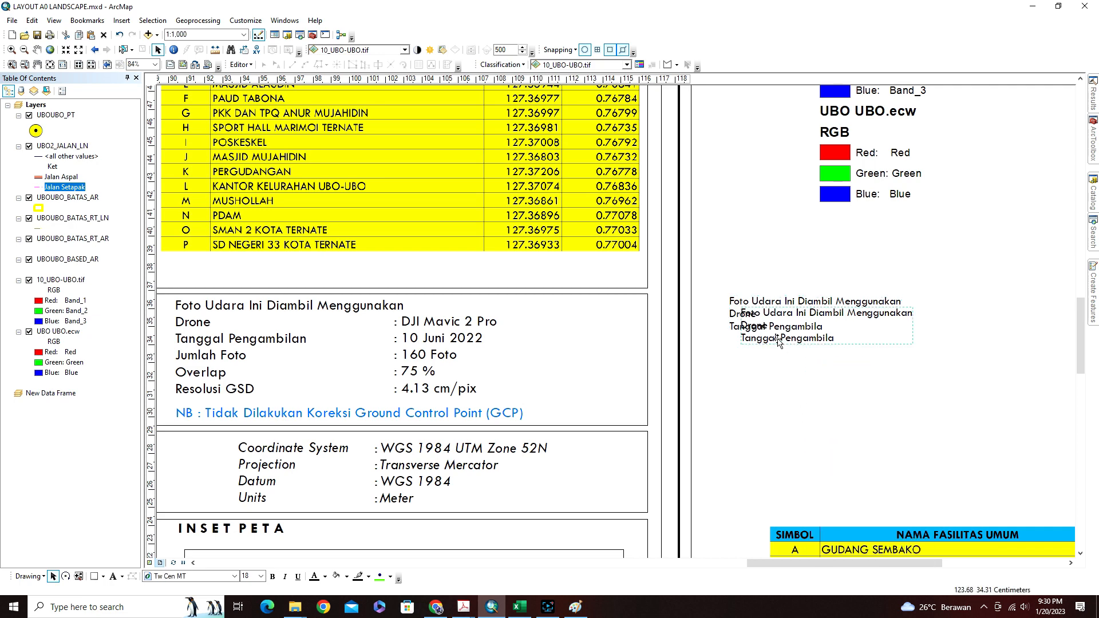
pyautogui.moveTo(779, 342); pyautogui.dragTo(946, 333)
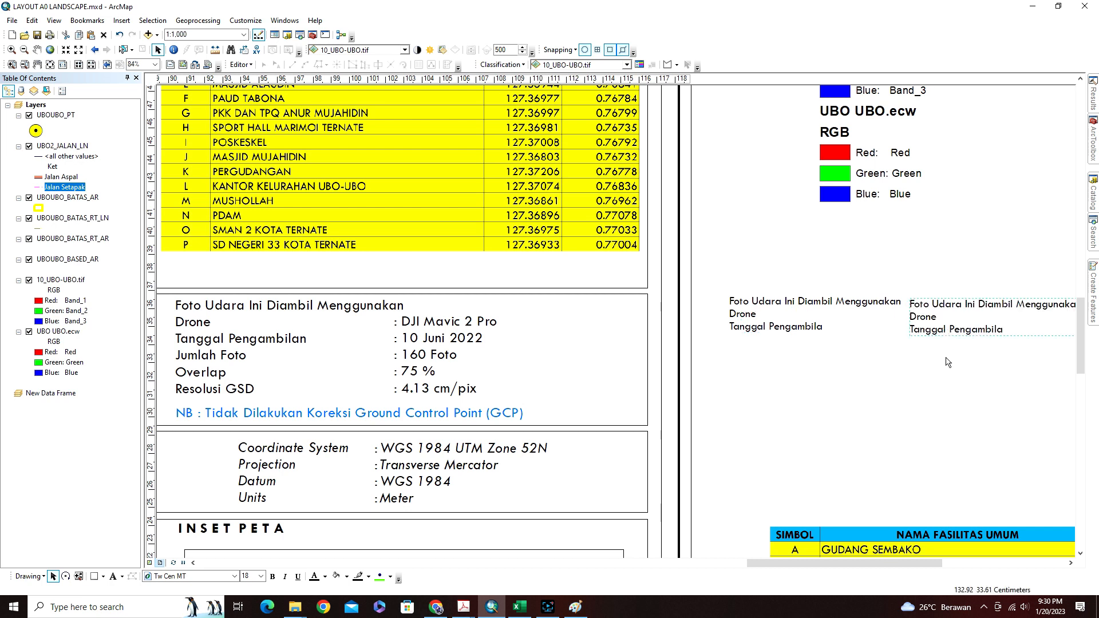
# Align the two text elements beside the map sheet with each other by their vertical centers.
pyautogui.keyDown('shift'); pyautogui.click(804, 332); pyautogui.keyUp('shift')
pyautogui.click(850, 352)
pyautogui.click(778, 314)
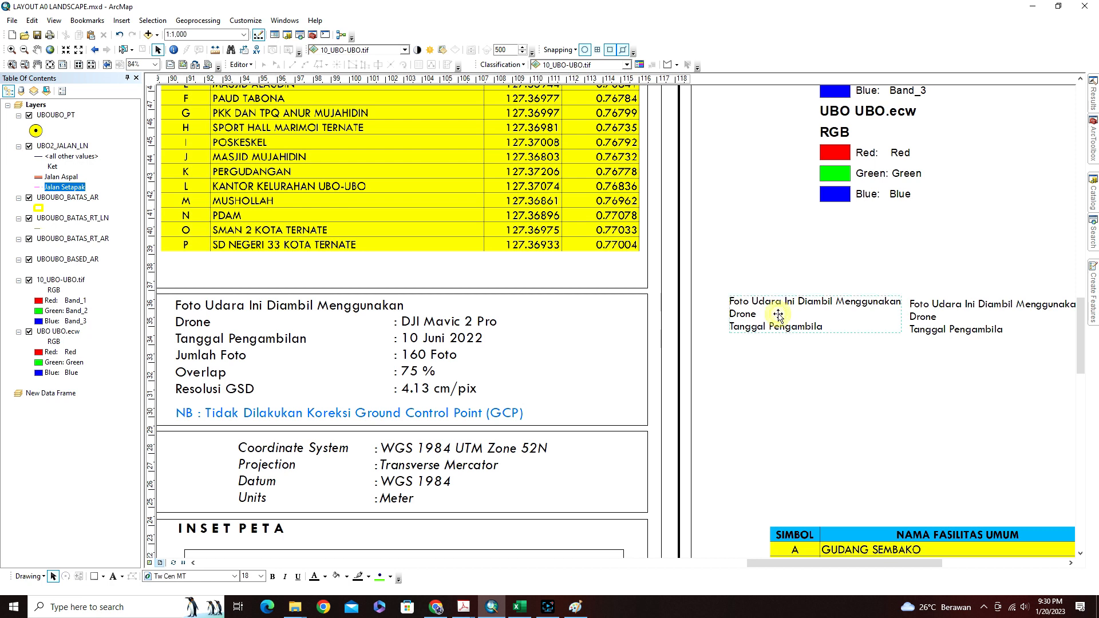
pyautogui.keyDown('shift'); pyautogui.click(938, 318); pyautogui.keyUp('shift')
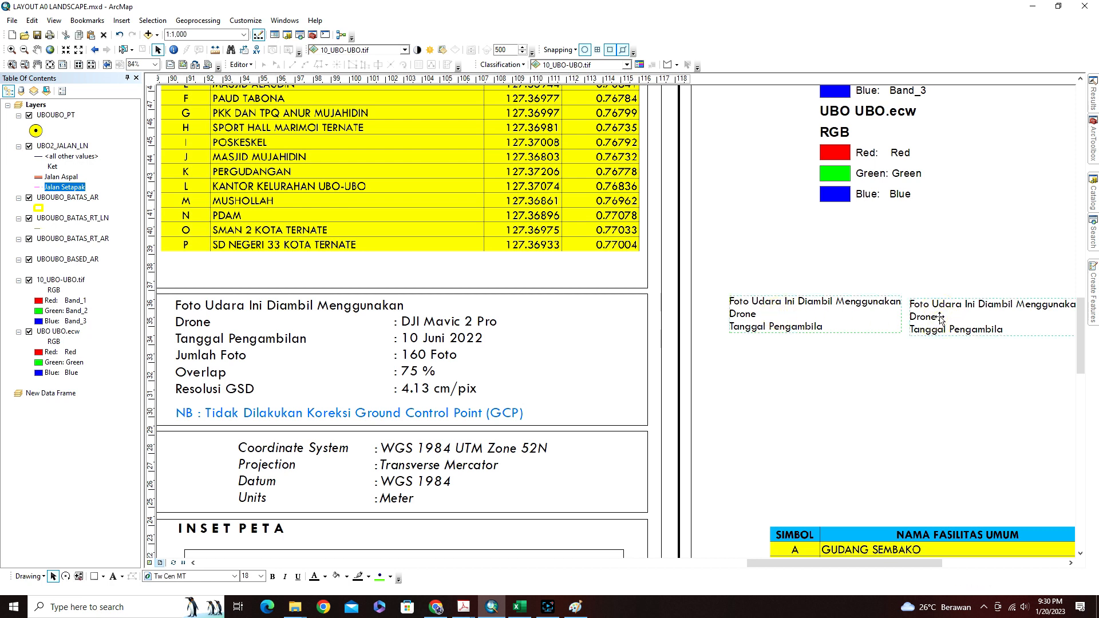
pyautogui.rightClick(940, 320)
pyautogui.moveTo(981, 474)
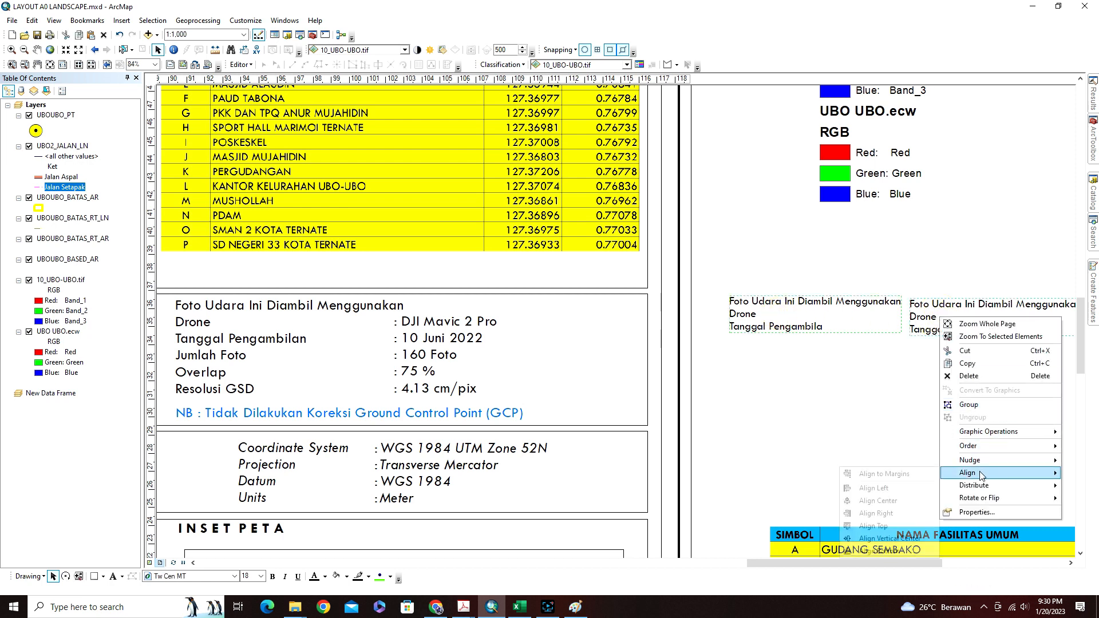
pyautogui.click(893, 538)
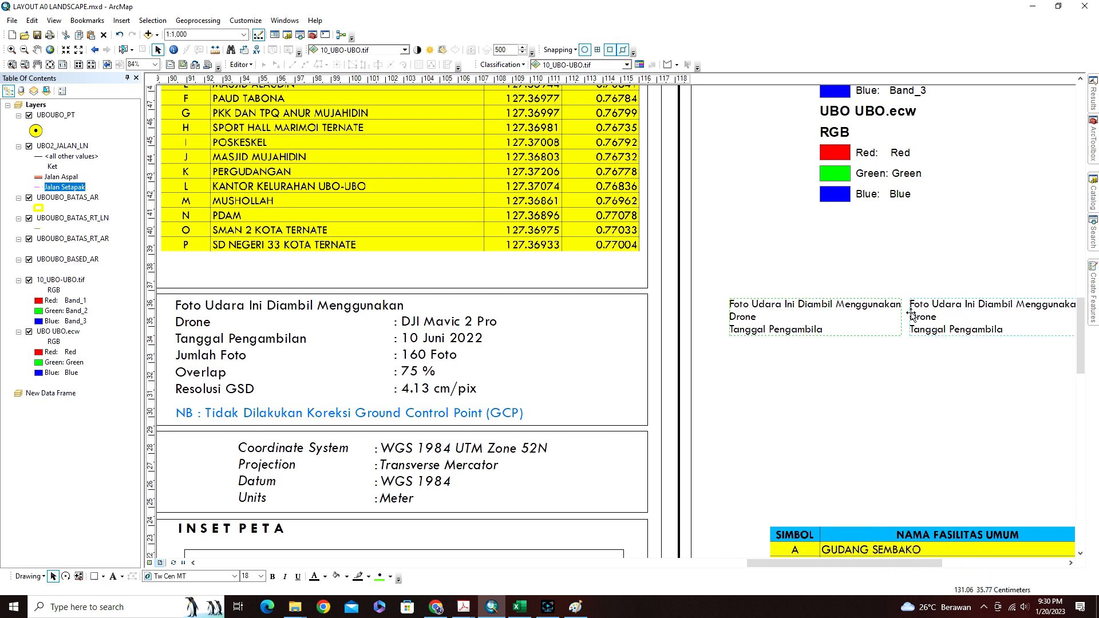
pyautogui.click(910, 355)
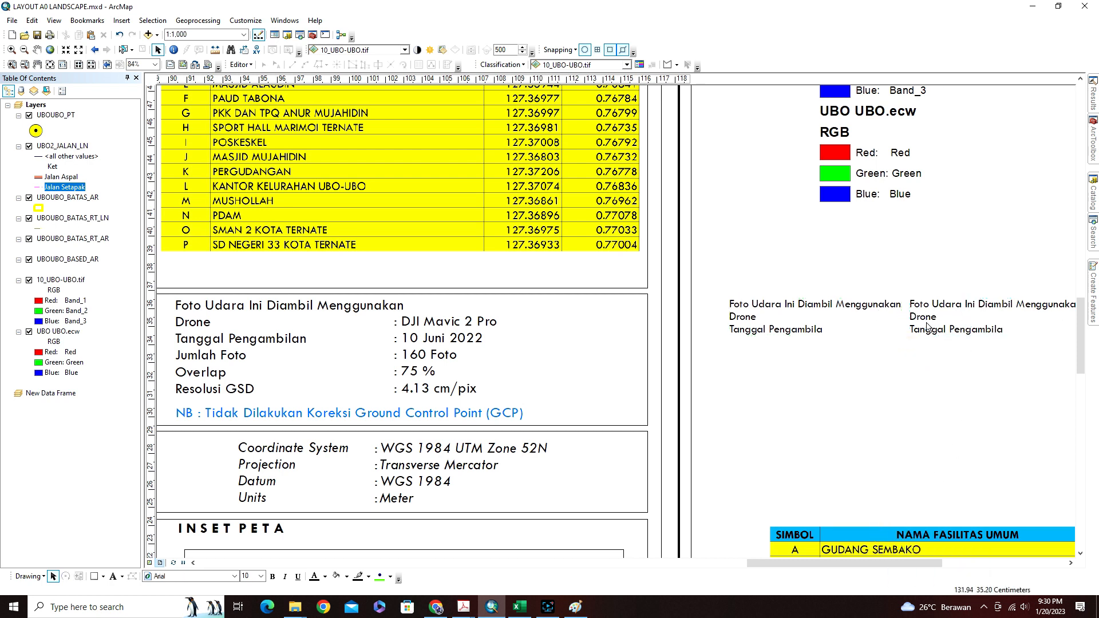
# Replace the copied text with a blank first line followed by ": DJI Mavic 2 Pro" and ": 10 Juni 2022".
pyautogui.doubleClick(918, 322)
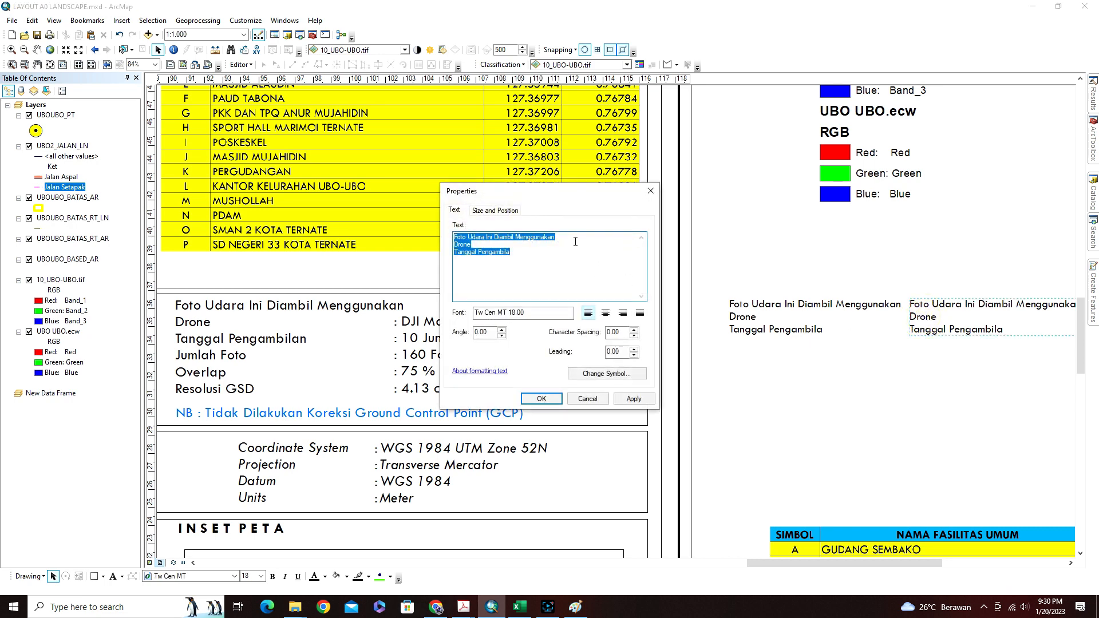
pyautogui.moveTo(575, 239); pyautogui.dragTo(431, 231)
pyautogui.press('BackSpace')
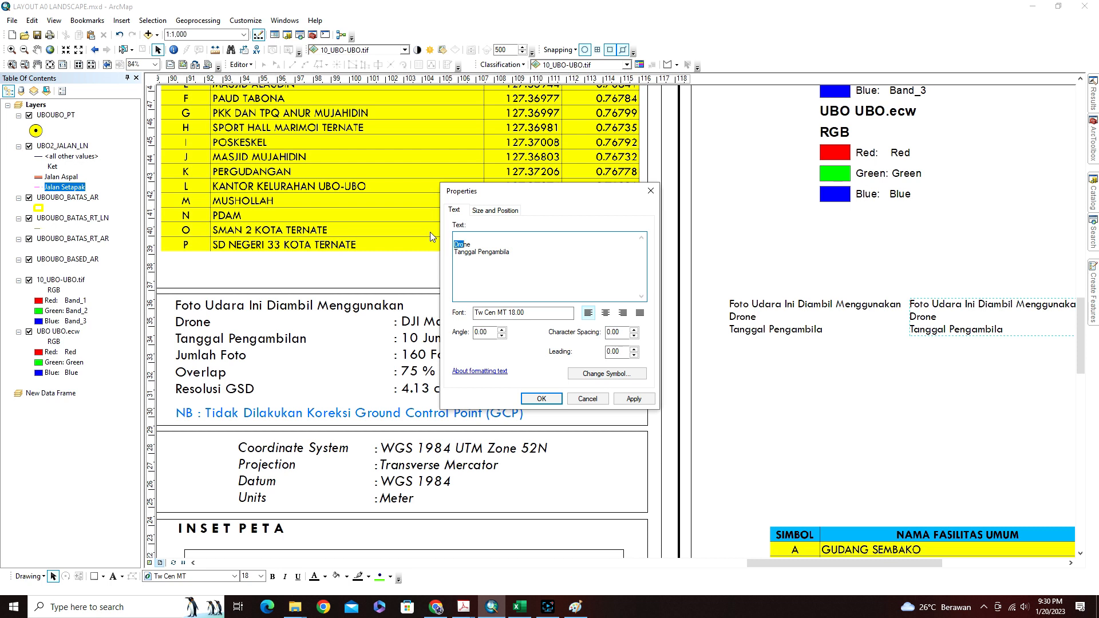
pyautogui.hotkey('shift', 'Right')
pyautogui.hotkey('shift', 'Right')
pyautogui.moveTo(520, 192); pyautogui.dragTo(543, 111)
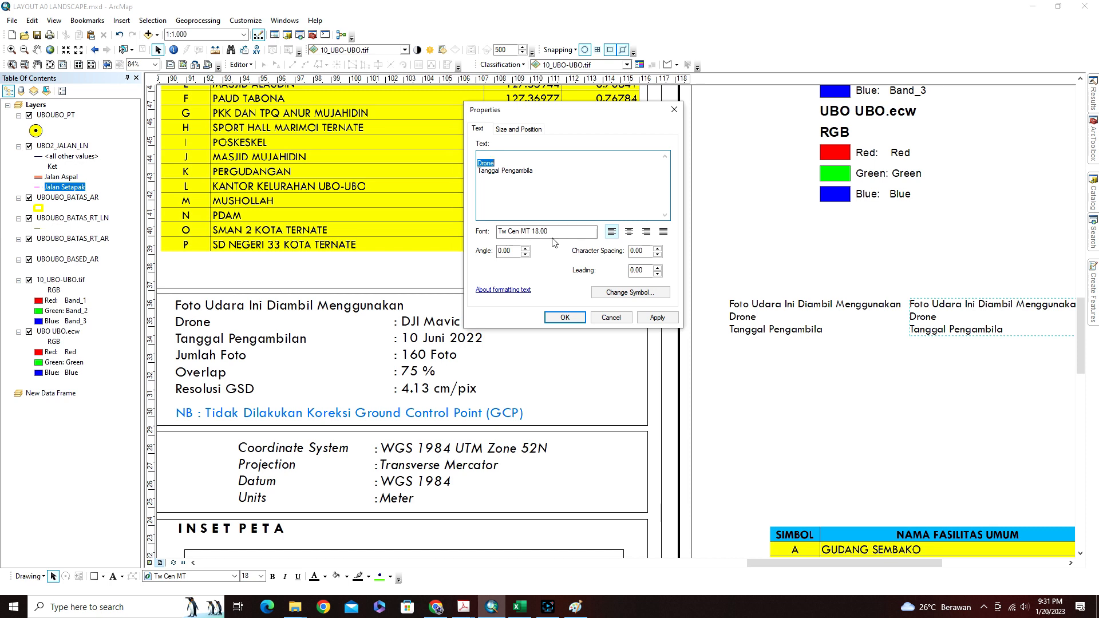
pyautogui.press('BackSpace')
pyautogui.moveTo(537, 170); pyautogui.dragTo(474, 175)
pyautogui.write(': 10 Juni 2022')
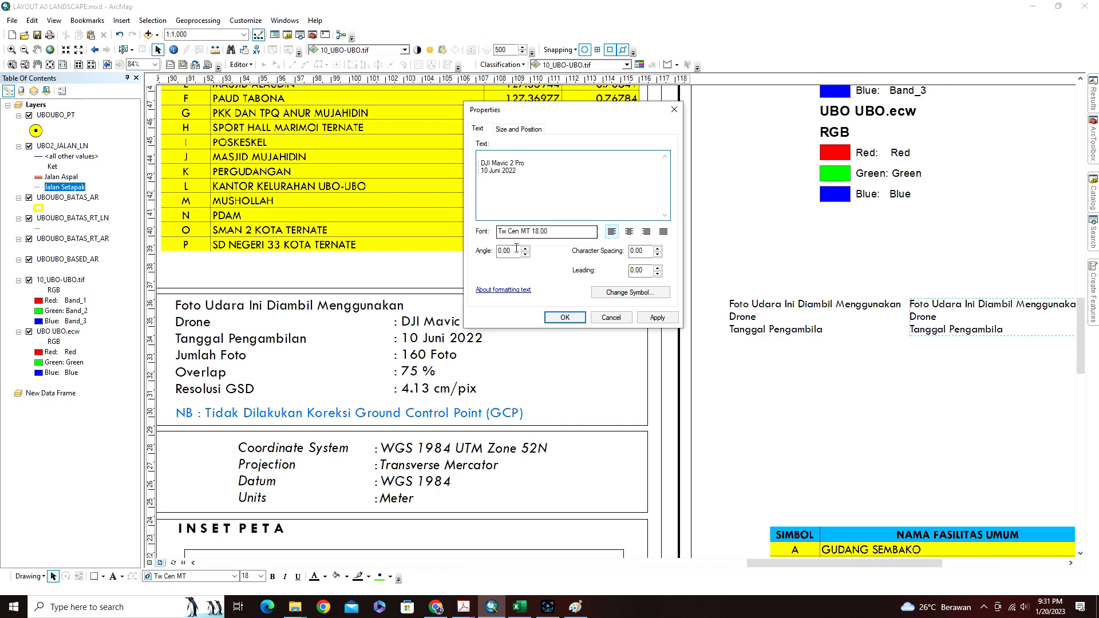
pyautogui.click(564, 317)
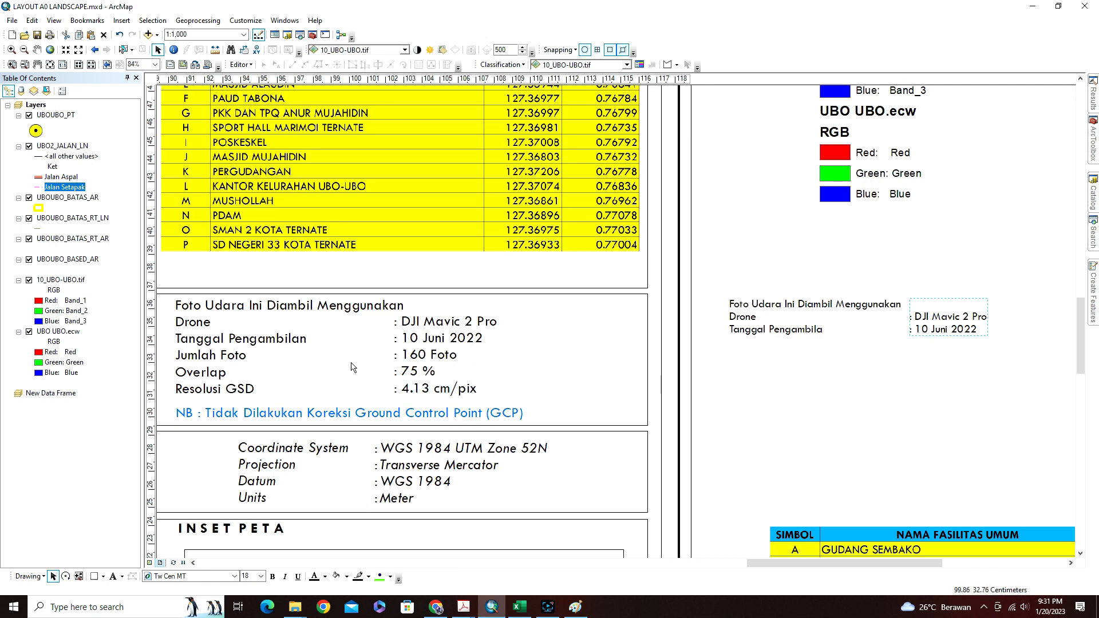
# Add the raster 001_INSET TERNATE.ecw from the PETA folder to the empty data frame under INSET PETA.
pyautogui.scroll(2, 427, 358)
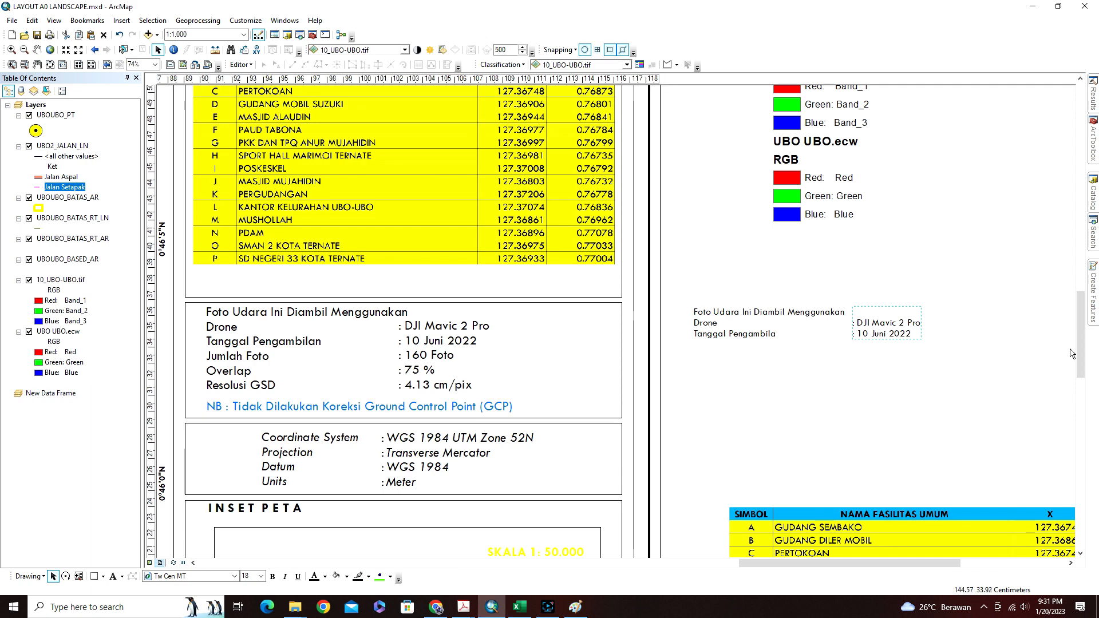
pyautogui.moveTo(1080, 343); pyautogui.dragTo(1080, 392)
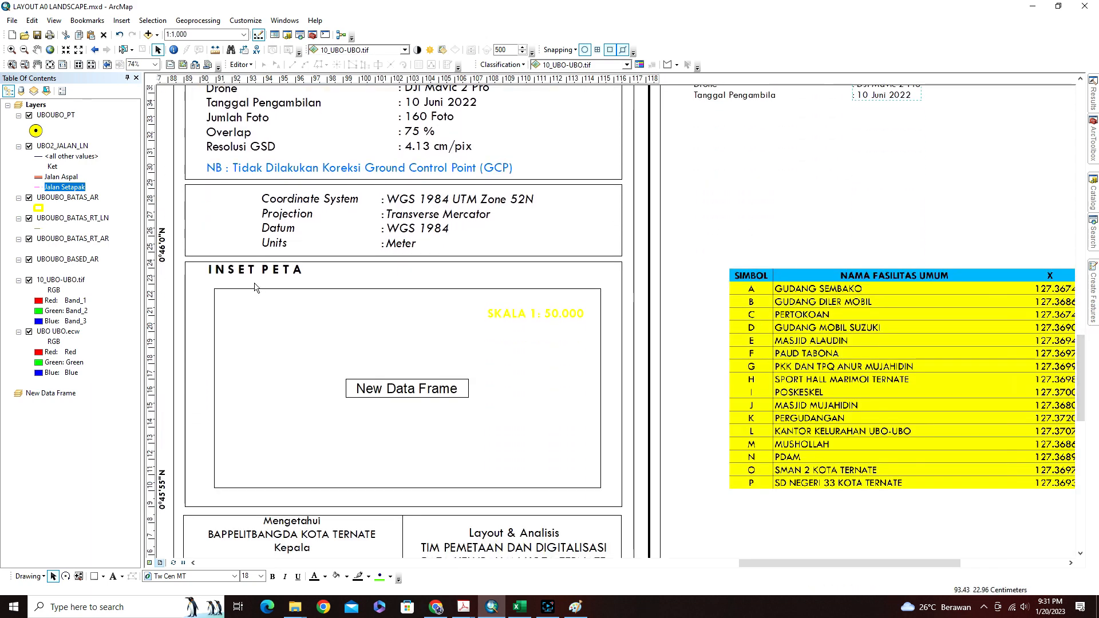
pyautogui.click(342, 356)
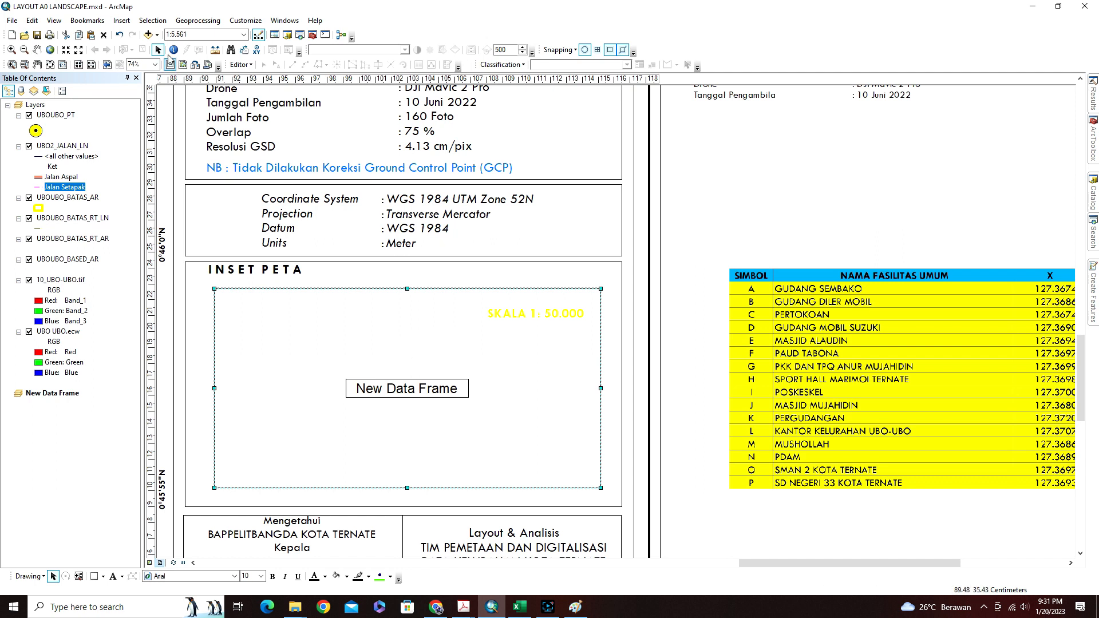
pyautogui.click(148, 35)
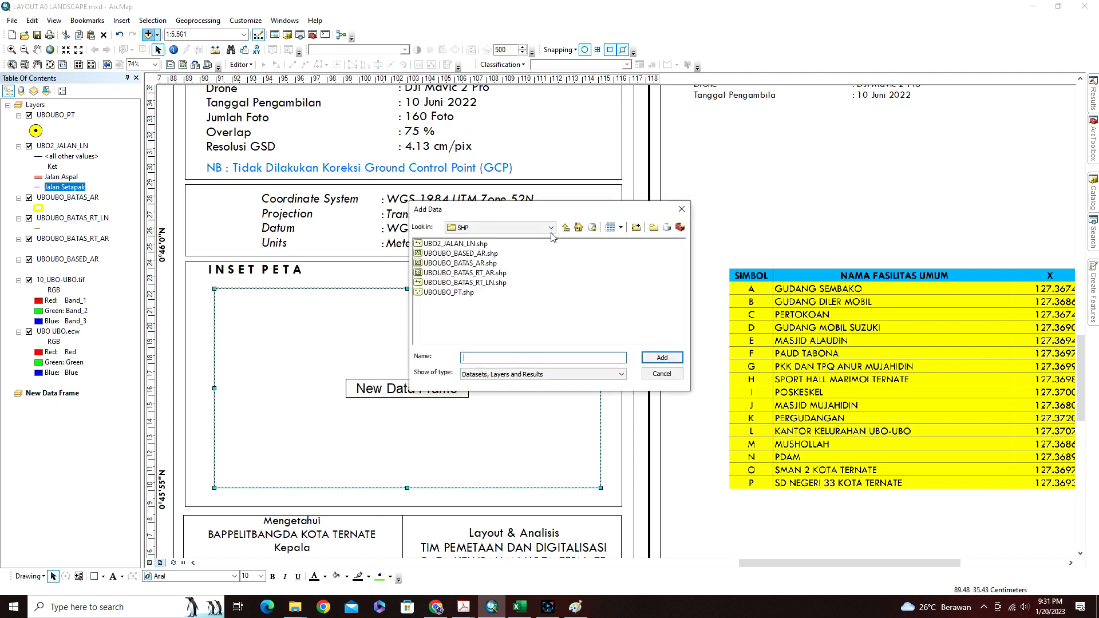
pyautogui.click(565, 228)
pyautogui.doubleClick(429, 255)
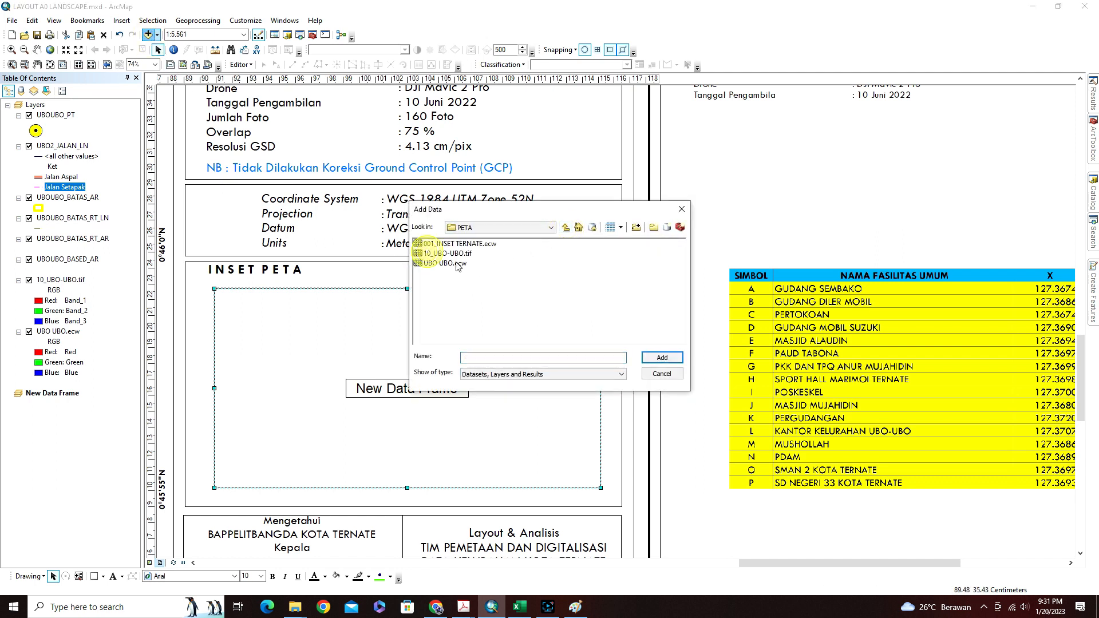
pyautogui.click(458, 244)
pyautogui.click(663, 358)
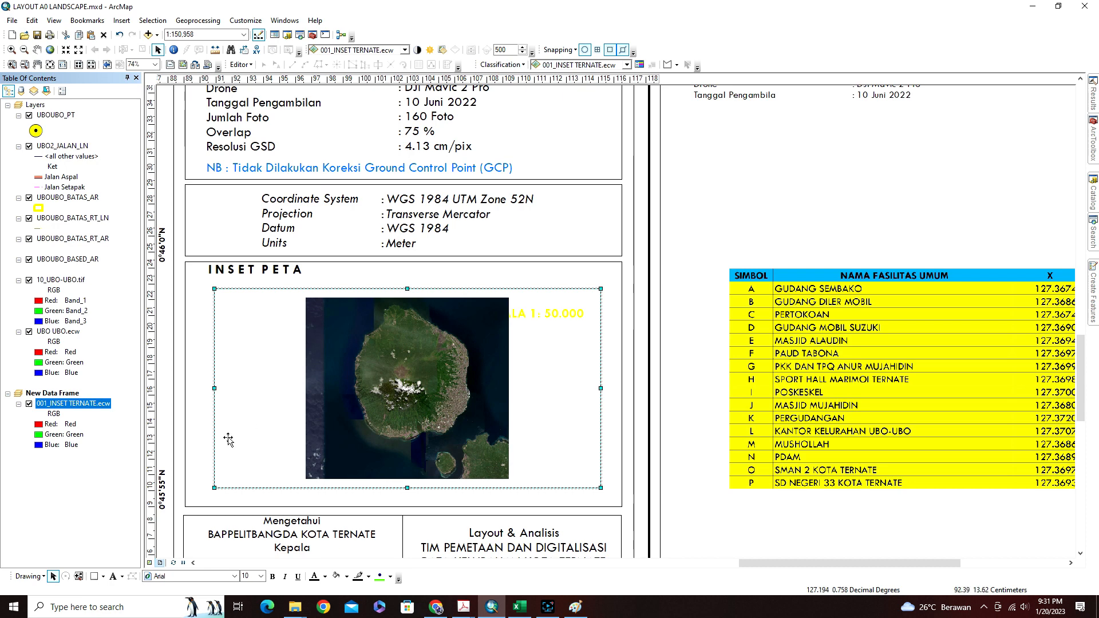
# Add an extent indicator for the Layers data frame to the inset's New Data Frame.
pyautogui.click(55, 394)
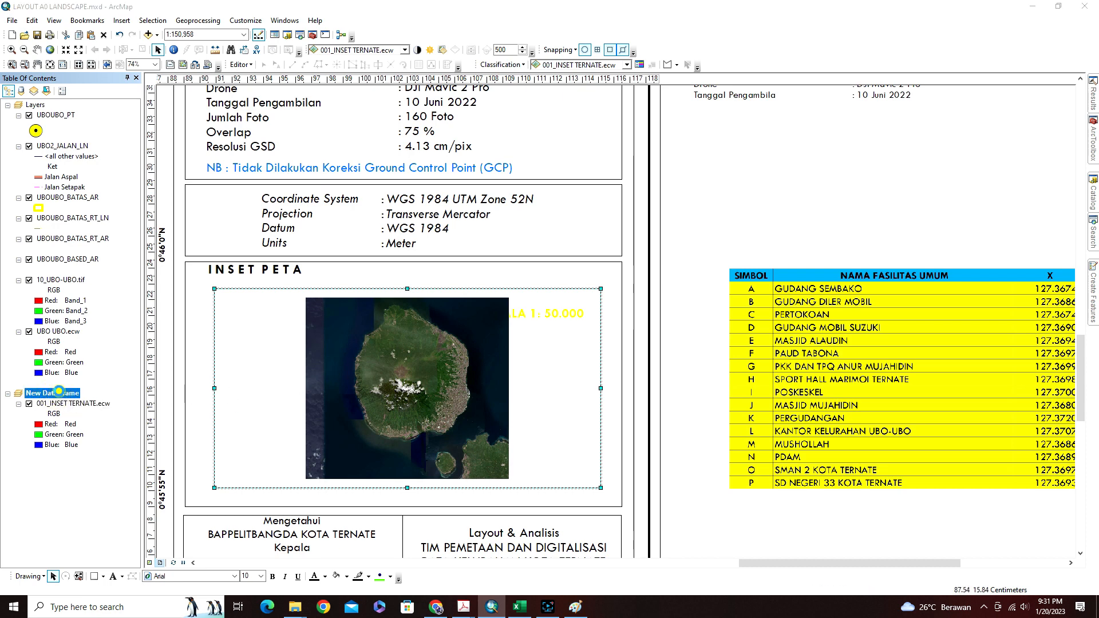
pyautogui.doubleClick(60, 395)
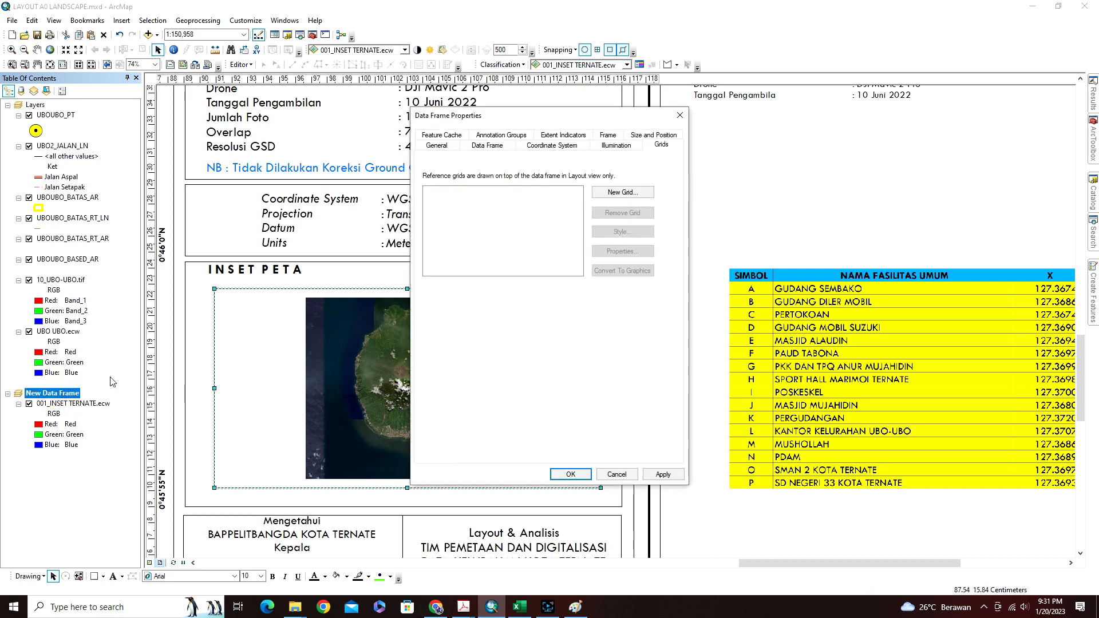
pyautogui.click(565, 136)
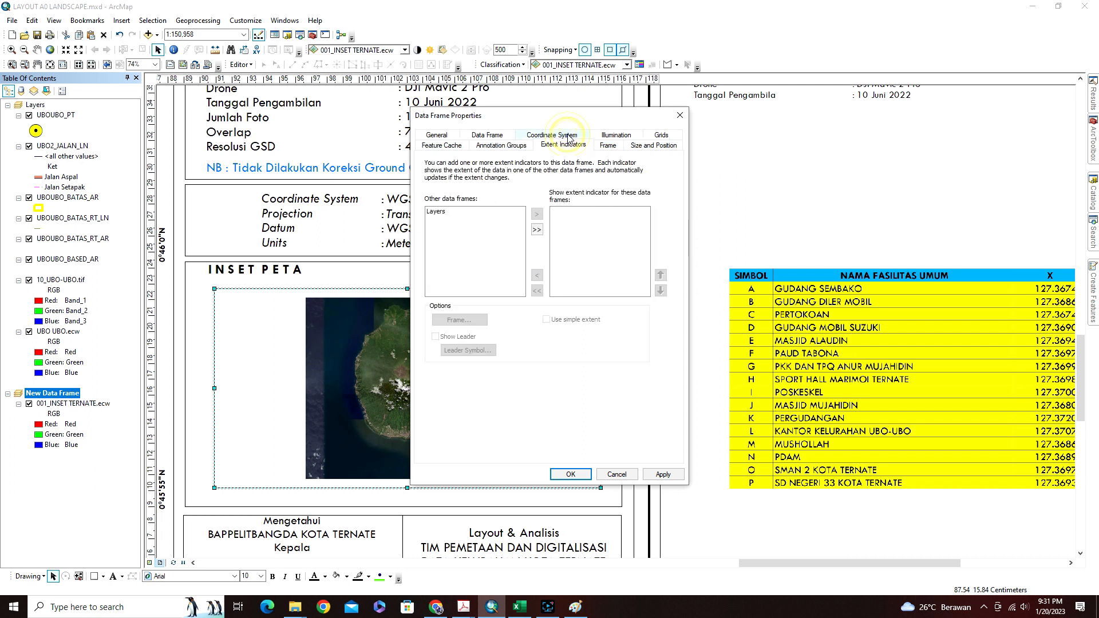
pyautogui.click(435, 212)
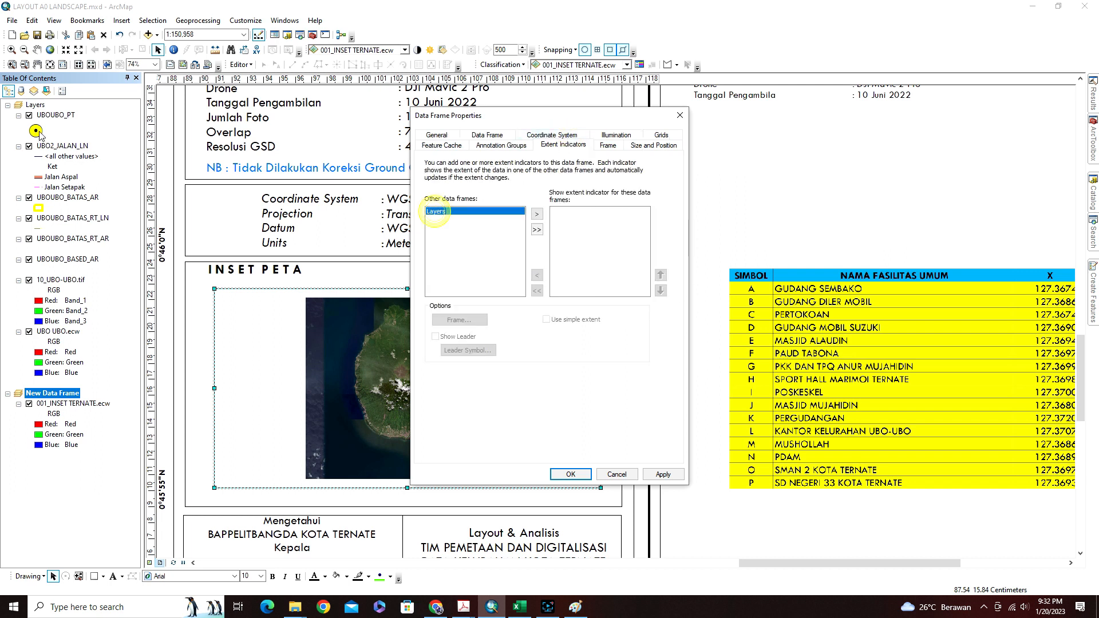
pyautogui.click(537, 215)
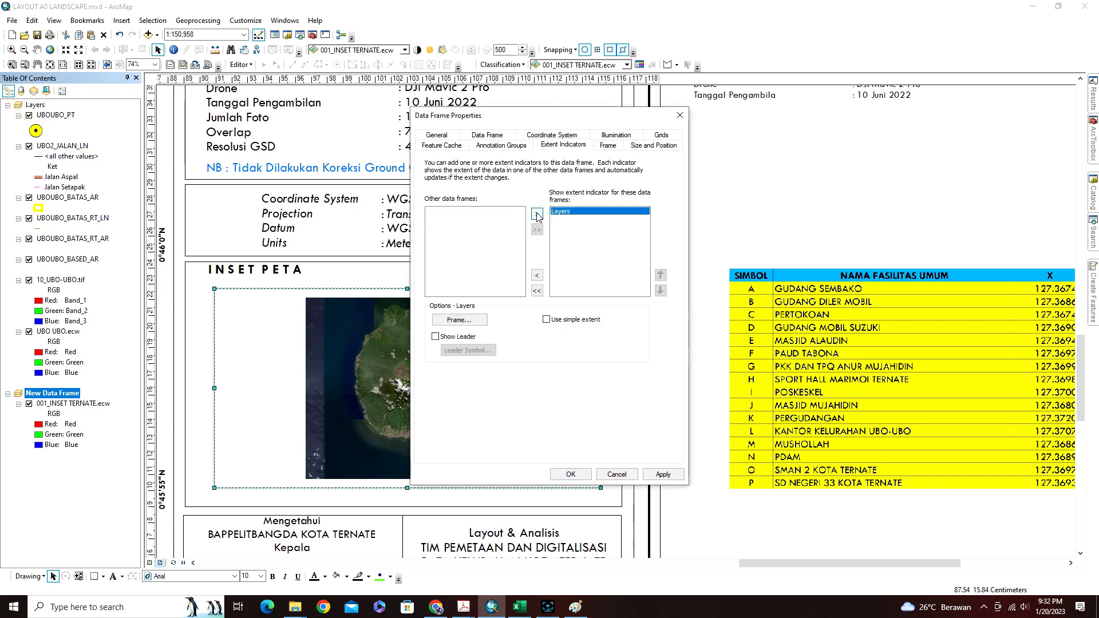
# Give the Layers extent indicator a yellow 2.0 Point border and apply it to the inset map.
pyautogui.click(459, 320)
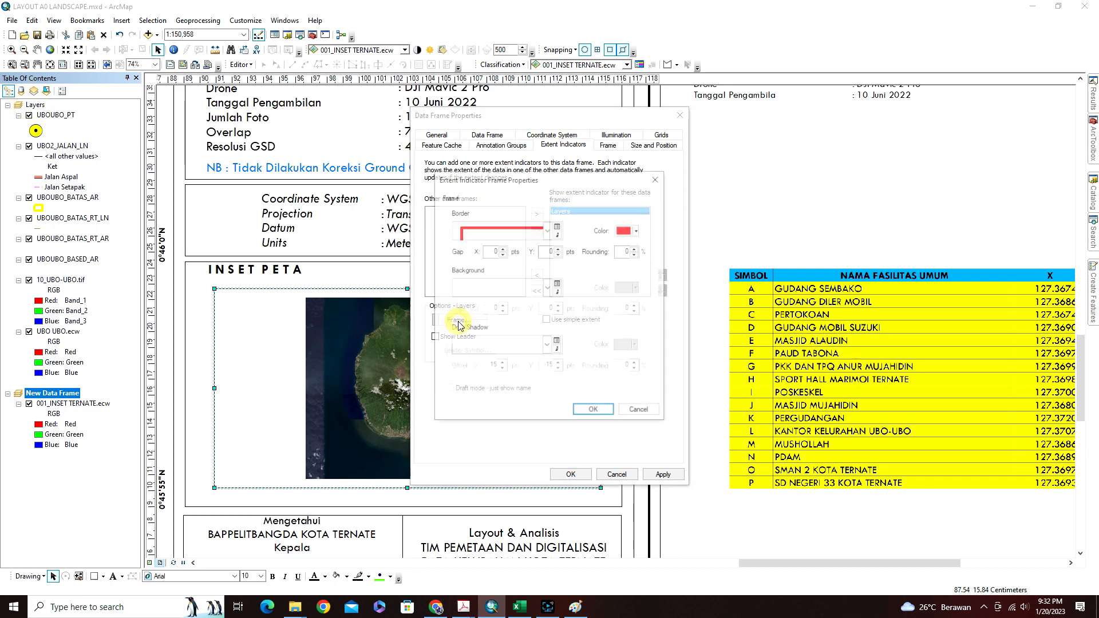
pyautogui.click(549, 233)
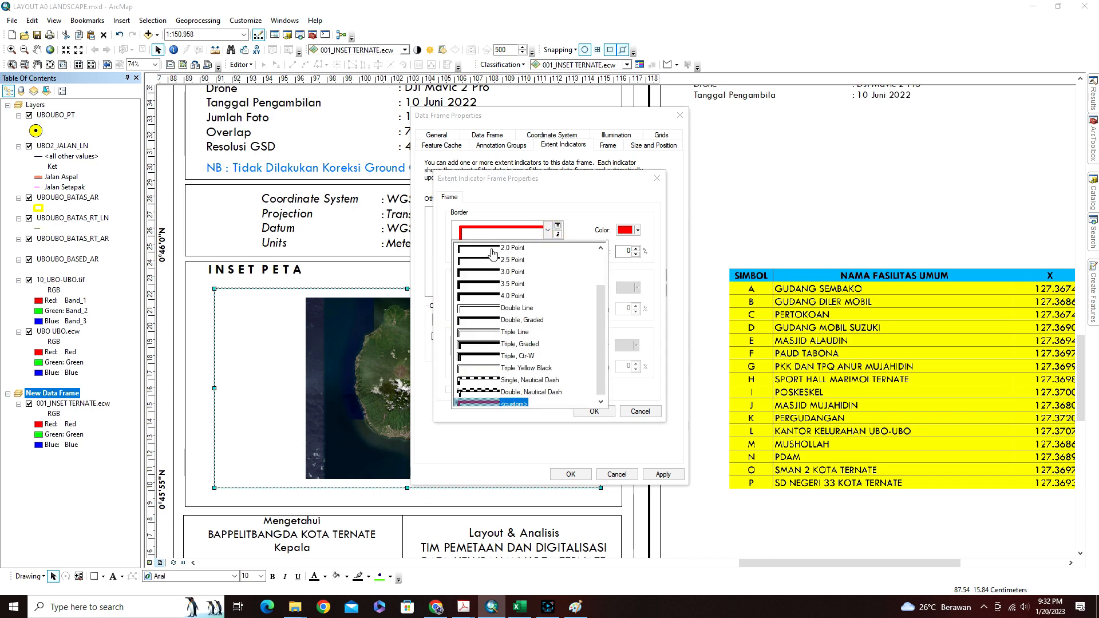
pyautogui.click(492, 250)
pyautogui.click(625, 230)
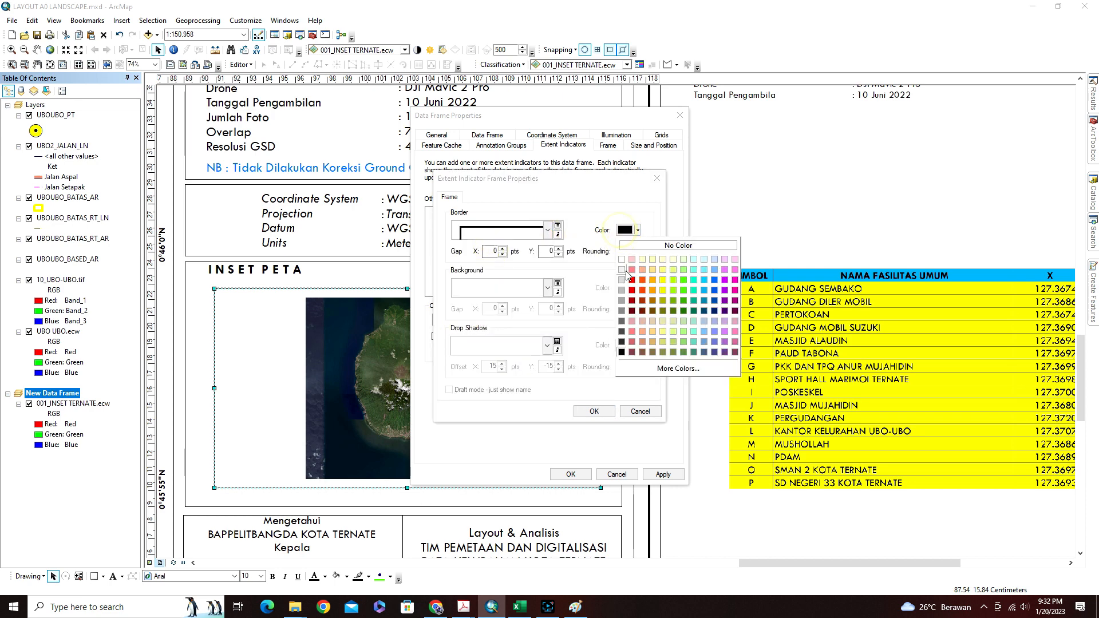
pyautogui.click(663, 282)
pyautogui.click(594, 411)
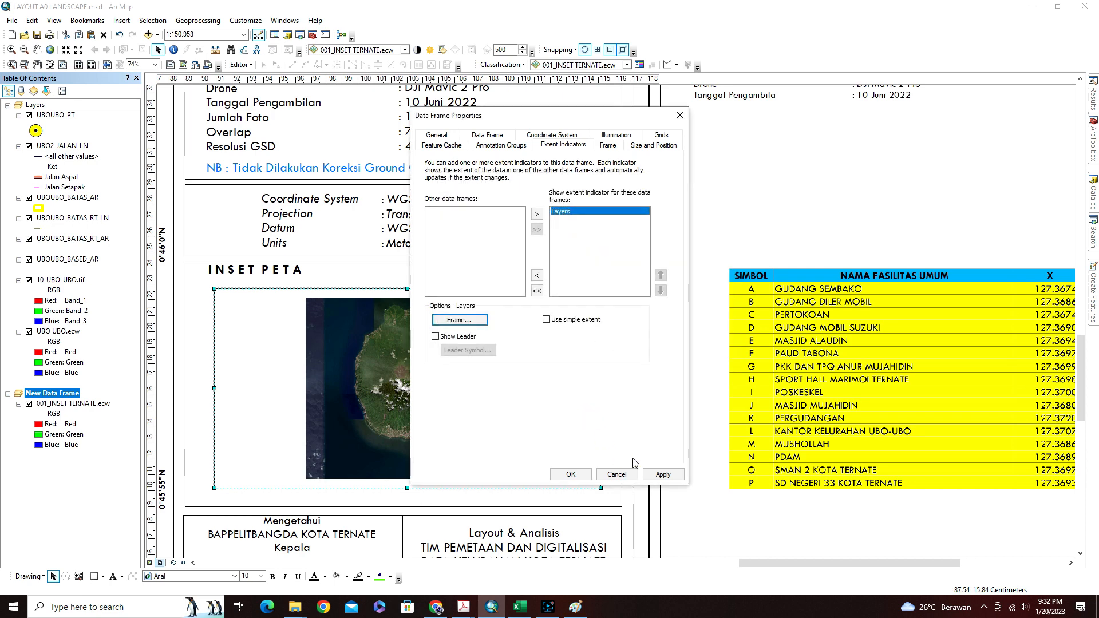
pyautogui.click(575, 475)
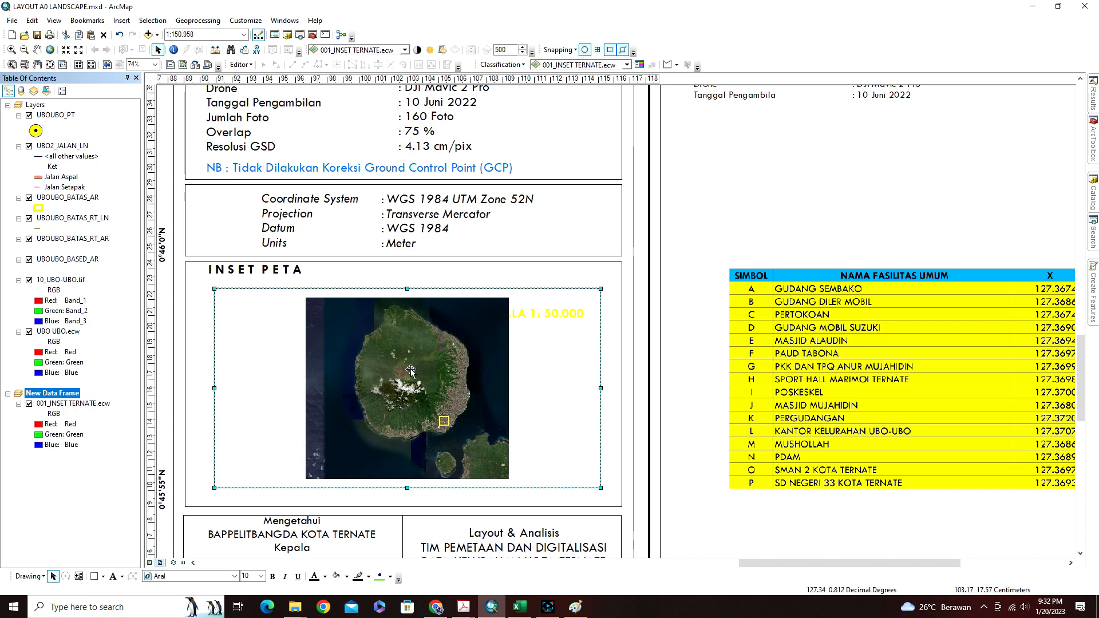
# Zoom the inset map to the southern part of Ternate island and set its scale to 1:50.000.
pyautogui.click(11, 50)
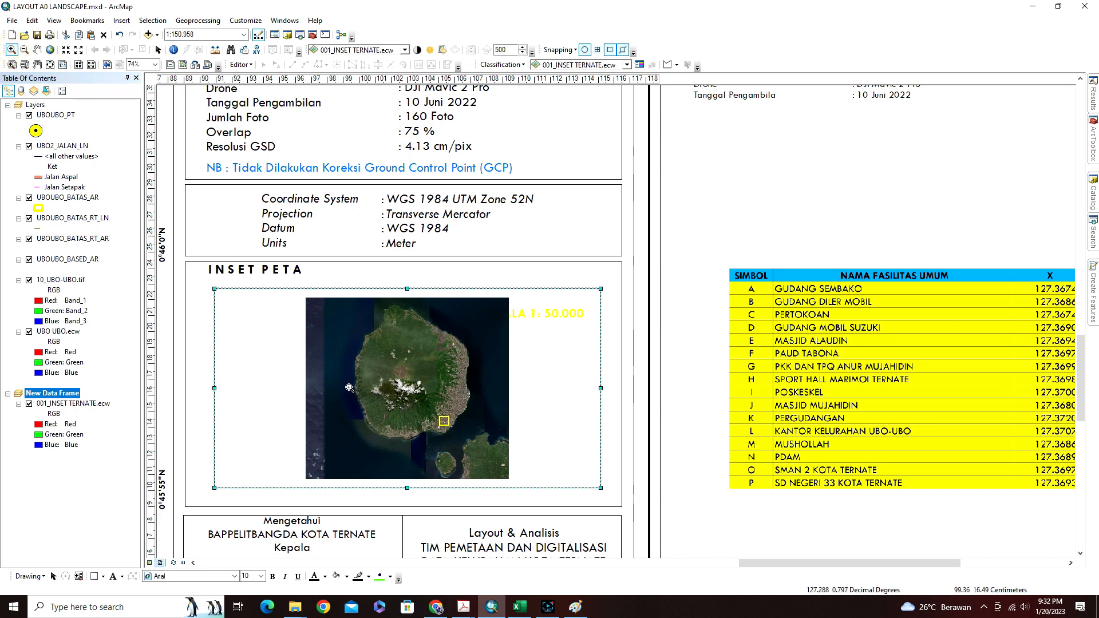
pyautogui.moveTo(347, 381); pyautogui.dragTo(482, 452)
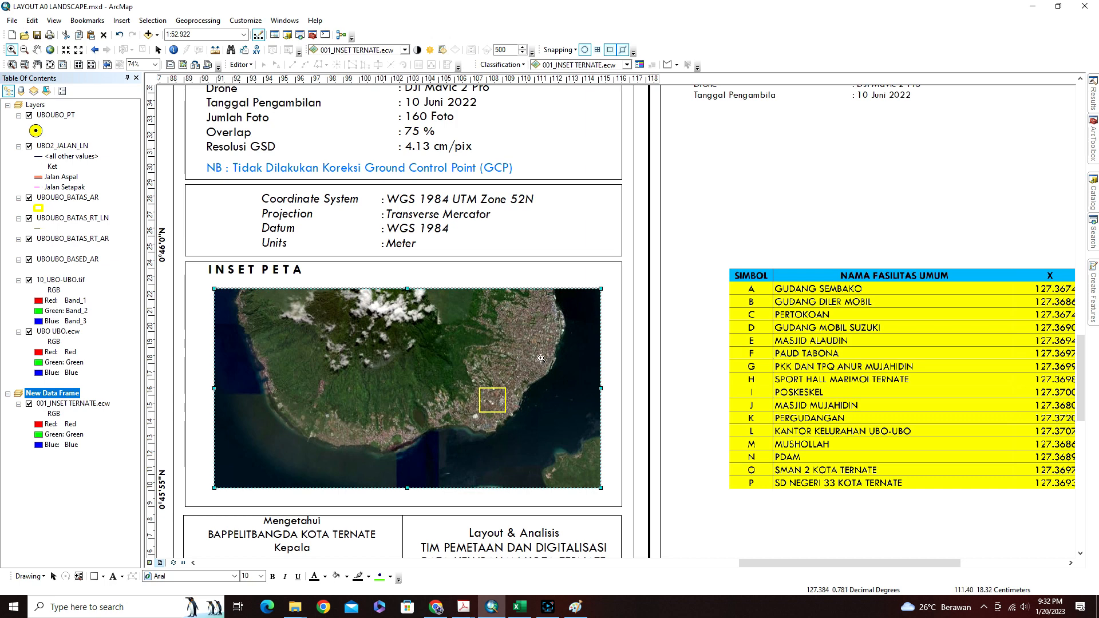
pyautogui.click(209, 35)
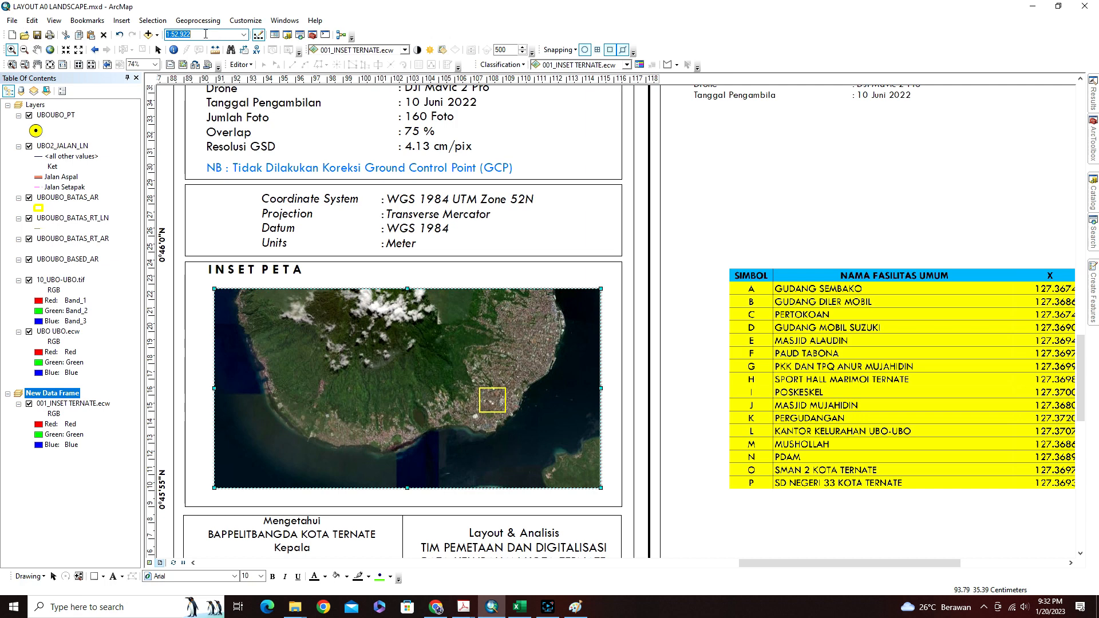
pyautogui.write('50000')
pyautogui.press('Return')
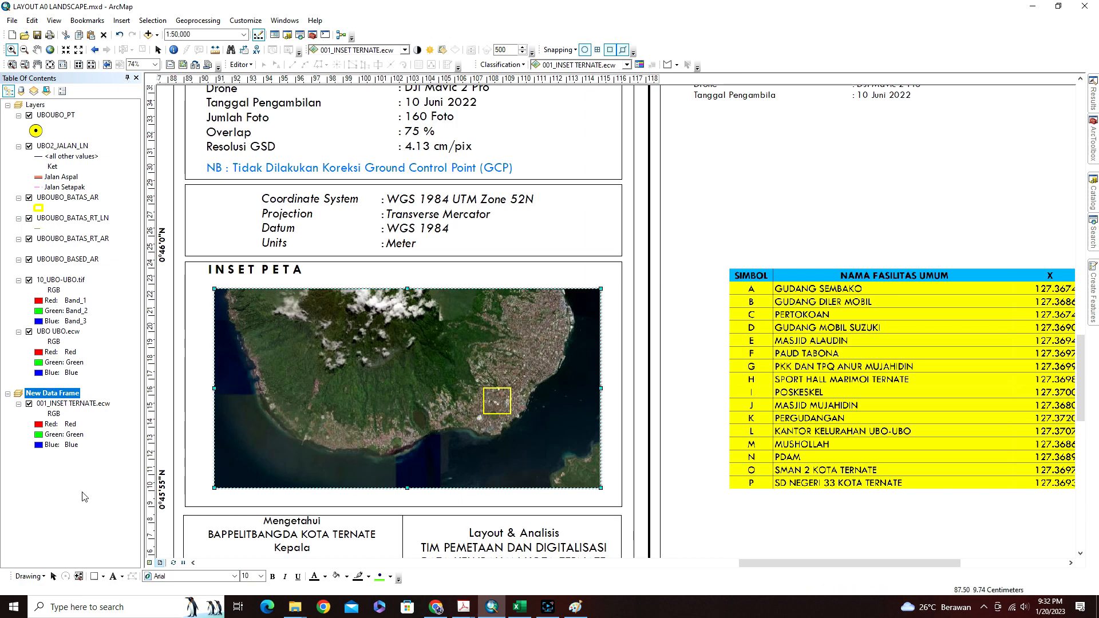
# Add the text "Skala: 1:50.000" over the upper right part of the inset image.
pyautogui.click(114, 577)
pyautogui.click(485, 313)
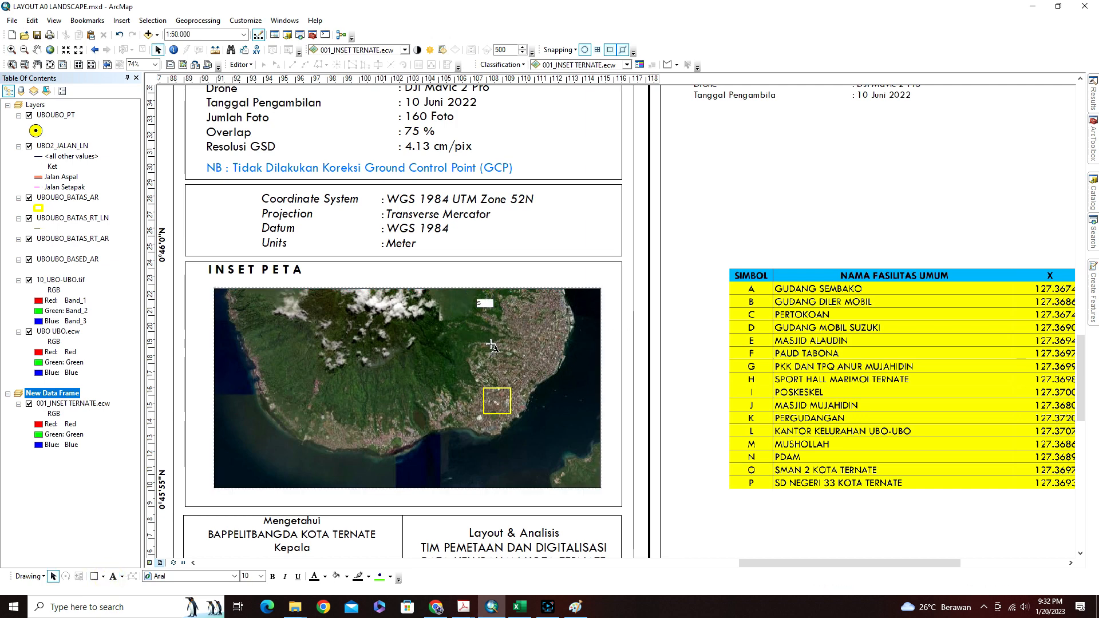
pyautogui.write('Skala: 1:')
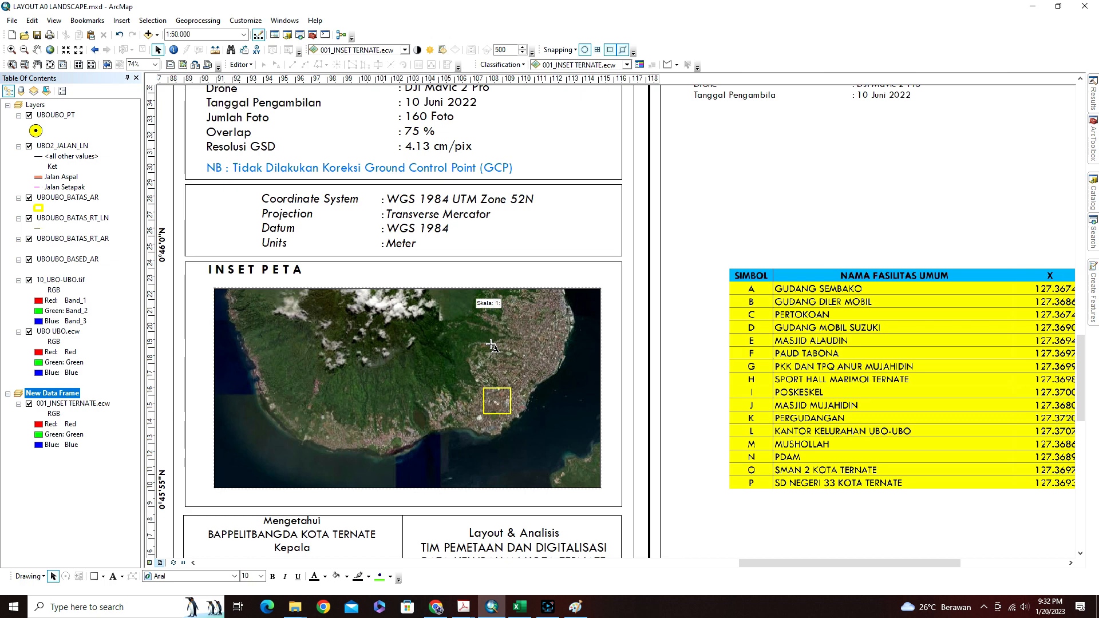
pyautogui.write('50.000')
pyautogui.click(690, 281)
# Change the font of the inset's scale text to Tw Cen MT.
pyautogui.click(502, 306)
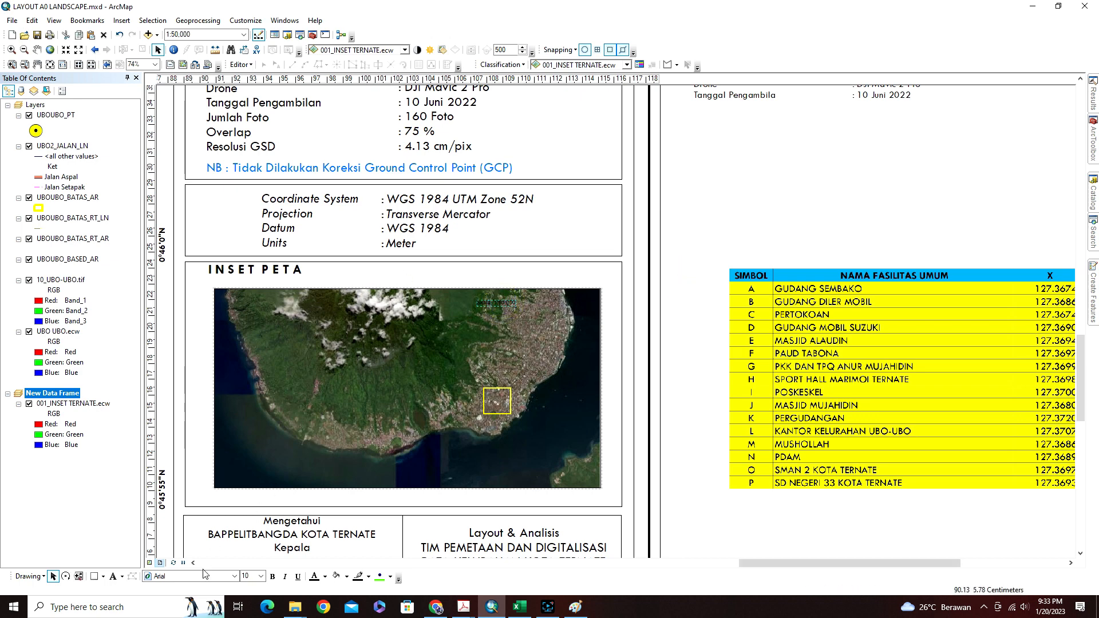
pyautogui.click(236, 576)
pyautogui.scroll(-6, 217, 490)
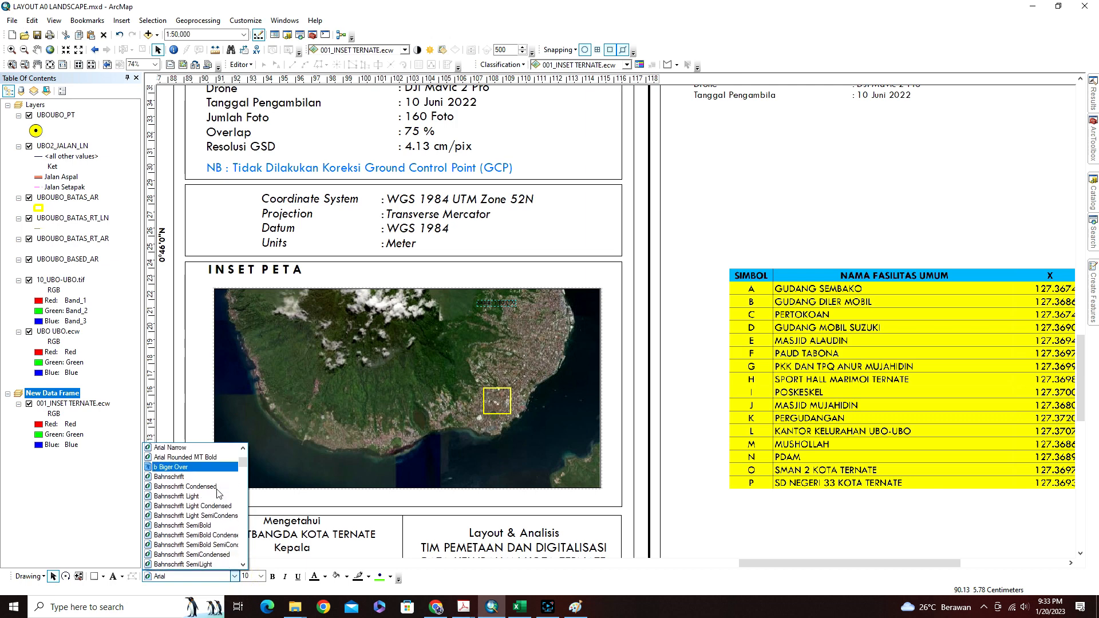
pyautogui.moveTo(243, 466); pyautogui.dragTo(245, 557)
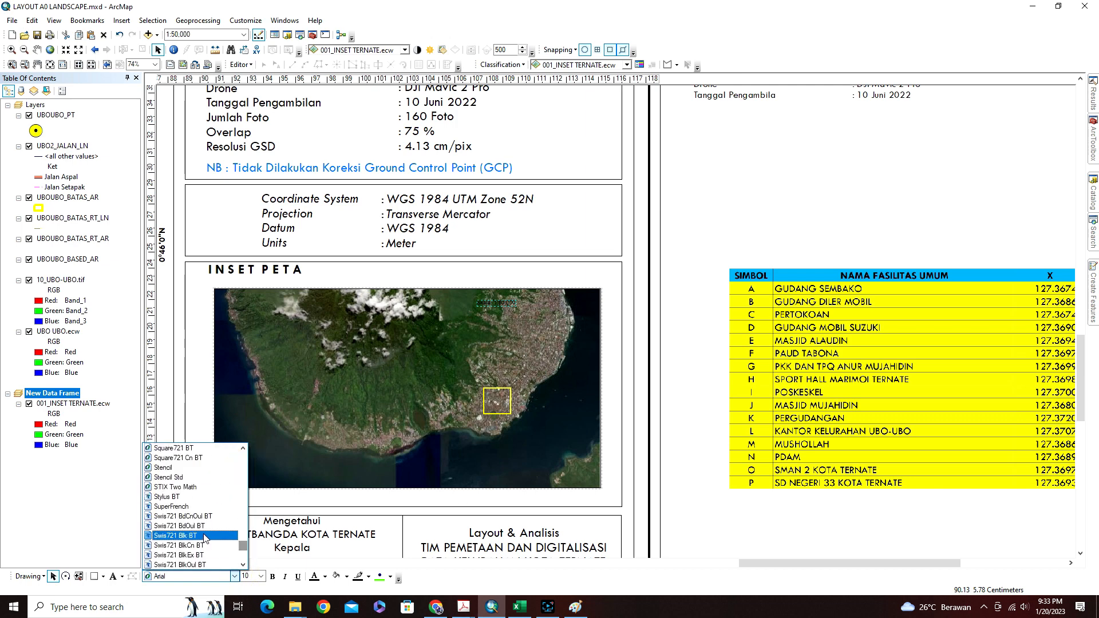
pyautogui.scroll(10, 206, 537)
pyautogui.scroll(-3, 204, 538)
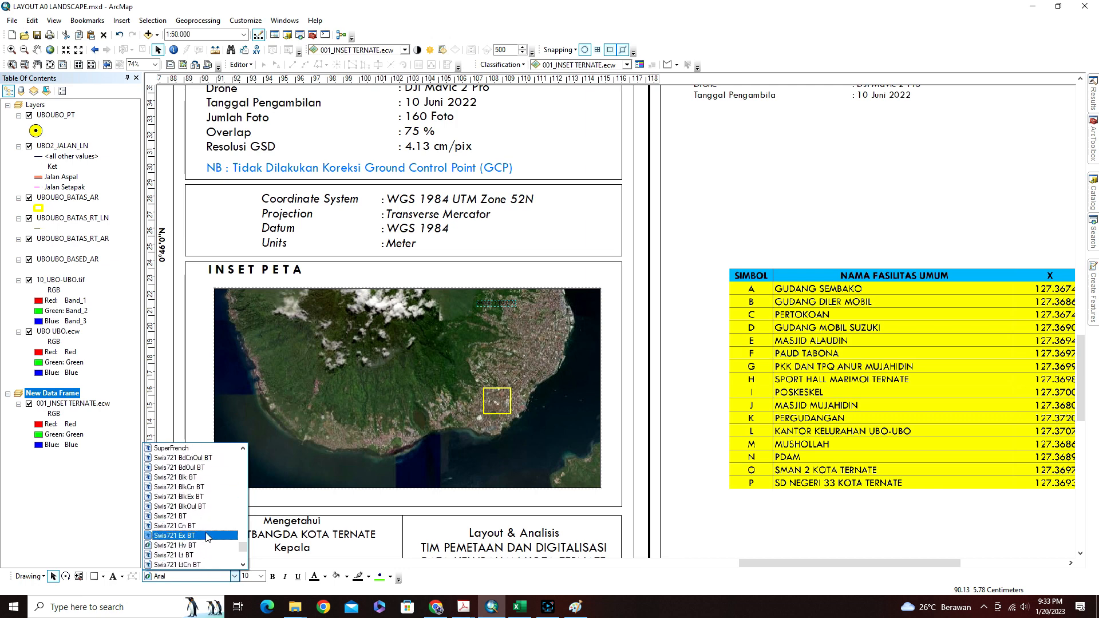
pyautogui.scroll(-4, 192, 541)
pyautogui.scroll(-1, 192, 541)
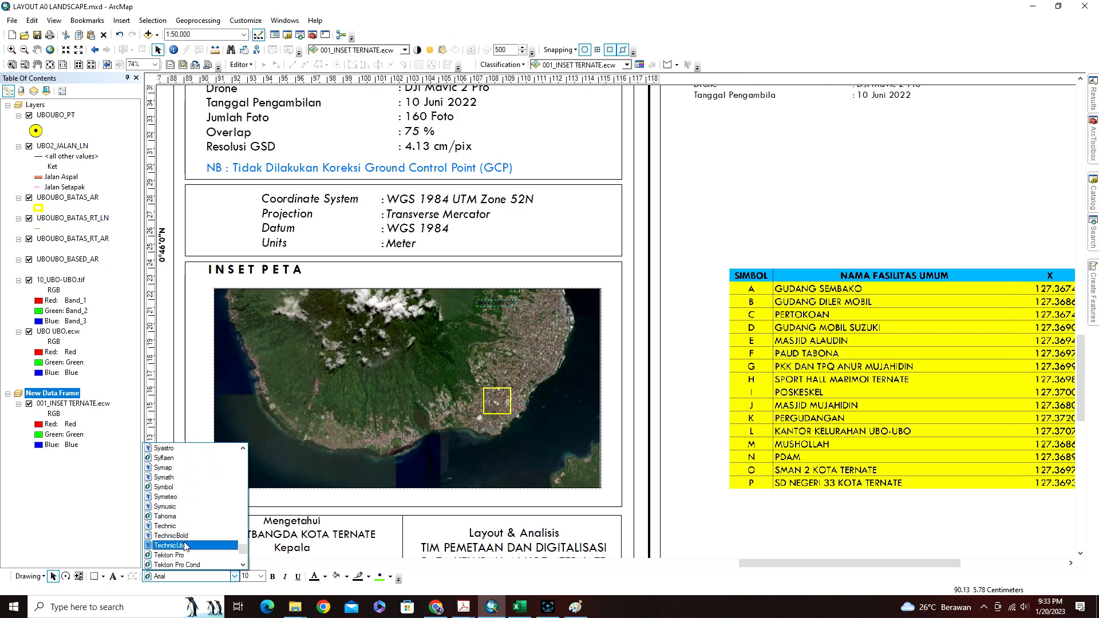
pyautogui.scroll(-2, 189, 547)
pyautogui.scroll(-1, 189, 548)
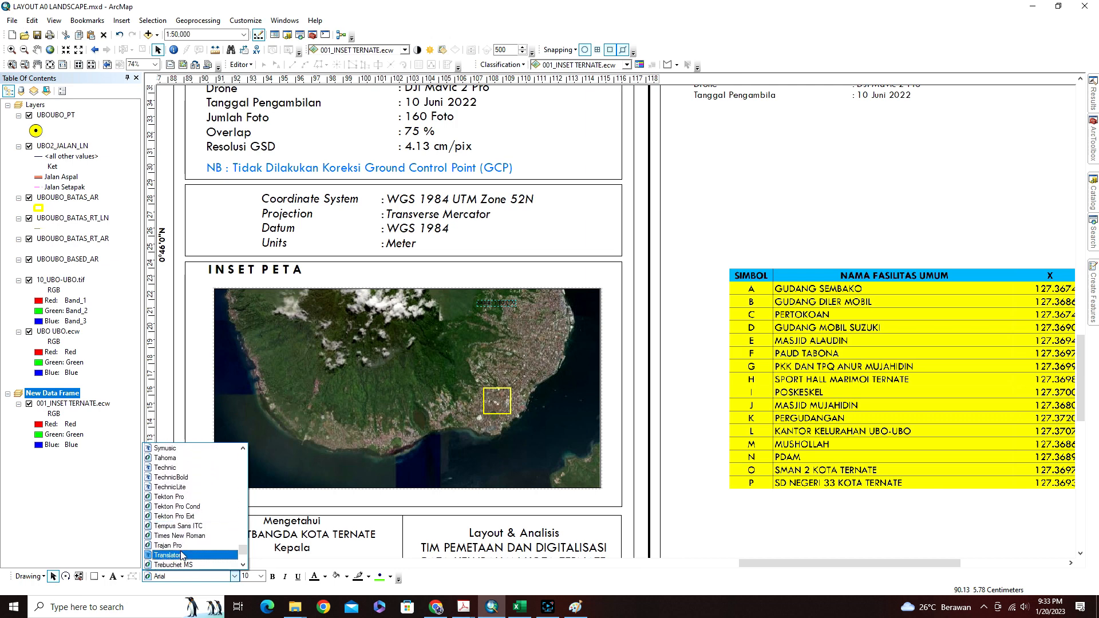
pyautogui.scroll(-1, 201, 553)
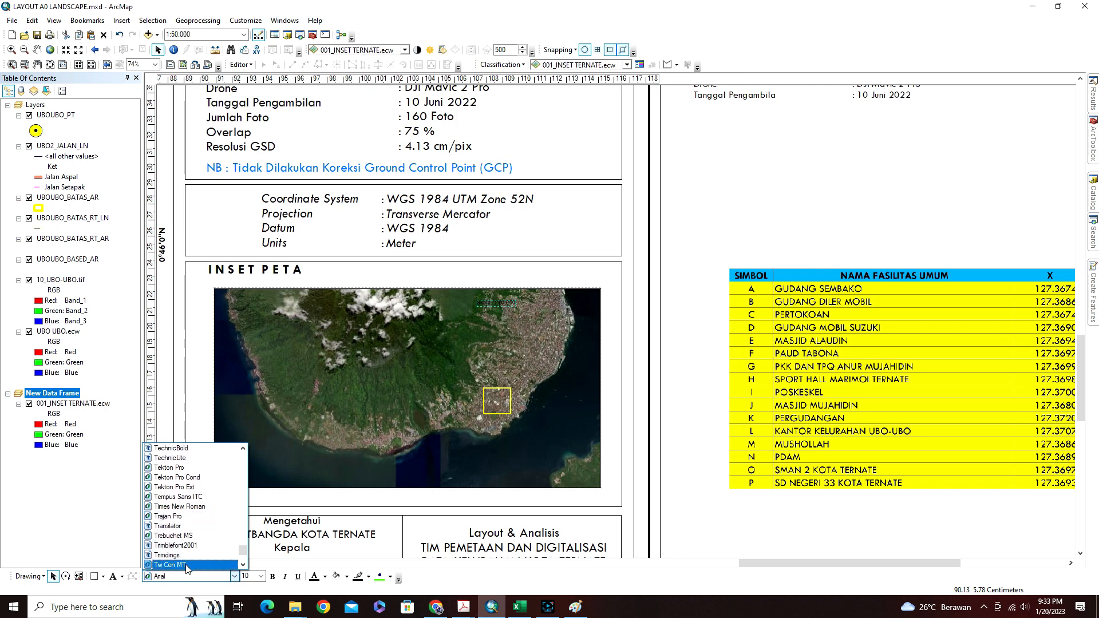
pyautogui.click(189, 565)
# Format the inset's scale text as size 18, yellow and bold.
pyautogui.click(260, 576)
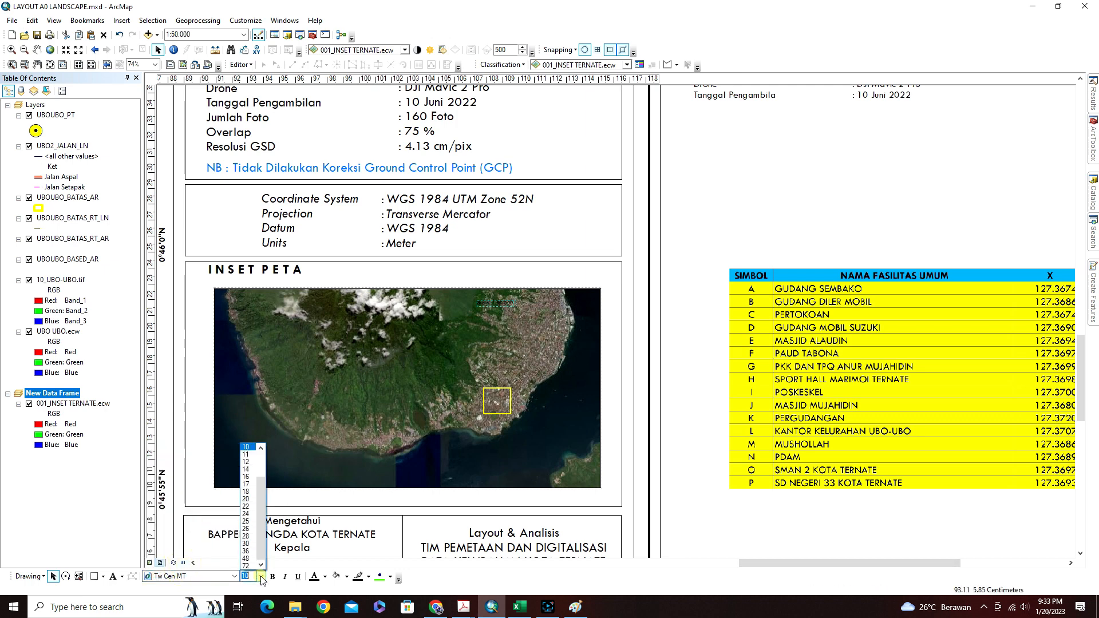
pyautogui.click(251, 493)
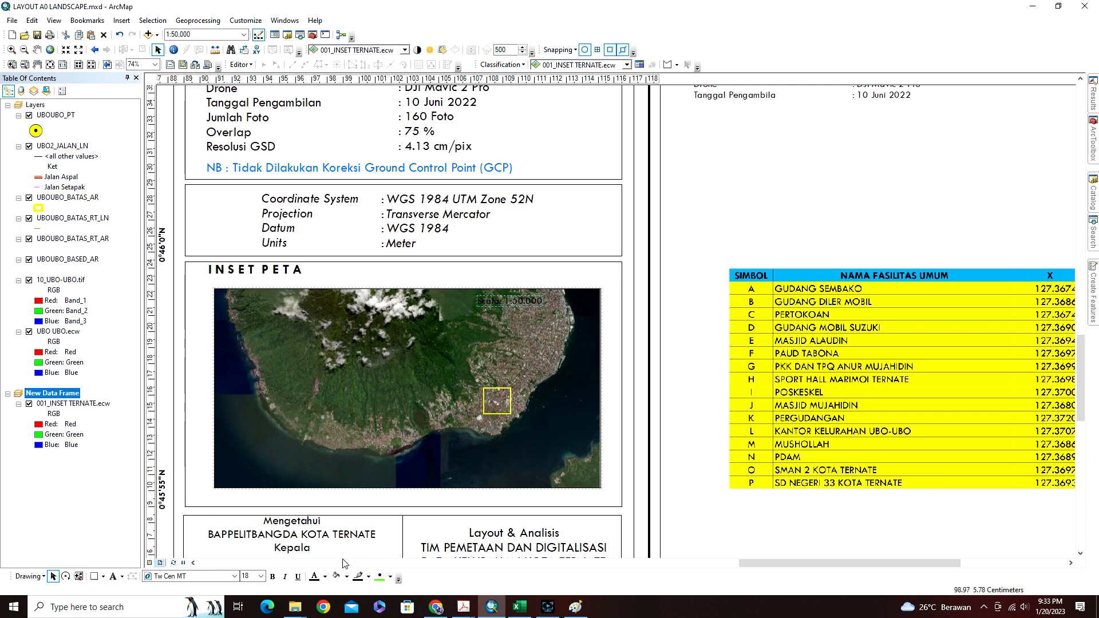
pyautogui.click(326, 577)
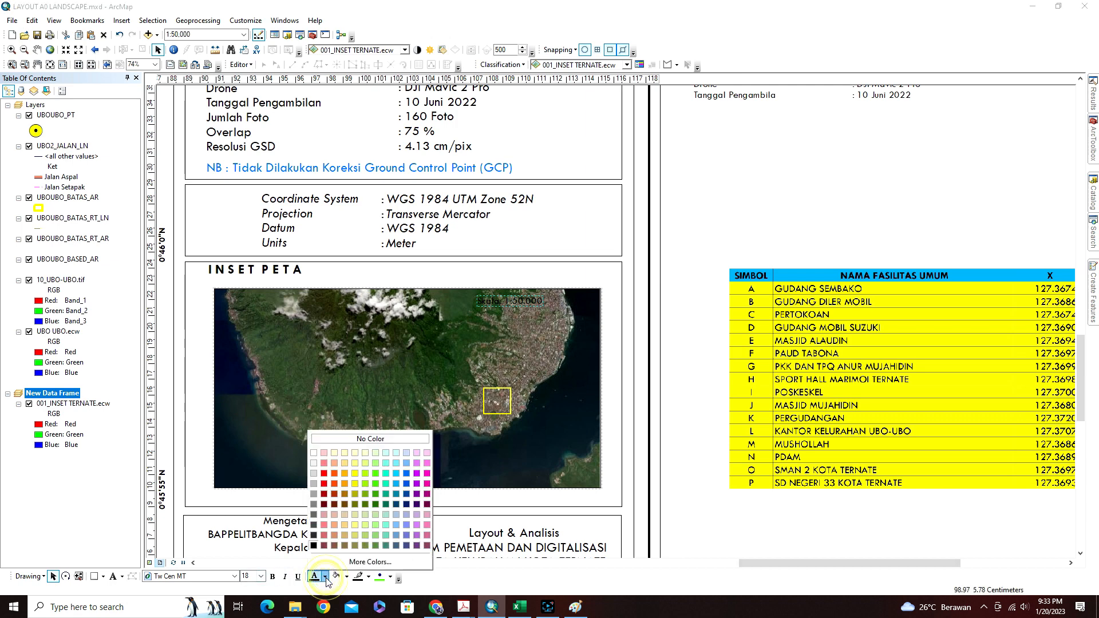
pyautogui.click(355, 474)
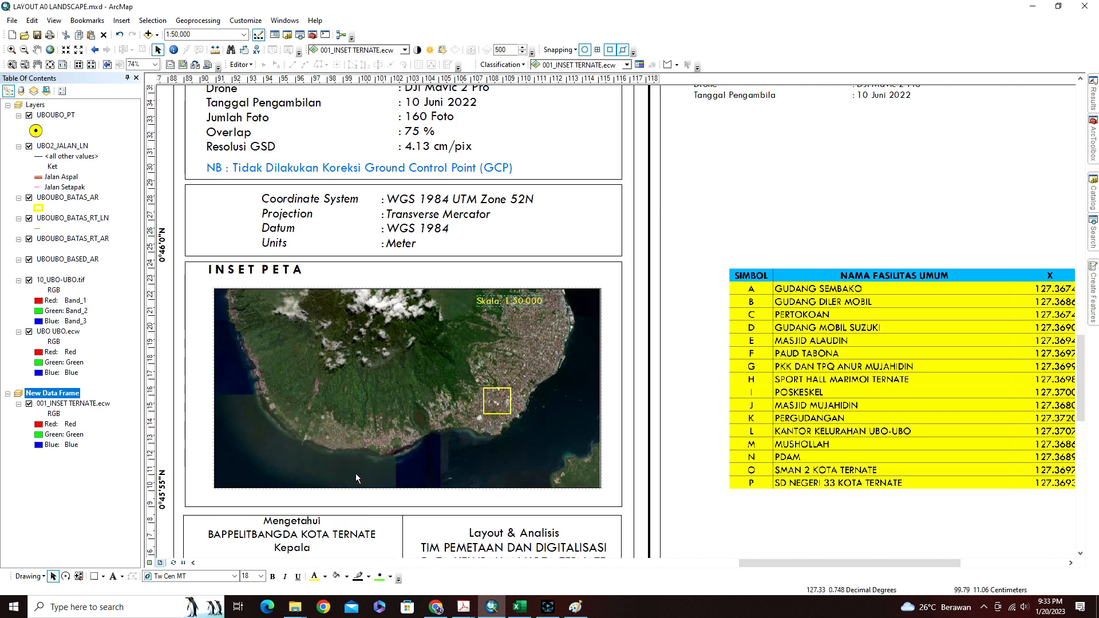
pyautogui.click(272, 576)
pyautogui.click(695, 384)
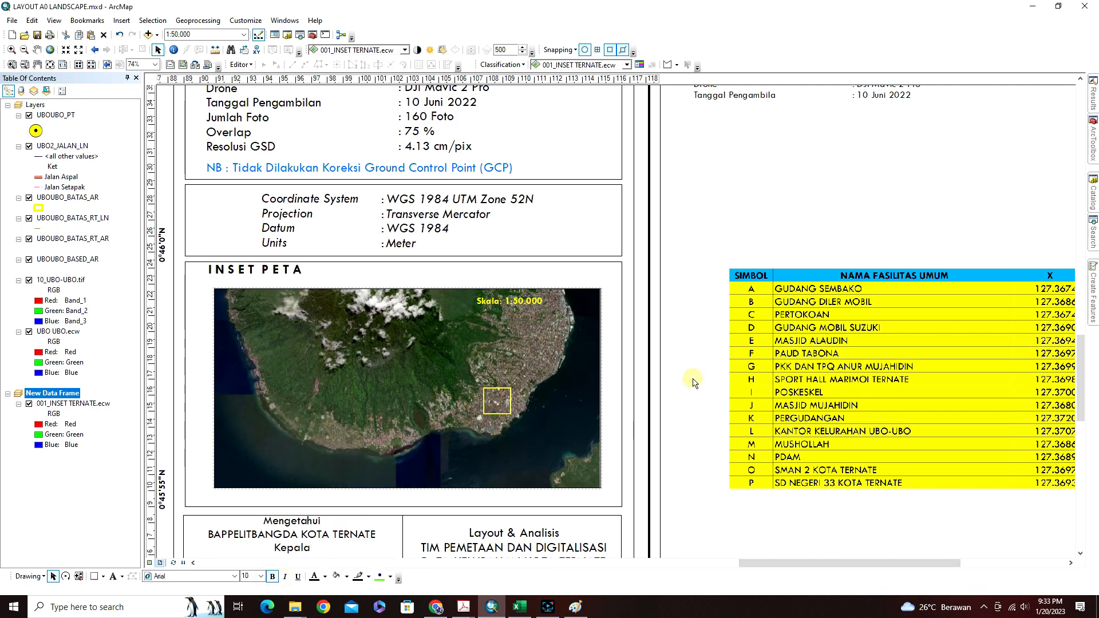
# Add a graticule with lines and labels to the inset data frame, spacing parallels and meridians every 10 seconds.
pyautogui.click(62, 64)
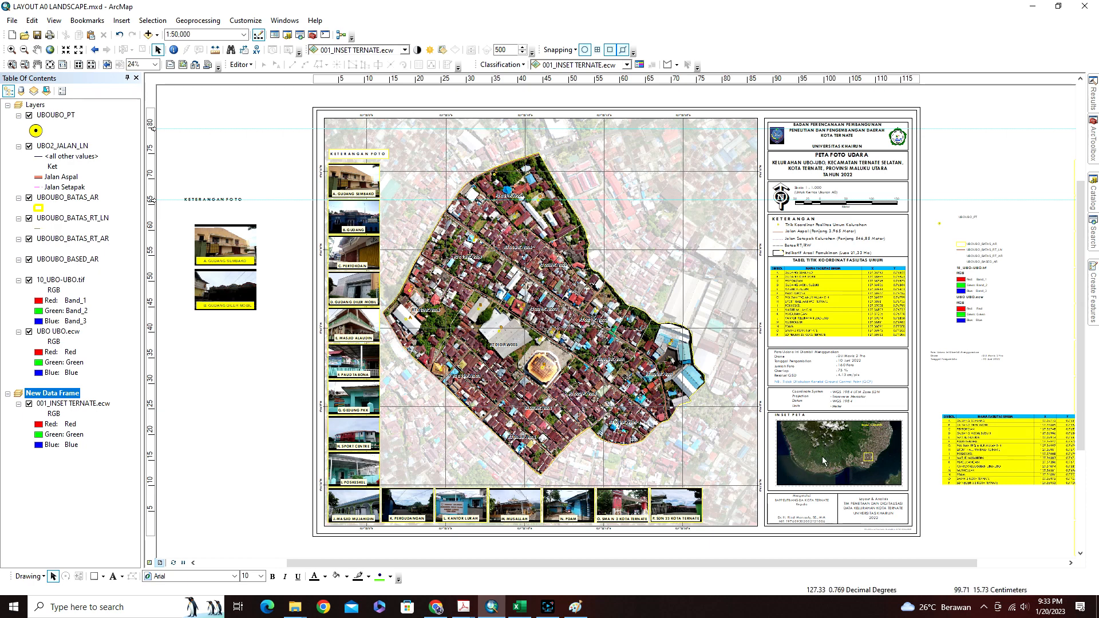
pyautogui.scroll(-4, 820, 457)
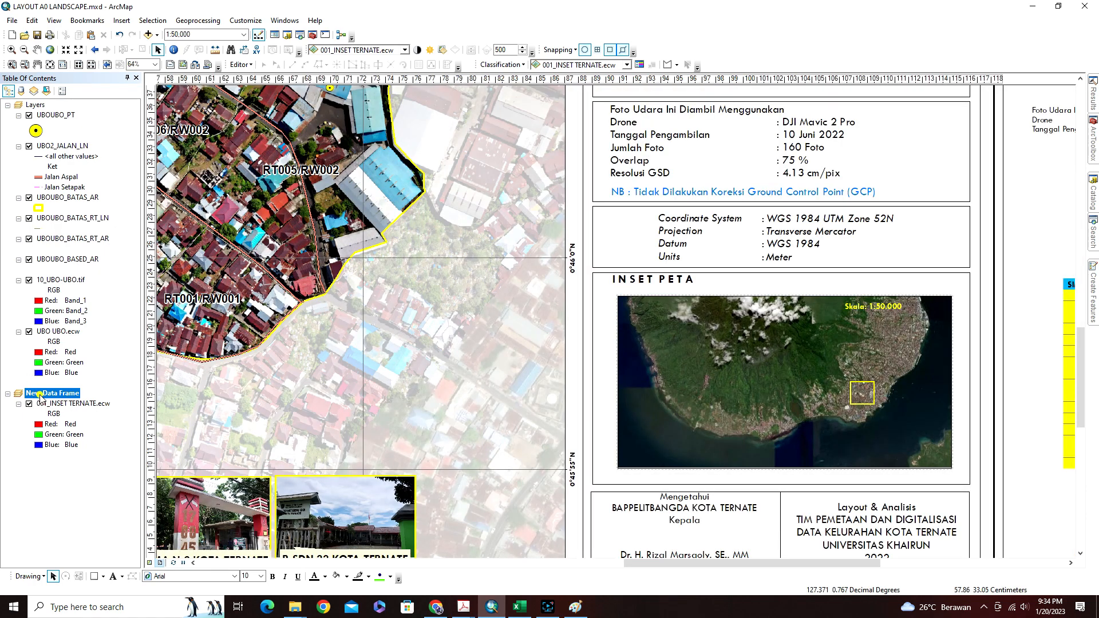
pyautogui.doubleClick(42, 393)
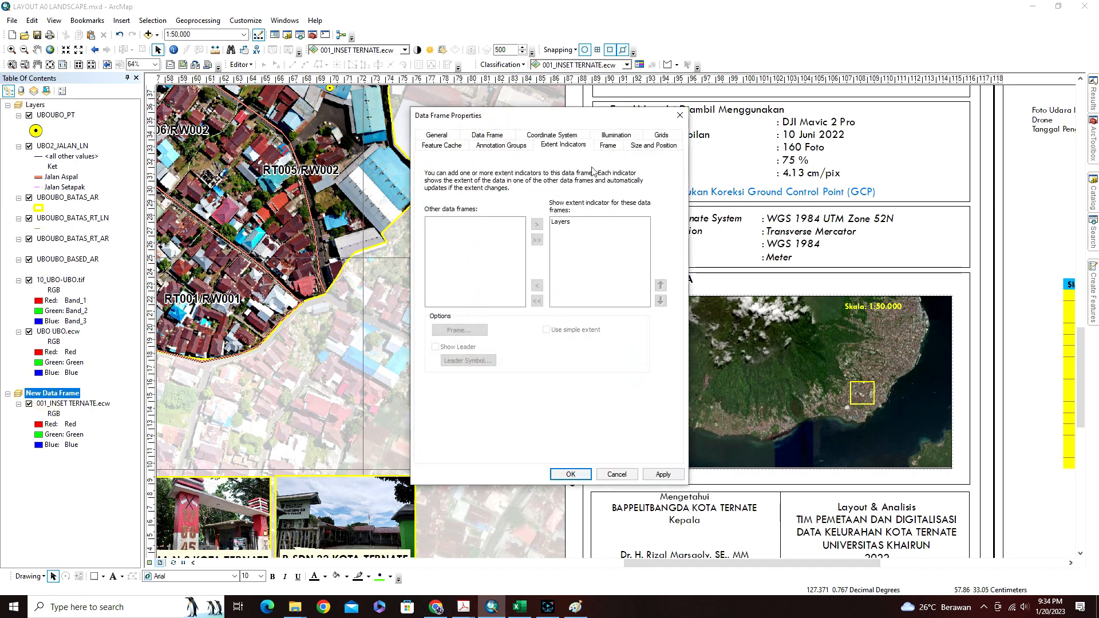
pyautogui.click(661, 135)
pyautogui.click(622, 183)
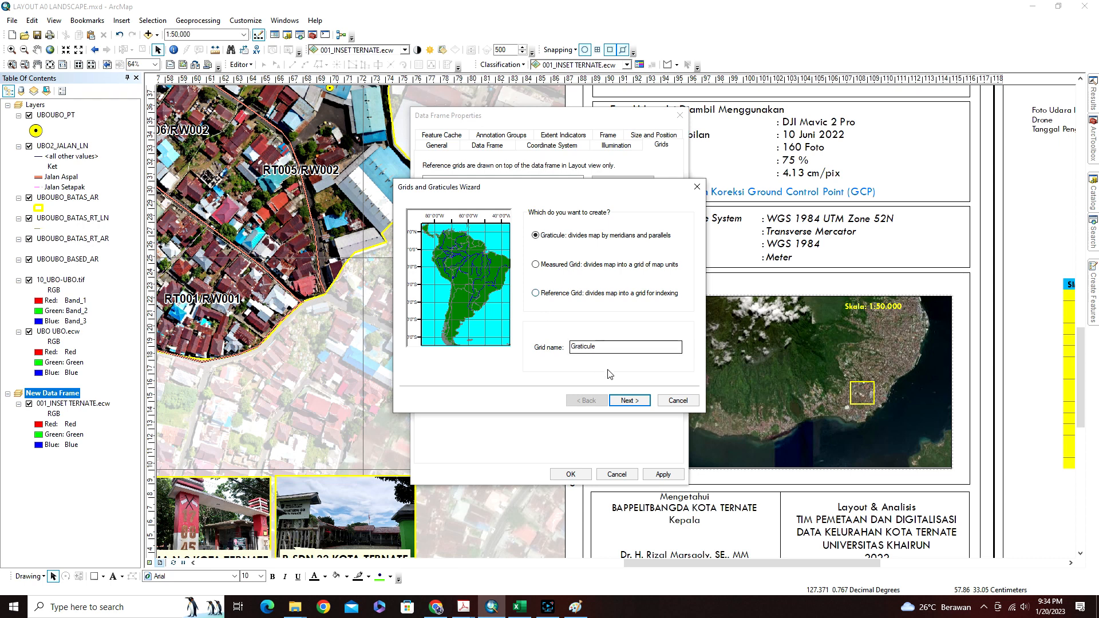
pyautogui.click(629, 400)
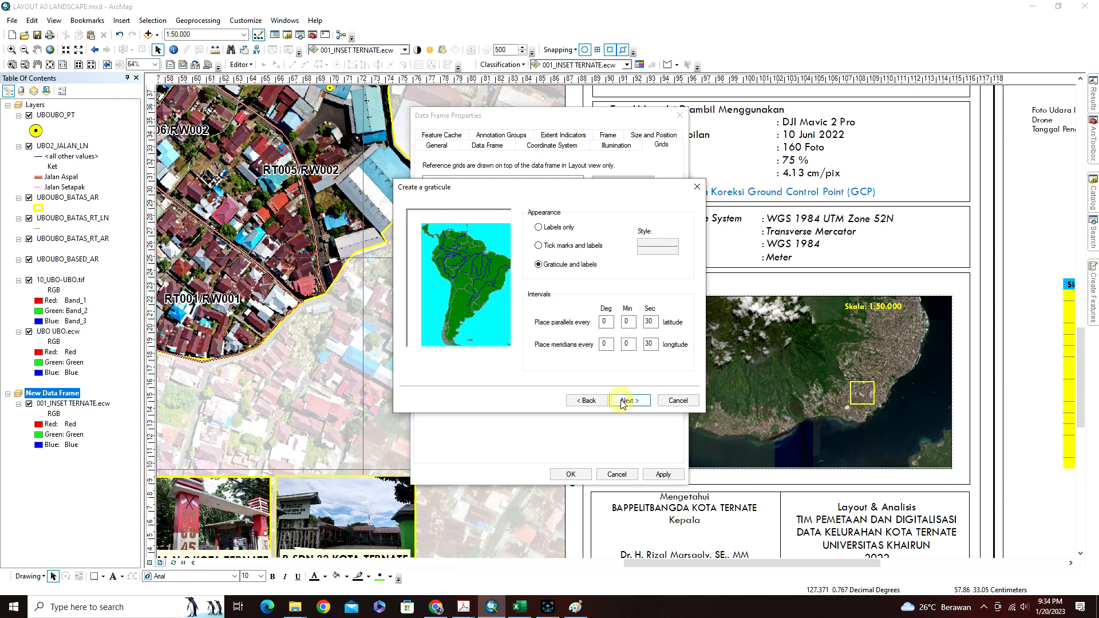
pyautogui.doubleClick(649, 321)
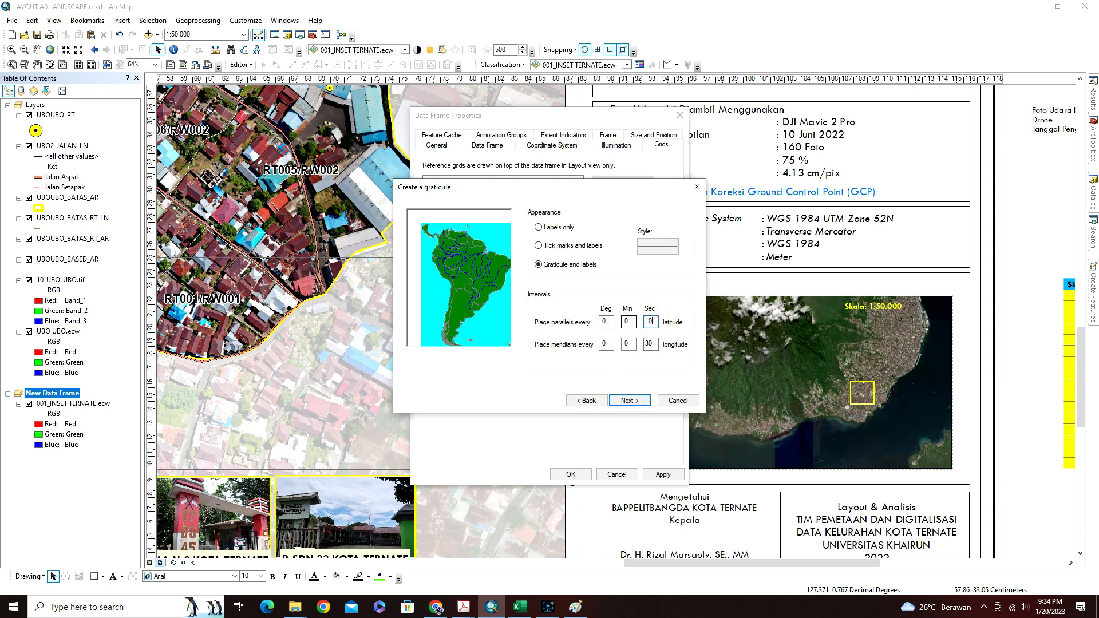
pyautogui.doubleClick(651, 344)
pyautogui.click(629, 400)
pyautogui.click(629, 400)
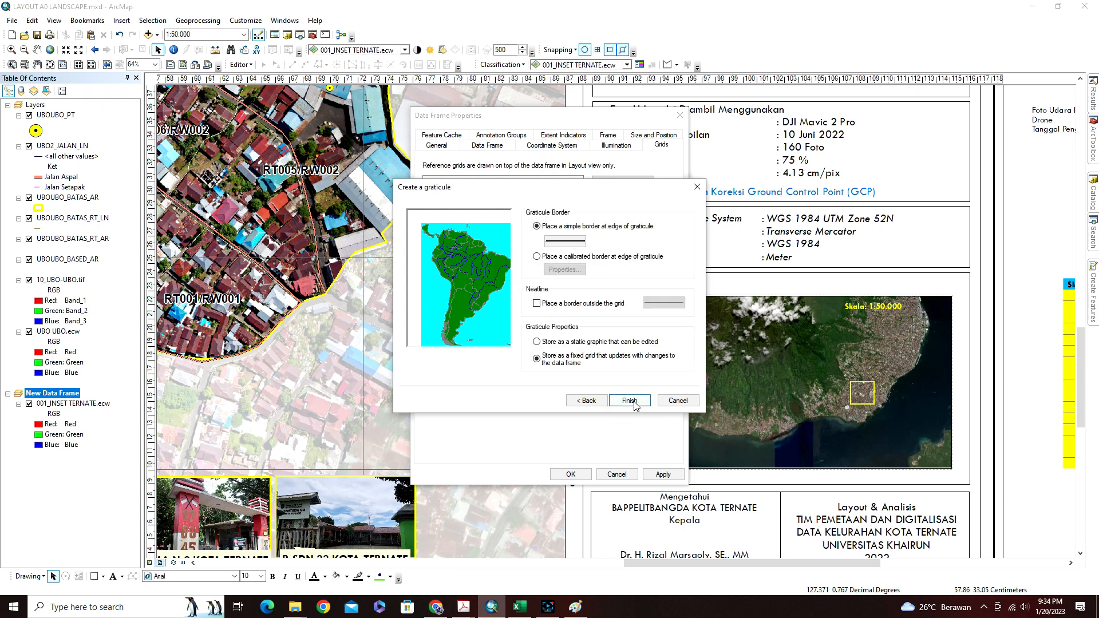
pyautogui.click(629, 400)
pyautogui.click(658, 474)
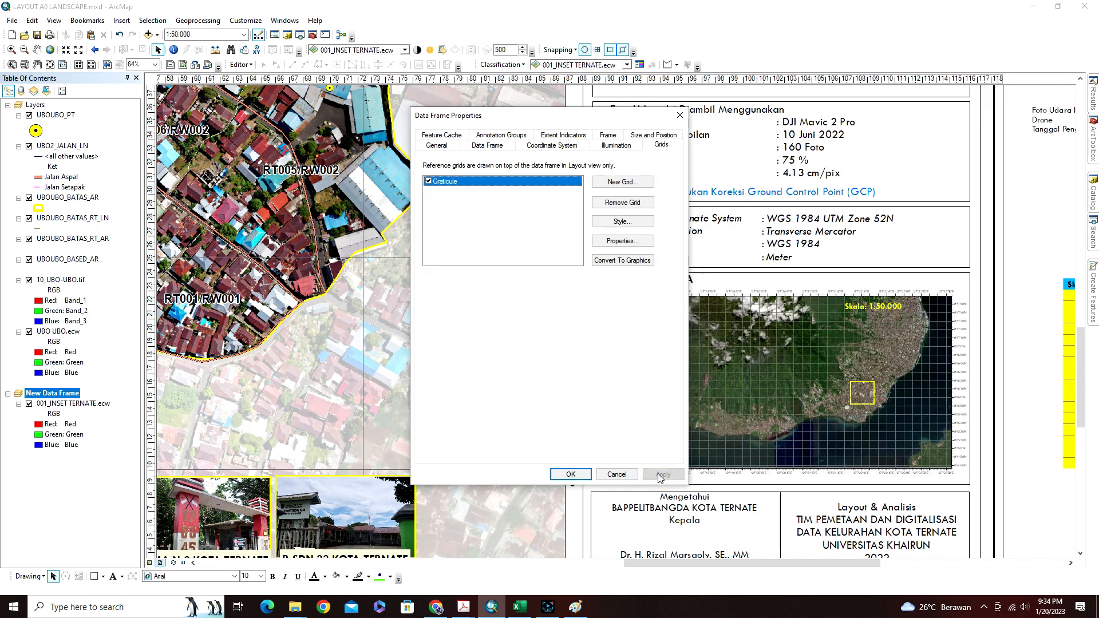
# Set the inset graticule's X and Y axis intervals to 5 minutes and 0 seconds.
pyautogui.click(621, 241)
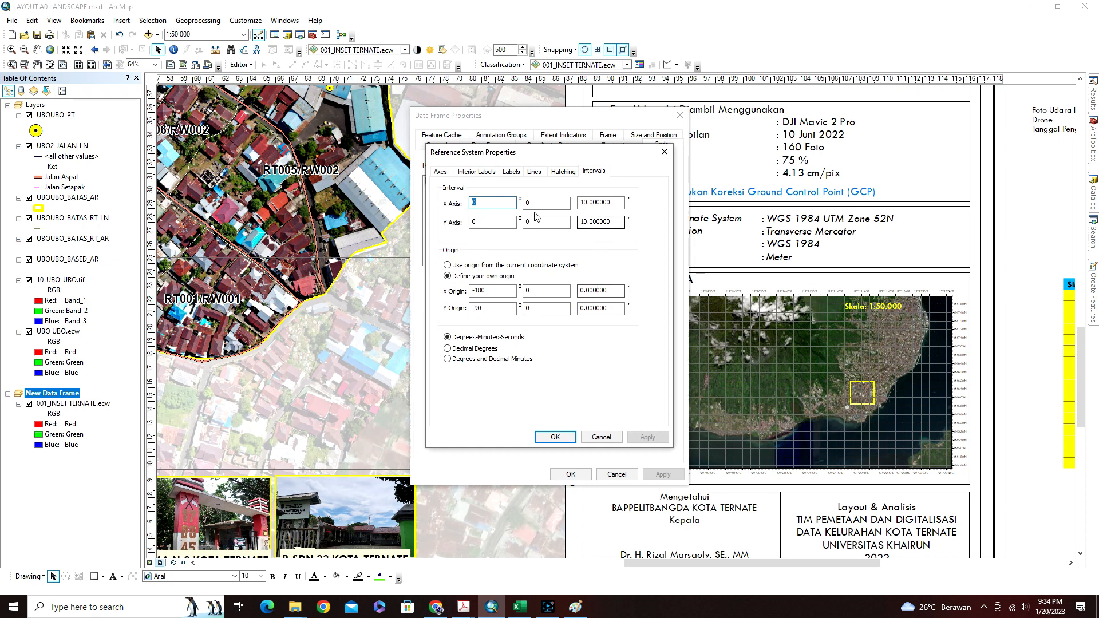
pyautogui.doubleClick(524, 205)
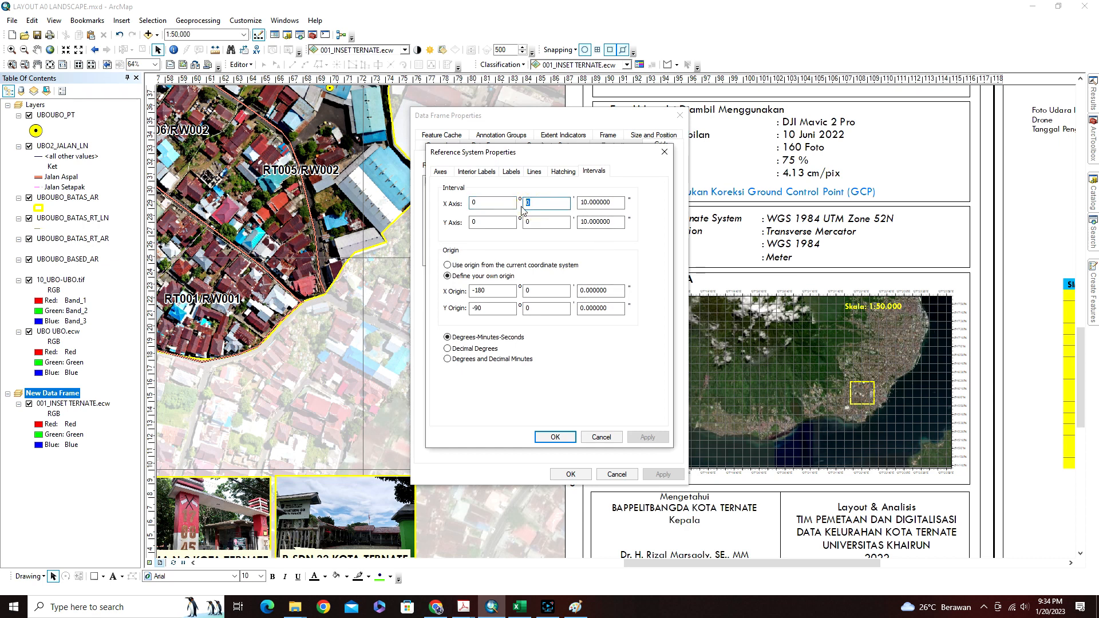
pyautogui.write('5')
pyautogui.doubleClick(533, 222)
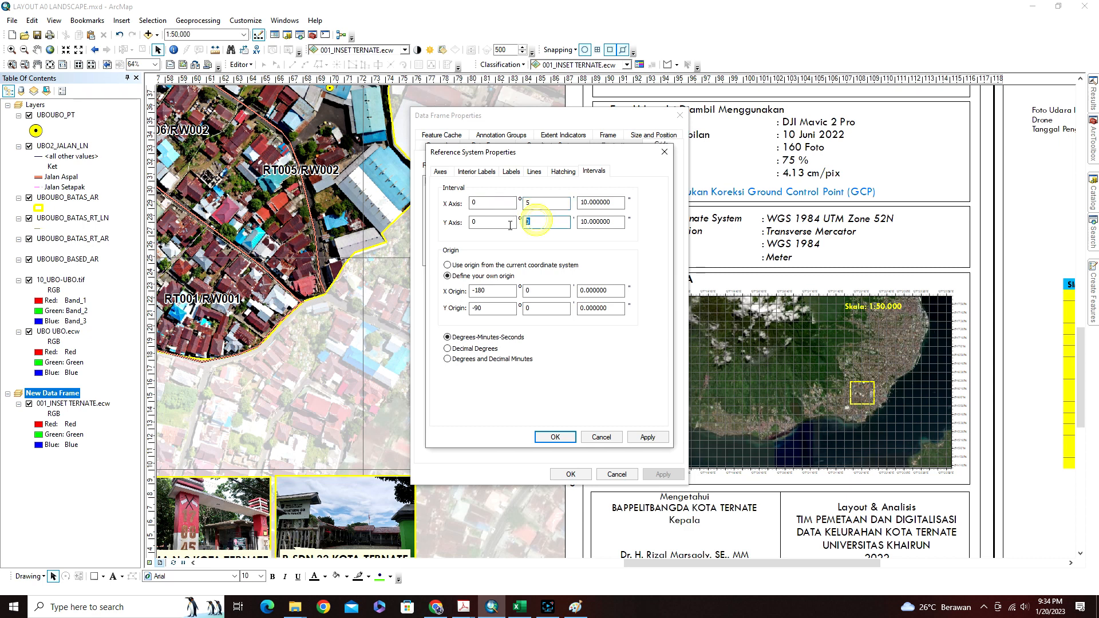
pyautogui.doubleClick(601, 202)
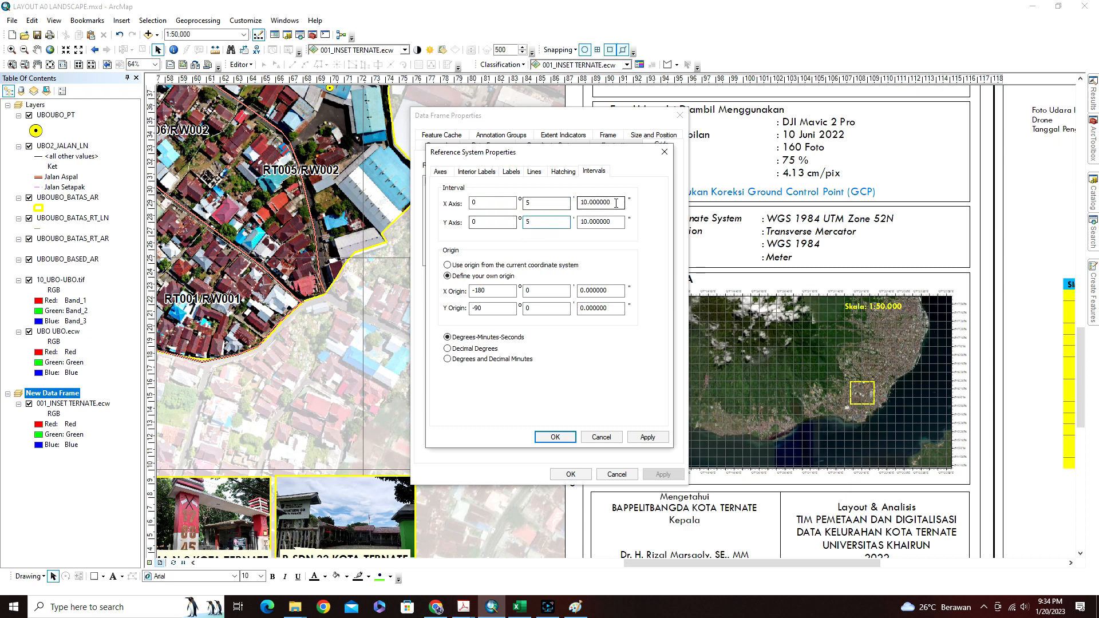
pyautogui.write('0')
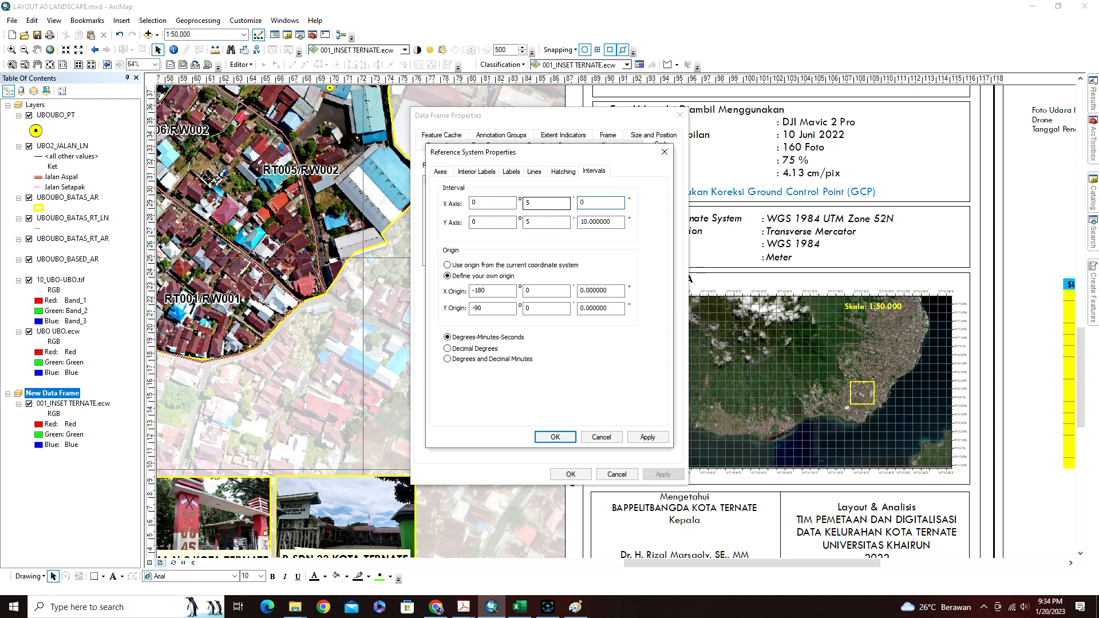
pyautogui.doubleClick(598, 221)
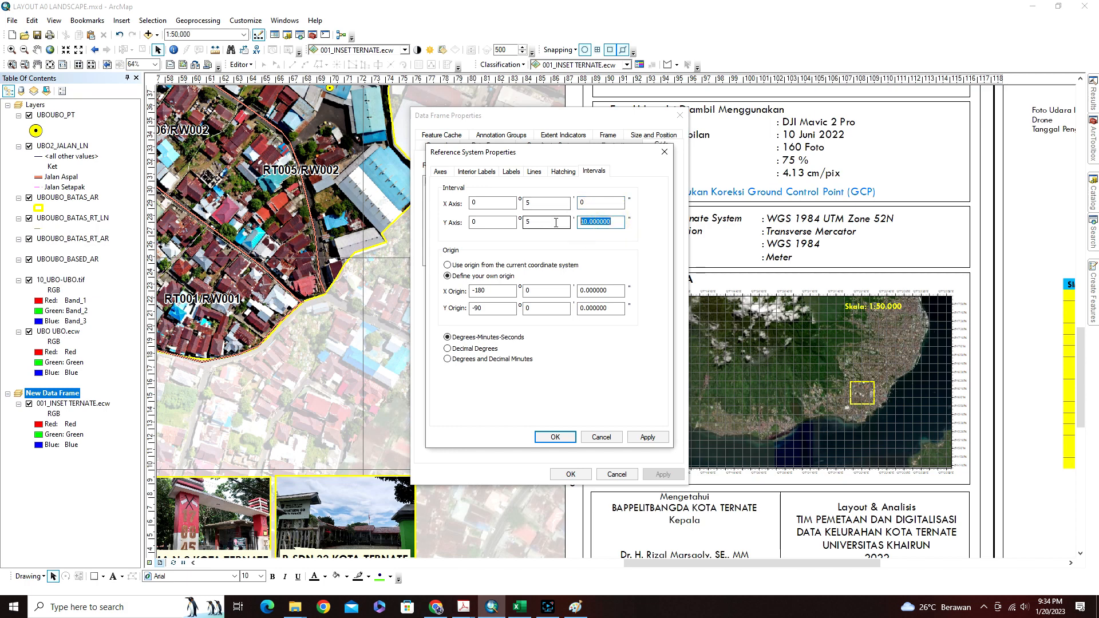
pyautogui.write('0')
pyautogui.click(555, 436)
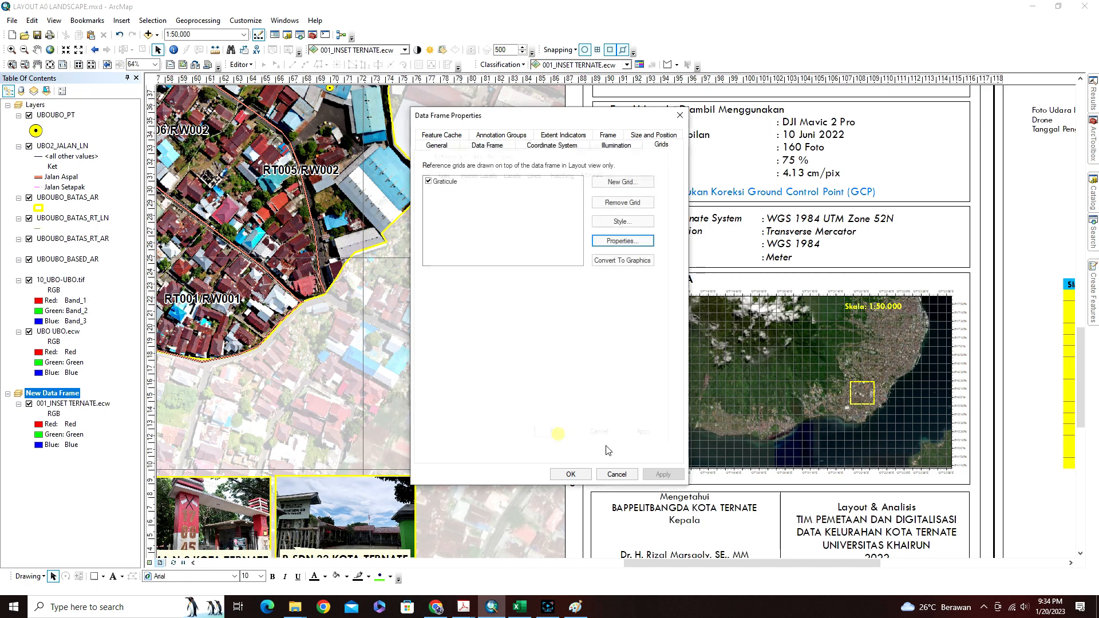
pyautogui.click(662, 474)
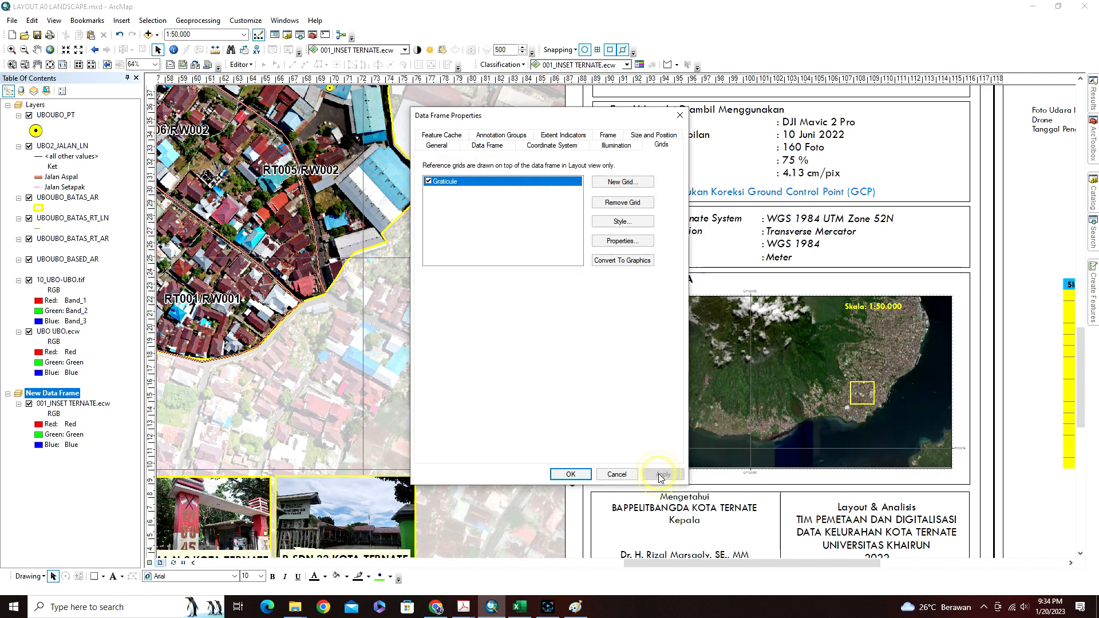
# Reduce the inset graticule's X and Y axis intervals to 1 minute.
pyautogui.click(622, 240)
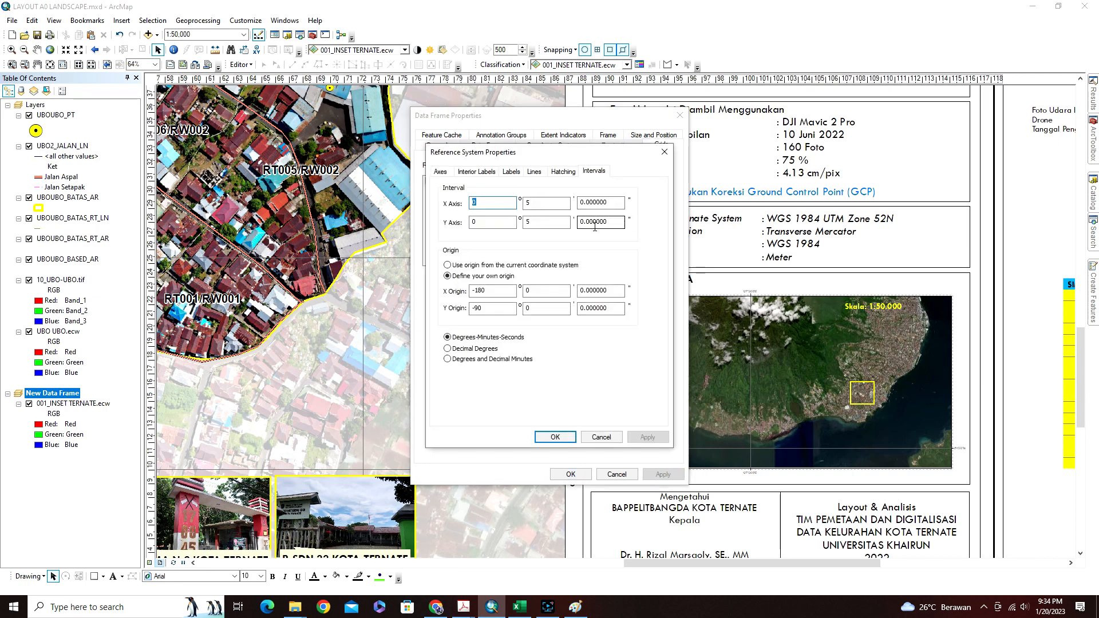
pyautogui.moveTo(539, 204); pyautogui.dragTo(523, 203)
pyautogui.write('1')
pyautogui.click(556, 437)
pyautogui.click(654, 474)
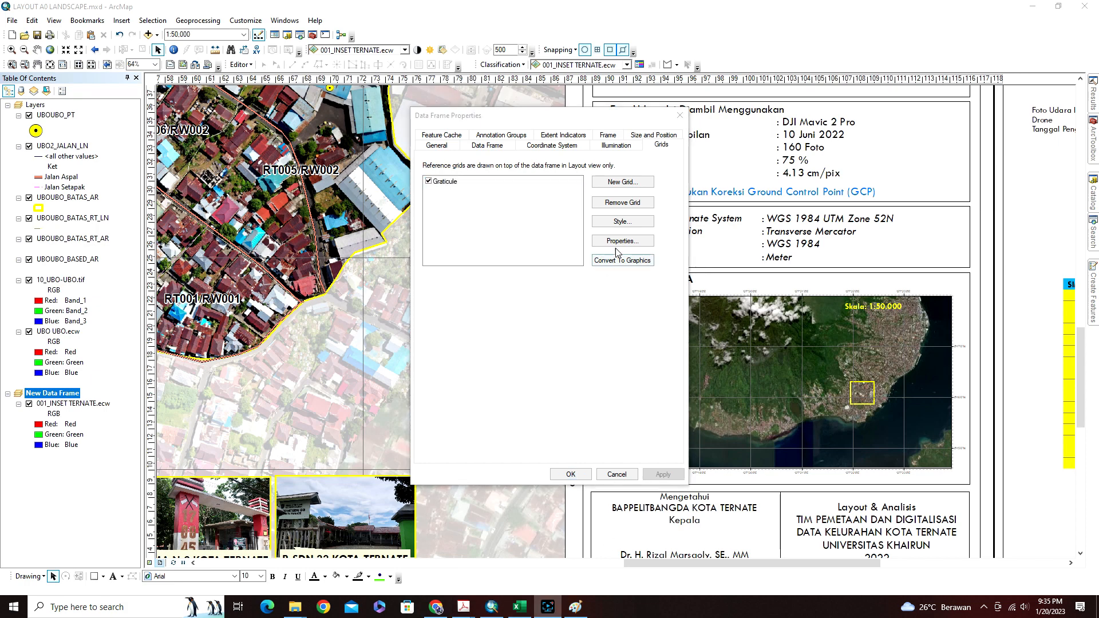
pyautogui.click(621, 242)
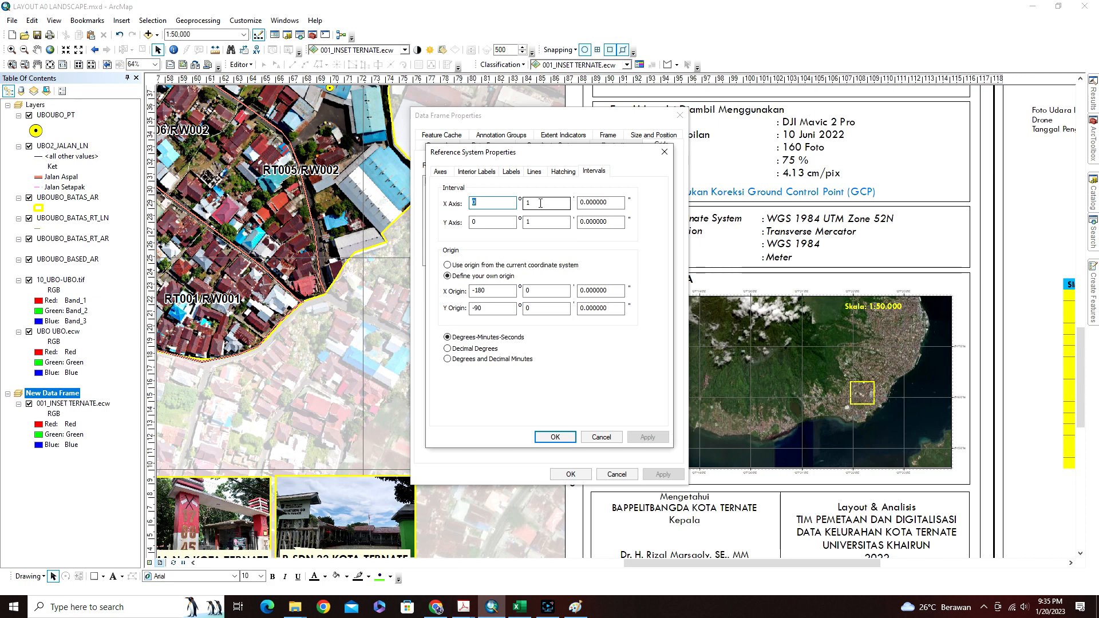
pyautogui.click(550, 435)
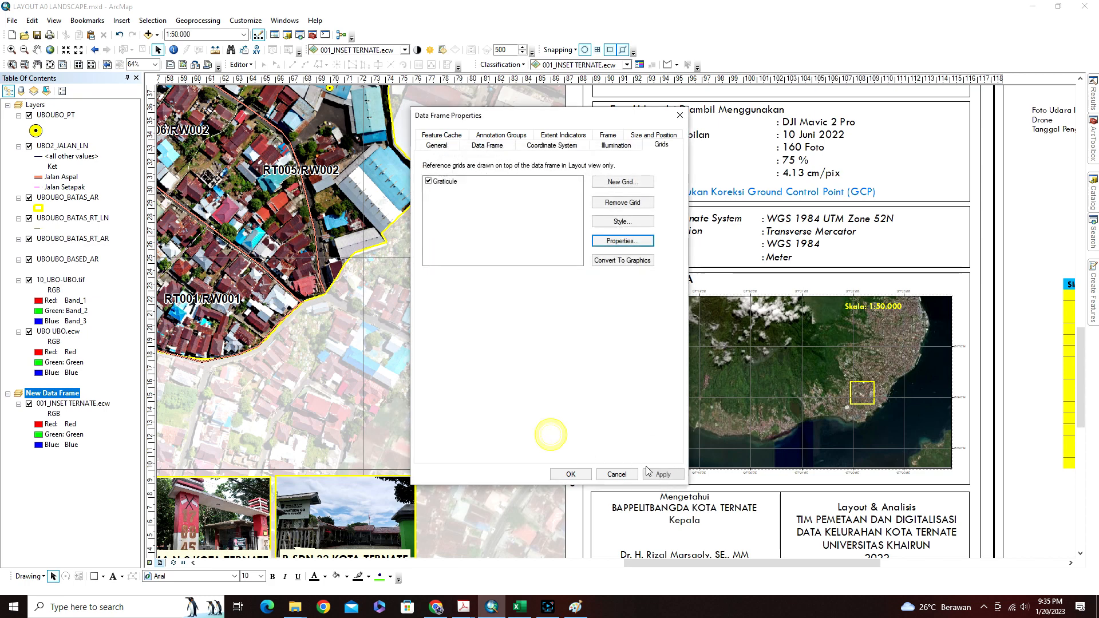
# Set the inset graticule's labels to size 8 and orient the left and right labels vertically.
pyautogui.click(622, 241)
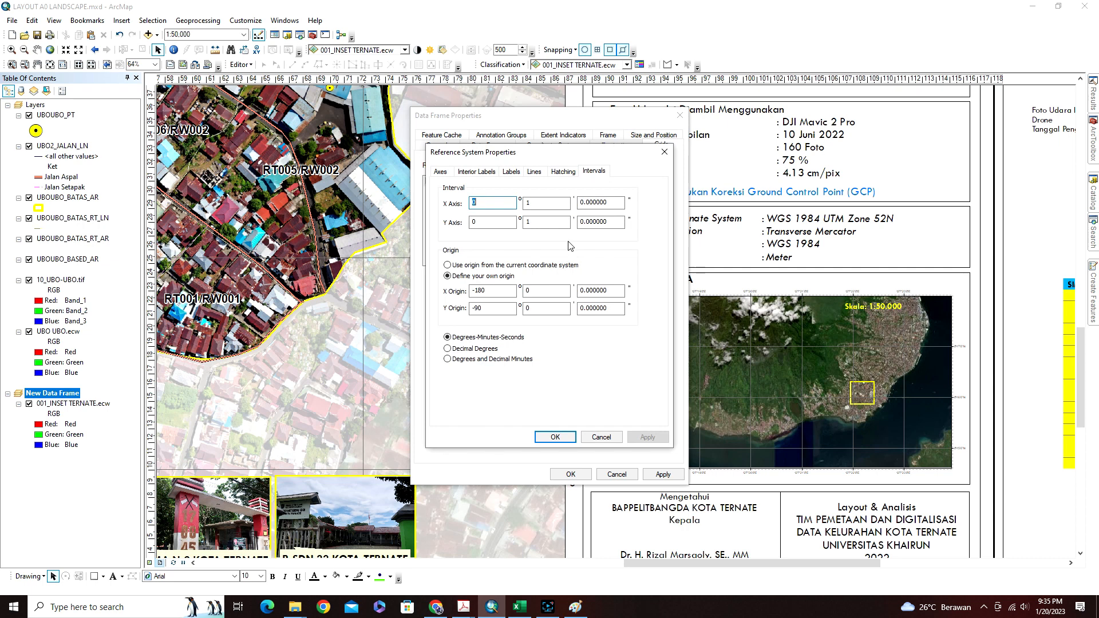
pyautogui.click(511, 172)
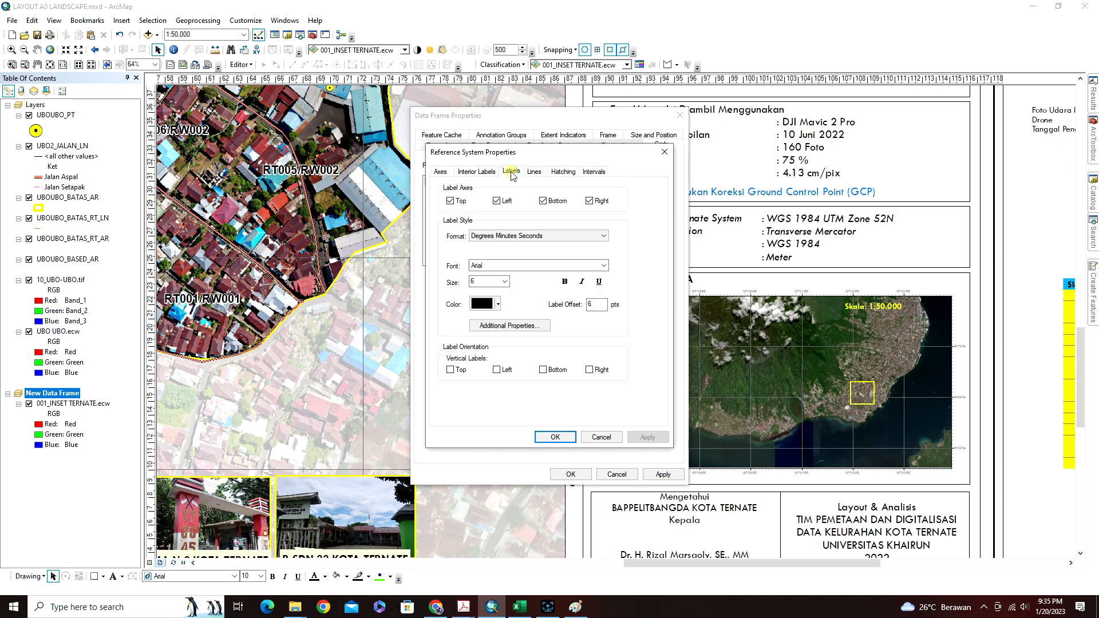
pyautogui.click(505, 282)
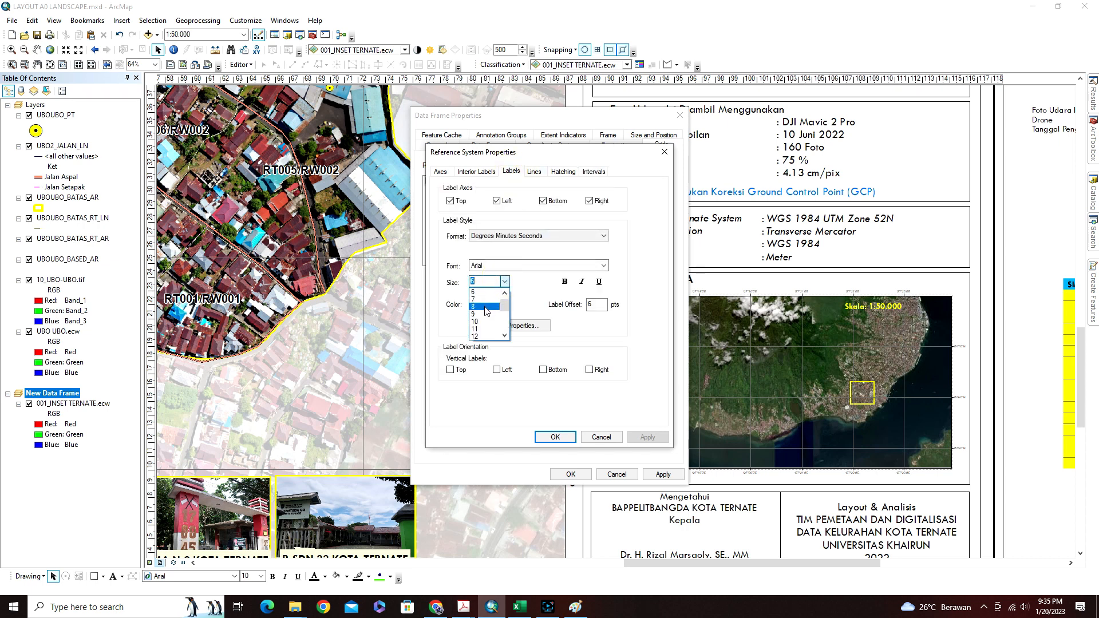
pyautogui.click(487, 310)
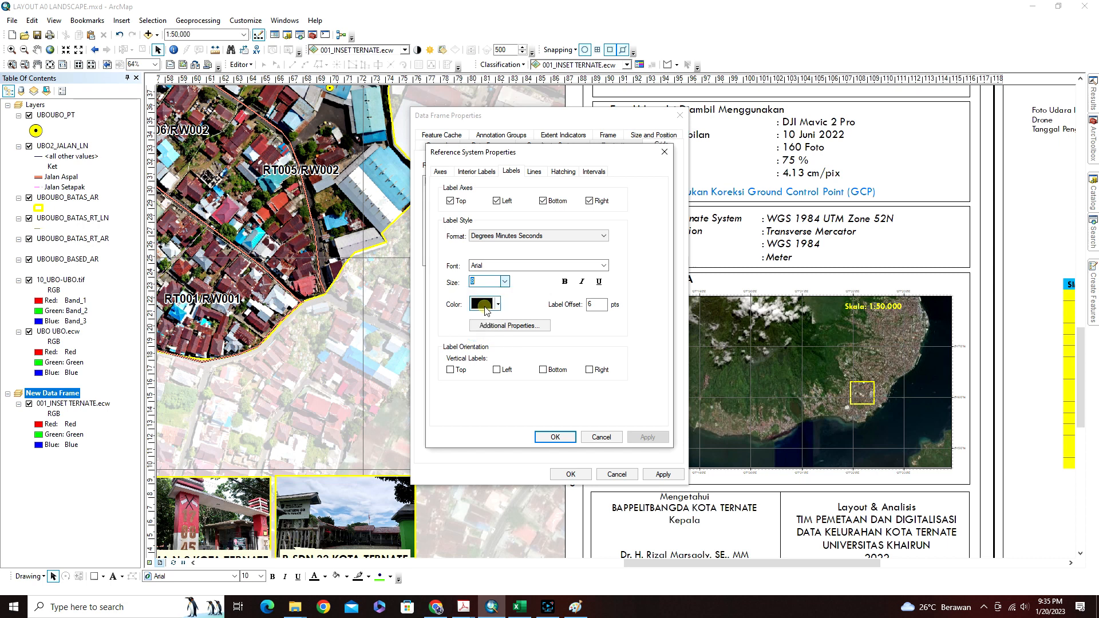
pyautogui.click(496, 370)
pyautogui.click(589, 369)
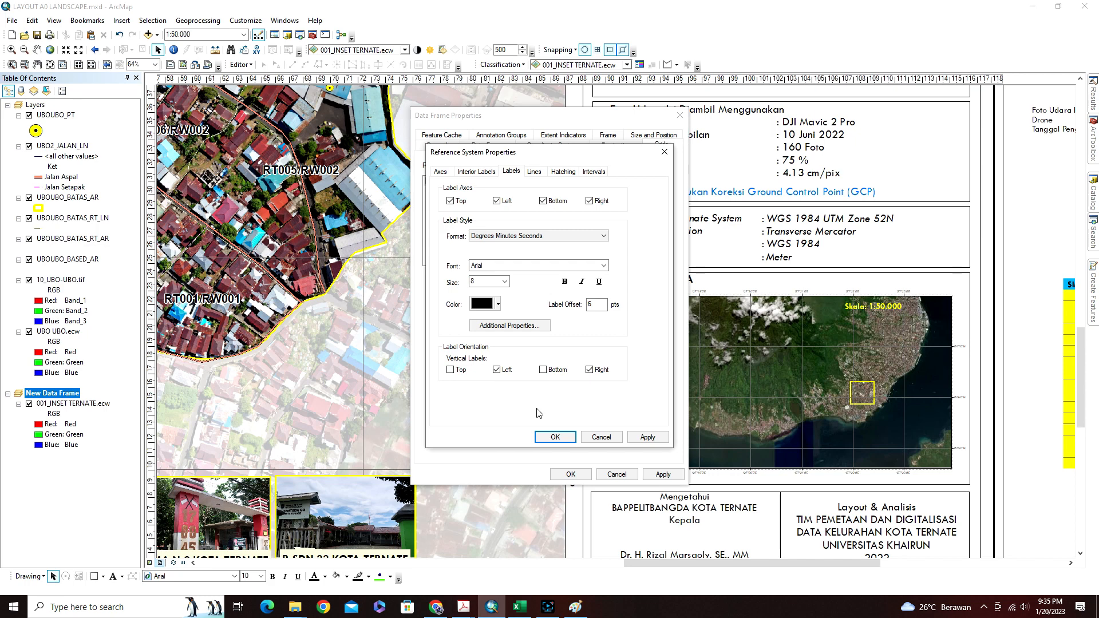
pyautogui.click(555, 437)
pyautogui.click(663, 474)
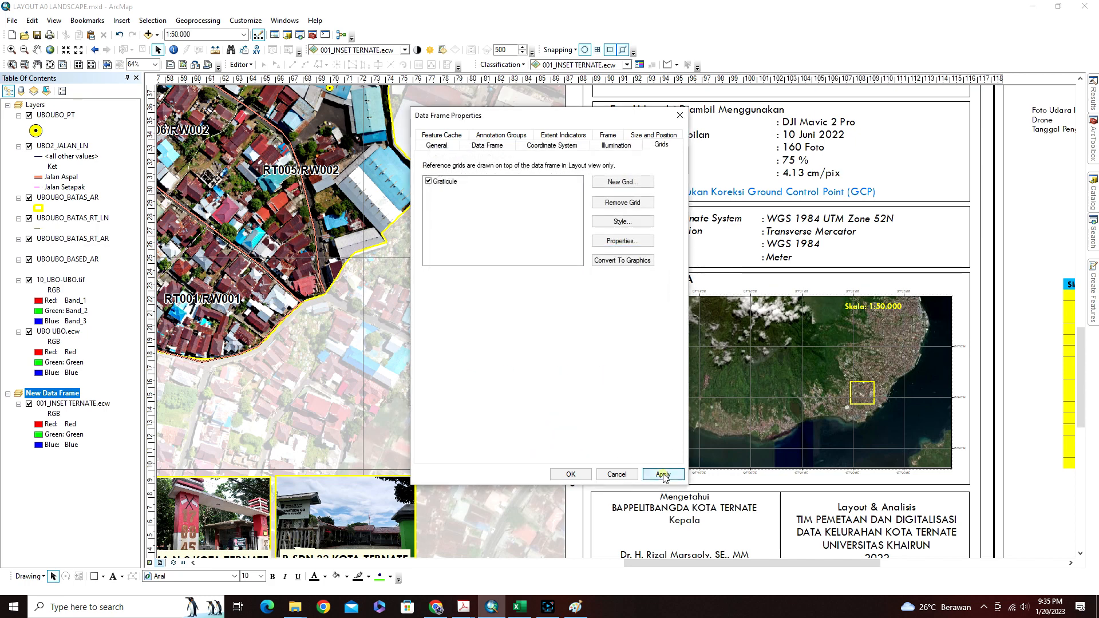
pyautogui.click(617, 475)
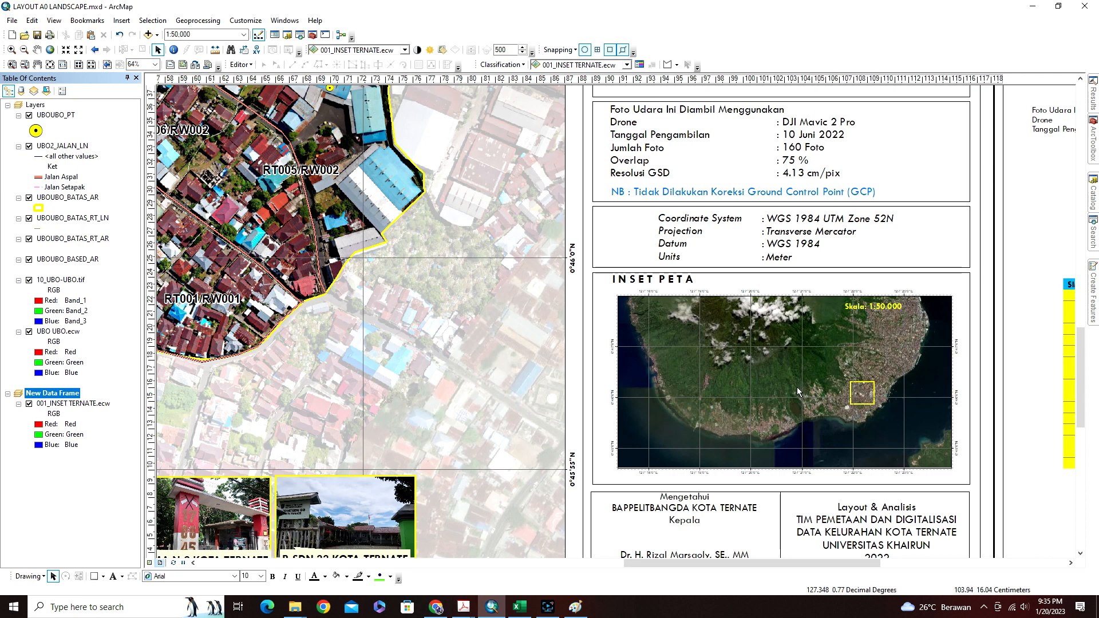
# Export the whole layout as LAYOUT A0 LANDSCAPE.pdf into the VIDIO YOUTUBE\100_LAYOUT PETA DESA folder on Local Disk (G:).
pyautogui.click(50, 64)
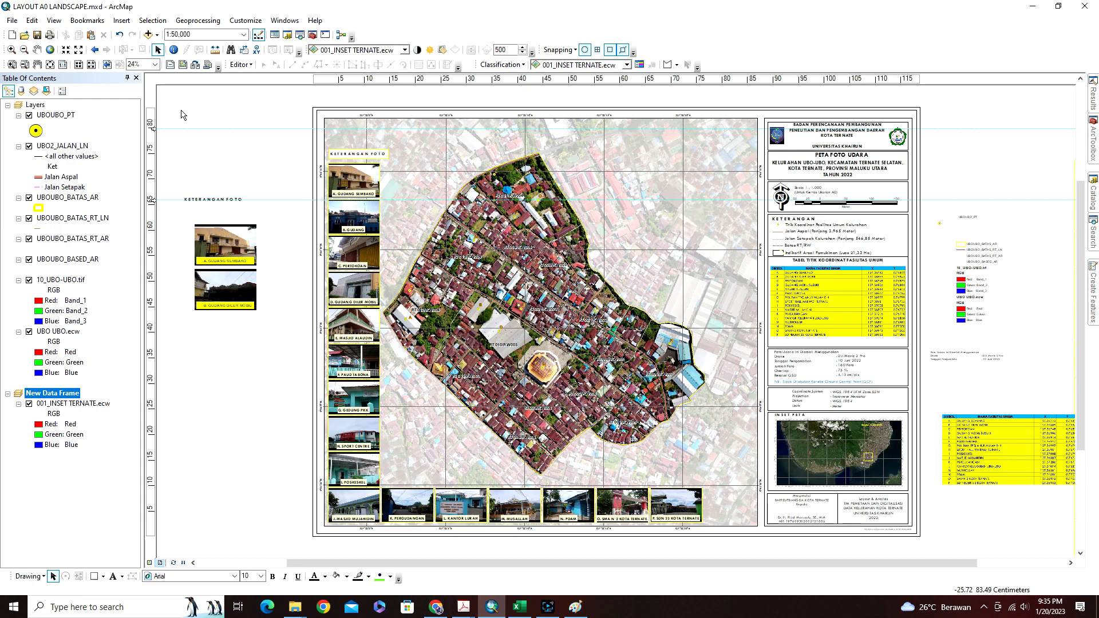
pyautogui.click(9, 21)
pyautogui.click(33, 192)
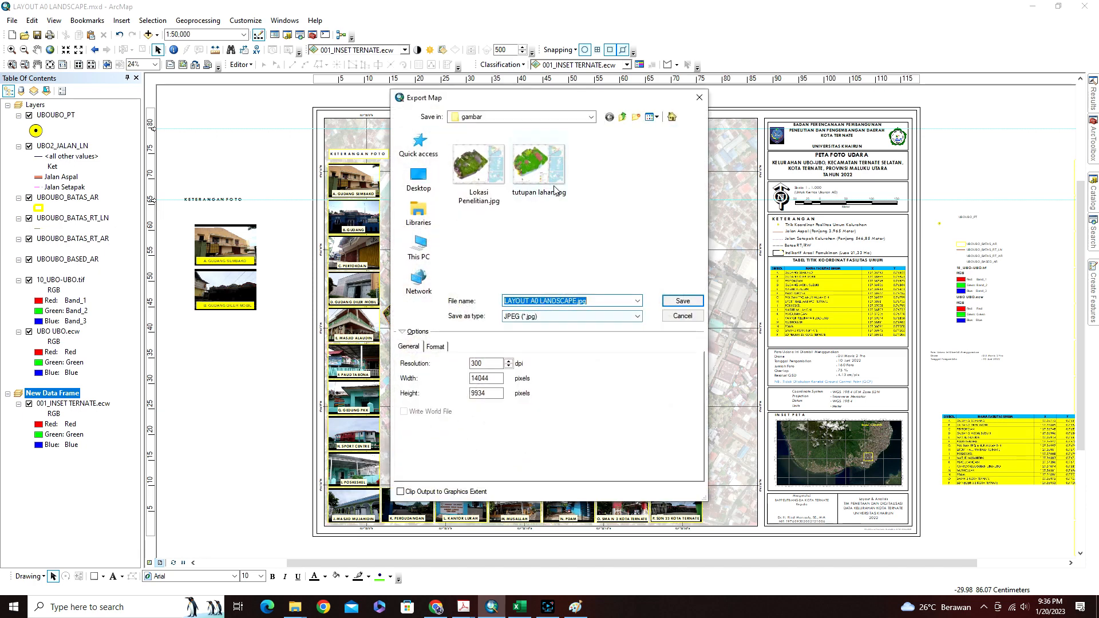
pyautogui.click(571, 116)
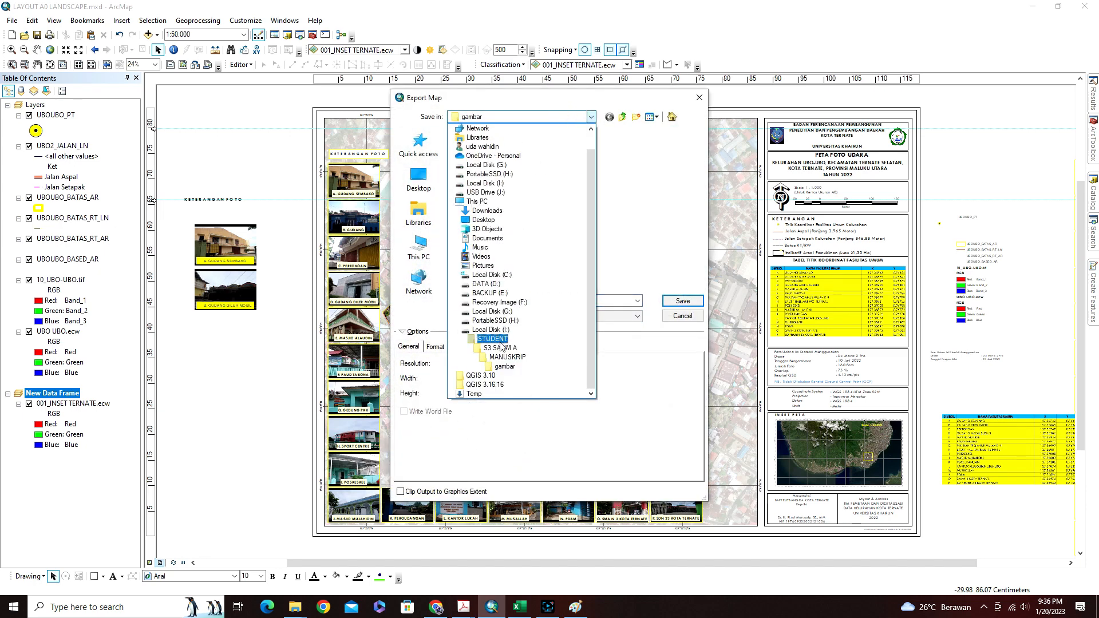
pyautogui.click(505, 314)
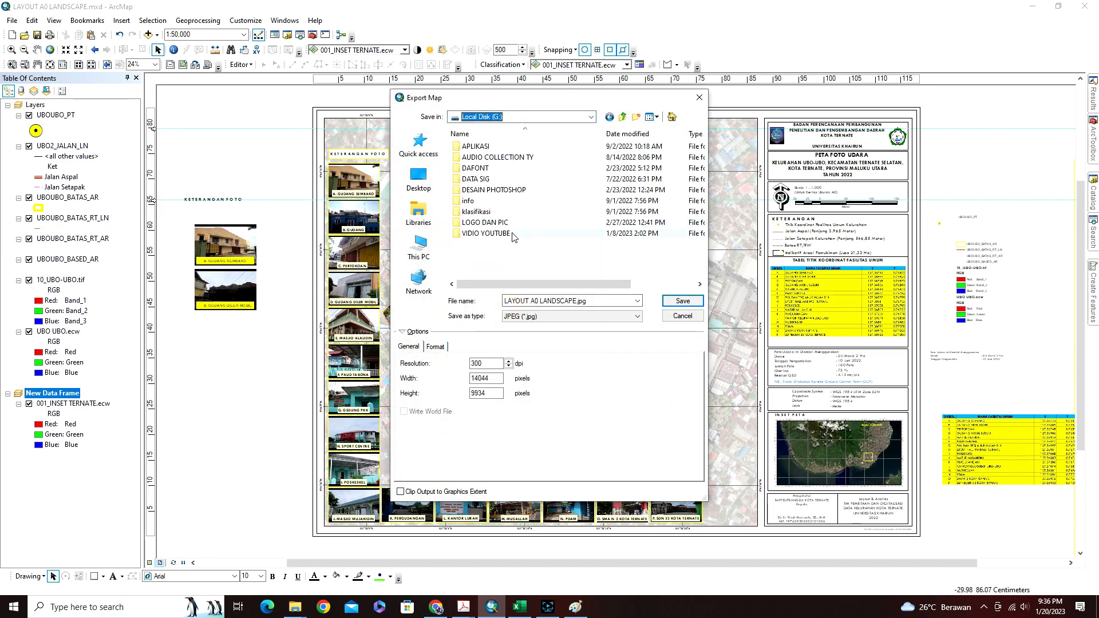
pyautogui.doubleClick(514, 235)
pyautogui.scroll(-10, 584, 217)
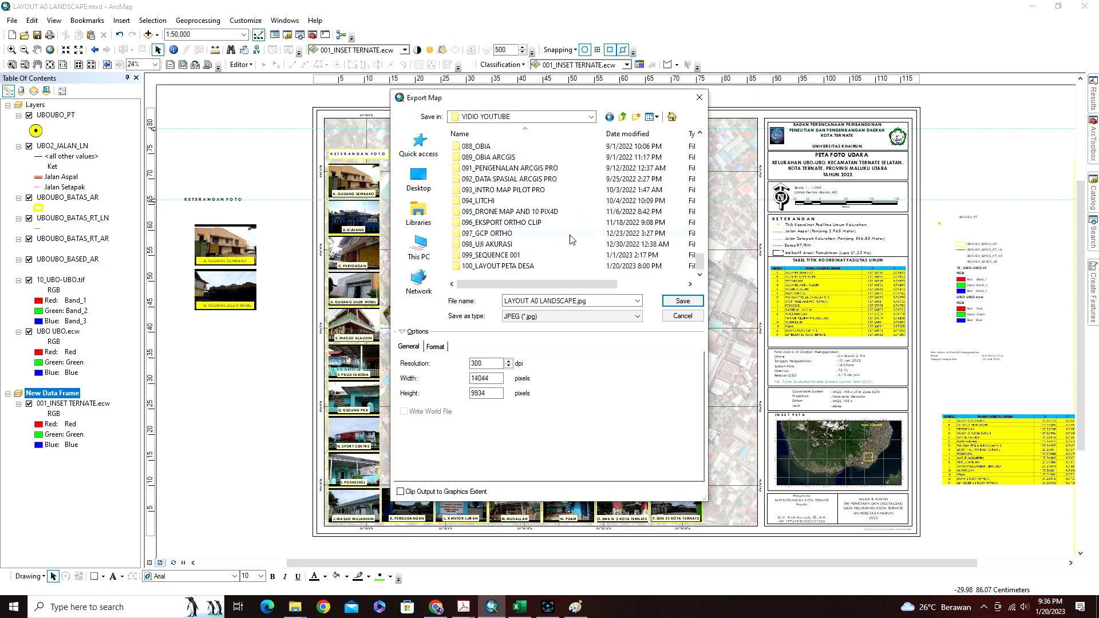
pyautogui.doubleClick(512, 269)
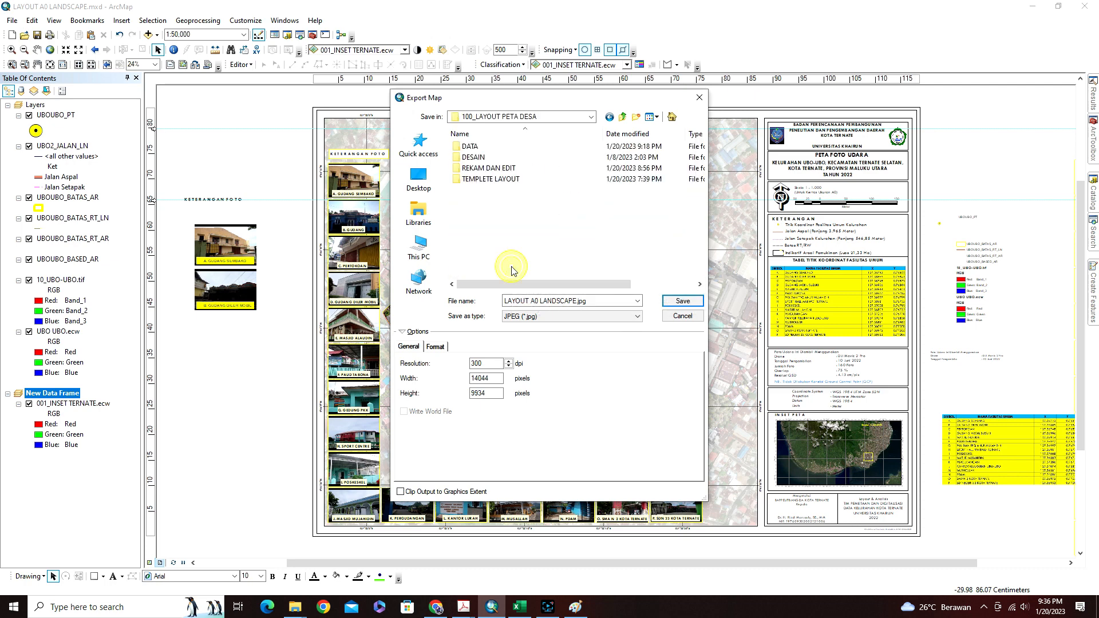
pyautogui.click(541, 317)
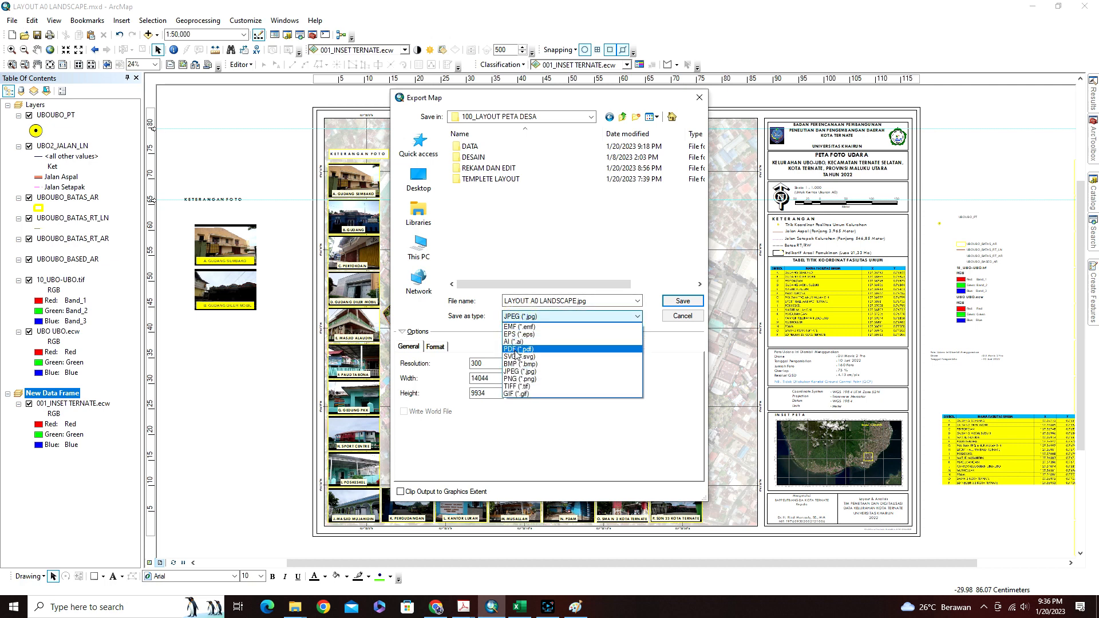
pyautogui.click(511, 349)
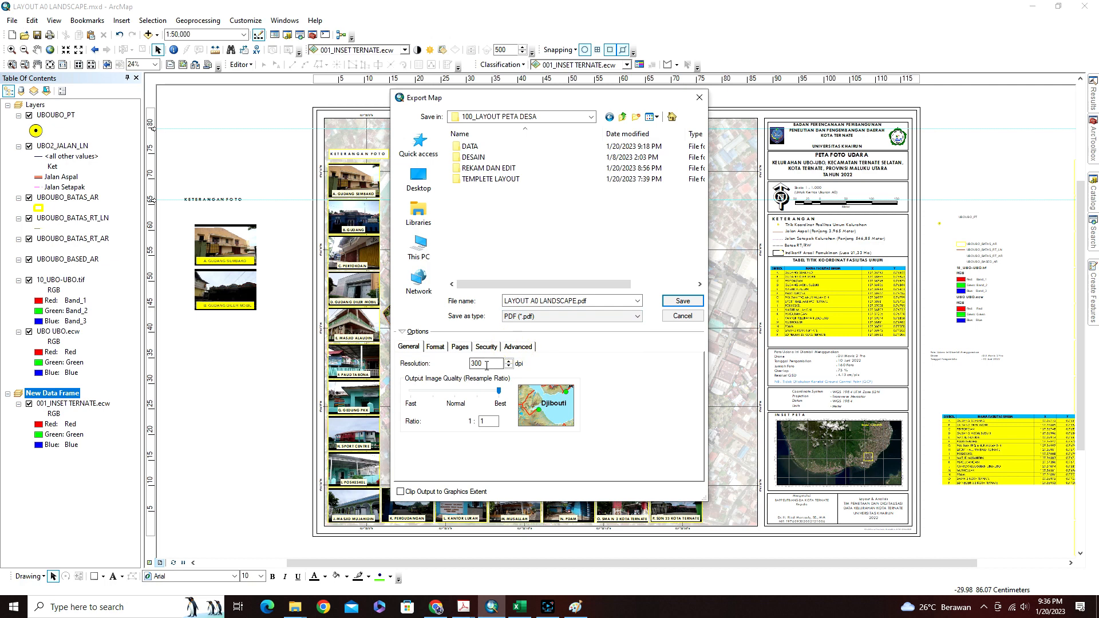
pyautogui.click(680, 302)
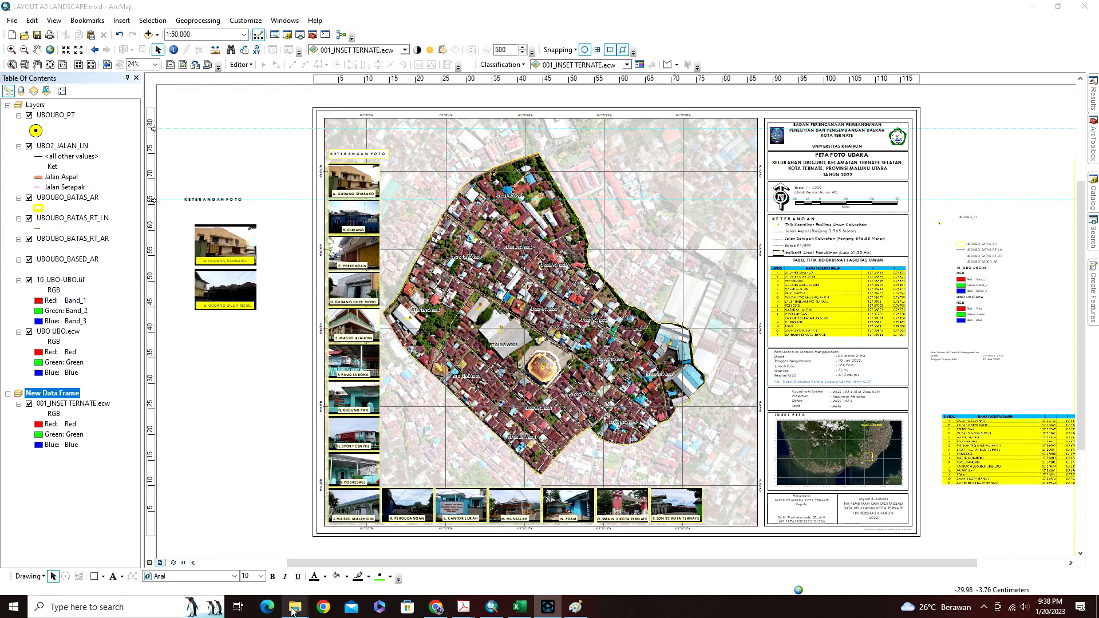
# Open the exported LAYOUT A0 LANDSCAPE.pdf from its folder, check the full page, close it and return to ArcMap.
pyautogui.moveTo(295, 611)
pyautogui.click(172, 567)
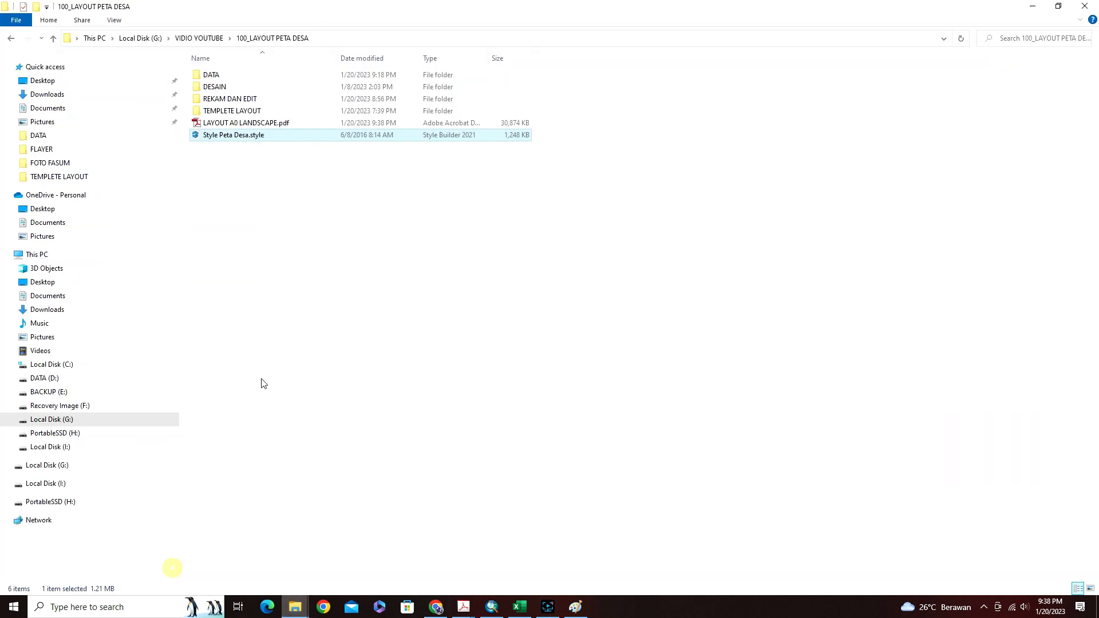
pyautogui.doubleClick(232, 124)
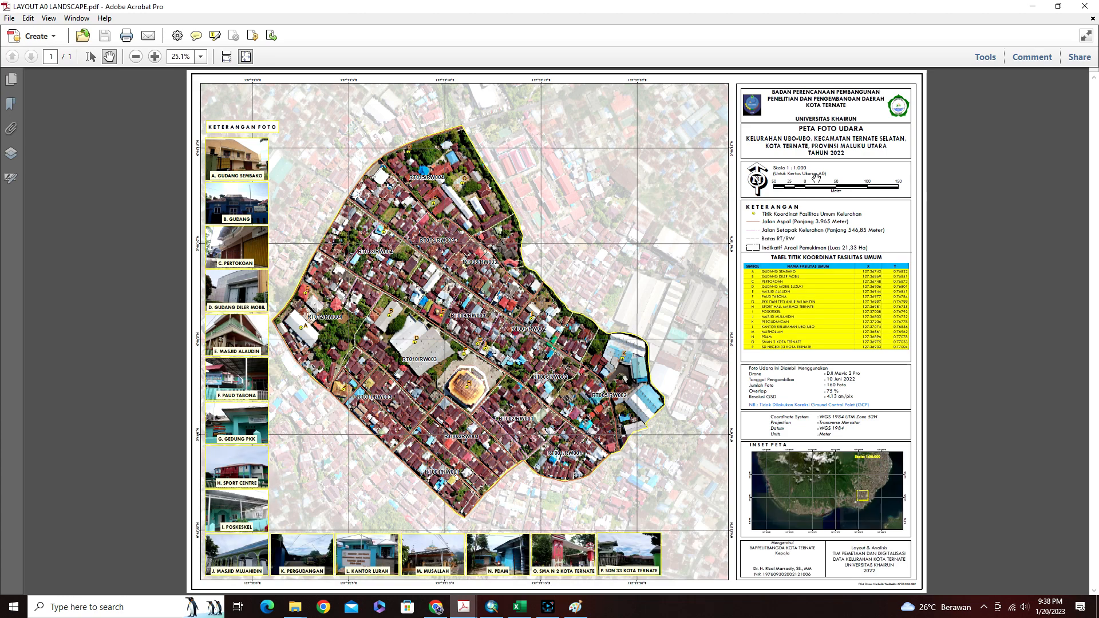
pyautogui.click(1088, 9)
pyautogui.click(487, 610)
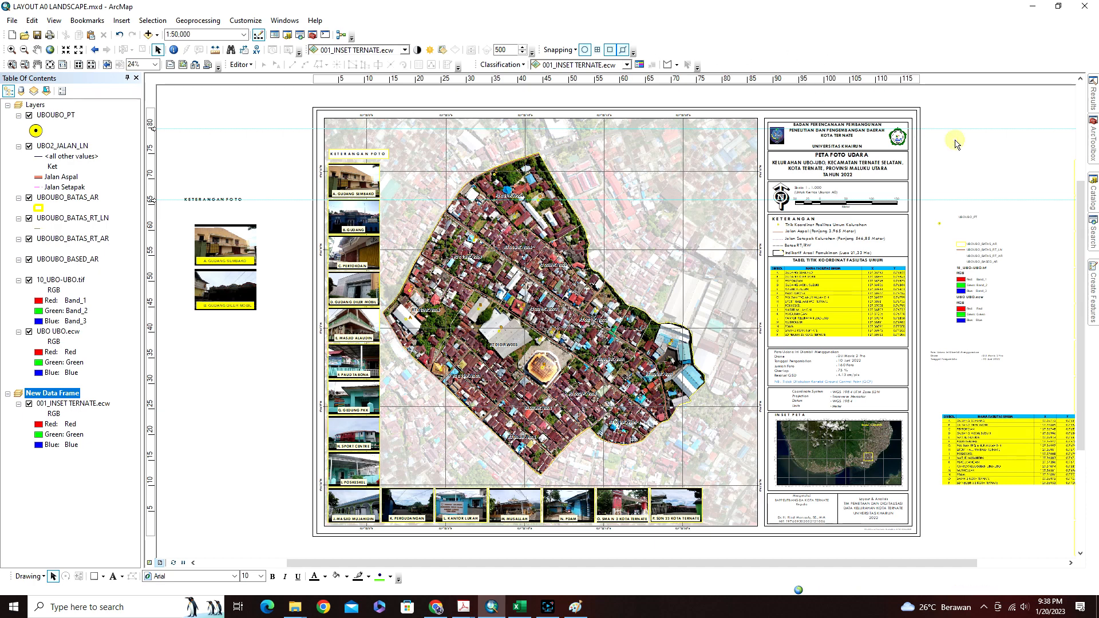
# Insert 522px-Coat_of_arms_of_North_Maluku.png from the LOGO folder on BACKUP (E:) and place it, reduced to a small logo, off the page beside the title block.
pyautogui.click(121, 23)
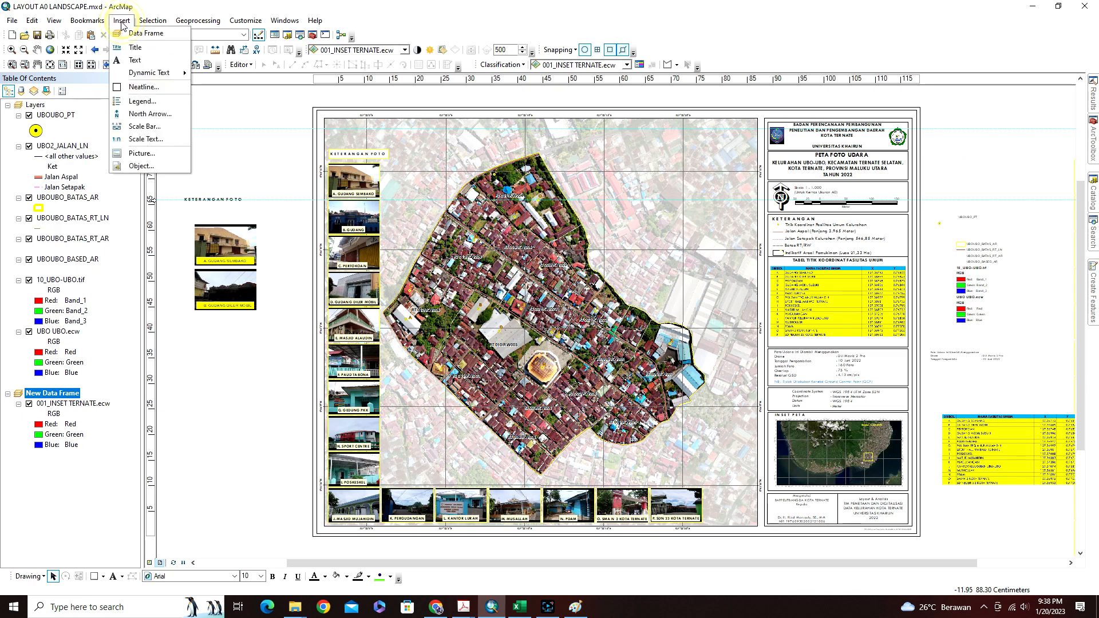
pyautogui.click(141, 154)
pyautogui.click(504, 204)
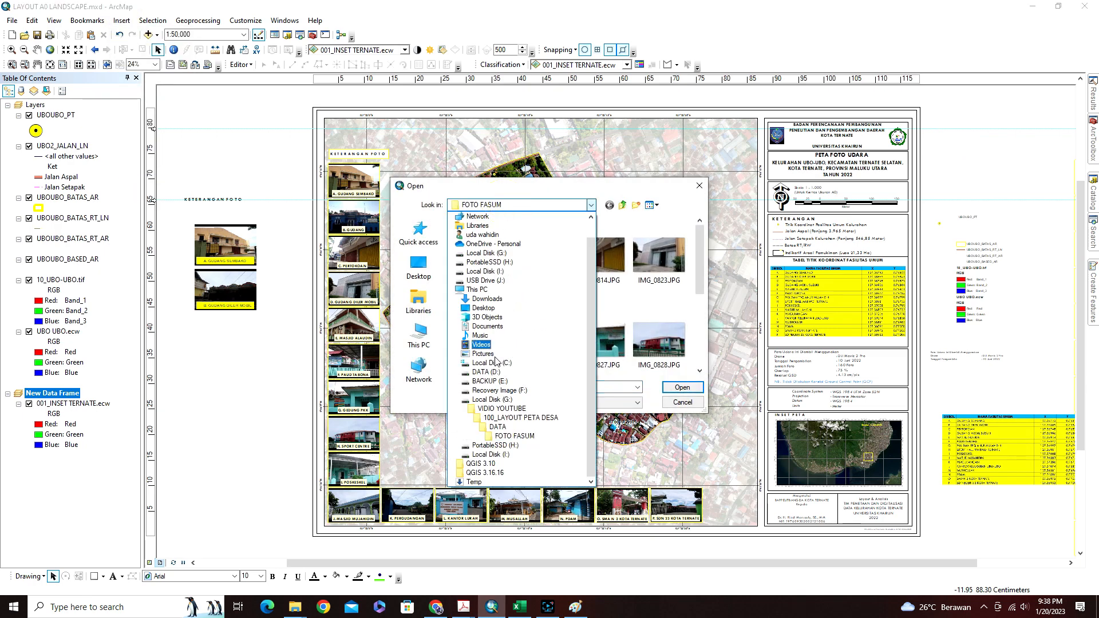
pyautogui.click(494, 381)
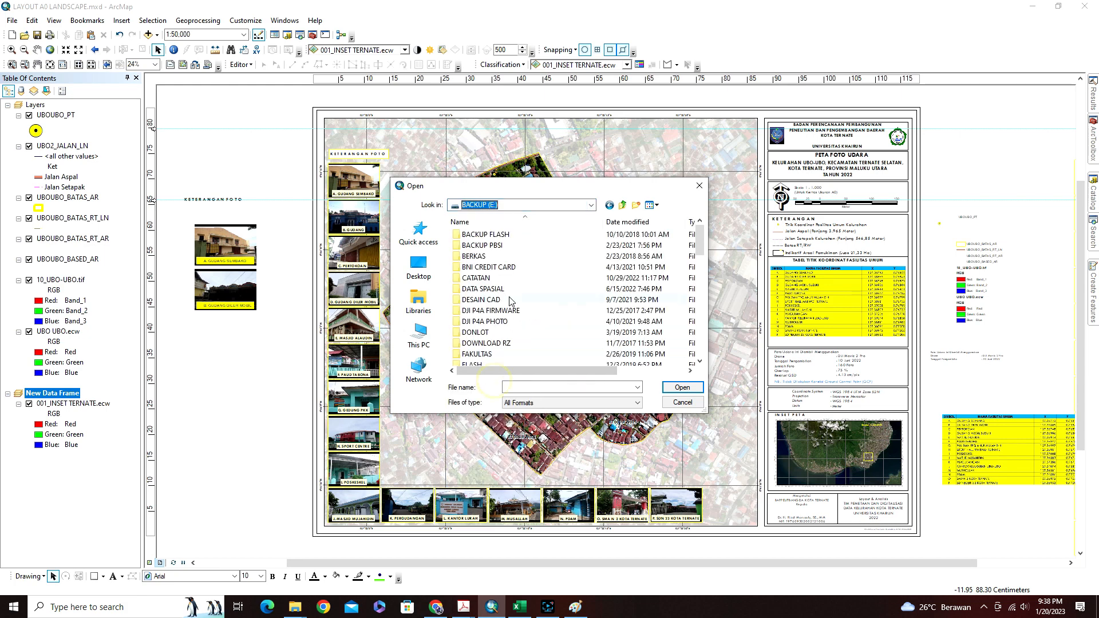
pyautogui.doubleClick(470, 335)
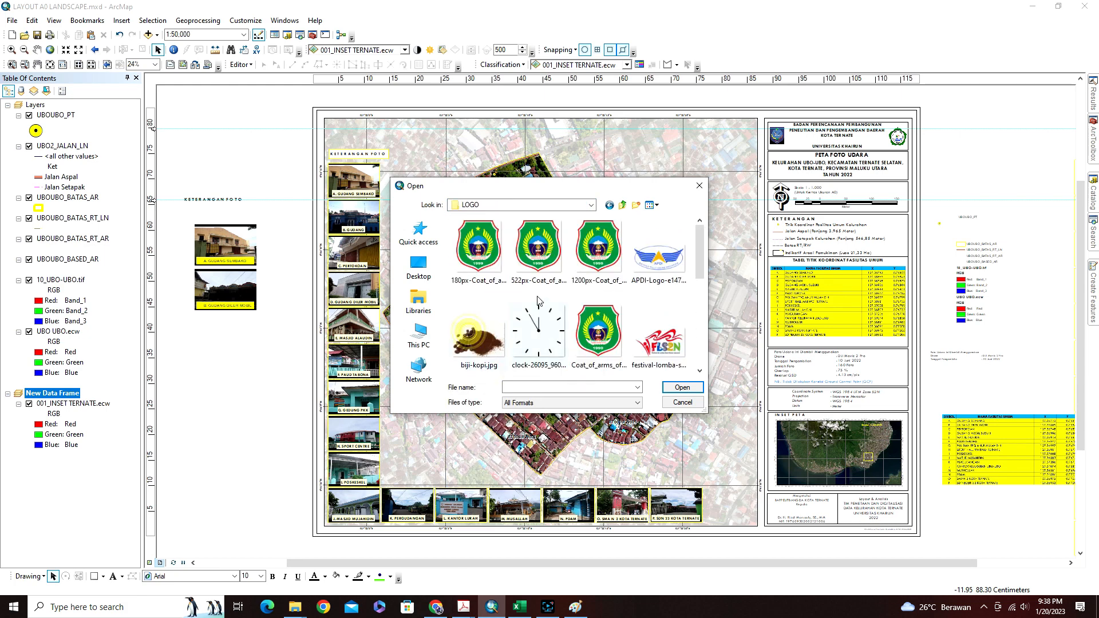
pyautogui.click(534, 247)
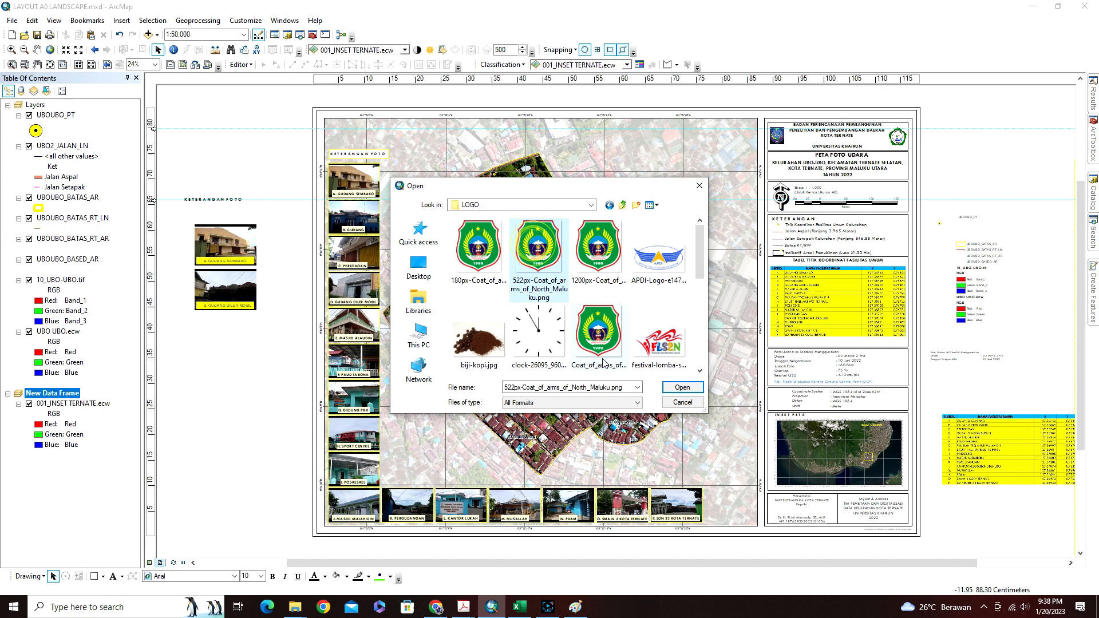
pyautogui.click(682, 388)
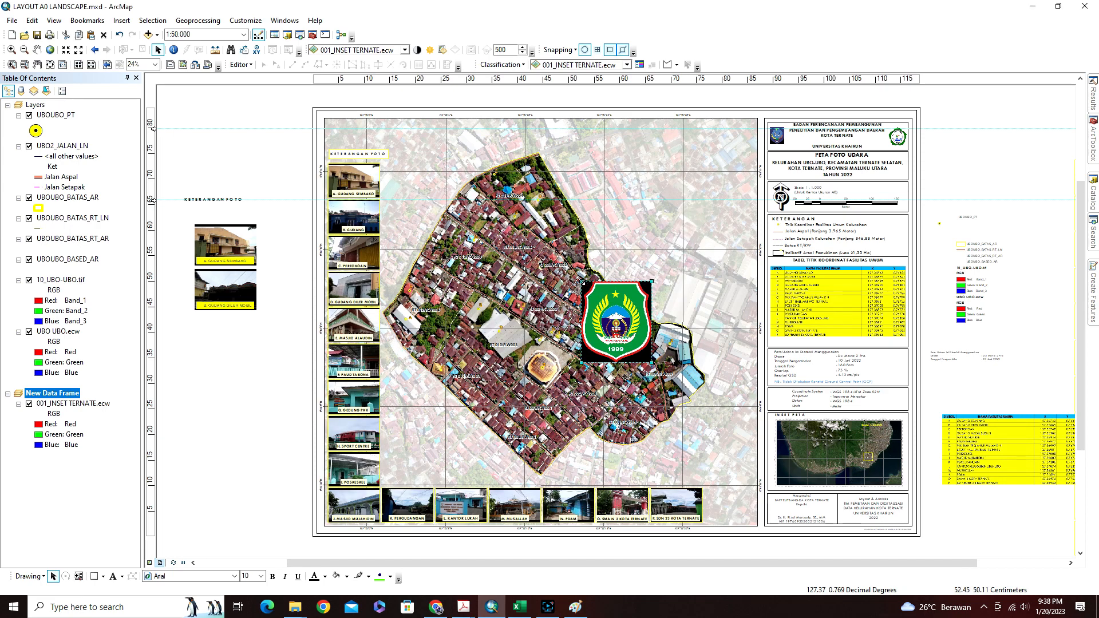
pyautogui.moveTo(628, 326); pyautogui.dragTo(945, 129)
pyautogui.click(976, 147)
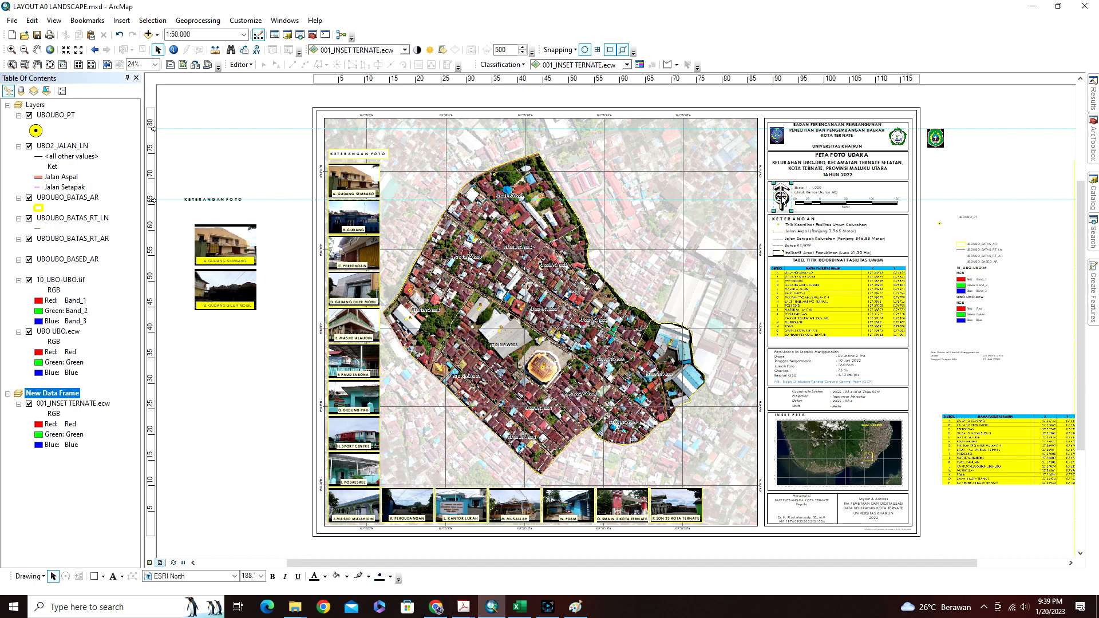
# Review the available north arrow and scale bar styles without inserting either element.
pyautogui.click(834, 205)
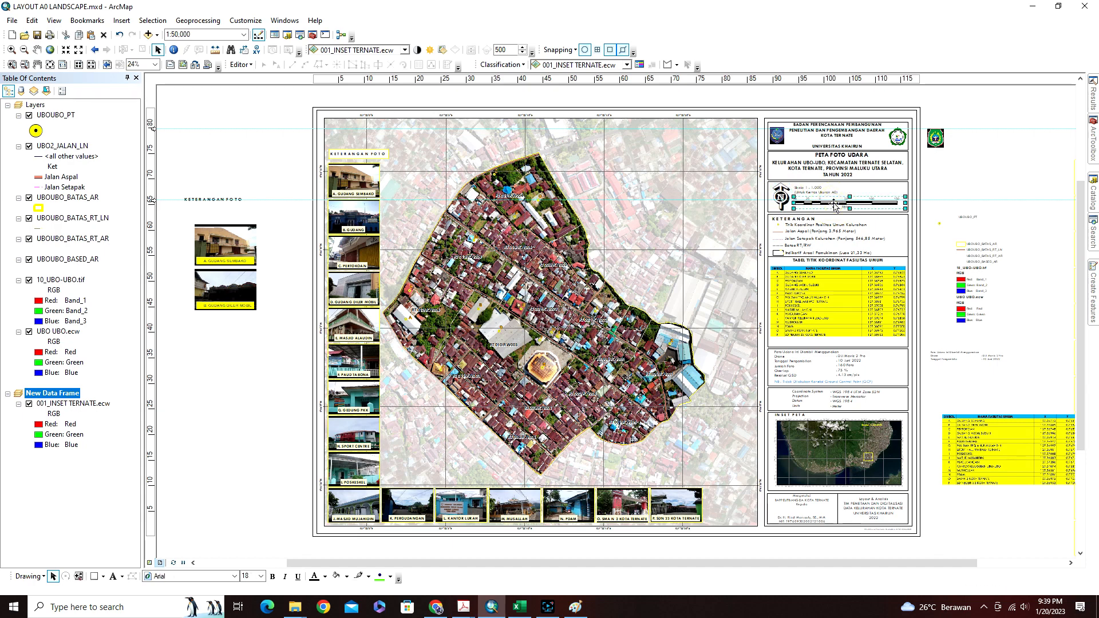
pyautogui.click(119, 21)
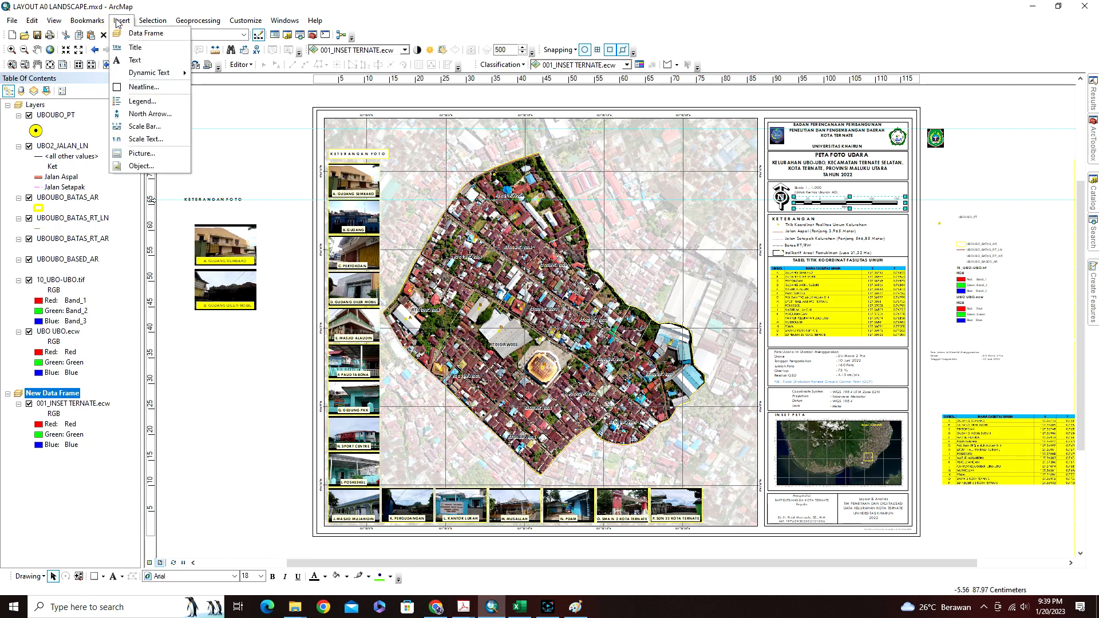
pyautogui.click(132, 113)
pyautogui.click(265, 261)
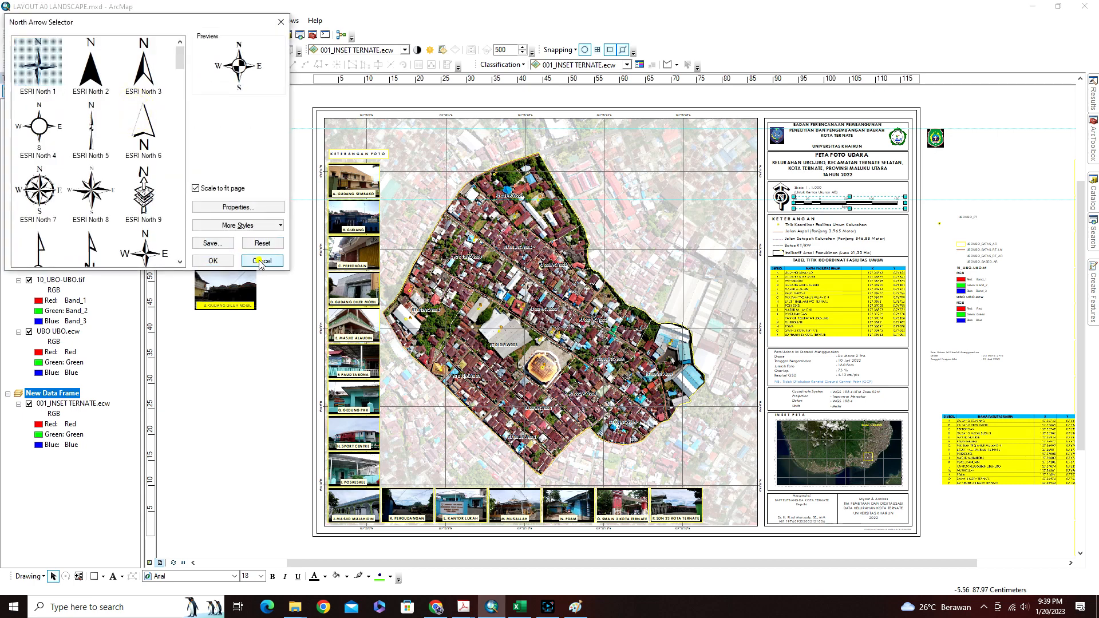
pyautogui.click(123, 21)
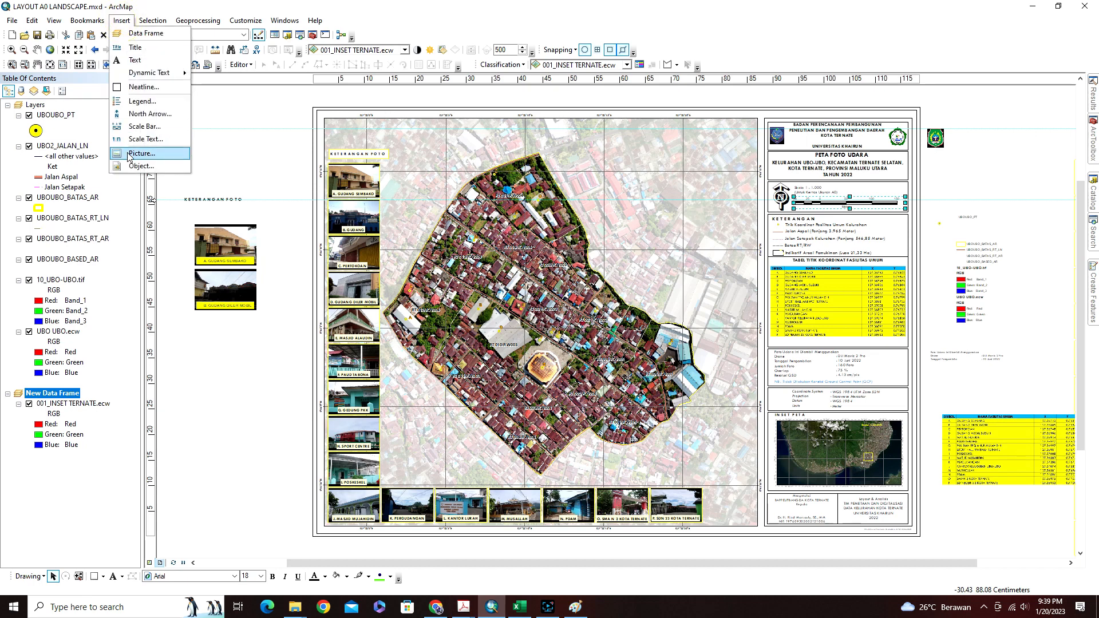
pyautogui.click(150, 126)
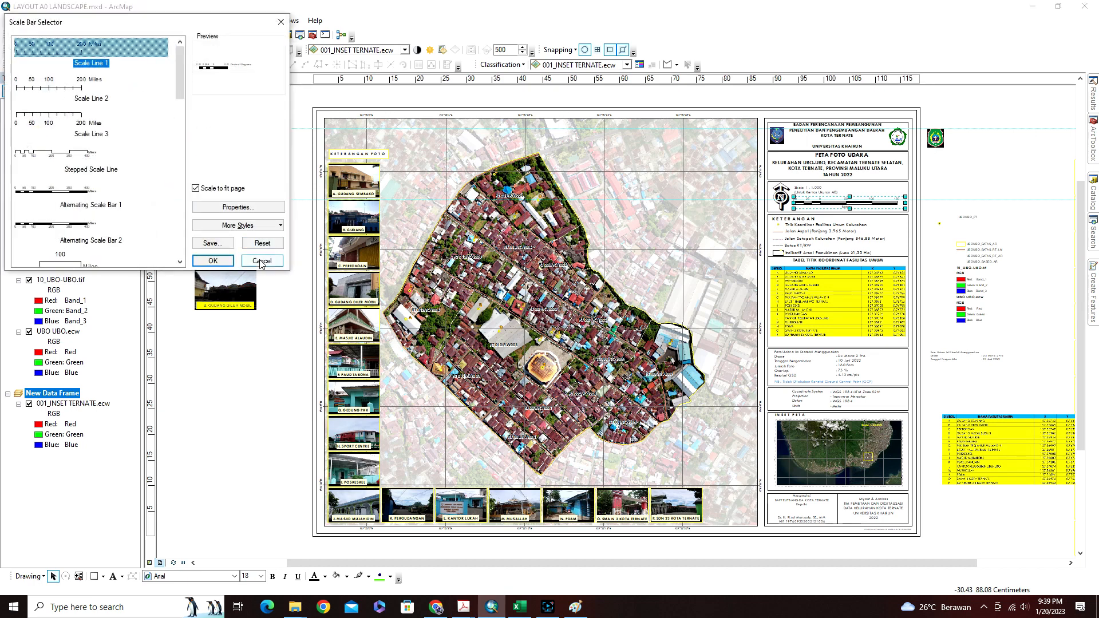
pyautogui.click(261, 261)
# Review the label and interval settings of the main Layers data frame's graticule without changing them.
pyautogui.click(340, 132)
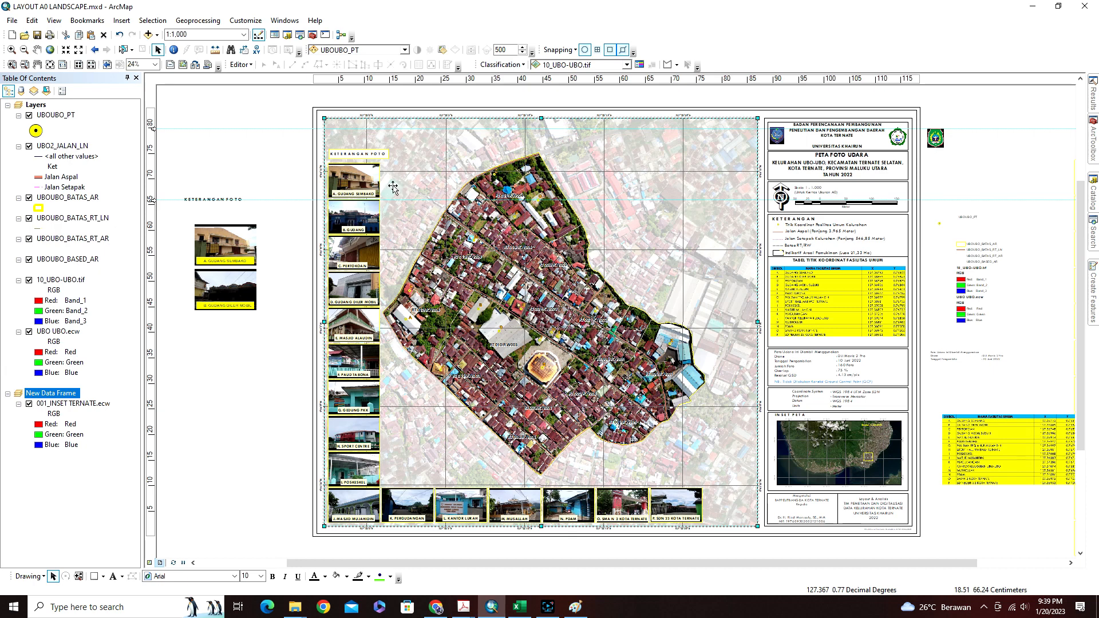
pyautogui.doubleClick(36, 105)
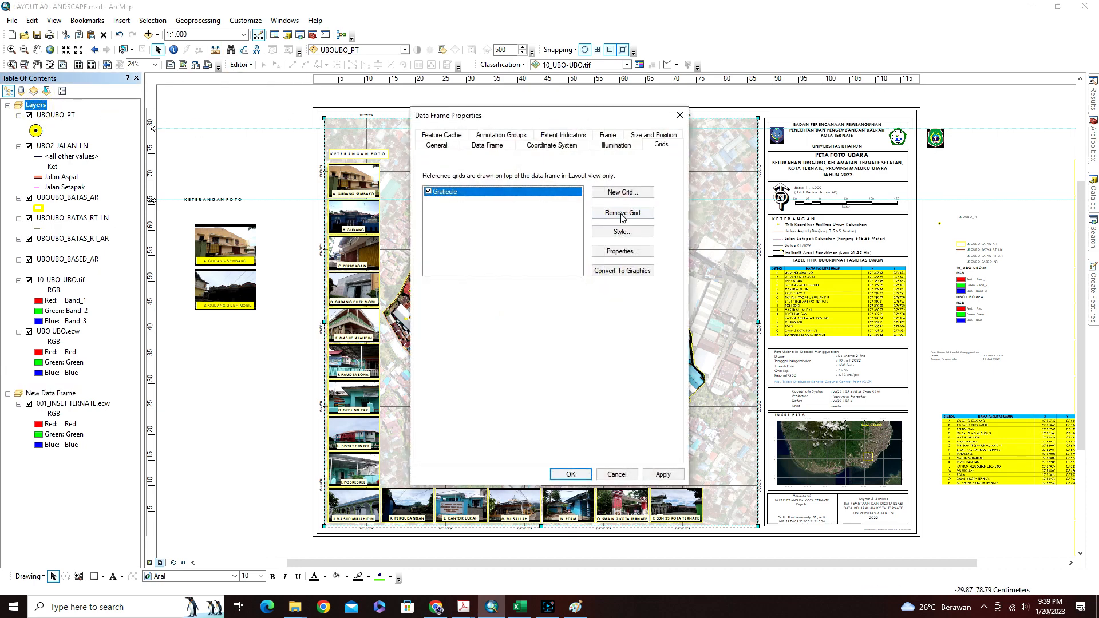
pyautogui.click(622, 252)
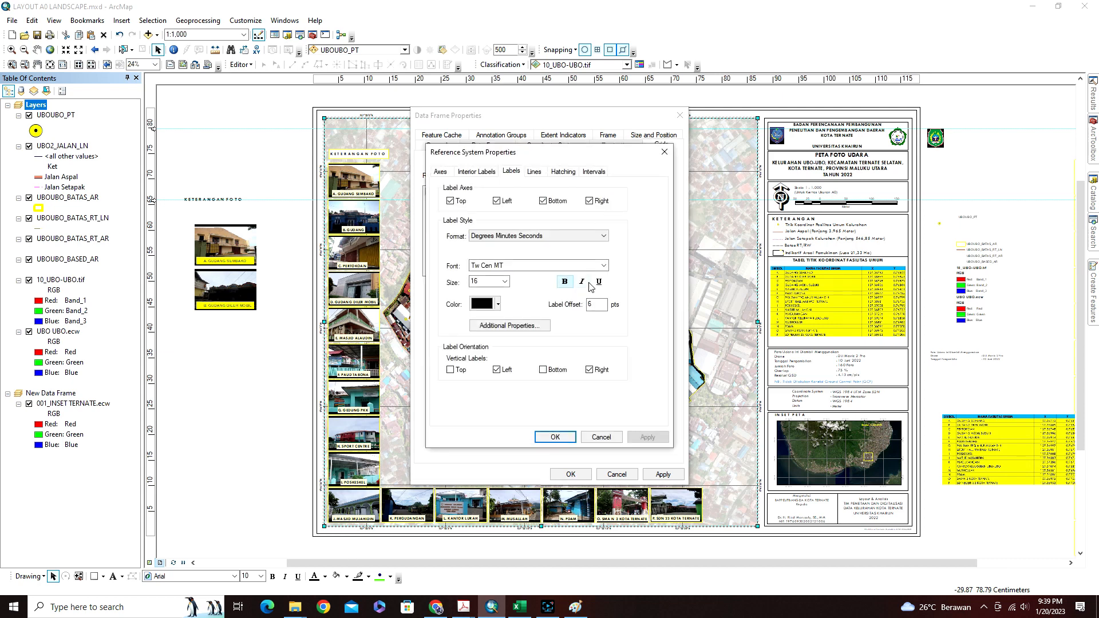
pyautogui.click(594, 172)
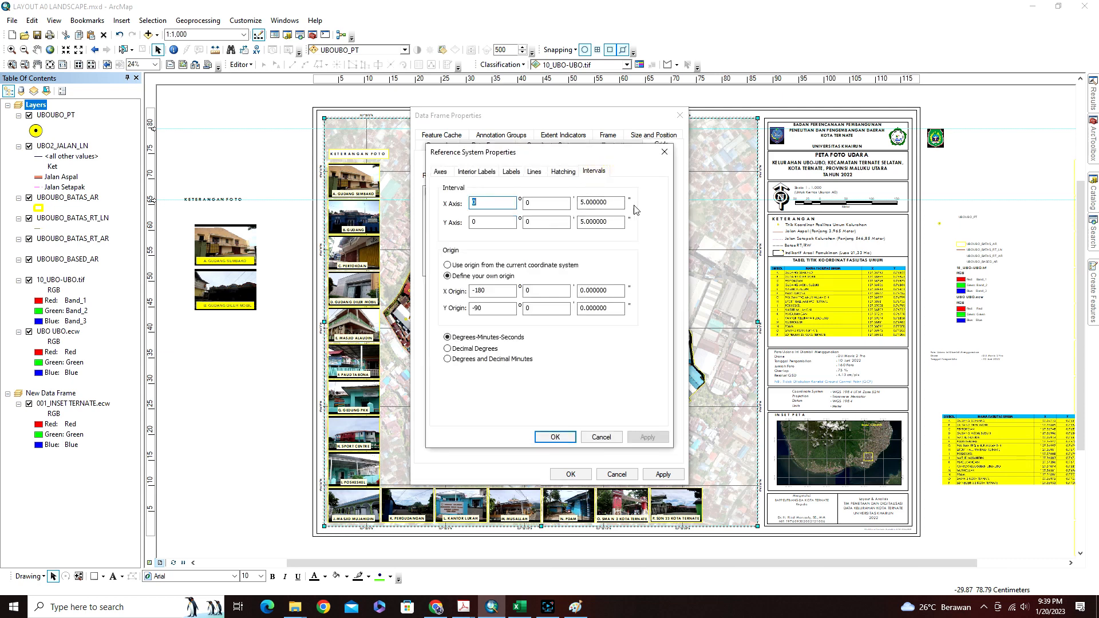
pyautogui.click(601, 436)
pyautogui.click(571, 474)
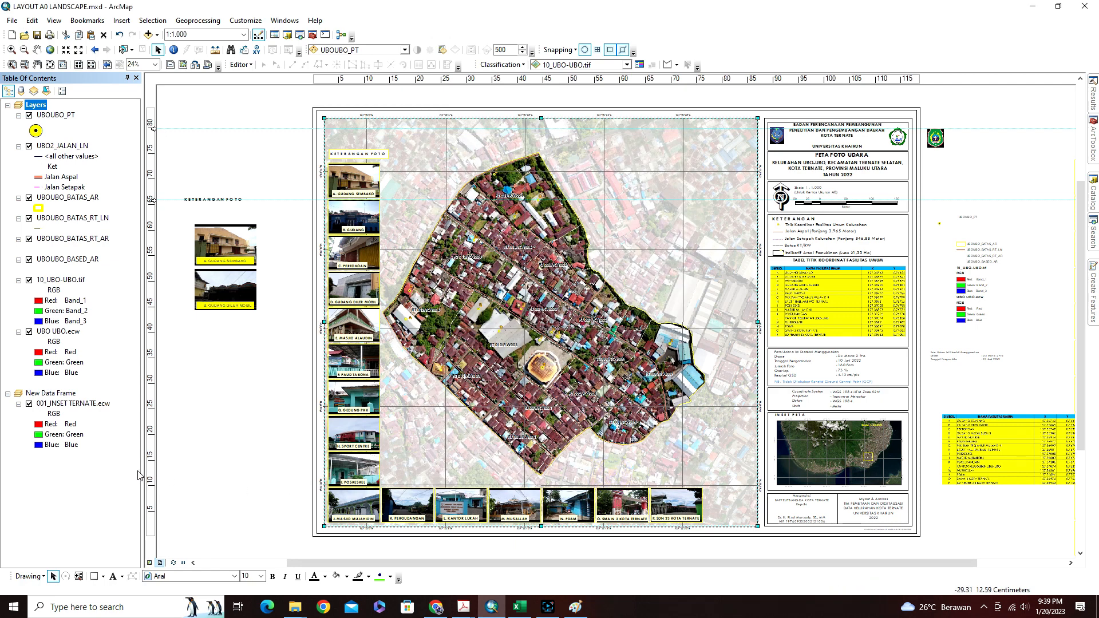
pyautogui.click(930, 309)
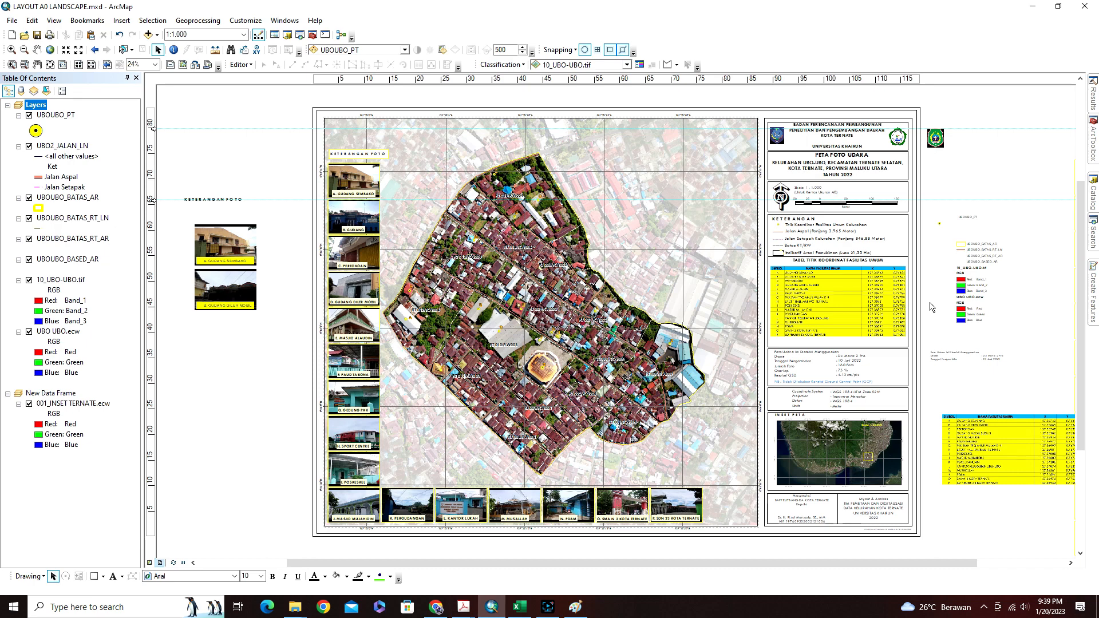